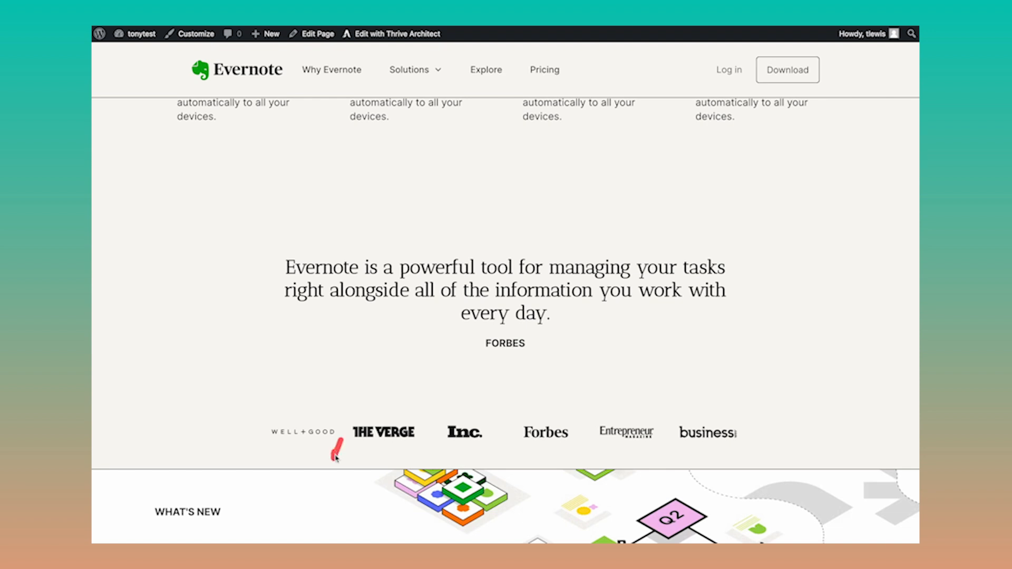
- Review the press logos and What's New section of the finished Evernote replica page
{"action": "scroll", "coordinate": [338, 458], "scroll_direction": "down", "scroll_amount": 6}
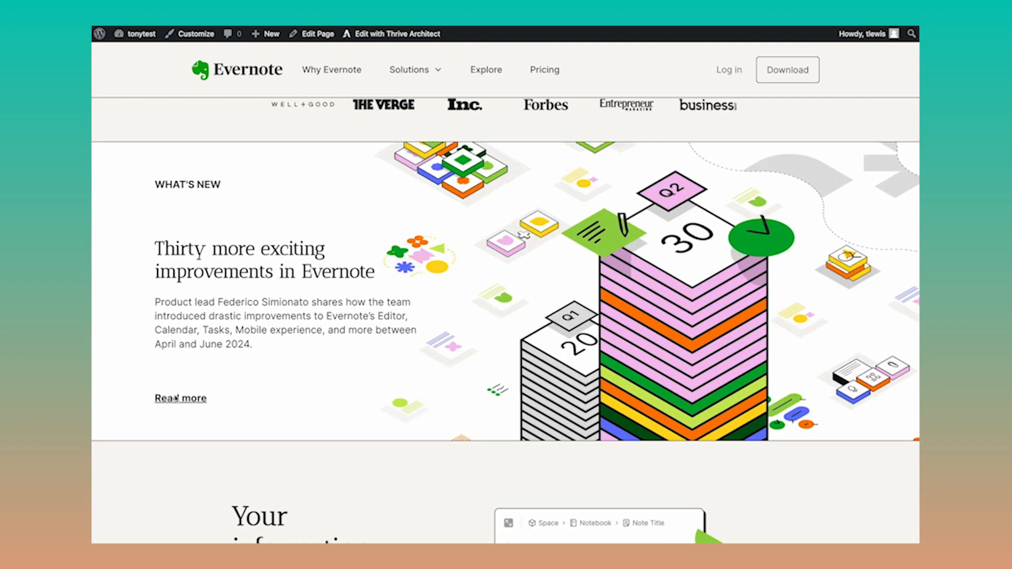
{"action": "scroll", "coordinate": [189, 398], "scroll_direction": "down", "scroll_amount": 8}
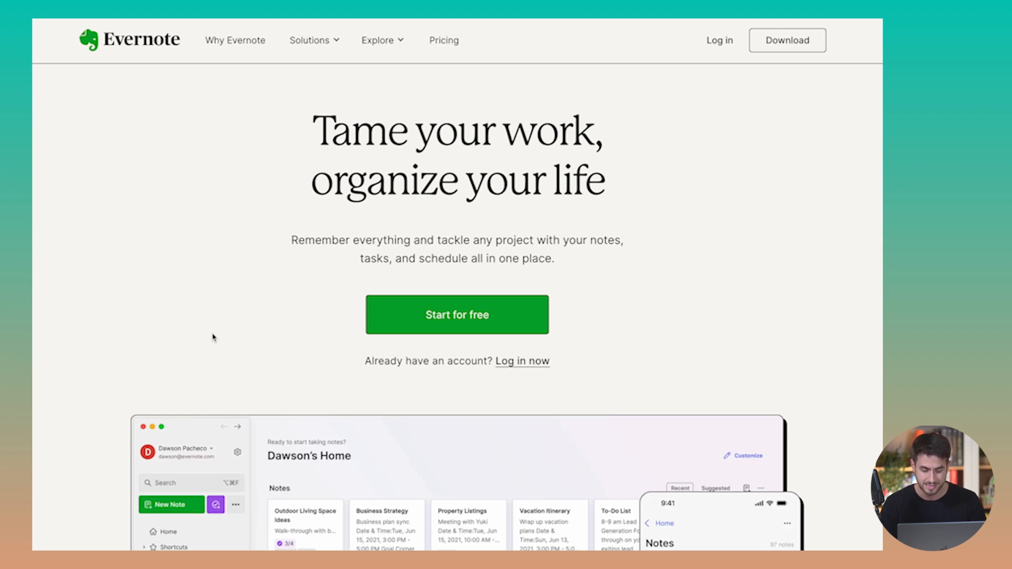
- Examine the overall structure of the original Evernote homepage, from the header and hero area to the footer links
{"action": "mouse_move", "coordinate": [46, 56]}
{"action": "left_mouse_down"}
{"action": "mouse_move", "coordinate": [106, 40]}
{"action": "mouse_move", "coordinate": [329, 33]}
{"action": "mouse_move", "coordinate": [621, 30]}
{"action": "mouse_move", "coordinate": [758, 49]}
{"action": "mouse_move", "coordinate": [831, 47]}
{"action": "left_mouse_up"}
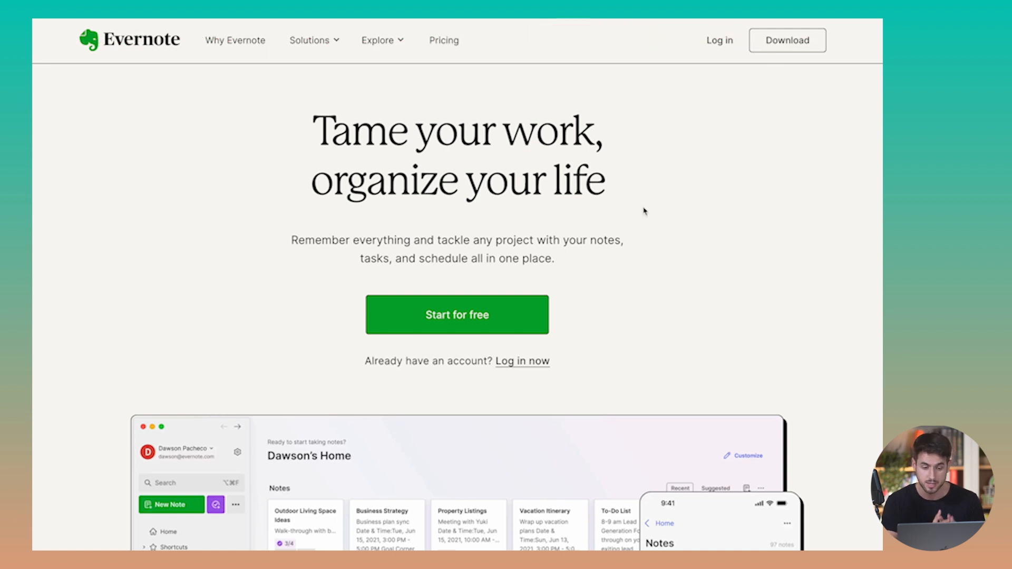
{"action": "scroll", "coordinate": [643, 212], "scroll_direction": "down", "scroll_amount": 15}
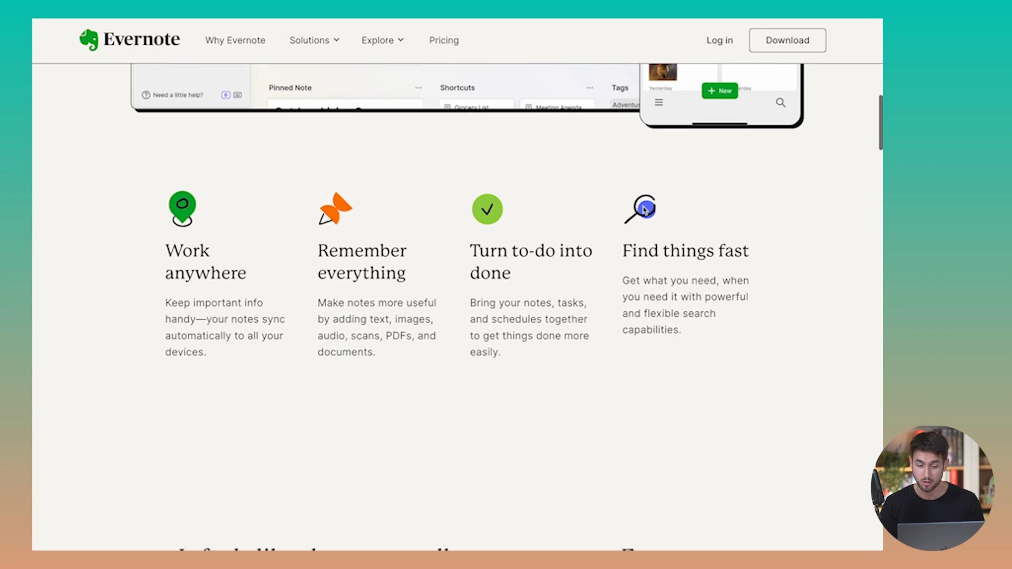
{"action": "scroll", "coordinate": [644, 211], "scroll_direction": "down", "scroll_amount": 20}
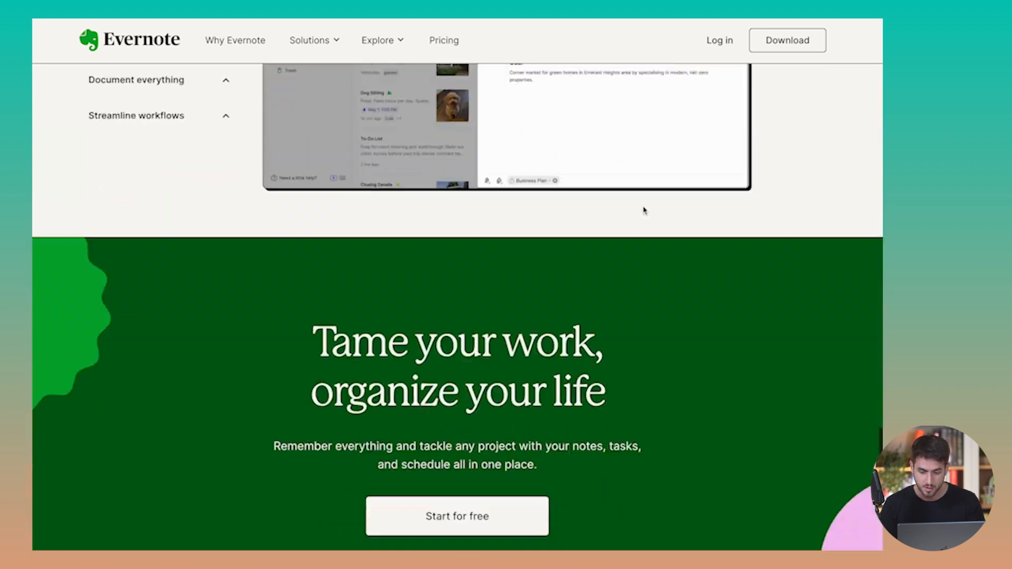
{"action": "scroll", "coordinate": [644, 210], "scroll_direction": "up", "scroll_amount": 20}
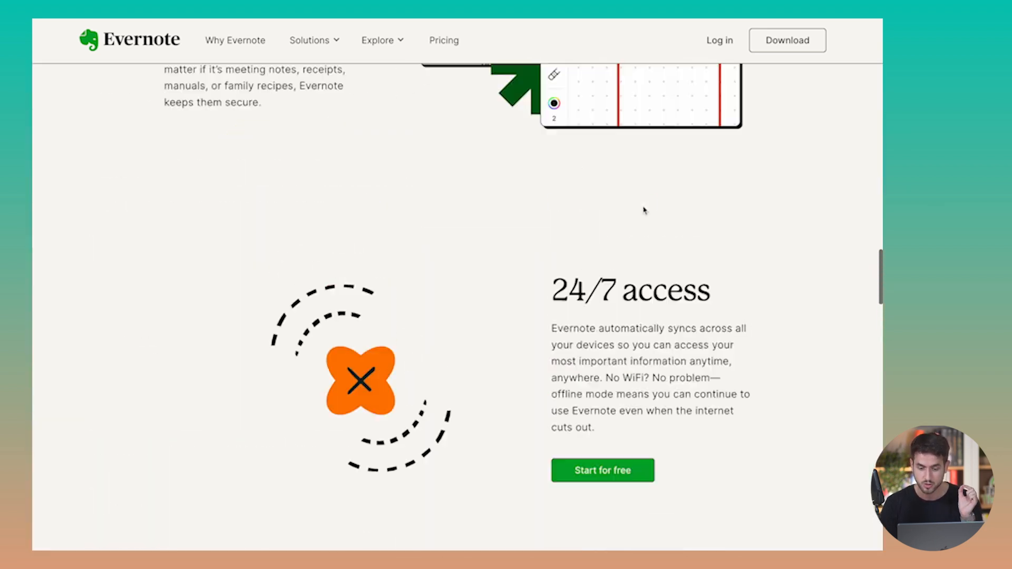
{"action": "scroll", "coordinate": [644, 211], "scroll_direction": "up", "scroll_amount": 8}
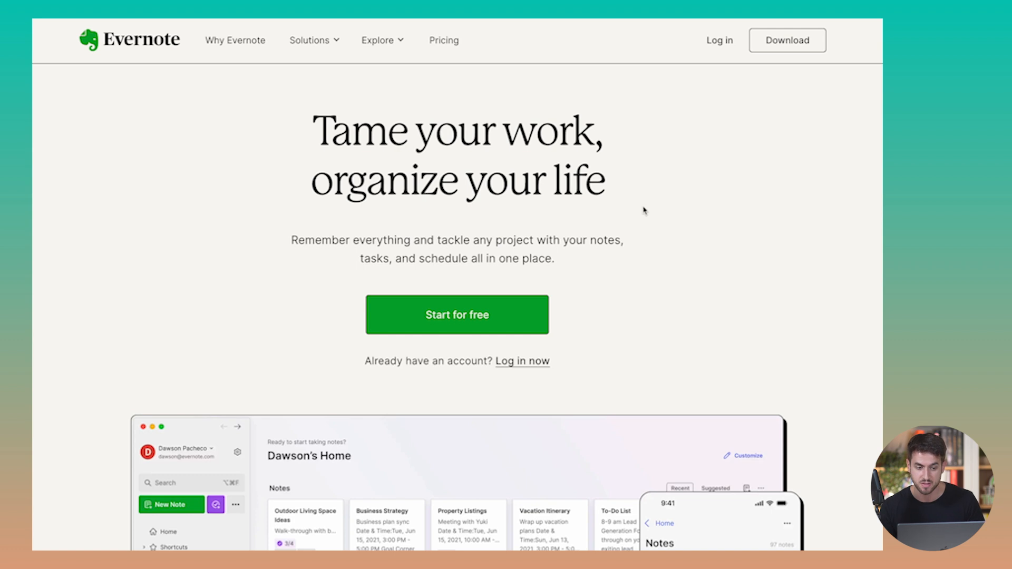
{"action": "scroll", "coordinate": [644, 211], "scroll_direction": "down", "scroll_amount": 8}
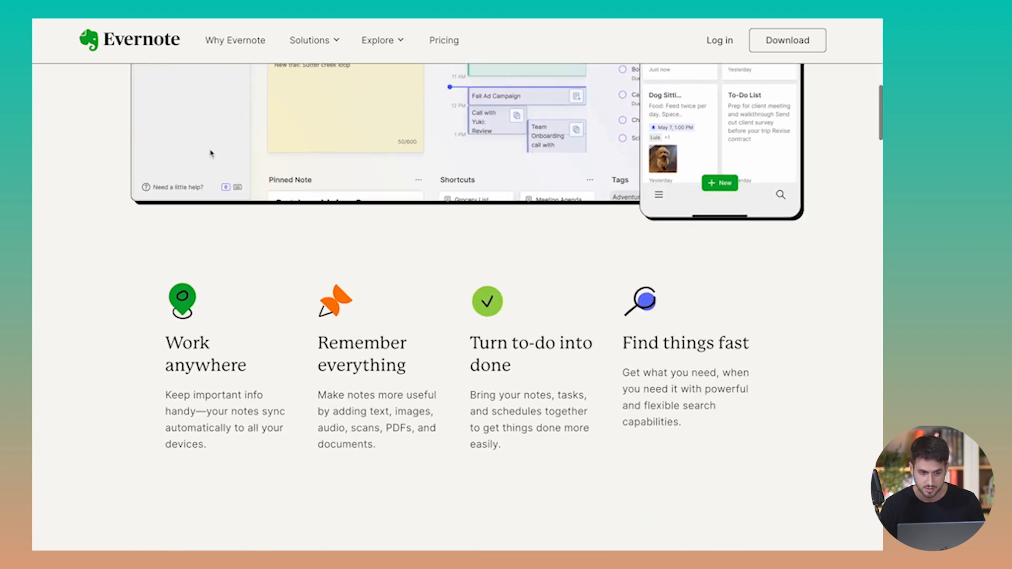
{"action": "scroll", "coordinate": [261, 289], "scroll_direction": "down", "scroll_amount": 5}
{"action": "scroll", "coordinate": [261, 289], "scroll_direction": "down", "scroll_amount": 15}
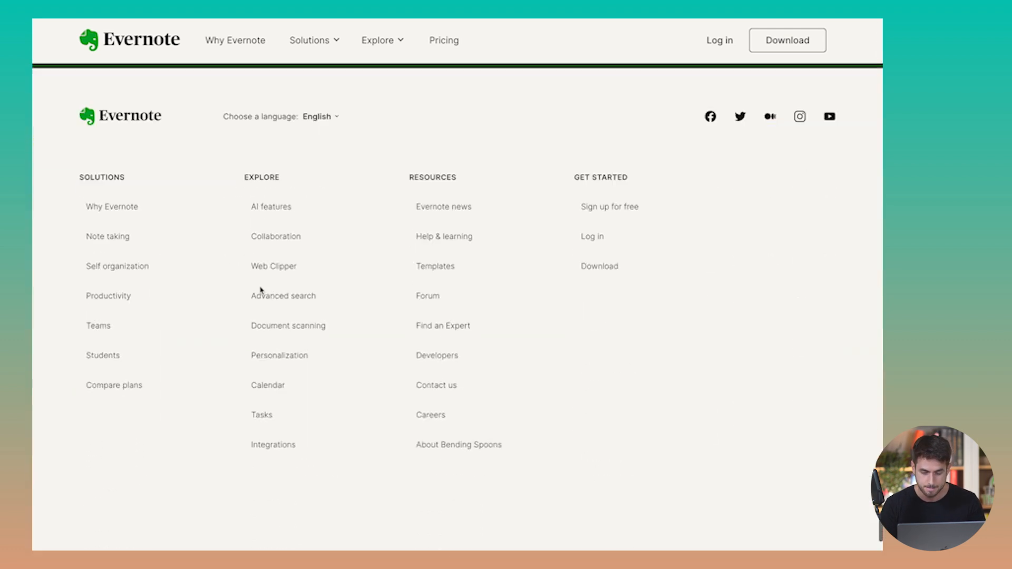
{"action": "scroll", "coordinate": [230, 230], "scroll_direction": "up", "scroll_amount": 5}
{"action": "scroll", "coordinate": [230, 231], "scroll_direction": "down", "scroll_amount": 2}
{"action": "scroll", "coordinate": [232, 232], "scroll_direction": "up", "scroll_amount": 20}
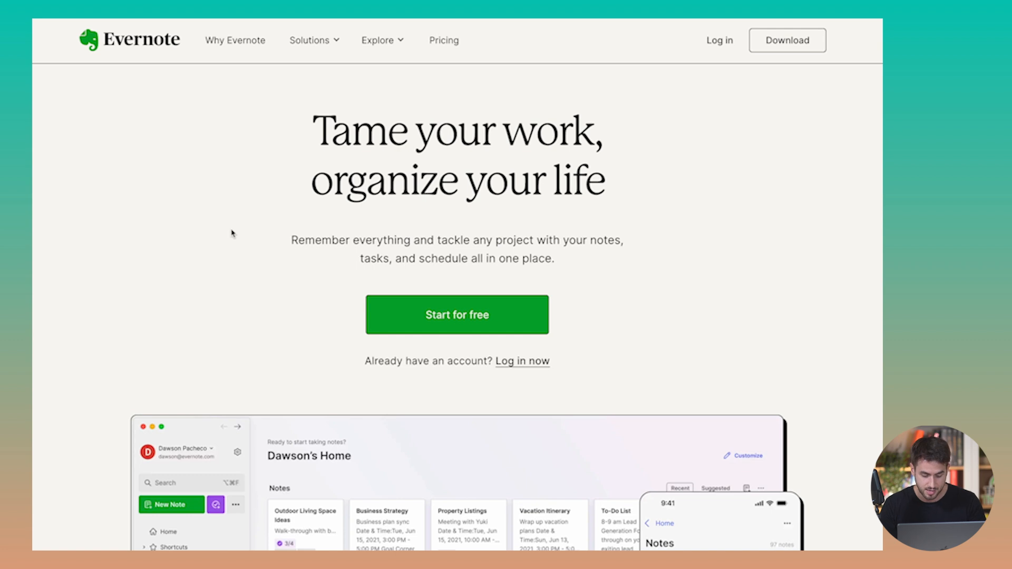
{"action": "scroll", "coordinate": [232, 234], "scroll_direction": "down", "scroll_amount": 7}
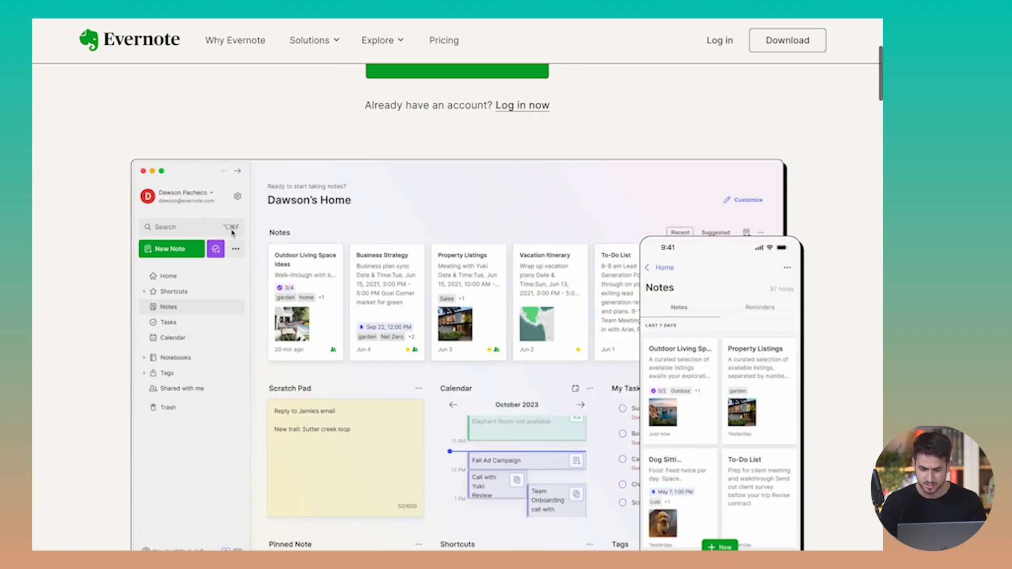
{"action": "scroll", "coordinate": [232, 234], "scroll_direction": "up", "scroll_amount": 7}
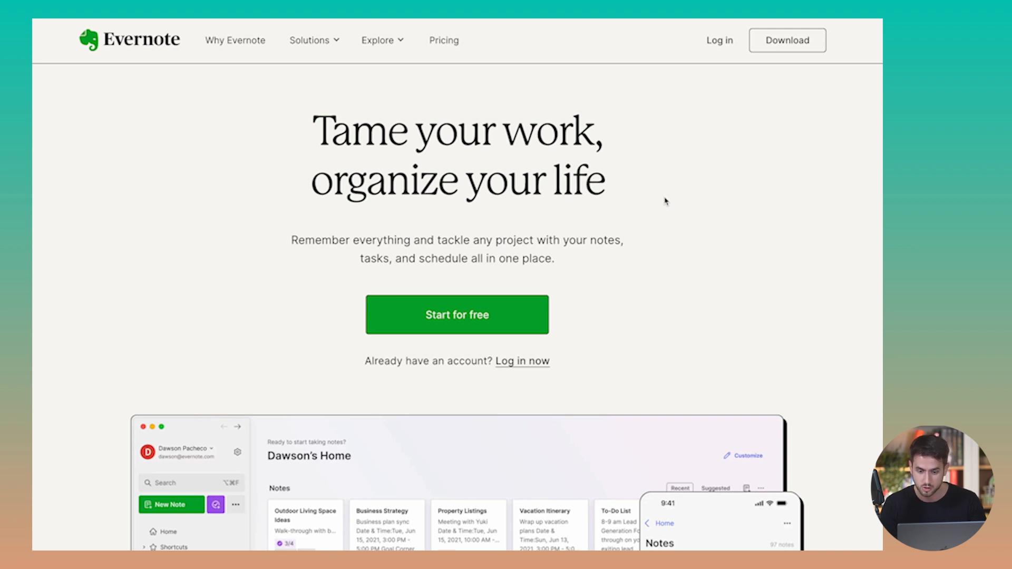
- Examine the hero section's description, Start for free button, login link and app screenshot on the Evernote homepage
{"action": "scroll", "coordinate": [665, 201], "scroll_direction": "down", "scroll_amount": 1}
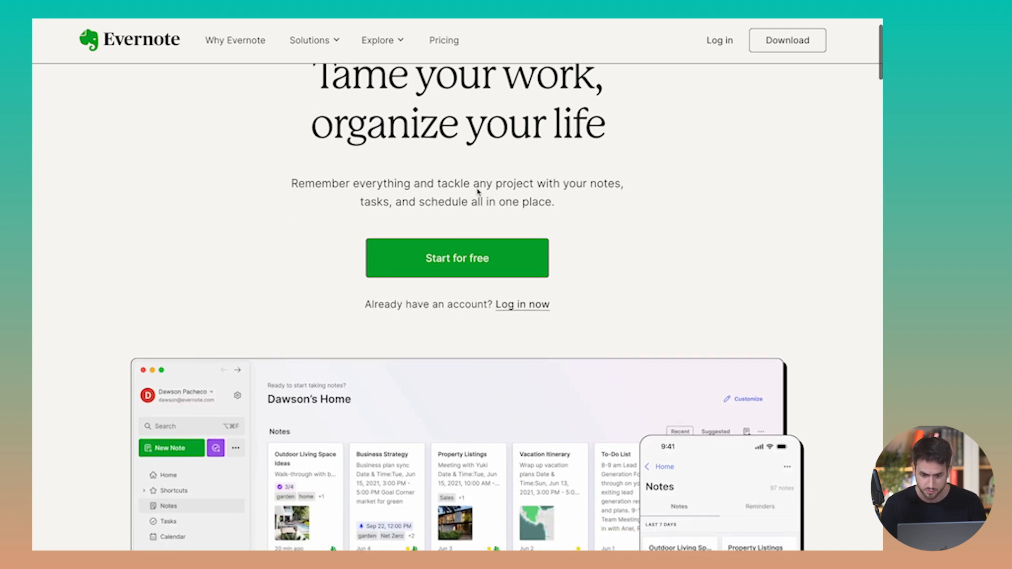
{"action": "left_click_drag", "start_coordinate": [311, 195], "coordinate": [540, 184]}
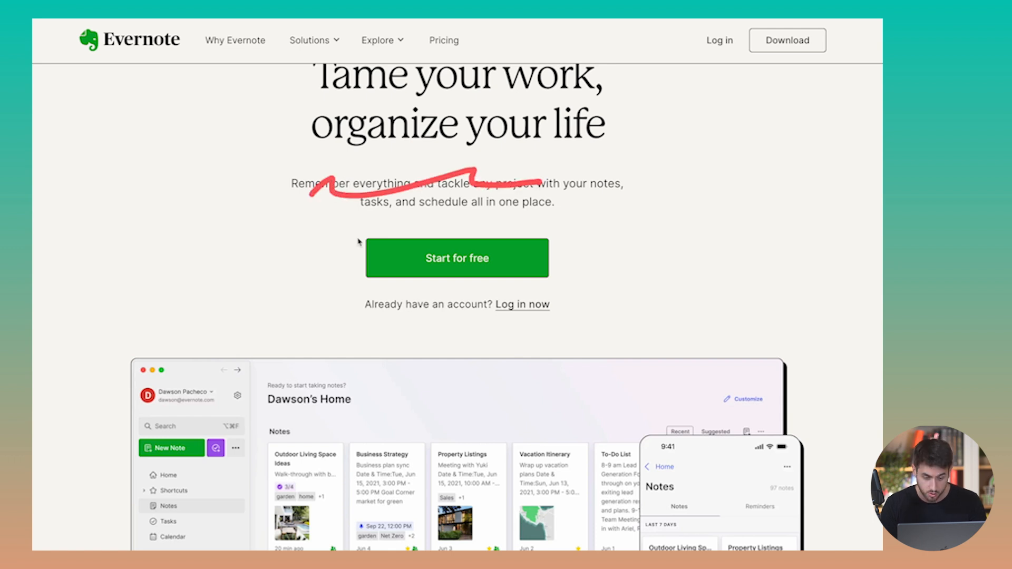
{"action": "mouse_move", "coordinate": [353, 236]}
{"action": "left_mouse_down"}
{"action": "mouse_move", "coordinate": [351, 288]}
{"action": "mouse_move", "coordinate": [580, 289]}
{"action": "mouse_move", "coordinate": [514, 218]}
{"action": "mouse_move", "coordinate": [361, 217]}
{"action": "left_mouse_up"}
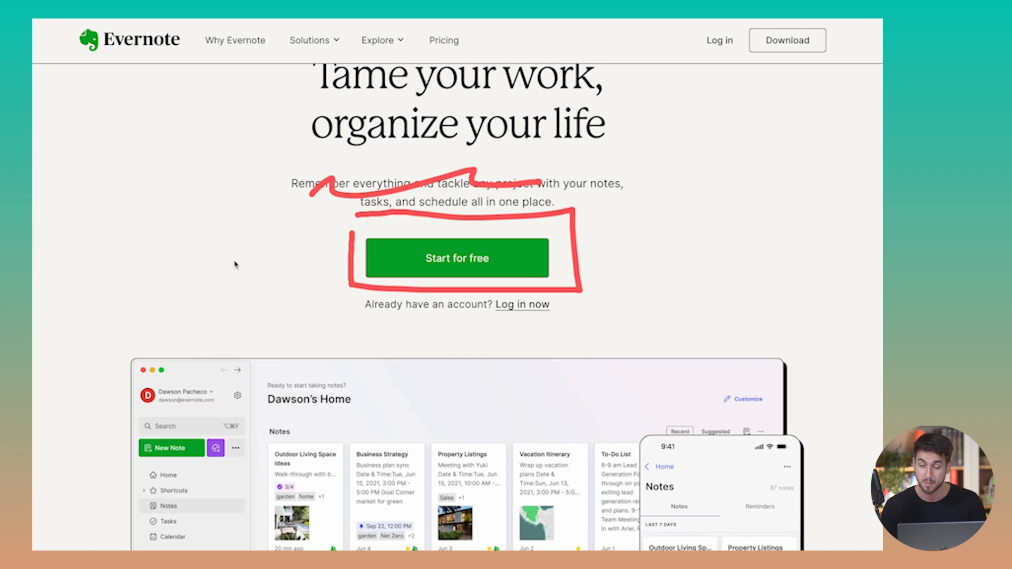
{"action": "scroll", "coordinate": [235, 265], "scroll_direction": "down", "scroll_amount": 2}
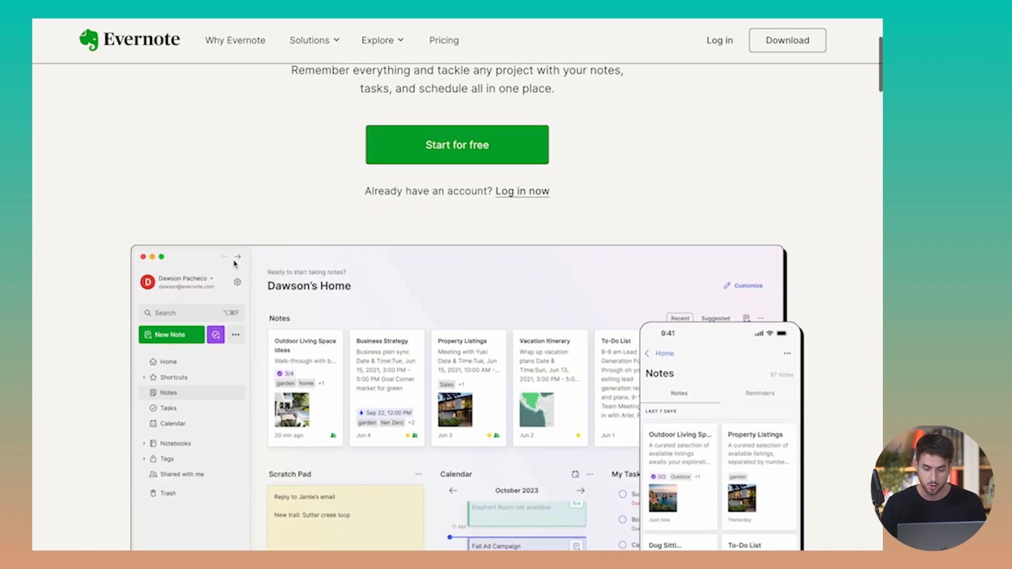
{"action": "scroll", "coordinate": [235, 265], "scroll_direction": "up", "scroll_amount": 2}
{"action": "scroll", "coordinate": [235, 265], "scroll_direction": "up", "scroll_amount": 1}
{"action": "scroll", "coordinate": [235, 265], "scroll_direction": "down", "scroll_amount": 5}
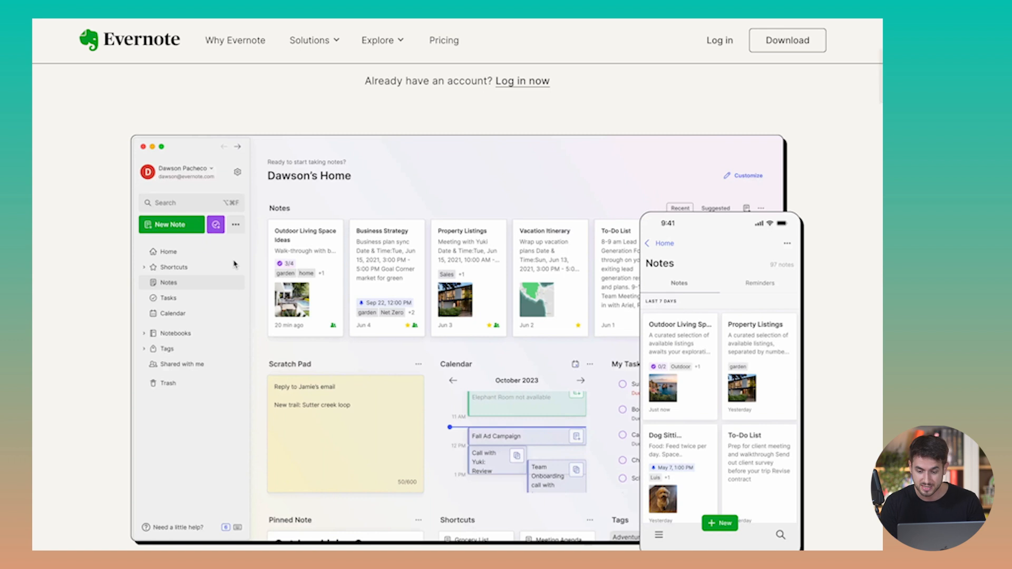
{"action": "scroll", "coordinate": [235, 264], "scroll_direction": "down", "scroll_amount": 2}
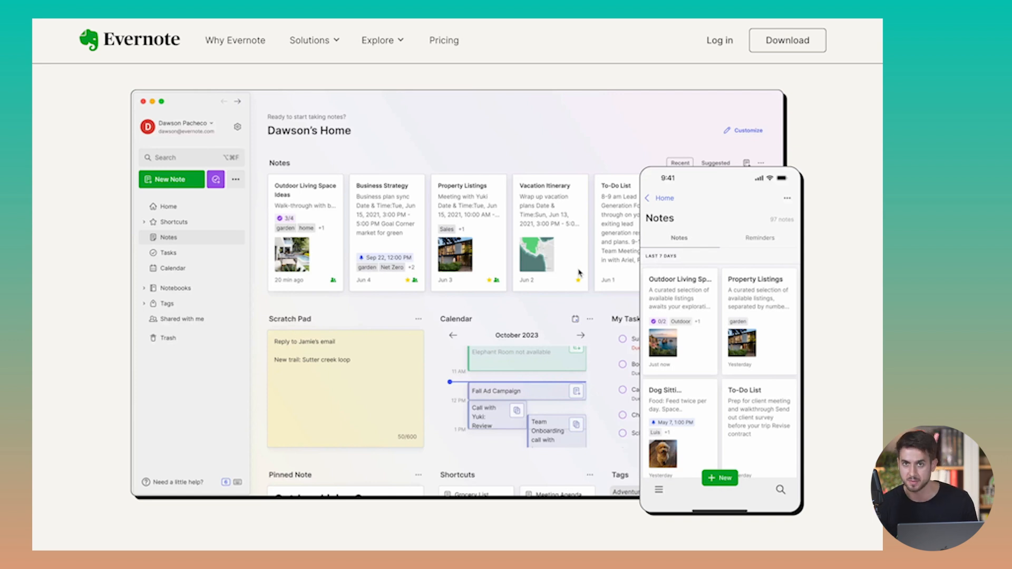
- Examine the feature columns, press quote, What's New section, image-and-text sections, closing call to action and footer of the Evernote homepage
{"action": "scroll", "coordinate": [579, 273], "scroll_direction": "down", "scroll_amount": 15}
{"action": "scroll", "coordinate": [578, 273], "scroll_direction": "up", "scroll_amount": 5}
{"action": "scroll", "coordinate": [578, 272], "scroll_direction": "up", "scroll_amount": 2}
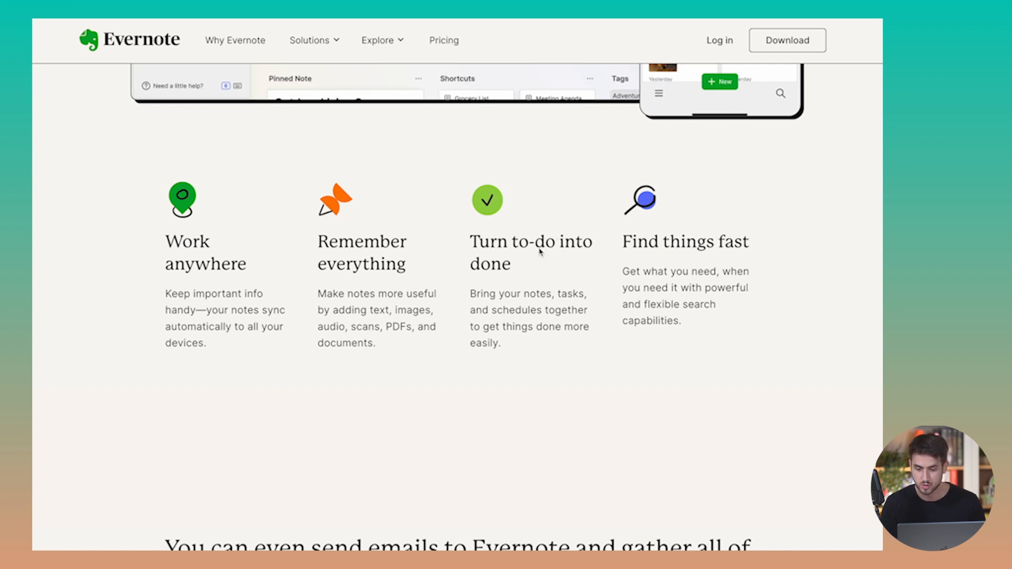
{"action": "scroll", "coordinate": [539, 252], "scroll_direction": "down", "scroll_amount": 1}
{"action": "scroll", "coordinate": [576, 217], "scroll_direction": "down", "scroll_amount": 6}
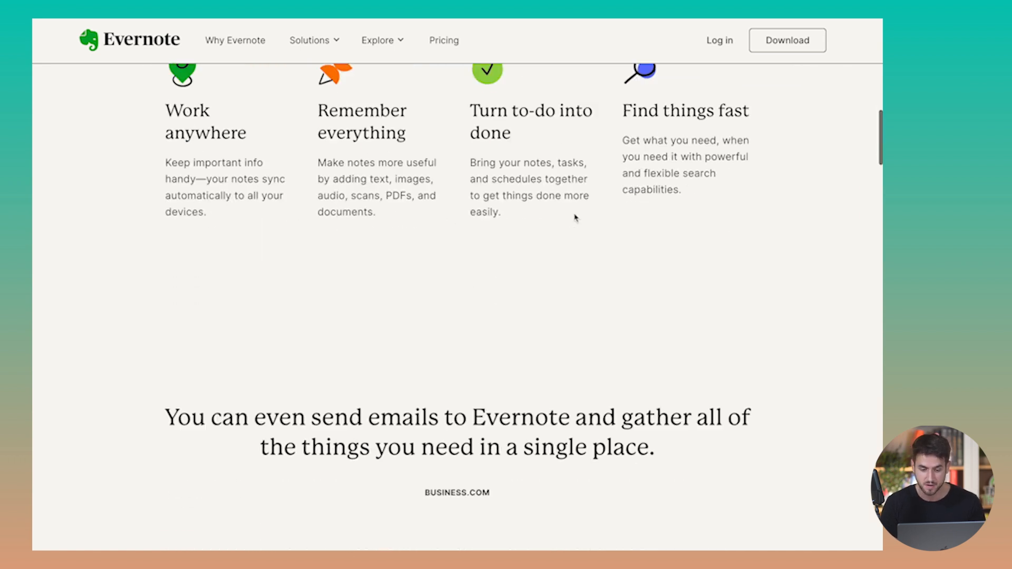
{"action": "scroll", "coordinate": [576, 217], "scroll_direction": "down", "scroll_amount": 8}
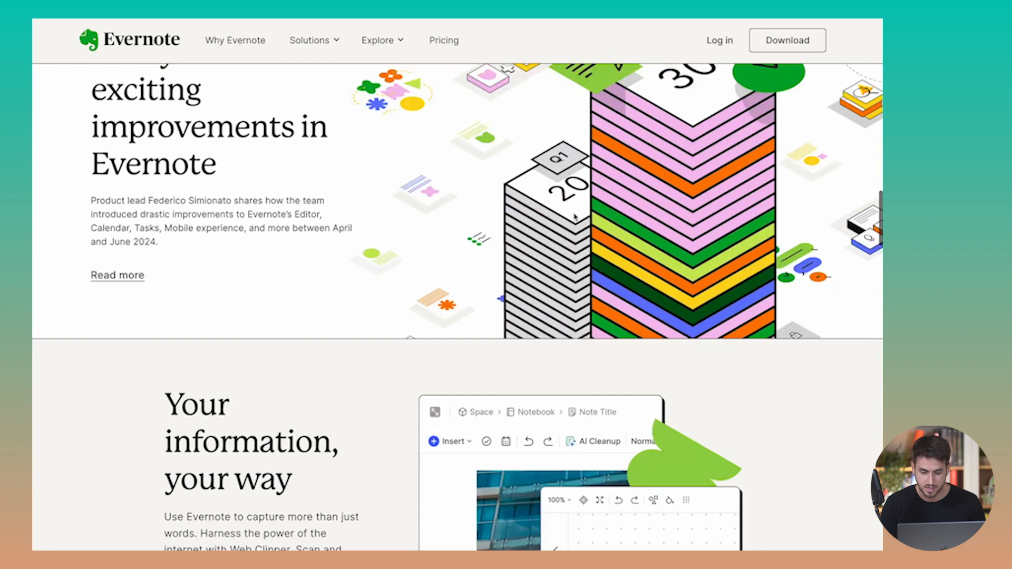
{"action": "scroll", "coordinate": [575, 216], "scroll_direction": "up", "scroll_amount": 3}
{"action": "scroll", "coordinate": [605, 199], "scroll_direction": "up", "scroll_amount": 1}
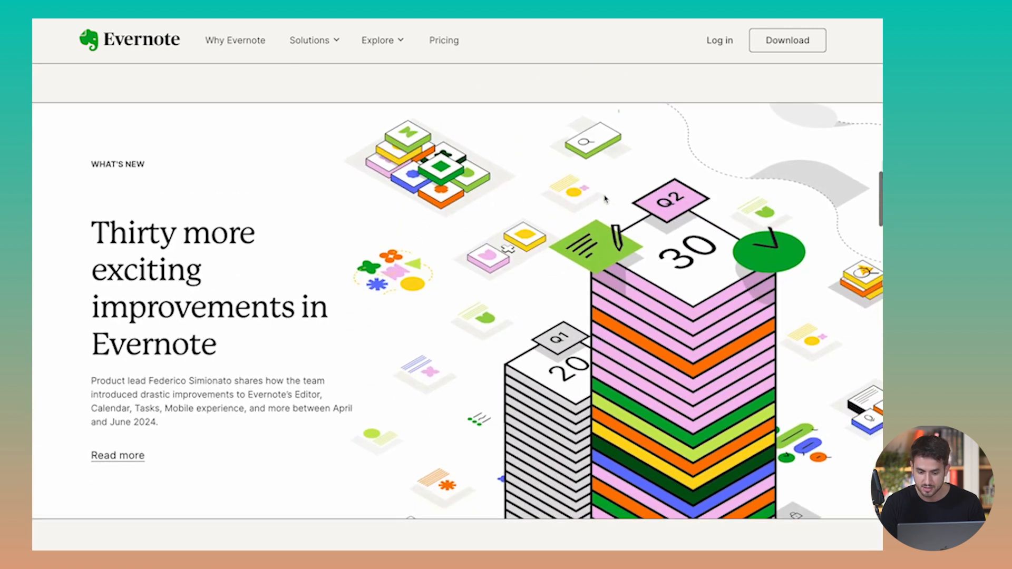
{"action": "scroll", "coordinate": [605, 198], "scroll_direction": "down", "scroll_amount": 1}
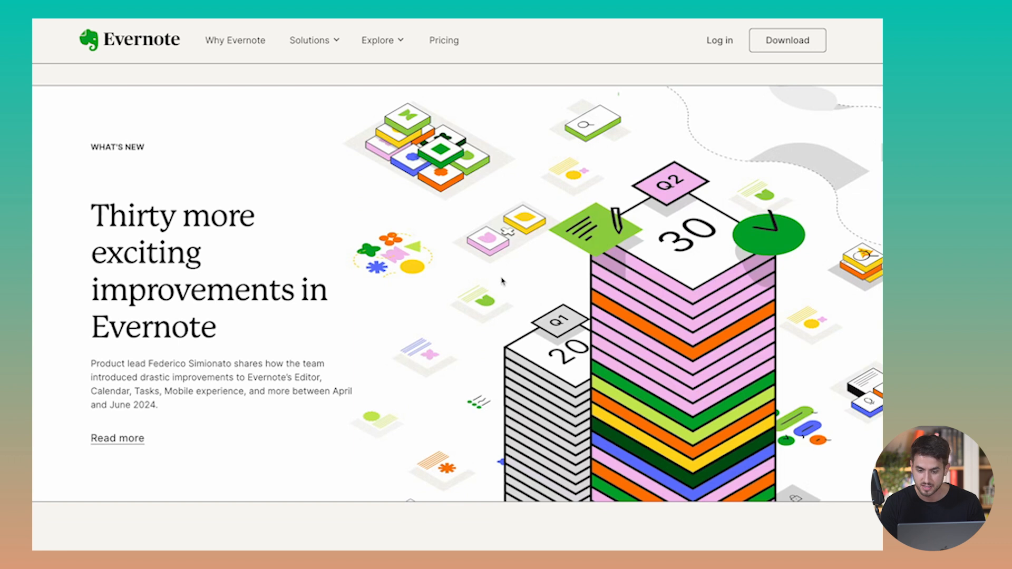
{"action": "scroll", "coordinate": [503, 281], "scroll_direction": "down", "scroll_amount": 6}
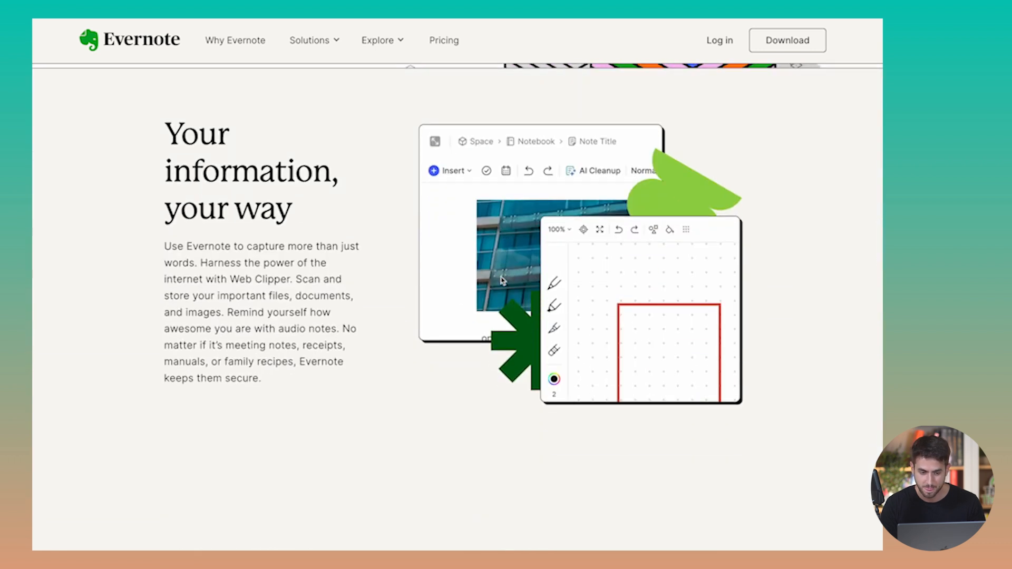
{"action": "scroll", "coordinate": [459, 246], "scroll_direction": "down", "scroll_amount": 12}
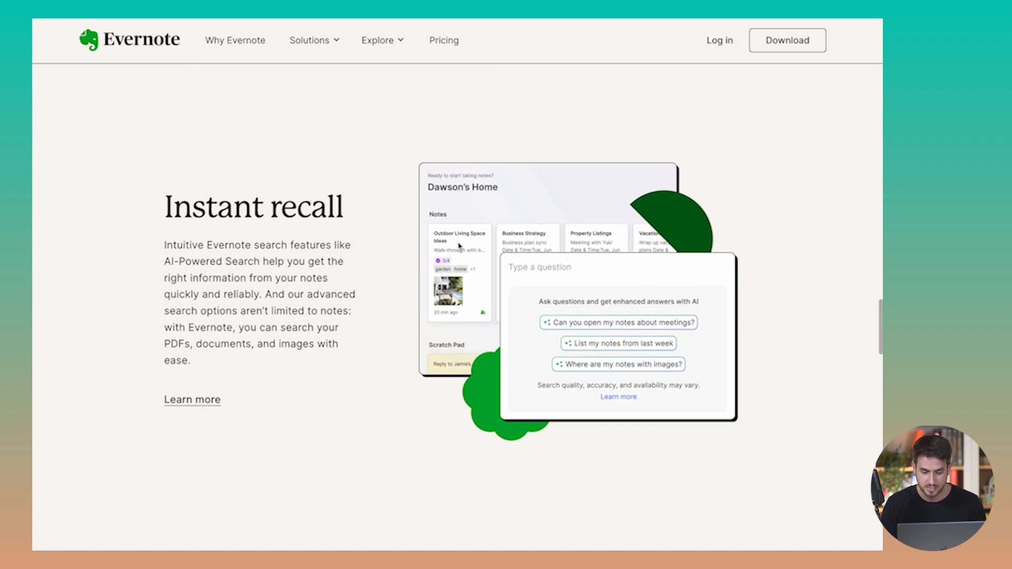
{"action": "scroll", "coordinate": [459, 246], "scroll_direction": "down", "scroll_amount": 10}
{"action": "scroll", "coordinate": [459, 246], "scroll_direction": "down", "scroll_amount": 5}
{"action": "scroll", "coordinate": [185, 226], "scroll_direction": "up", "scroll_amount": 6}
{"action": "scroll", "coordinate": [183, 228], "scroll_direction": "down", "scroll_amount": 12}
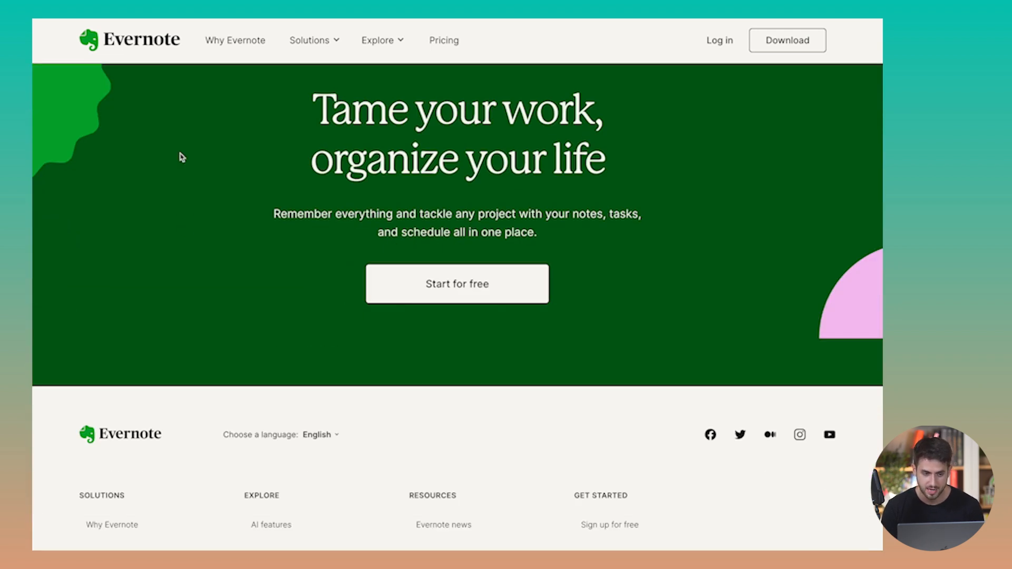
{"action": "scroll", "coordinate": [181, 158], "scroll_direction": "up", "scroll_amount": 2}
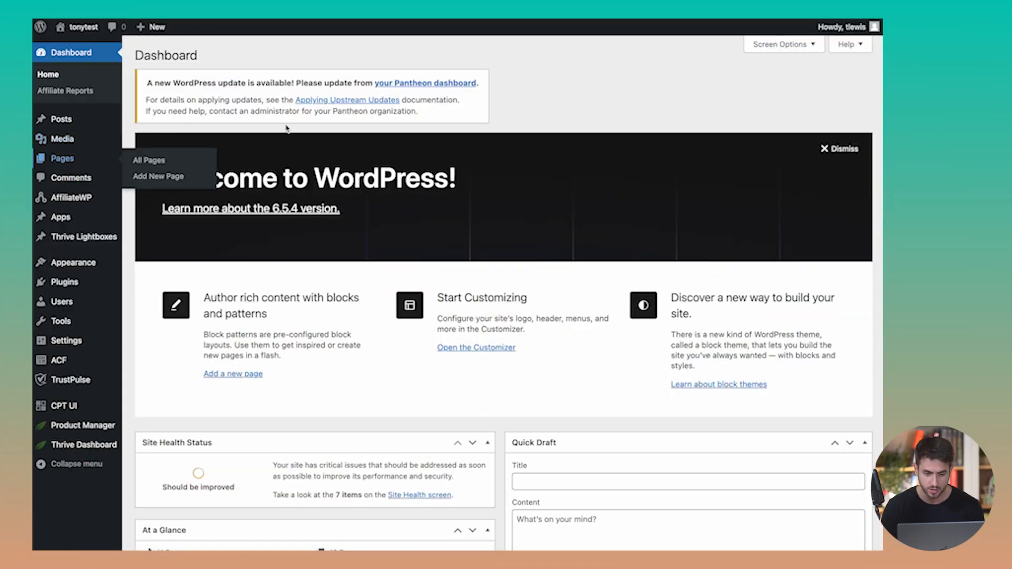
- Create a new WordPress page titled Evernote and save it as a draft
{"action": "left_click", "coordinate": [64, 159]}
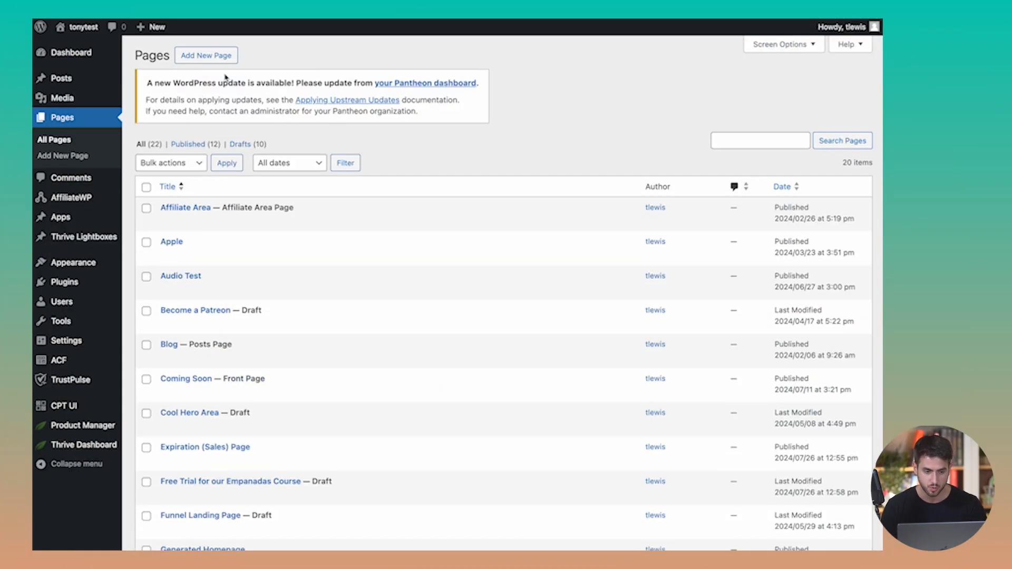
{"action": "left_click", "coordinate": [216, 56]}
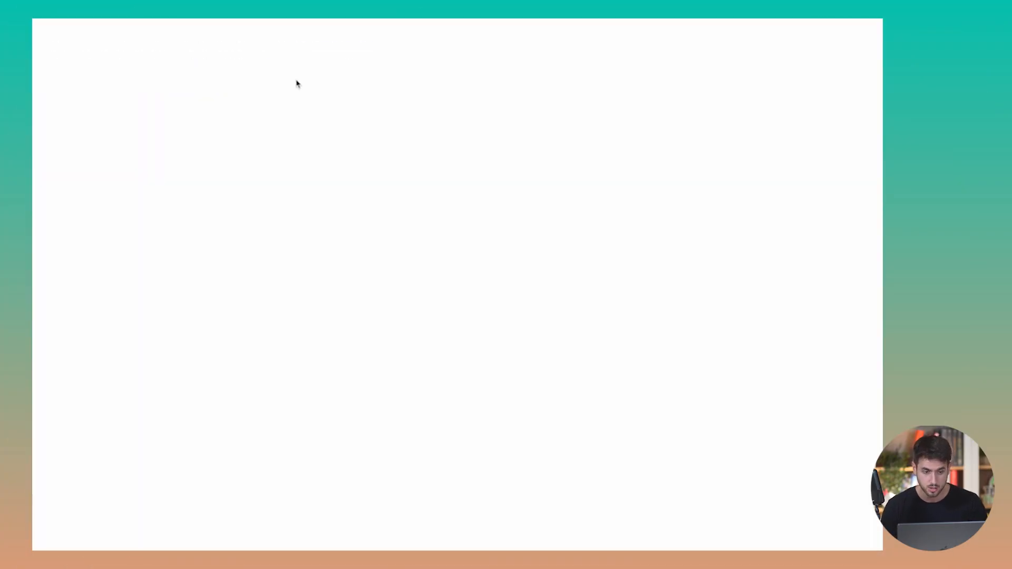
{"action": "type", "text": "Evernote"}
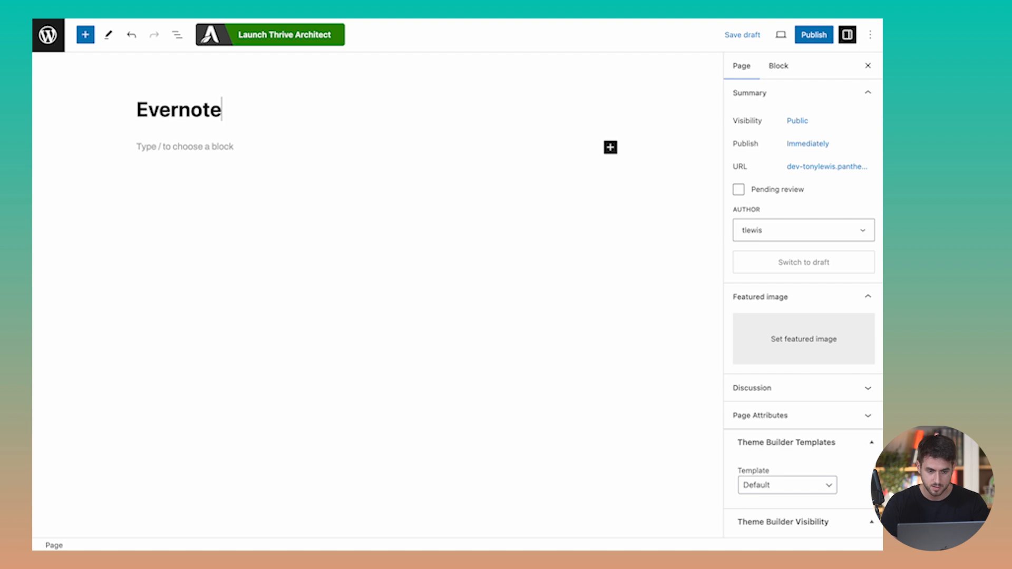
{"action": "left_click", "coordinate": [743, 35]}
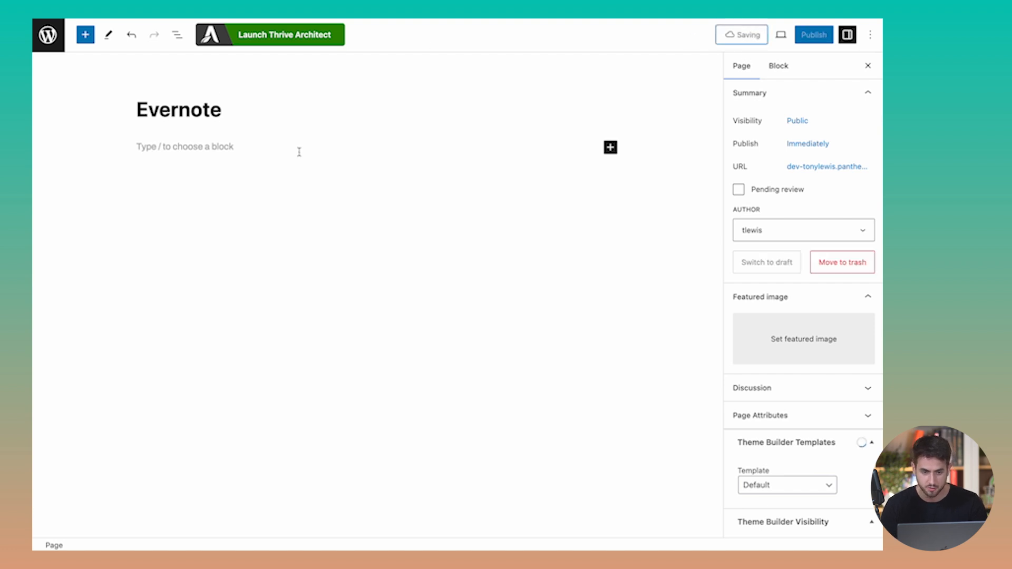
- Launch Thrive Architect for the page and start from the Blank Page with Header and Footer option
{"action": "left_click", "coordinate": [275, 35]}
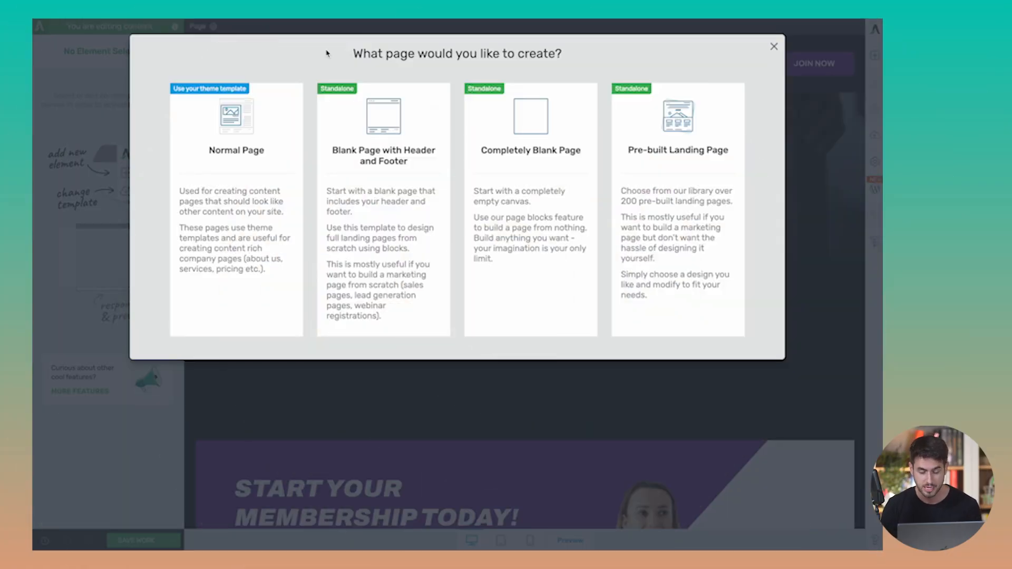
{"action": "left_click", "coordinate": [402, 173]}
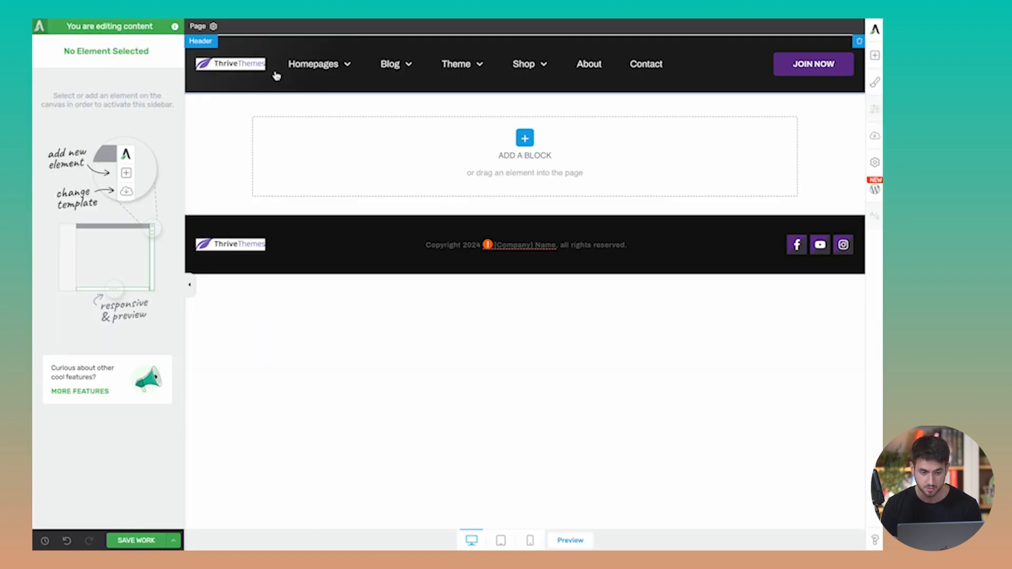
- Replace the page's header with the saved Evernote header
{"action": "left_click", "coordinate": [265, 83]}
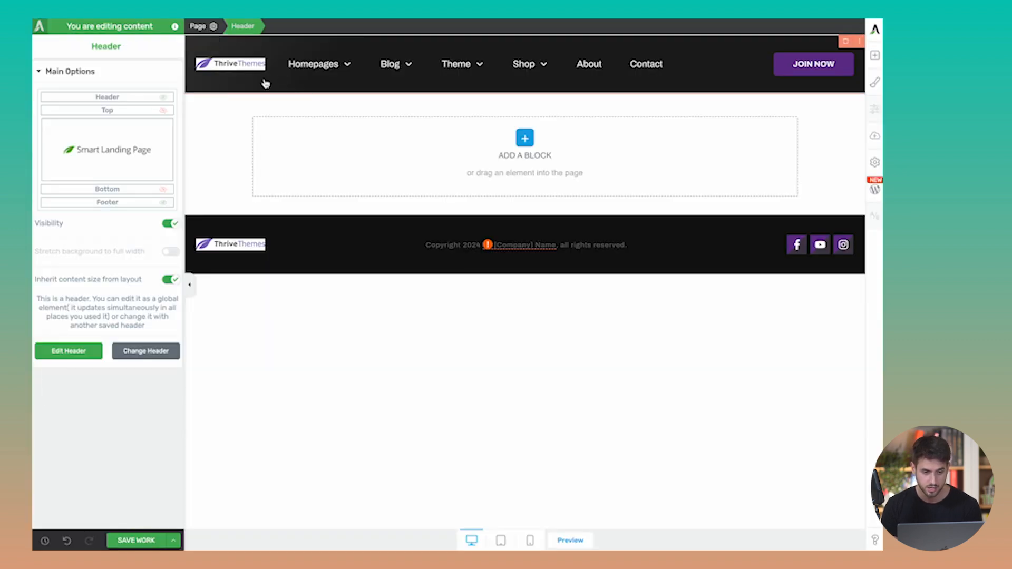
{"action": "left_click", "coordinate": [139, 352]}
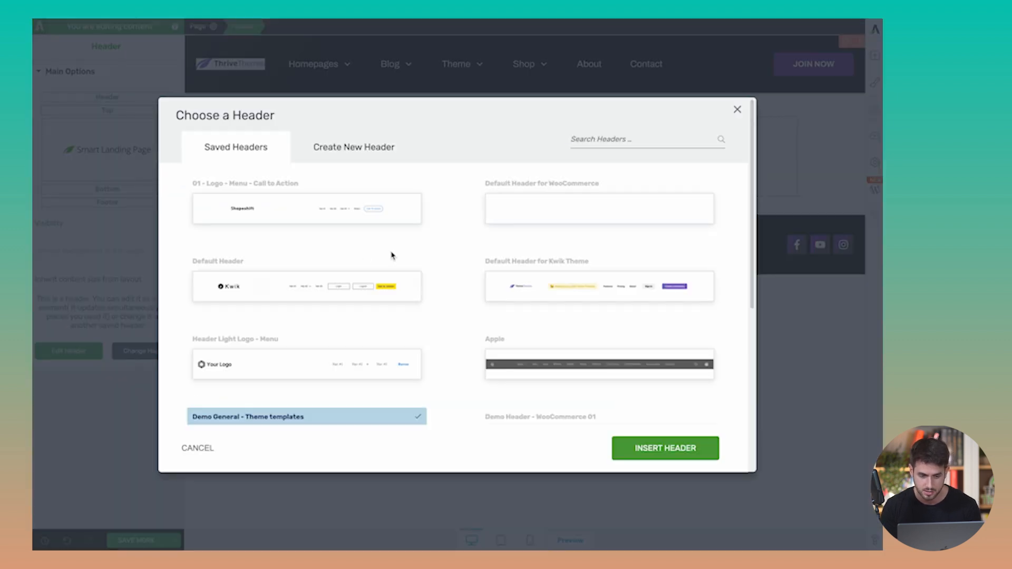
{"action": "scroll", "coordinate": [391, 256], "scroll_direction": "down", "scroll_amount": 5}
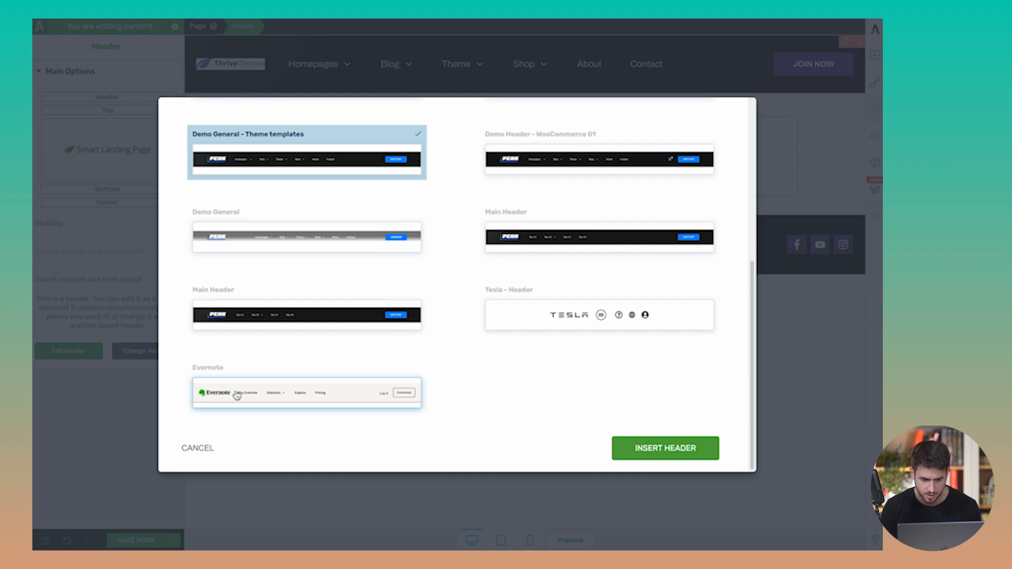
{"action": "left_click", "coordinate": [234, 393]}
{"action": "left_click", "coordinate": [677, 447]}
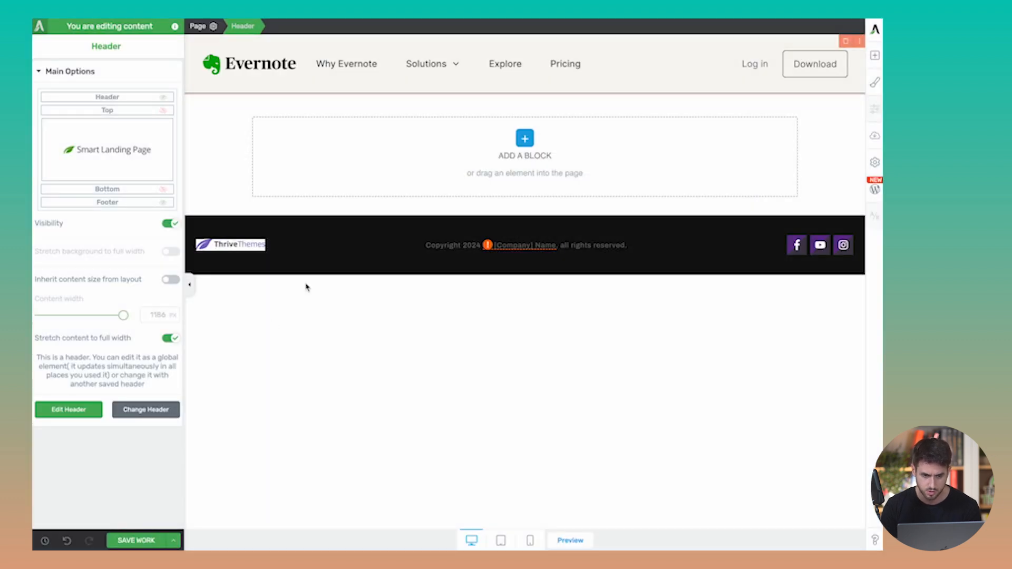
- Replace the page's footer with the saved Evernote - Footer template
{"action": "left_click", "coordinate": [300, 262]}
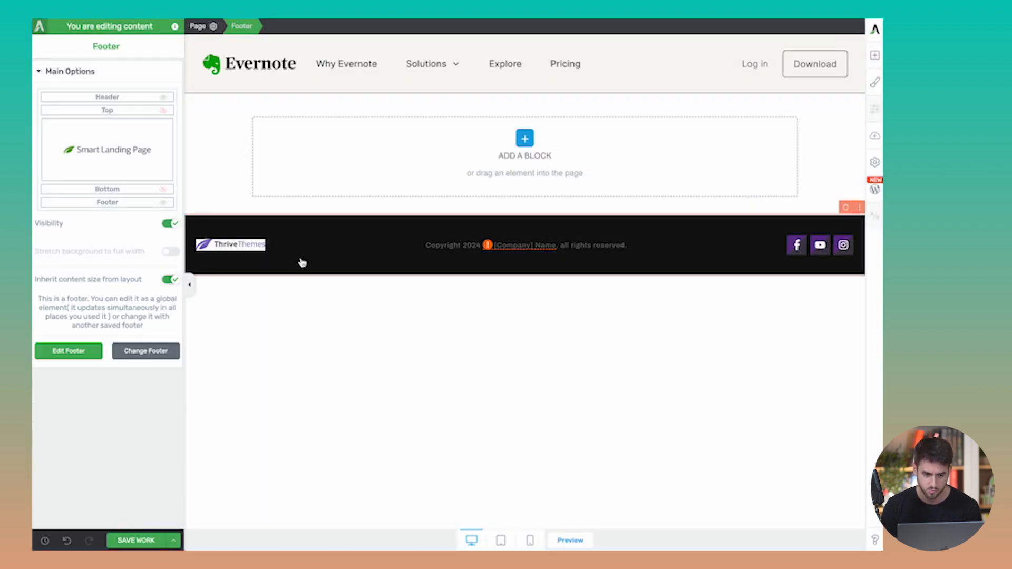
{"action": "left_click", "coordinate": [158, 360]}
{"action": "scroll", "coordinate": [350, 320], "scroll_direction": "down", "scroll_amount": 4}
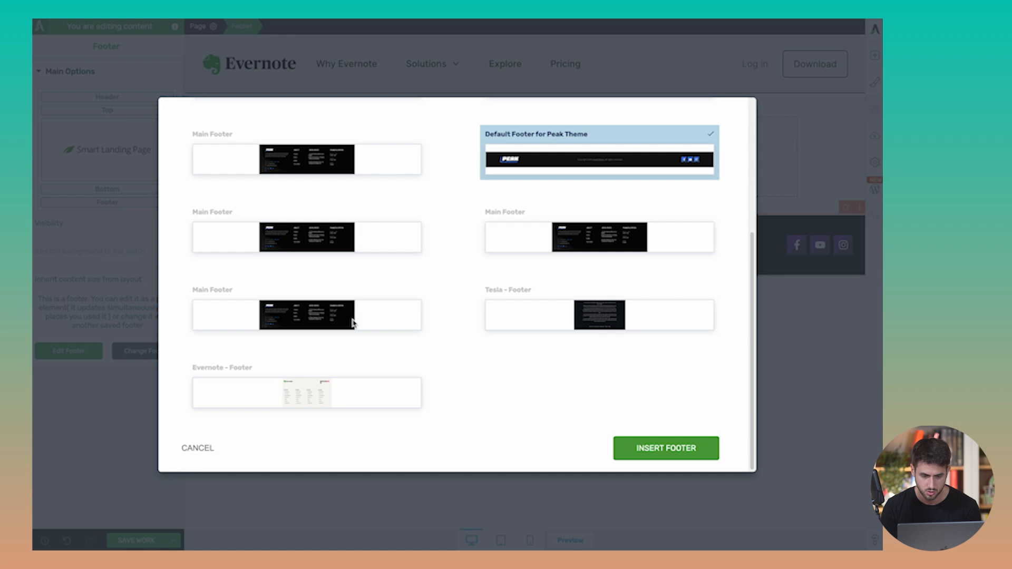
{"action": "left_click", "coordinate": [289, 404]}
{"action": "left_click", "coordinate": [661, 448]}
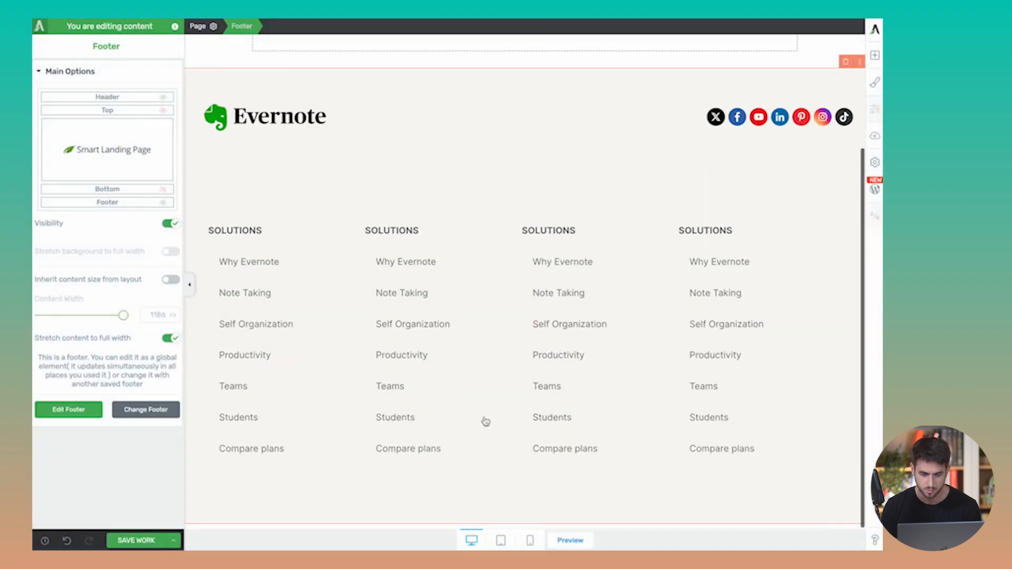
- View the page with the editing sidebar hidden and compare its header and footer with the original Evernote homepage
{"action": "left_click", "coordinate": [190, 285]}
{"action": "scroll", "coordinate": [188, 285], "scroll_direction": "up", "scroll_amount": 3}
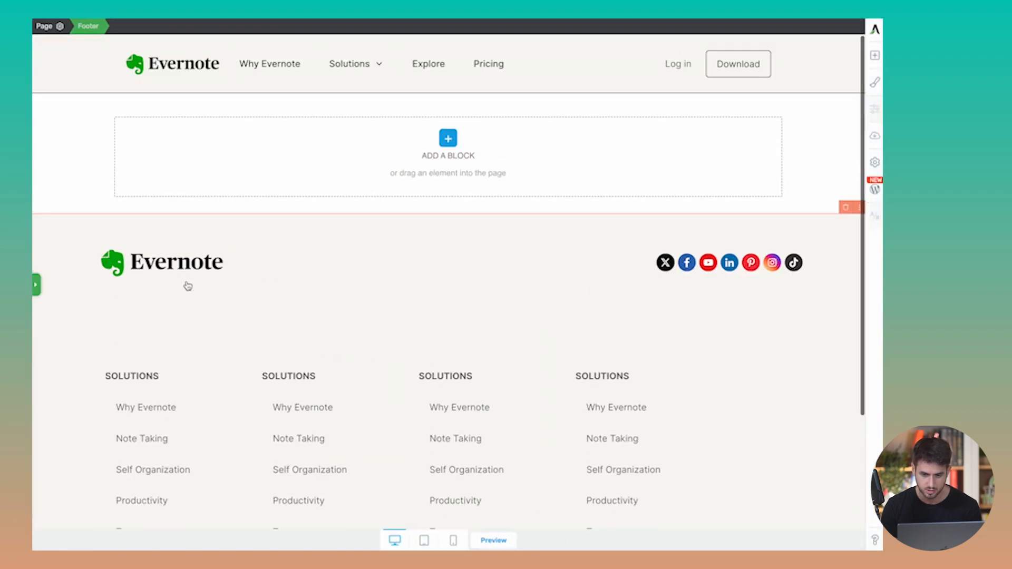
{"action": "left_click", "coordinate": [37, 286]}
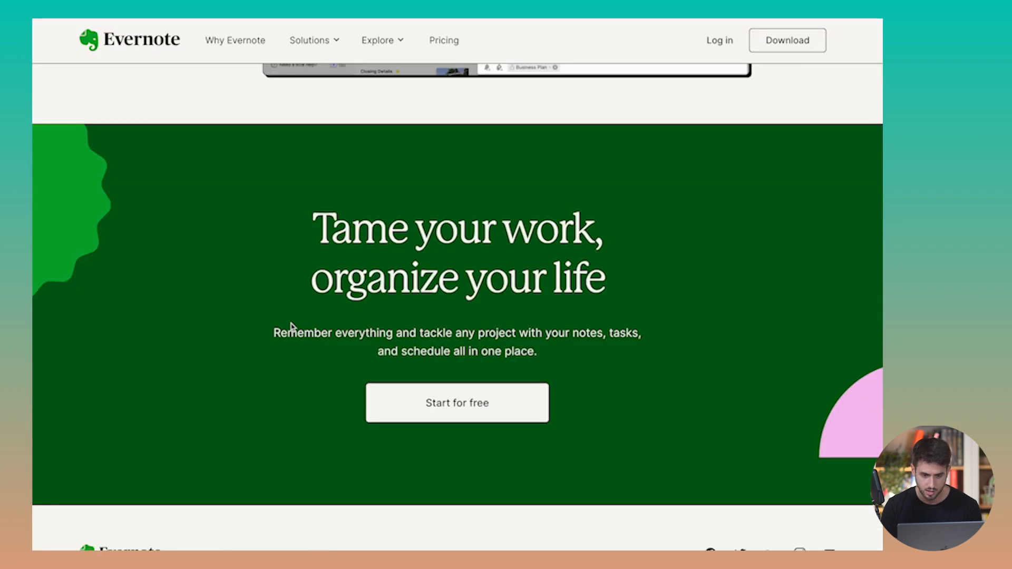
{"action": "scroll", "coordinate": [290, 327], "scroll_direction": "down", "scroll_amount": 5}
{"action": "scroll", "coordinate": [289, 327], "scroll_direction": "up", "scroll_amount": 3}
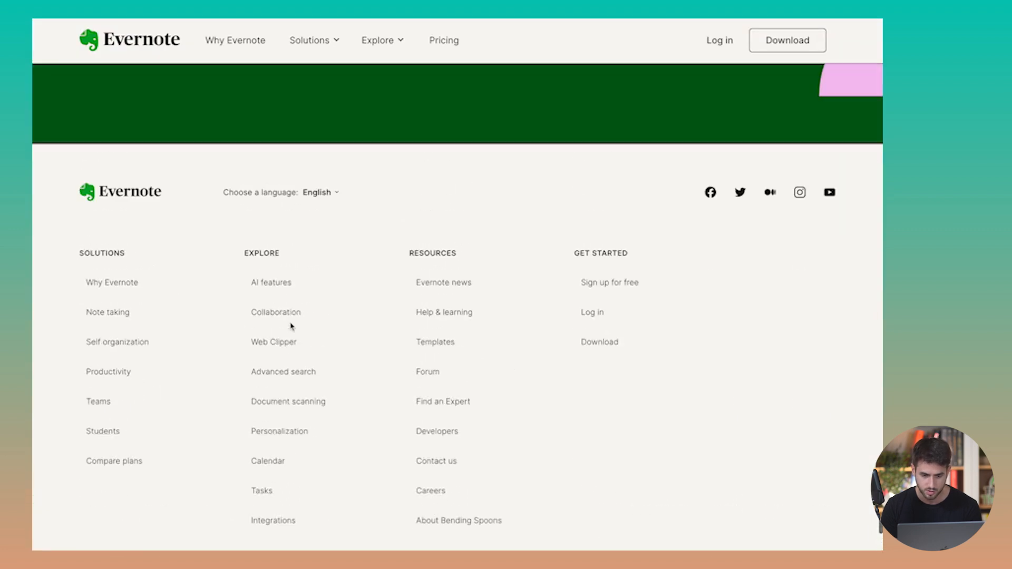
{"action": "scroll", "coordinate": [290, 323], "scroll_direction": "up", "scroll_amount": 20}
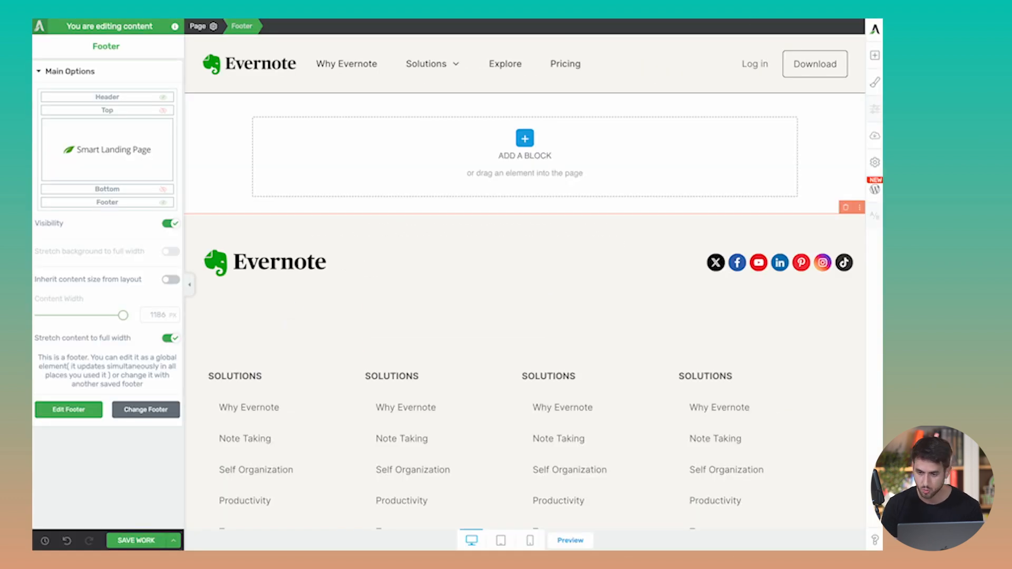
- Add a background section between the header and footer, and sample the Evernote homepage hero's background colour, #f8f6f2
{"action": "left_click", "coordinate": [875, 55]}
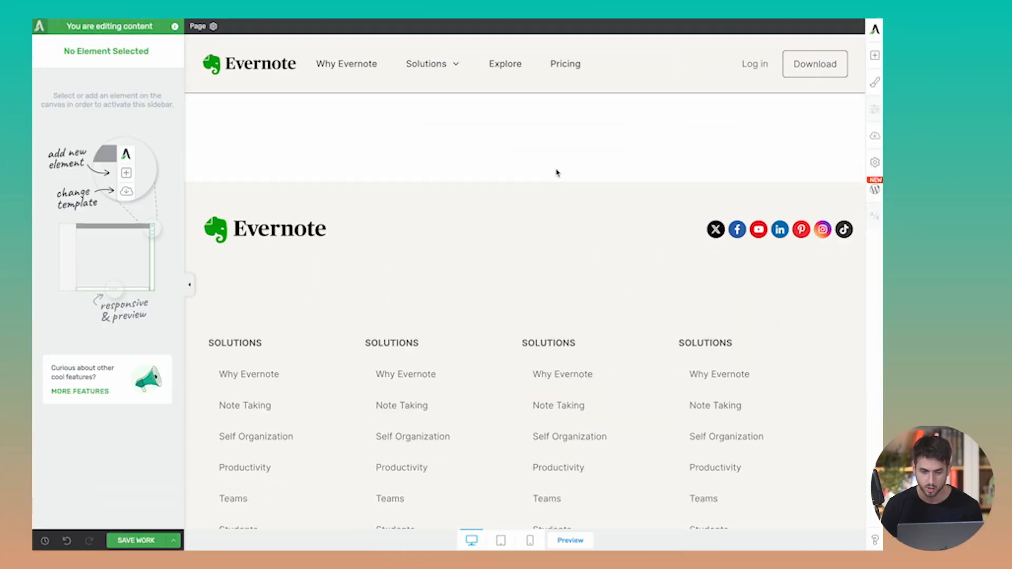
{"action": "left_click", "coordinate": [555, 174]}
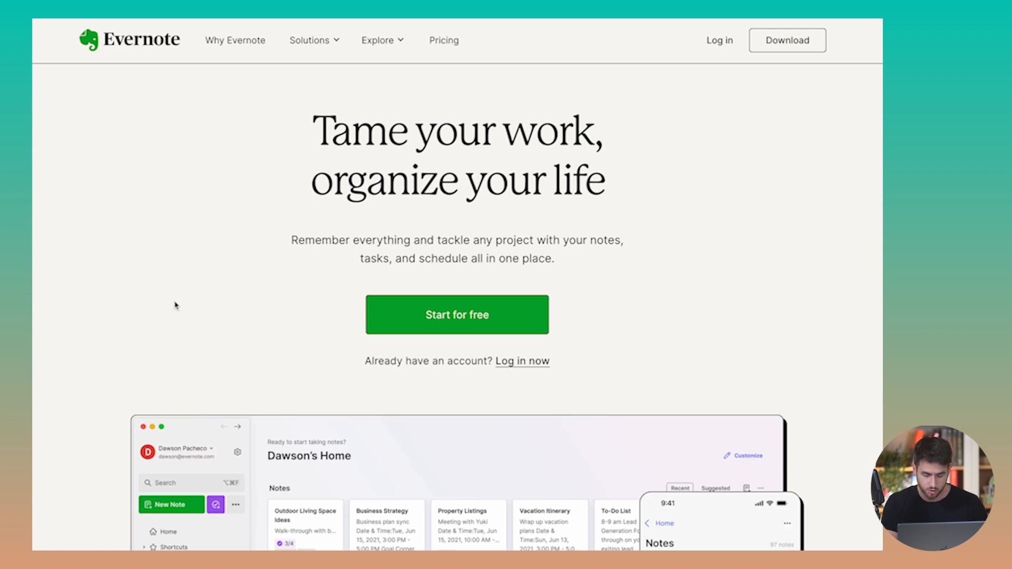
{"action": "key", "text": "i"}
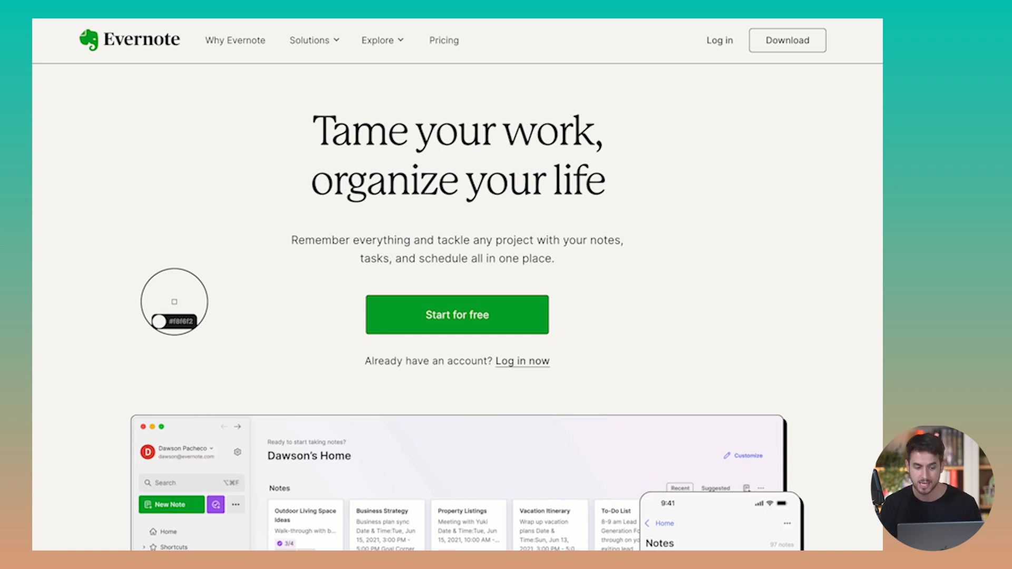
{"action": "left_click", "coordinate": [174, 301]}
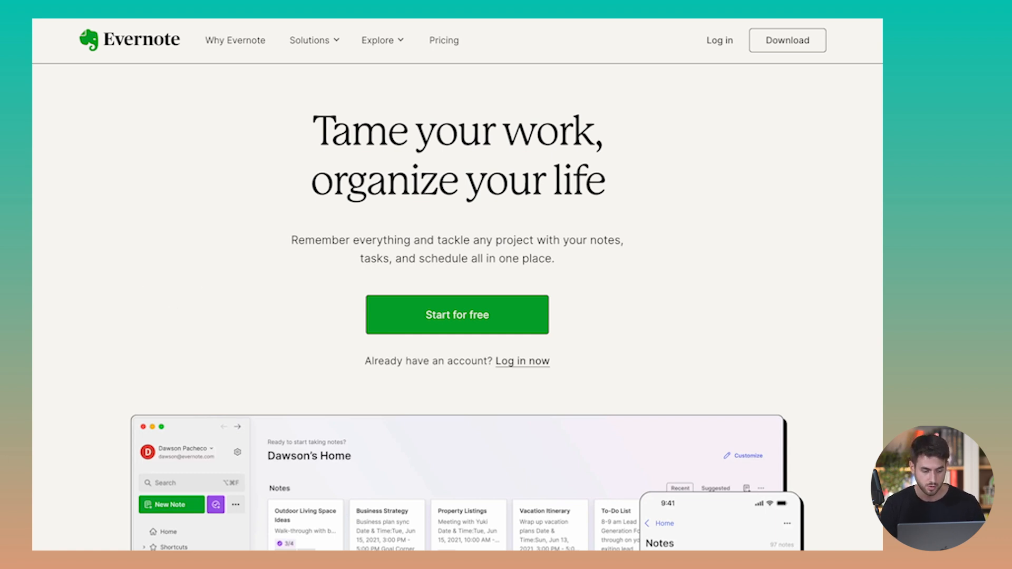
{"action": "key", "text": "ctrl+Tab"}
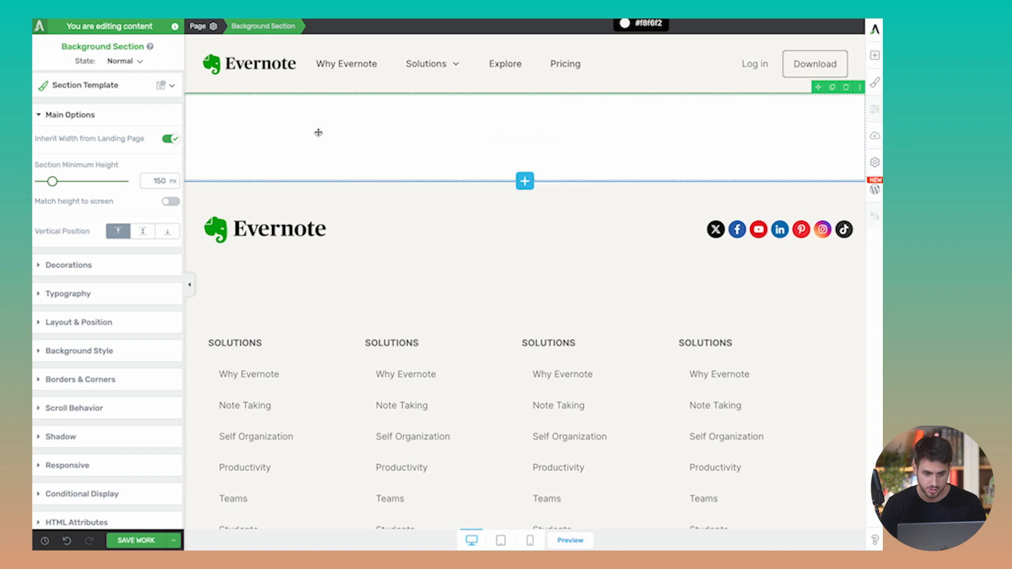
- Set the background section's background colour to #f8f6f2
{"action": "left_click", "coordinate": [99, 351]}
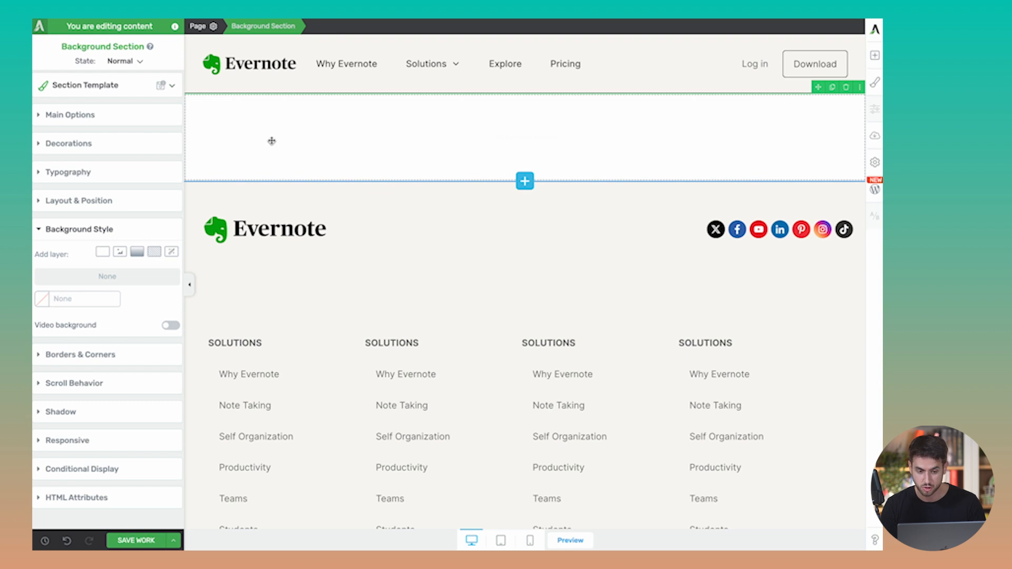
{"action": "left_click", "coordinate": [43, 304]}
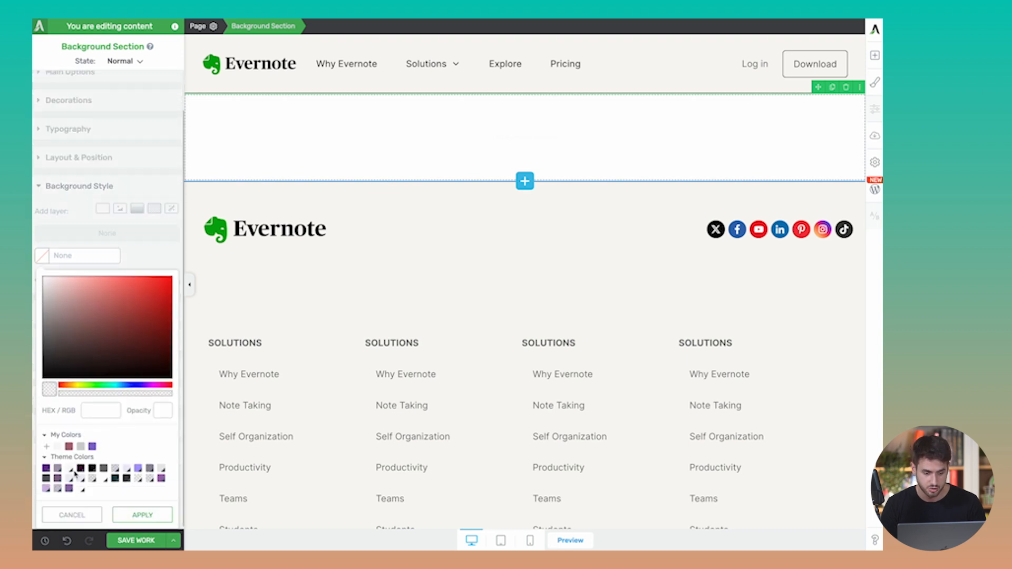
{"action": "left_click", "coordinate": [57, 447]}
{"action": "left_click", "coordinate": [142, 515]}
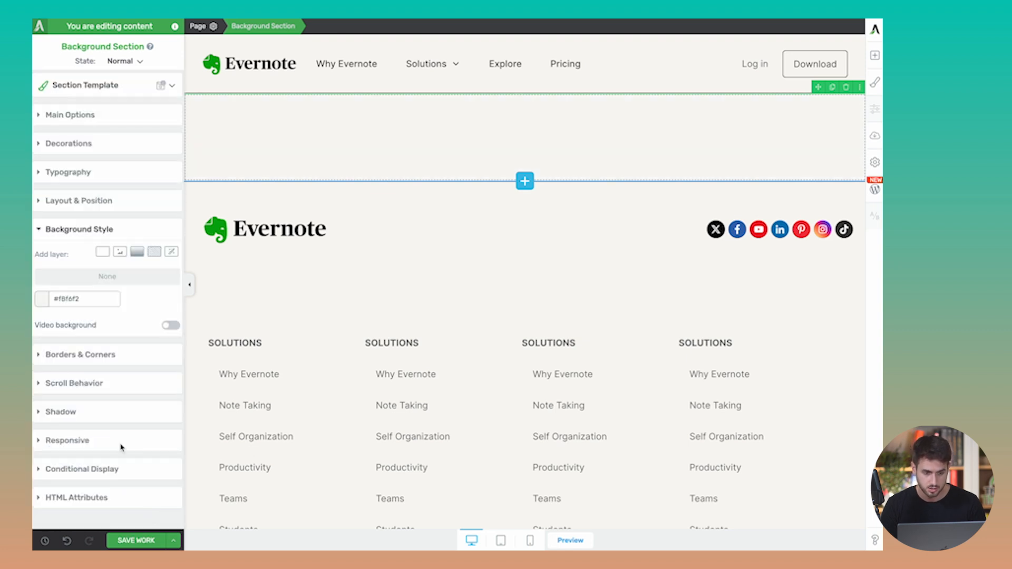
- Centre the background section's content vertically and insert a content box inside it with its vertical position also centred
{"action": "left_click", "coordinate": [71, 115]}
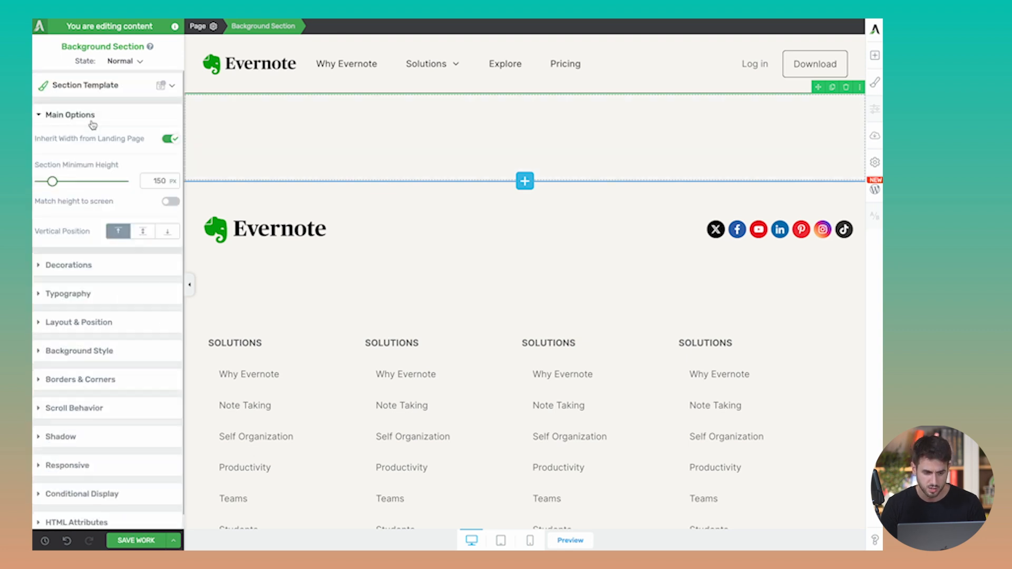
{"action": "left_click", "coordinate": [142, 232]}
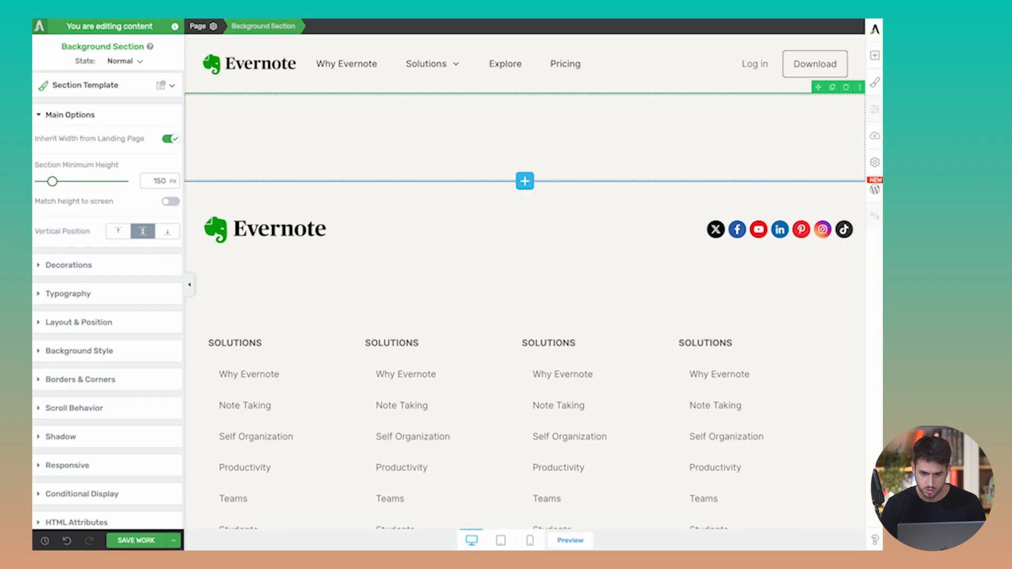
{"action": "left_click", "coordinate": [875, 54]}
{"action": "left_click_drag", "start_coordinate": [833, 232], "coordinate": [633, 158]}
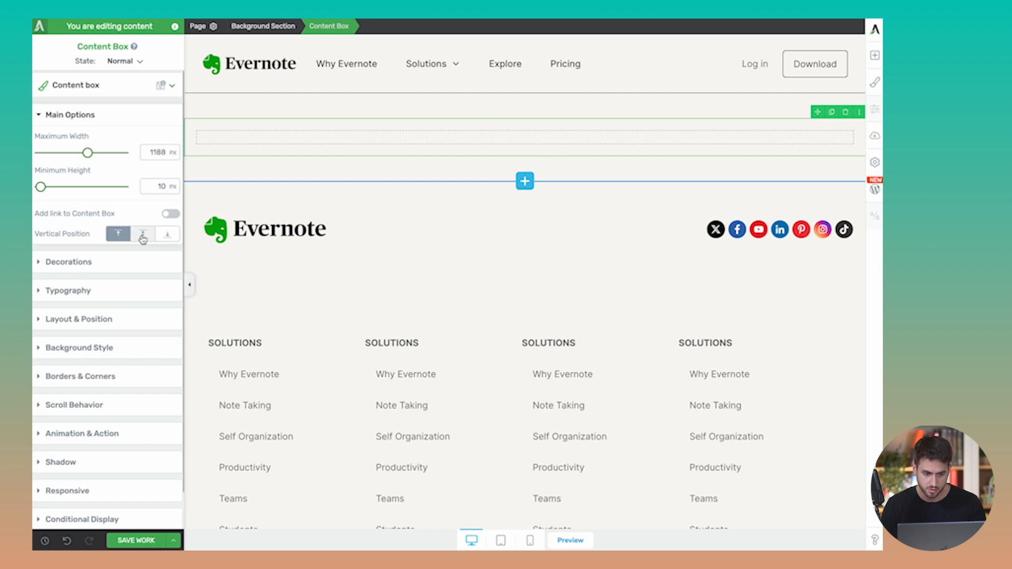
{"action": "left_click", "coordinate": [143, 234]}
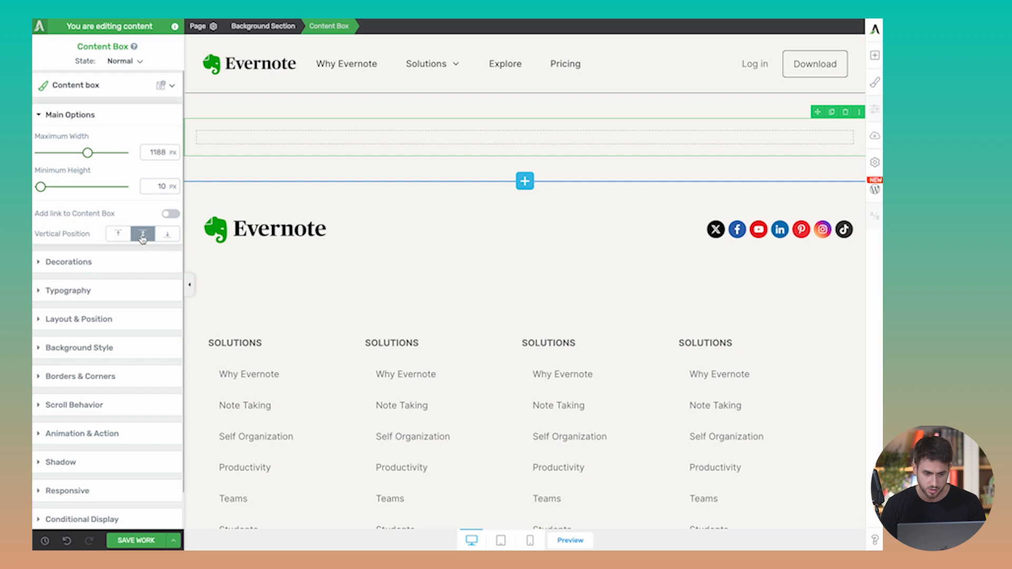
- Insert a text element into the content box and centre-align its text
{"action": "left_click", "coordinate": [875, 54]}
{"action": "left_click_drag", "start_coordinate": [772, 131], "coordinate": [632, 162]}
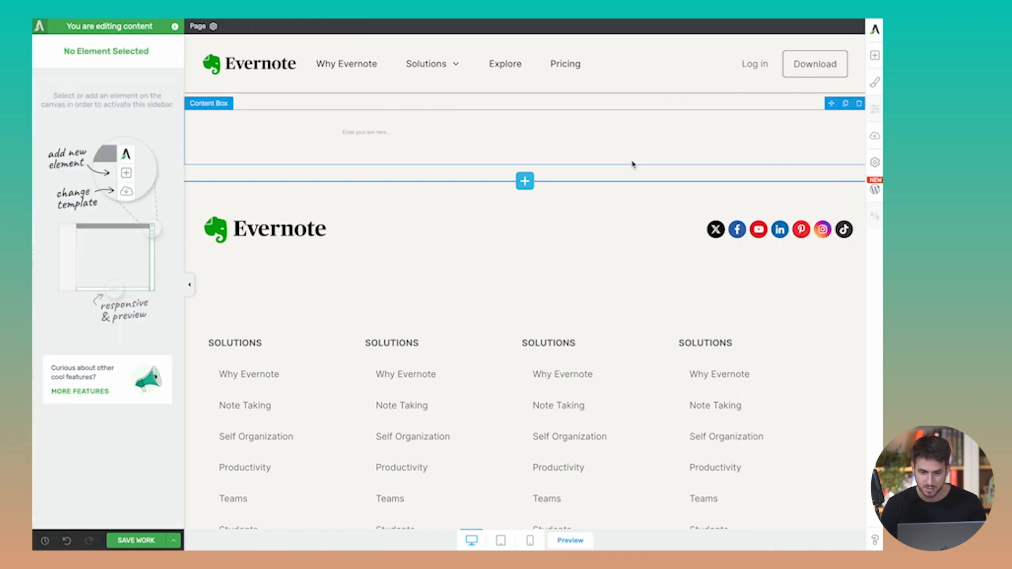
{"action": "left_click", "coordinate": [540, 44]}
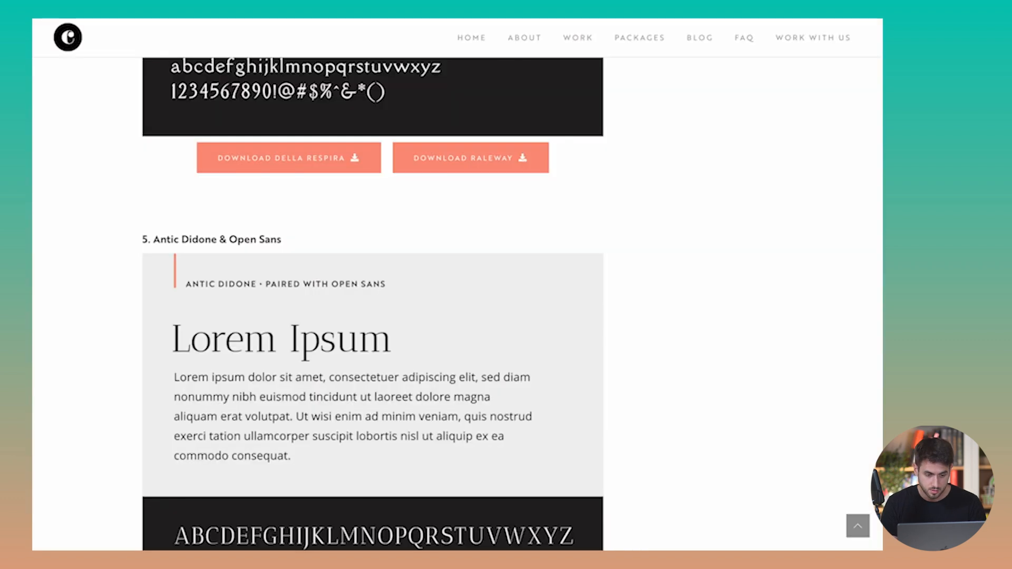
- Consult the font pairing article and set the placeholder text's font to the Google font Antic Didone
{"action": "scroll", "coordinate": [79, 356], "scroll_direction": "down", "scroll_amount": 3}
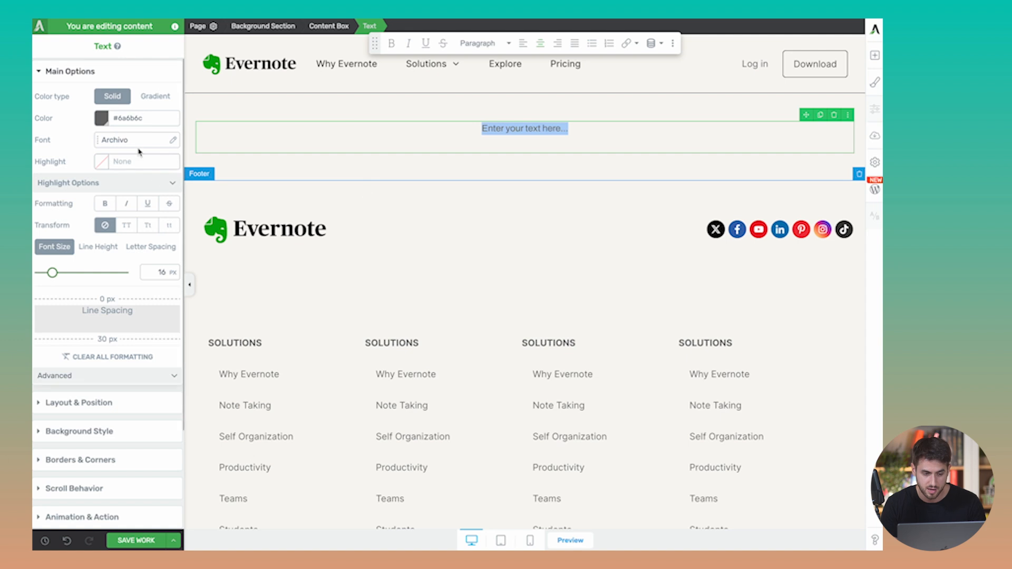
{"action": "left_click", "coordinate": [132, 142]}
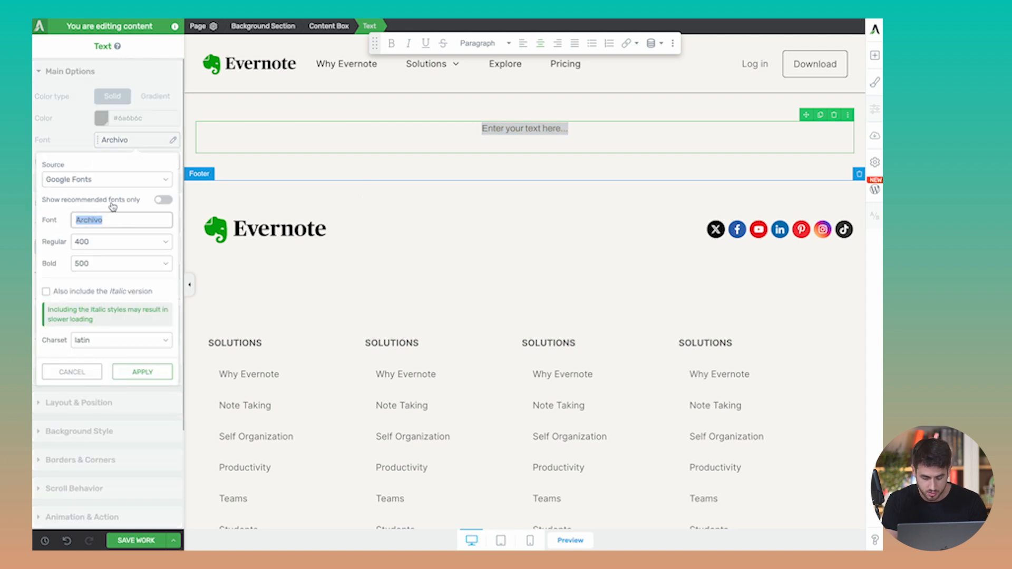
{"action": "type", "text": "anti"}
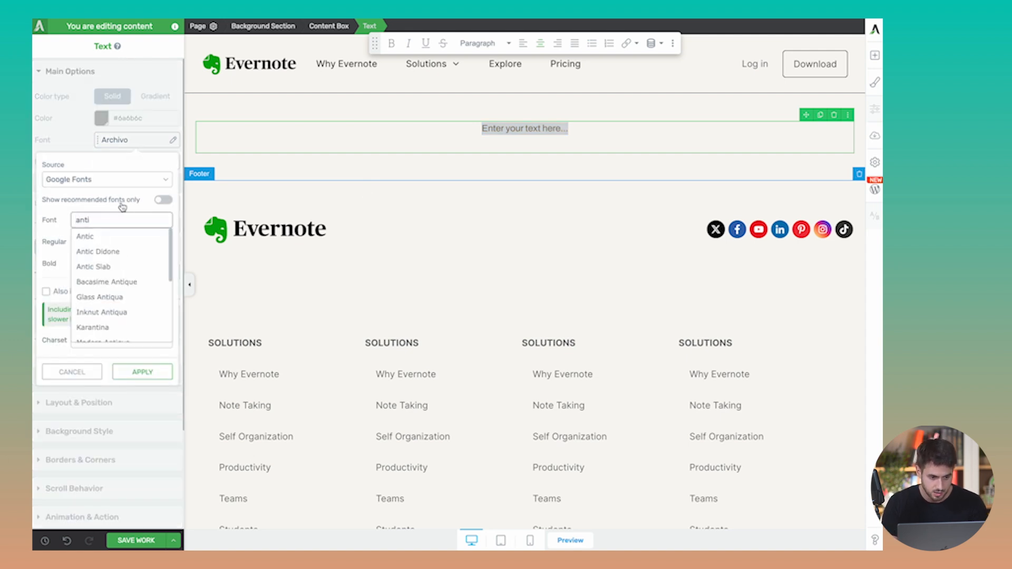
{"action": "left_click", "coordinate": [110, 253]}
{"action": "left_click", "coordinate": [139, 321]}
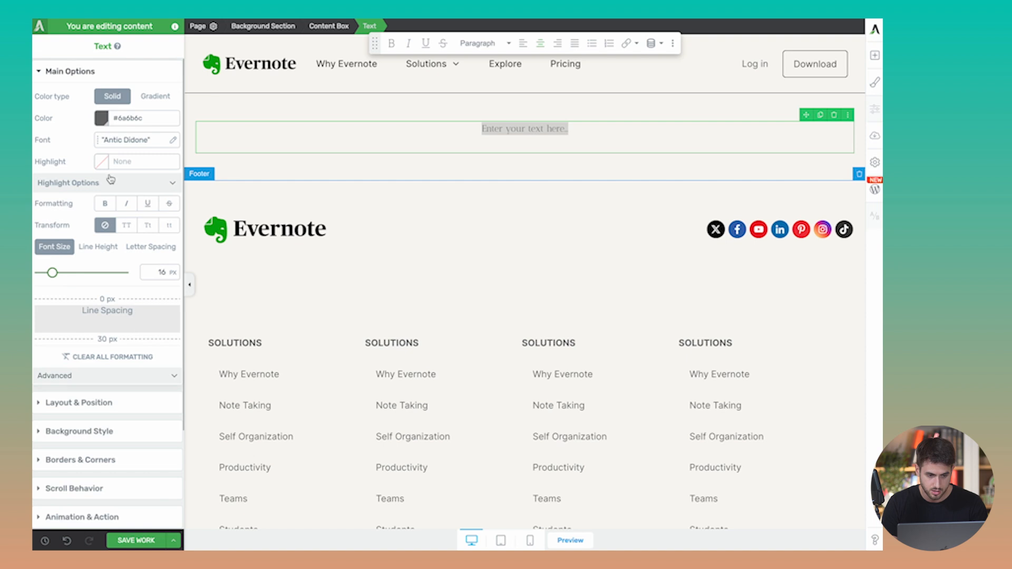
- Format the placeholder text as Heading 1 and apply the Antic Didone font to it
{"action": "left_click", "coordinate": [480, 42]}
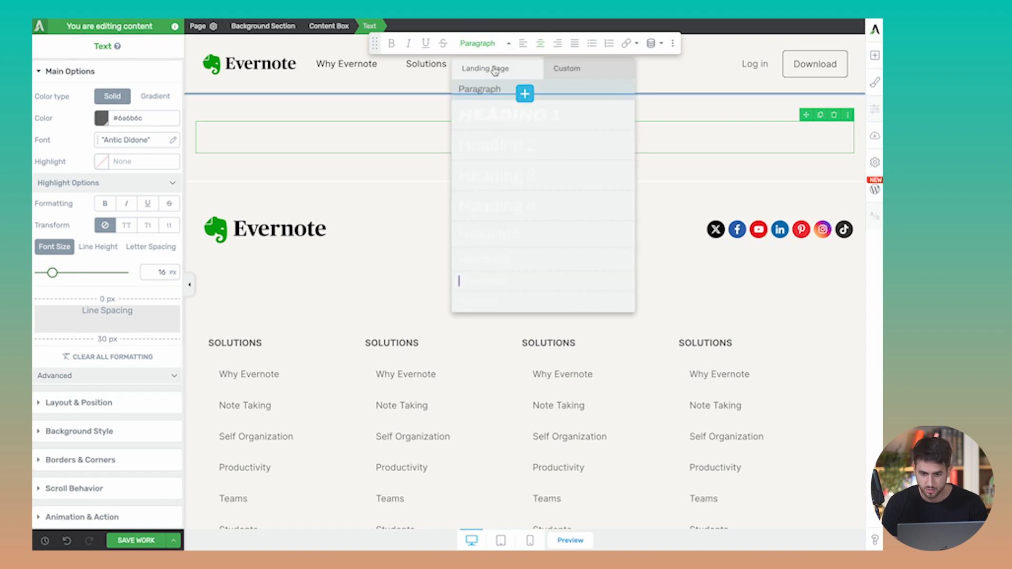
{"action": "left_click", "coordinate": [482, 114]}
{"action": "left_click", "coordinate": [113, 140]}
{"action": "type", "text": "antic"}
{"action": "left_click", "coordinate": [120, 252]}
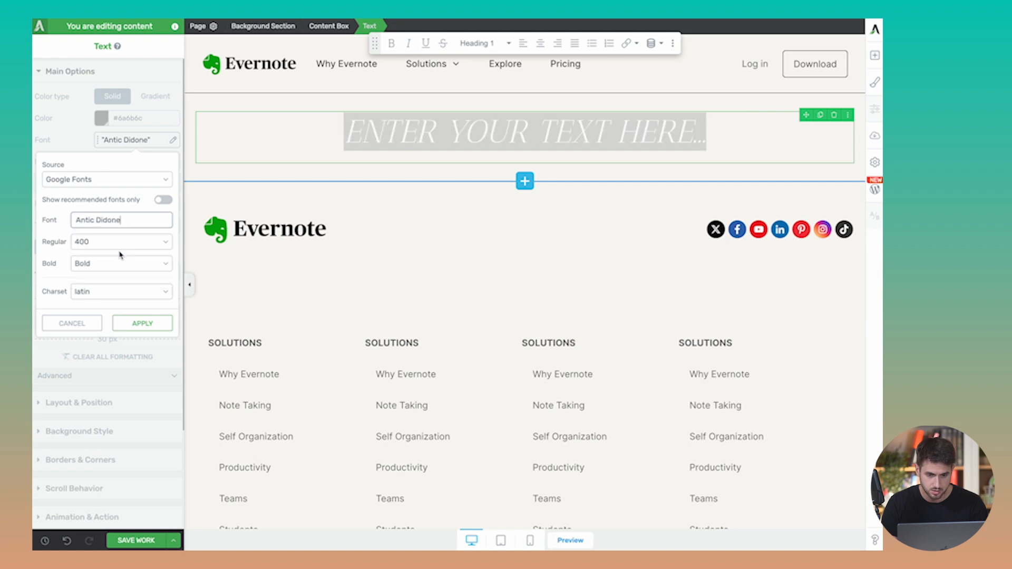
{"action": "left_click", "coordinate": [143, 325]}
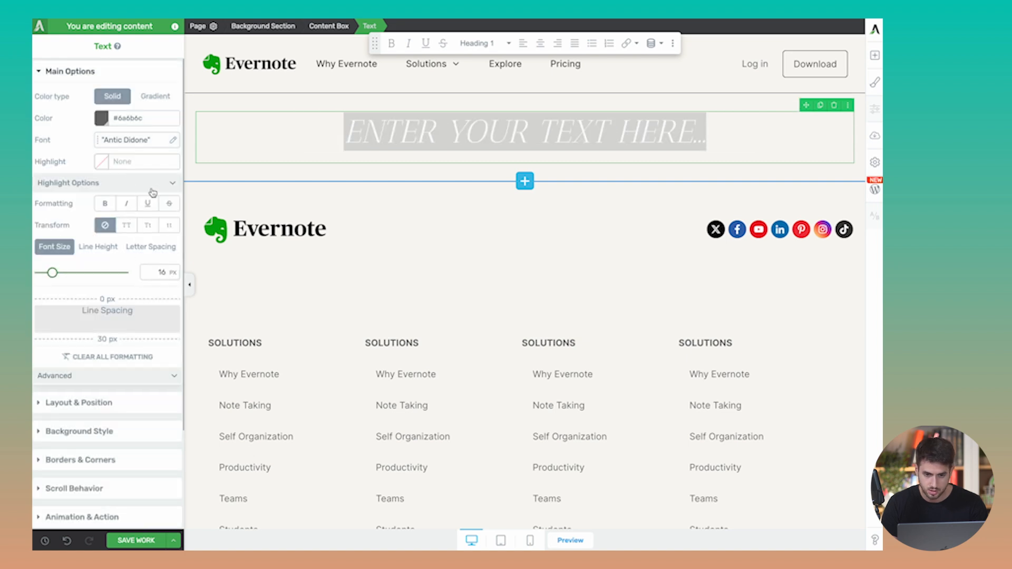
- Remove the italic style from the Heading 1 placeholder text and set its colour to #000000
{"action": "left_click_drag", "start_coordinate": [300, 151], "coordinate": [709, 133]}
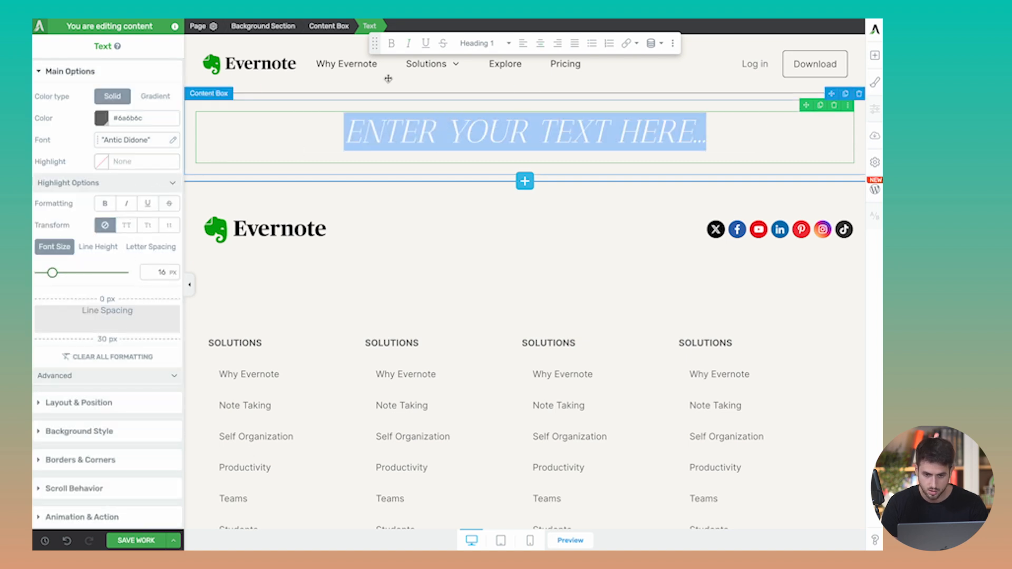
{"action": "left_click", "coordinate": [408, 43]}
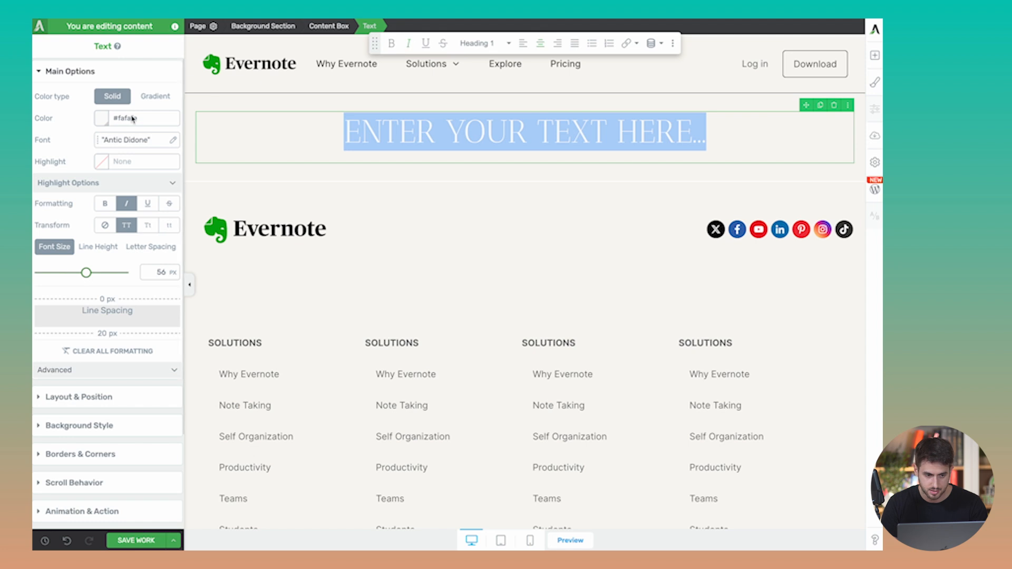
{"action": "left_click", "coordinate": [107, 123]}
{"action": "left_click", "coordinate": [103, 330]}
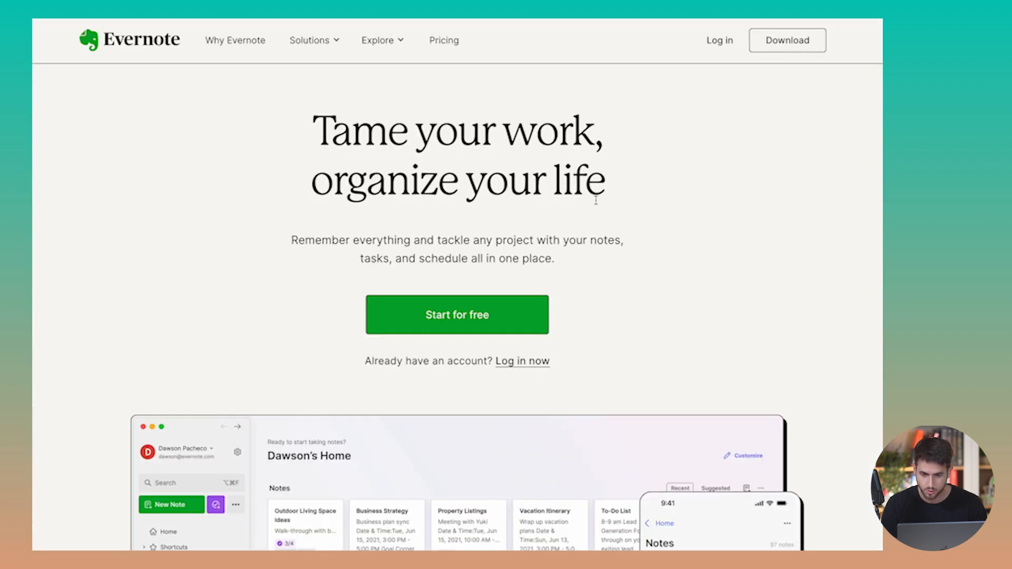
- Replace the placeholder with the Evernote homepage headline "Tame your work, organize your life" and remove its uppercase transform
{"action": "left_click_drag", "start_coordinate": [599, 198], "coordinate": [317, 124]}
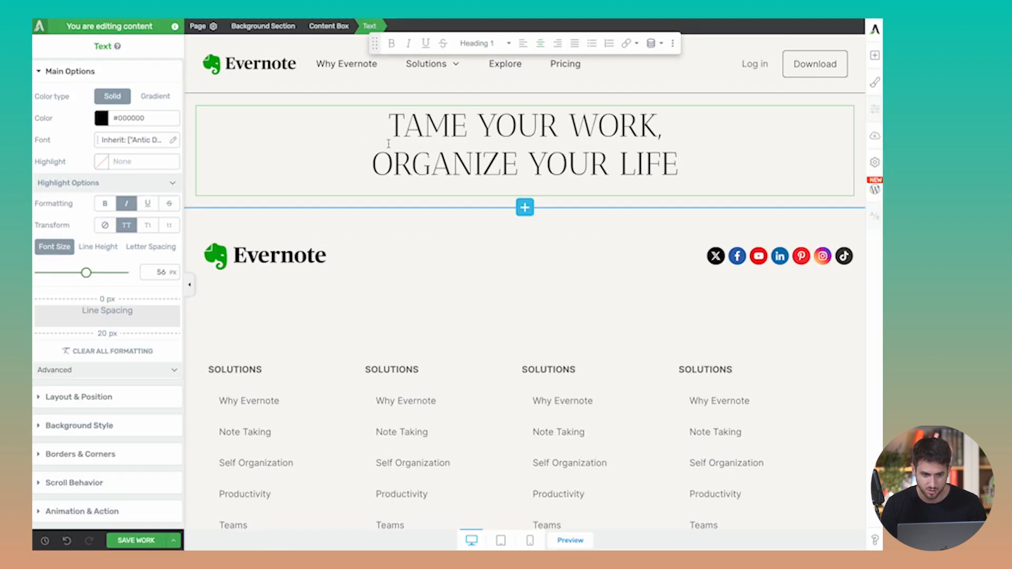
{"action": "triple_click", "coordinate": [388, 143]}
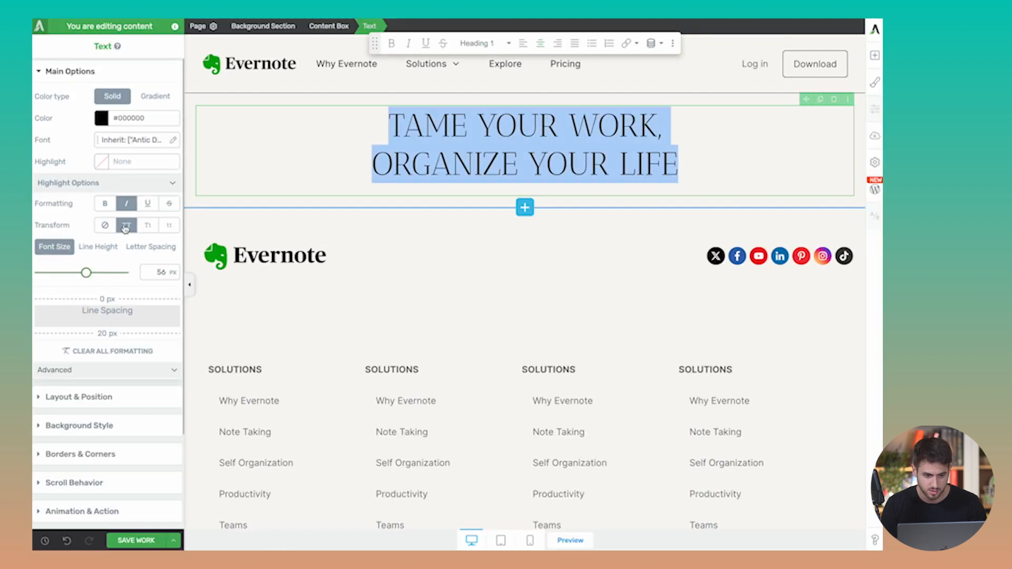
{"action": "left_click", "coordinate": [104, 225]}
{"action": "left_click", "coordinate": [460, 165]}
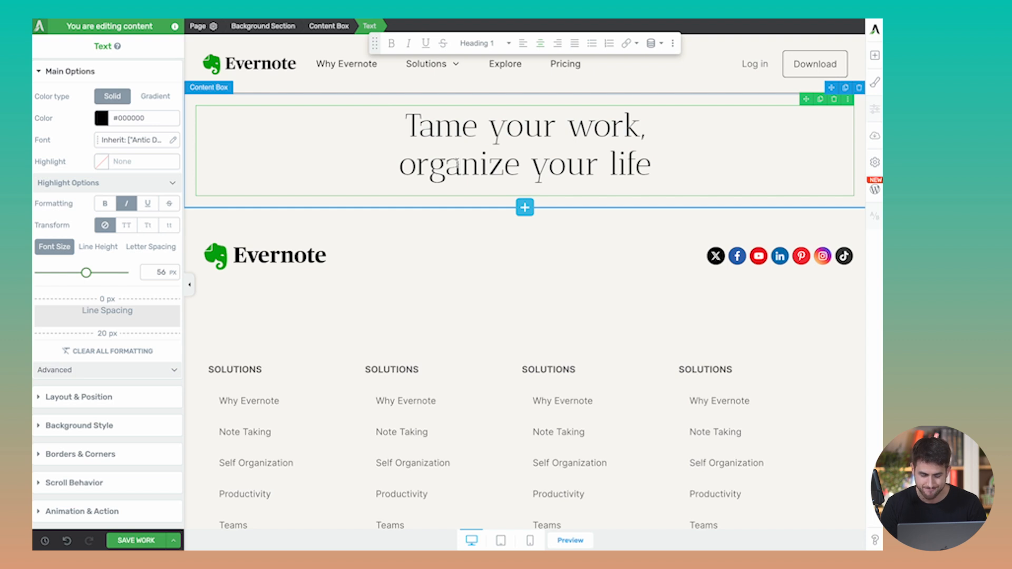
- Make the whole headline bold, compare it with the Evernote homepage, and set its font size to 83 px
{"action": "key", "text": "ctrl+a"}
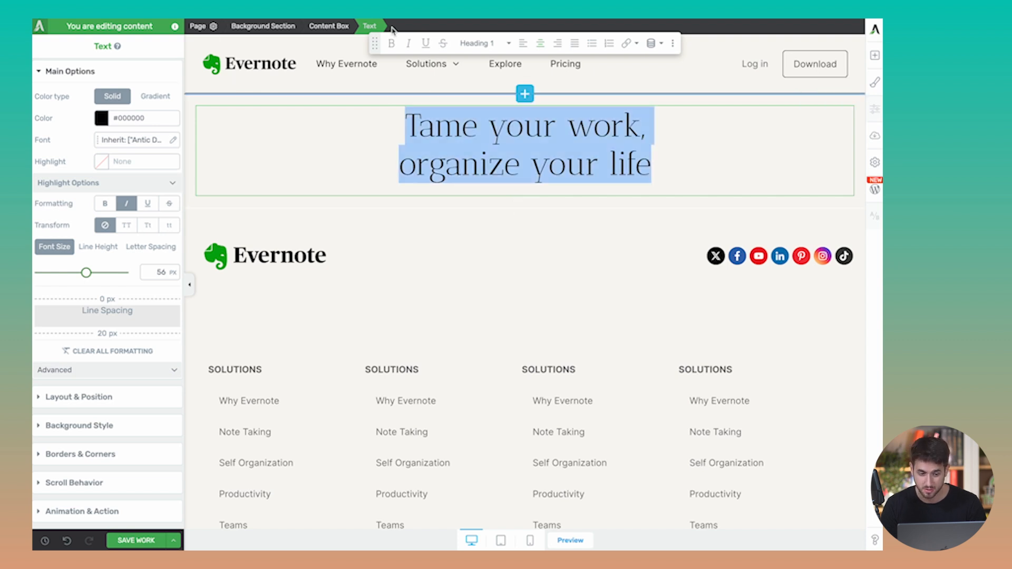
{"action": "left_click", "coordinate": [392, 43]}
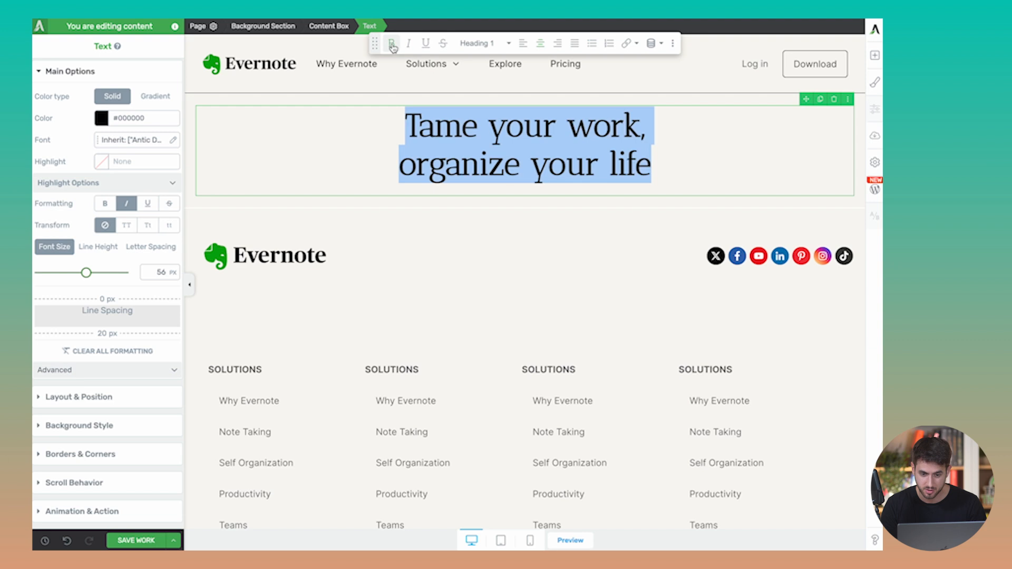
{"action": "left_click", "coordinate": [326, 151]}
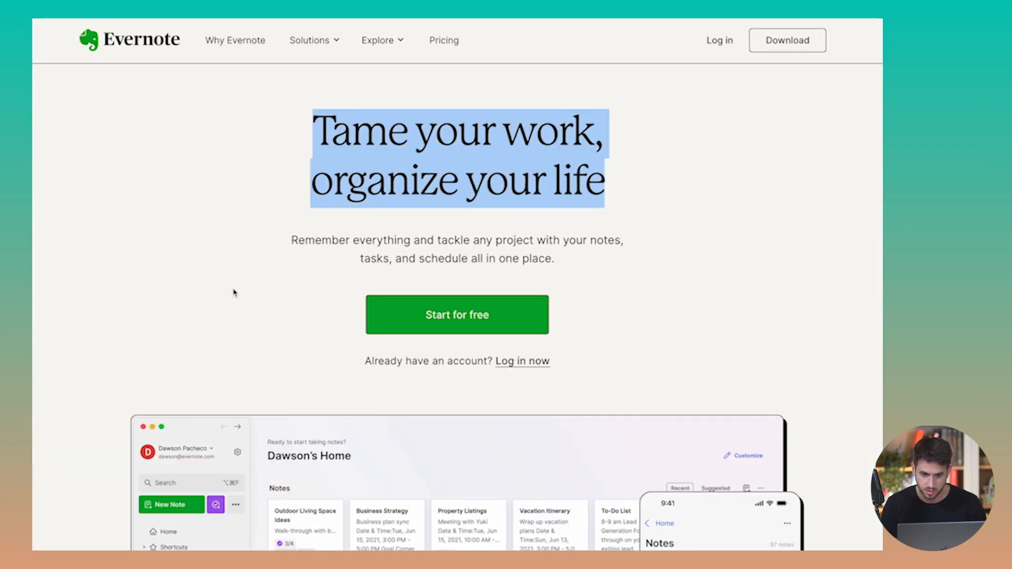
{"action": "left_click", "coordinate": [234, 293]}
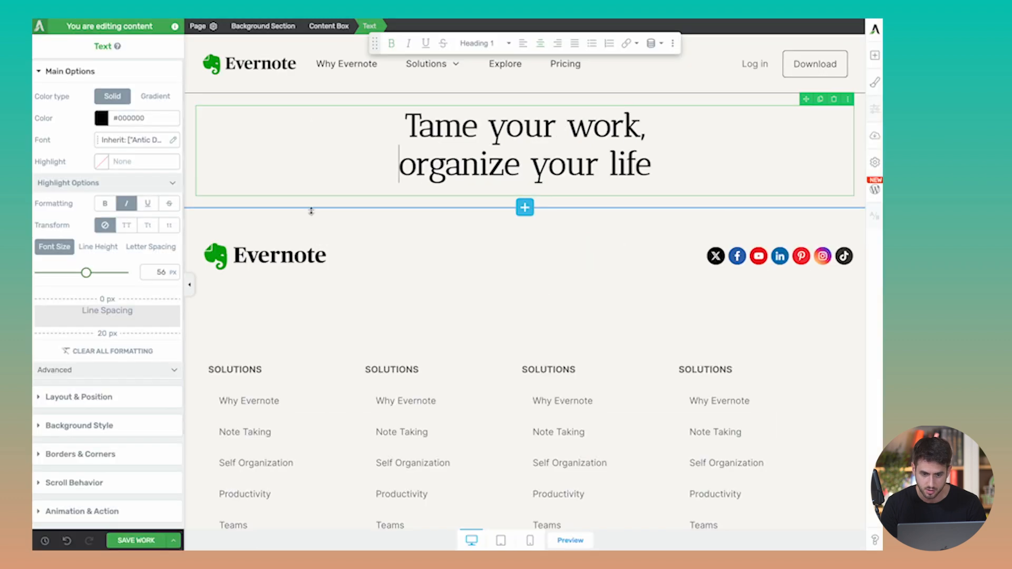
{"action": "key", "text": "ctrl+a"}
{"action": "left_click_drag", "start_coordinate": [86, 273], "coordinate": [109, 274]}
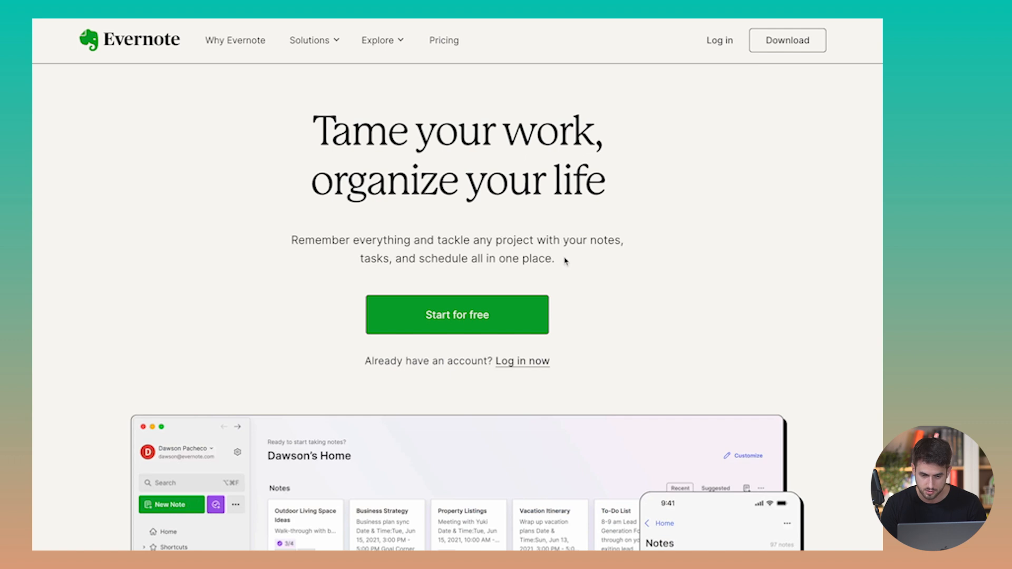
- Copy the subheading sentence from the Evernote homepage and insert a new text element below the headline
{"action": "left_click_drag", "start_coordinate": [565, 260], "coordinate": [281, 248]}
{"action": "key", "text": "super+c"}
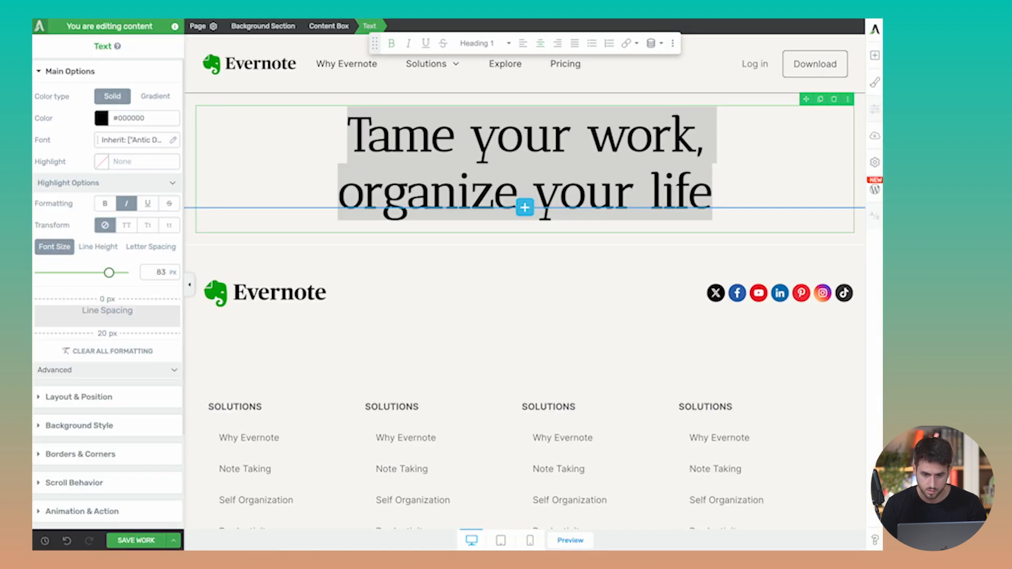
{"action": "left_click", "coordinate": [874, 55]}
{"action": "left_click_drag", "start_coordinate": [771, 152], "coordinate": [548, 224]}
{"action": "left_click", "coordinate": [233, 247]}
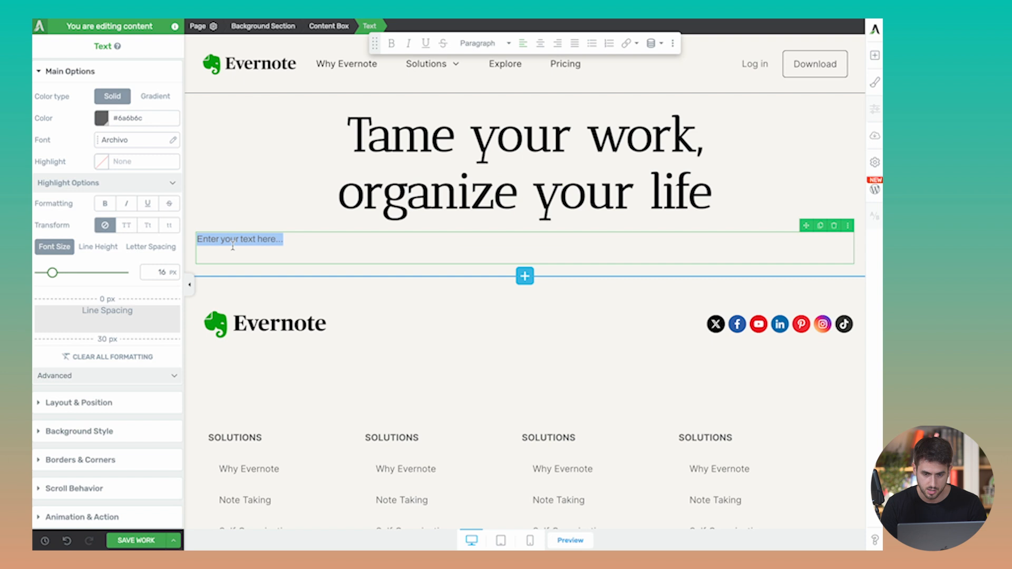
- Centre-align the new text element's placeholder text and set its font to the Google font Inter
{"action": "left_click", "coordinate": [541, 43]}
{"action": "left_click", "coordinate": [137, 140]}
{"action": "type", "text": "inter"}
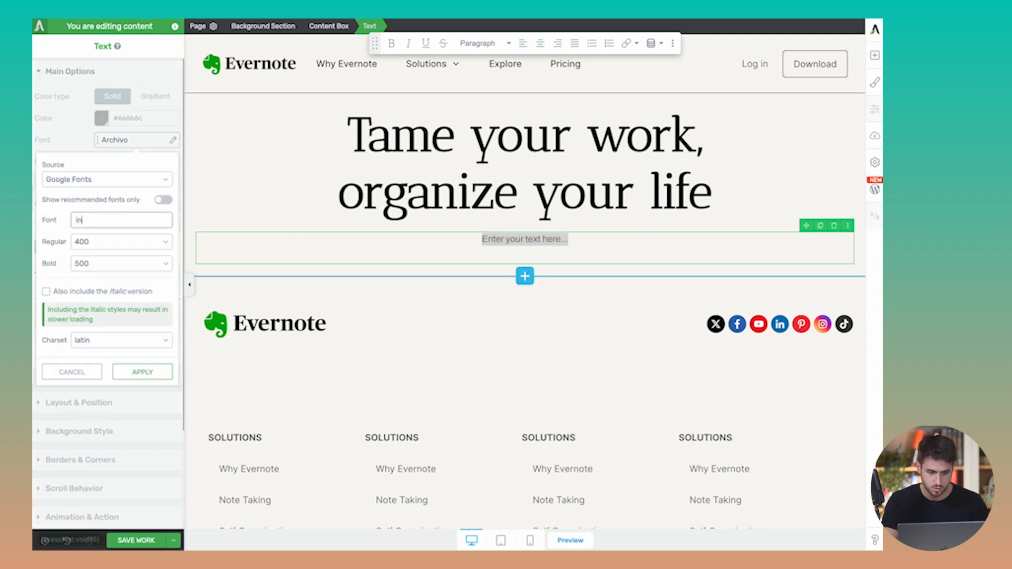
{"action": "left_click", "coordinate": [103, 236]}
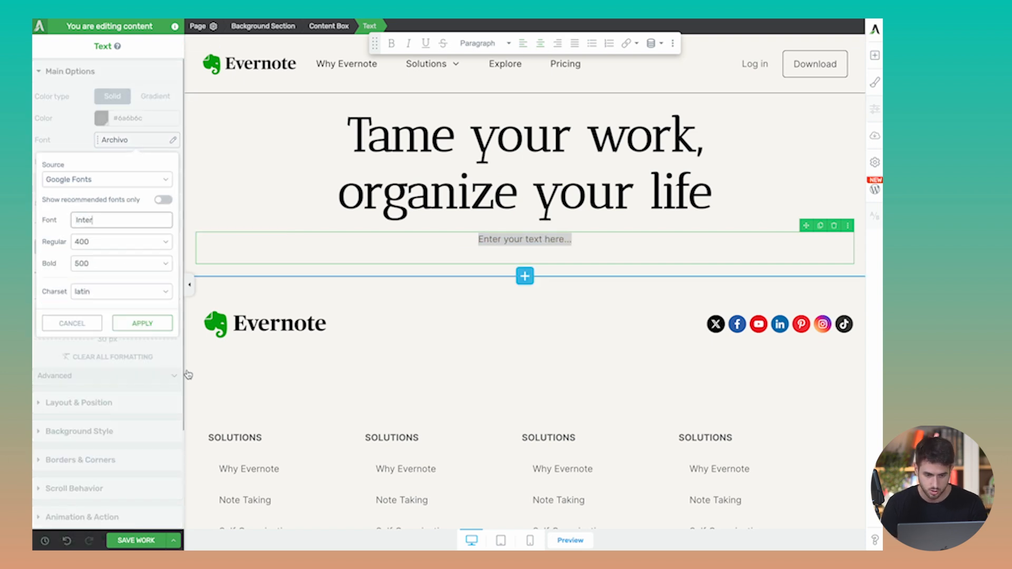
{"action": "left_click", "coordinate": [143, 327]}
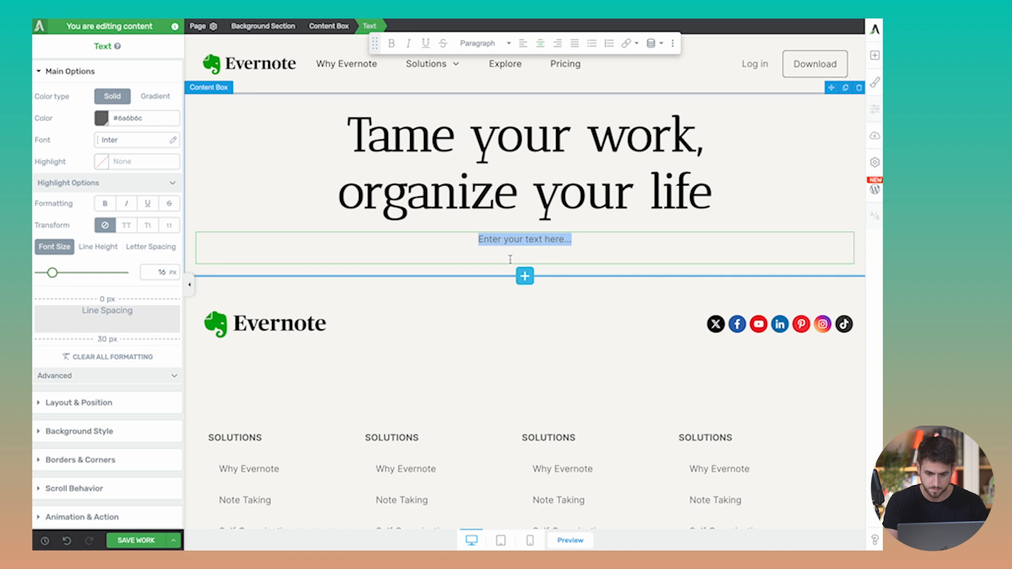
- Replace the placeholder with the copied subheading sentence and compare it with the Evernote homepage
{"action": "key", "text": "super+v"}
{"action": "key", "text": "ctrl+Tab"}
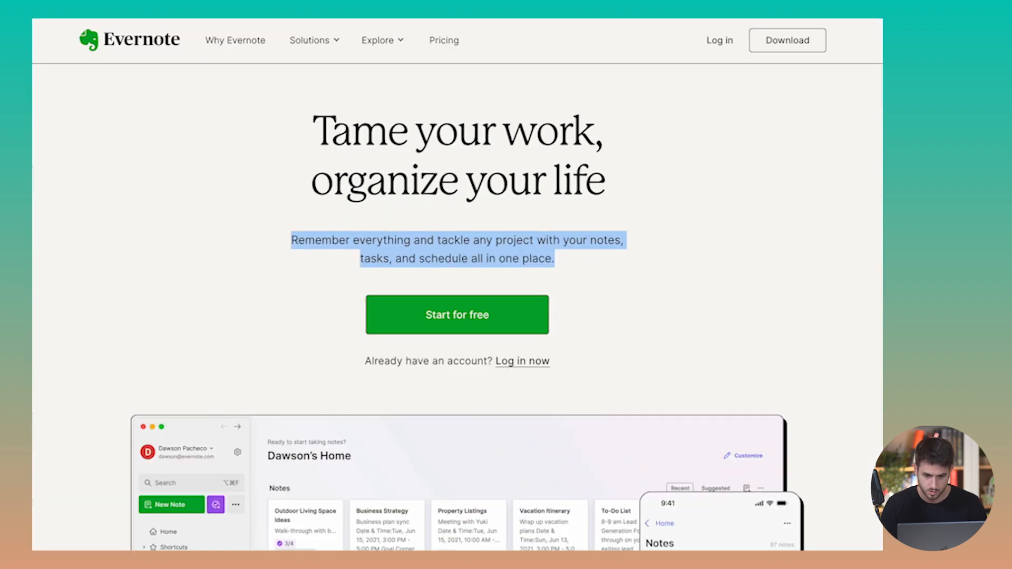
{"action": "key", "text": "ctrl+shift+Tab"}
- Unlink the subheading's colour from the theme, set it to #070707, and set the font size to 22 px
{"action": "key", "text": "super+a"}
{"action": "left_click", "coordinate": [98, 122]}
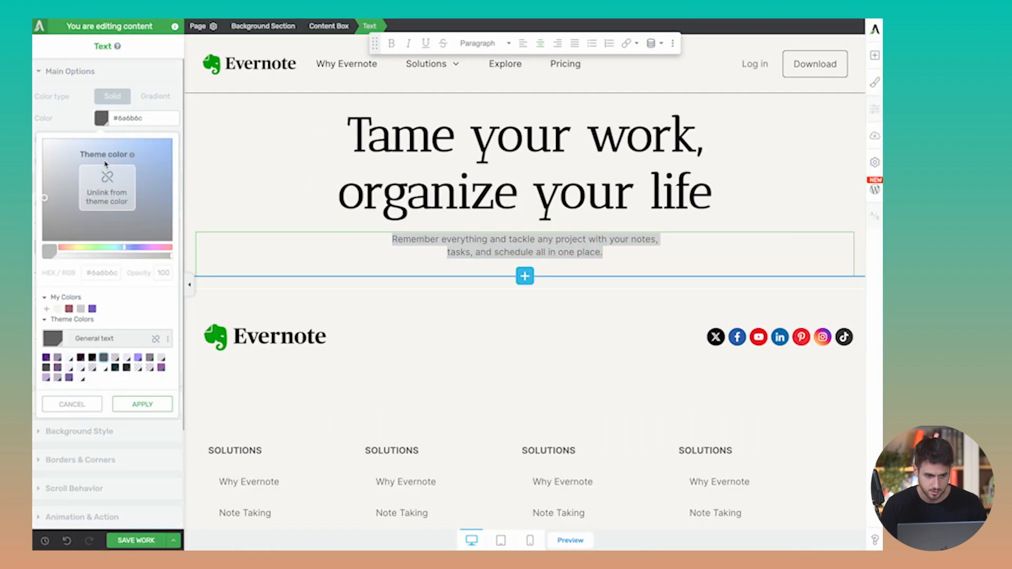
{"action": "left_click", "coordinate": [107, 184]}
{"action": "left_click", "coordinate": [48, 238]}
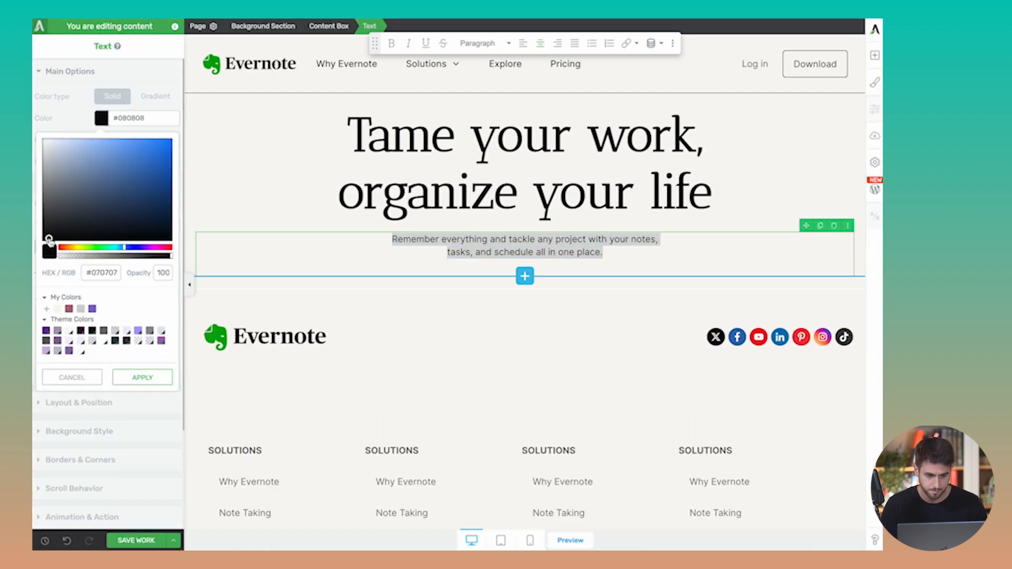
{"action": "left_click", "coordinate": [142, 377]}
{"action": "type", "text": "22"}
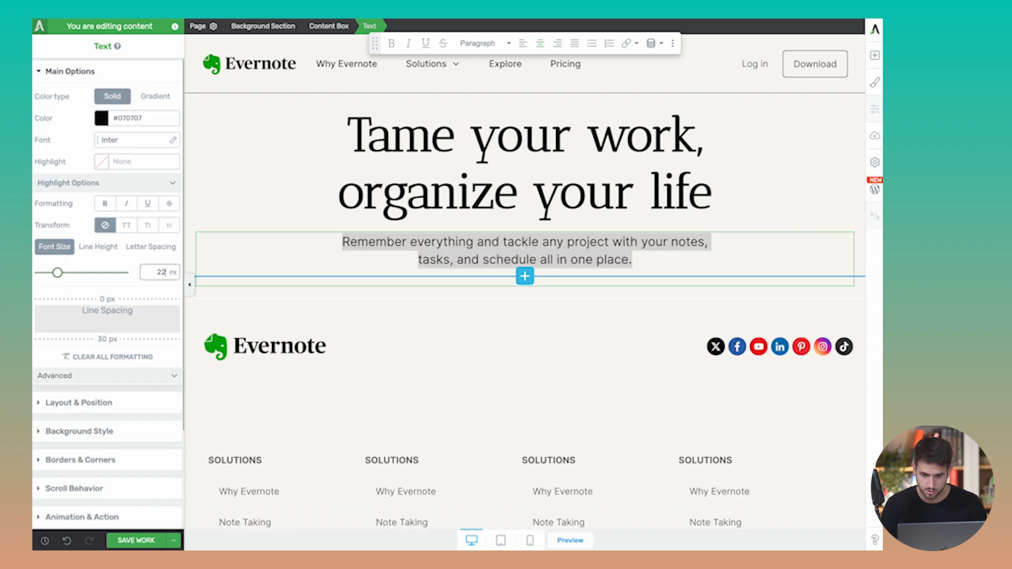
{"action": "left_click", "coordinate": [337, 248]}
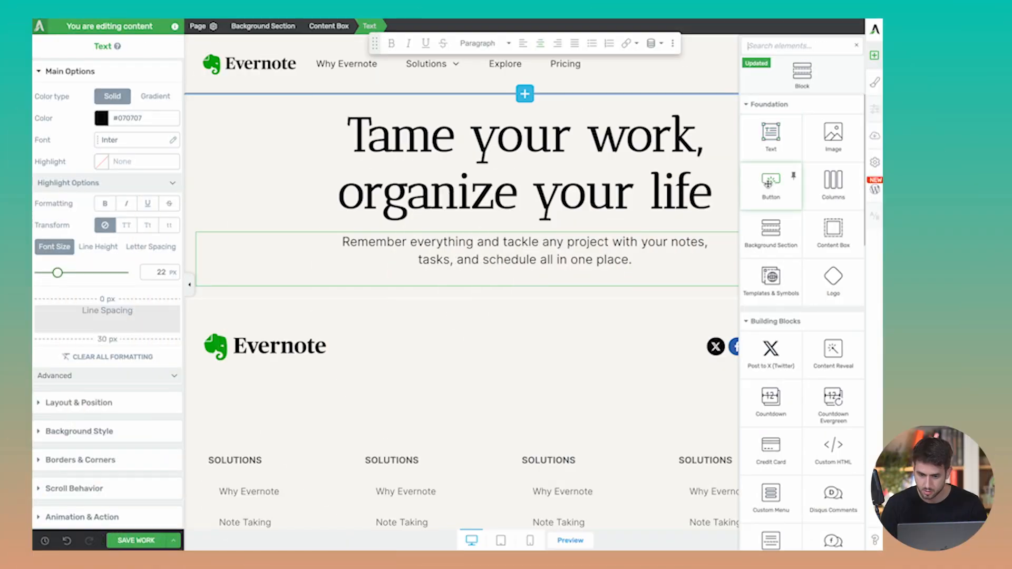
- Insert a button below the subheading and label it "Start for free"
{"action": "left_click_drag", "start_coordinate": [768, 182], "coordinate": [595, 286]}
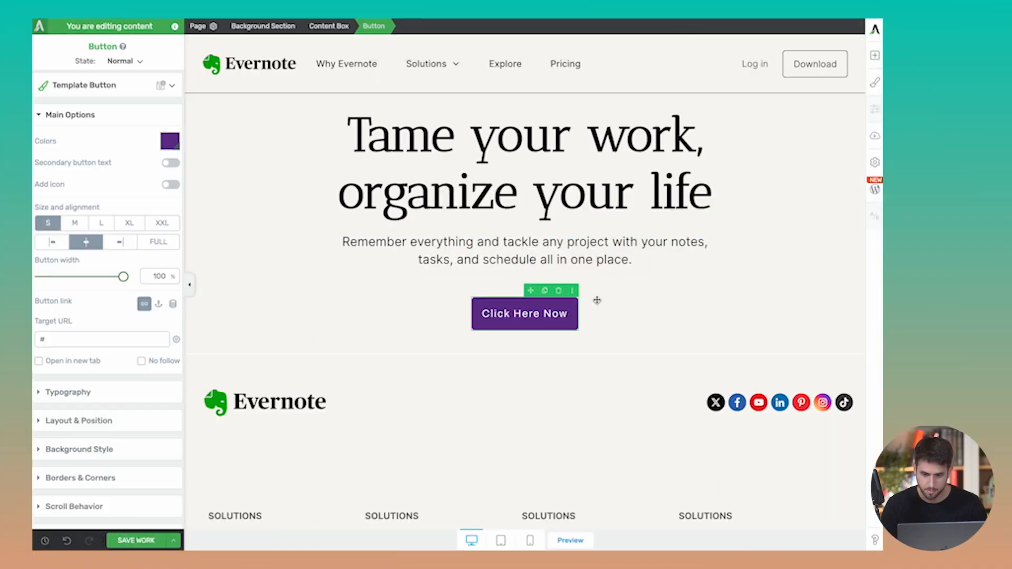
{"action": "triple_click", "coordinate": [497, 314]}
{"action": "type", "text": "Start"}
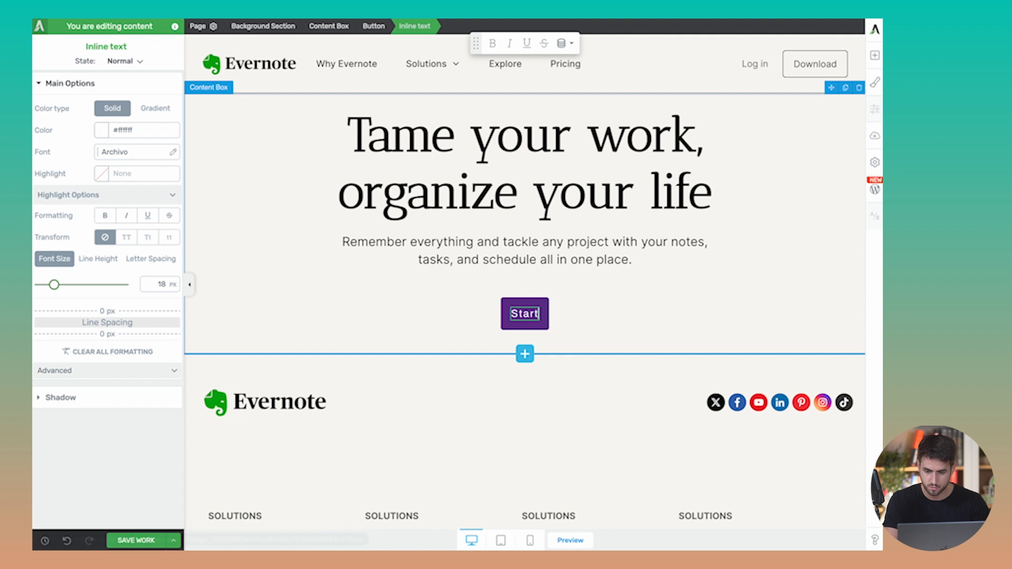
{"action": "type", "text": " for free"}
- Set the button label's font to the Google font Inter and its letter spacing to 0 px
{"action": "key", "text": "ctrl+a"}
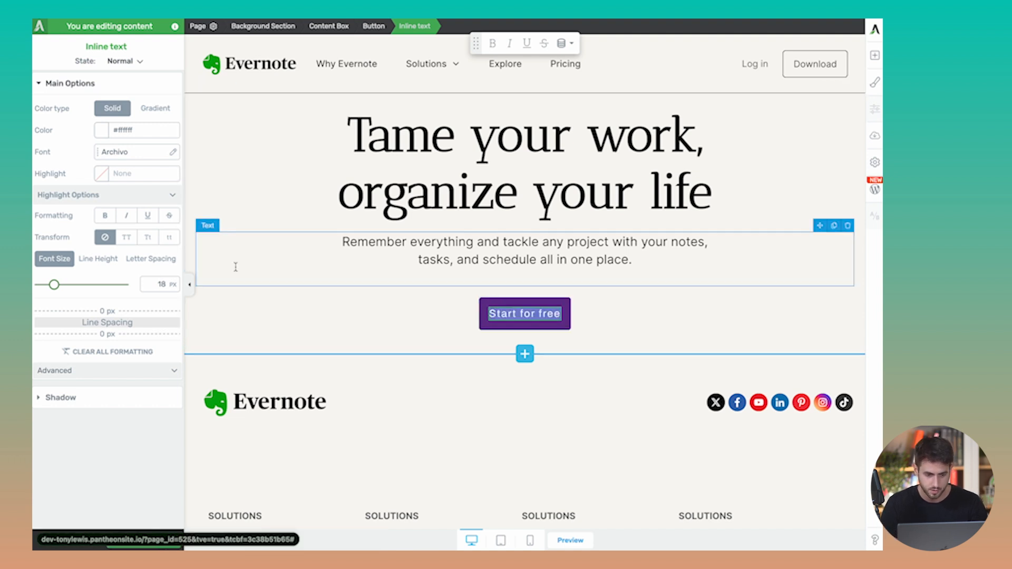
{"action": "left_click", "coordinate": [106, 153]}
{"action": "type", "text": "inter"}
{"action": "left_click", "coordinate": [85, 248]}
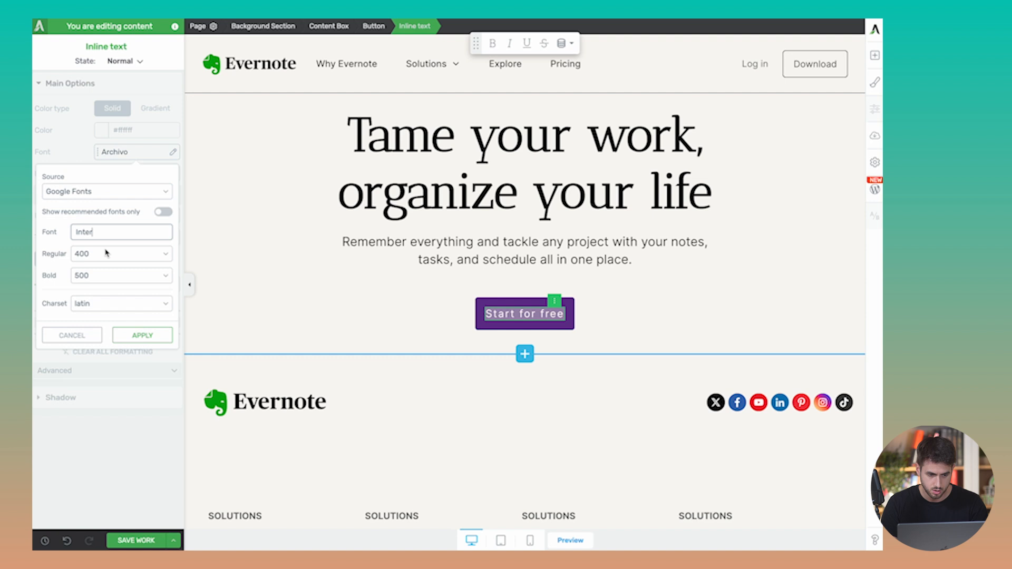
{"action": "left_click", "coordinate": [141, 332]}
{"action": "left_click", "coordinate": [157, 260]}
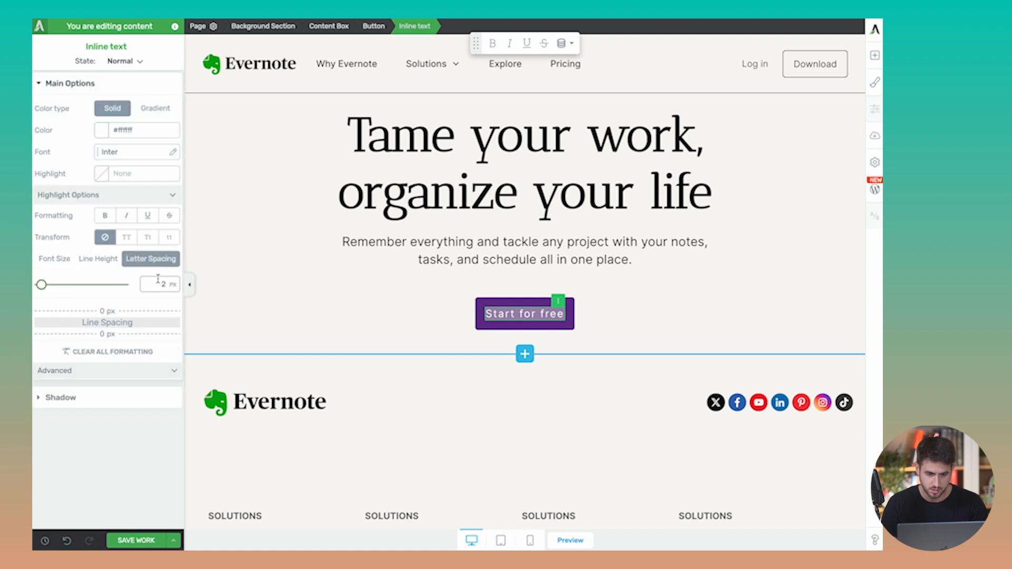
{"action": "type", "text": "0"}
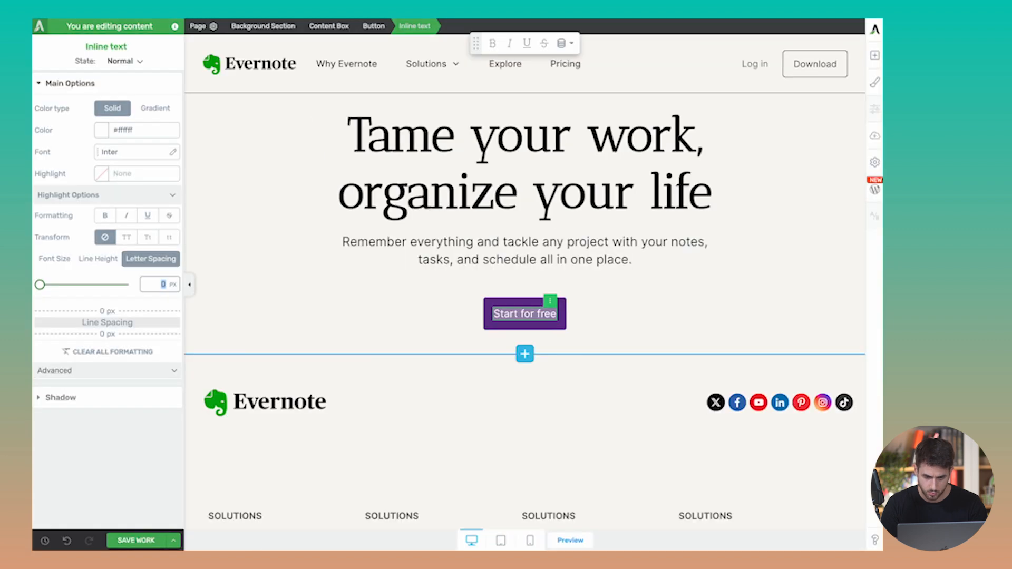
- Sample the green of the Evernote homepage's "Start for free" button and apply #4ba541 to the new button, unlinked from the theme colour
{"action": "left_click", "coordinate": [505, 322]}
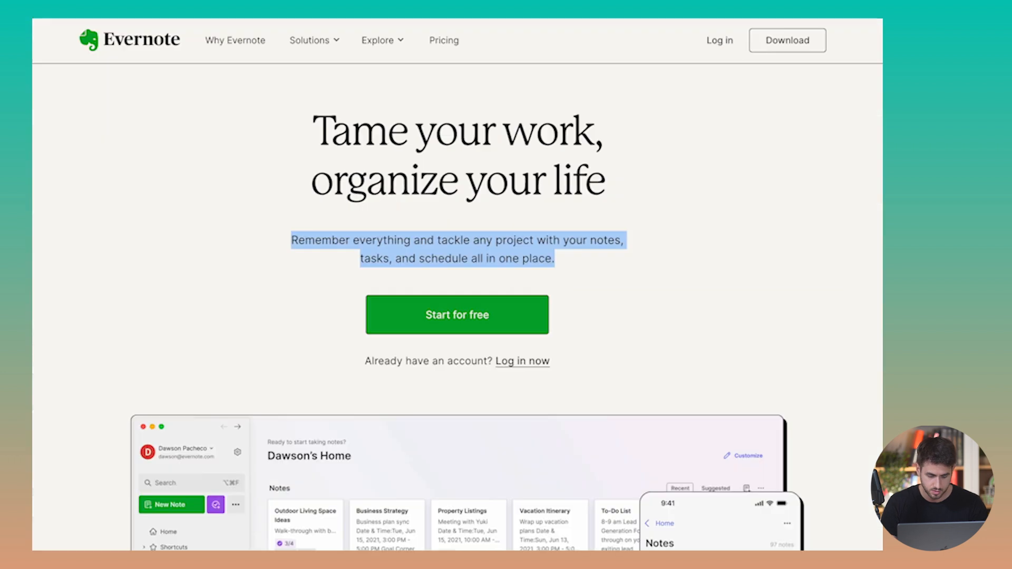
{"action": "key", "text": "ctrl+shift+c"}
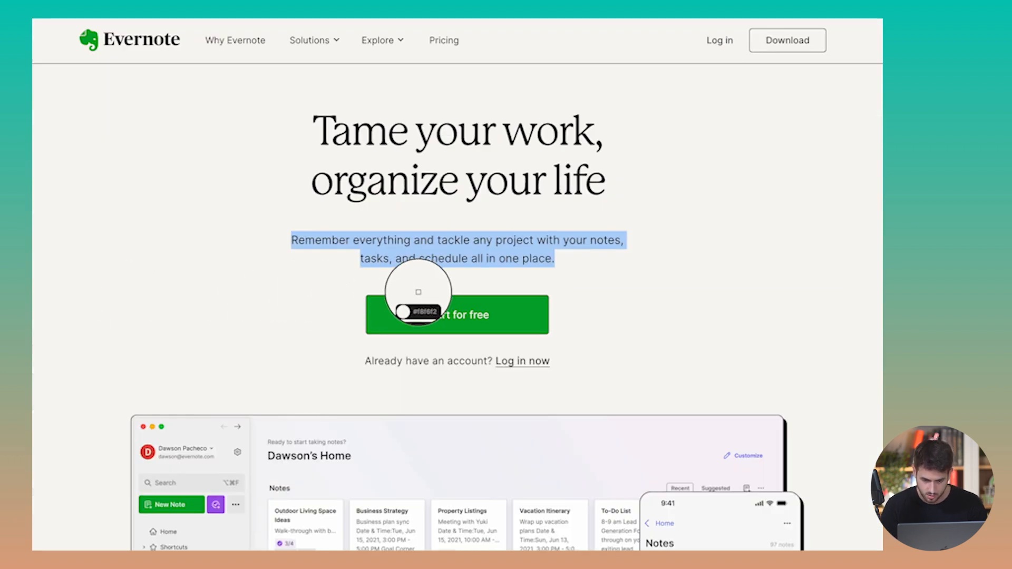
{"action": "left_click", "coordinate": [389, 312]}
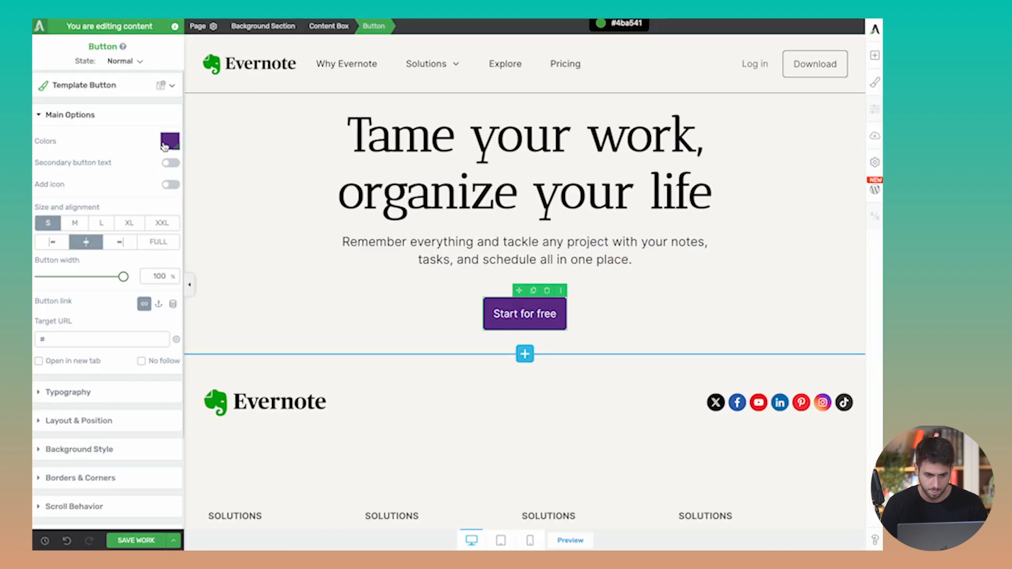
{"action": "left_click", "coordinate": [169, 141]}
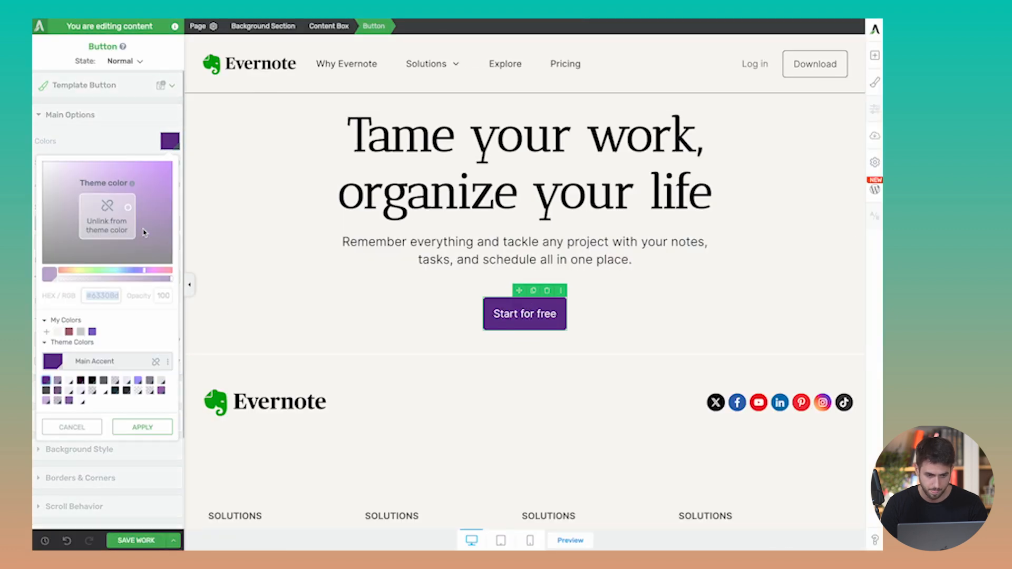
{"action": "left_click", "coordinate": [105, 235]}
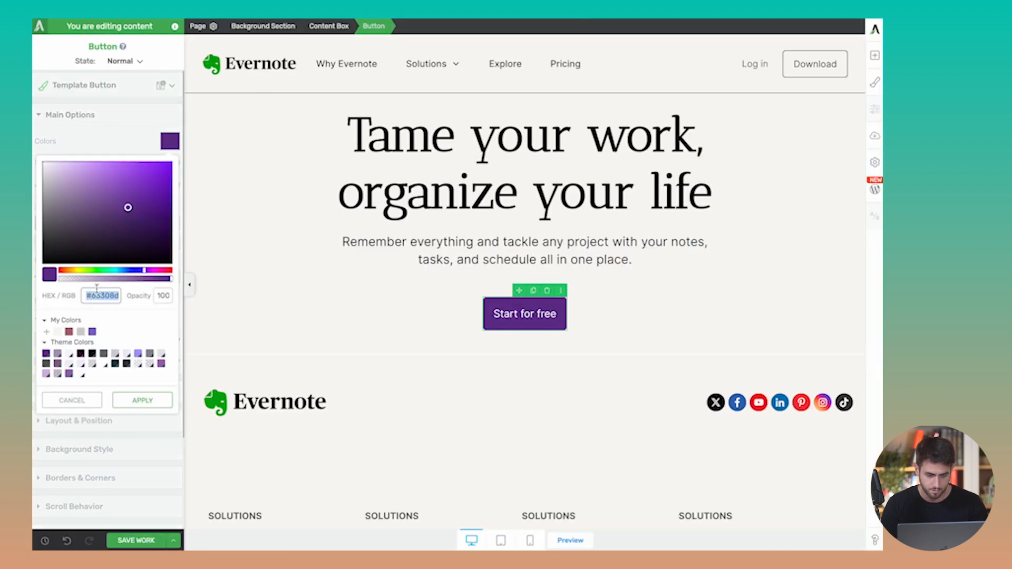
{"action": "key", "text": "ctrl+v"}
{"action": "left_click", "coordinate": [141, 400]}
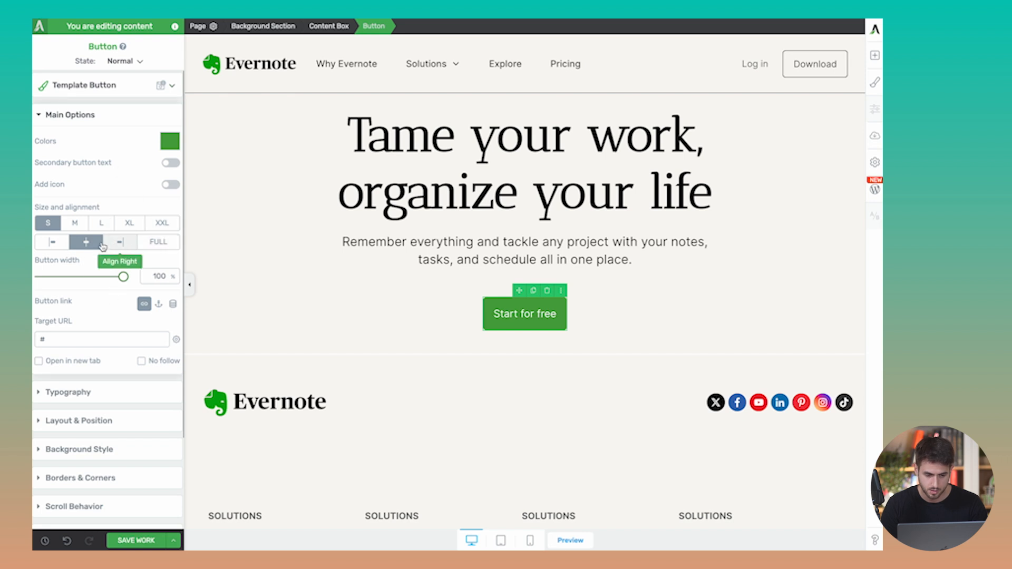
- Set the "Start for free" button's width to 22% and give it a 1 px solid black border
{"action": "left_click_drag", "start_coordinate": [122, 276], "coordinate": [60, 284]}
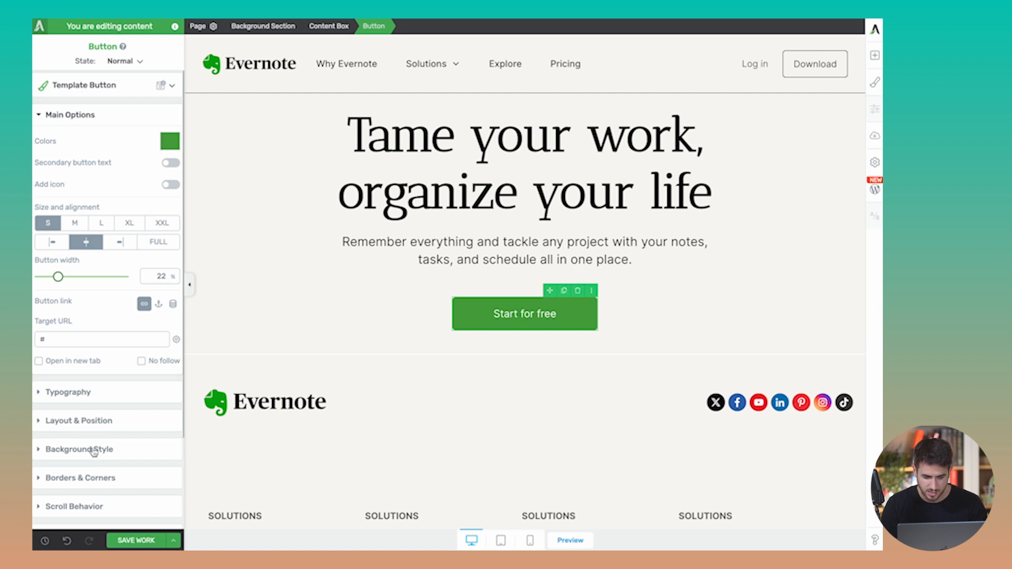
{"action": "left_click", "coordinate": [90, 477]}
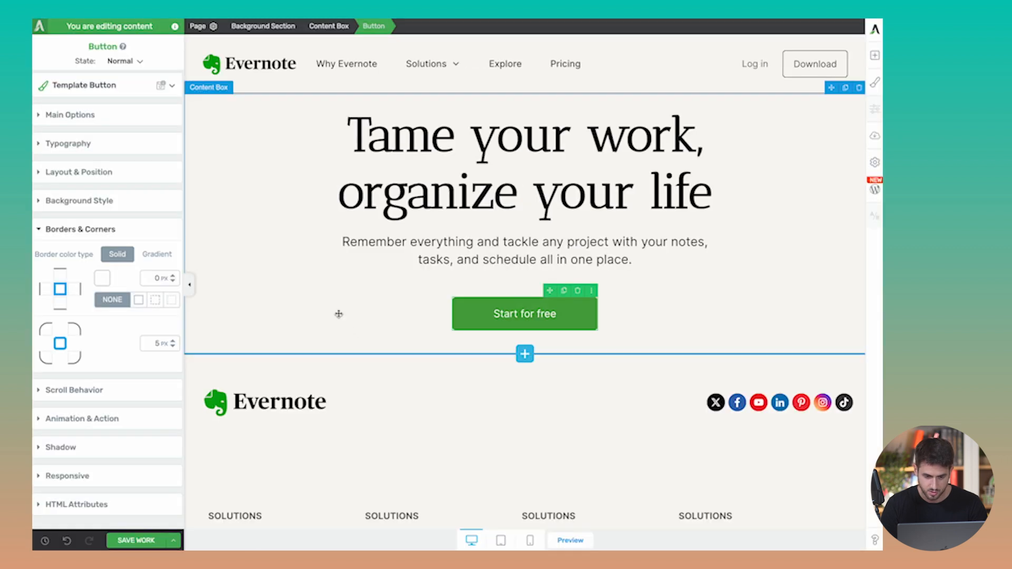
{"action": "left_click", "coordinate": [102, 278]}
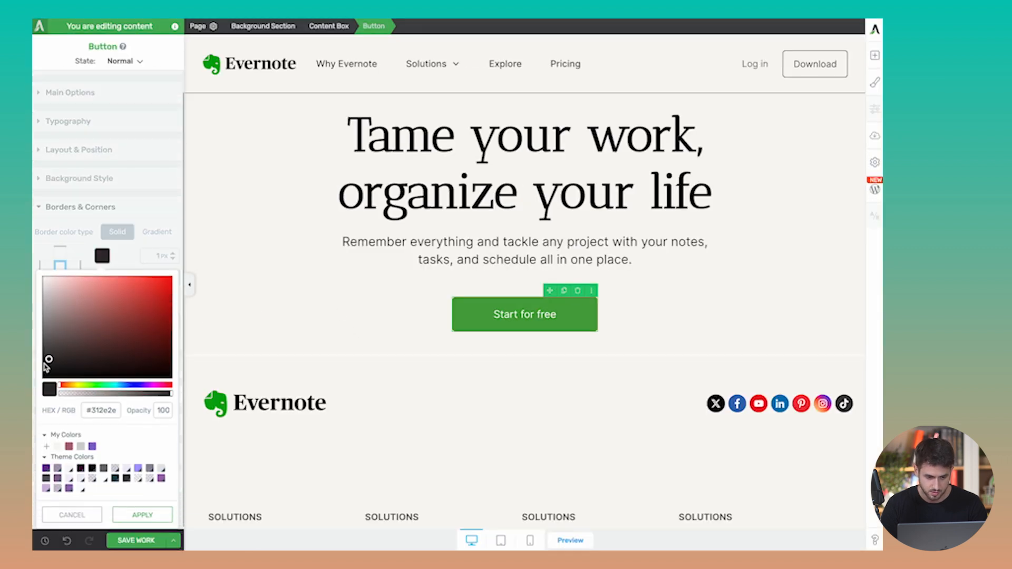
{"action": "left_click", "coordinate": [143, 515]}
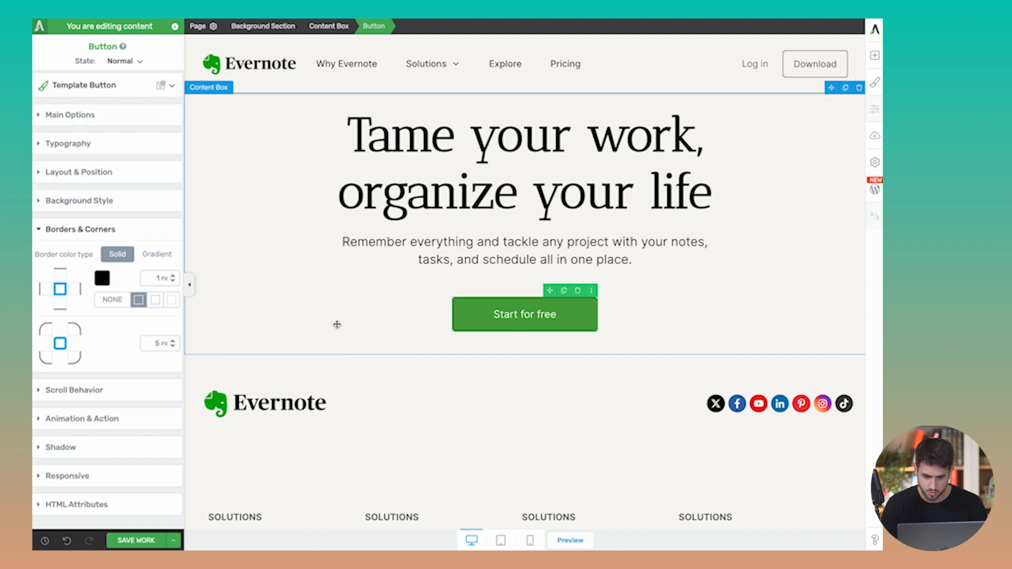
{"action": "left_click", "coordinate": [336, 323]}
{"action": "left_click", "coordinate": [489, 323]}
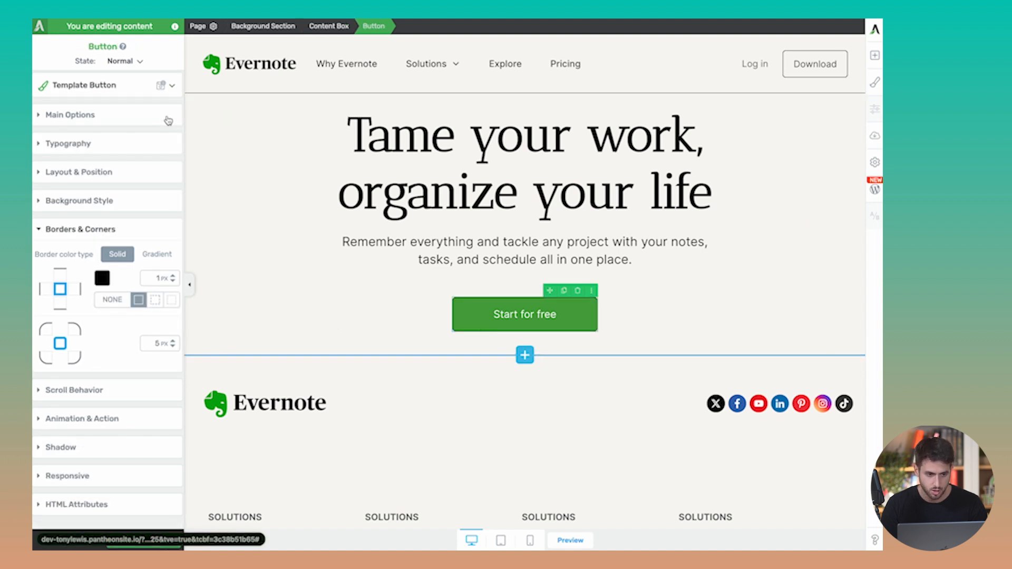
- Try the Buzz Out, Wobble Vertical and Hang animations on the button's hover state, then apply the Grow CSS animation
{"action": "left_click", "coordinate": [128, 62]}
{"action": "left_click", "coordinate": [108, 96]}
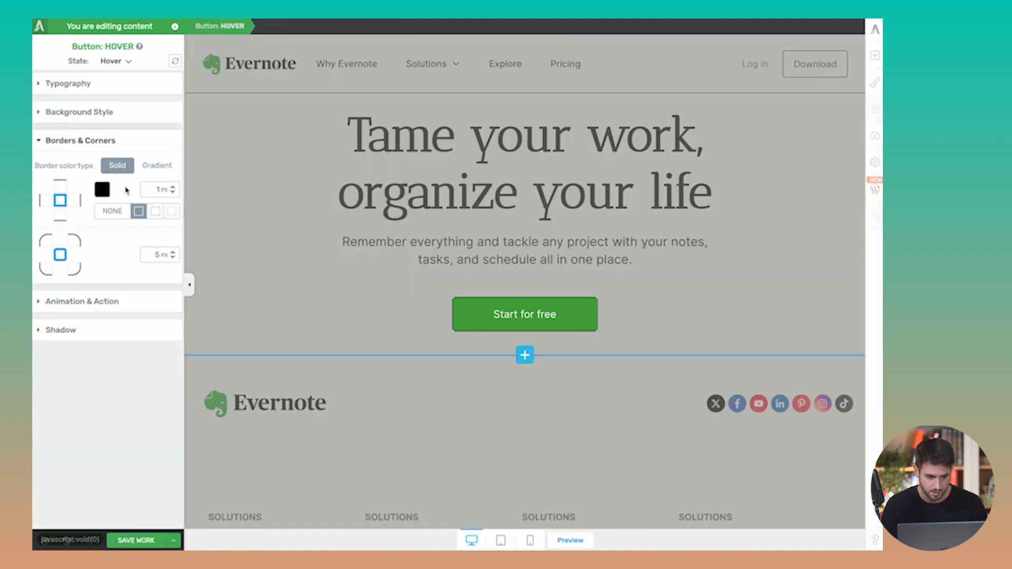
{"action": "left_click", "coordinate": [98, 302]}
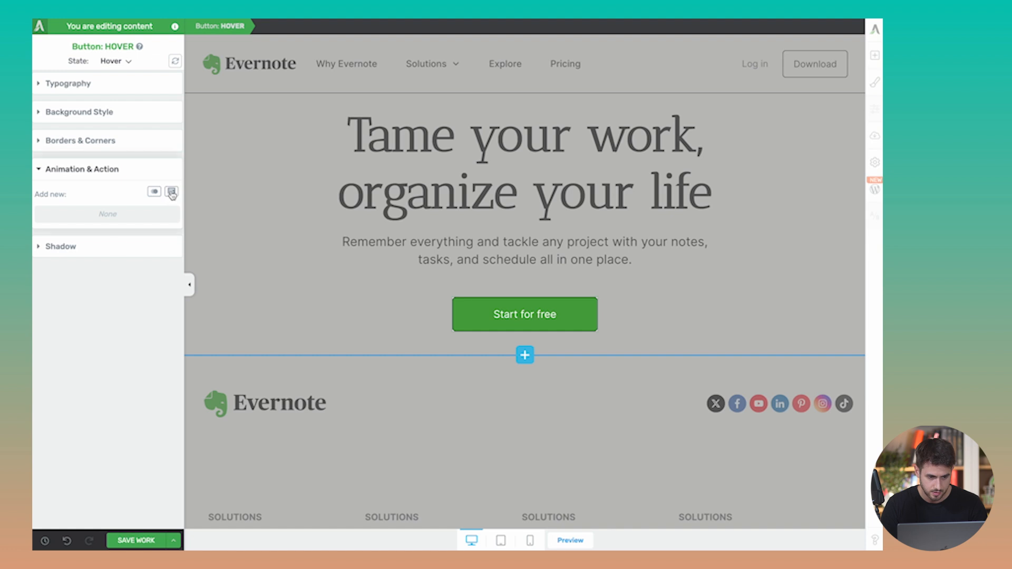
{"action": "left_click", "coordinate": [154, 194]}
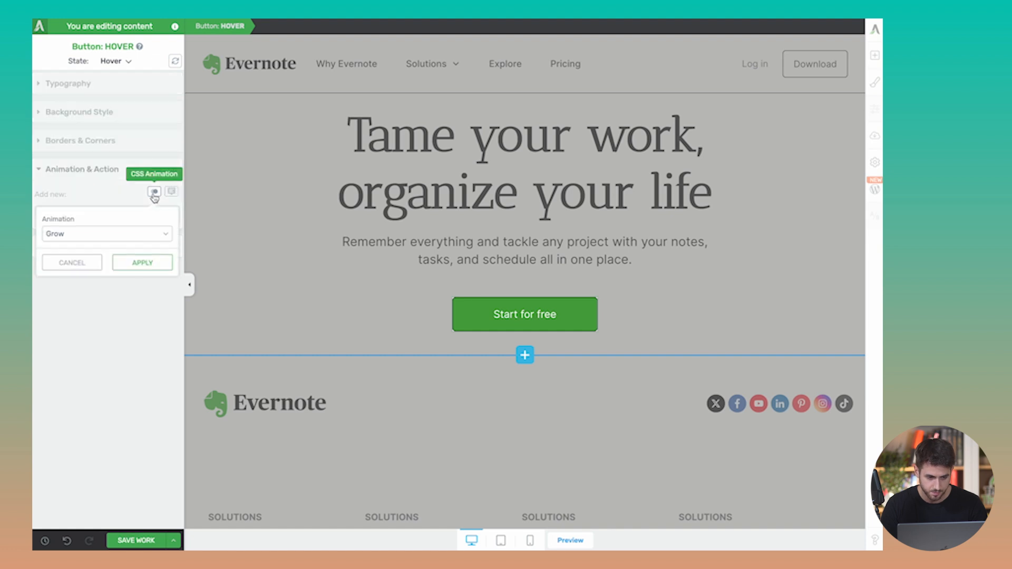
{"action": "left_click", "coordinate": [96, 234]}
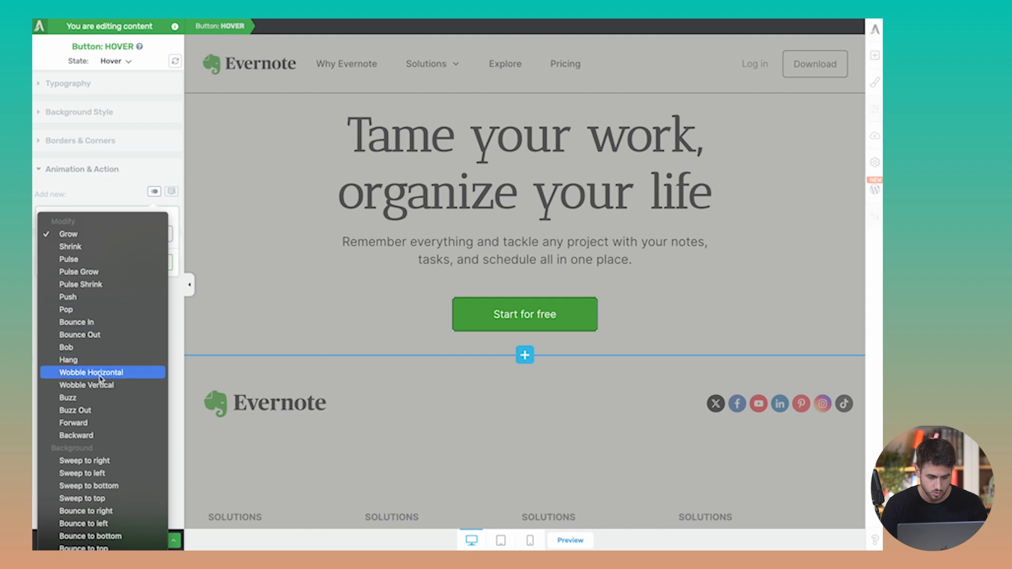
{"action": "left_click", "coordinate": [102, 412]}
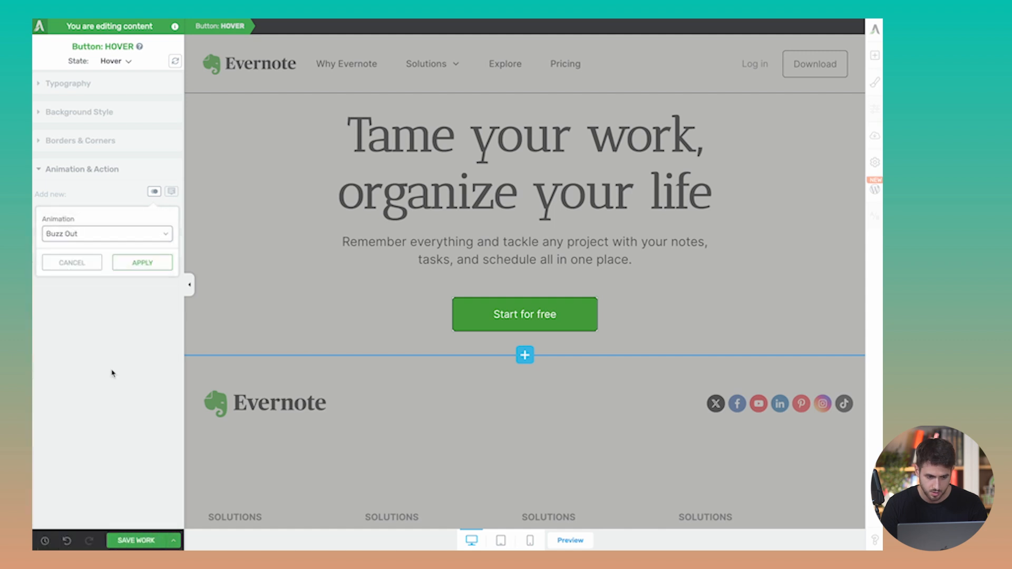
{"action": "left_click", "coordinate": [116, 238]}
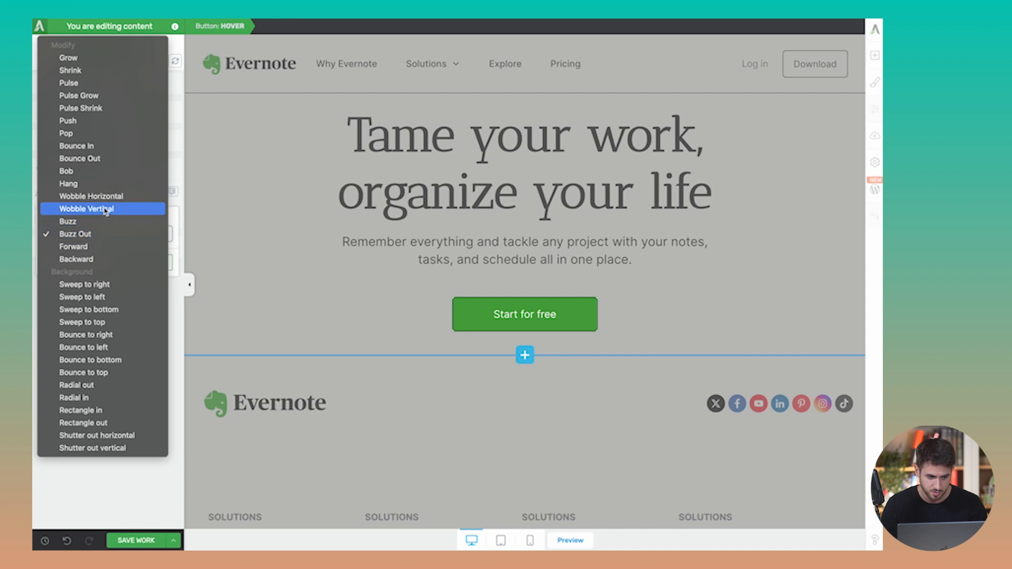
{"action": "left_click", "coordinate": [105, 206]}
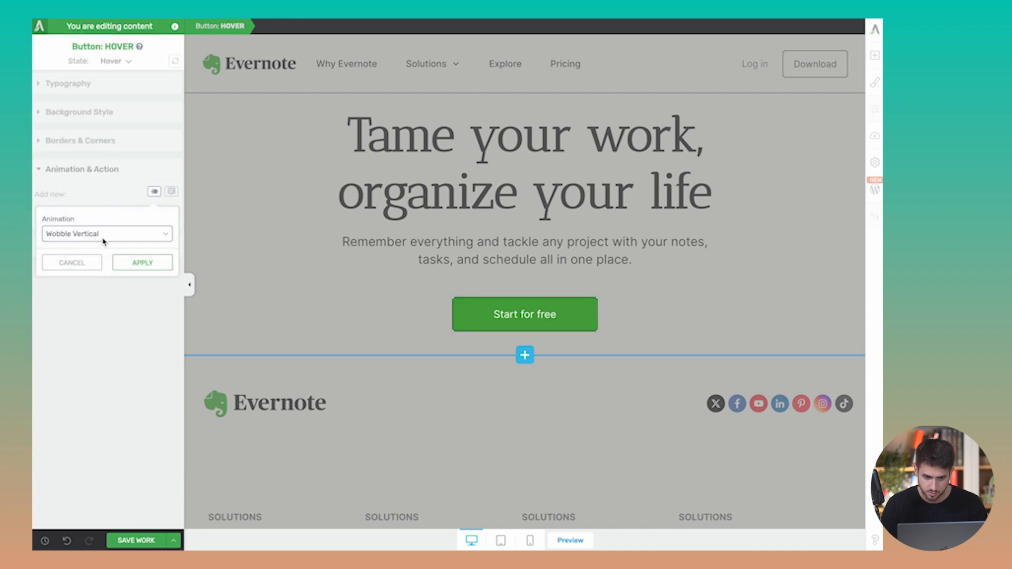
{"action": "left_click", "coordinate": [104, 237]}
{"action": "left_click", "coordinate": [101, 209]}
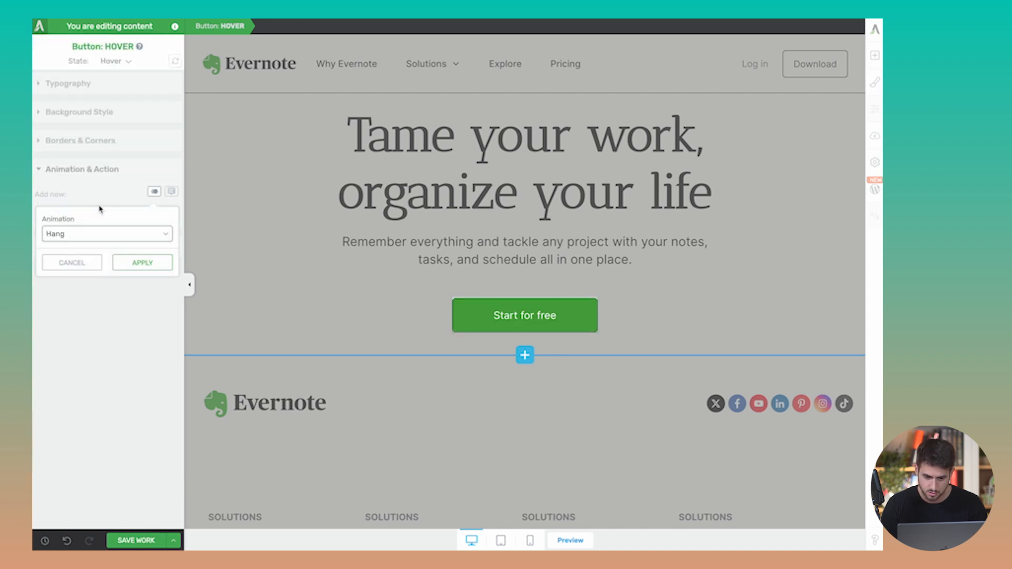
{"action": "left_click", "coordinate": [104, 235]}
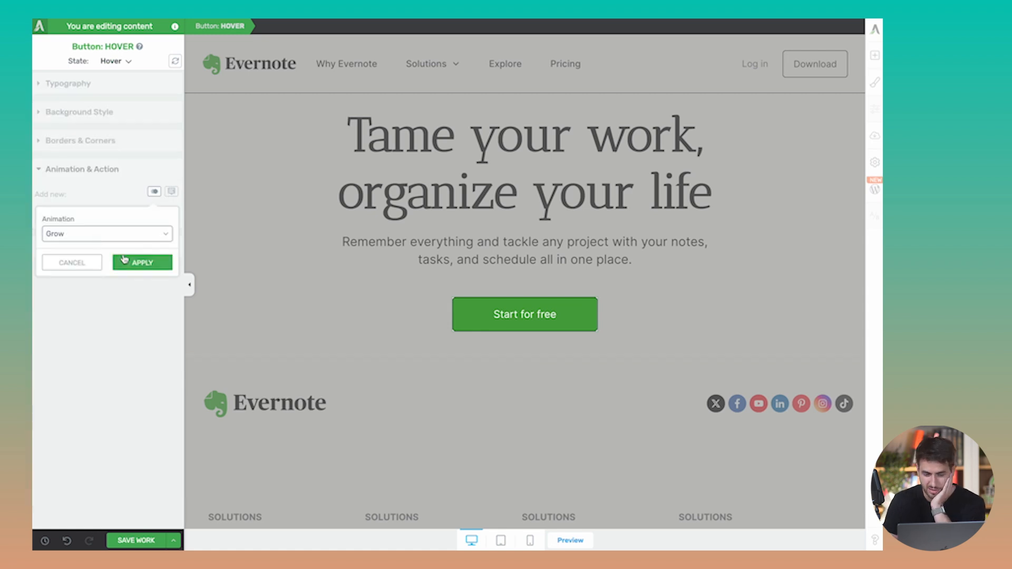
{"action": "left_click", "coordinate": [128, 265]}
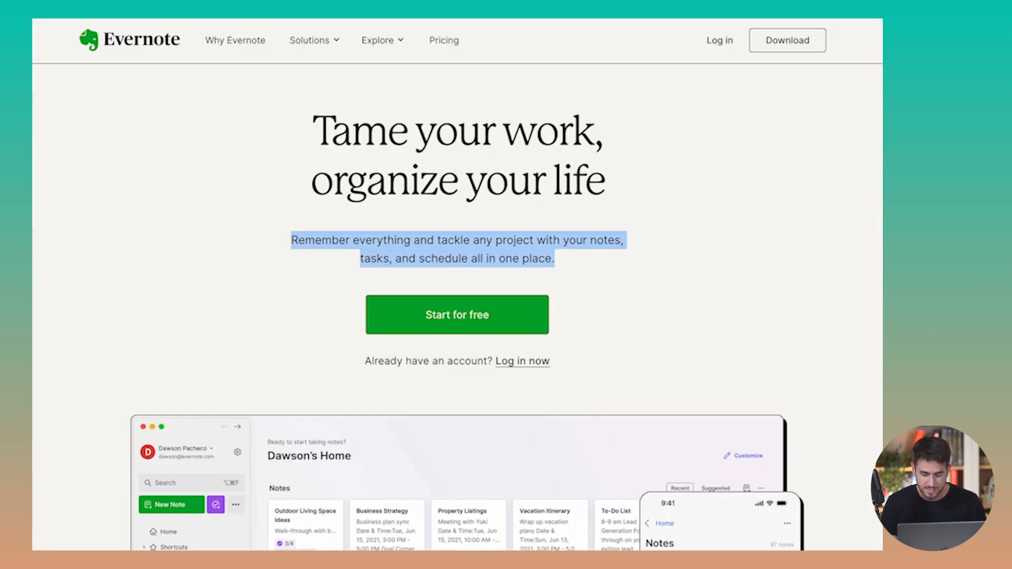
- Add a drop shadow to the button's hover state in #000000 with 100% opacity, a 315° angle and 0 px blur
{"action": "left_click", "coordinate": [248, 329]}
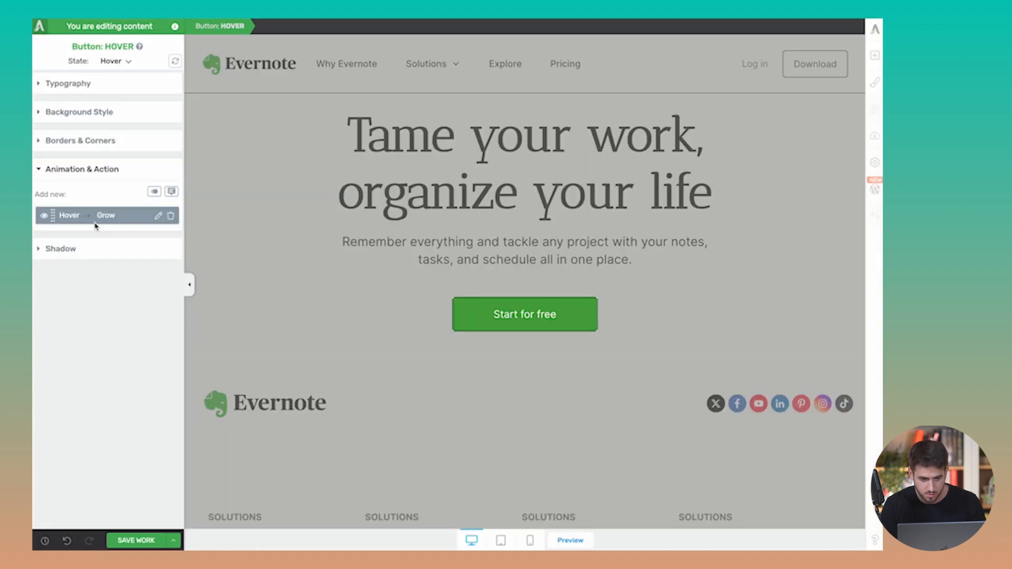
{"action": "left_click", "coordinate": [77, 248]}
{"action": "left_click", "coordinate": [153, 219]}
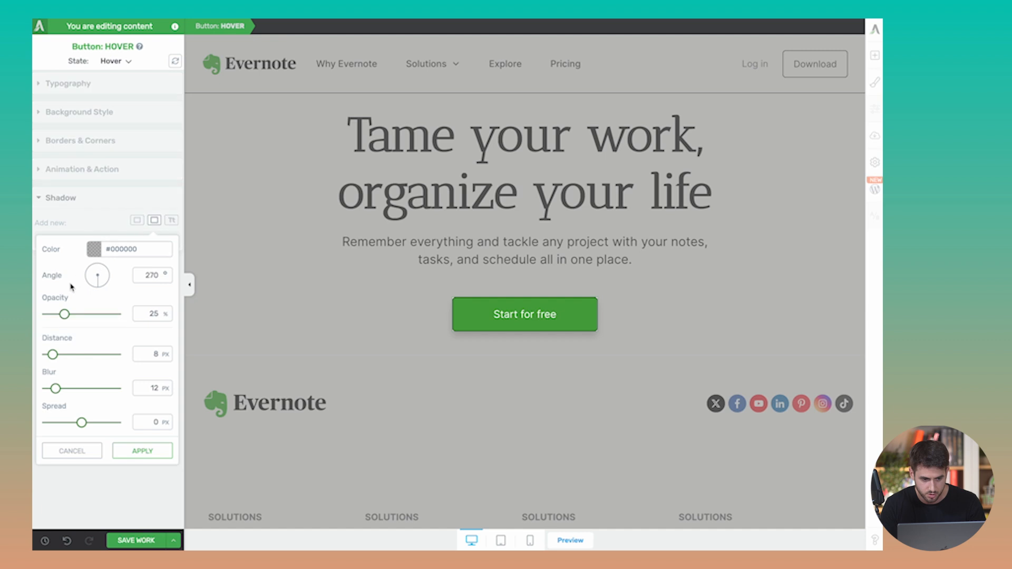
{"action": "left_click", "coordinate": [95, 250]}
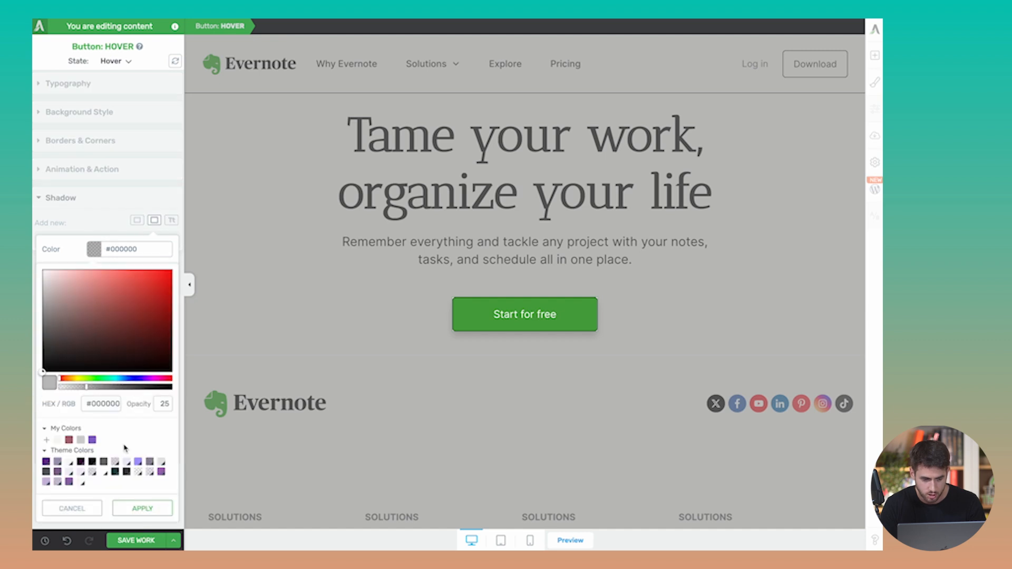
{"action": "left_click_drag", "start_coordinate": [166, 388], "coordinate": [179, 391]}
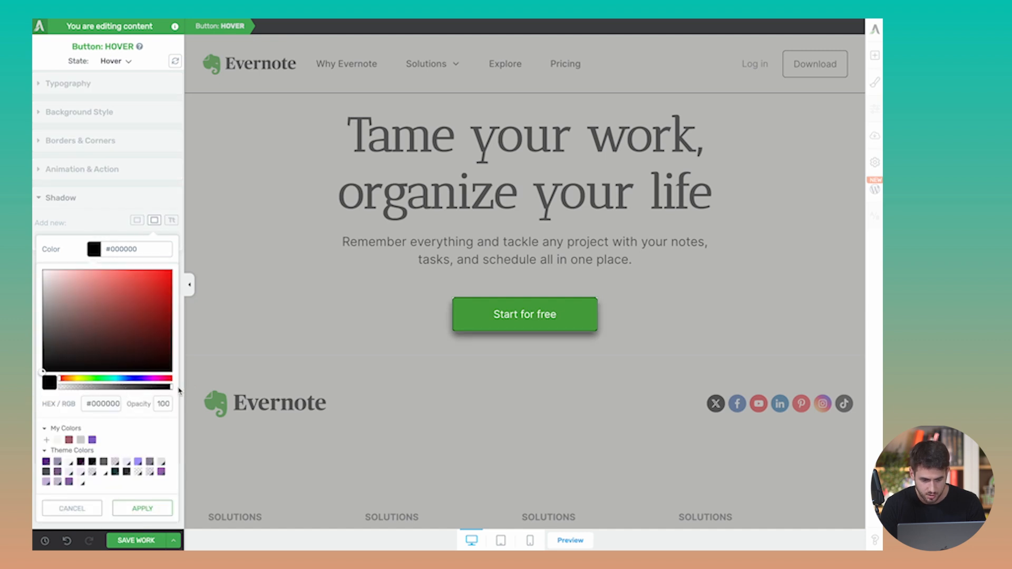
{"action": "left_click", "coordinate": [138, 508]}
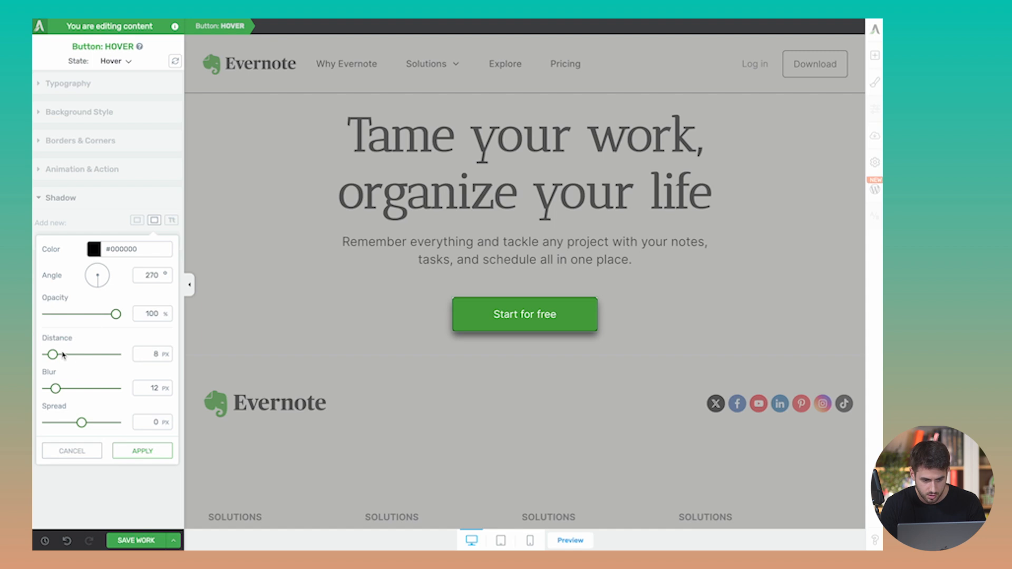
{"action": "left_click_drag", "start_coordinate": [98, 286], "coordinate": [106, 285]}
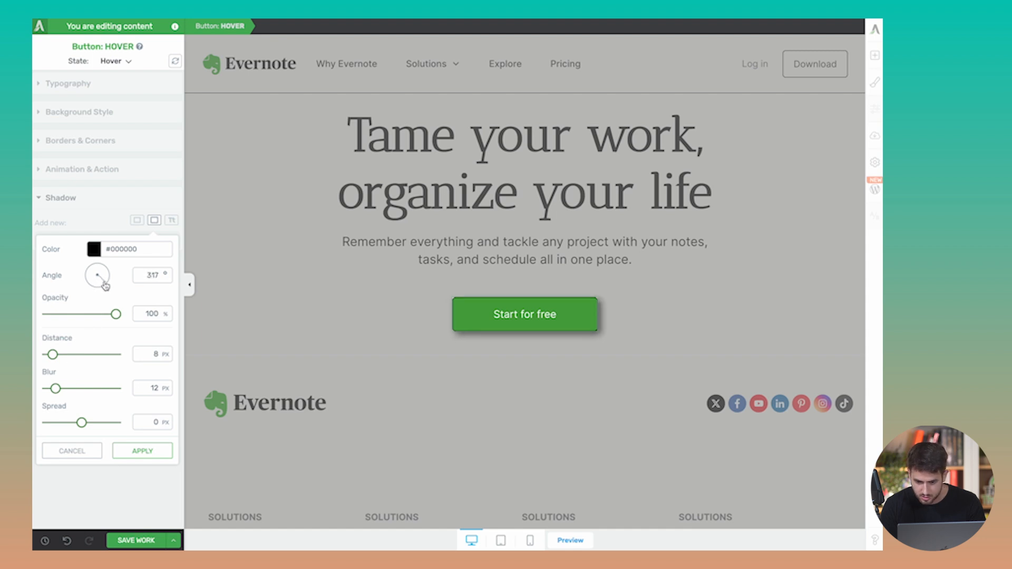
{"action": "left_click_drag", "start_coordinate": [55, 389], "coordinate": [49, 390]}
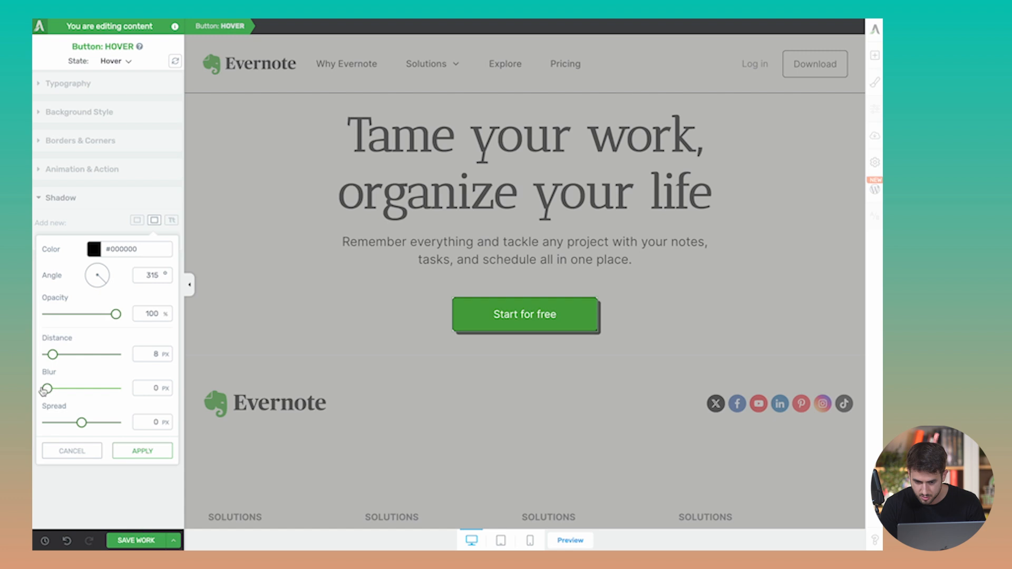
{"action": "left_click", "coordinate": [140, 451]}
- Save the page, return the button to its Normal state and preview the page
{"action": "left_click", "coordinate": [132, 537]}
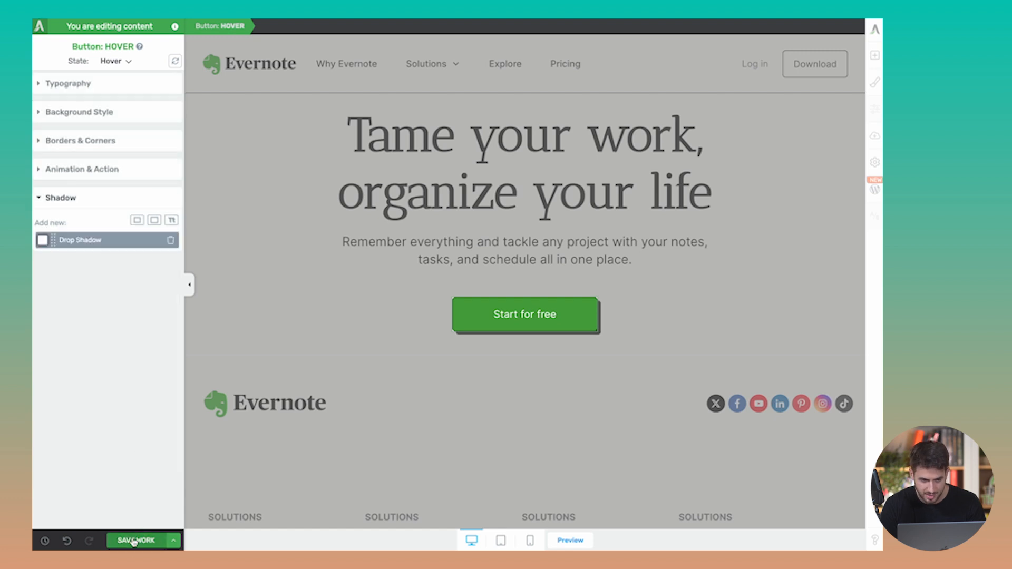
{"action": "left_click", "coordinate": [124, 61]}
{"action": "left_click", "coordinate": [123, 81]}
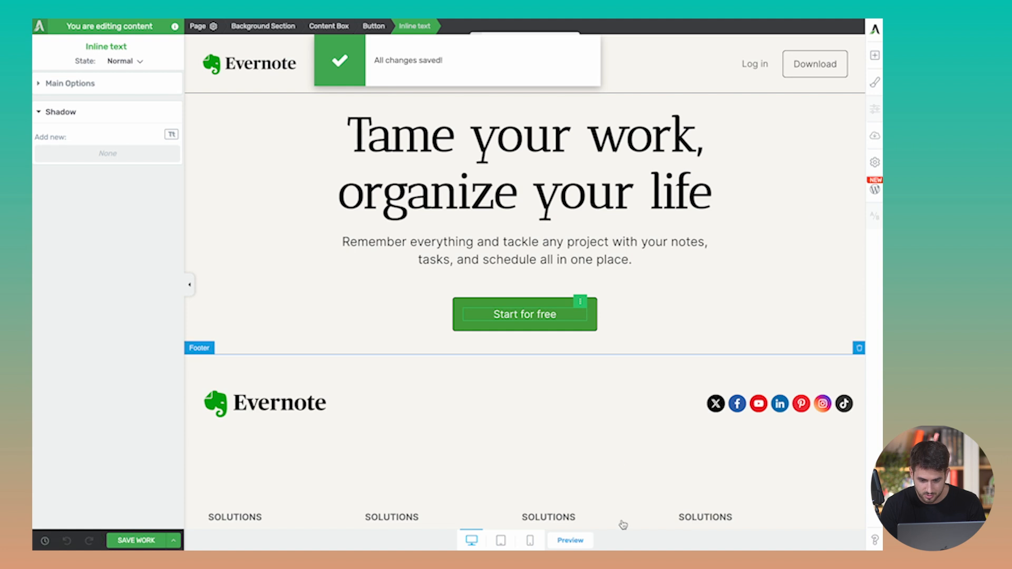
{"action": "left_click", "coordinate": [571, 540]}
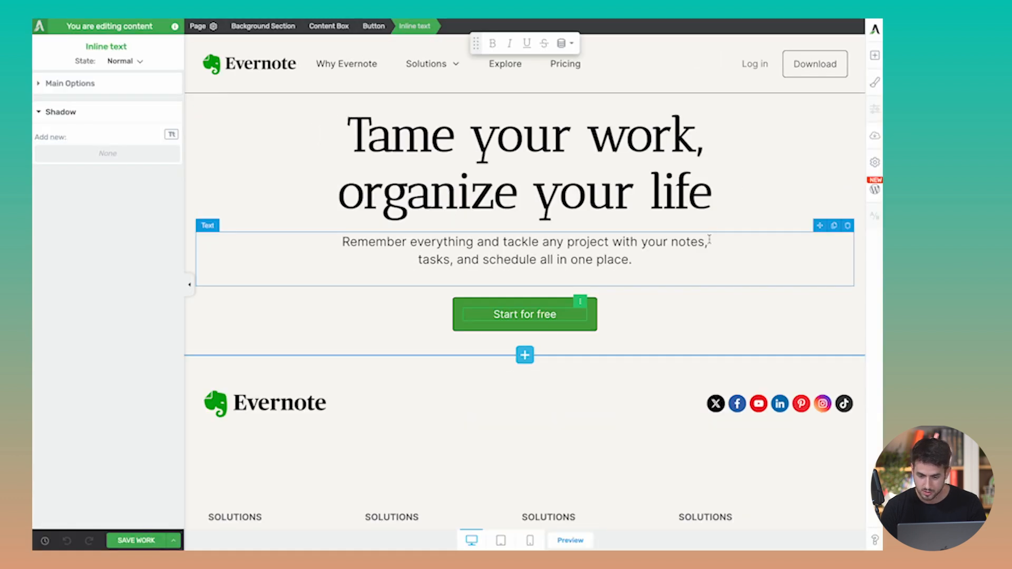
- Duplicate the subheading text and move the copy below the "Start for free" button
{"action": "left_click", "coordinate": [764, 247]}
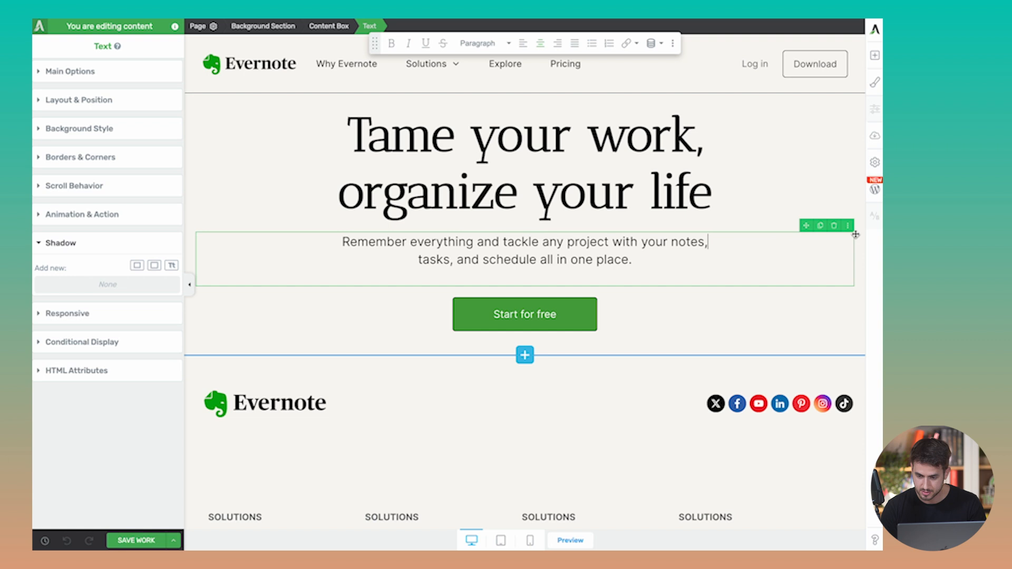
{"action": "left_click", "coordinate": [820, 226]}
{"action": "left_click_drag", "start_coordinate": [803, 226], "coordinate": [556, 403]}
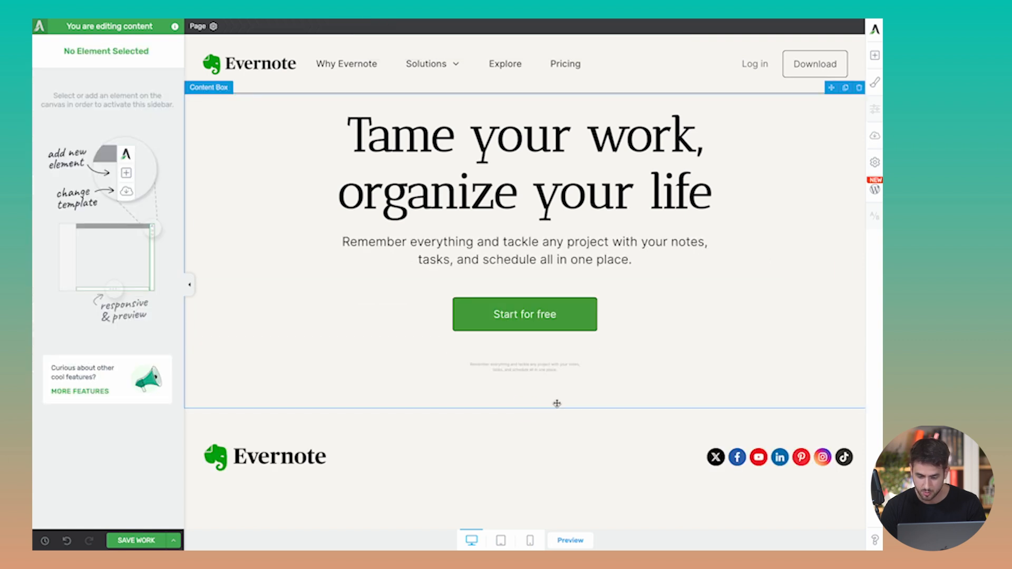
- Set the copied text to 16 px, replace it with "Already a customer? Log in", underline "Log in" and save the page
{"action": "triple_click", "coordinate": [461, 364]}
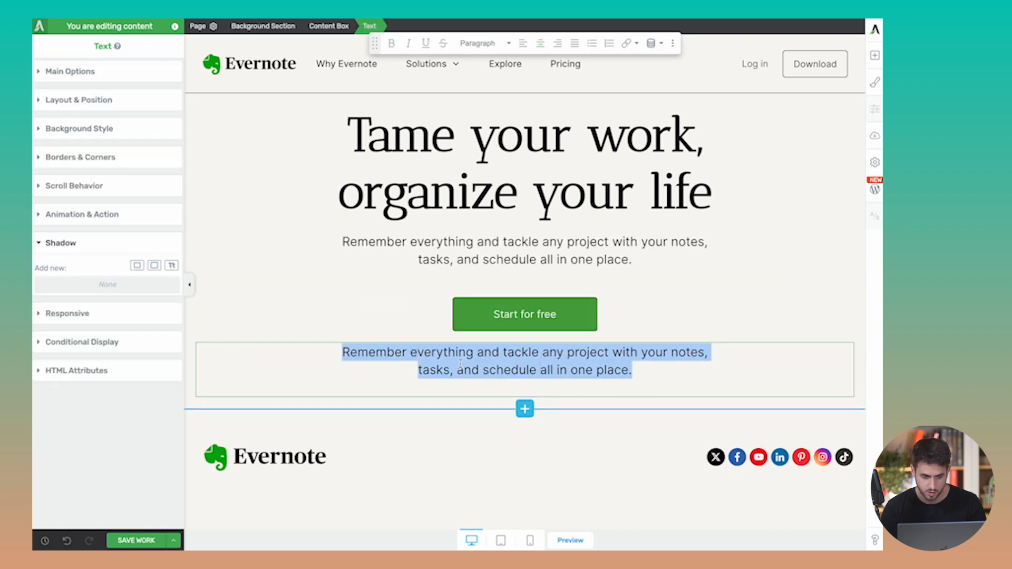
{"action": "left_click", "coordinate": [108, 76]}
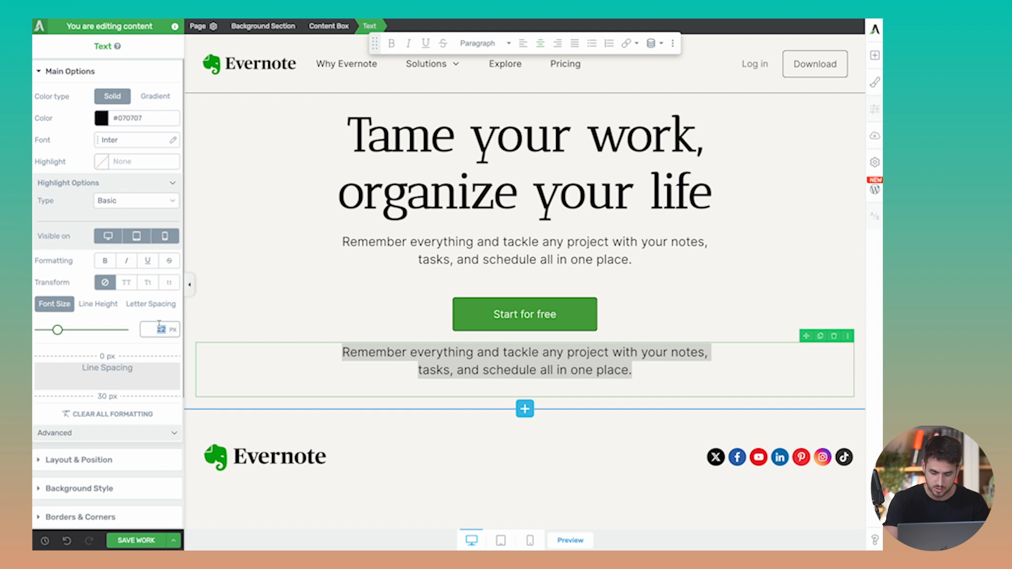
{"action": "type", "text": "16"}
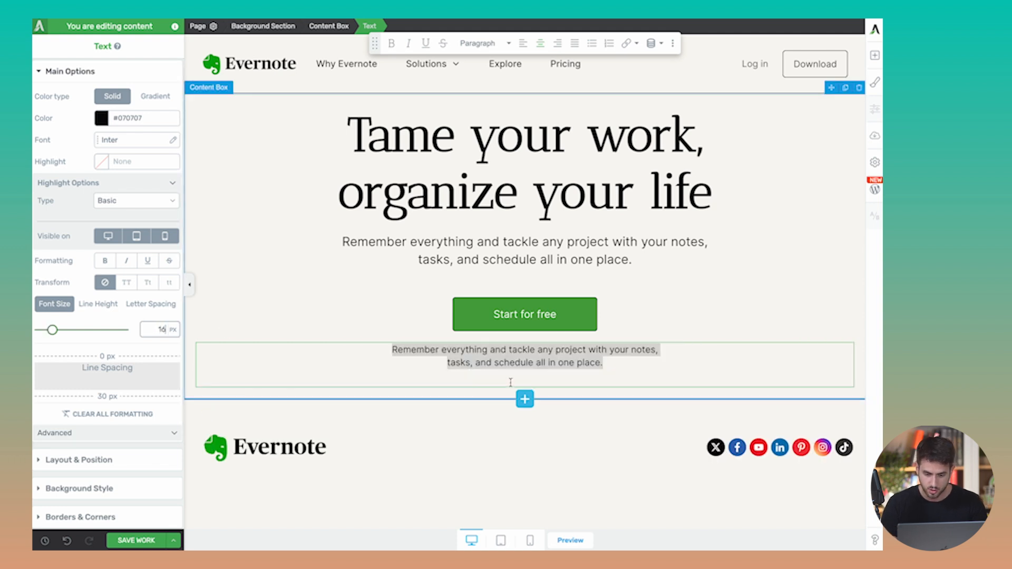
{"action": "type", "text": "Already a customer? Log in"}
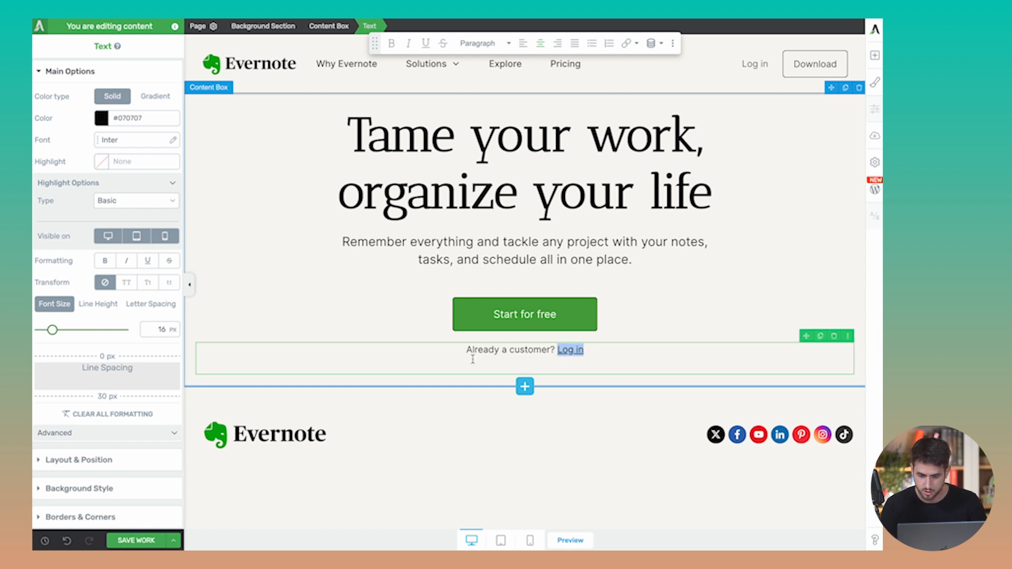
{"action": "left_click", "coordinate": [136, 540]}
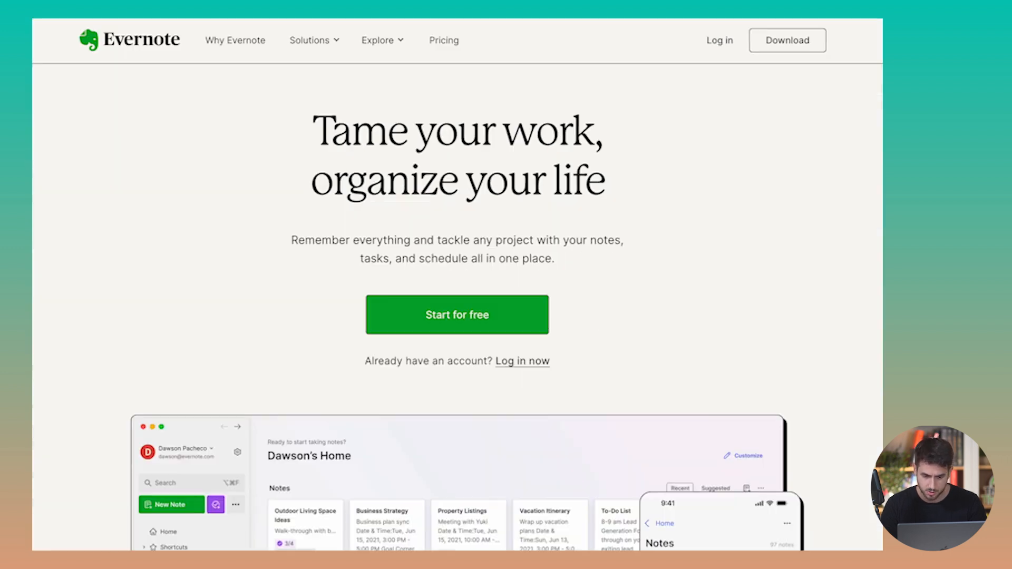
- Add an image element below the "Already a customer? Log in" line and insert the home-widgets product image from the media library
{"action": "scroll", "coordinate": [166, 385], "scroll_direction": "down", "scroll_amount": 5}
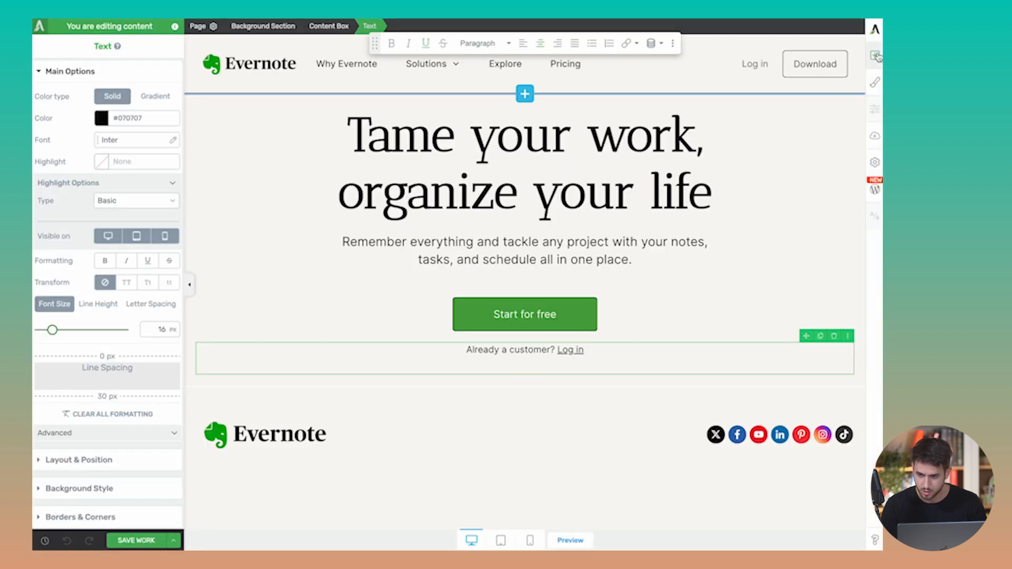
{"action": "left_click", "coordinate": [874, 58]}
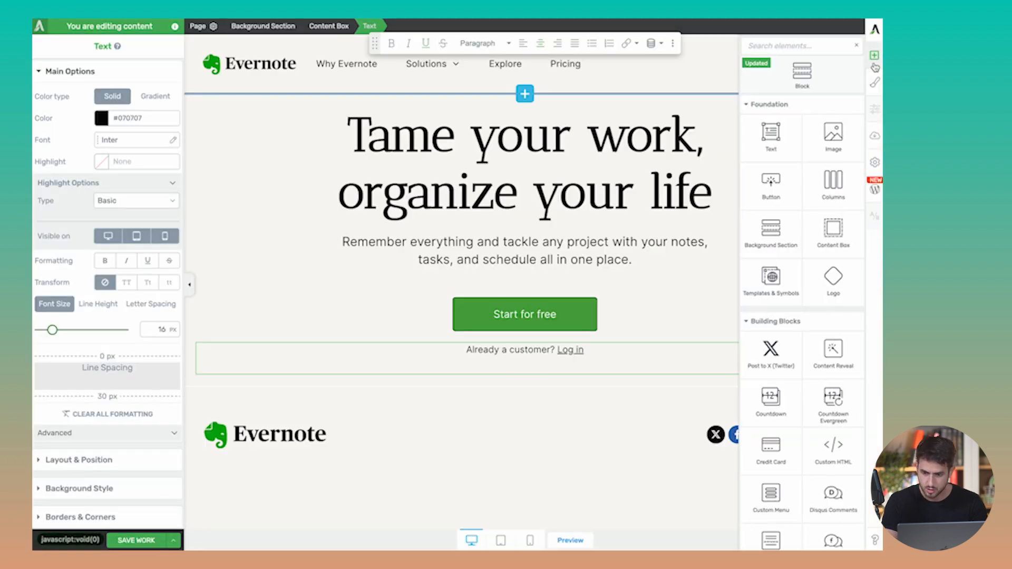
{"action": "type", "text": "ima"}
{"action": "left_click_drag", "start_coordinate": [766, 108], "coordinate": [519, 390]}
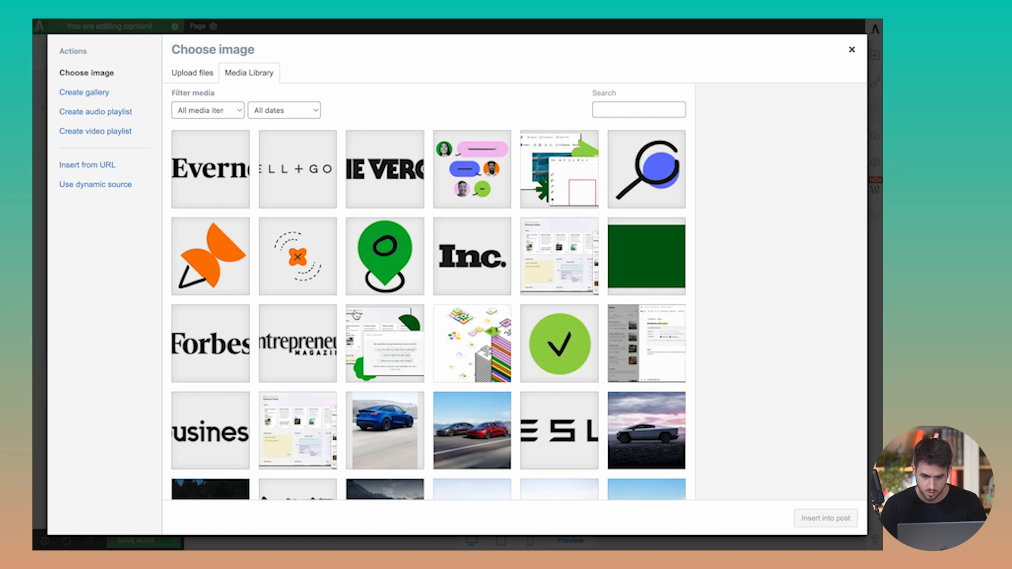
{"action": "left_click", "coordinate": [572, 244]}
{"action": "left_click", "coordinate": [846, 517]}
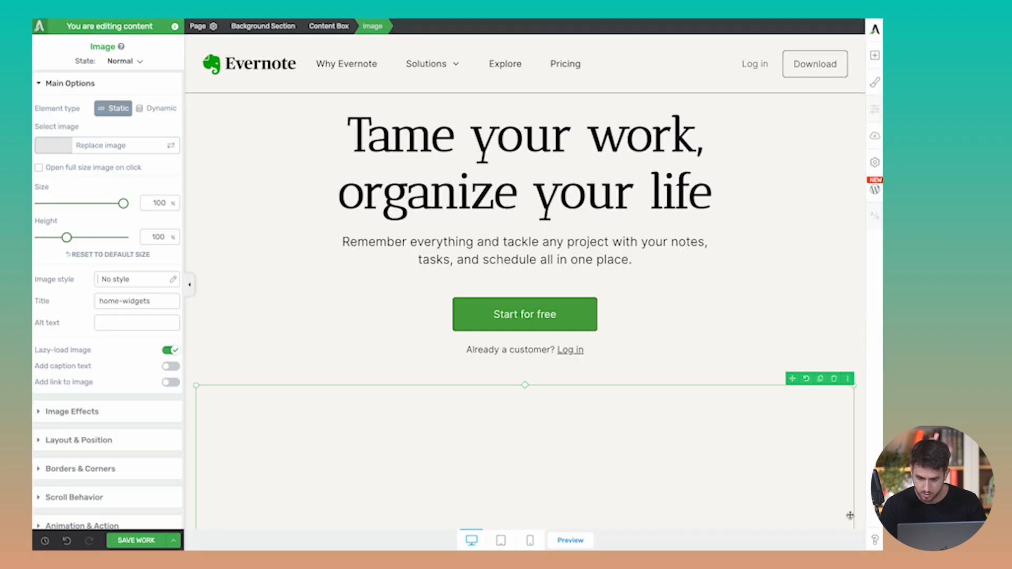
{"action": "scroll", "coordinate": [472, 348], "scroll_direction": "down", "scroll_amount": 2}
{"action": "scroll", "coordinate": [472, 348], "scroll_direction": "down", "scroll_amount": 5}
{"action": "scroll", "coordinate": [472, 348], "scroll_direction": "up", "scroll_amount": 7}
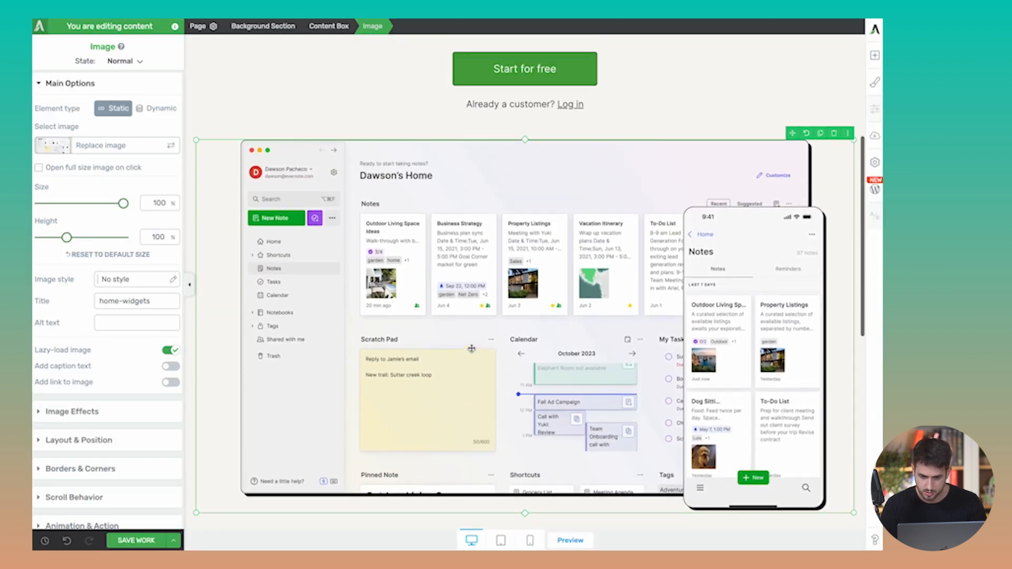
- Review the hero section from header to product image with the settings sidebar collapsed, and restore the sidebar
{"action": "left_click", "coordinate": [189, 284]}
{"action": "scroll", "coordinate": [147, 330], "scroll_direction": "down", "scroll_amount": 1}
{"action": "scroll", "coordinate": [147, 330], "scroll_direction": "down", "scroll_amount": 3}
{"action": "scroll", "coordinate": [146, 329], "scroll_direction": "up", "scroll_amount": 5}
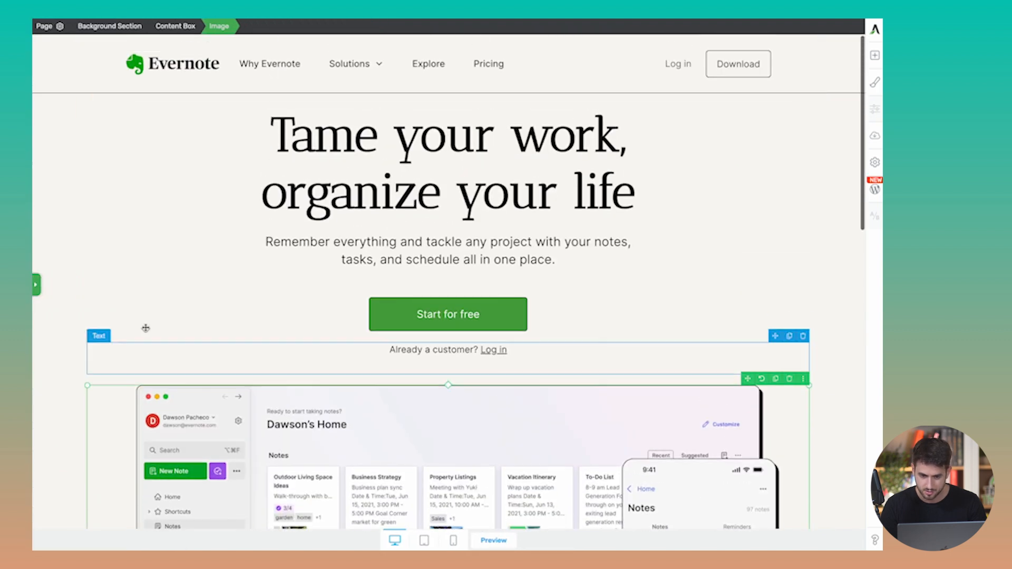
{"action": "scroll", "coordinate": [147, 330], "scroll_direction": "down", "scroll_amount": 10}
{"action": "scroll", "coordinate": [146, 331], "scroll_direction": "up", "scroll_amount": 10}
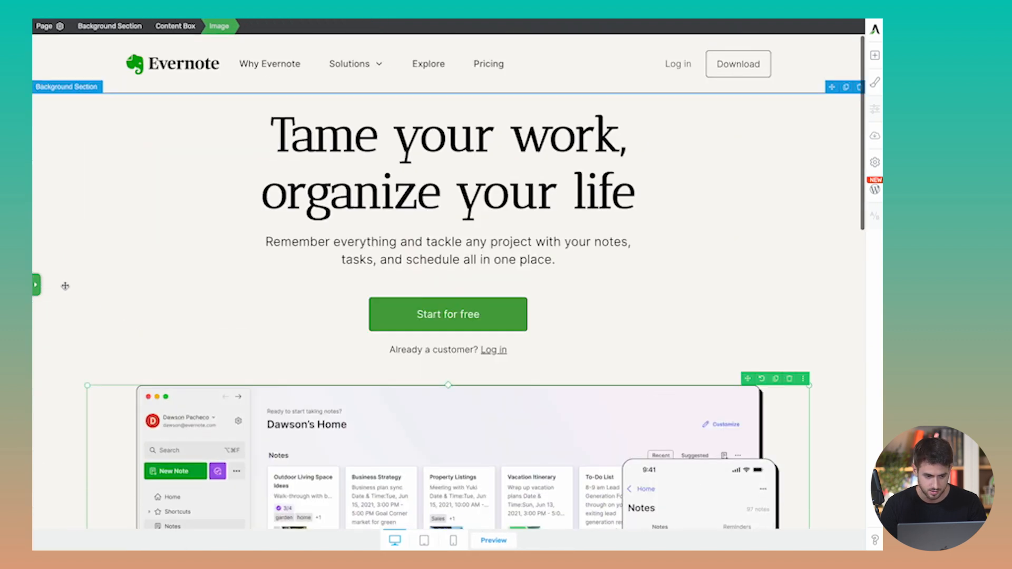
{"action": "left_click", "coordinate": [36, 285]}
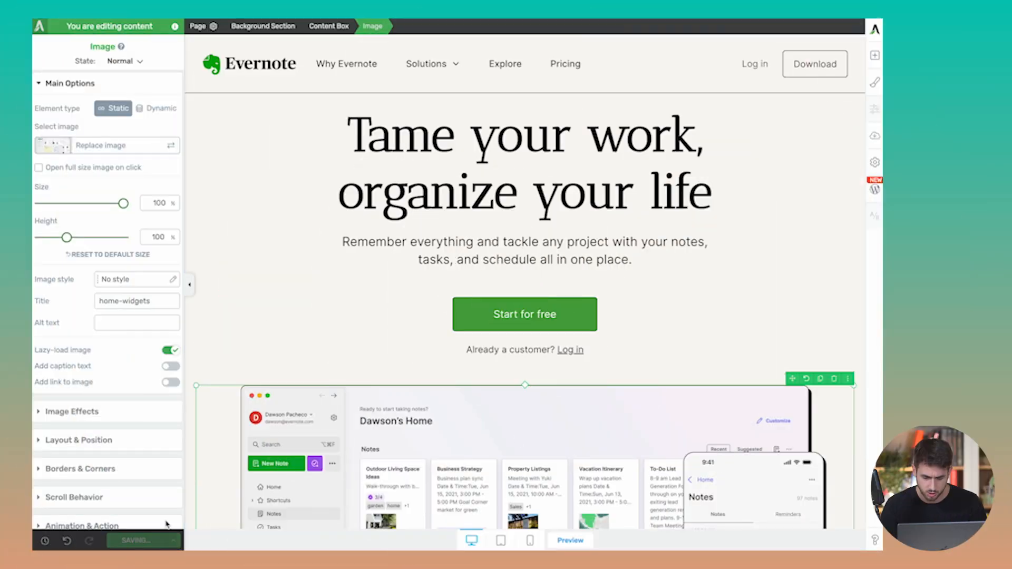
- Switch to the mobile view and reduce the "Tame your work, organize your life" heading to about 33 px
{"action": "left_click", "coordinate": [530, 540]}
{"action": "scroll", "coordinate": [553, 325], "scroll_direction": "down", "scroll_amount": 5}
{"action": "scroll", "coordinate": [527, 263], "scroll_direction": "up", "scroll_amount": 10}
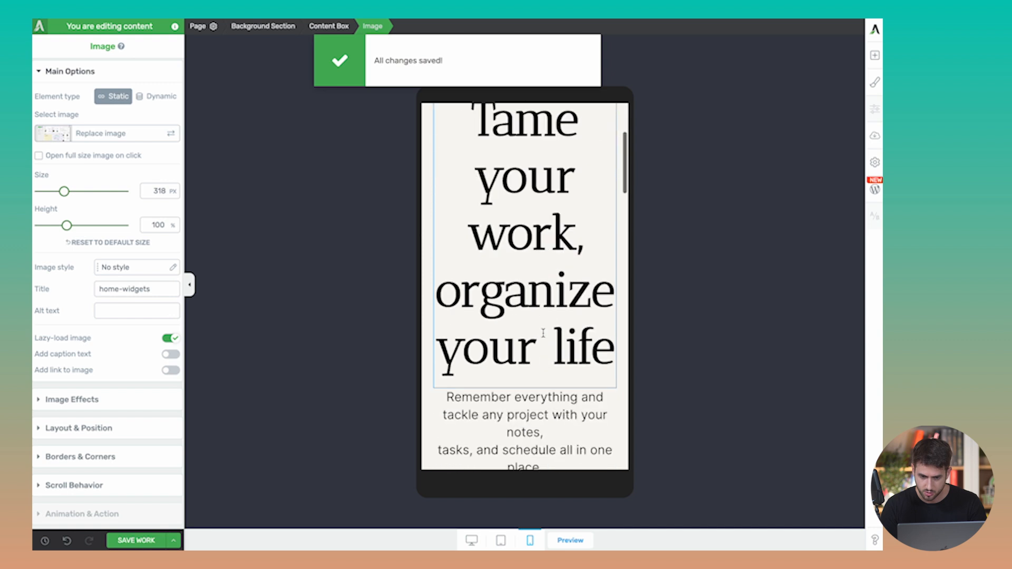
{"action": "scroll", "coordinate": [524, 237], "scroll_direction": "down", "scroll_amount": 4}
{"action": "scroll", "coordinate": [520, 298], "scroll_direction": "up", "scroll_amount": 4}
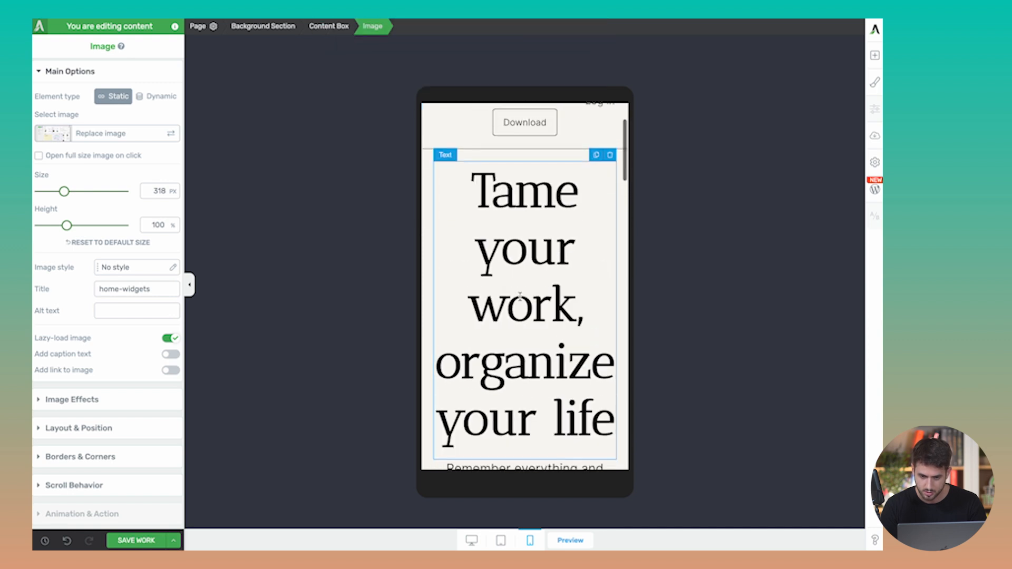
{"action": "scroll", "coordinate": [521, 284], "scroll_direction": "down", "scroll_amount": 2}
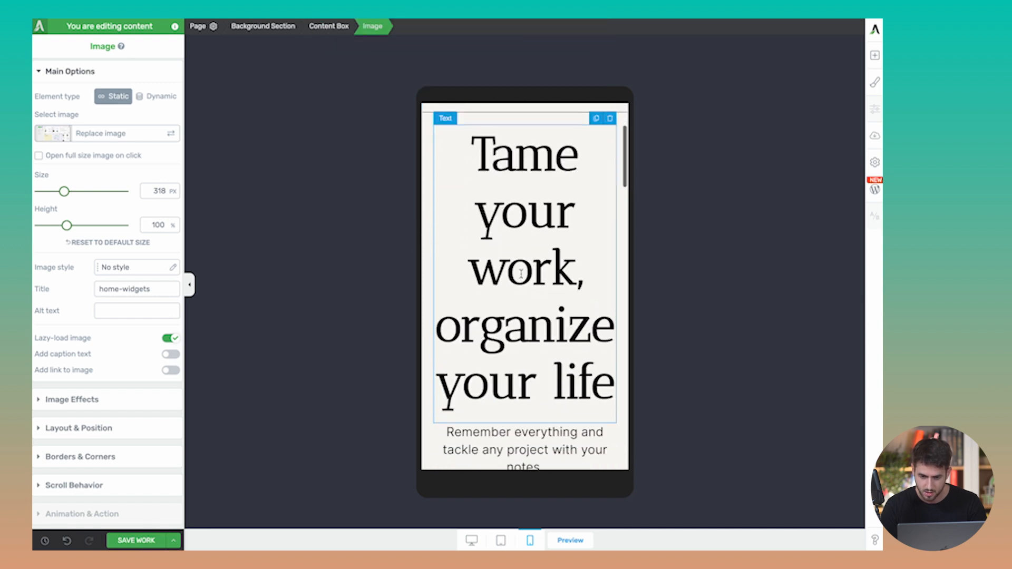
{"action": "left_click", "coordinate": [520, 273]}
{"action": "key", "text": "ctrl+a"}
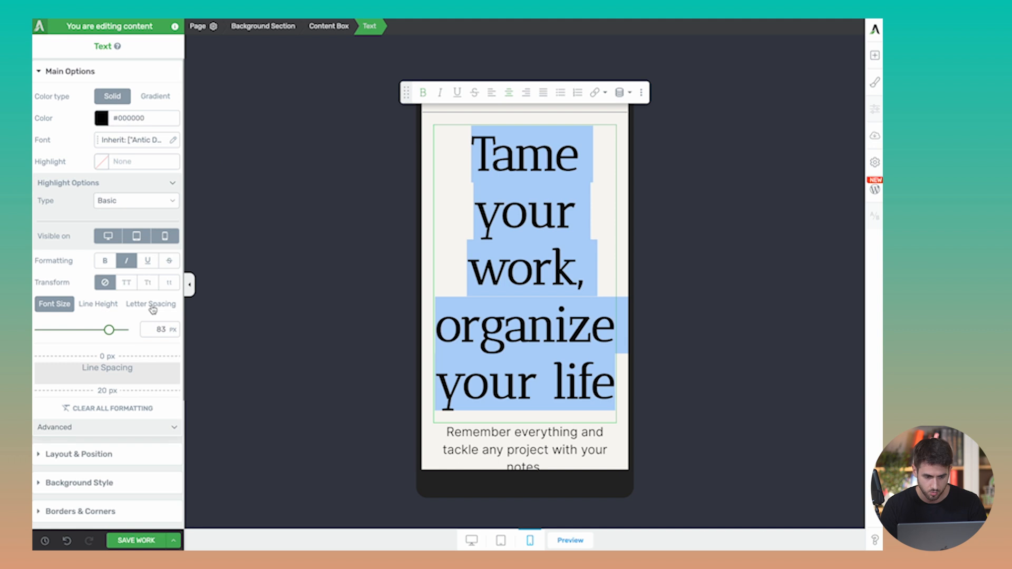
{"action": "left_click_drag", "start_coordinate": [112, 331], "coordinate": [67, 332]}
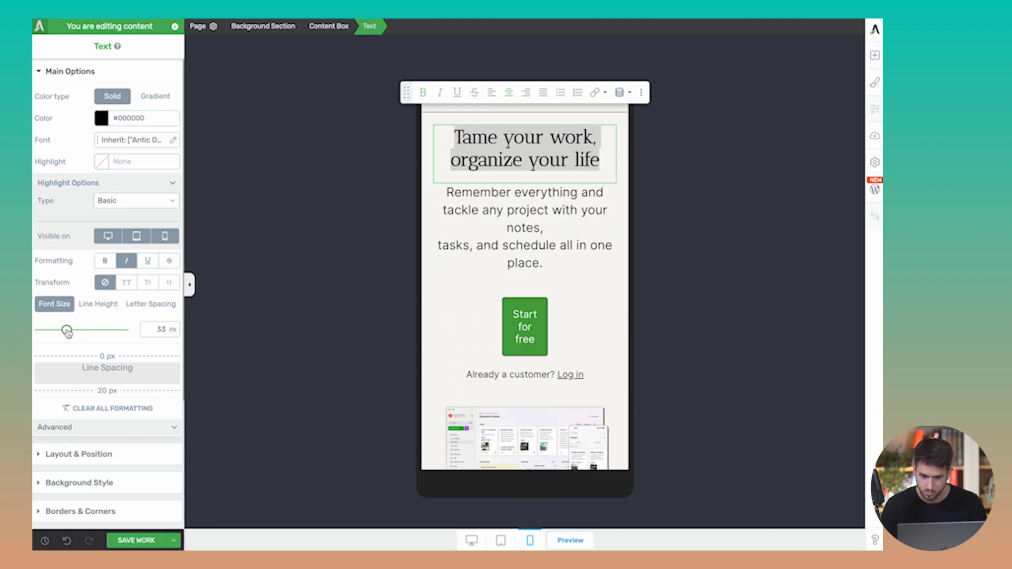
- Set the font size of the subheading paragraph under the heading to 16 px in the mobile view
{"action": "left_click", "coordinate": [511, 243]}
{"action": "key", "text": "ctrl+a"}
{"action": "left_click", "coordinate": [158, 329]}
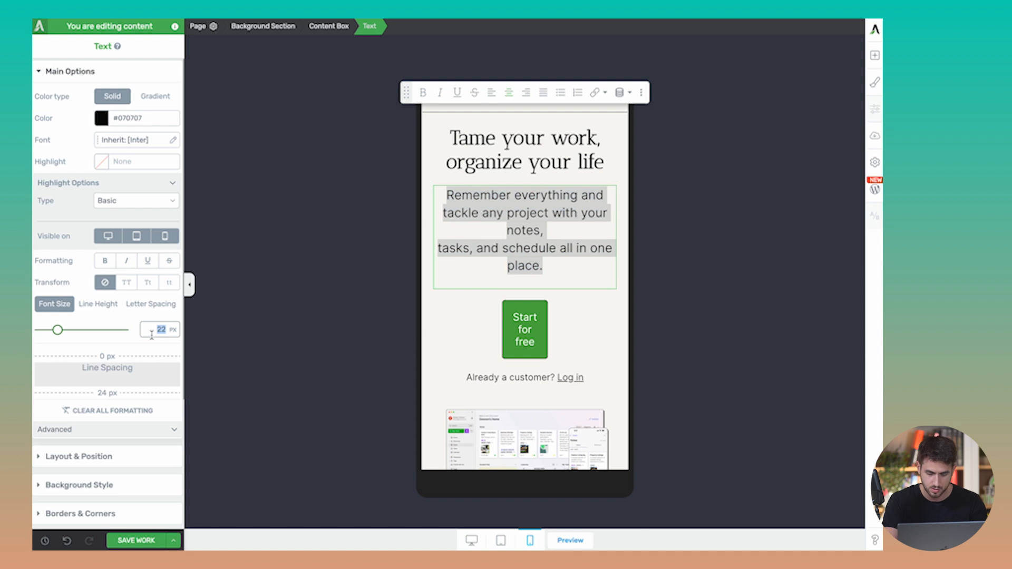
{"action": "type", "text": "18"}
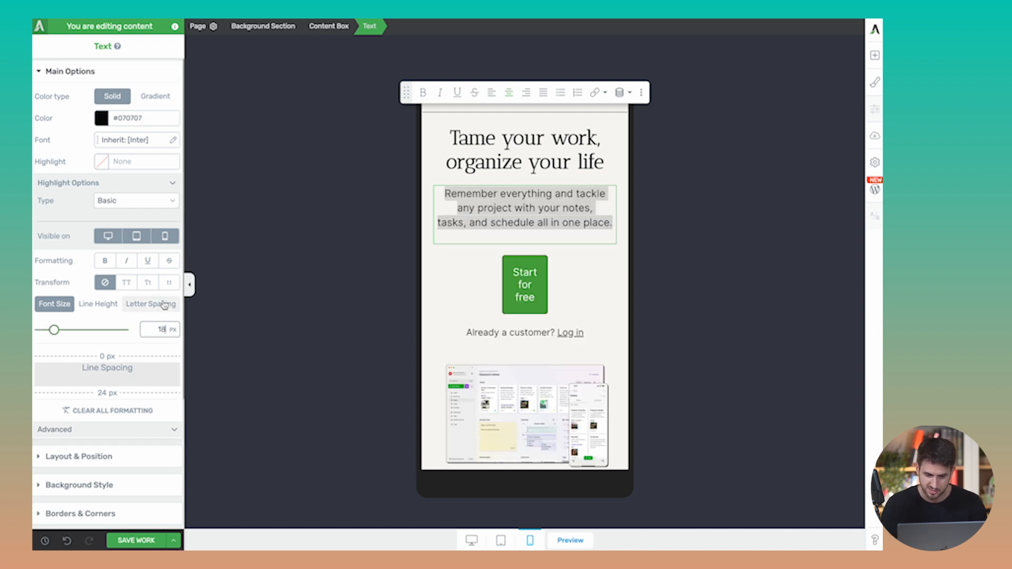
{"action": "key", "text": "BackSpace"}
{"action": "type", "text": "6"}
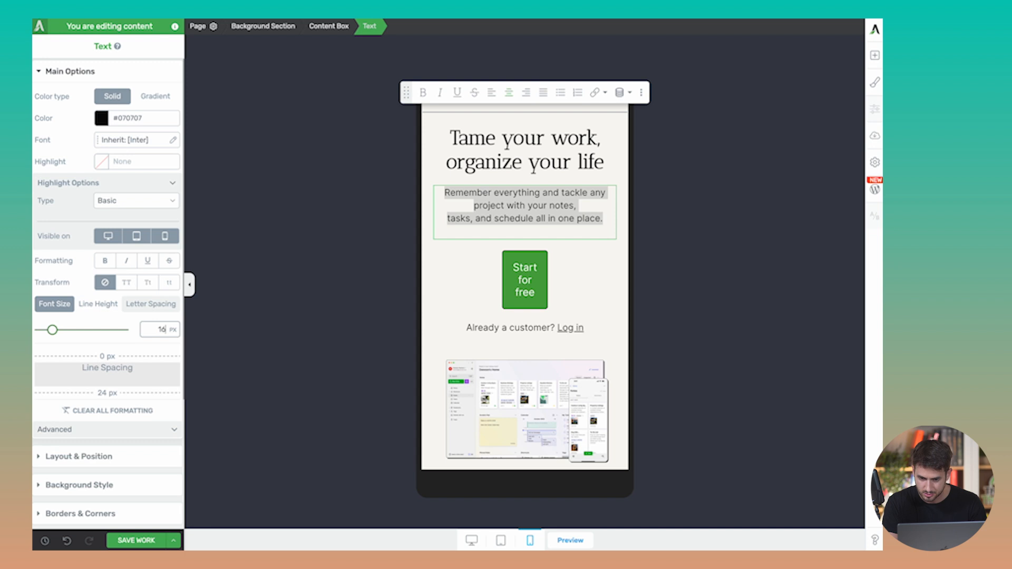
- Widen the "Start for free" button to about 75% in the mobile view, check the remaining hero elements and save the page
{"action": "left_click", "coordinate": [524, 279]}
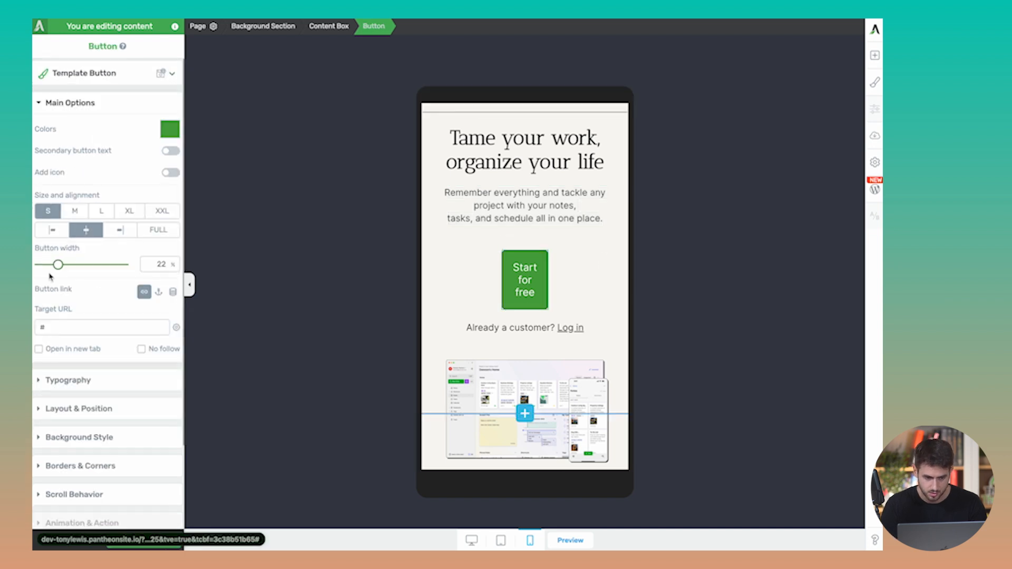
{"action": "left_click_drag", "start_coordinate": [58, 265], "coordinate": [100, 264]}
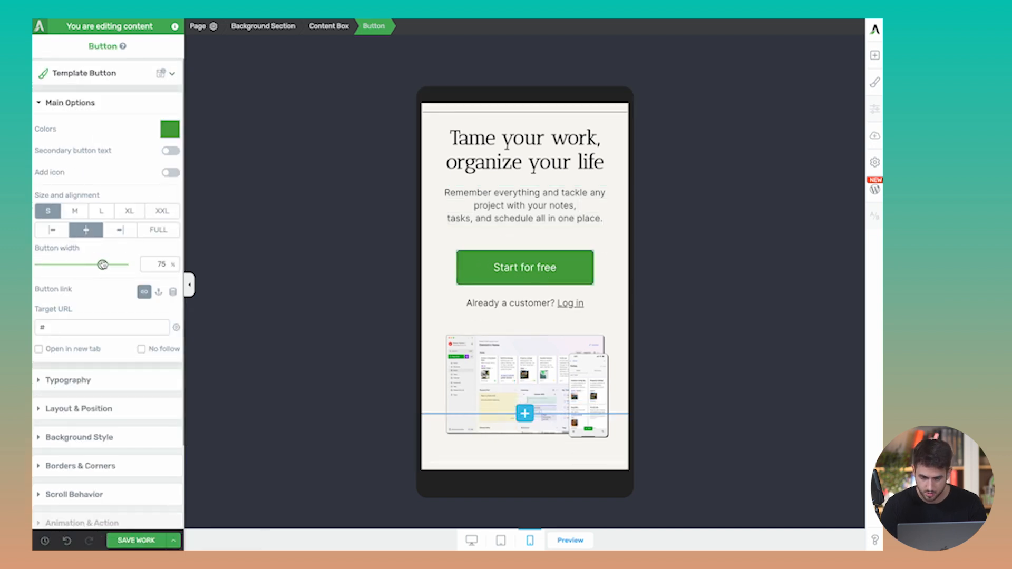
{"action": "scroll", "coordinate": [509, 280], "scroll_direction": "down", "scroll_amount": 2}
{"action": "left_click", "coordinate": [491, 298]}
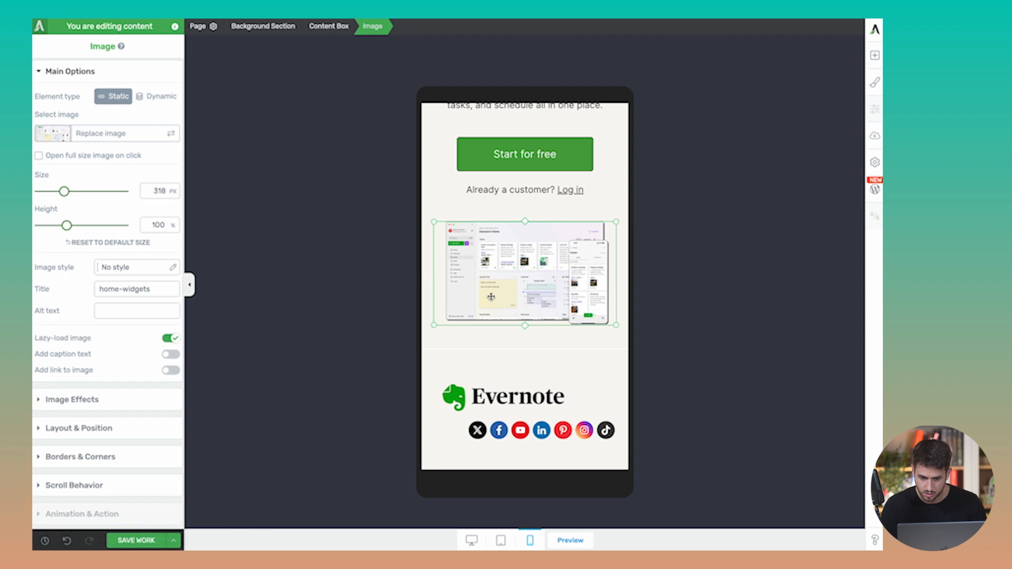
{"action": "scroll", "coordinate": [453, 316], "scroll_direction": "up", "scroll_amount": 5}
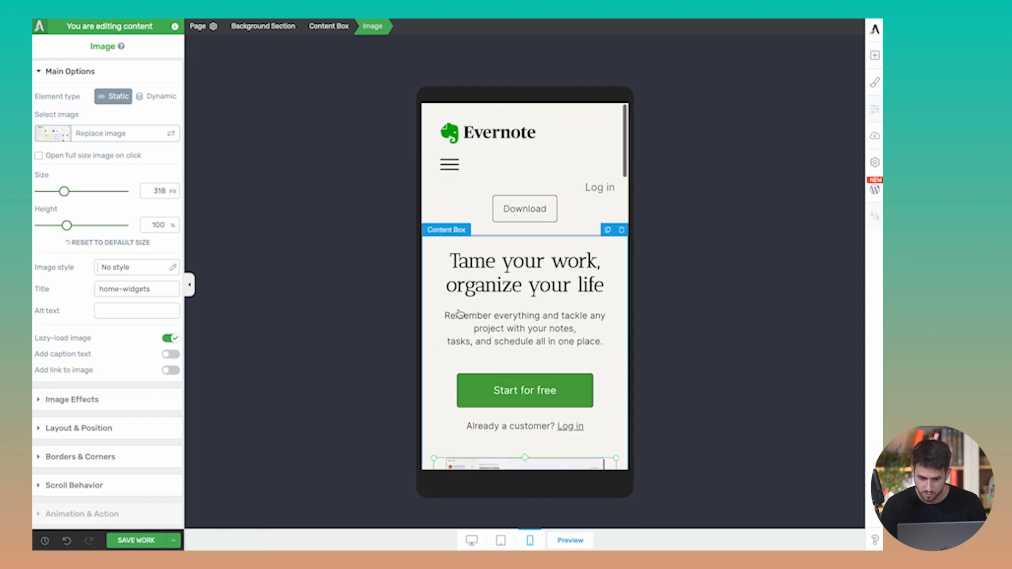
{"action": "left_click", "coordinate": [484, 163]}
{"action": "left_click", "coordinate": [133, 540]}
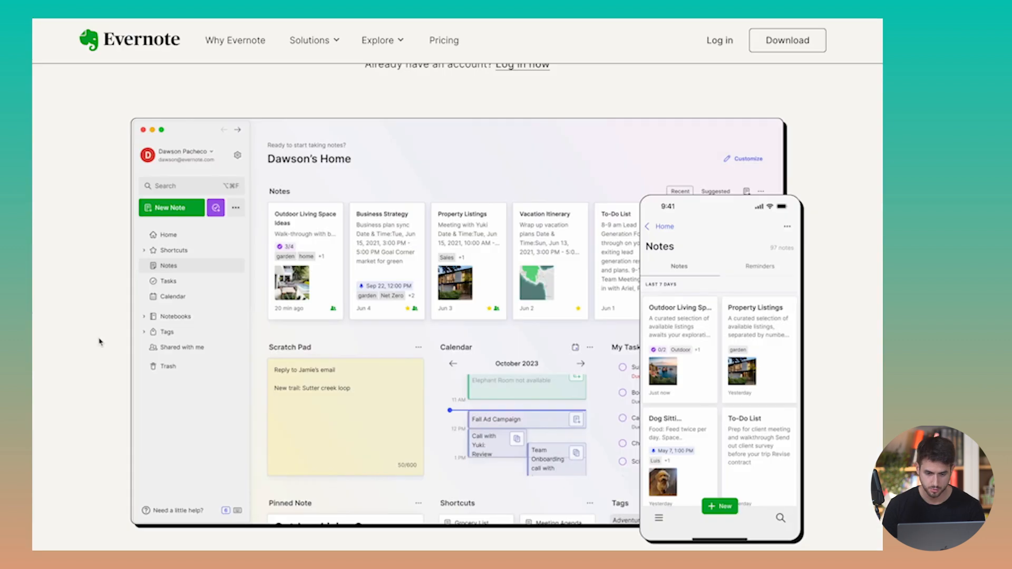
- Check the features section on the original Evernote page and add a content box below the hero's product image
{"action": "scroll", "coordinate": [137, 340], "scroll_direction": "down", "scroll_amount": 6}
{"action": "scroll", "coordinate": [172, 339], "scroll_direction": "down", "scroll_amount": 2}
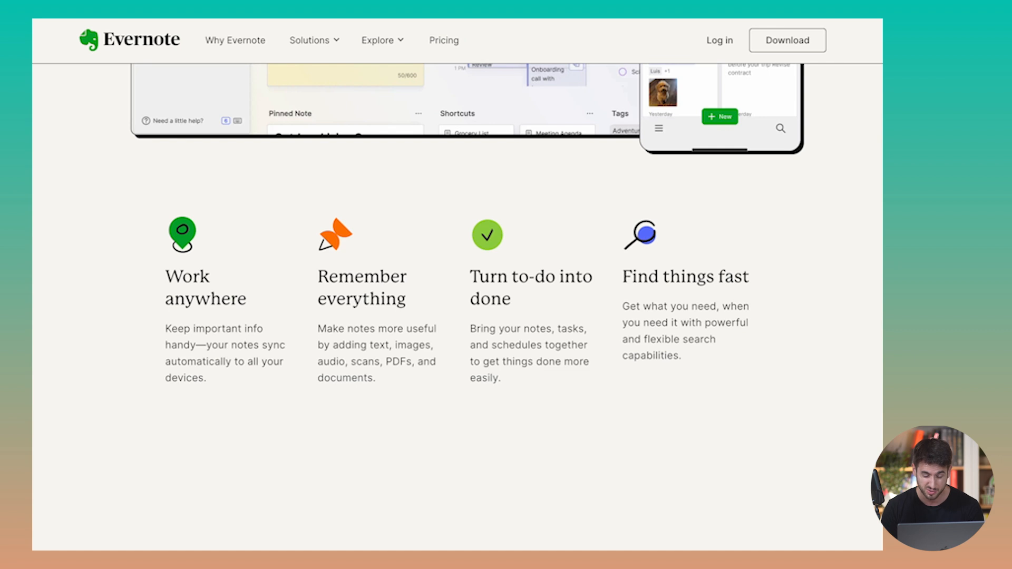
{"action": "scroll", "coordinate": [185, 341], "scroll_direction": "down", "scroll_amount": 1}
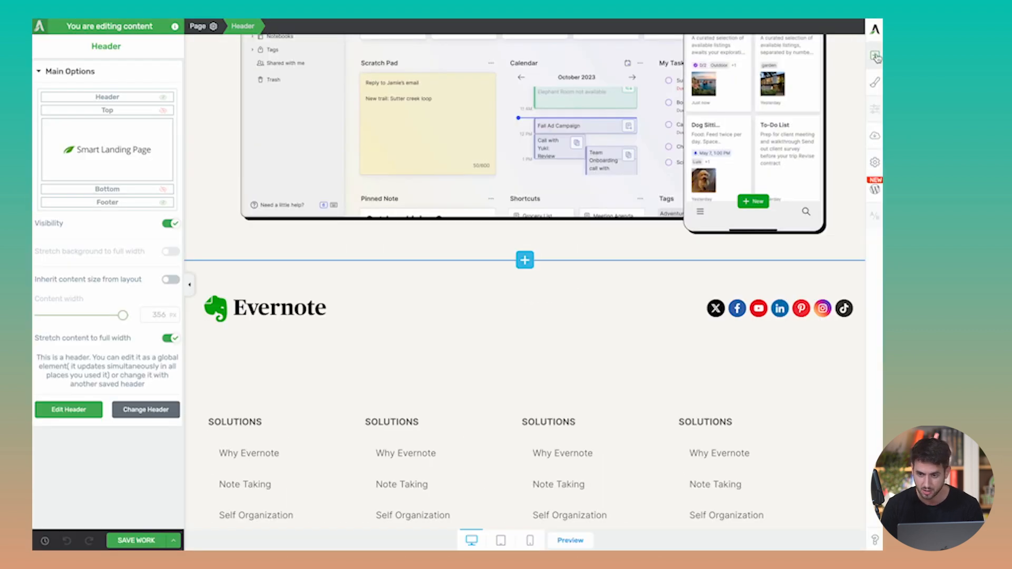
{"action": "left_click", "coordinate": [874, 55]}
{"action": "left_click_drag", "start_coordinate": [832, 226], "coordinate": [551, 276]}
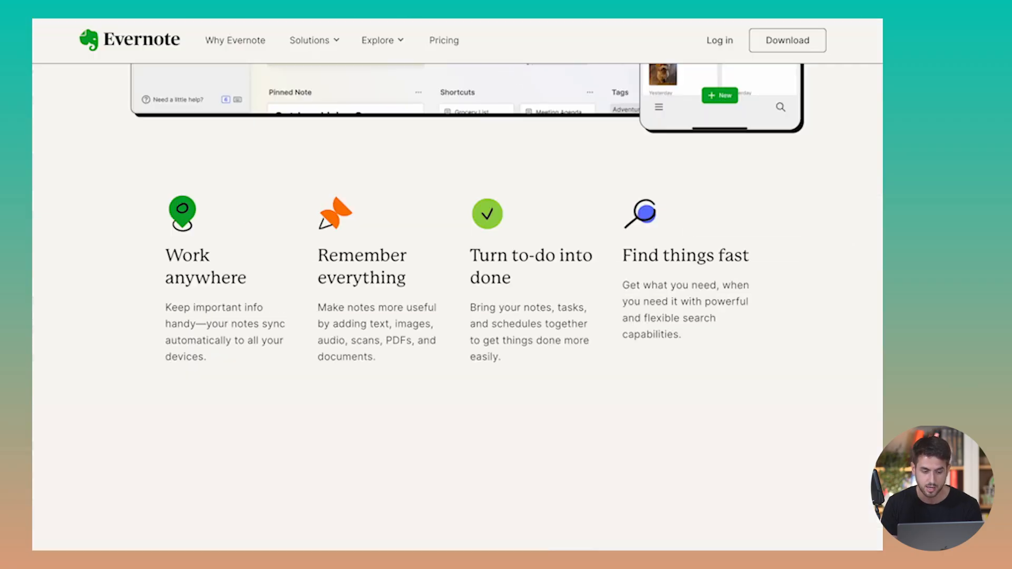
- Examine how the original Evernote homepage spaces its hero, four-feature and testimonial sections
{"action": "scroll", "coordinate": [289, 302], "scroll_direction": "up", "scroll_amount": 13}
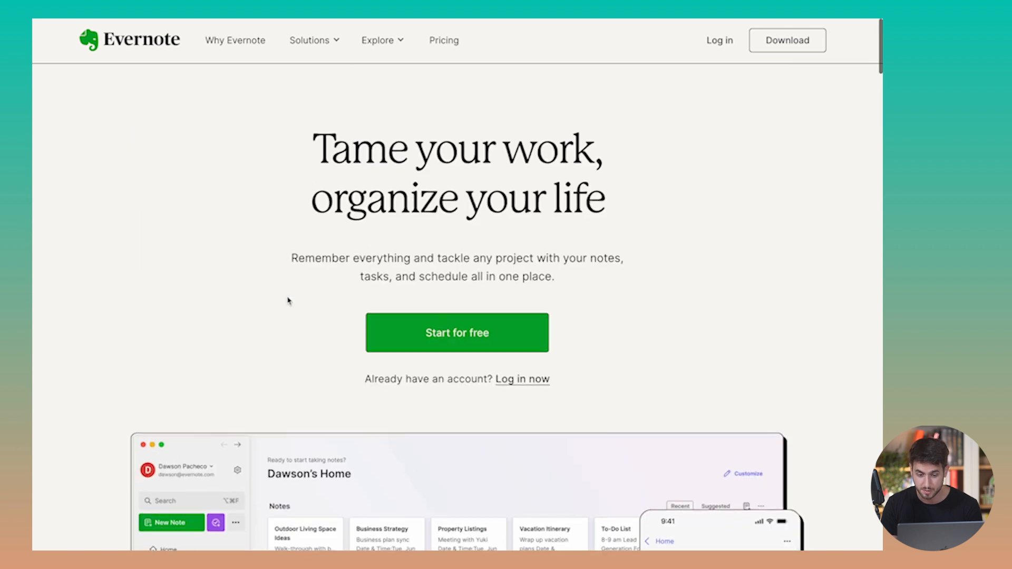
{"action": "scroll", "coordinate": [287, 300], "scroll_direction": "down", "scroll_amount": 10}
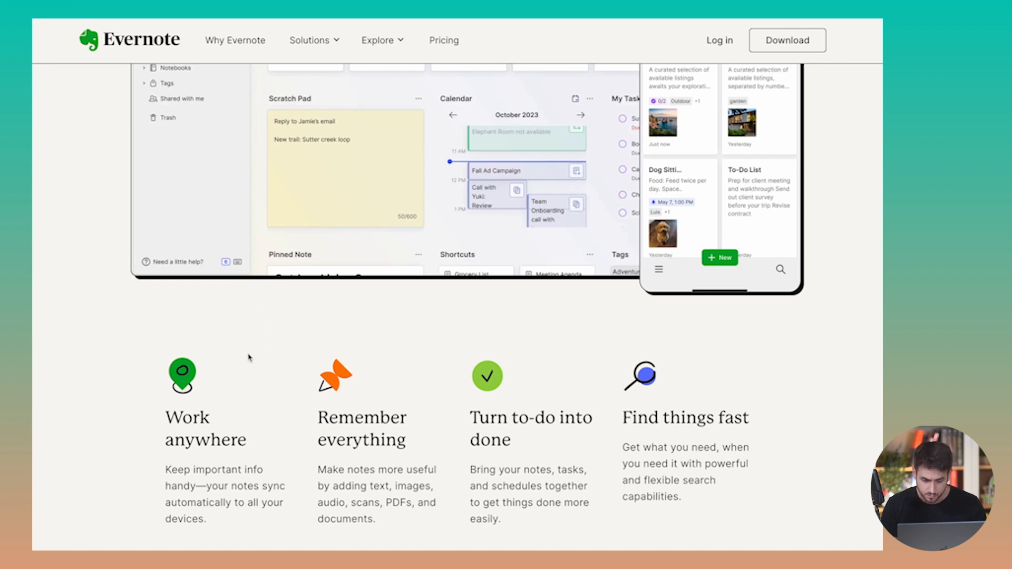
{"action": "scroll", "coordinate": [249, 358], "scroll_direction": "down", "scroll_amount": 4}
{"action": "scroll", "coordinate": [248, 358], "scroll_direction": "down", "scroll_amount": 7}
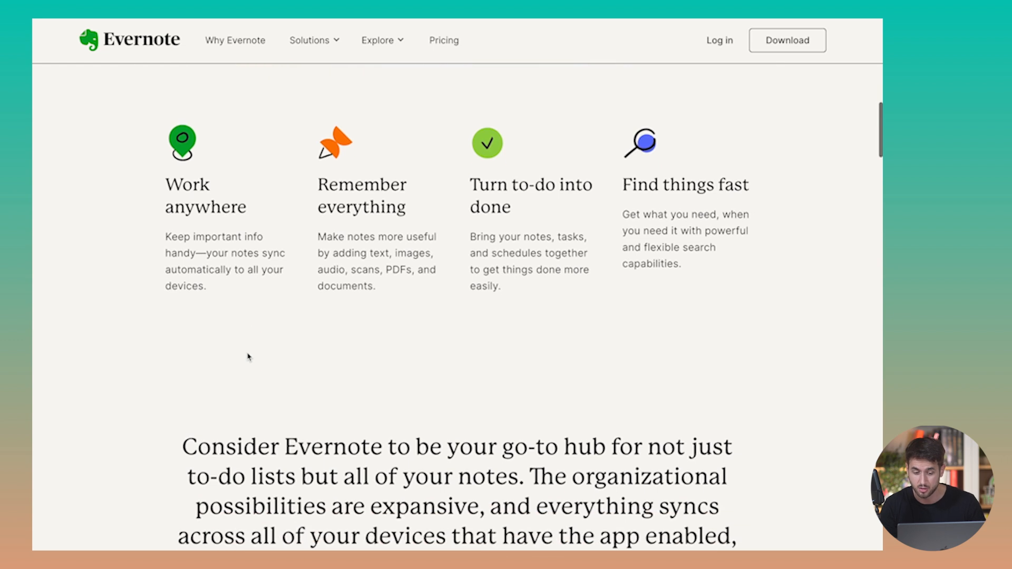
{"action": "scroll", "coordinate": [247, 357], "scroll_direction": "up", "scroll_amount": 8}
{"action": "scroll", "coordinate": [249, 355], "scroll_direction": "up", "scroll_amount": 2}
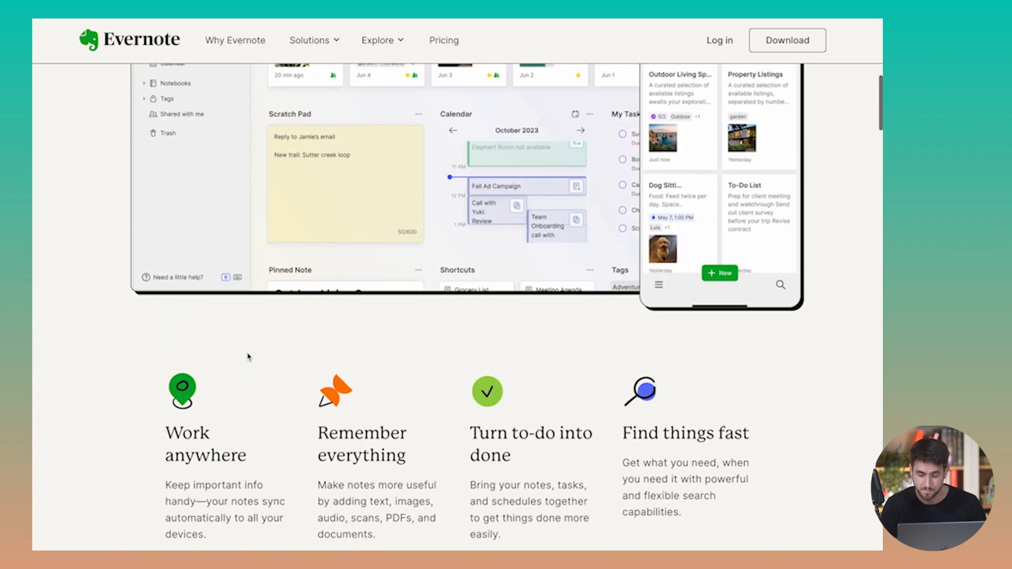
{"action": "scroll", "coordinate": [248, 355], "scroll_direction": "down", "scroll_amount": 5}
{"action": "scroll", "coordinate": [249, 355], "scroll_direction": "up", "scroll_amount": 4}
{"action": "scroll", "coordinate": [247, 356], "scroll_direction": "down", "scroll_amount": 5}
{"action": "scroll", "coordinate": [247, 356], "scroll_direction": "up", "scroll_amount": 1}
{"action": "scroll", "coordinate": [248, 357], "scroll_direction": "down", "scroll_amount": 1}
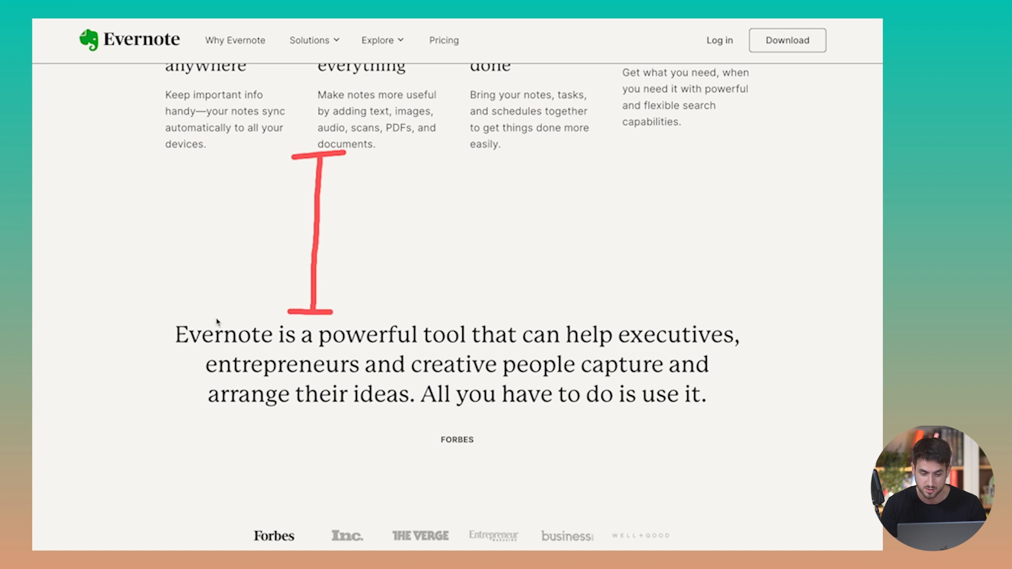
{"action": "scroll", "coordinate": [217, 321], "scroll_direction": "up", "scroll_amount": 6}
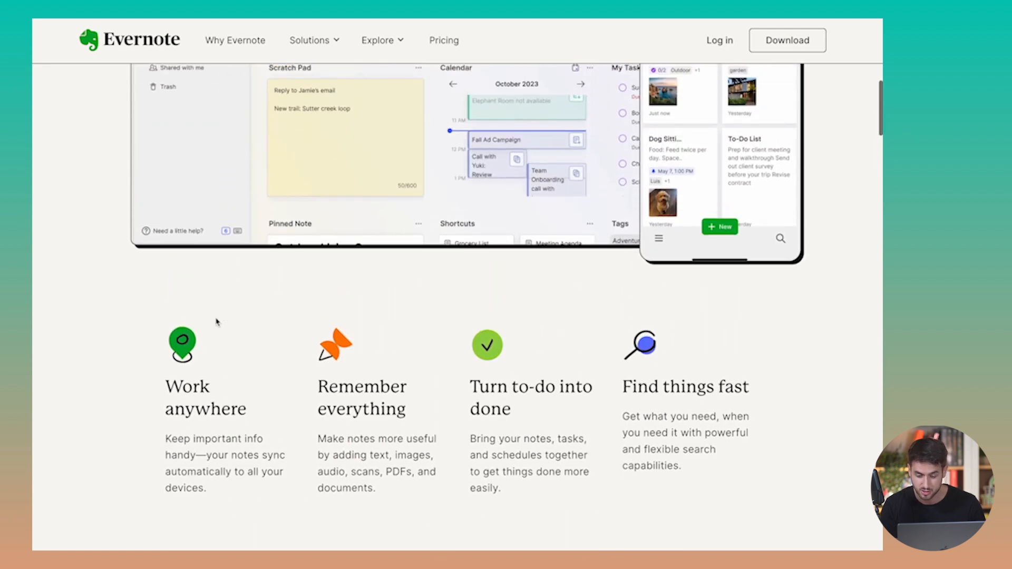
{"action": "scroll", "coordinate": [217, 321], "scroll_direction": "up", "scroll_amount": 15}
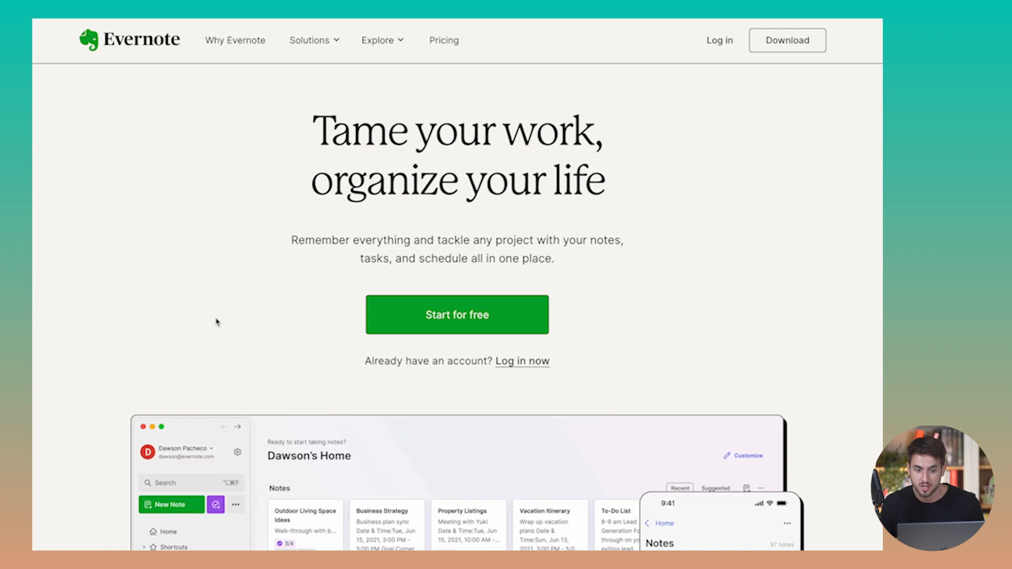
{"action": "scroll", "coordinate": [216, 322], "scroll_direction": "down", "scroll_amount": 15}
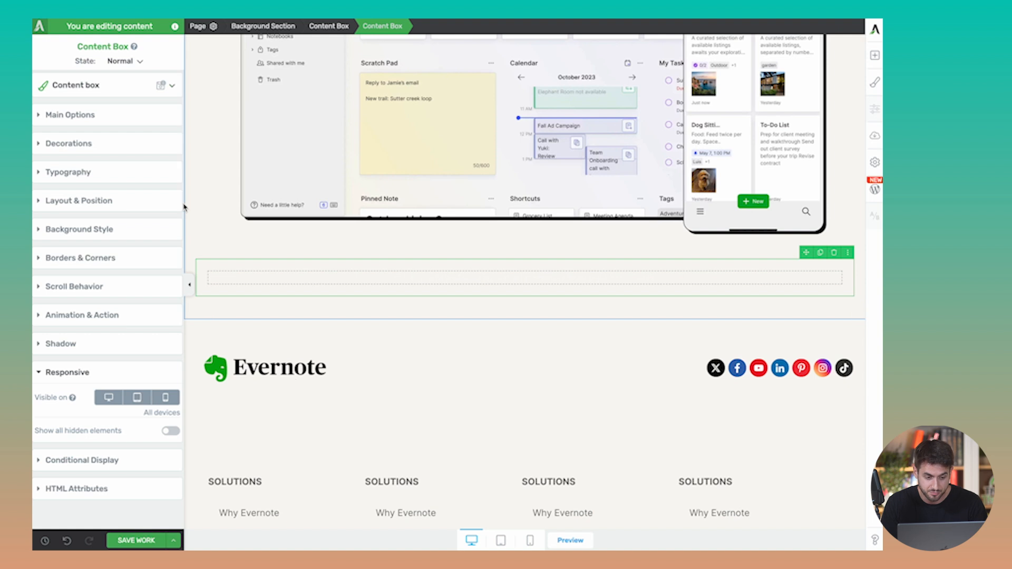
- Save the page and add a four-column layout inside the empty content box below the product image
{"action": "left_click", "coordinate": [140, 543]}
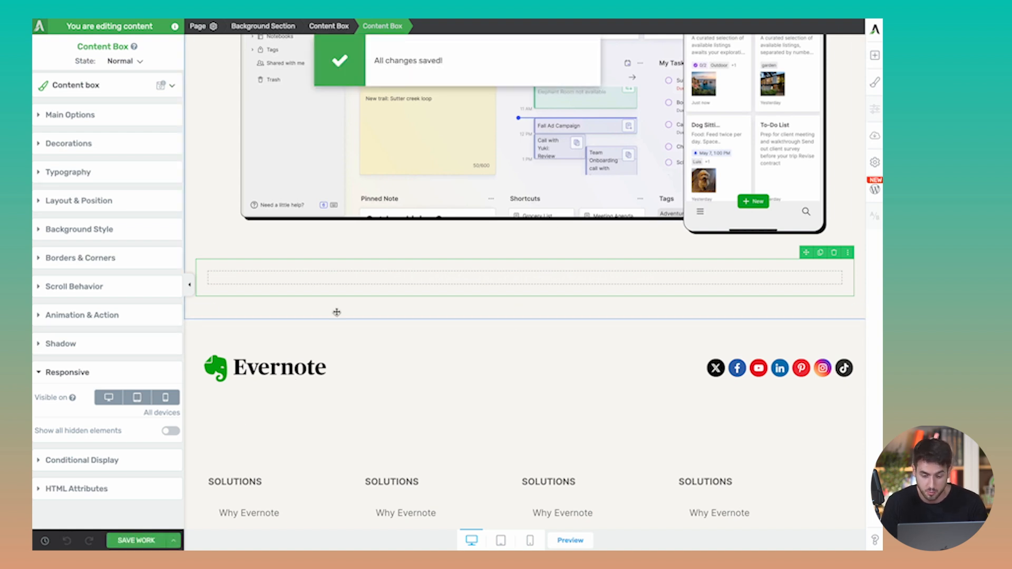
{"action": "scroll", "coordinate": [335, 311], "scroll_direction": "up", "scroll_amount": 3}
{"action": "scroll", "coordinate": [338, 316], "scroll_direction": "down", "scroll_amount": 5}
{"action": "scroll", "coordinate": [382, 172], "scroll_direction": "up", "scroll_amount": 1}
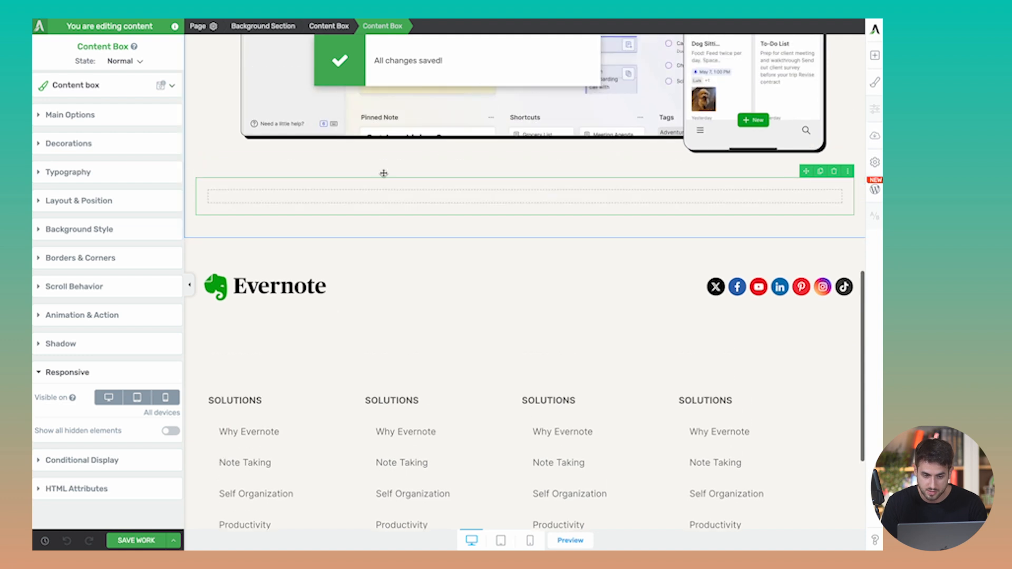
{"action": "left_click", "coordinate": [875, 55]}
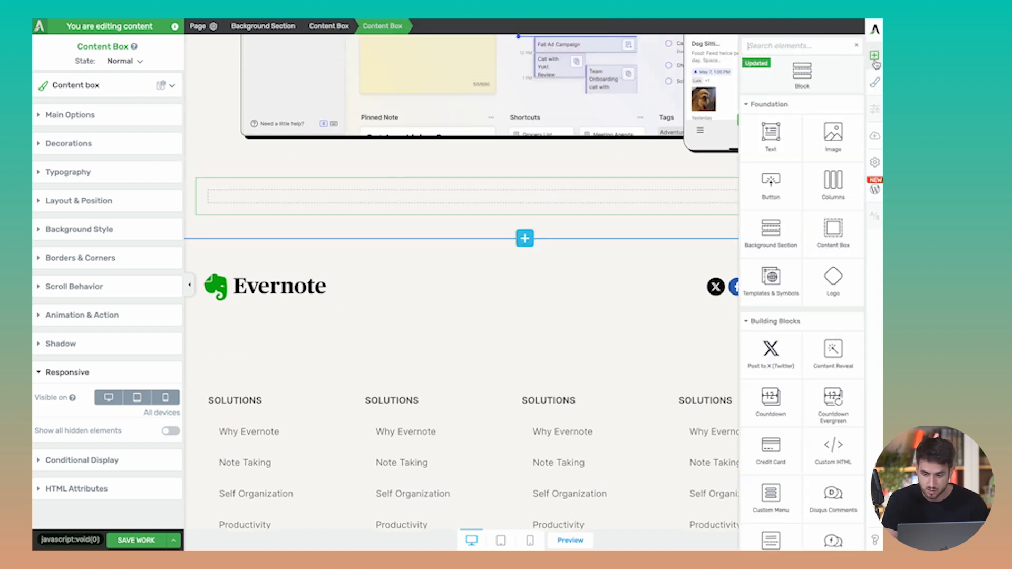
{"action": "left_click_drag", "start_coordinate": [833, 182], "coordinate": [588, 211]}
{"action": "left_click", "coordinate": [581, 249]}
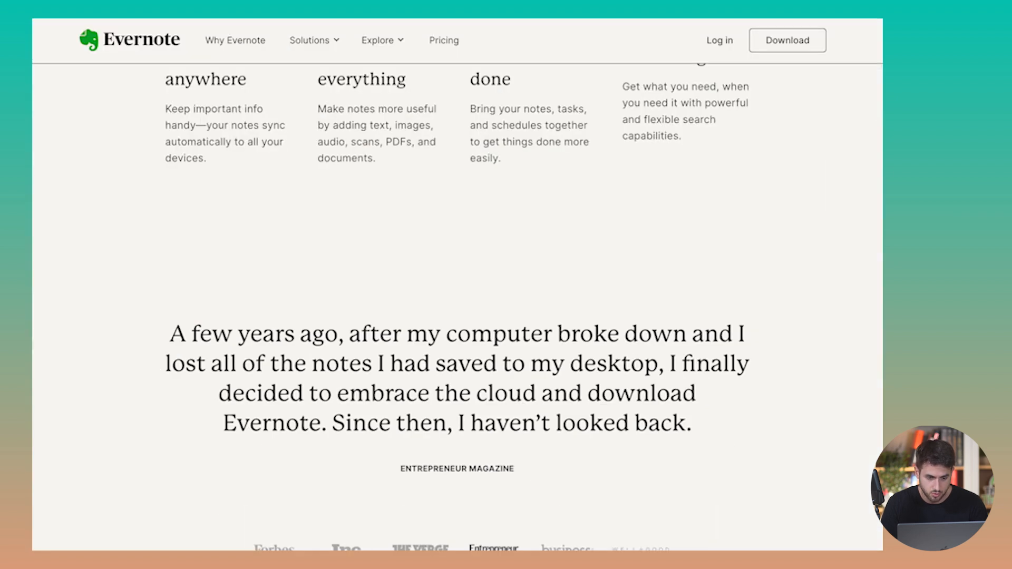
{"action": "scroll", "coordinate": [185, 305], "scroll_direction": "up", "scroll_amount": 5}
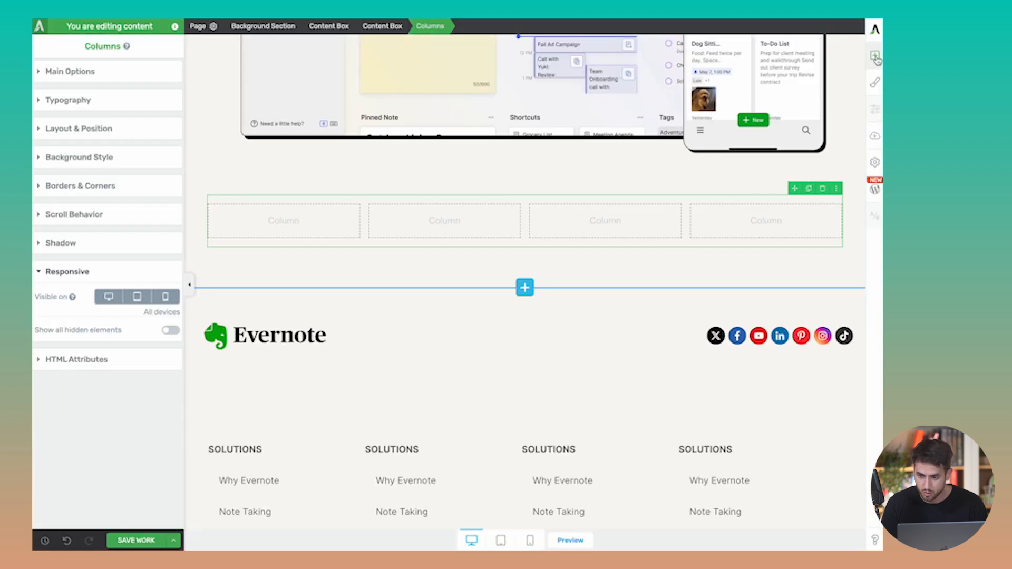
- Place a content box in the first column and insert the green location image into it at a size of 64 px
{"action": "left_click", "coordinate": [875, 57]}
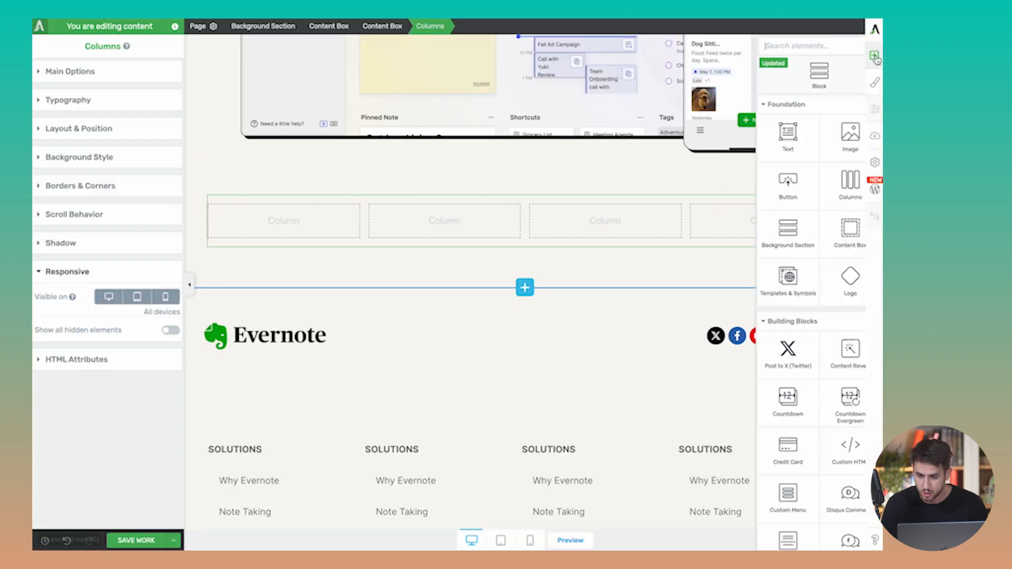
{"action": "left_click_drag", "start_coordinate": [850, 230], "coordinate": [306, 262]}
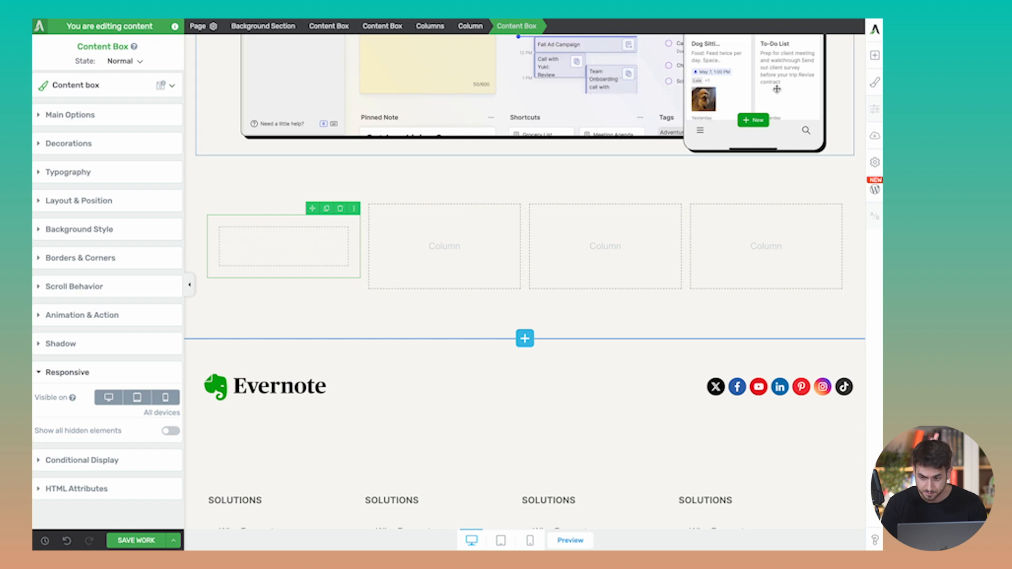
{"action": "left_click", "coordinate": [875, 55]}
{"action": "left_click_drag", "start_coordinate": [803, 153], "coordinate": [302, 274]}
{"action": "left_click", "coordinate": [301, 265]}
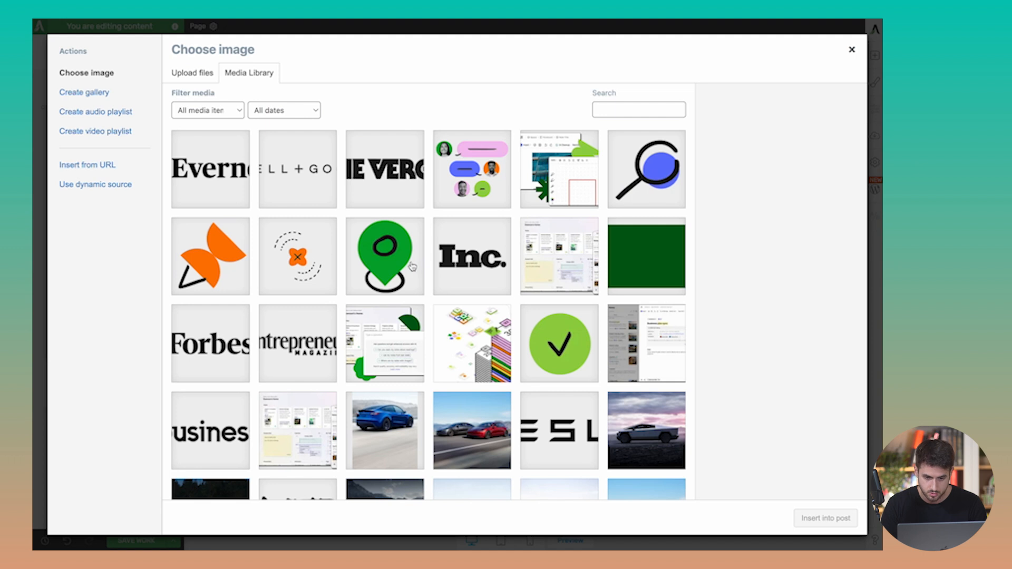
{"action": "left_click", "coordinate": [412, 267]}
{"action": "left_click", "coordinate": [826, 518]}
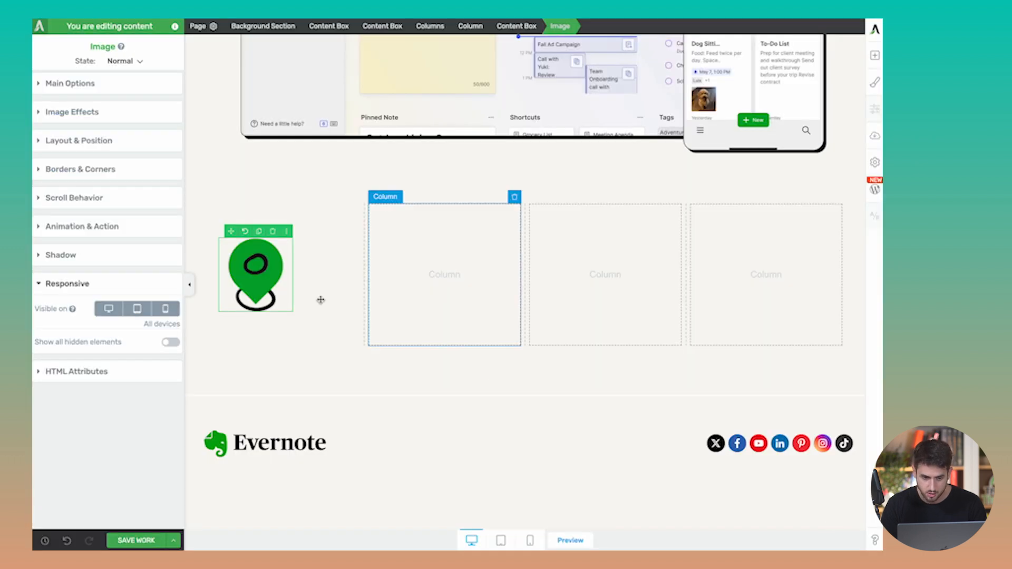
{"action": "left_click", "coordinate": [117, 93]}
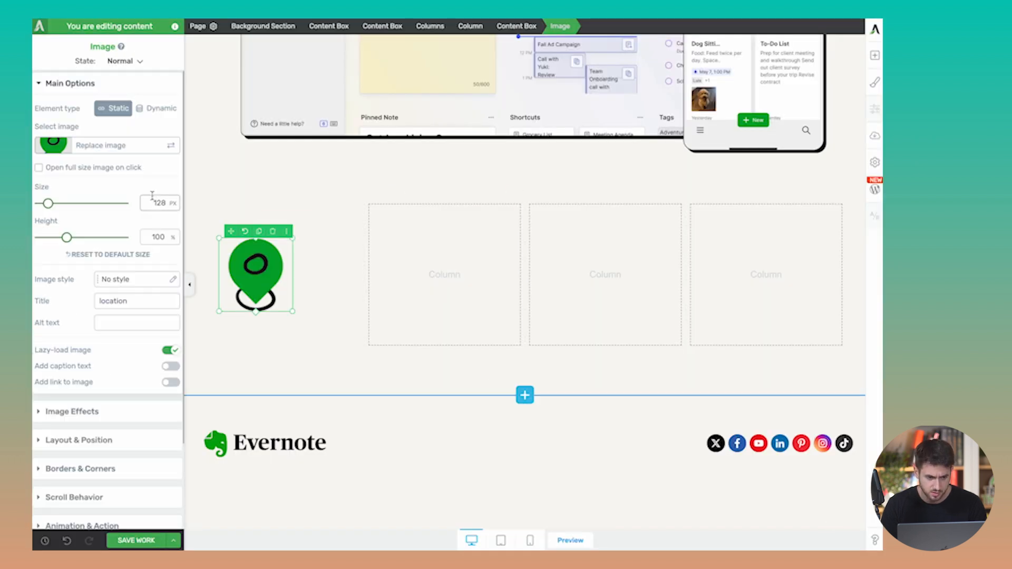
{"action": "type", "text": "64"}
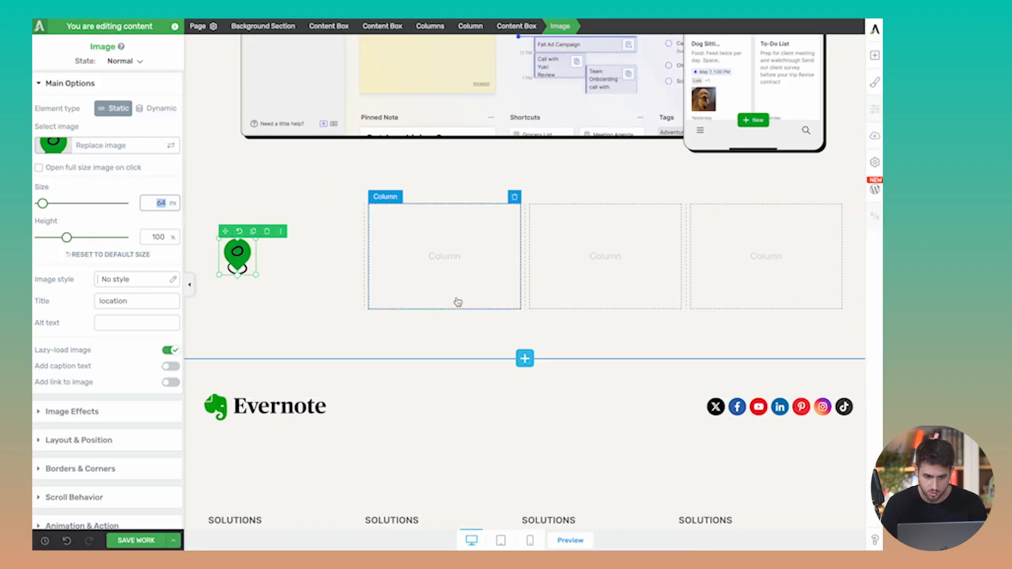
- Duplicate the hero heading "Tame your work, organize your life" and move the copy below the location image in the first column
{"action": "scroll", "coordinate": [475, 264], "scroll_direction": "up", "scroll_amount": 10}
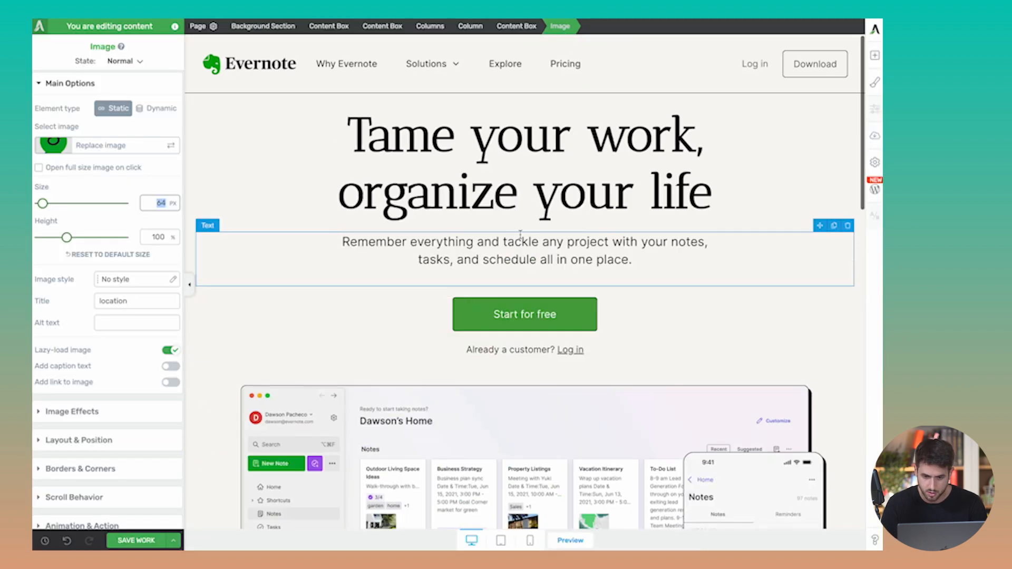
{"action": "left_click", "coordinate": [834, 103]}
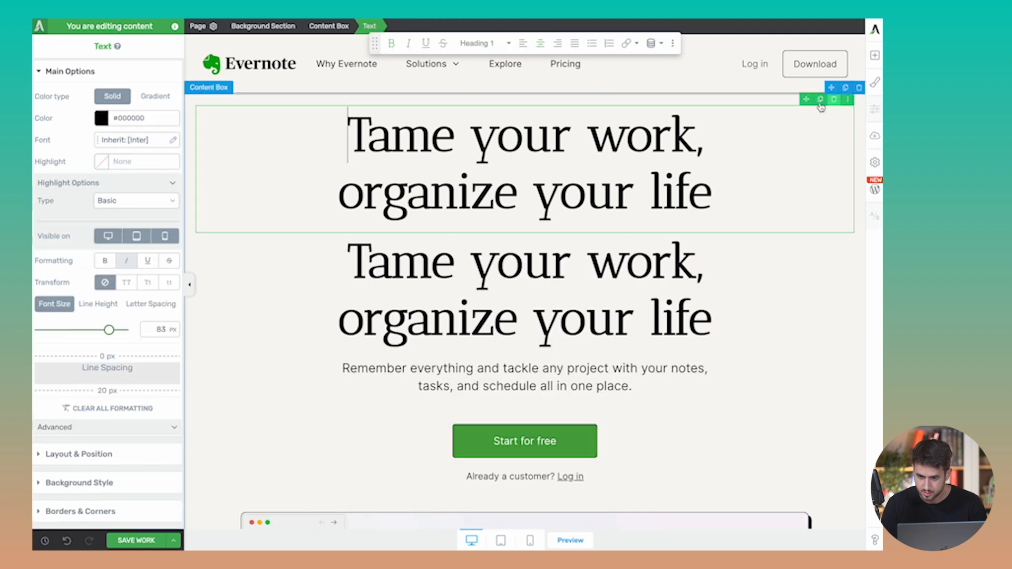
{"action": "left_click_drag", "start_coordinate": [804, 103], "coordinate": [392, 537]}
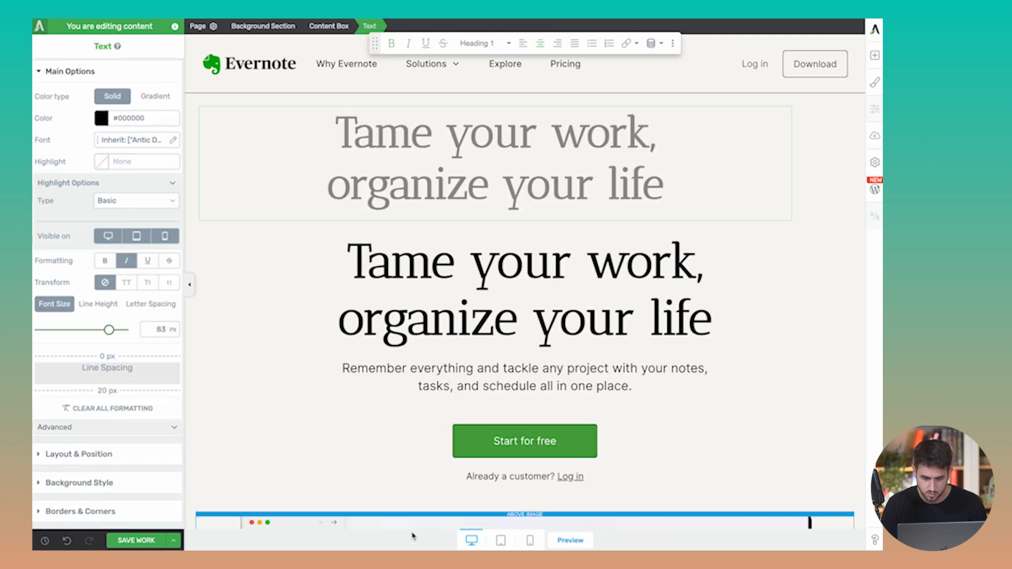
{"action": "left_click_drag", "start_coordinate": [480, 525], "coordinate": [242, 443]}
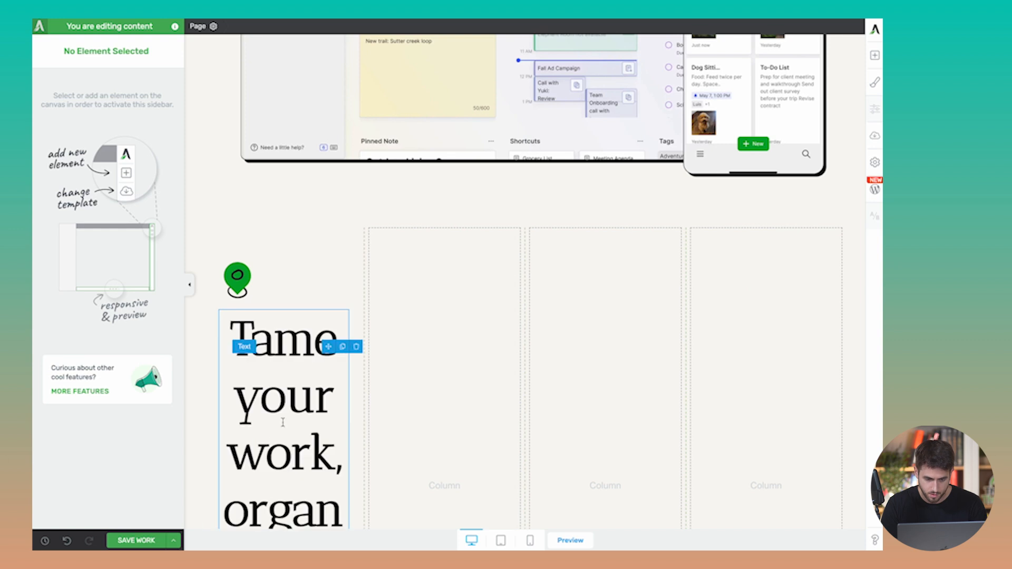
- Left-align the copied heading in the first column and set its font size to 28 px
{"action": "left_click", "coordinate": [282, 420]}
{"action": "left_click_drag", "start_coordinate": [109, 331], "coordinate": [60, 331]}
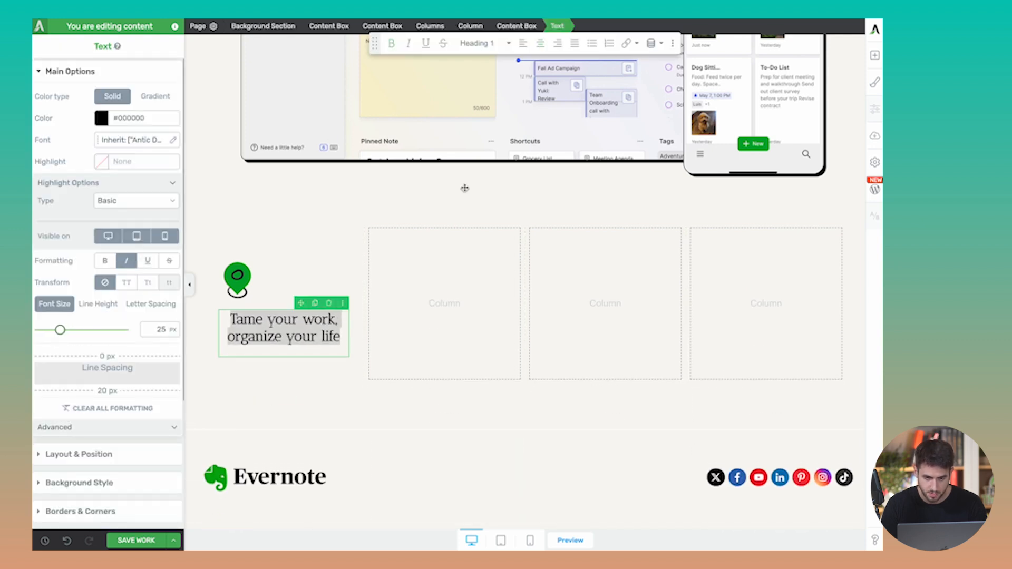
{"action": "left_click", "coordinate": [522, 44]}
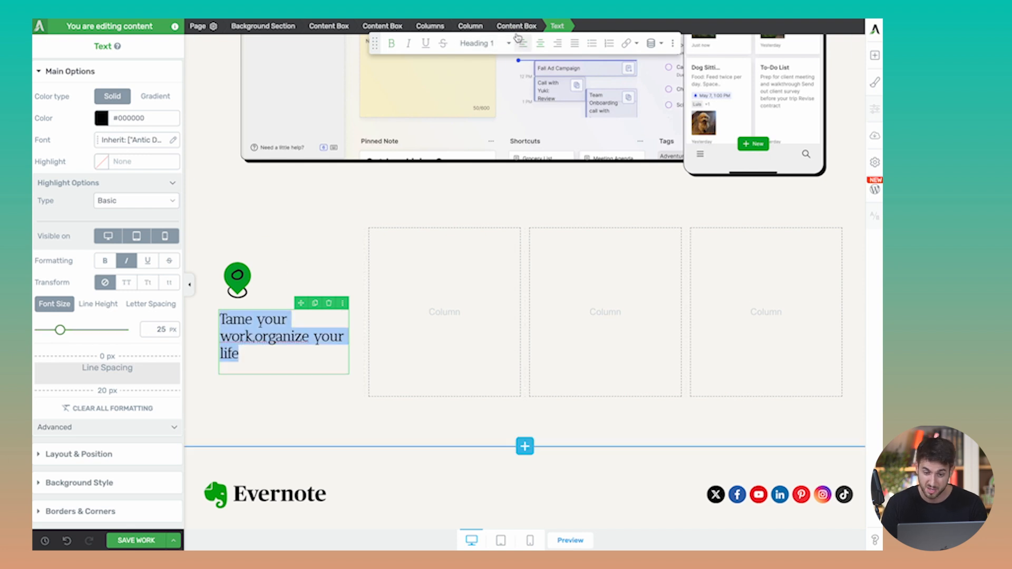
{"action": "double_click", "coordinate": [153, 330]}
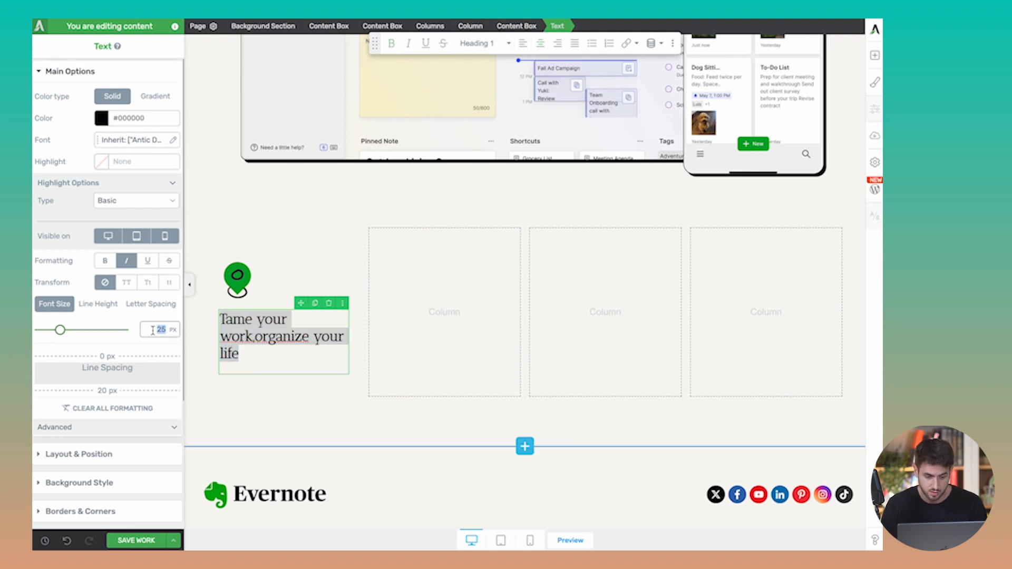
{"action": "type", "text": "28"}
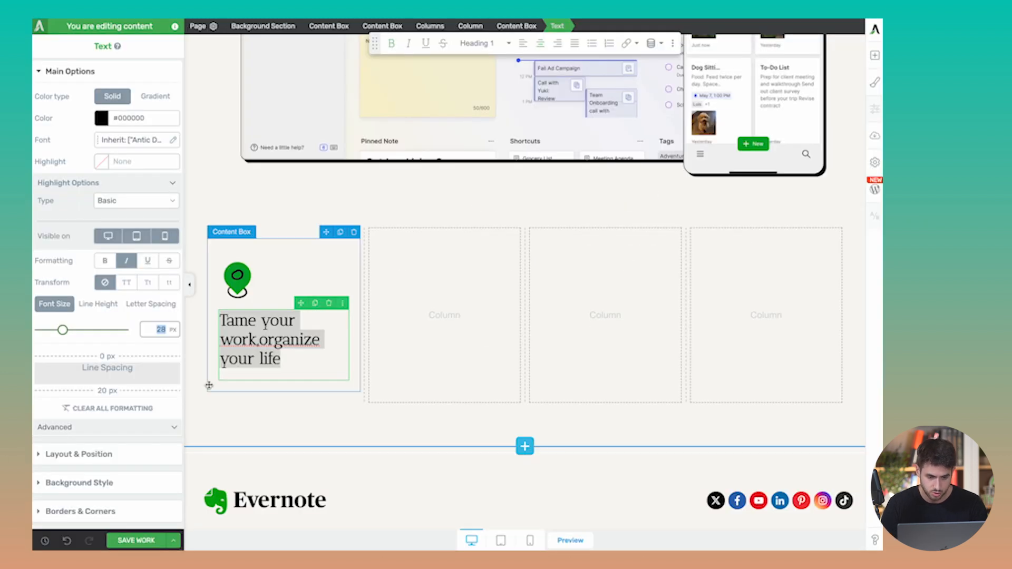
- Replace the text of the first column's heading with "Work Anywhere"
{"action": "left_click", "coordinate": [285, 337]}
{"action": "key", "text": "ctrl+a"}
{"action": "type", "text": "Work"}
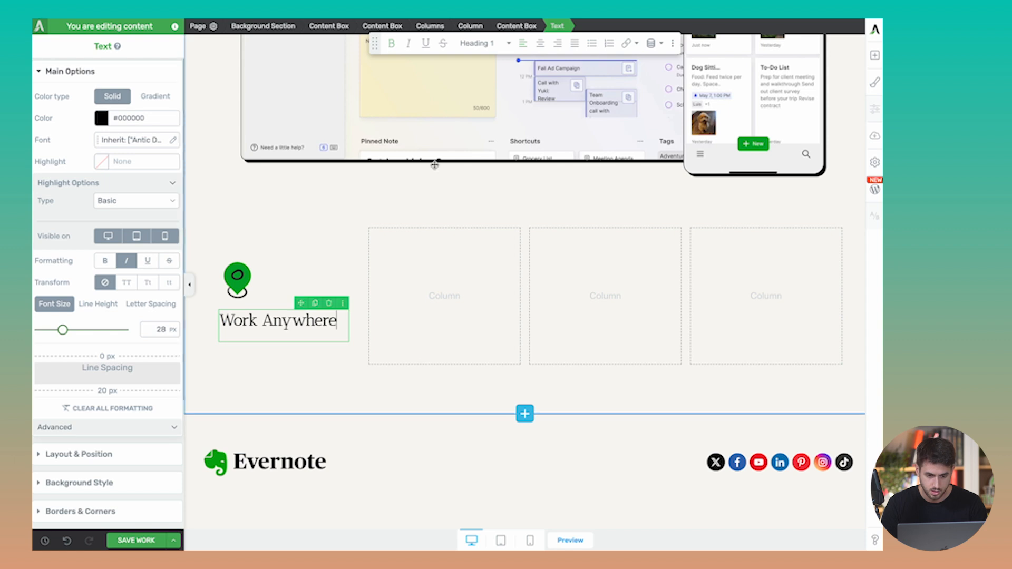
- Duplicate the hero's subheading paragraph and move the copy below the "Work Anywhere" heading
{"action": "scroll", "coordinate": [808, 113], "scroll_direction": "up", "scroll_amount": 8}
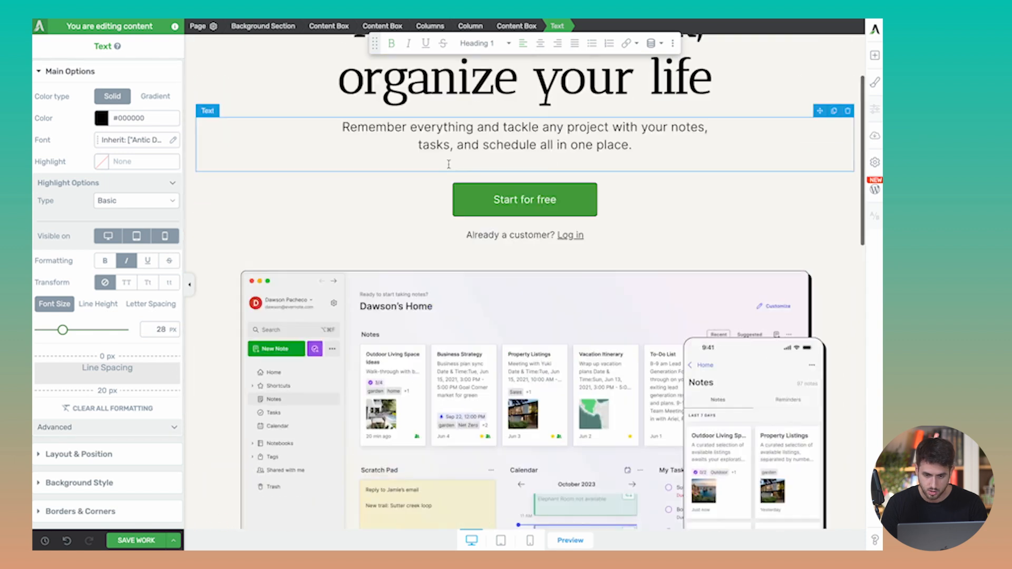
{"action": "left_click", "coordinate": [833, 112]}
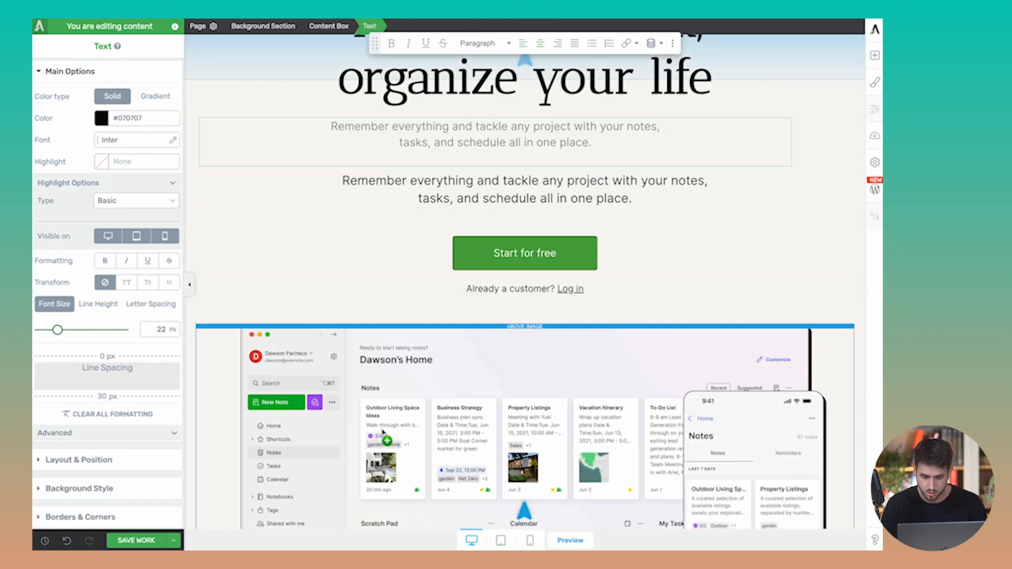
{"action": "scroll", "coordinate": [375, 528], "scroll_direction": "down", "scroll_amount": 6}
{"action": "left_click_drag", "start_coordinate": [373, 539], "coordinate": [265, 352]}
- Left-align the copied paragraph and replace its text with "Keep important info handy—your notes sync automatically to all your devices."
{"action": "triple_click", "coordinate": [284, 380]}
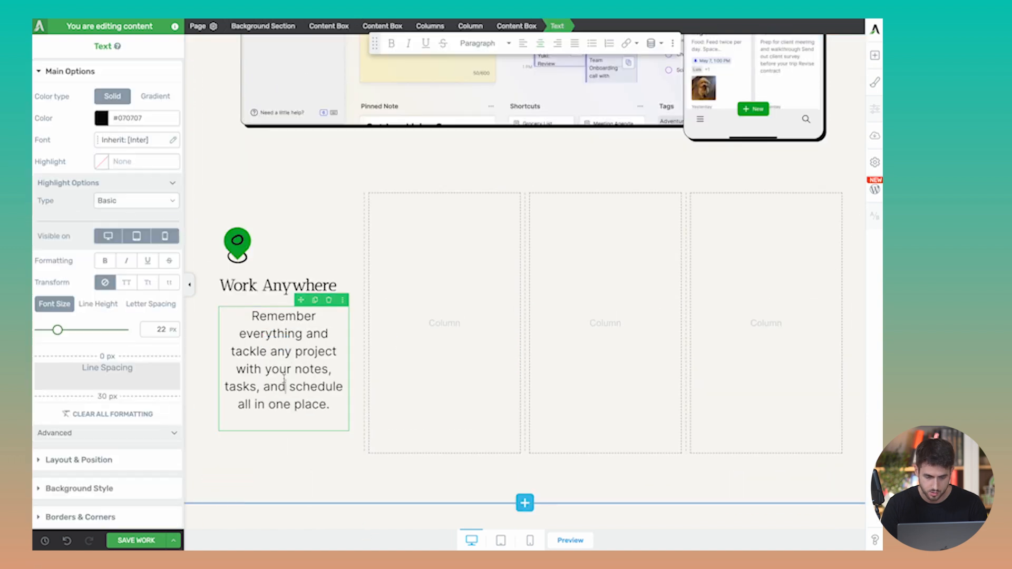
{"action": "left_click", "coordinate": [522, 44]}
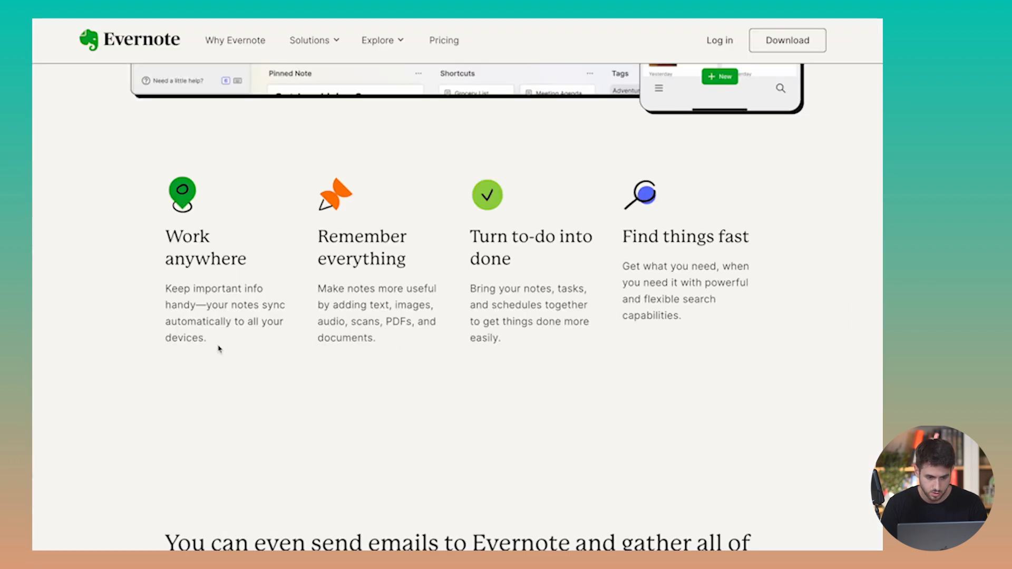
{"action": "left_click_drag", "start_coordinate": [219, 349], "coordinate": [164, 299]}
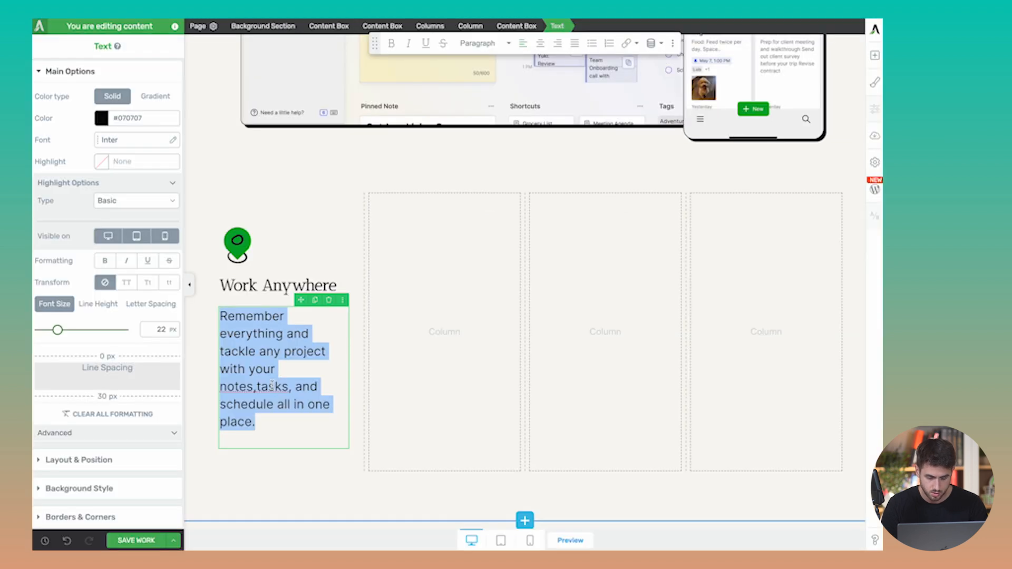
{"action": "type", "text": "Keep important info handy—your notes sync automatically to all your devices."}
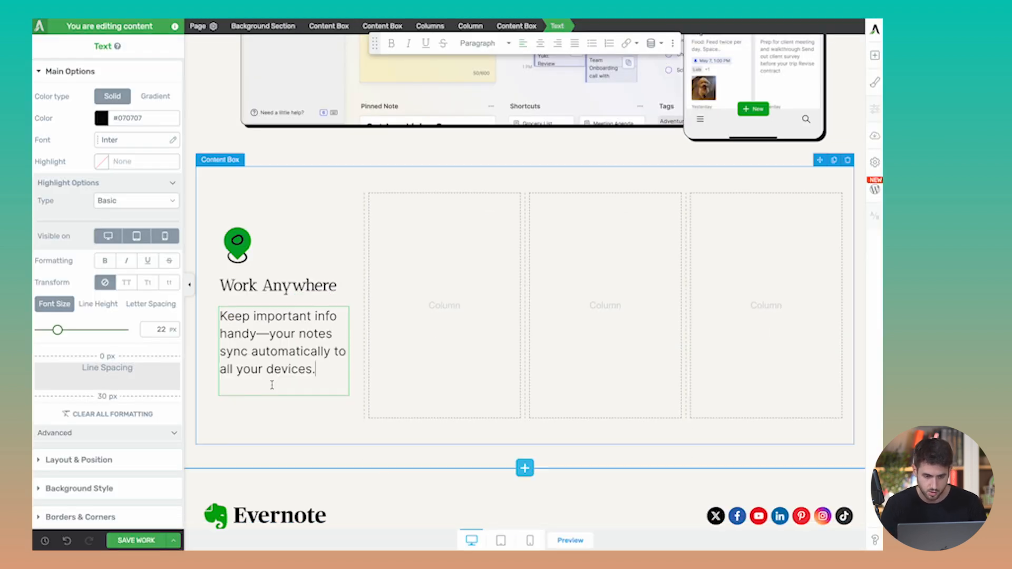
- Set the font size of the first column's description paragraph to 18 px
{"action": "key", "text": "ctrl+a"}
{"action": "left_click", "coordinate": [152, 333]}
{"action": "type", "text": "18"}
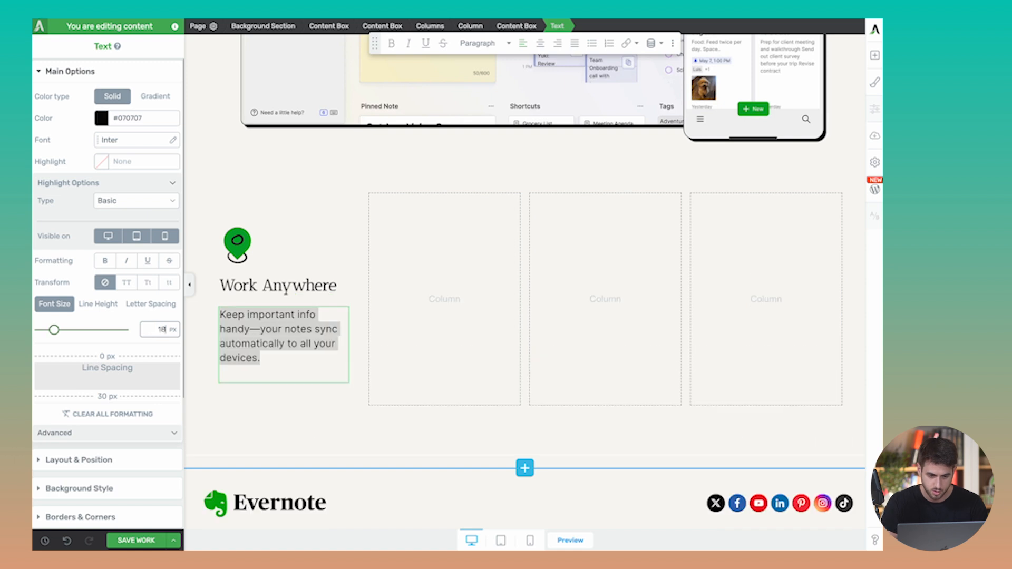
- Duplicate the first column's content box and move the copy into the second column
{"action": "left_click", "coordinate": [334, 407]}
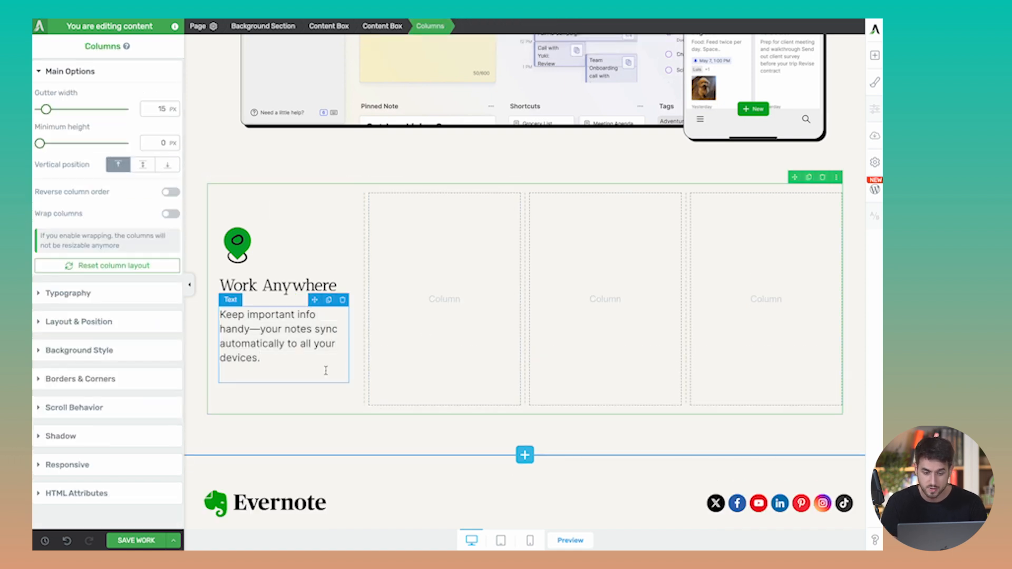
{"action": "left_click", "coordinate": [280, 216]}
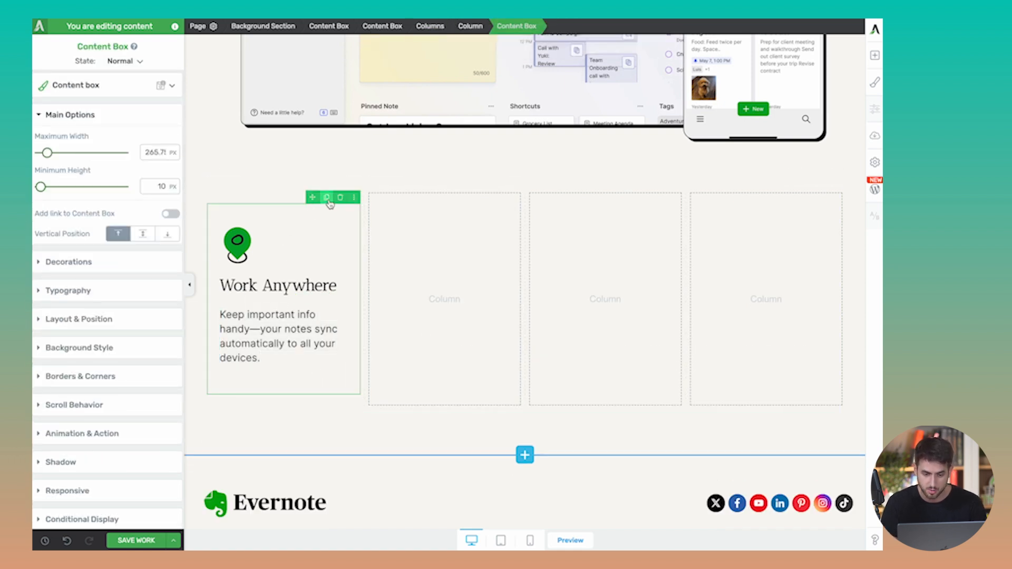
{"action": "left_click", "coordinate": [327, 197]}
{"action": "left_click_drag", "start_coordinate": [312, 197], "coordinate": [416, 256]}
- Replace the image in the second column with the orange pin image from the media library
{"action": "left_click", "coordinate": [398, 244]}
{"action": "left_click", "coordinate": [136, 146]}
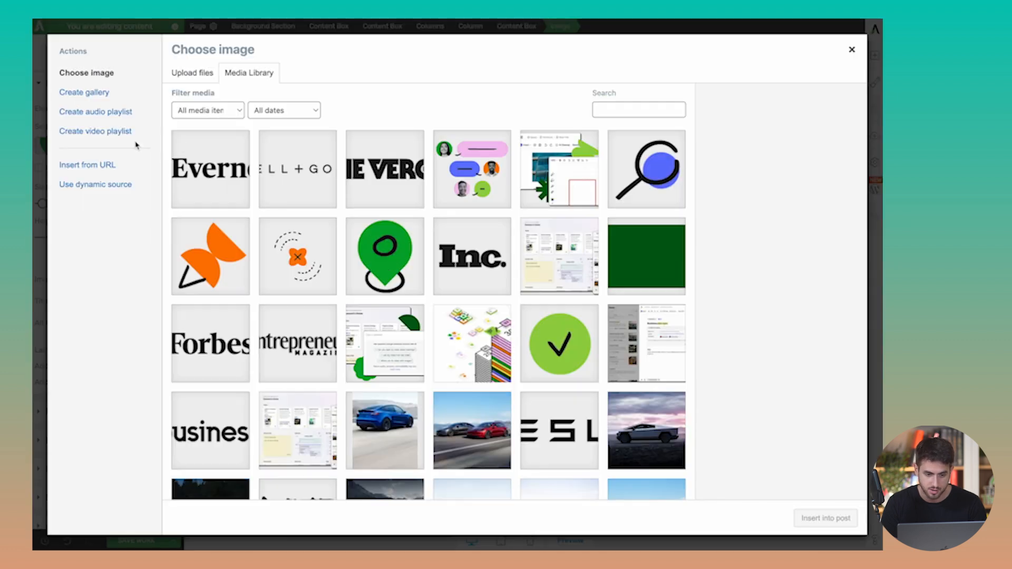
{"action": "left_click", "coordinate": [205, 261]}
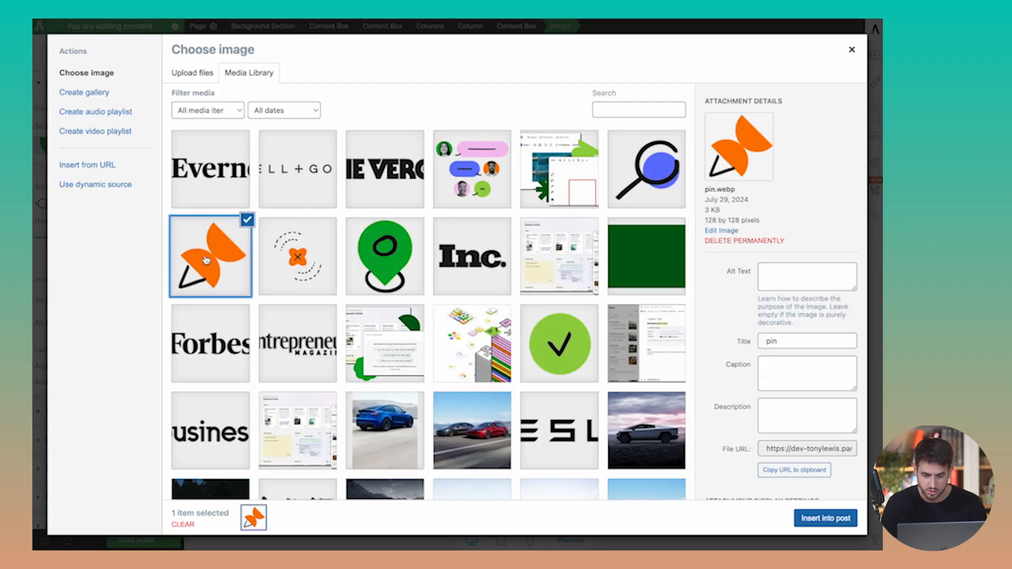
{"action": "left_click", "coordinate": [823, 519]}
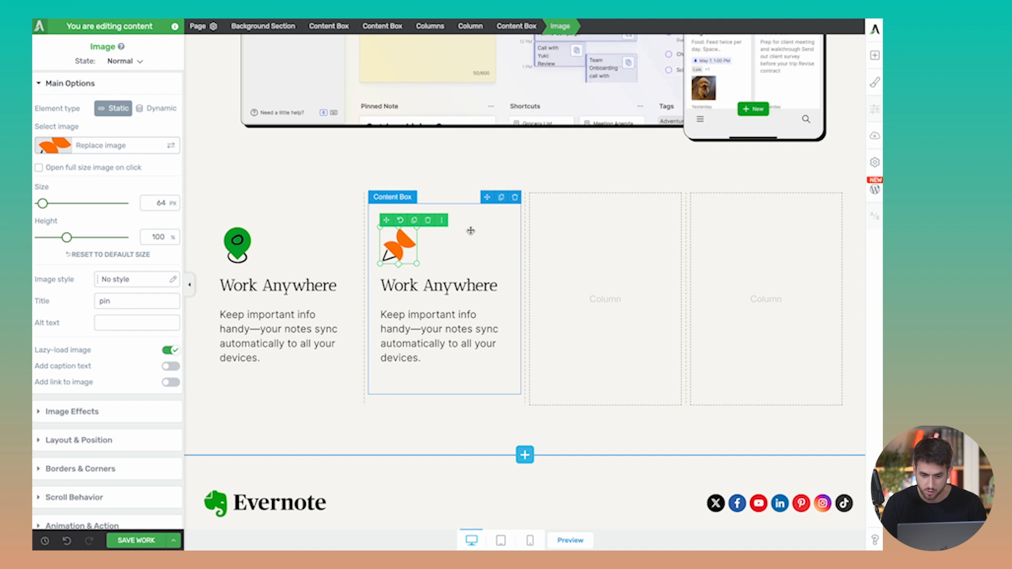
- Duplicate the second column's content box and move the copy into the third column
{"action": "left_click", "coordinate": [484, 212]}
{"action": "left_click", "coordinate": [488, 197]}
{"action": "left_click_drag", "start_coordinate": [474, 197], "coordinate": [585, 263]}
- Replace the image in the third column with the green check mark image from the media library
{"action": "left_click", "coordinate": [577, 258]}
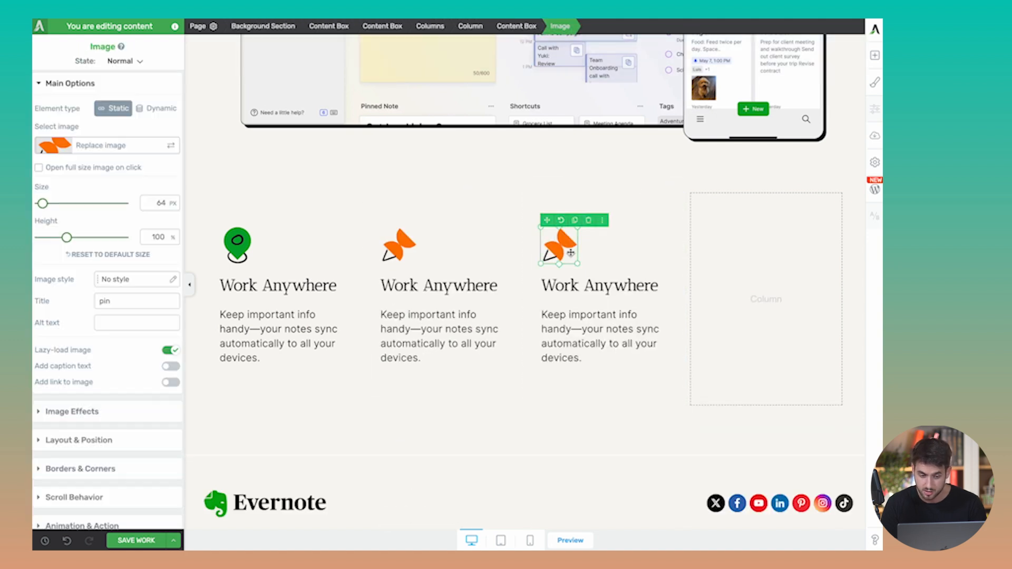
{"action": "left_click", "coordinate": [97, 153]}
{"action": "left_click", "coordinate": [616, 190]}
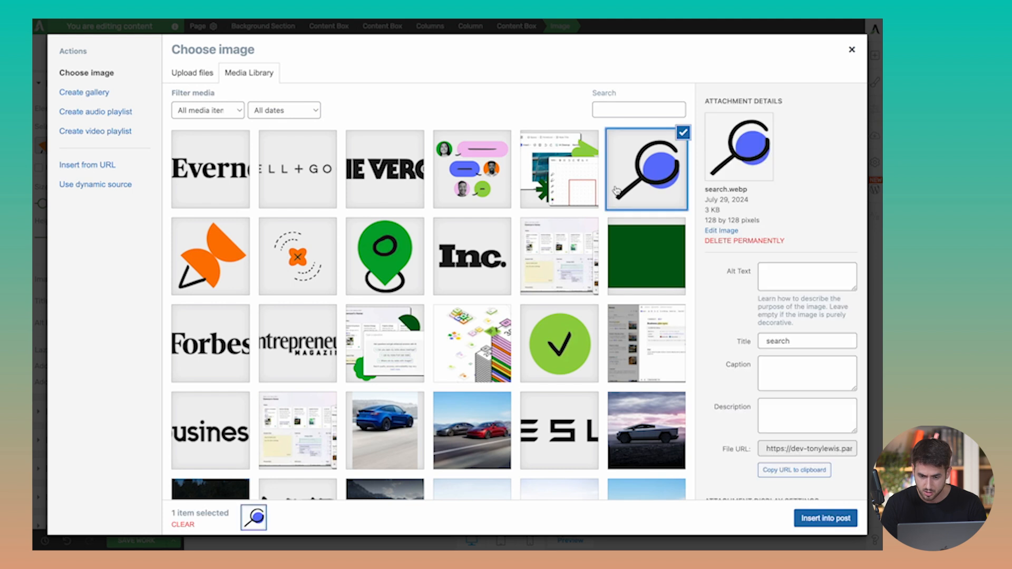
{"action": "left_click", "coordinate": [817, 519]}
{"action": "left_click", "coordinate": [649, 216]}
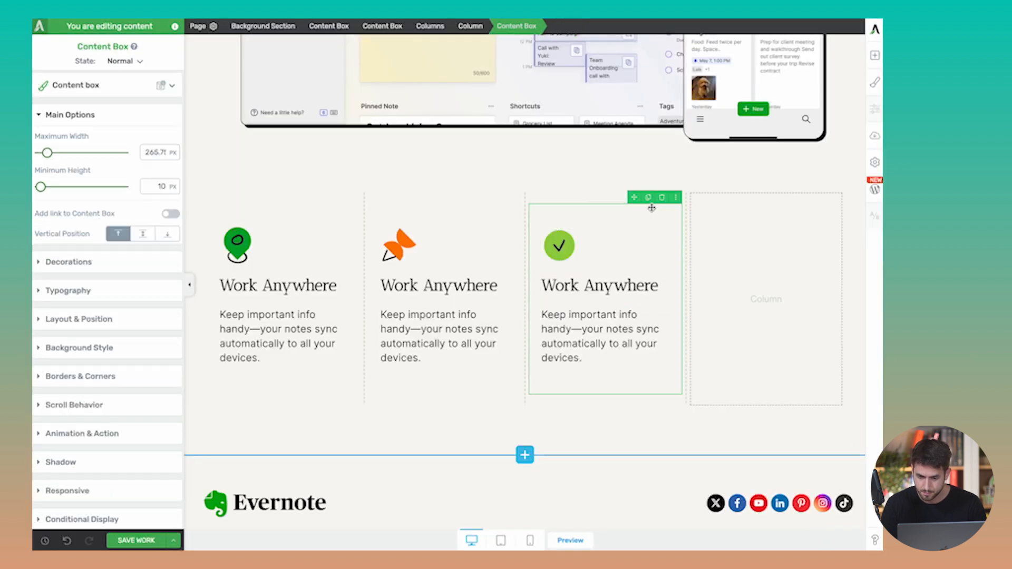
- Copy the third column's content box into the fourth column and replace its image with the blue magnifying glass from the media library
{"action": "left_click_drag", "start_coordinate": [647, 197], "coordinate": [746, 258]}
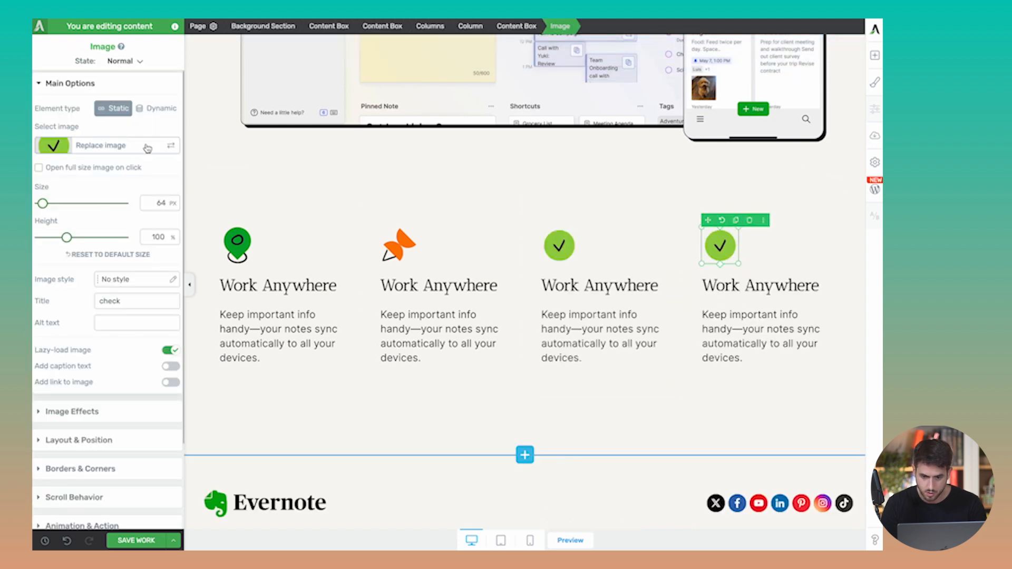
{"action": "left_click", "coordinate": [149, 148]}
{"action": "left_click", "coordinate": [637, 206]}
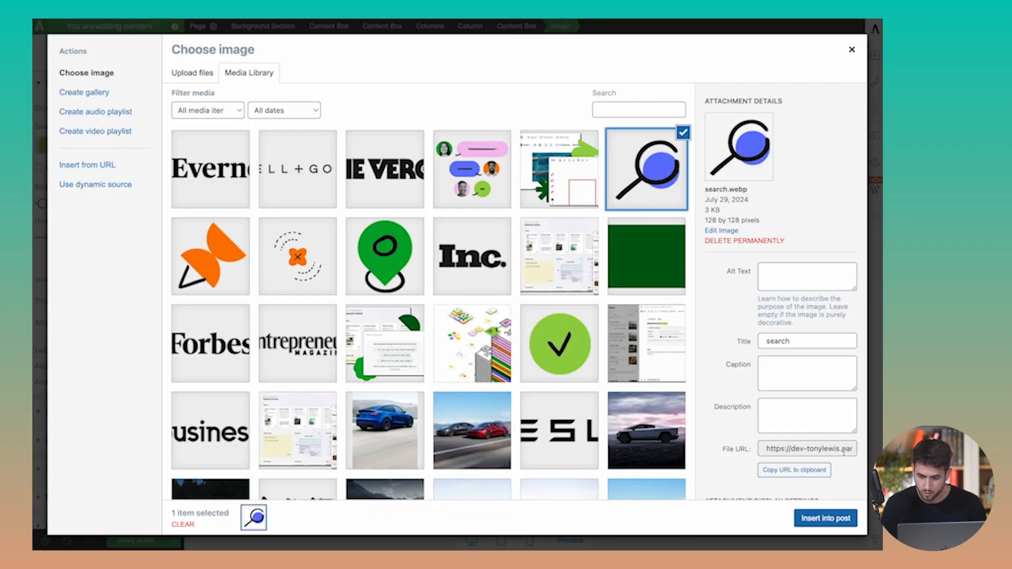
{"action": "left_click", "coordinate": [826, 518]}
- Check the column spacing on the original Evernote page, set the feature columns' gutter width to 20 px, and save the page
{"action": "left_click", "coordinate": [427, 191]}
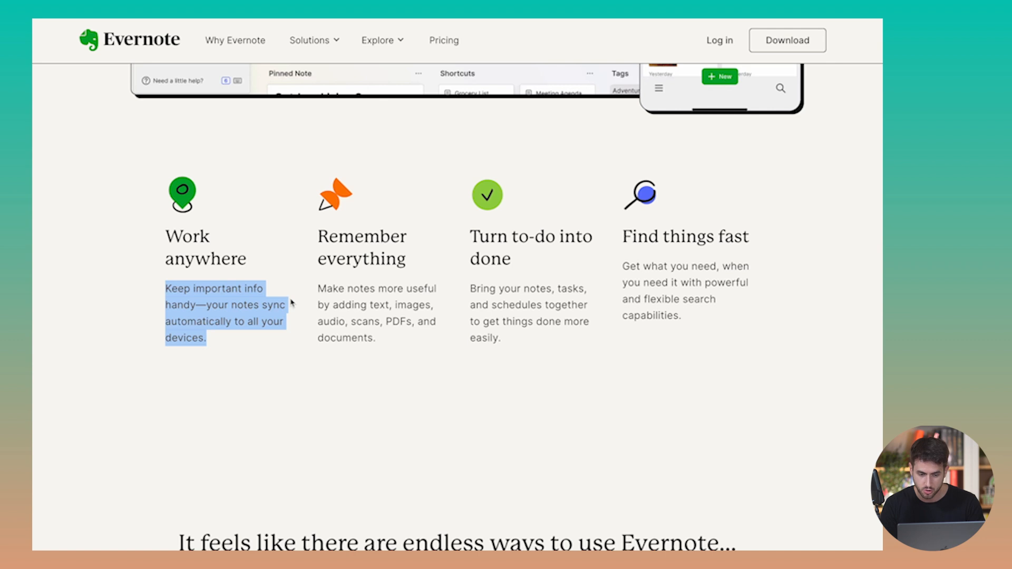
{"action": "left_click_drag", "start_coordinate": [289, 299], "coordinate": [303, 297]}
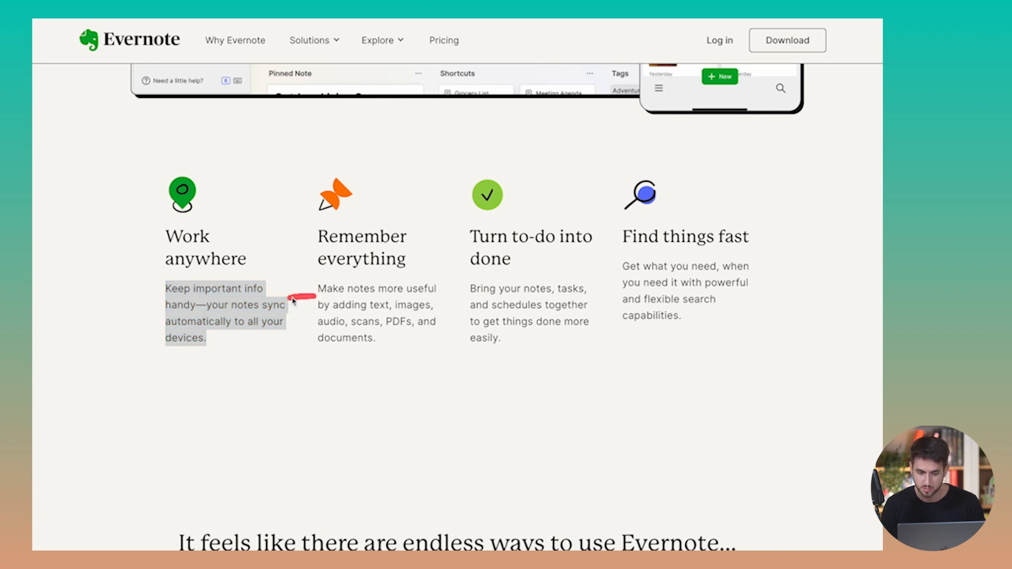
{"action": "left_click_drag", "start_coordinate": [435, 293], "coordinate": [460, 293]}
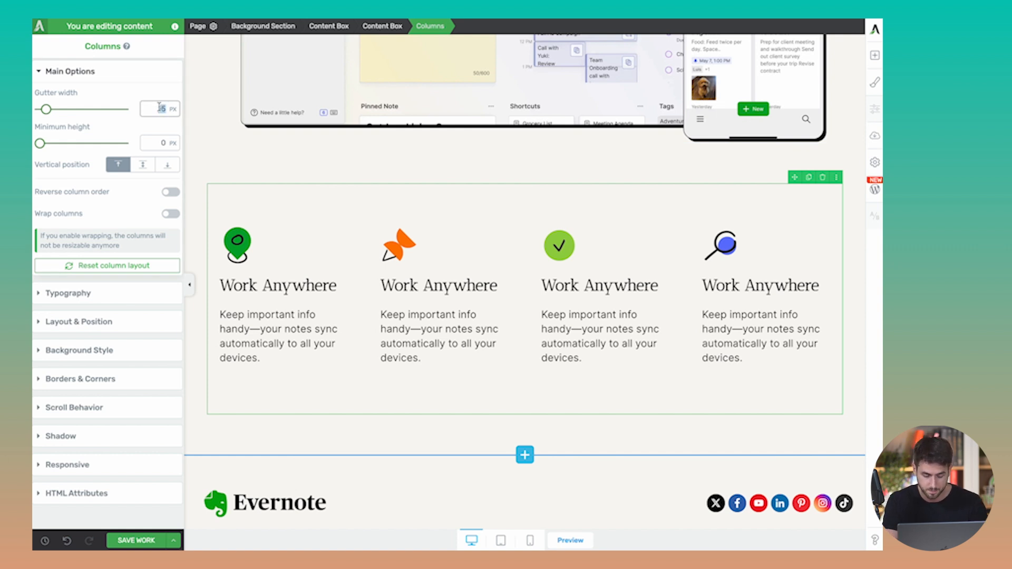
{"action": "type", "text": "20"}
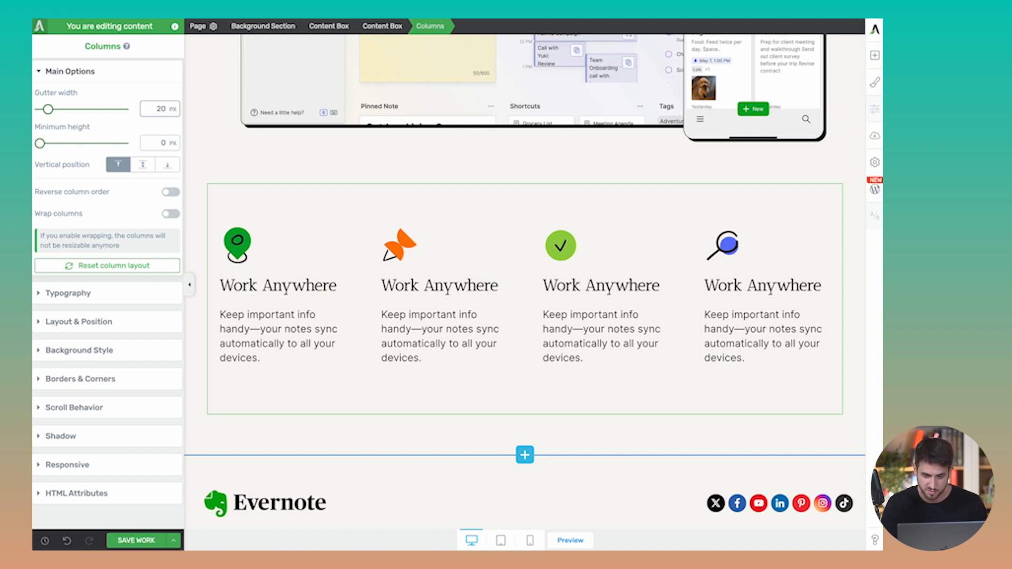
{"action": "left_click", "coordinate": [137, 541]}
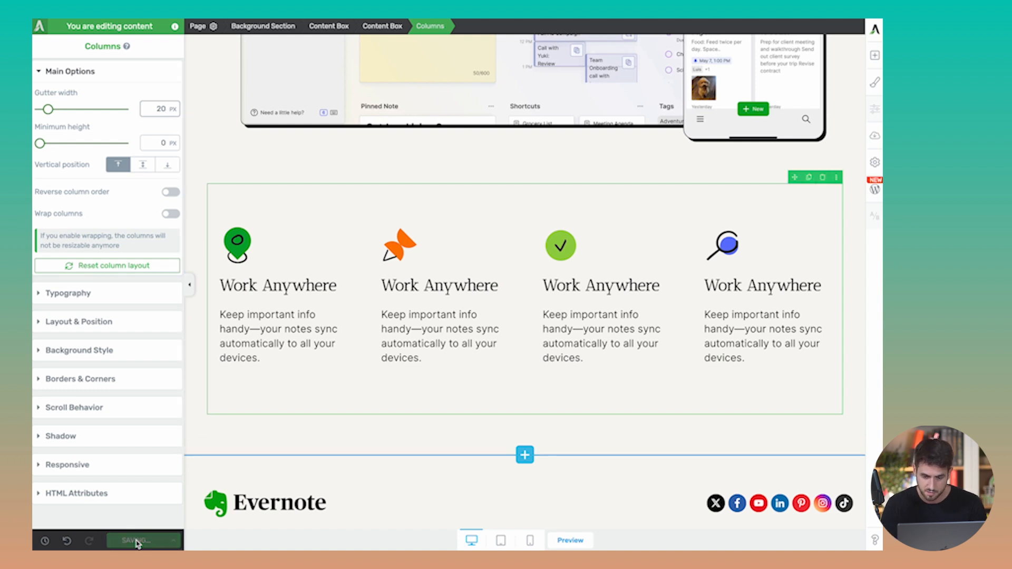
- Add a background section between the feature columns and the footer, and give it the background color #f8f6f2
{"action": "scroll", "coordinate": [360, 326], "scroll_direction": "up", "scroll_amount": 3}
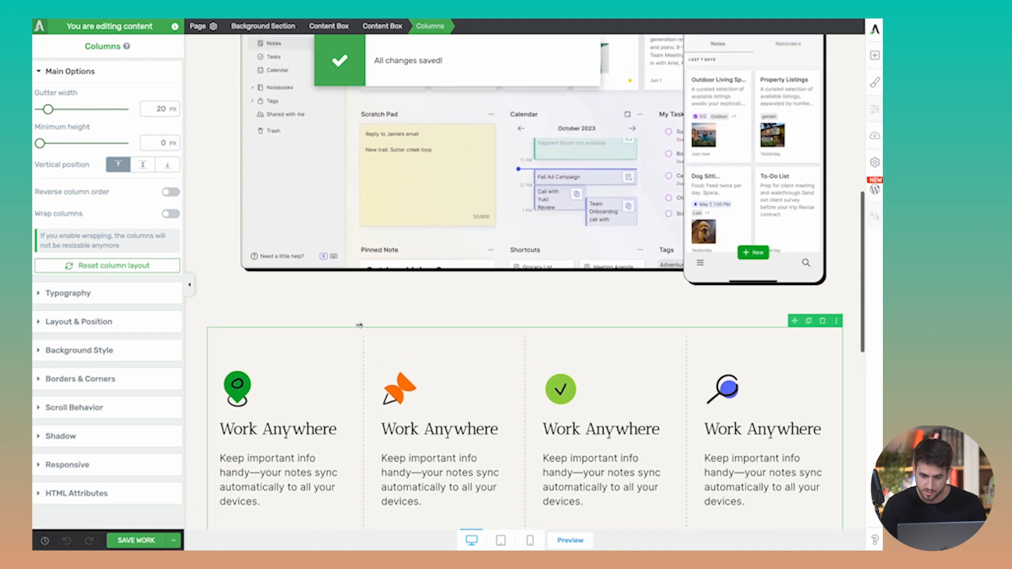
{"action": "scroll", "coordinate": [360, 326], "scroll_direction": "down", "scroll_amount": 4}
{"action": "scroll", "coordinate": [360, 325], "scroll_direction": "up", "scroll_amount": 1}
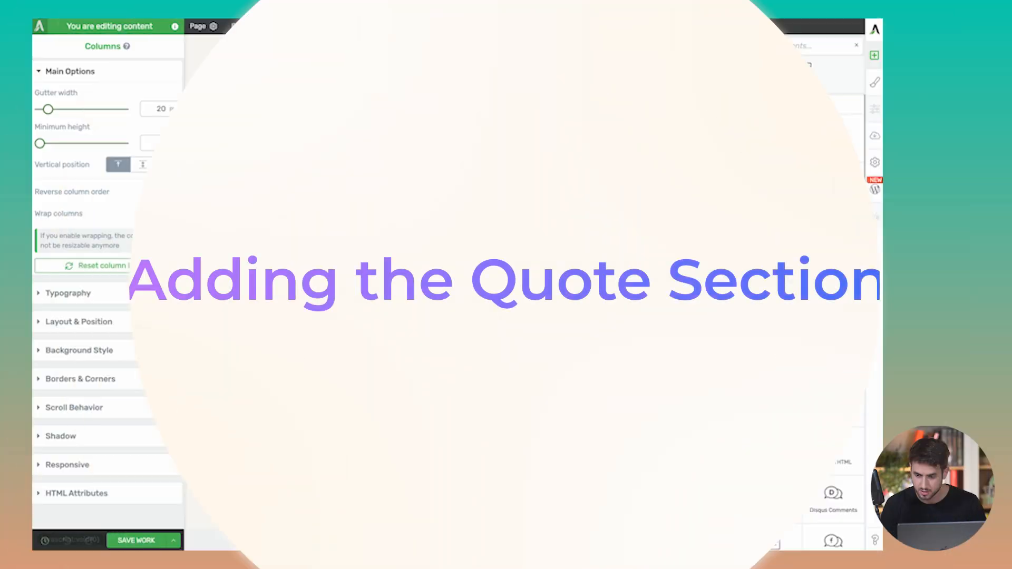
{"action": "left_click_drag", "start_coordinate": [773, 232], "coordinate": [590, 402]}
{"action": "left_click", "coordinate": [590, 402]}
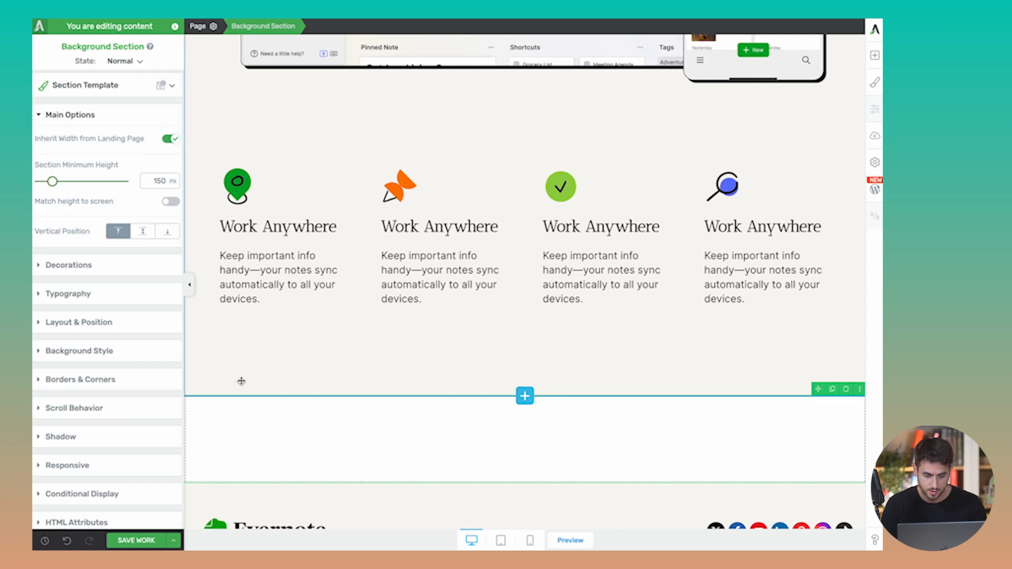
{"action": "left_click", "coordinate": [79, 352]}
{"action": "left_click", "coordinate": [43, 296]}
{"action": "left_click", "coordinate": [58, 448]}
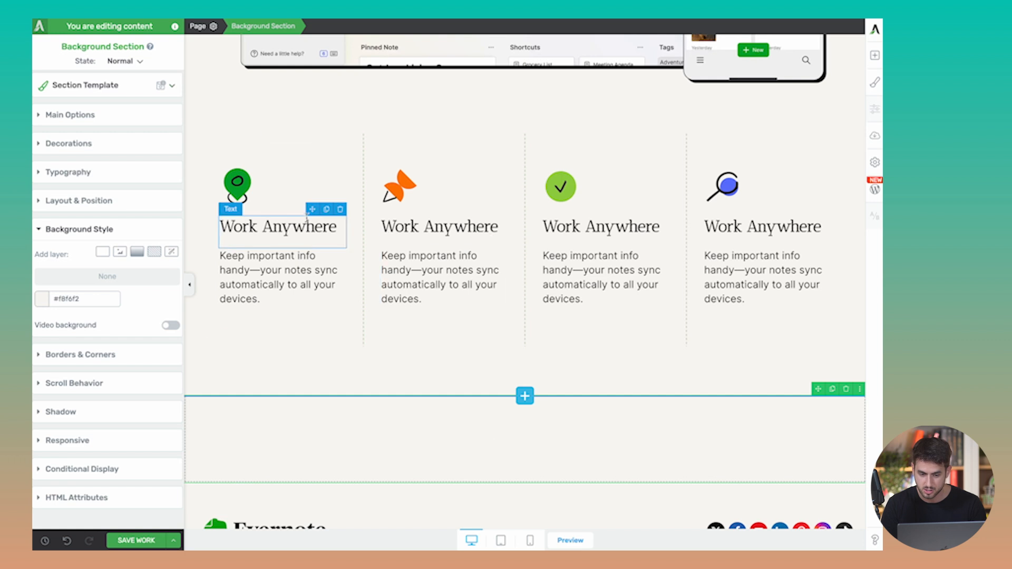
- Set the new background section's top padding to 60 px and its vertical position to center
{"action": "scroll", "coordinate": [453, 347], "scroll_direction": "down", "scroll_amount": 2}
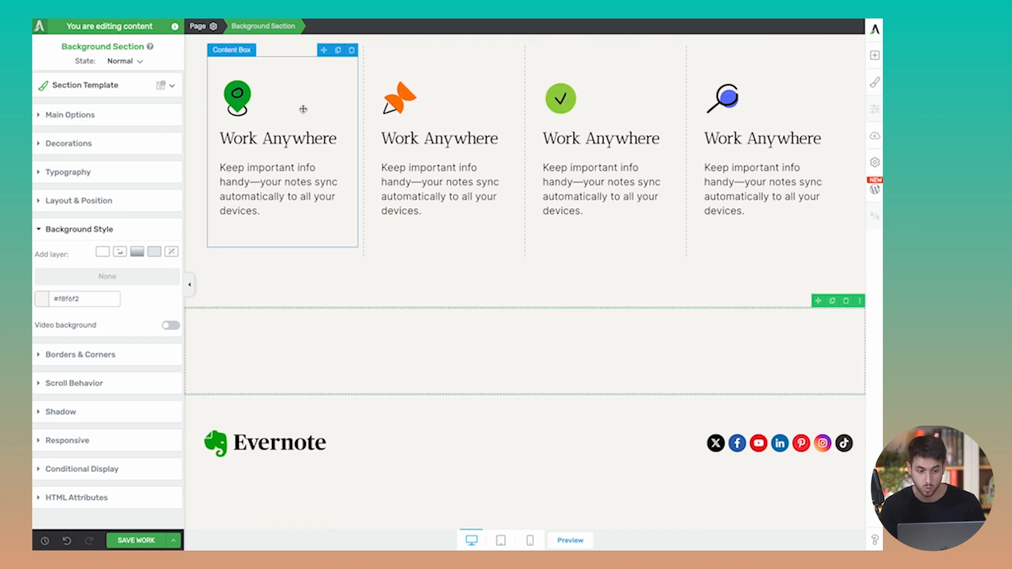
{"action": "left_click", "coordinate": [71, 203]}
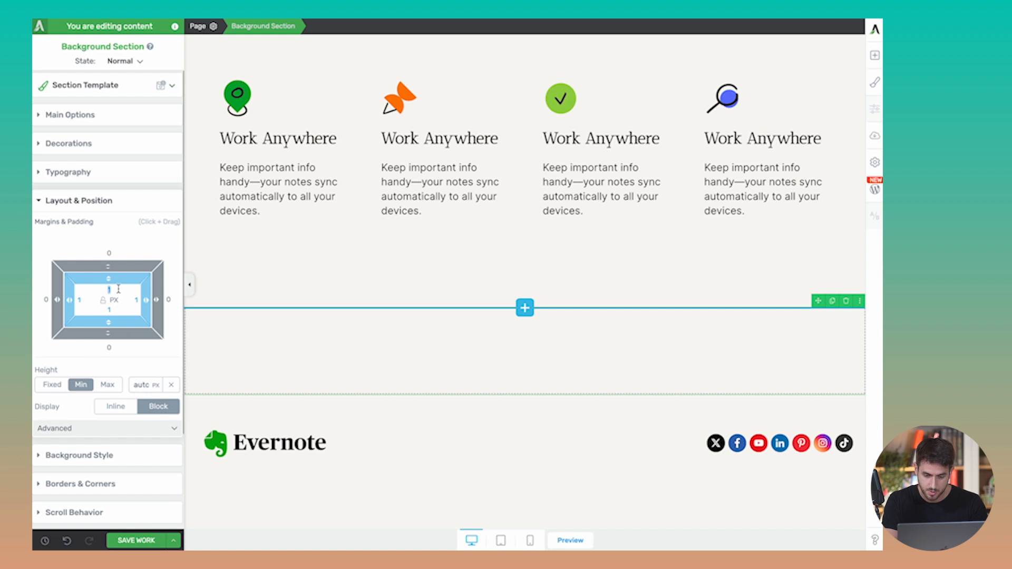
{"action": "type", "text": "60"}
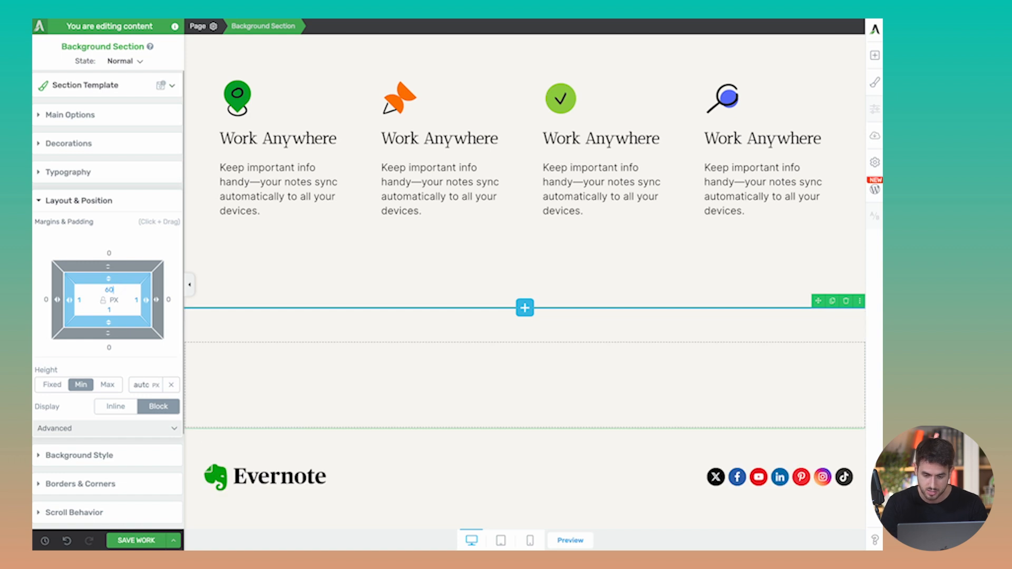
{"action": "left_click", "coordinate": [137, 116]}
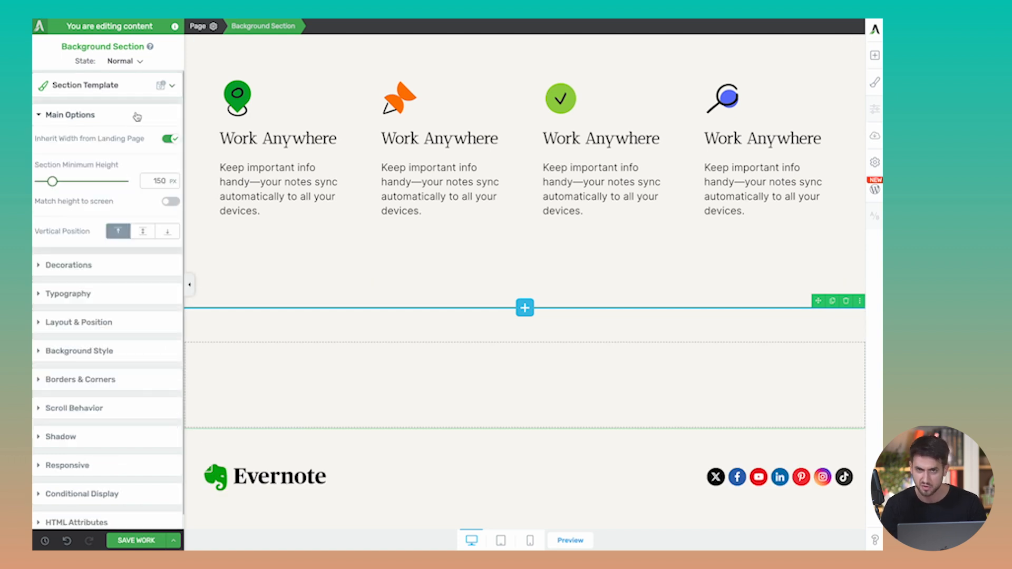
{"action": "left_click", "coordinate": [142, 231]}
- Add a content box inside the new background section above the footer
{"action": "scroll", "coordinate": [638, 274], "scroll_direction": "down", "scroll_amount": 2}
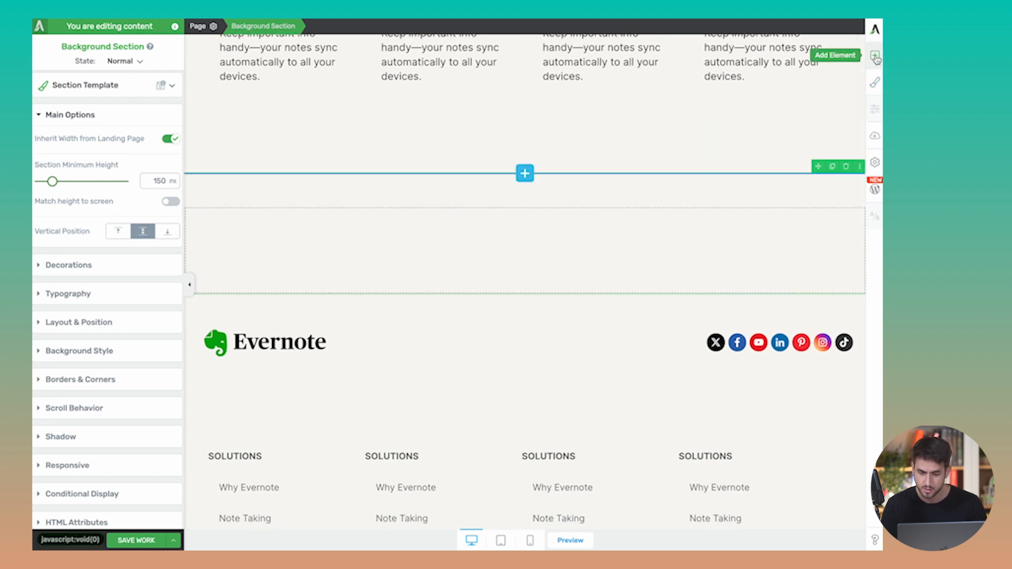
{"action": "left_click", "coordinate": [877, 57]}
{"action": "left_click_drag", "start_coordinate": [832, 227], "coordinate": [640, 276]}
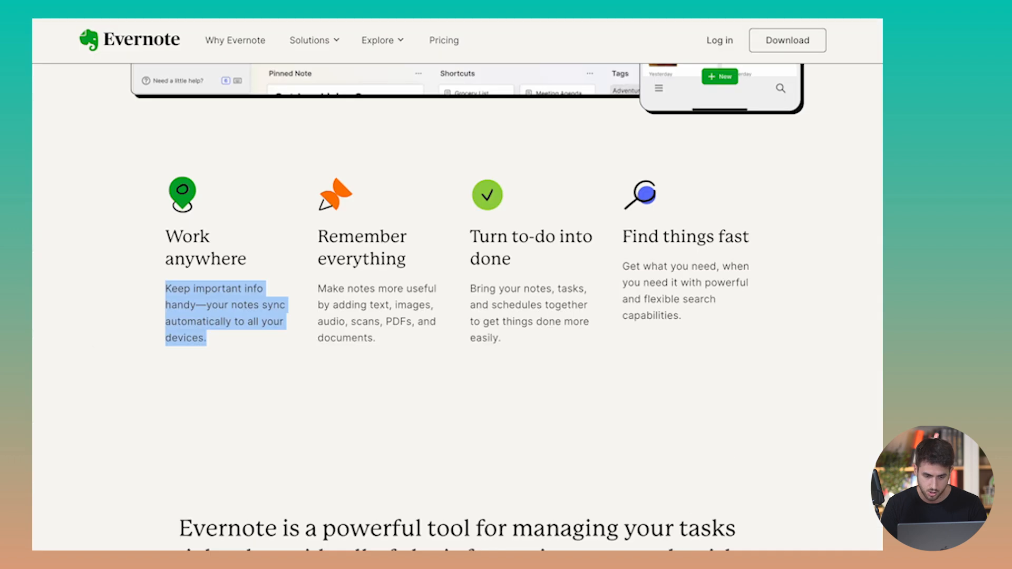
- Copy the quote starting "Evernote is a powerful tool for managing your tasks" from the original Evernote homepage
{"action": "scroll", "coordinate": [269, 318], "scroll_direction": "down", "scroll_amount": 4}
{"action": "scroll", "coordinate": [270, 319], "scroll_direction": "down", "scroll_amount": 3}
{"action": "left_click_drag", "start_coordinate": [525, 213], "coordinate": [180, 138]}
{"action": "key", "text": "ctrl+c"}
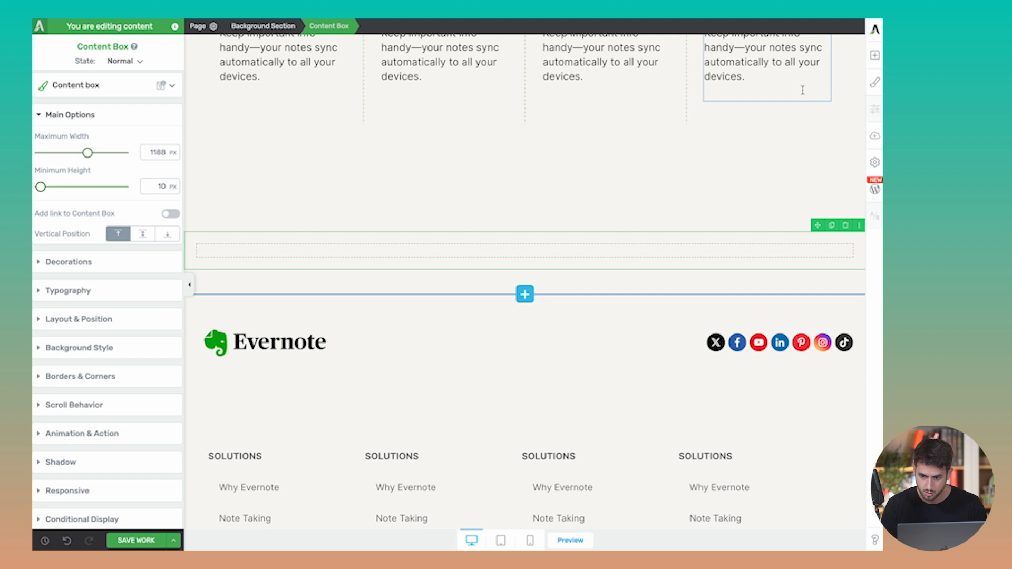
- Duplicate the first column's "Work Anywhere" heading and move the copy into the new section's empty content box
{"action": "left_click", "coordinate": [875, 54]}
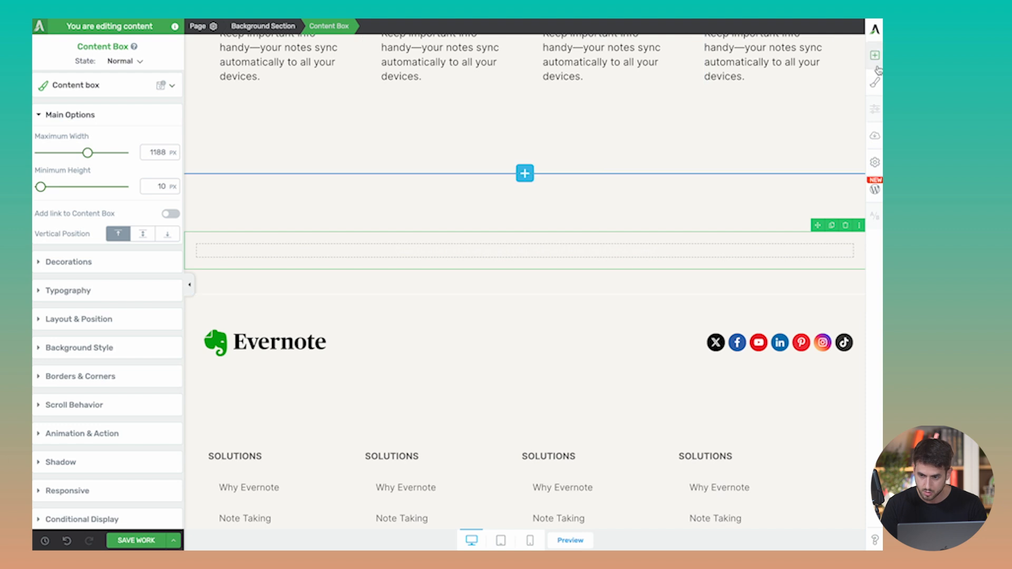
{"action": "scroll", "coordinate": [461, 264], "scroll_direction": "up", "scroll_amount": 7}
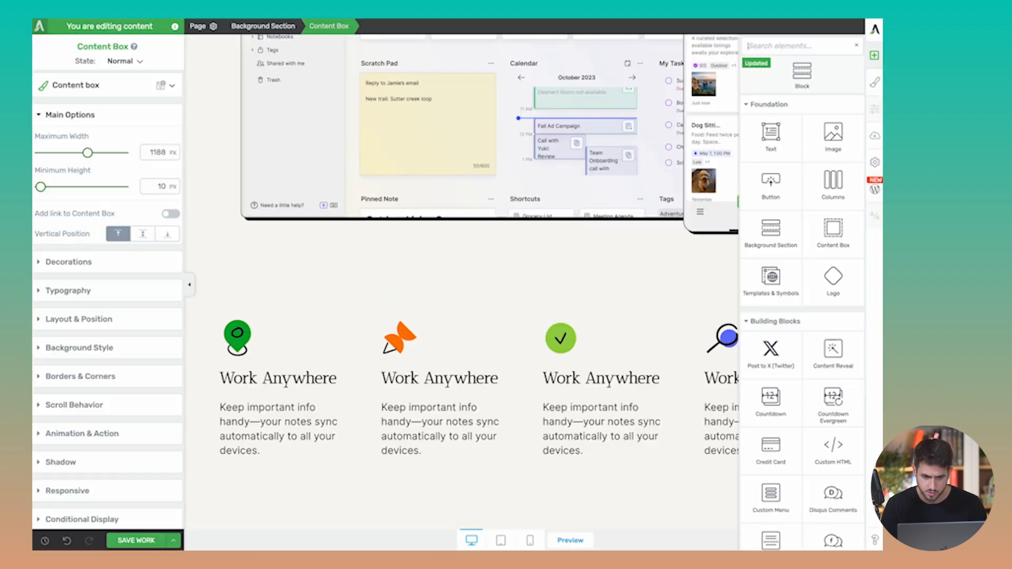
{"action": "scroll", "coordinate": [378, 304], "scroll_direction": "up", "scroll_amount": 8}
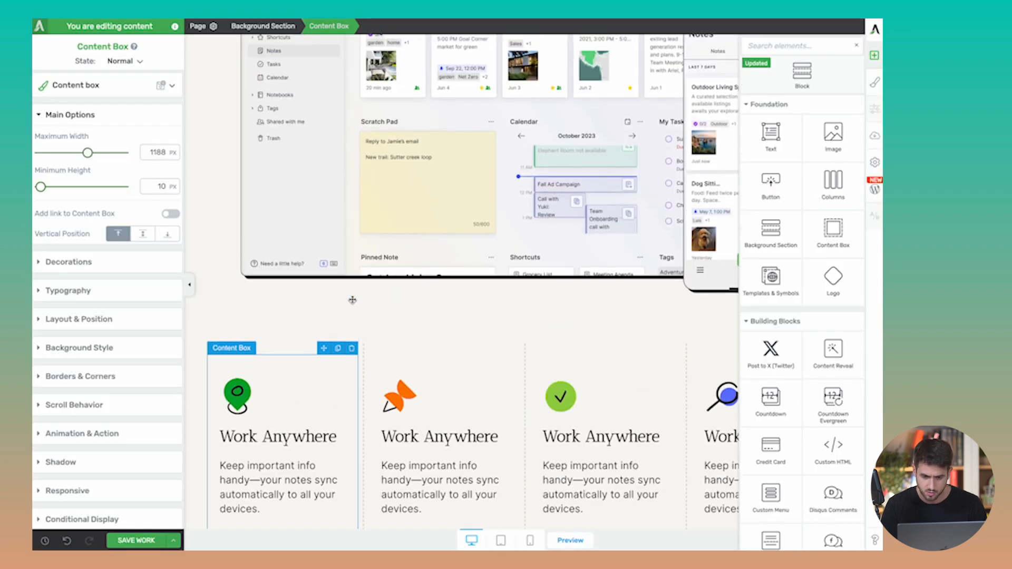
{"action": "scroll", "coordinate": [378, 304], "scroll_direction": "down", "scroll_amount": 6}
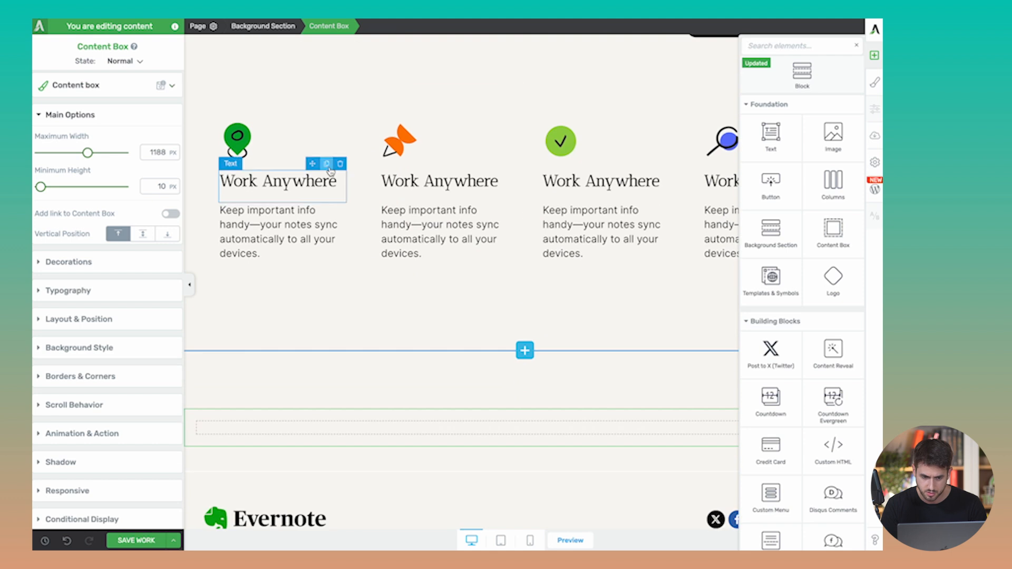
{"action": "left_click", "coordinate": [327, 167]}
{"action": "mouse_move", "coordinate": [312, 163]}
{"action": "left_mouse_down"}
{"action": "mouse_move", "coordinate": [463, 420]}
{"action": "mouse_move", "coordinate": [506, 464]}
{"action": "left_mouse_up"}
- Format the copied heading as a centered Heading 1 and replace its text with the copied Evernote quote
{"action": "key", "text": "ctrl+a"}
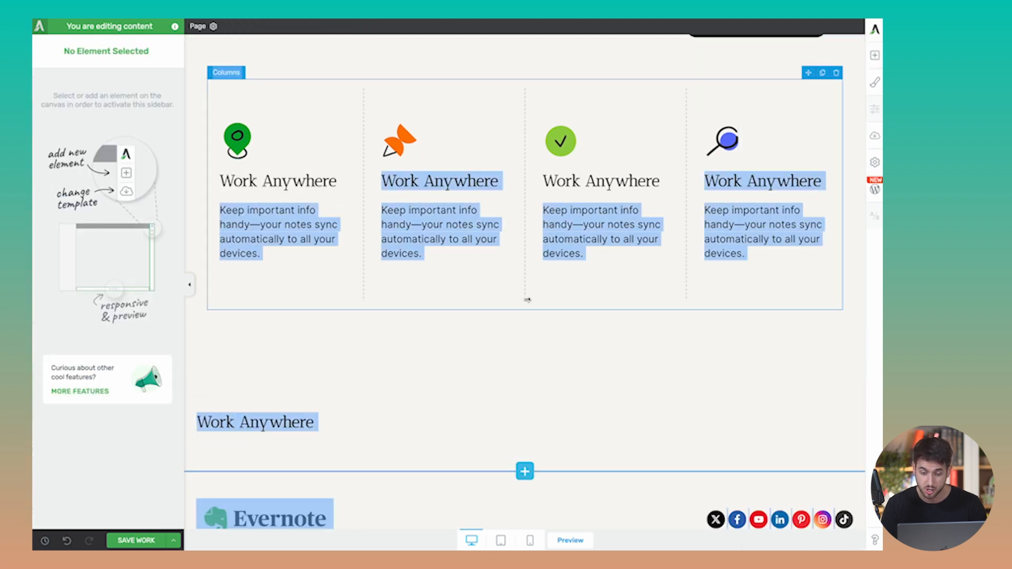
{"action": "left_click", "coordinate": [378, 440]}
{"action": "key", "text": "ctrl+a"}
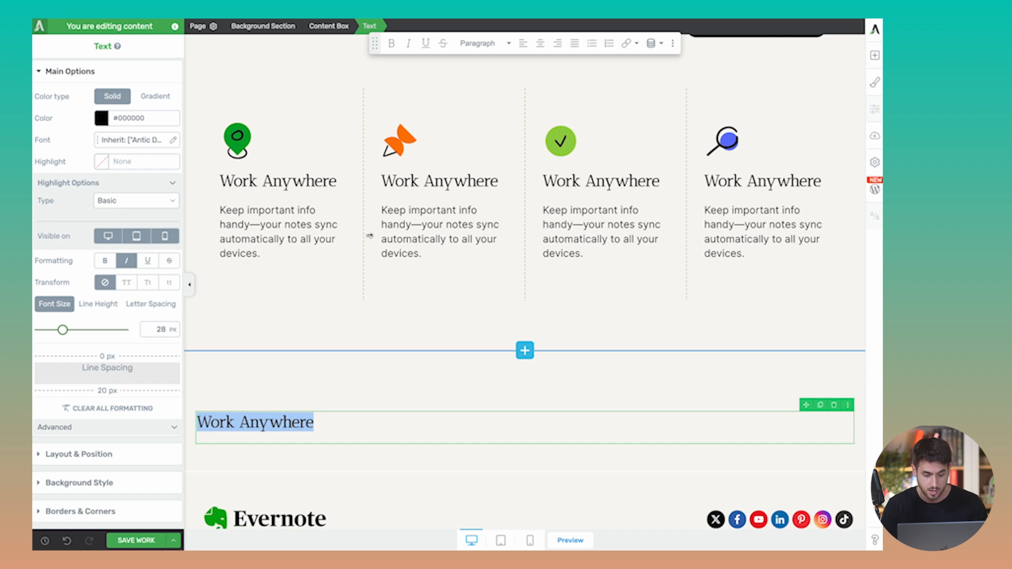
{"action": "scroll", "coordinate": [369, 234], "scroll_direction": "down", "scroll_amount": 1}
{"action": "left_click", "coordinate": [541, 43]}
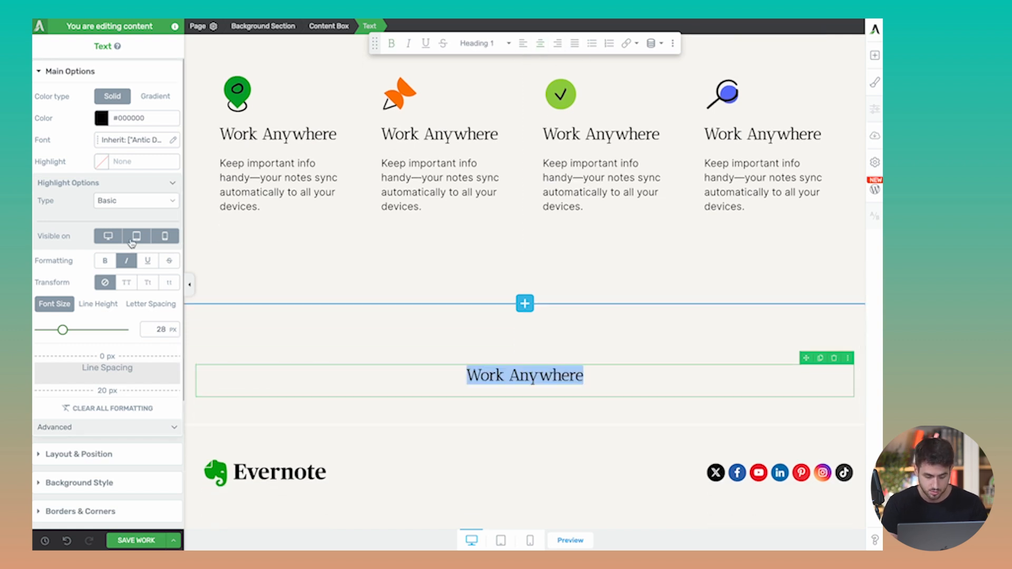
{"action": "key", "text": "ctrl+v"}
{"action": "key", "text": "ctrl+a"}
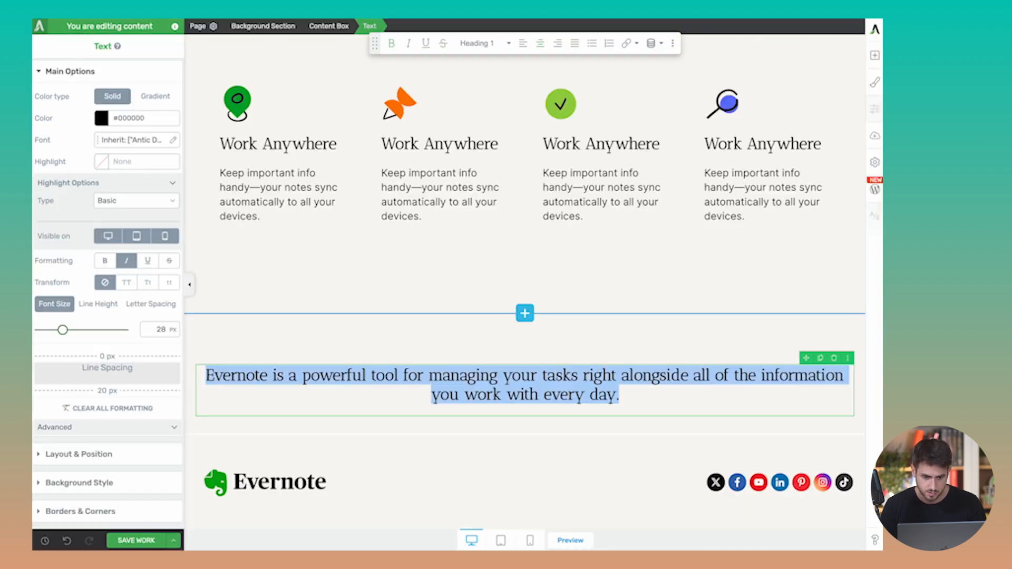
- Reduce the maximum width of the quote's content box to 904 px
{"action": "left_click", "coordinate": [304, 362]}
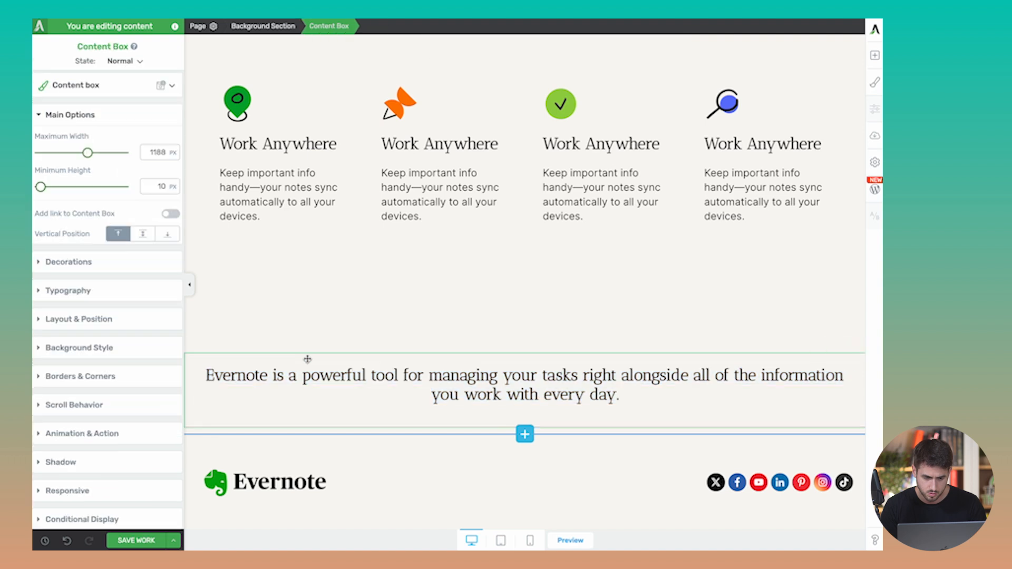
{"action": "left_click", "coordinate": [86, 319]}
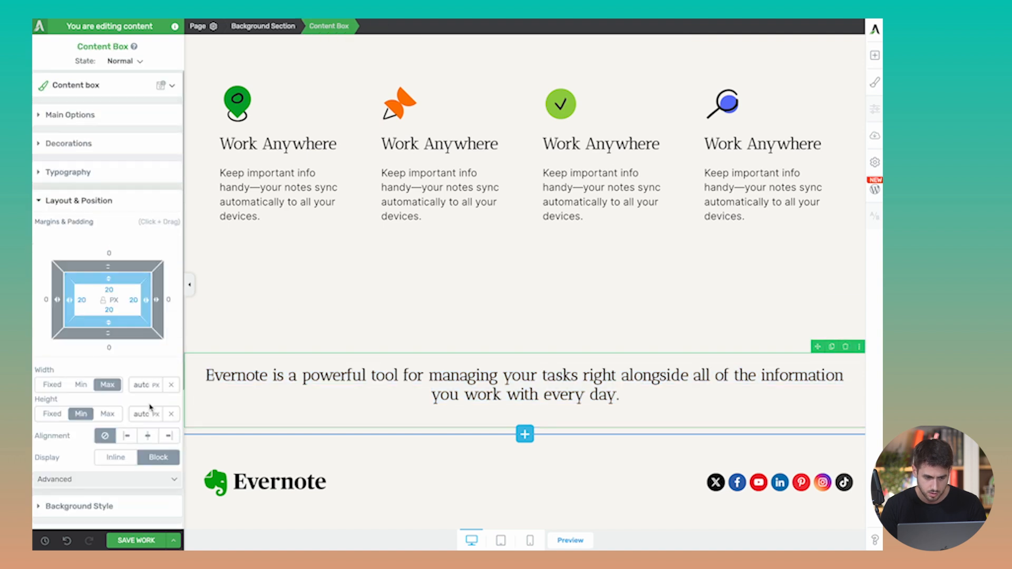
{"action": "left_click", "coordinate": [115, 122]}
{"action": "left_click_drag", "start_coordinate": [88, 153], "coordinate": [75, 152]}
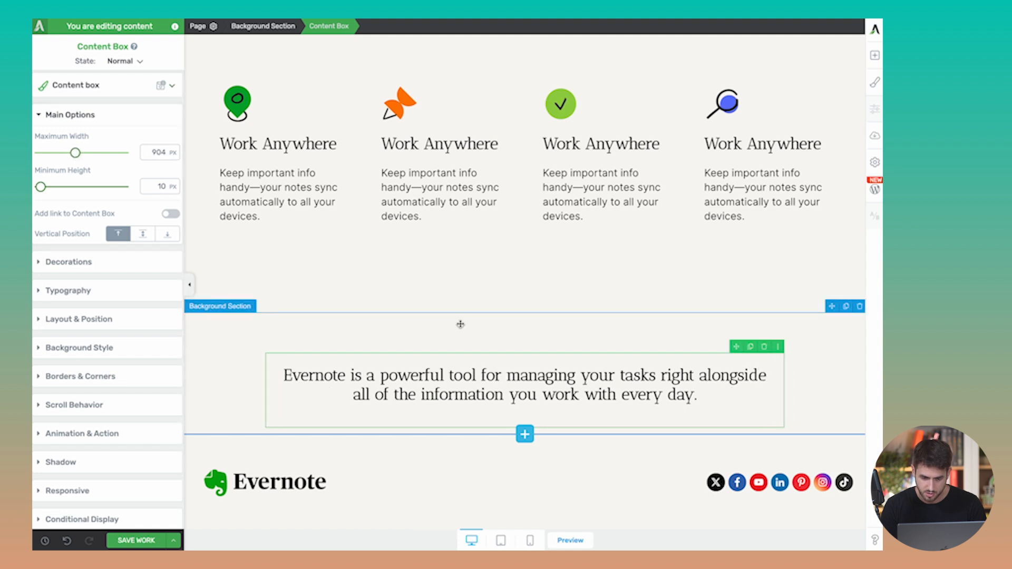
- Set the quote text's font size to 34 px
{"action": "triple_click", "coordinate": [452, 378]}
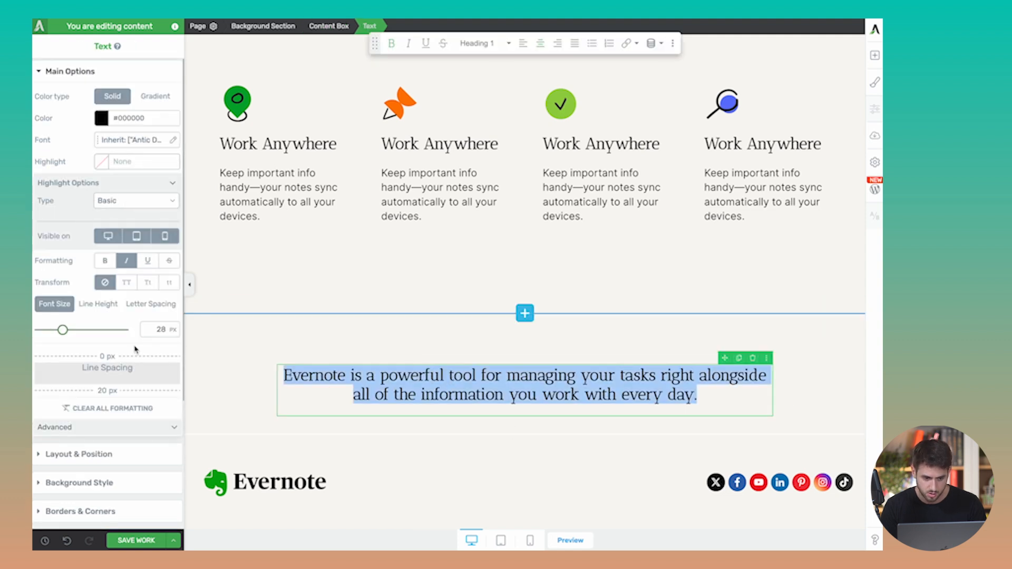
{"action": "double_click", "coordinate": [147, 328]}
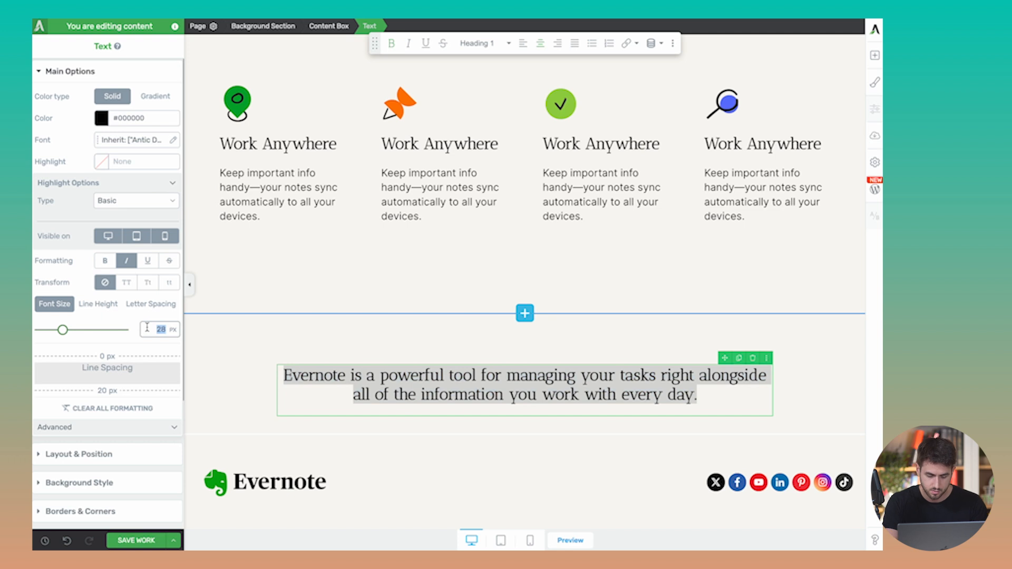
{"action": "type", "text": "34"}
- Duplicate the third column's description paragraph and move the copy below the quote
{"action": "scroll", "coordinate": [517, 361], "scroll_direction": "down", "scroll_amount": 3}
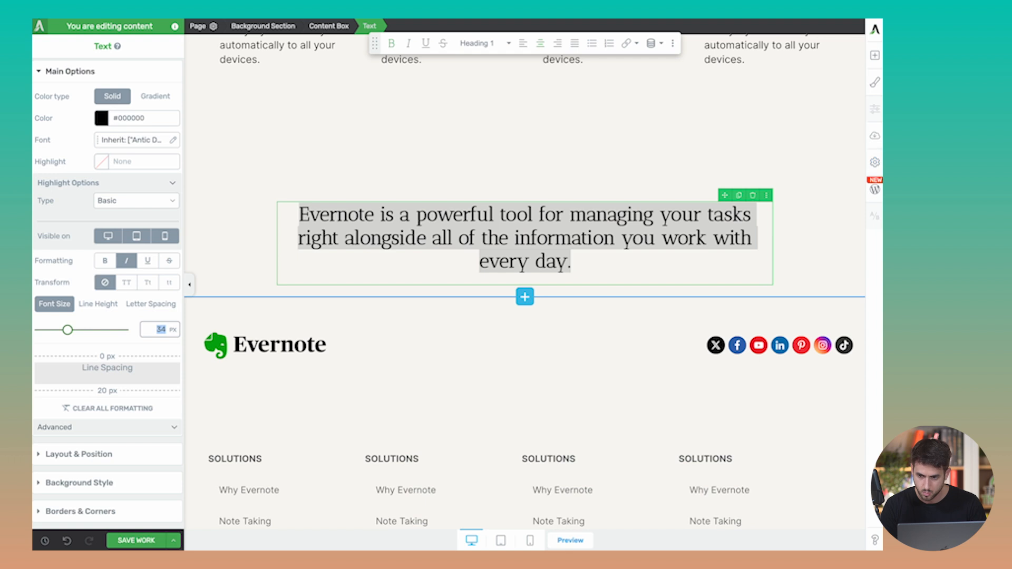
{"action": "left_click", "coordinate": [874, 55]}
{"action": "scroll", "coordinate": [527, 237], "scroll_direction": "up", "scroll_amount": 2}
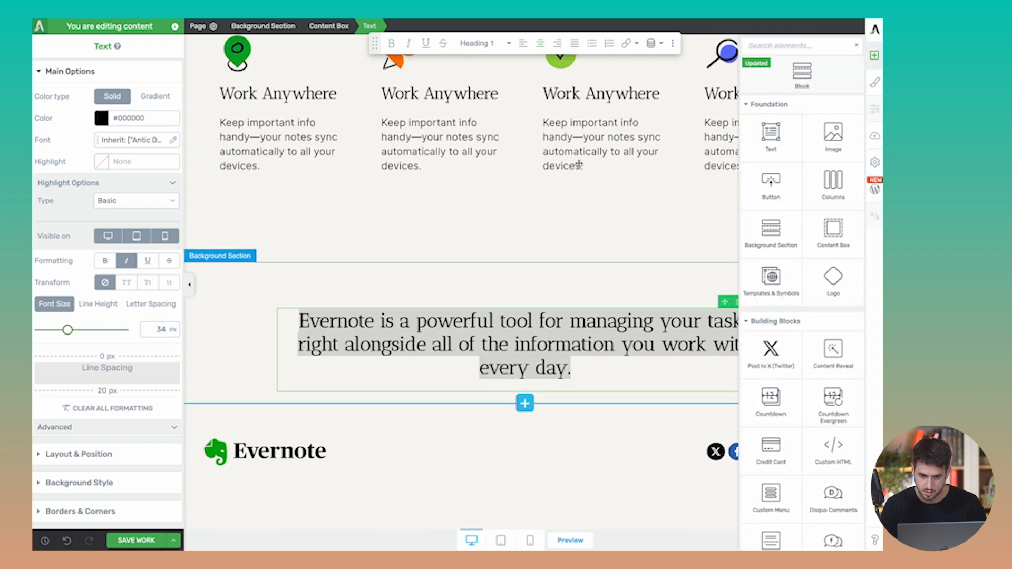
{"action": "left_click", "coordinate": [639, 120]}
{"action": "left_click", "coordinate": [637, 108]}
{"action": "left_click_drag", "start_coordinate": [622, 185], "coordinate": [535, 444]}
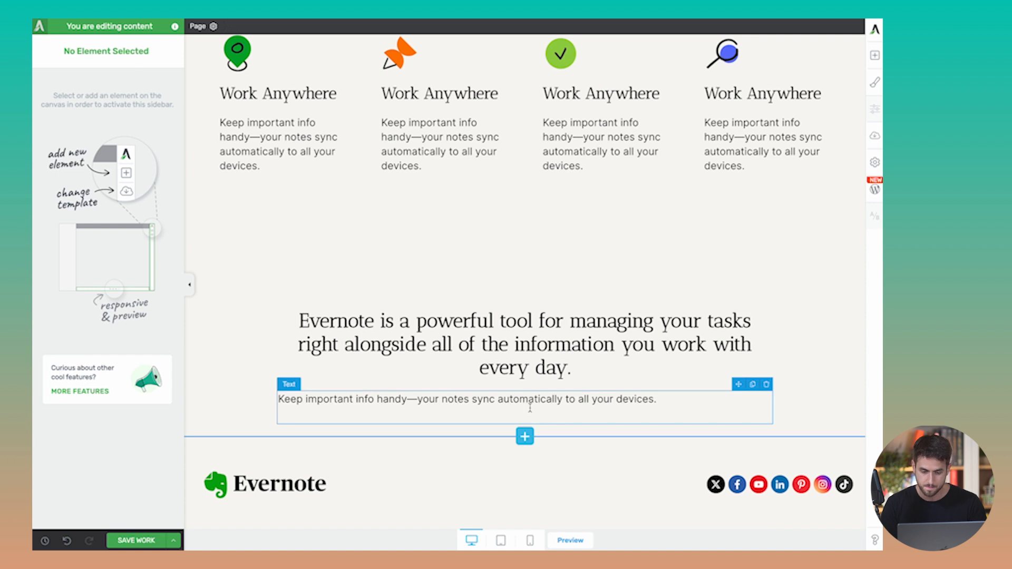
- Replace the paragraph text below the quote with "FORBES" and select the whole new text
{"action": "triple_click", "coordinate": [530, 402]}
{"action": "type", "text": "FORBES"}
{"action": "key", "text": "ctrl+a"}
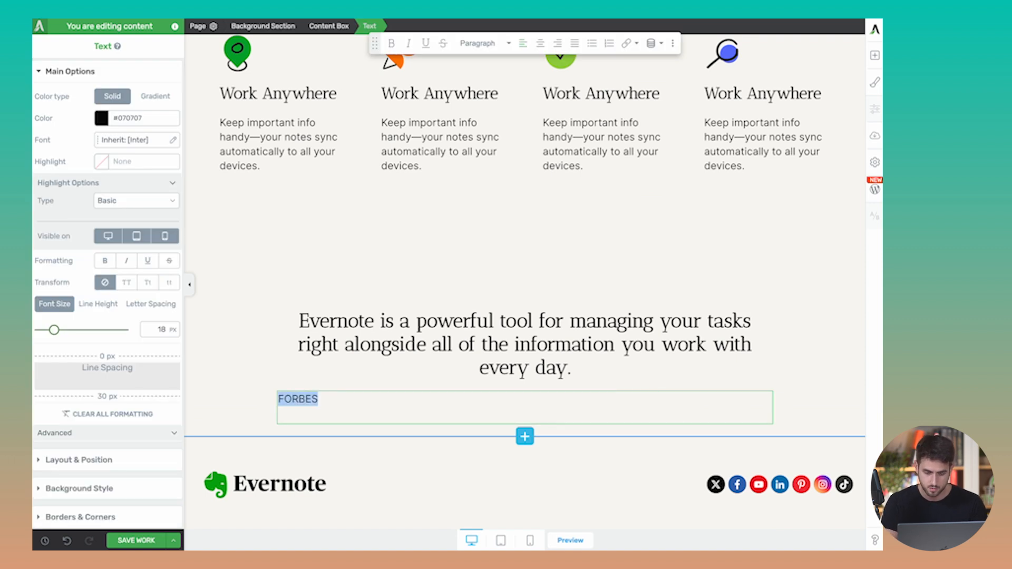
- Format the FORBES line below the quote as centered bold Inter text, weight 700, with 0 px spacing below it
{"action": "left_click", "coordinate": [540, 44]}
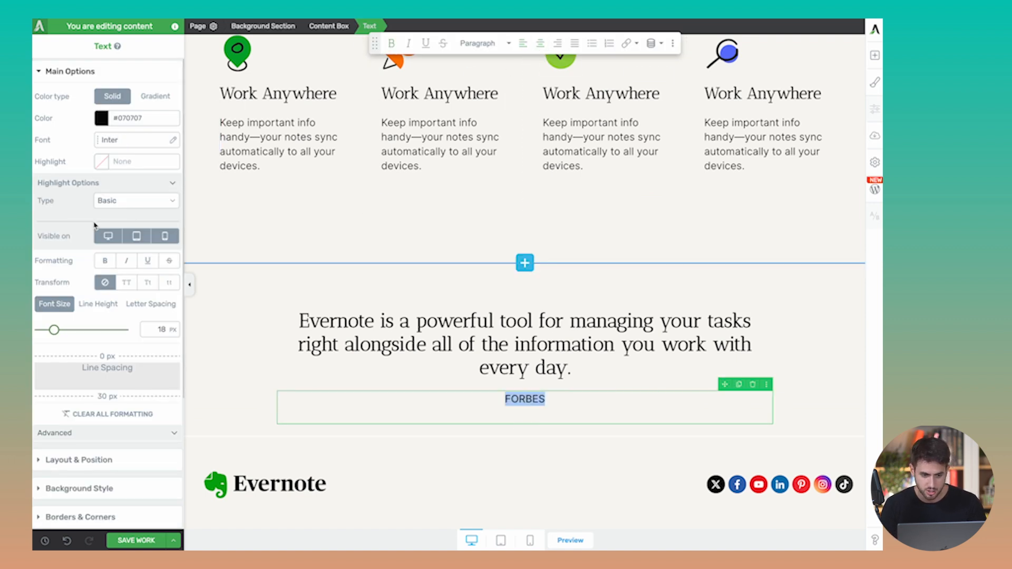
{"action": "left_click", "coordinate": [137, 141]}
{"action": "left_click", "coordinate": [96, 267]}
{"action": "left_click", "coordinate": [95, 288]}
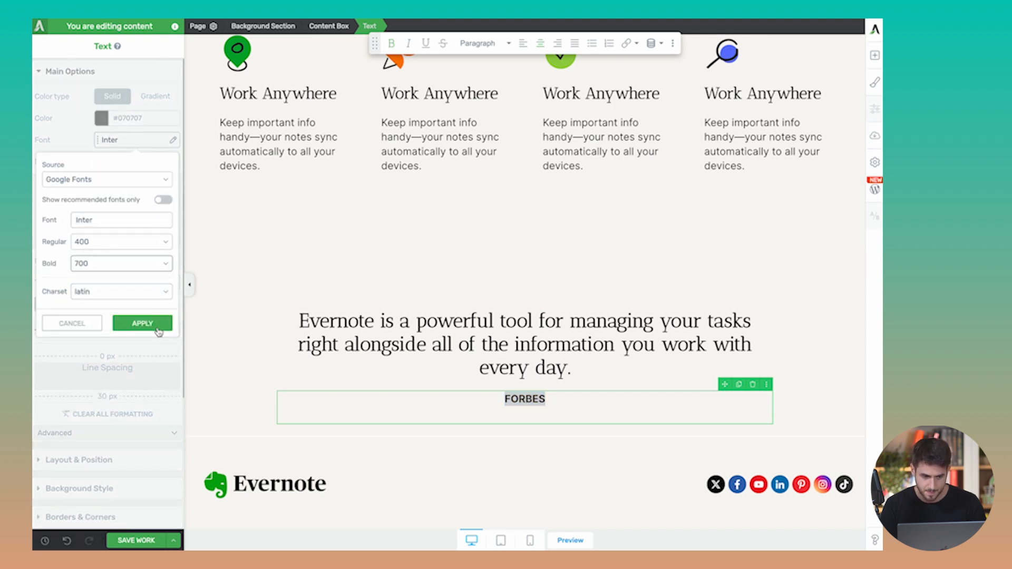
{"action": "left_click", "coordinate": [142, 323]}
{"action": "left_click_drag", "start_coordinate": [110, 396], "coordinate": [117, 345]}
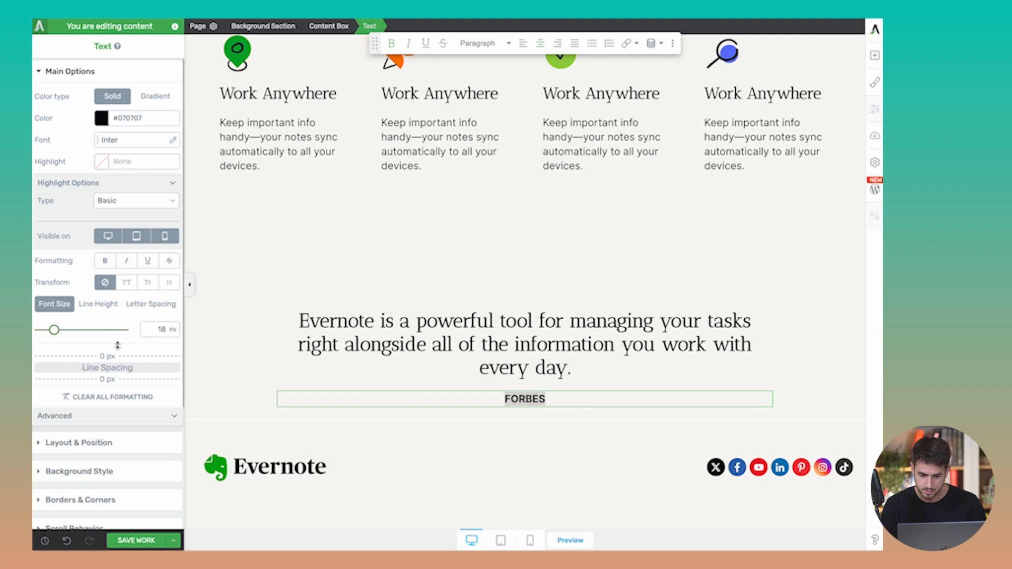
{"action": "left_click", "coordinate": [247, 362]}
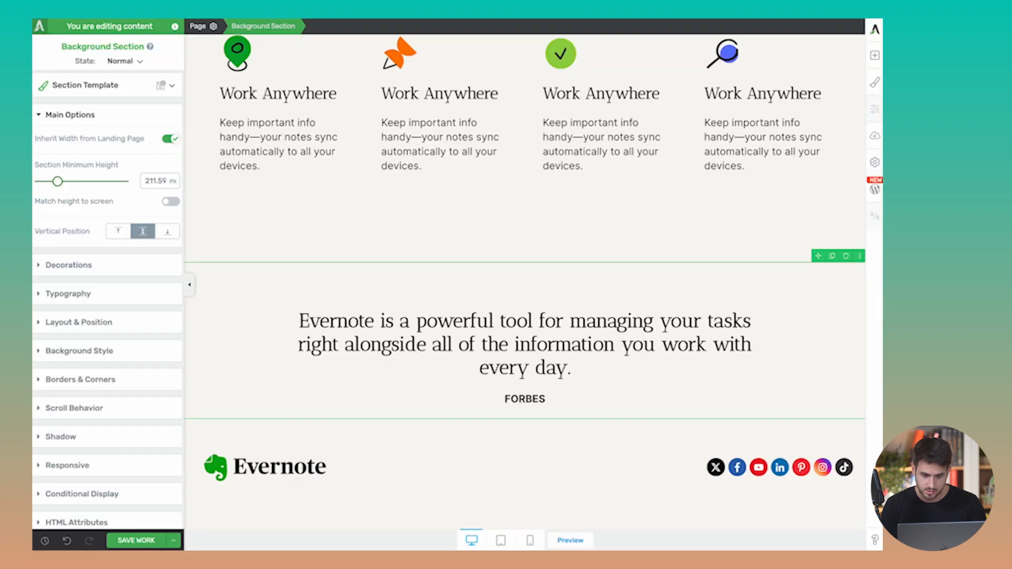
- Insert an Image Gallery element into the quote's content box, directly below the FORBES line
{"action": "scroll", "coordinate": [470, 291], "scroll_direction": "down", "scroll_amount": 2}
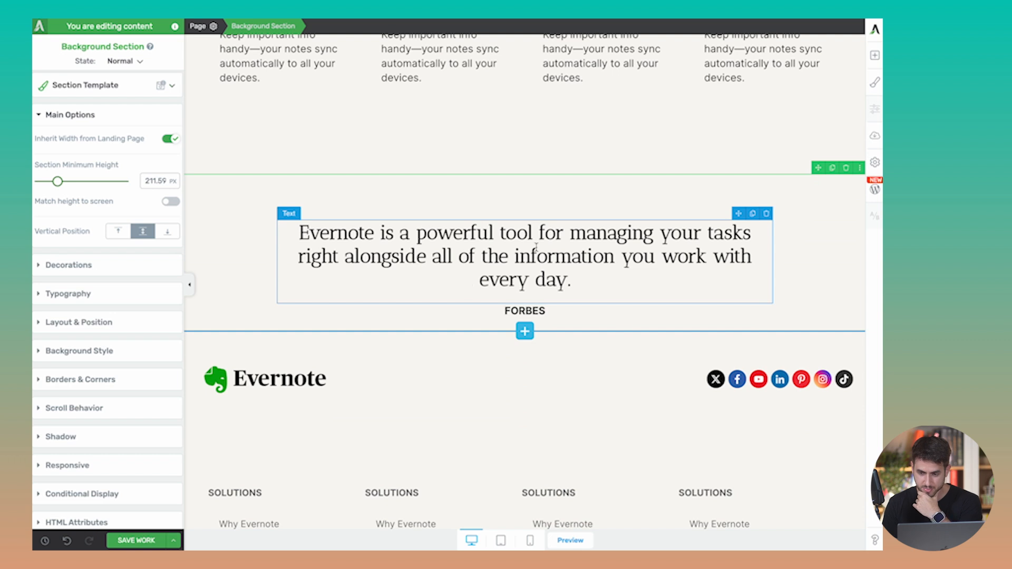
{"action": "left_click", "coordinate": [874, 59]}
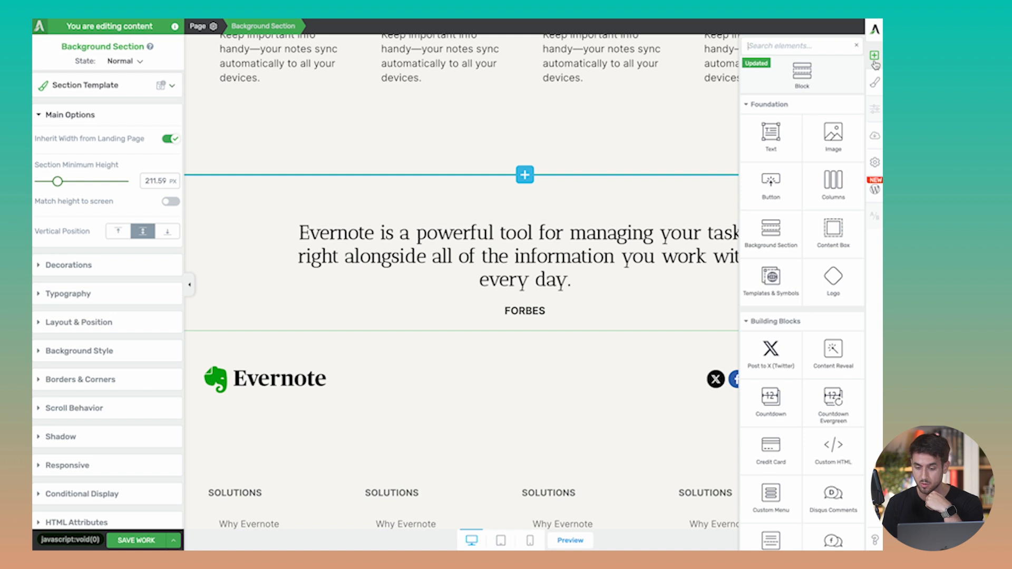
{"action": "type", "text": "image"}
{"action": "left_click_drag", "start_coordinate": [771, 167], "coordinate": [656, 224]}
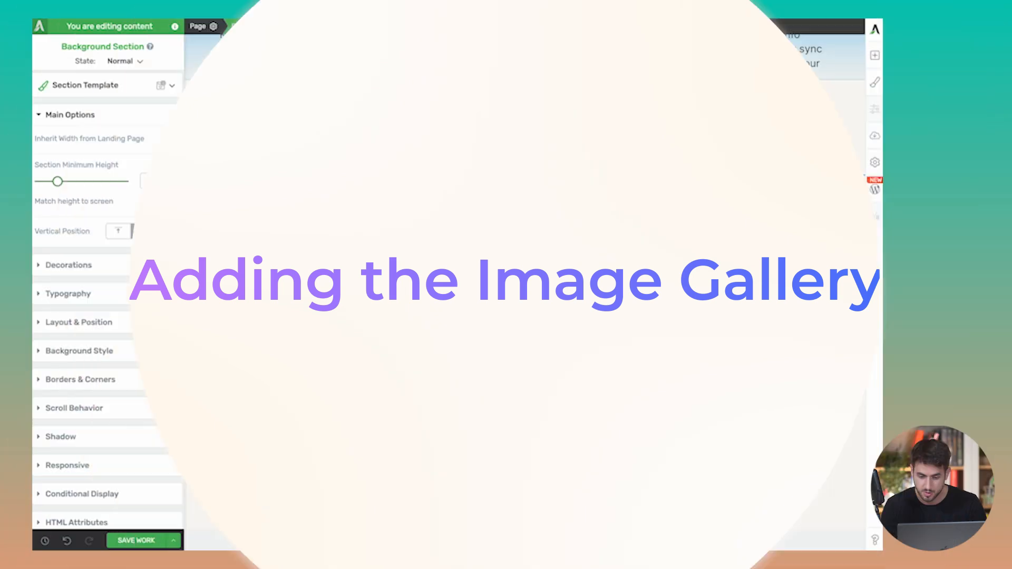
{"action": "left_click_drag", "start_coordinate": [468, 317], "coordinate": [476, 343]}
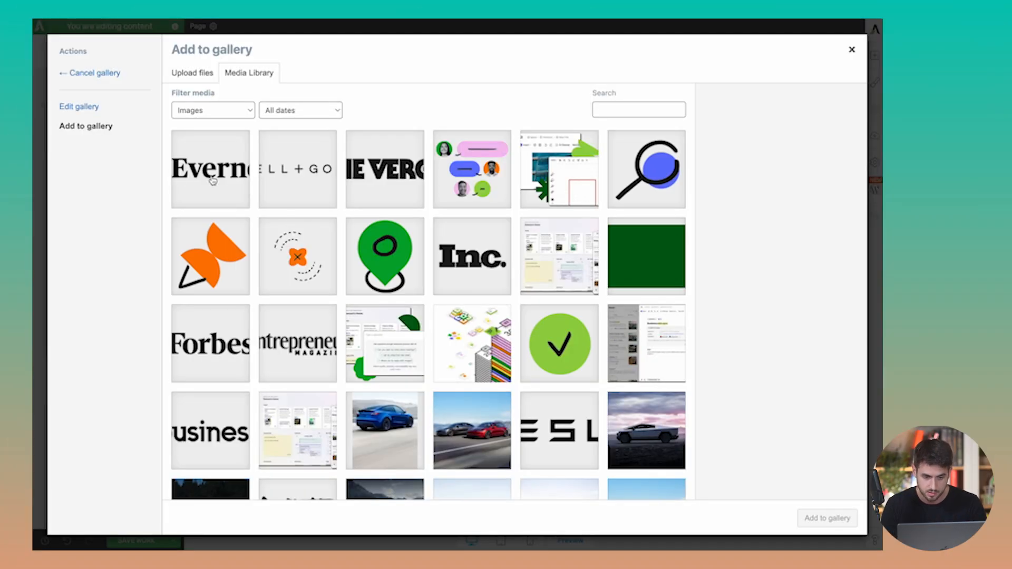
- Fill the gallery with the Well+Good, The Verge, Inc., Forbes, Entrepreneur Magazine and business.com logos from the media library
{"action": "left_click", "coordinate": [303, 177]}
{"action": "left_click", "coordinate": [380, 179]}
{"action": "left_click", "coordinate": [459, 255]}
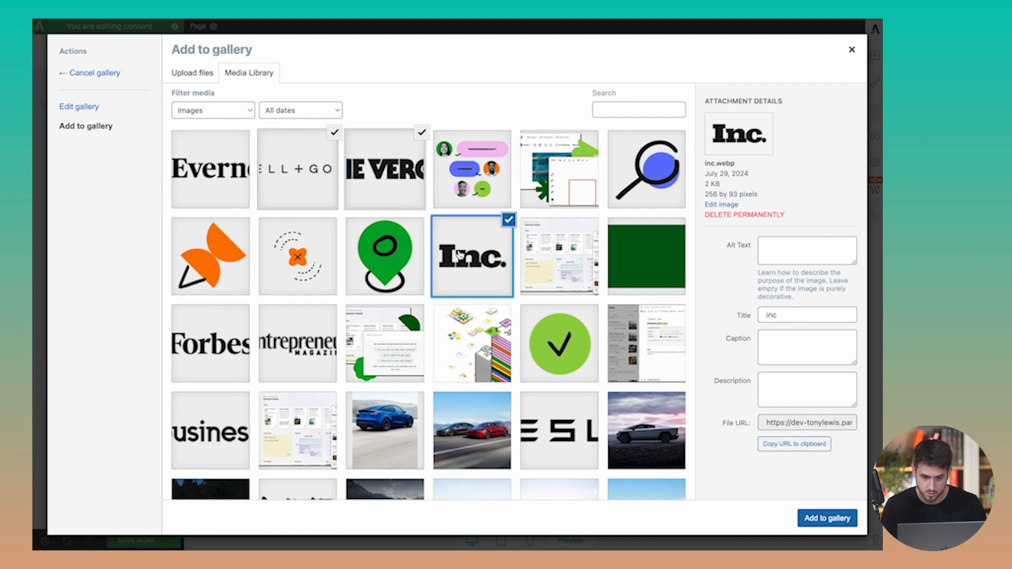
{"action": "left_click", "coordinate": [226, 363]}
{"action": "left_click", "coordinate": [293, 359]}
{"action": "left_click", "coordinate": [228, 434]}
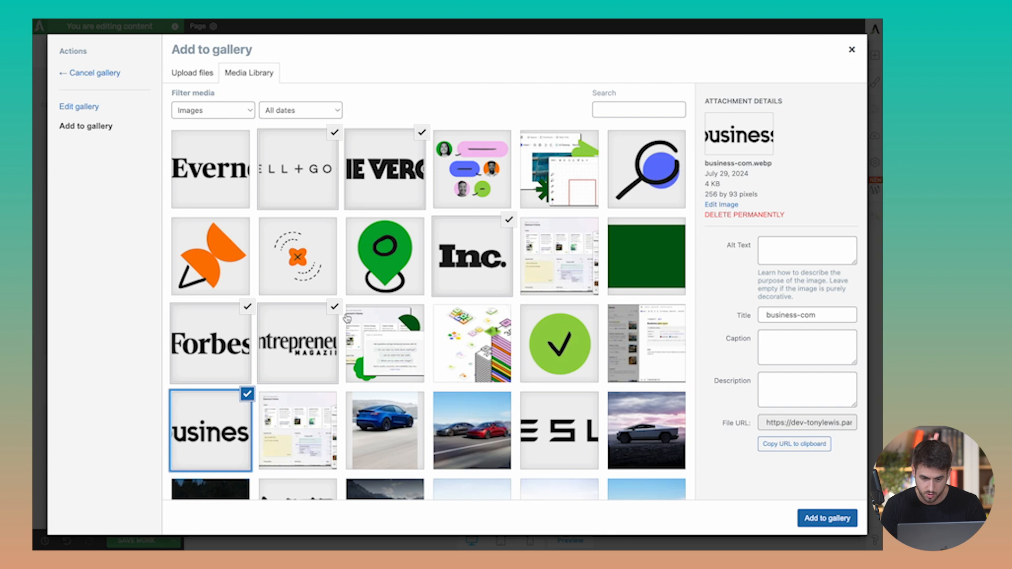
{"action": "left_click", "coordinate": [836, 519]}
{"action": "left_click", "coordinate": [843, 521]}
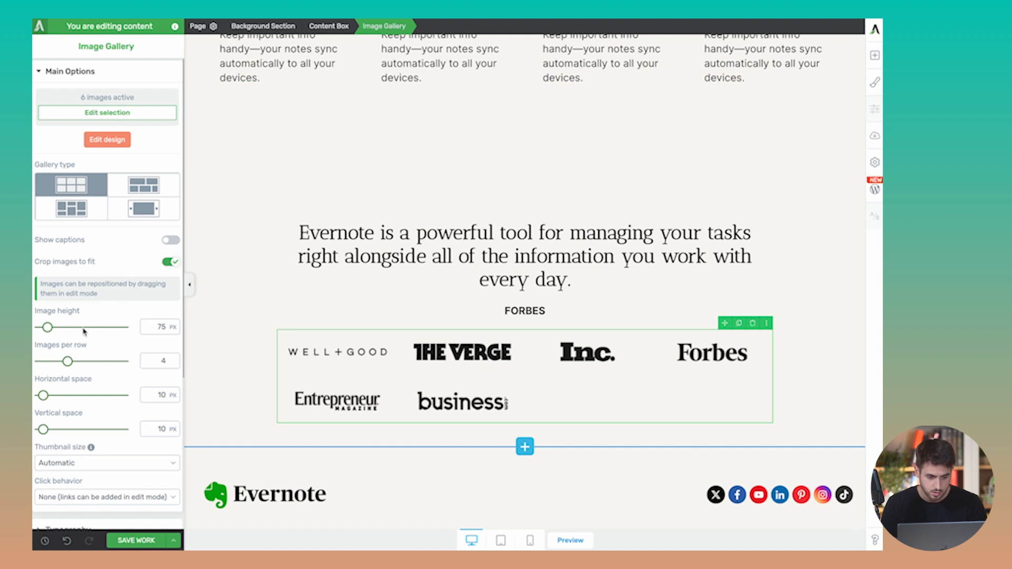
- Configure the logo gallery for Large thumbnails and 6 images per row, without cropping the images to fit
{"action": "scroll", "coordinate": [163, 400], "scroll_direction": "down", "scroll_amount": 3}
{"action": "left_click", "coordinate": [153, 387]}
{"action": "left_click", "coordinate": [110, 407]}
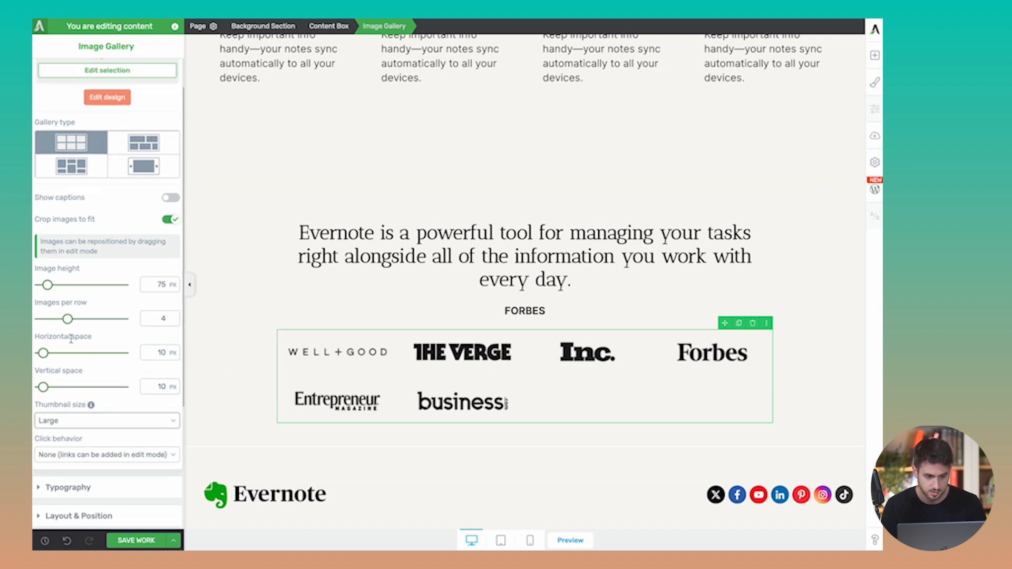
{"action": "left_click_drag", "start_coordinate": [67, 319], "coordinate": [86, 320]}
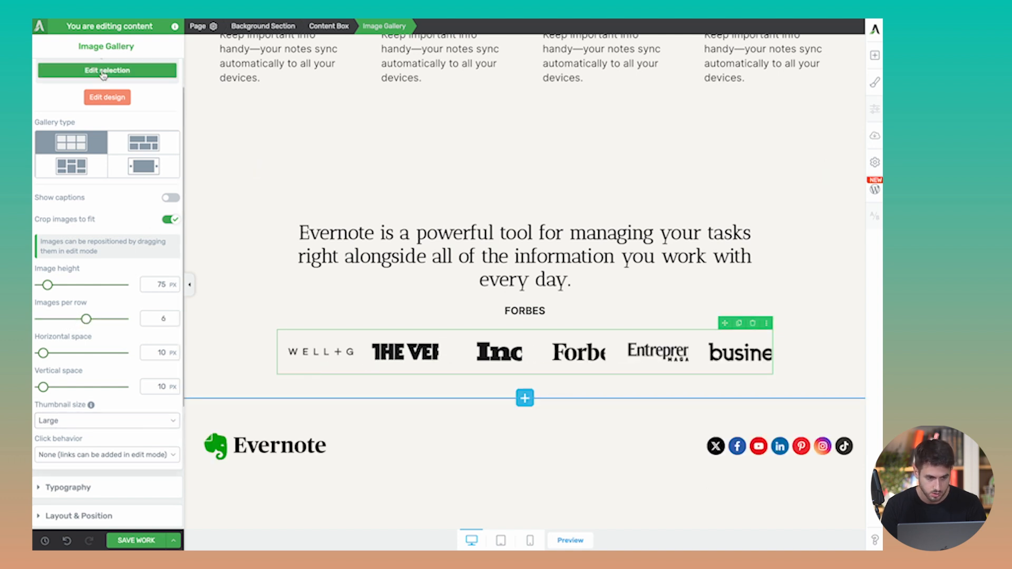
{"action": "left_click", "coordinate": [167, 220]}
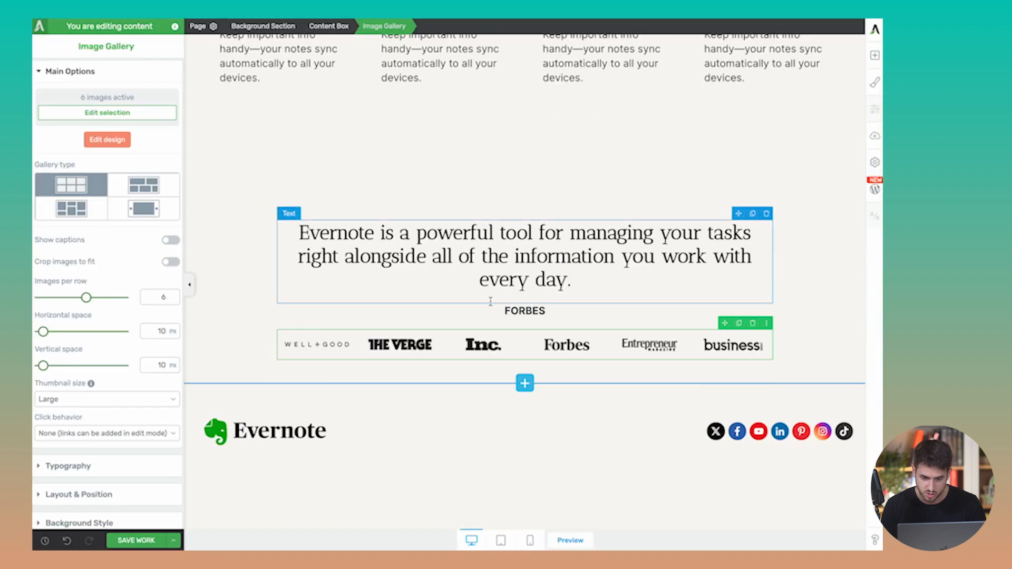
- Set the logo gallery's top margin to 120 px to separate it from the FORBES line
{"action": "left_click", "coordinate": [467, 315]}
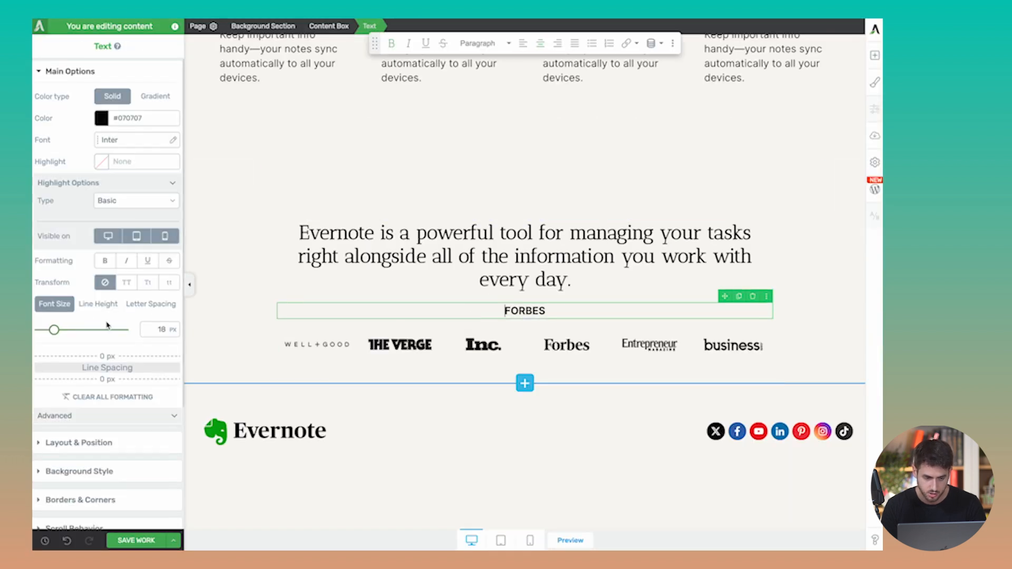
{"action": "left_click", "coordinate": [309, 352]}
{"action": "scroll", "coordinate": [81, 427], "scroll_direction": "down", "scroll_amount": 3}
{"action": "scroll", "coordinate": [80, 427], "scroll_direction": "down", "scroll_amount": 1}
{"action": "left_click", "coordinate": [104, 340]}
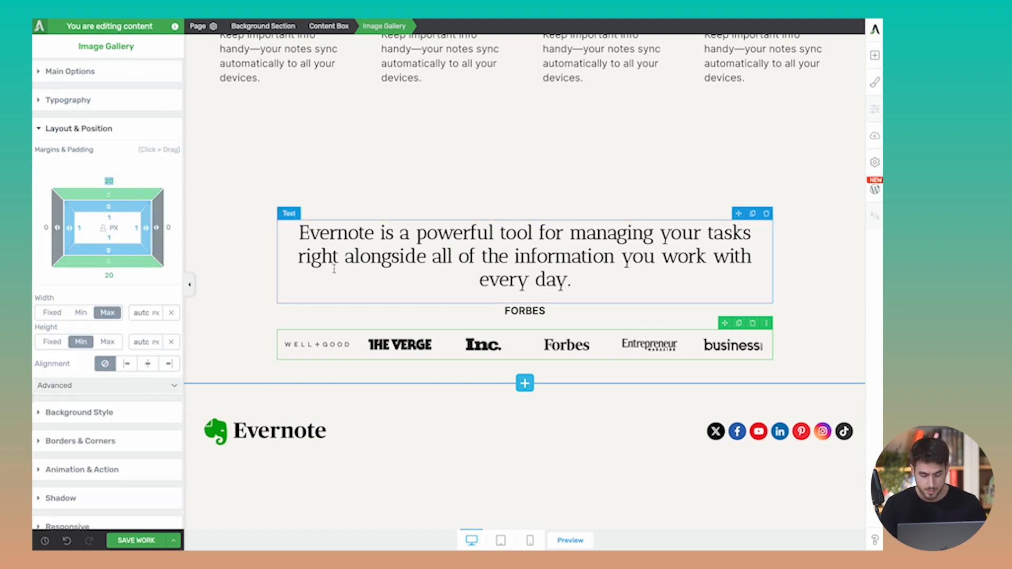
{"action": "mouse_move", "coordinate": [275, 324]}
{"action": "left_mouse_down"}
{"action": "mouse_move", "coordinate": [253, 358]}
{"action": "mouse_move", "coordinate": [283, 371]}
{"action": "left_mouse_up"}
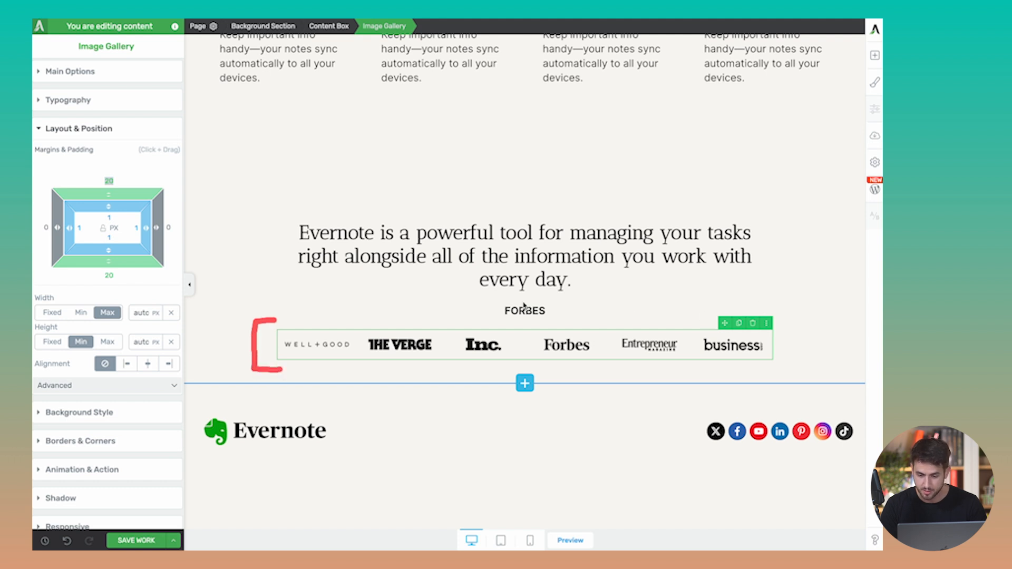
{"action": "mouse_move", "coordinate": [553, 297]}
{"action": "left_mouse_down"}
{"action": "mouse_move", "coordinate": [562, 323]}
{"action": "mouse_move", "coordinate": [536, 328]}
{"action": "left_mouse_up"}
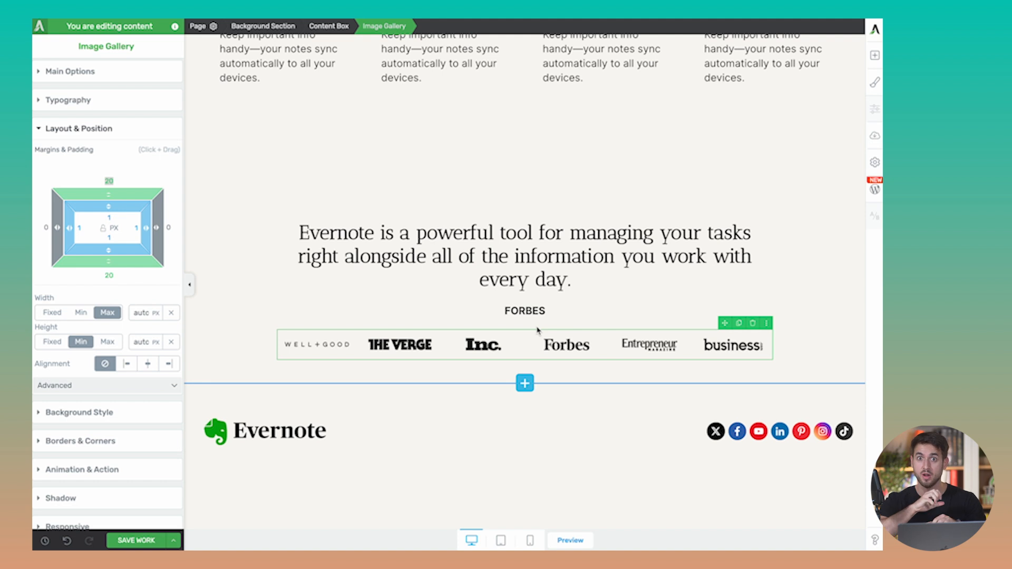
{"action": "left_click", "coordinate": [106, 180]}
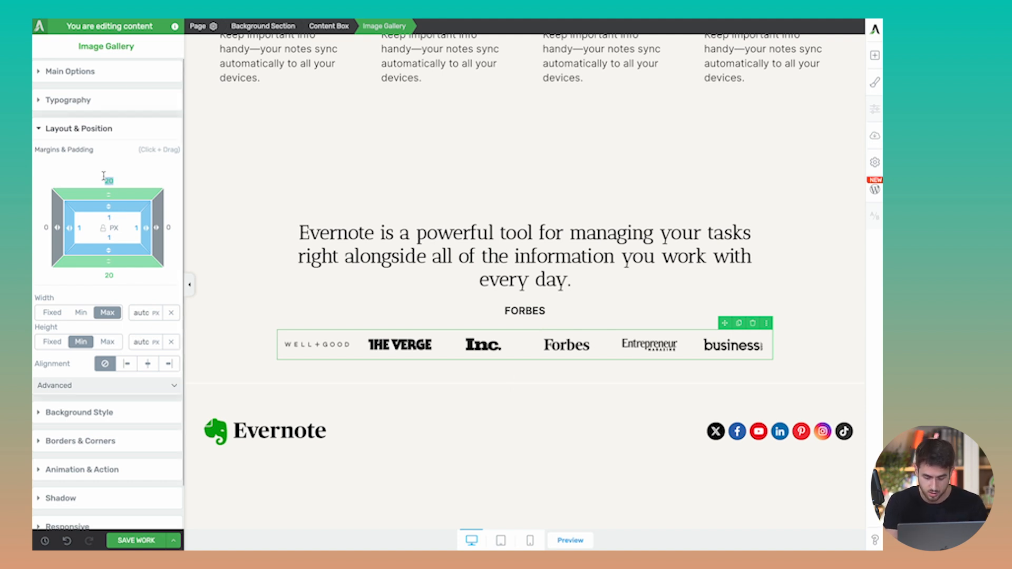
{"action": "type", "text": "120"}
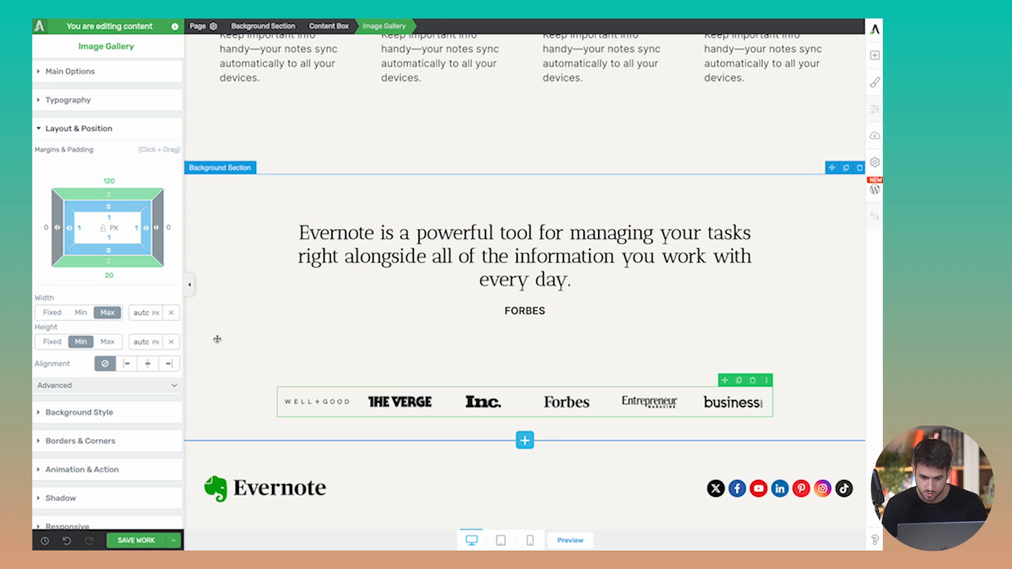
- Check the quote section's layout against its neighbouring sections and save the page
{"action": "left_click", "coordinate": [232, 329]}
{"action": "scroll", "coordinate": [233, 329], "scroll_direction": "down", "scroll_amount": 2}
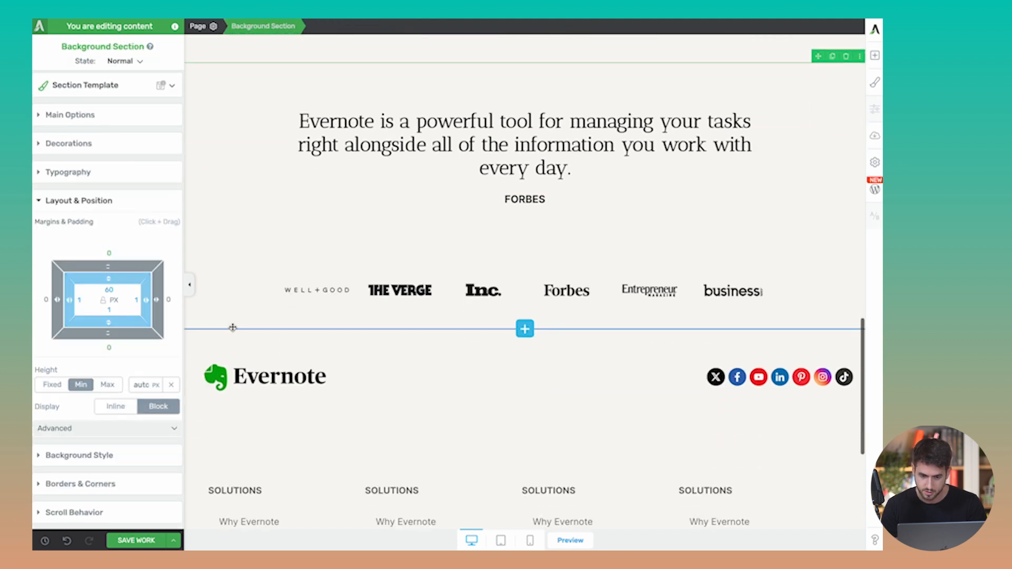
{"action": "scroll", "coordinate": [232, 330], "scroll_direction": "up", "scroll_amount": 4}
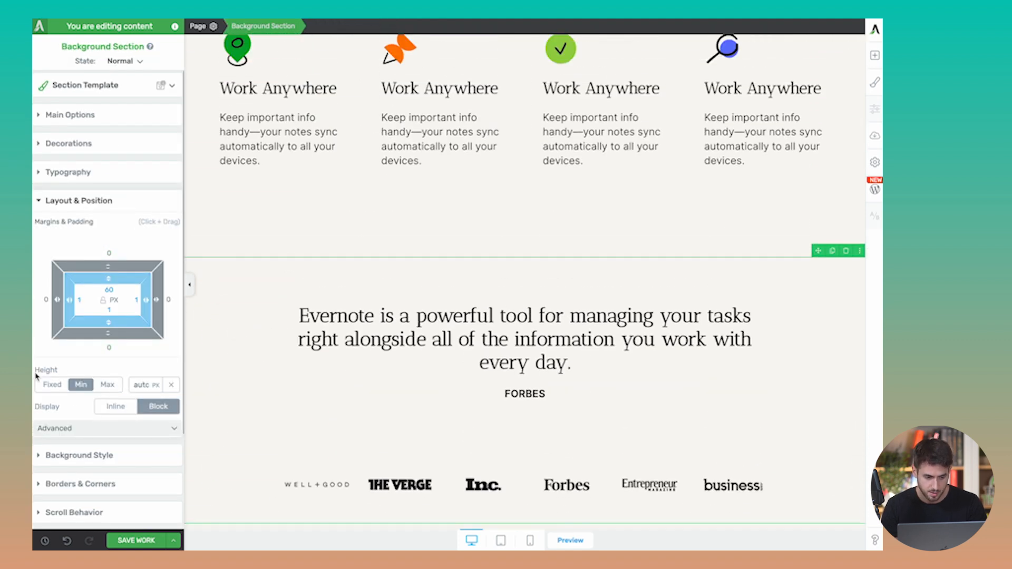
{"action": "left_click", "coordinate": [132, 539]}
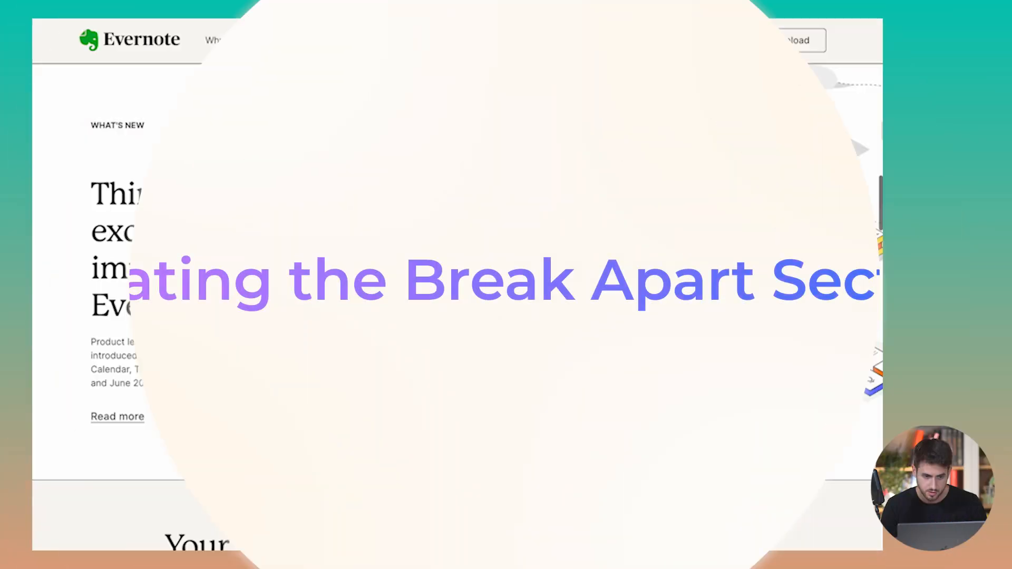
- Insert a new background section between the logo gallery's section and the footer
{"action": "scroll", "coordinate": [308, 206], "scroll_direction": "up", "scroll_amount": 1}
{"action": "scroll", "coordinate": [307, 206], "scroll_direction": "down", "scroll_amount": 1}
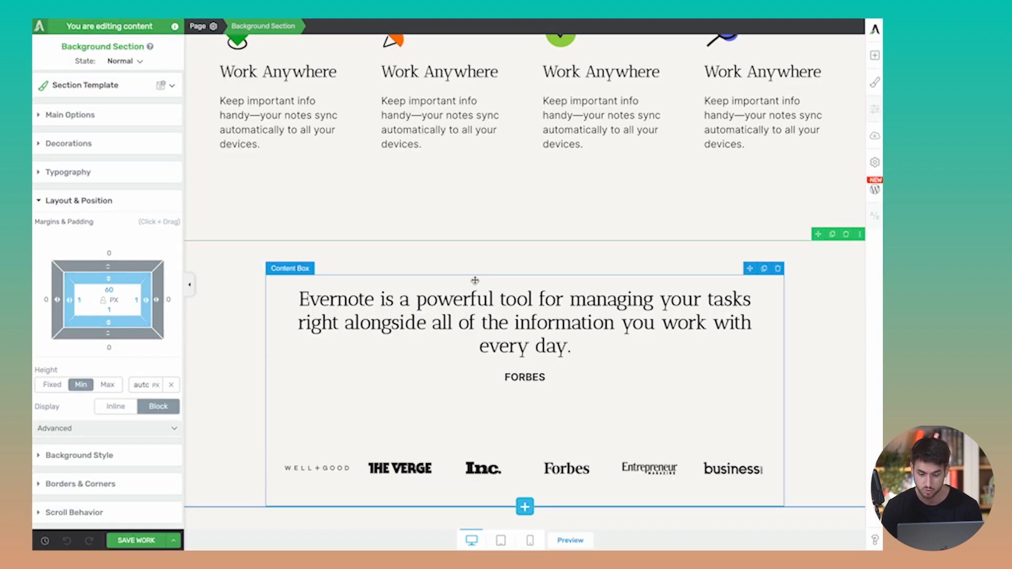
{"action": "scroll", "coordinate": [855, 61], "scroll_direction": "down", "scroll_amount": 6}
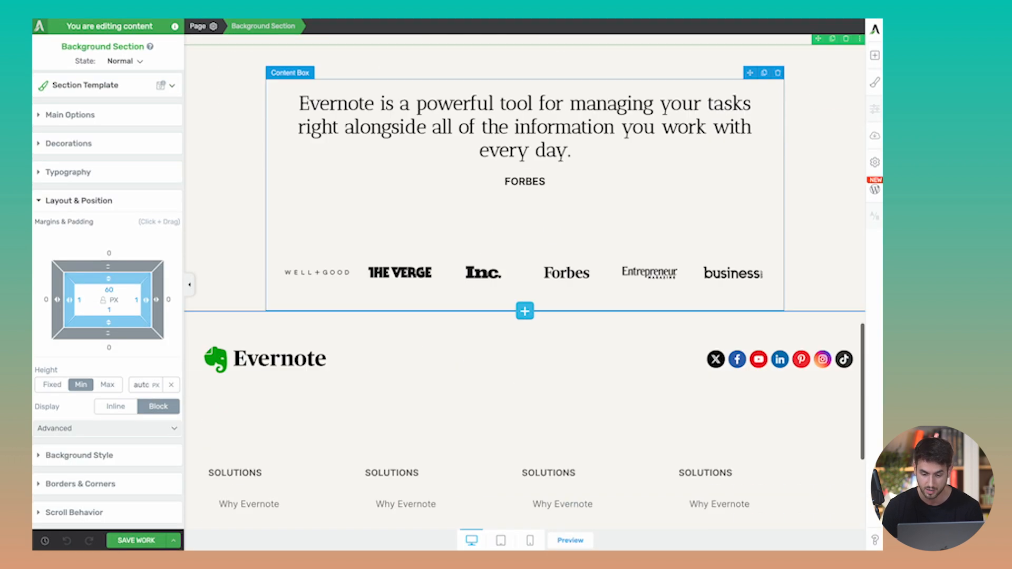
{"action": "left_click", "coordinate": [874, 55]}
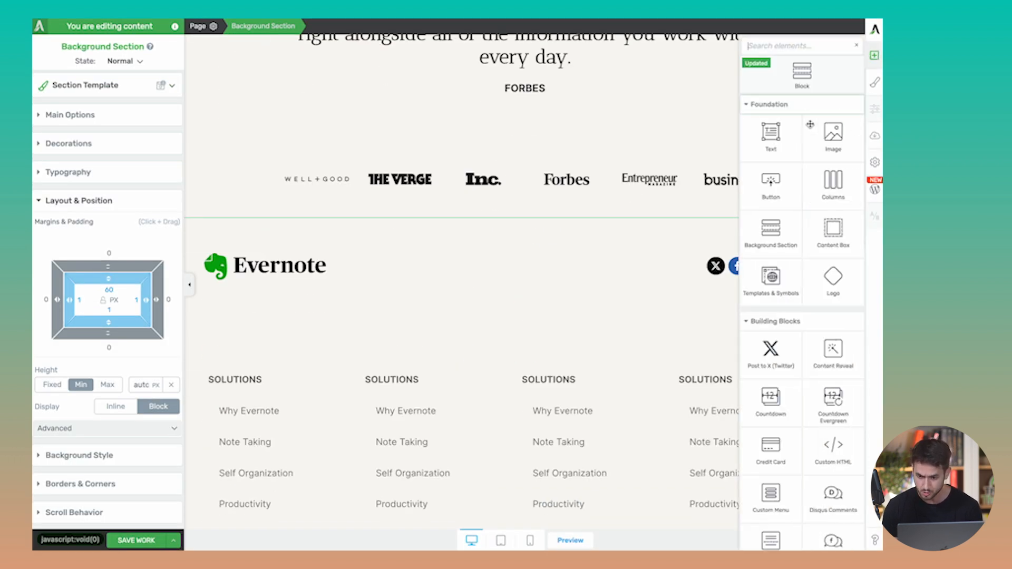
{"action": "left_click_drag", "start_coordinate": [767, 232], "coordinate": [622, 219]}
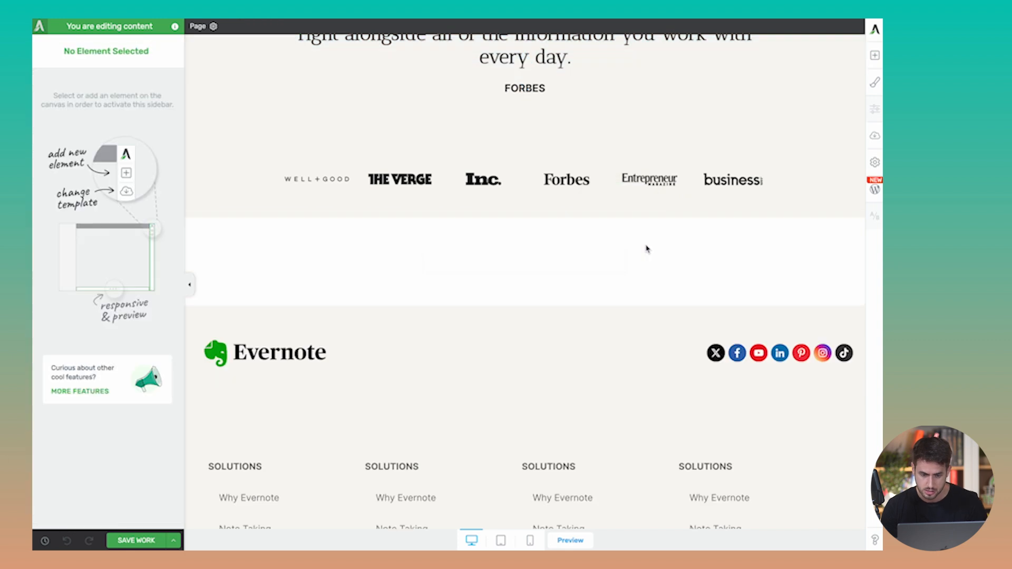
- Set the new section's minimum height to 415 px and center its content vertically
{"action": "left_click", "coordinate": [108, 122]}
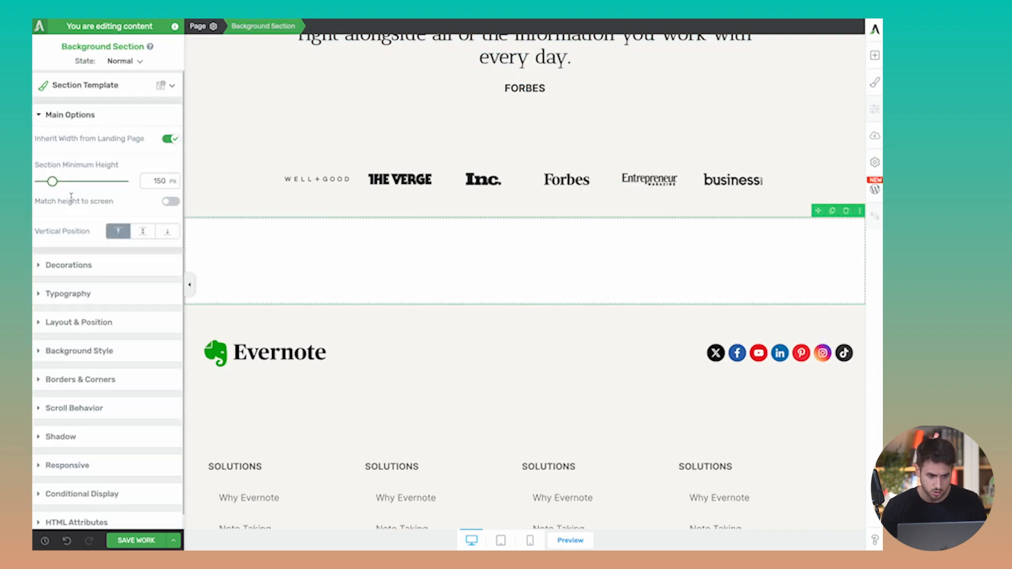
{"action": "left_click_drag", "start_coordinate": [53, 183], "coordinate": [74, 181]}
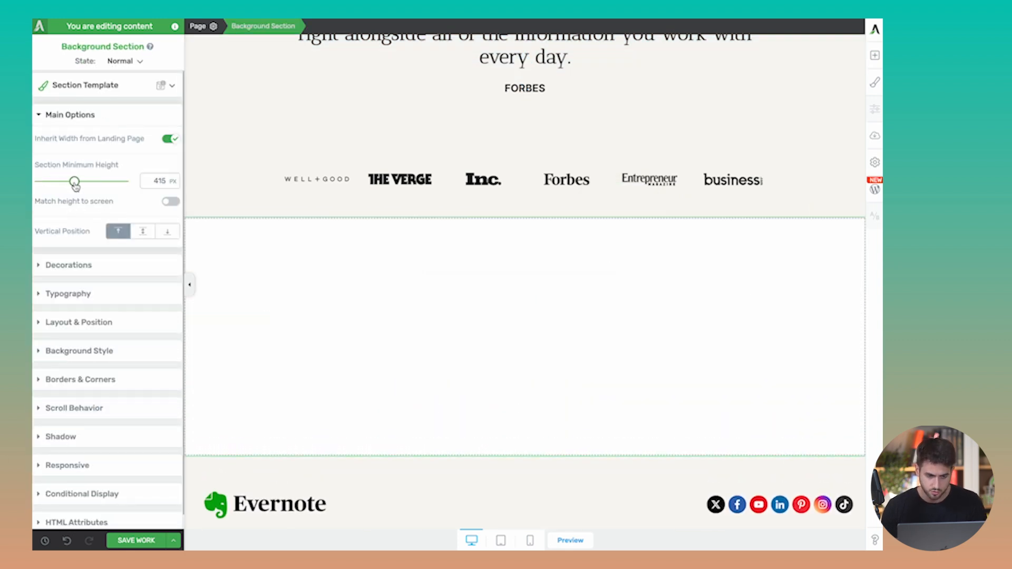
{"action": "left_click", "coordinate": [143, 231]}
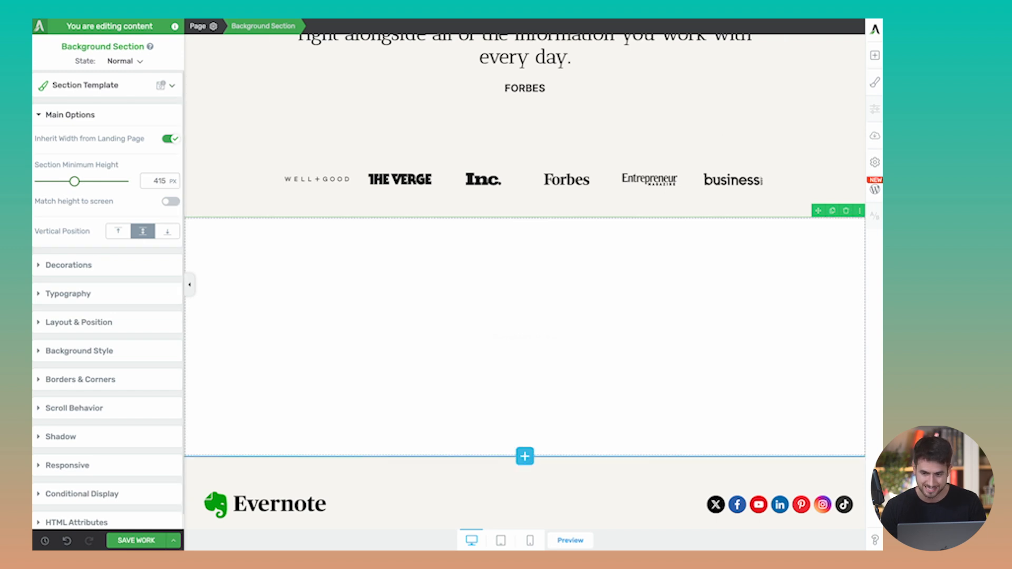
- Place a content box inside the new background section above the footer
{"action": "left_click", "coordinate": [875, 55]}
{"action": "left_click_drag", "start_coordinate": [831, 226], "coordinate": [610, 373]}
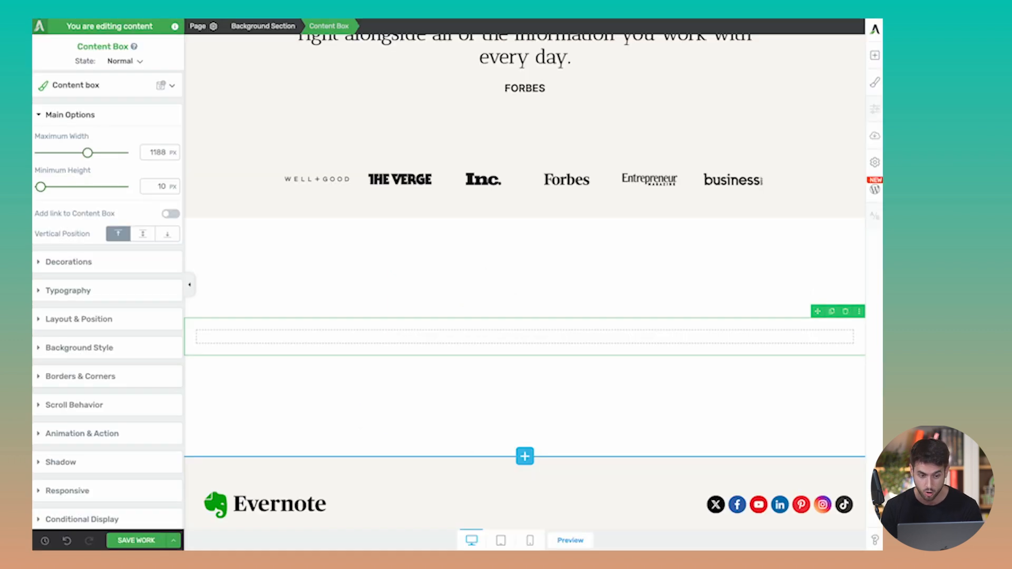
- Apply the download-2-scaled.avif image from the media library as the background of the new section above the footer
{"action": "left_click", "coordinate": [355, 248]}
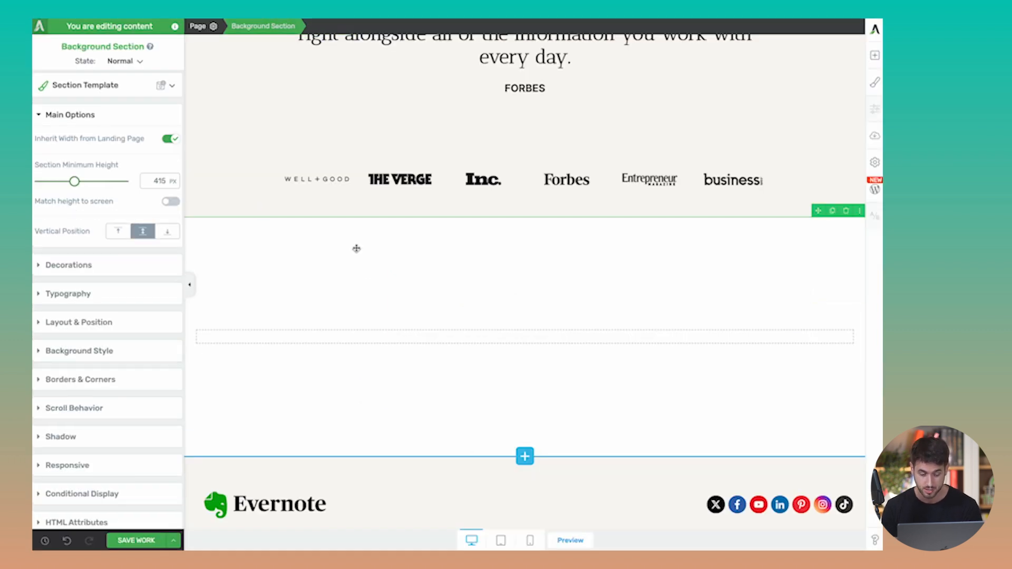
{"action": "left_click", "coordinate": [110, 357]}
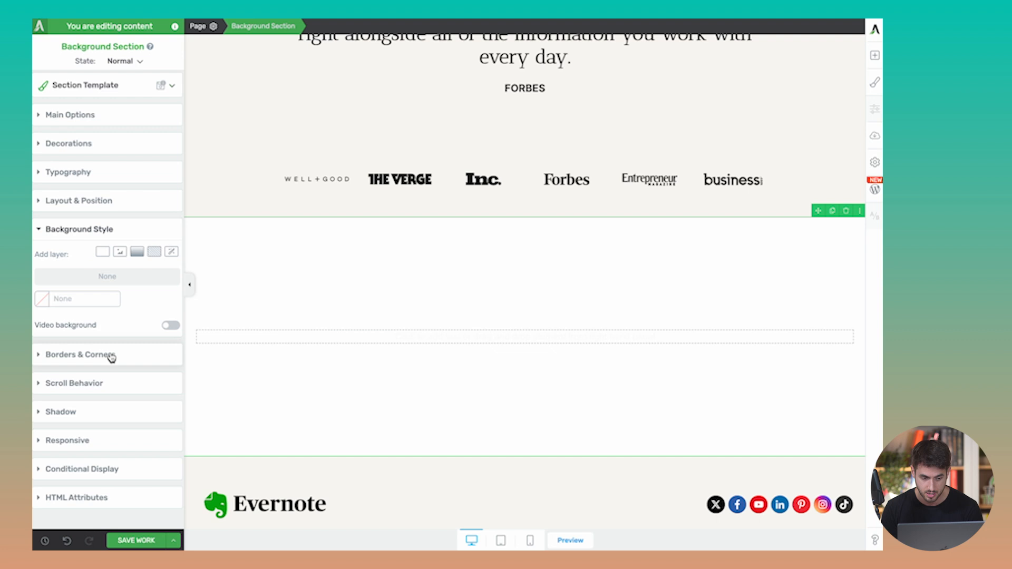
{"action": "left_click", "coordinate": [118, 253]}
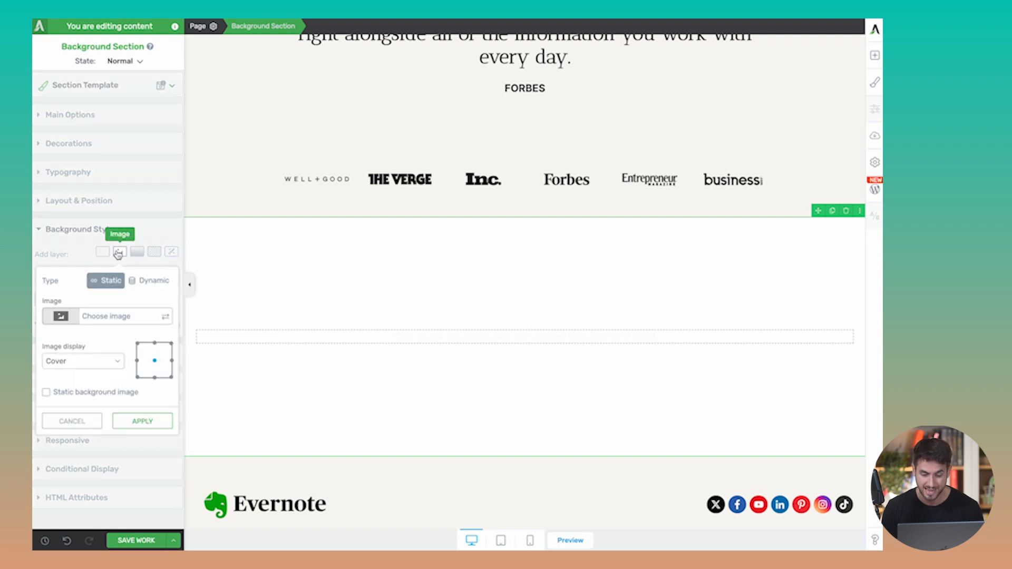
{"action": "left_click", "coordinate": [128, 316]}
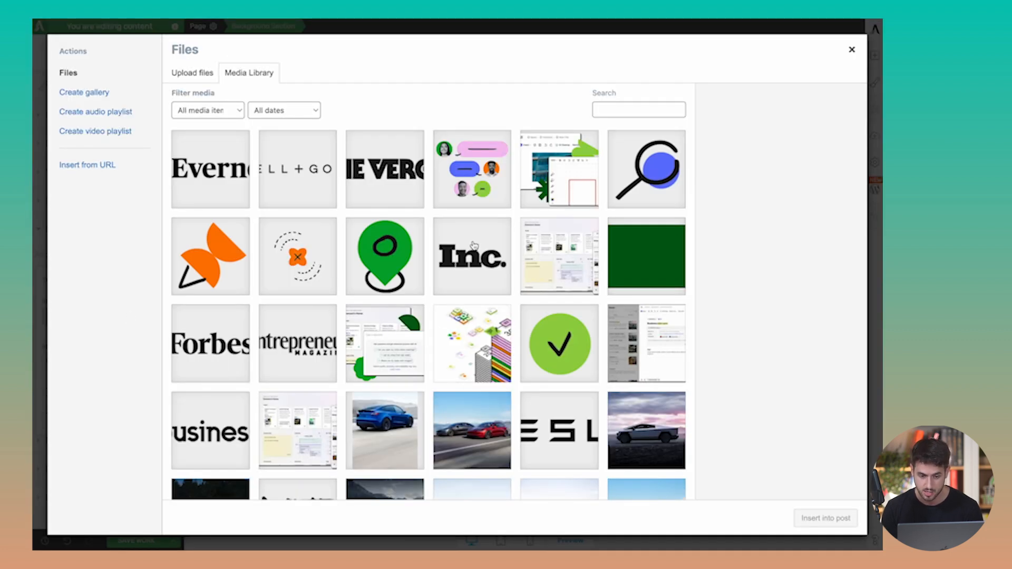
{"action": "scroll", "coordinate": [474, 246], "scroll_direction": "down", "scroll_amount": 1}
{"action": "left_click", "coordinate": [477, 295]}
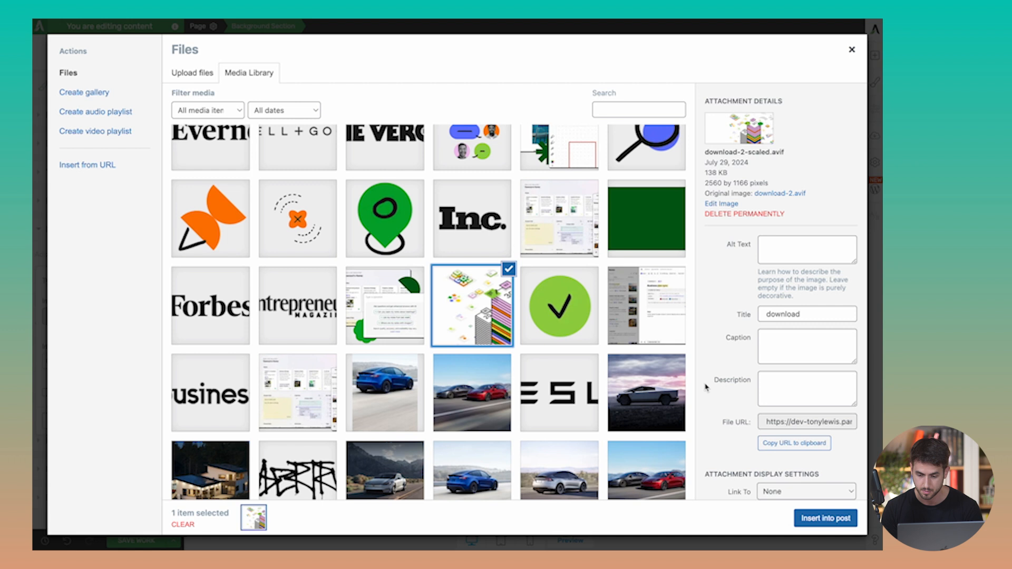
{"action": "left_click", "coordinate": [826, 519]}
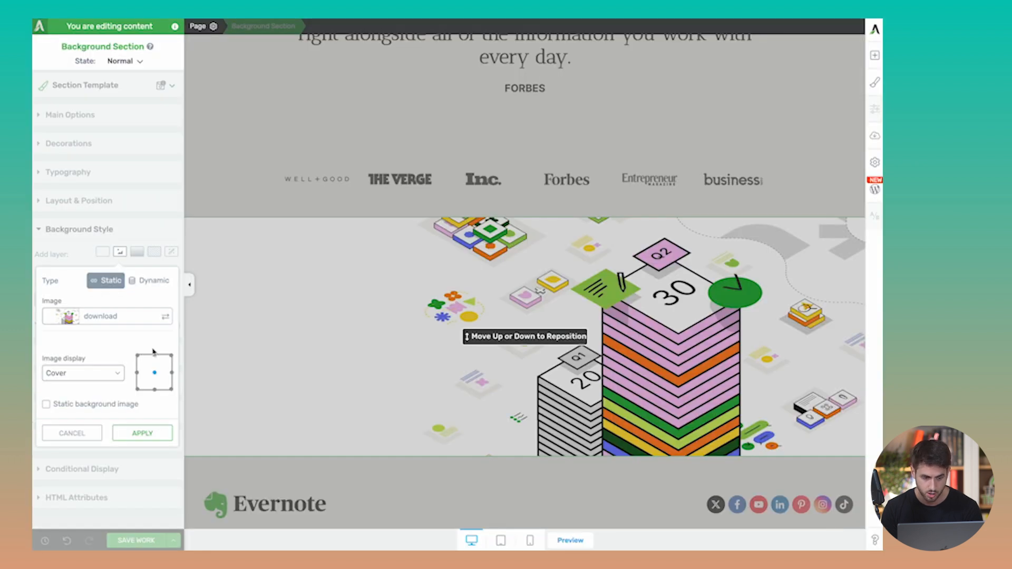
{"action": "left_click", "coordinate": [154, 432]}
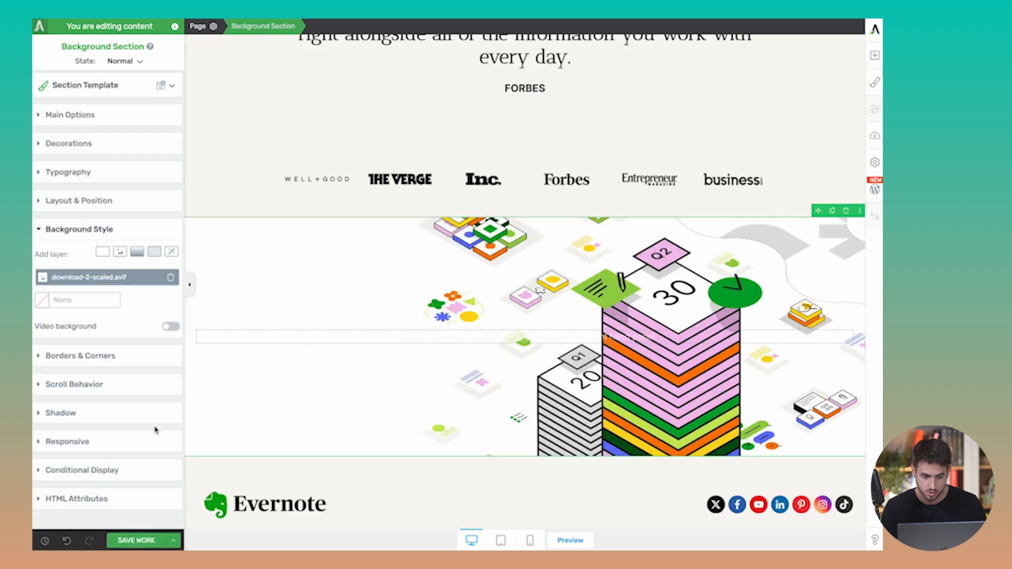
- Set the illustrated section's minimum height to 534 px and check how it looks at full width
{"action": "scroll", "coordinate": [285, 279], "scroll_direction": "down", "scroll_amount": 1}
{"action": "scroll", "coordinate": [286, 280], "scroll_direction": "down", "scroll_amount": 1}
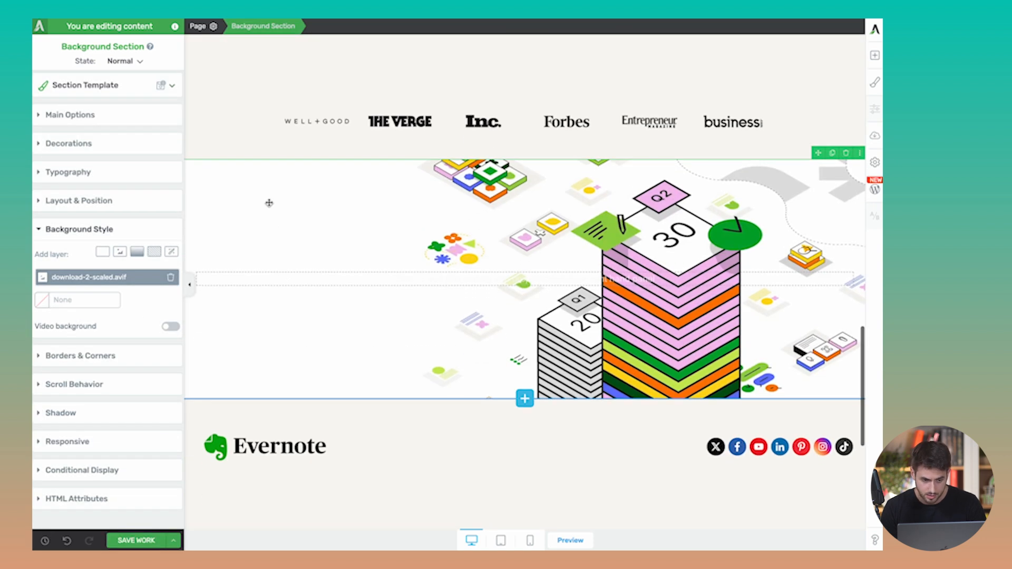
{"action": "left_click", "coordinate": [83, 116]}
{"action": "left_click_drag", "start_coordinate": [75, 181], "coordinate": [84, 181]}
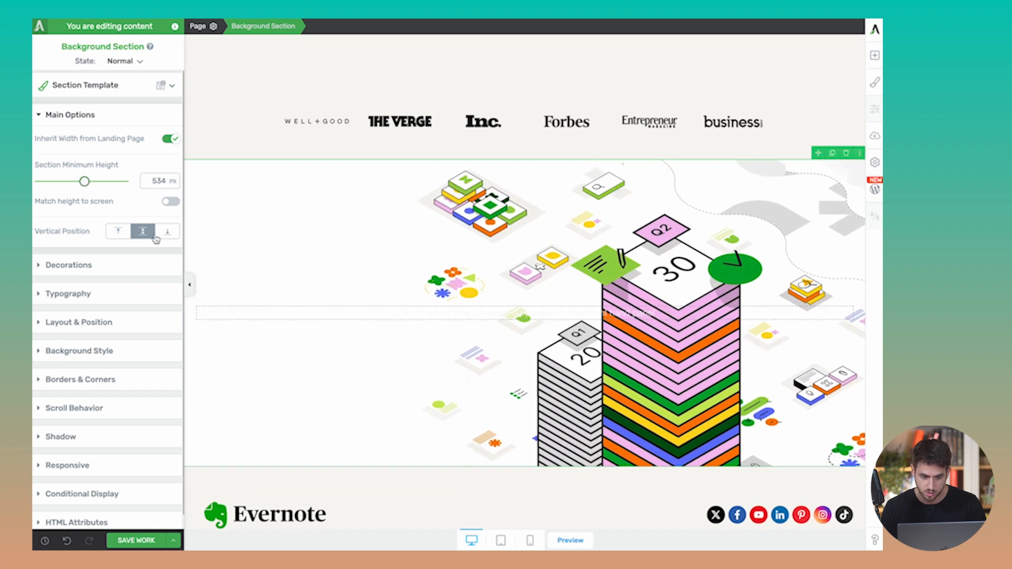
{"action": "left_click", "coordinate": [189, 285]}
{"action": "left_click", "coordinate": [35, 284]}
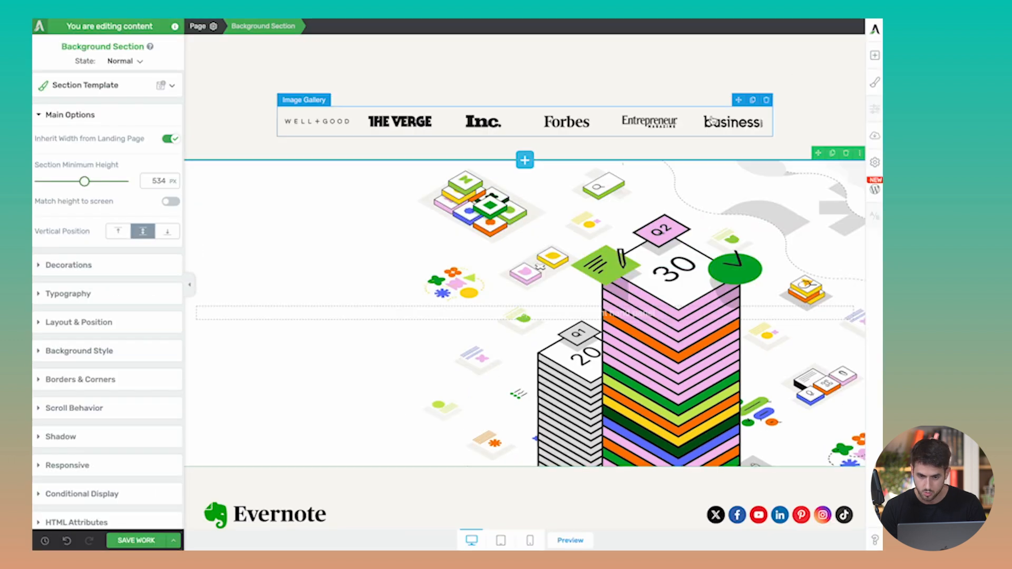
- Duplicate the FORBES caption, move the copy into the illustrated section's content box and change its text to "WHAT'S NEW"
{"action": "scroll", "coordinate": [675, 184], "scroll_direction": "up", "scroll_amount": 3}
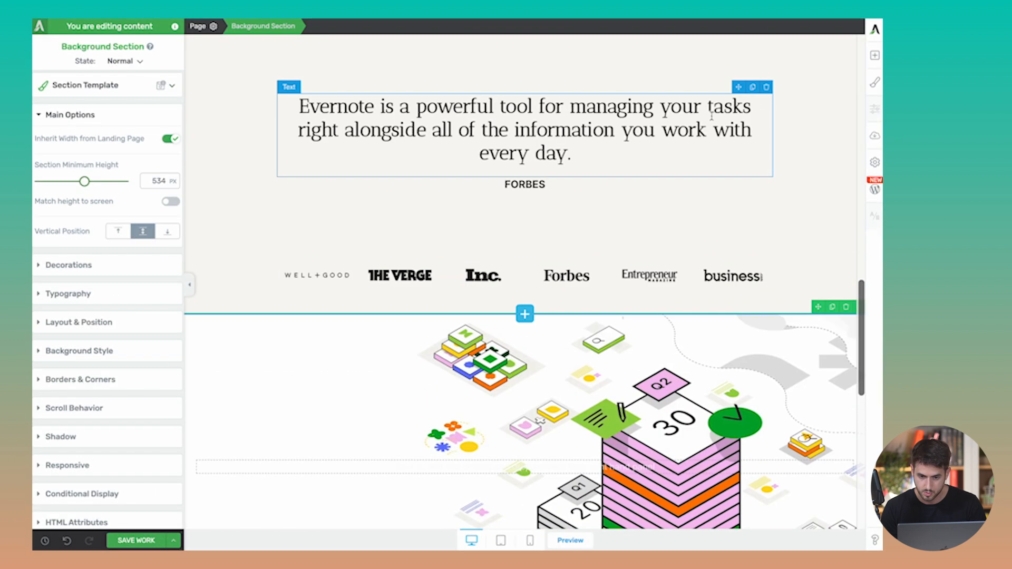
{"action": "left_click", "coordinate": [753, 170]}
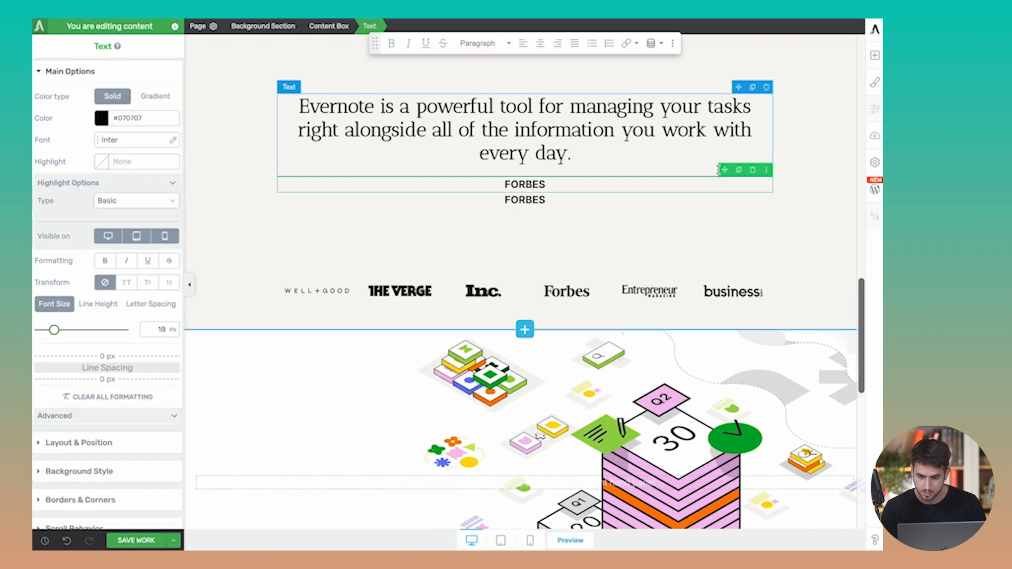
{"action": "left_click_drag", "start_coordinate": [525, 200], "coordinate": [360, 479]}
{"action": "triple_click", "coordinate": [491, 463]}
{"action": "type", "text": "WHAT'S NEW"}
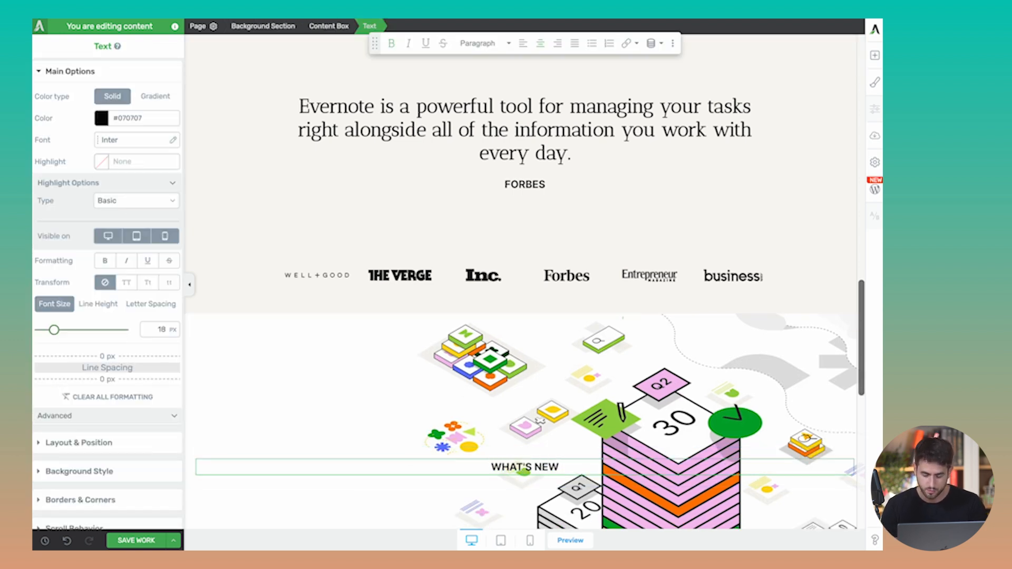
- Examine how the original Evernote page's What's New section divides its space between the text block and the illustration
{"action": "key", "text": "super+a"}
{"action": "scroll", "coordinate": [525, 467], "scroll_direction": "down", "scroll_amount": 4}
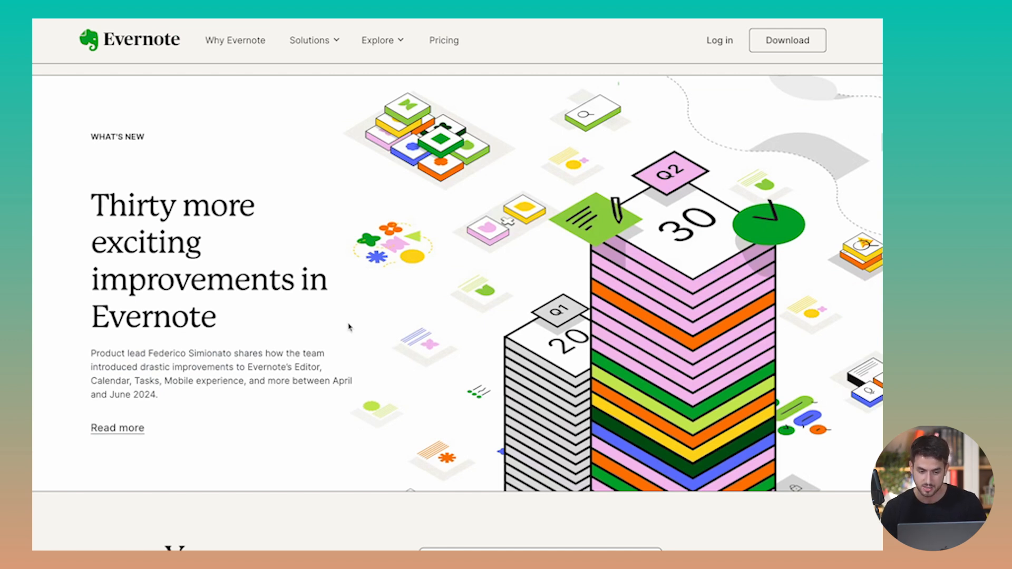
{"action": "mouse_move", "coordinate": [80, 111]}
{"action": "left_mouse_down"}
{"action": "mouse_move", "coordinate": [79, 402]}
{"action": "mouse_move", "coordinate": [172, 463]}
{"action": "mouse_move", "coordinate": [382, 464]}
{"action": "mouse_move", "coordinate": [369, 94]}
{"action": "mouse_move", "coordinate": [79, 108]}
{"action": "left_mouse_up"}
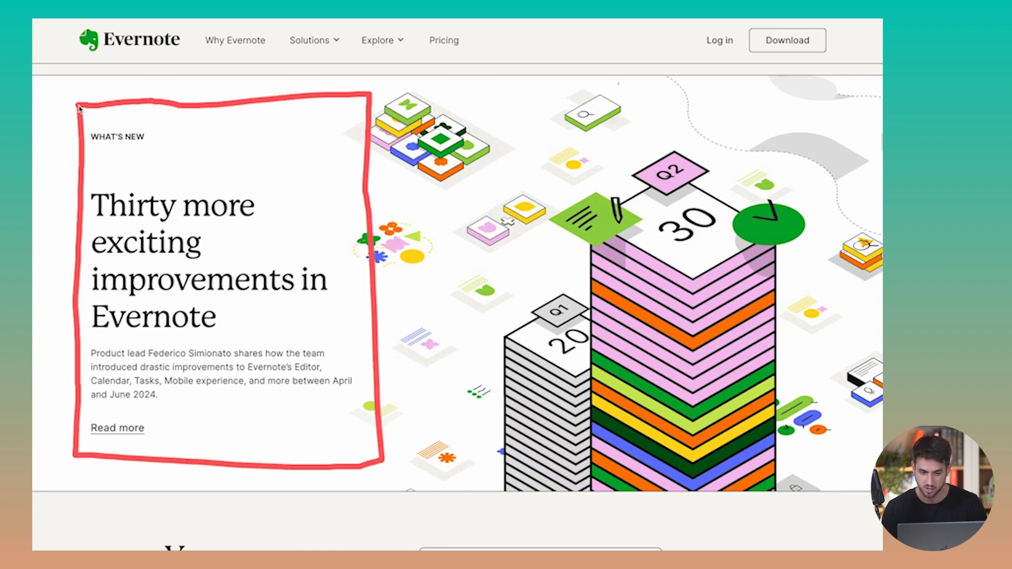
{"action": "mouse_move", "coordinate": [372, 97]}
{"action": "left_mouse_down"}
{"action": "mouse_move", "coordinate": [767, 77]}
{"action": "mouse_move", "coordinate": [855, 88]}
{"action": "mouse_move", "coordinate": [873, 113]}
{"action": "mouse_move", "coordinate": [875, 330]}
{"action": "mouse_move", "coordinate": [868, 463]}
{"action": "mouse_move", "coordinate": [624, 454]}
{"action": "mouse_move", "coordinate": [495, 476]}
{"action": "mouse_move", "coordinate": [383, 478]}
{"action": "mouse_move", "coordinate": [375, 458]}
{"action": "left_mouse_up"}
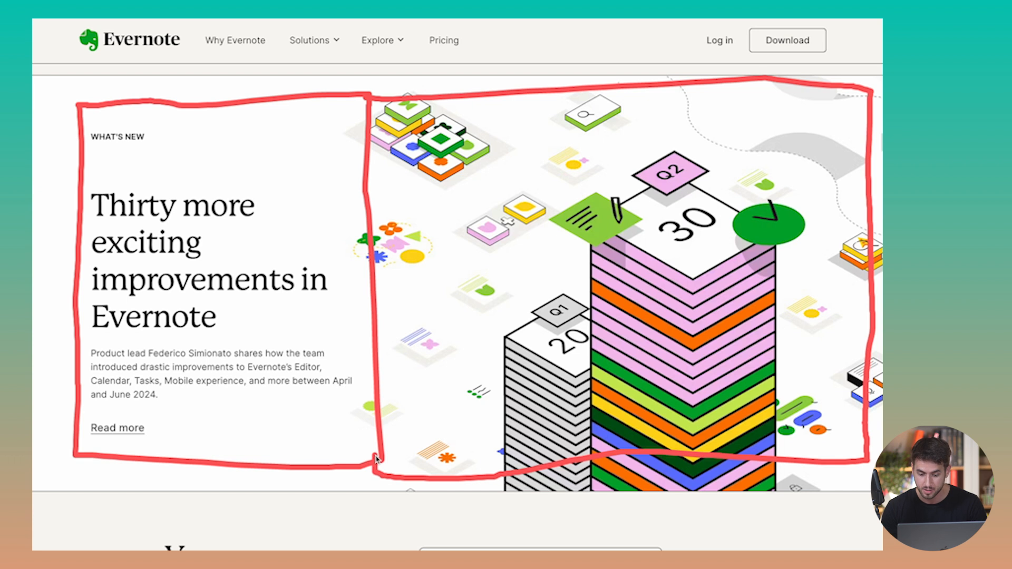
{"action": "mouse_move", "coordinate": [430, 215]}
{"action": "left_mouse_down"}
{"action": "mouse_move", "coordinate": [486, 179]}
{"action": "mouse_move", "coordinate": [691, 330]}
{"action": "mouse_move", "coordinate": [770, 338]}
{"action": "mouse_move", "coordinate": [582, 170]}
{"action": "mouse_move", "coordinate": [587, 313]}
{"action": "mouse_move", "coordinate": [639, 333]}
{"action": "left_mouse_up"}
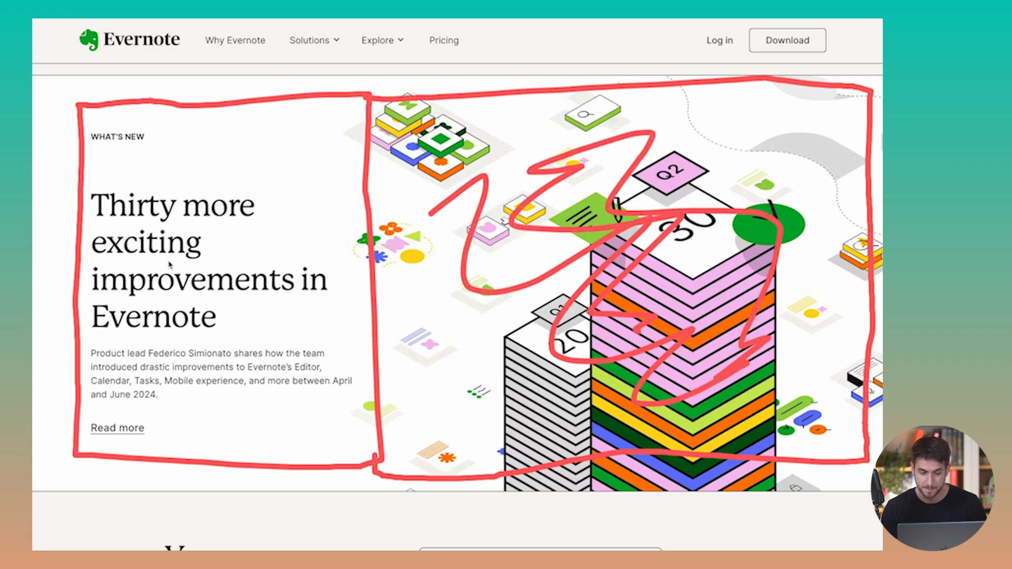
{"action": "mouse_move", "coordinate": [94, 128]}
{"action": "left_mouse_down"}
{"action": "mouse_move", "coordinate": [114, 181]}
{"action": "mouse_move", "coordinate": [261, 332]}
{"action": "mouse_move", "coordinate": [352, 389]}
{"action": "left_mouse_up"}
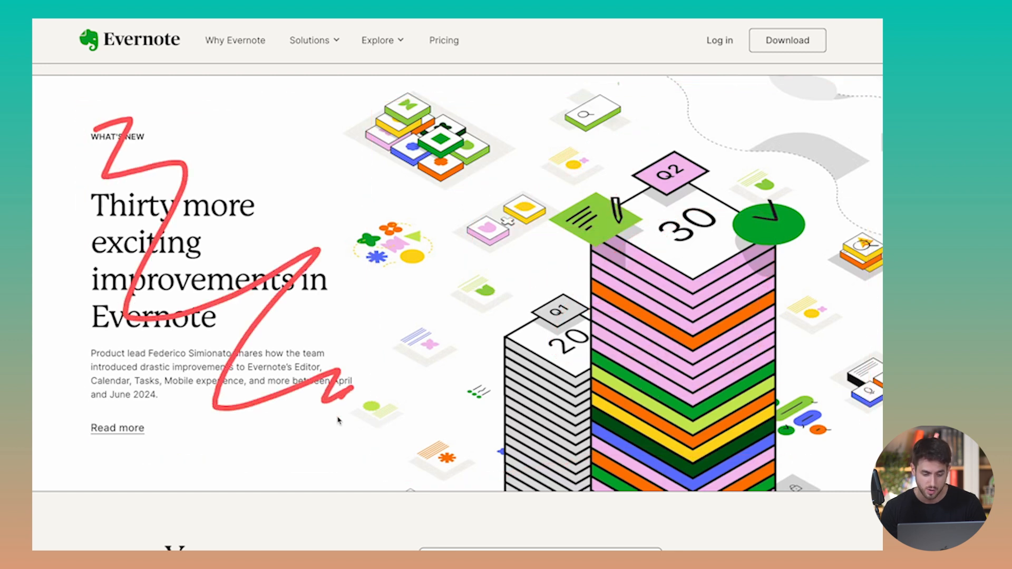
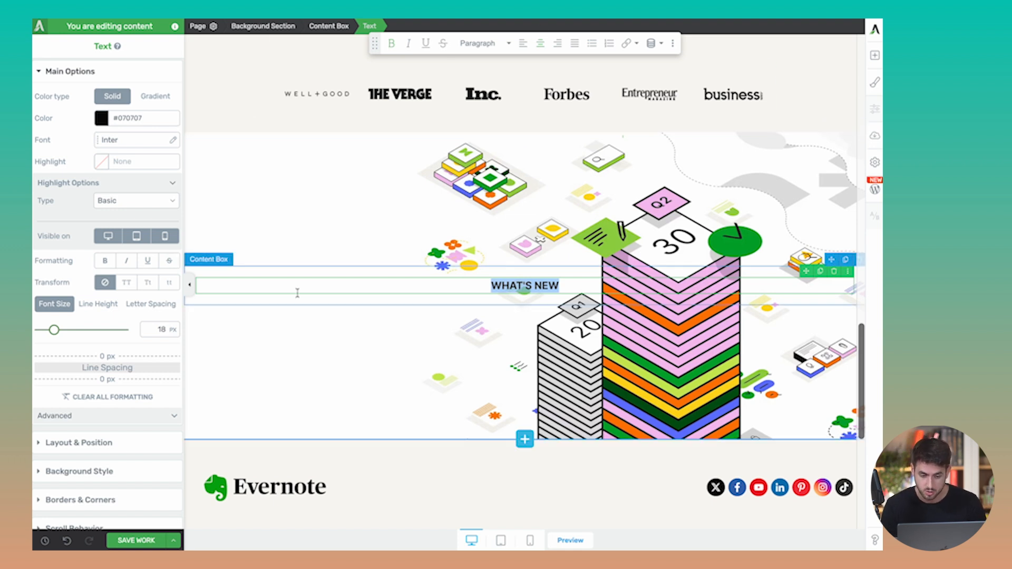
- Try narrowing the WHAT'S NEW text element to a maximum width of 589 px, and restore the width to auto
{"action": "left_click", "coordinate": [79, 443]}
{"action": "left_click", "coordinate": [142, 285]}
{"action": "type", "text": "929"}
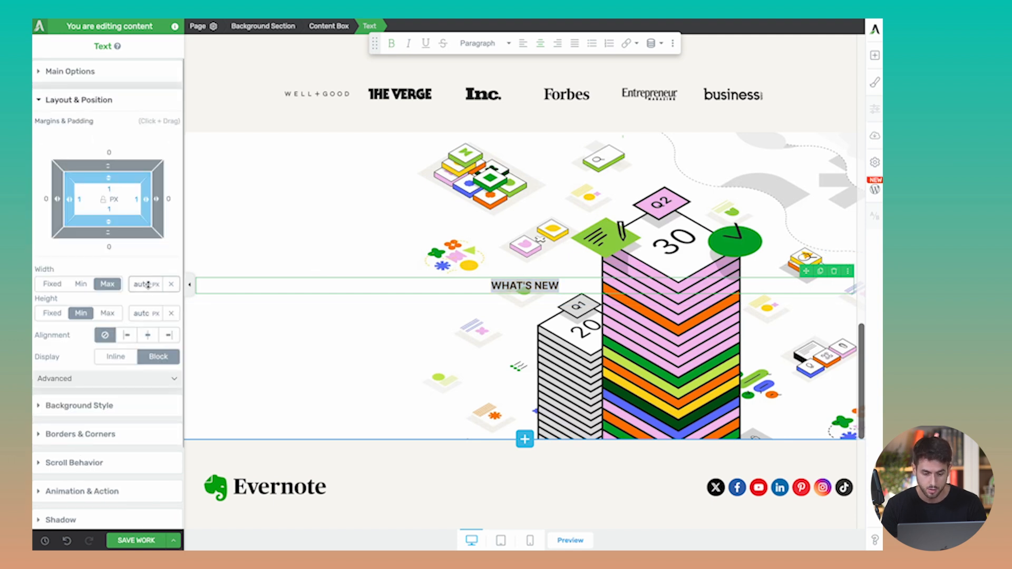
{"action": "key", "text": "BackSpace"}
{"action": "key", "text": "BackSpace"}
{"action": "key", "text": "BackSpace"}
{"action": "type", "text": "625"}
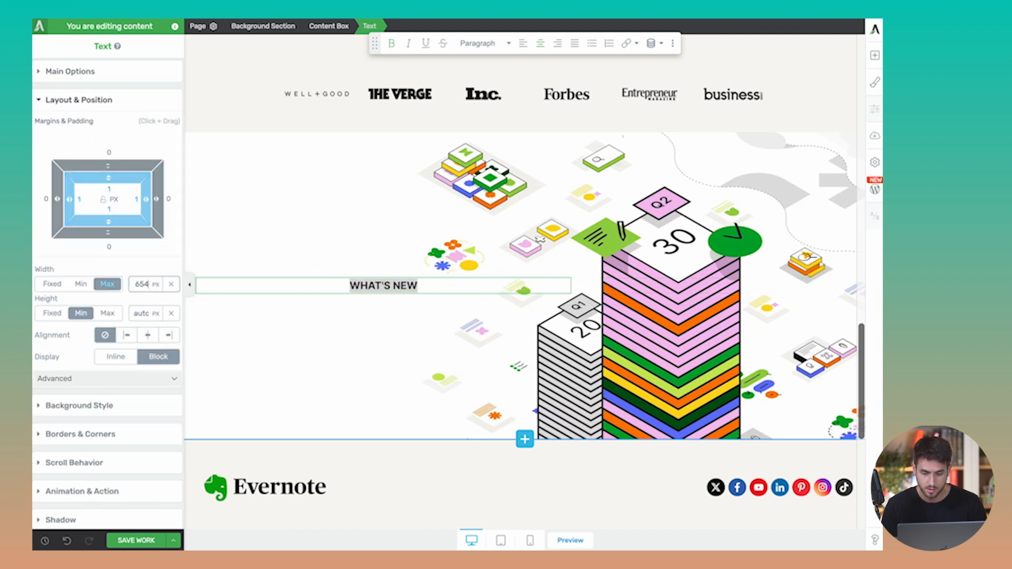
{"action": "key", "text": "Down"}
{"action": "key", "text": "Down"}
{"action": "key", "text": "Down"}
{"action": "key", "text": "Down"}
{"action": "key", "text": "Down"}
{"action": "key", "text": "Down"}
{"action": "key", "text": "Down"}
{"action": "key", "text": "Down"}
{"action": "key", "text": "Down"}
{"action": "key", "text": "Down"}
{"action": "key", "text": "Down"}
{"action": "key", "text": "Down"}
{"action": "key", "text": "Down"}
{"action": "key", "text": "Down"}
{"action": "key", "text": "Down"}
{"action": "key", "text": "Down"}
{"action": "key", "text": "Down"}
{"action": "key", "text": "Down"}
{"action": "key", "text": "Down"}
{"action": "key", "text": "Down"}
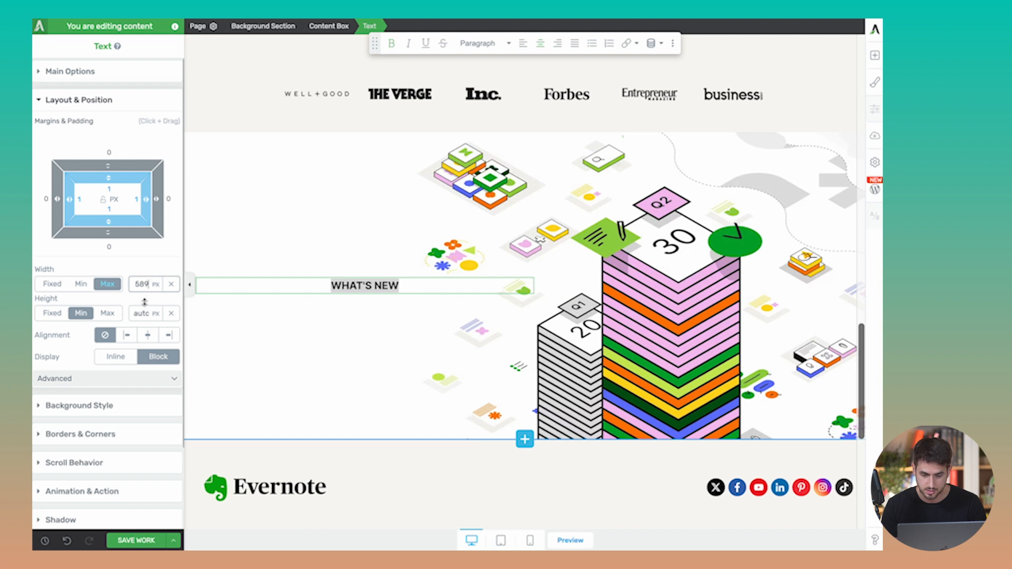
{"action": "left_click", "coordinate": [190, 285]}
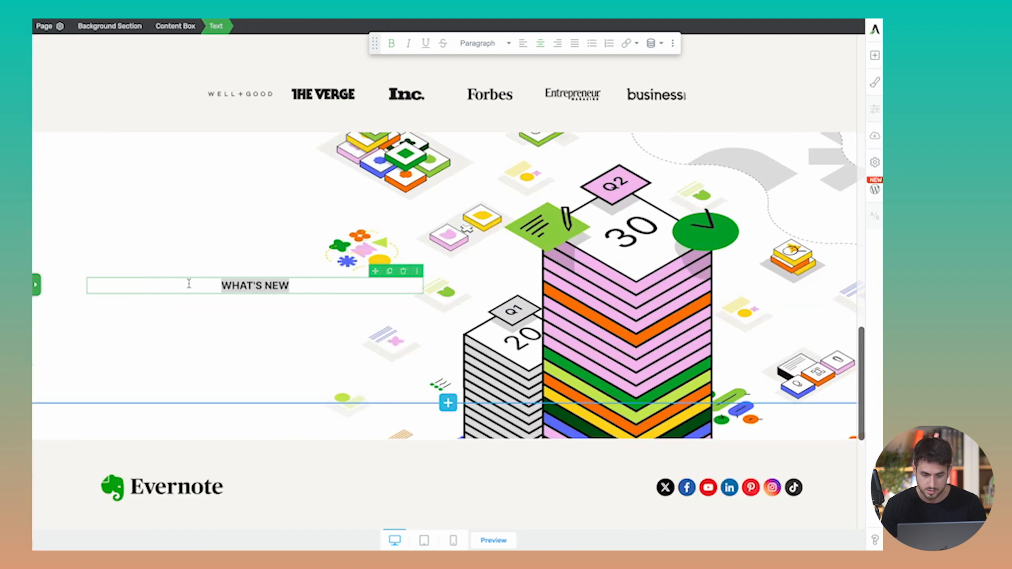
{"action": "left_click", "coordinate": [140, 285]}
{"action": "type", "text": "auto"}
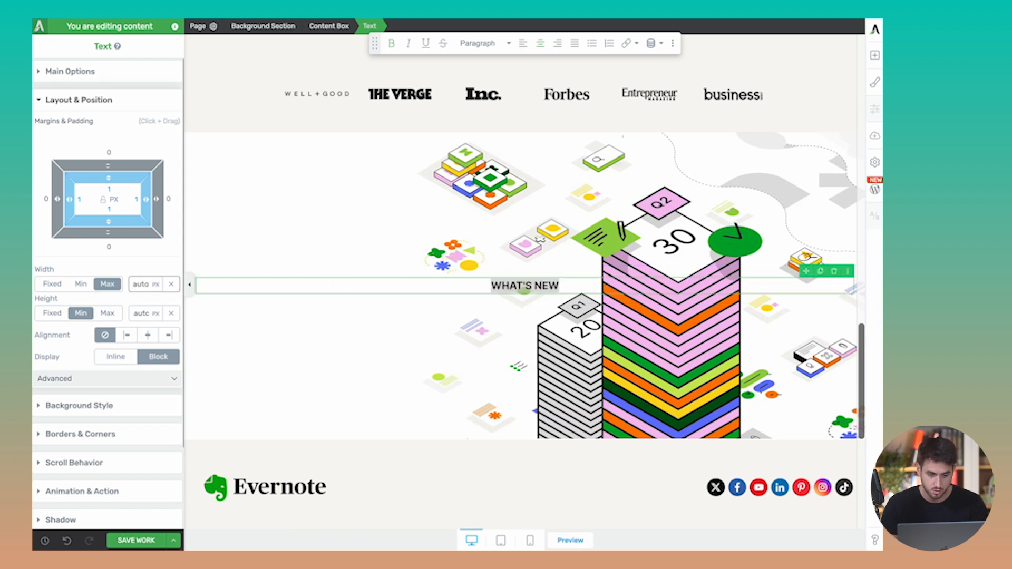
- Limit the maximum width of the content box around WHAT'S NEW to 700 px and left-align the text
{"action": "left_click", "coordinate": [329, 26]}
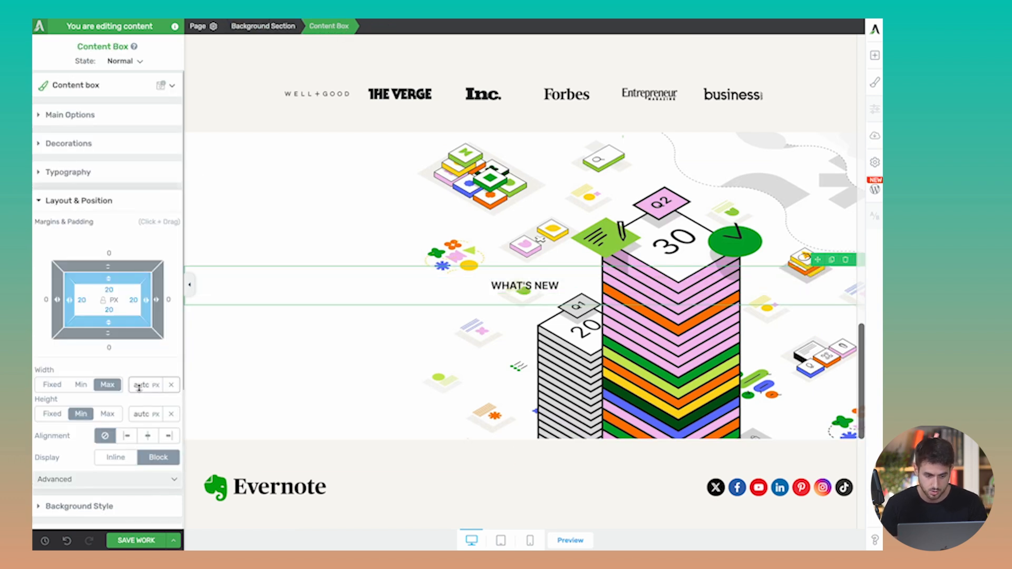
{"action": "type", "text": "700"}
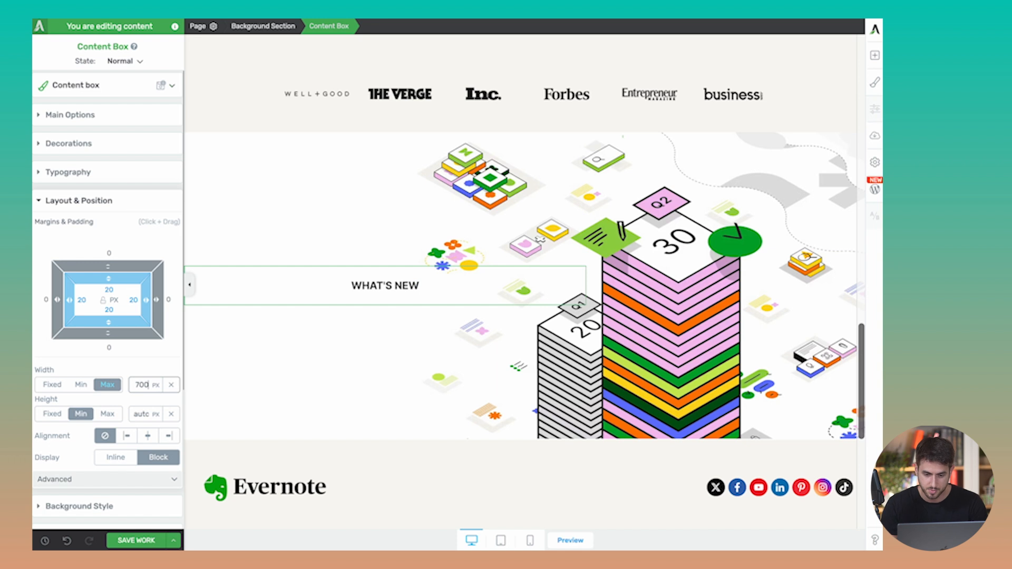
{"action": "left_click", "coordinate": [191, 285]}
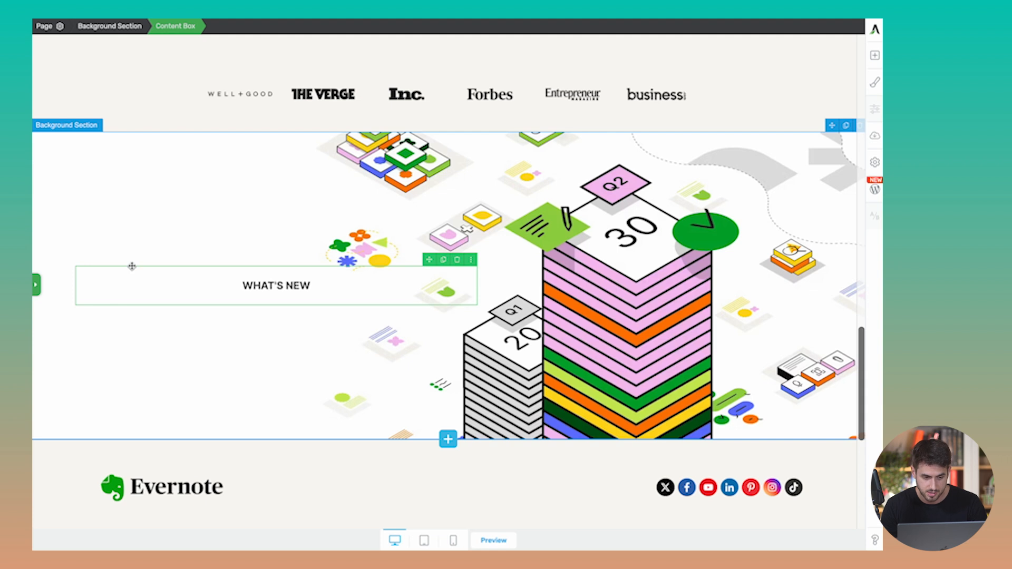
{"action": "left_click_drag", "start_coordinate": [72, 267], "coordinate": [478, 258]}
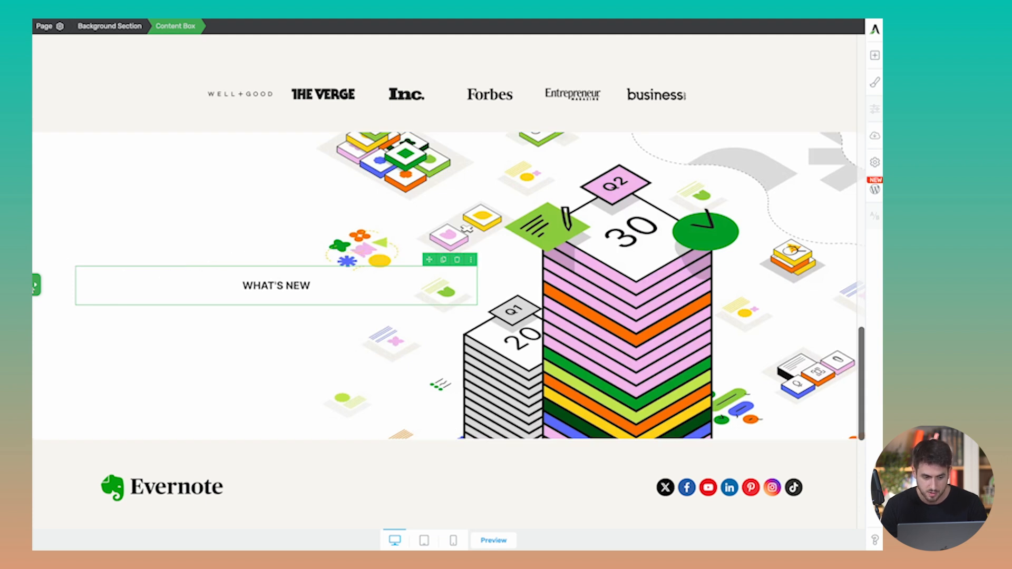
{"action": "left_click", "coordinate": [36, 285]}
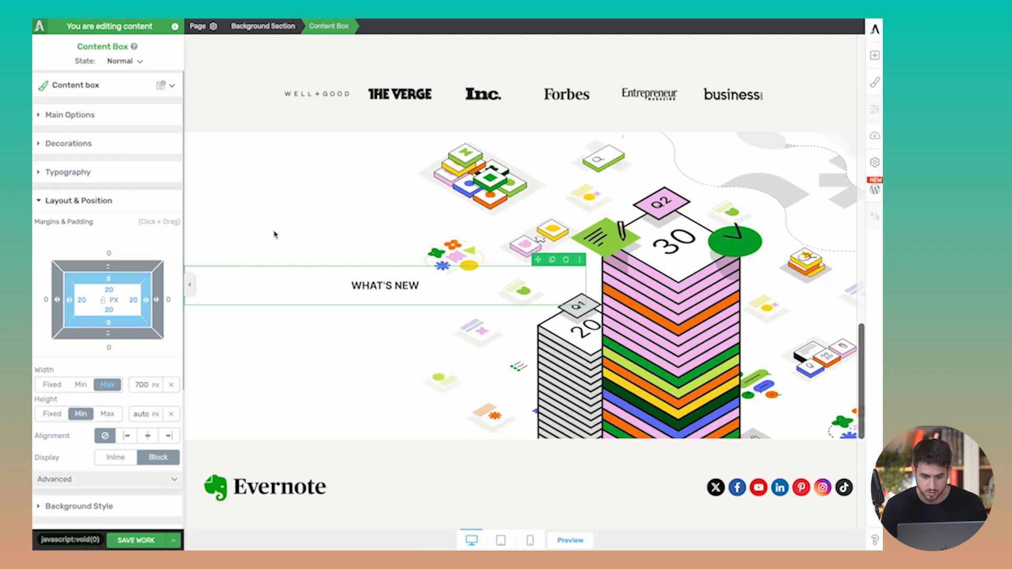
{"action": "left_click", "coordinate": [135, 121]}
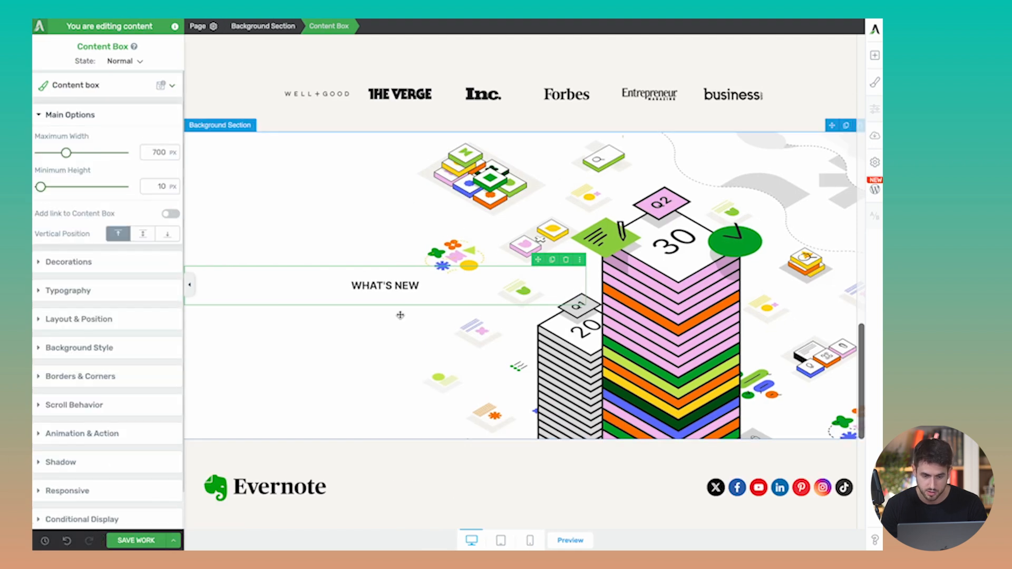
{"action": "left_click", "coordinate": [392, 287]}
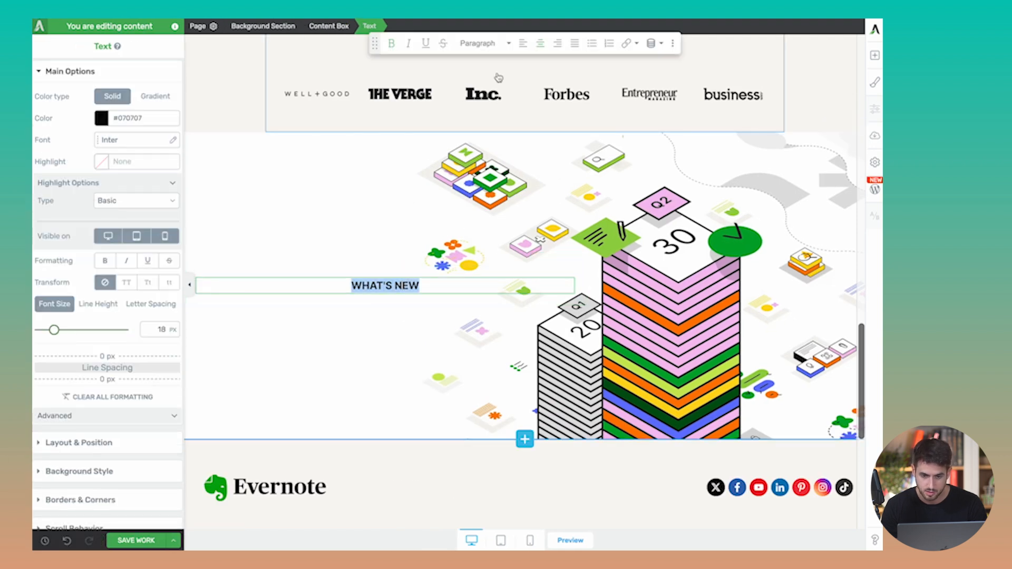
{"action": "left_click", "coordinate": [522, 43]}
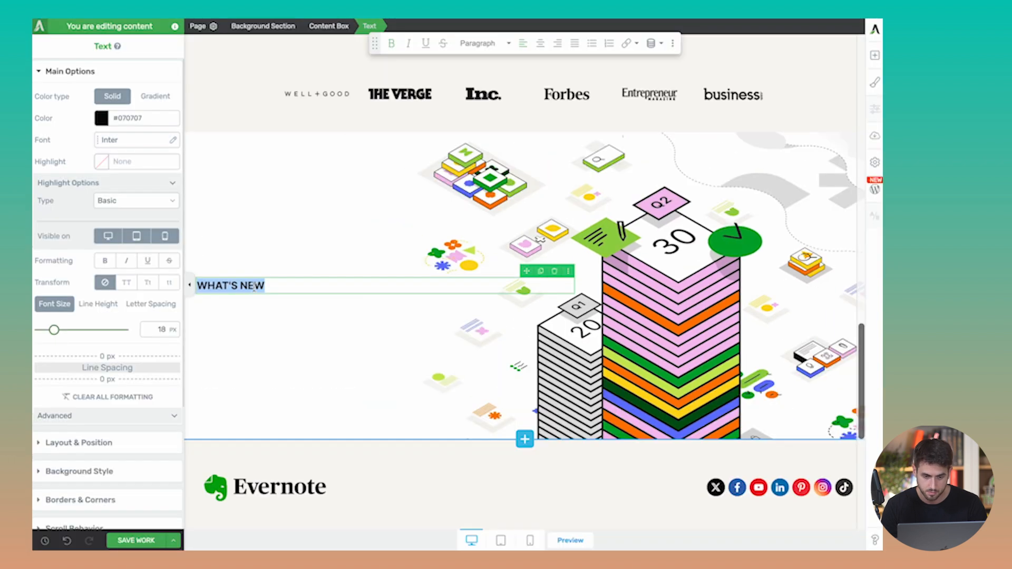
- Duplicate the Forbes quote heading, place the copy below WHAT'S NEW in the content box and left-align it
{"action": "scroll", "coordinate": [710, 288], "scroll_direction": "up", "scroll_amount": 6}
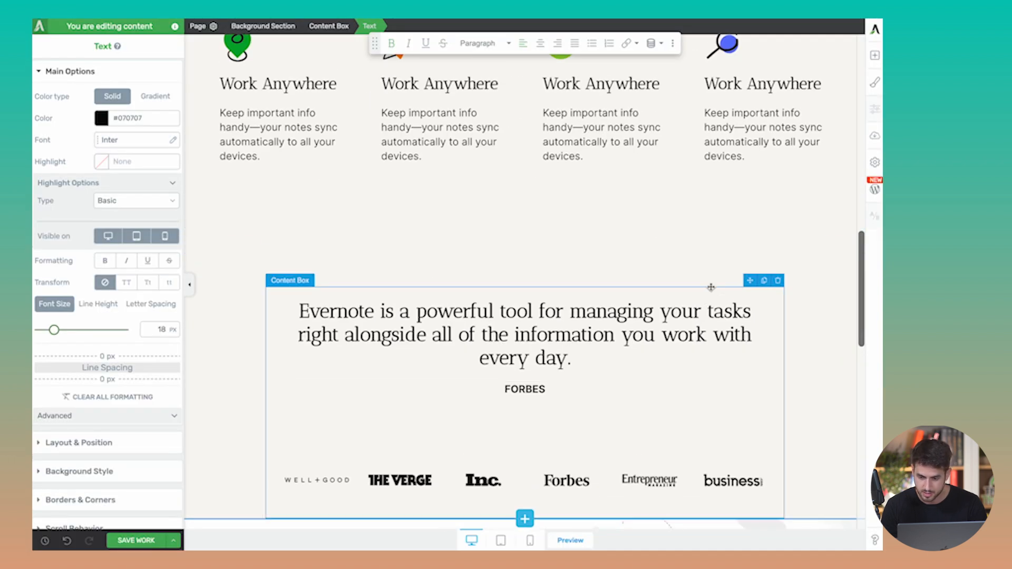
{"action": "left_click", "coordinate": [753, 293]}
{"action": "left_click_drag", "start_coordinate": [728, 293], "coordinate": [270, 421]}
{"action": "left_click", "coordinate": [351, 338]}
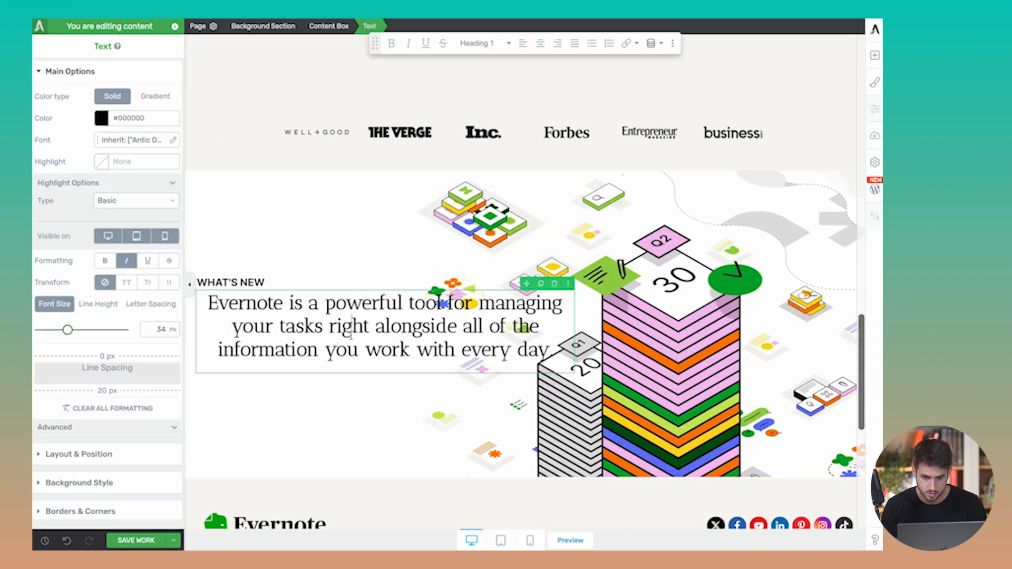
{"action": "triple_click", "coordinate": [351, 326]}
{"action": "left_click", "coordinate": [523, 43]}
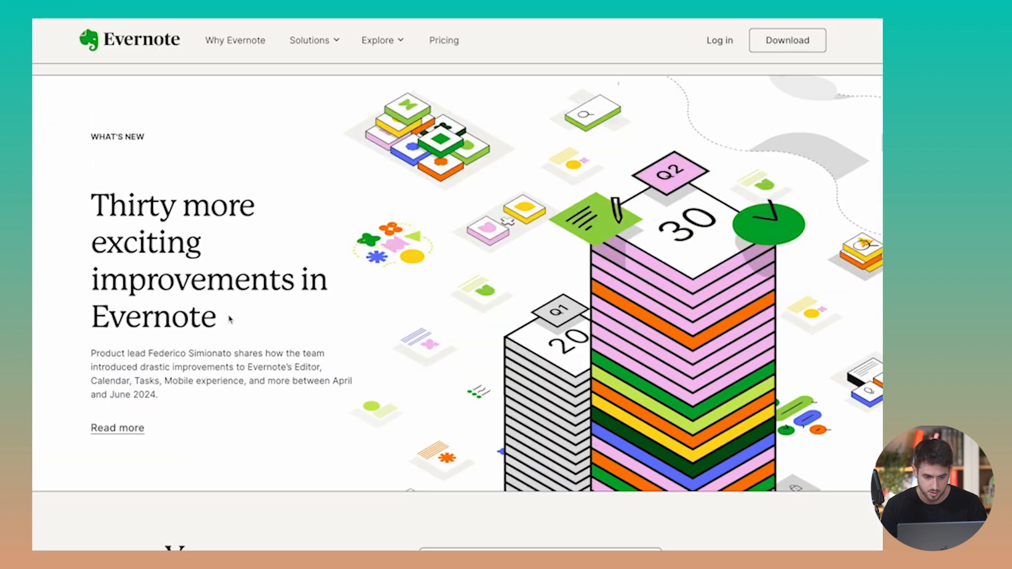
- Replace the duplicated heading below WHAT'S NEW with the original page's title "Thirty more exciting improvements in Evernote"
{"action": "left_click_drag", "start_coordinate": [230, 319], "coordinate": [97, 221]}
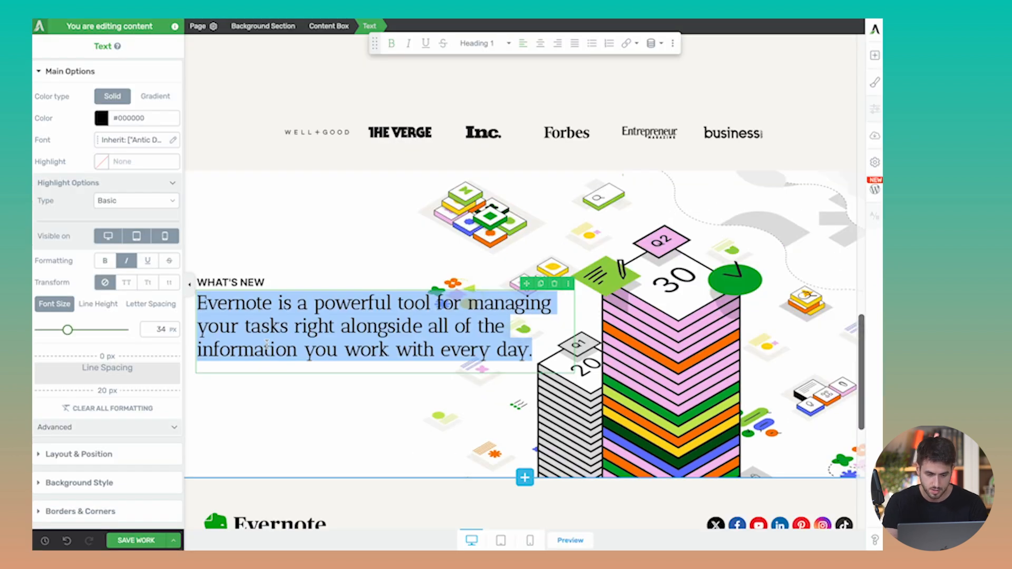
{"action": "type", "text": "Thirty more exciting improvements in Evernote"}
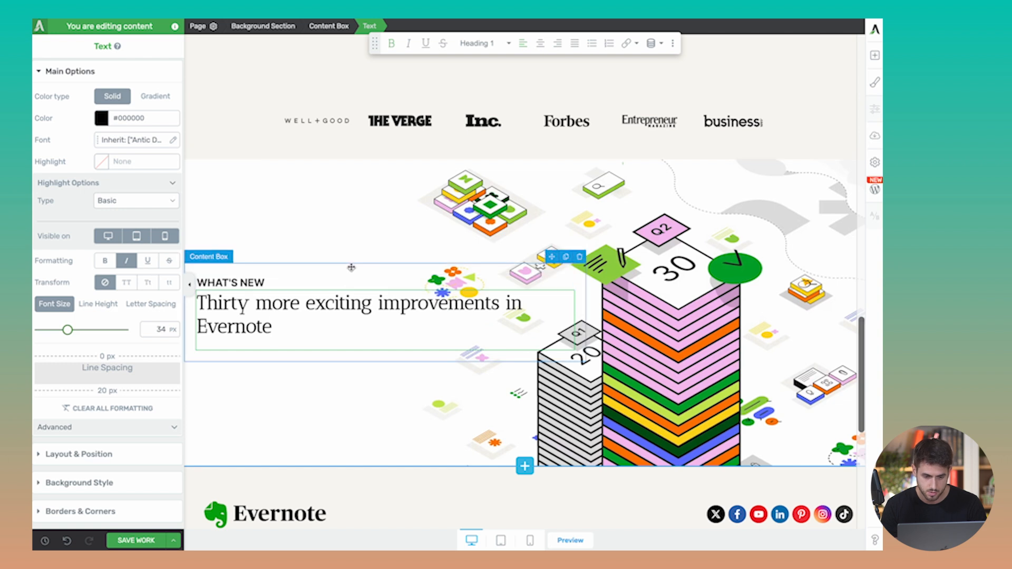
{"action": "left_click", "coordinate": [281, 284]}
{"action": "left_click", "coordinate": [274, 298]}
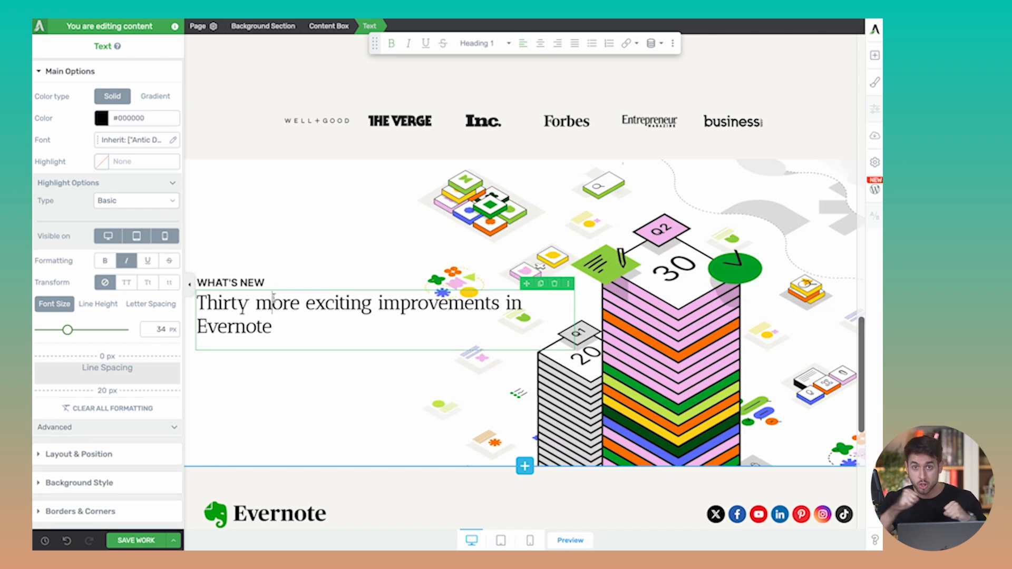
- Set the bottom margin of the WHAT'S NEW text to 80 px
{"action": "left_click", "coordinate": [265, 283]}
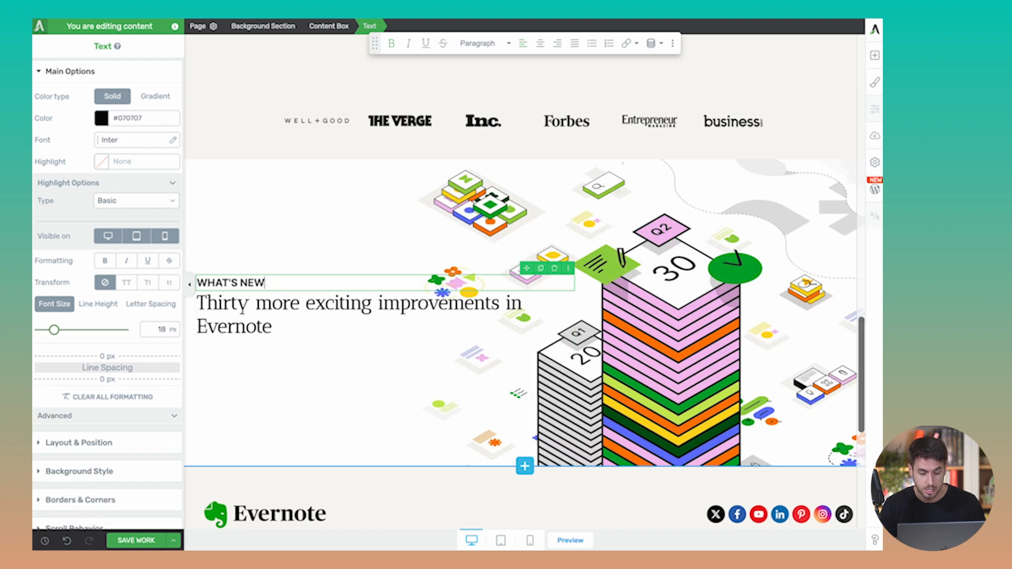
{"action": "left_click", "coordinate": [79, 442]}
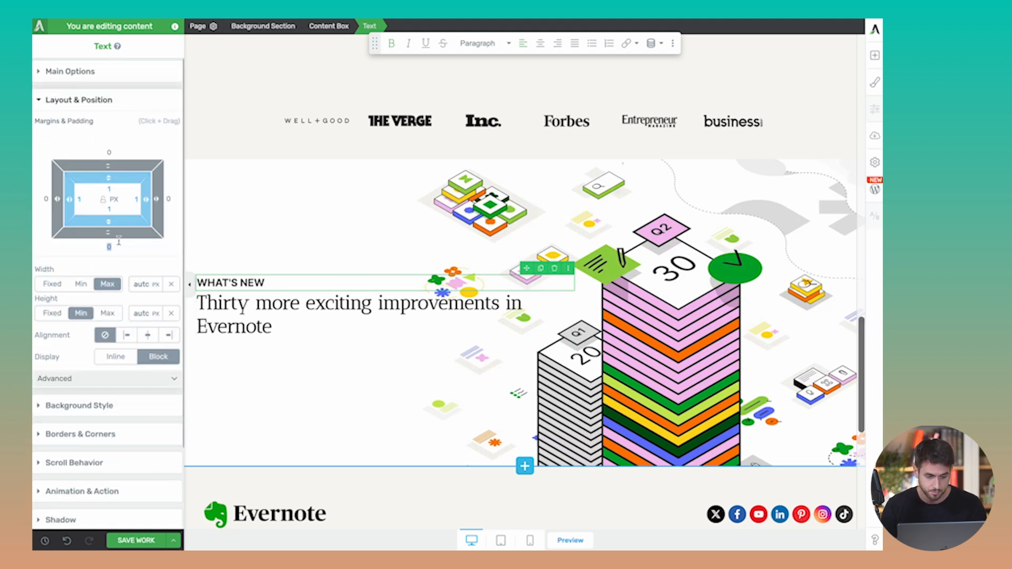
{"action": "type", "text": "80"}
{"action": "key", "text": "Return"}
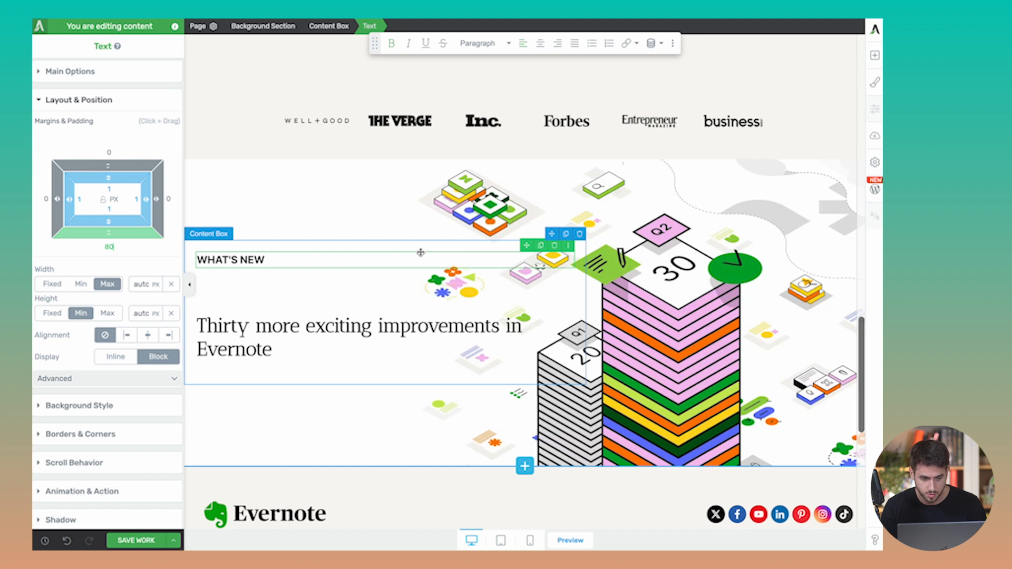
{"action": "left_click", "coordinate": [305, 353]}
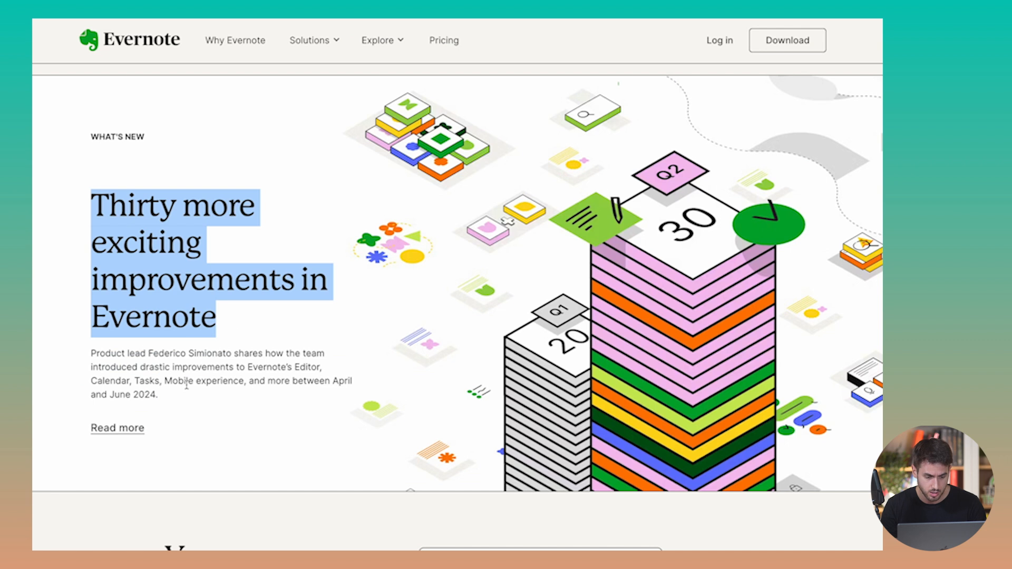
- Copy the original page's What's New description, and place a duplicate of the first Work Anywhere paragraph below the What's New heading
{"action": "left_click_drag", "start_coordinate": [158, 396], "coordinate": [93, 349]}
{"action": "key", "text": "ctrl+c"}
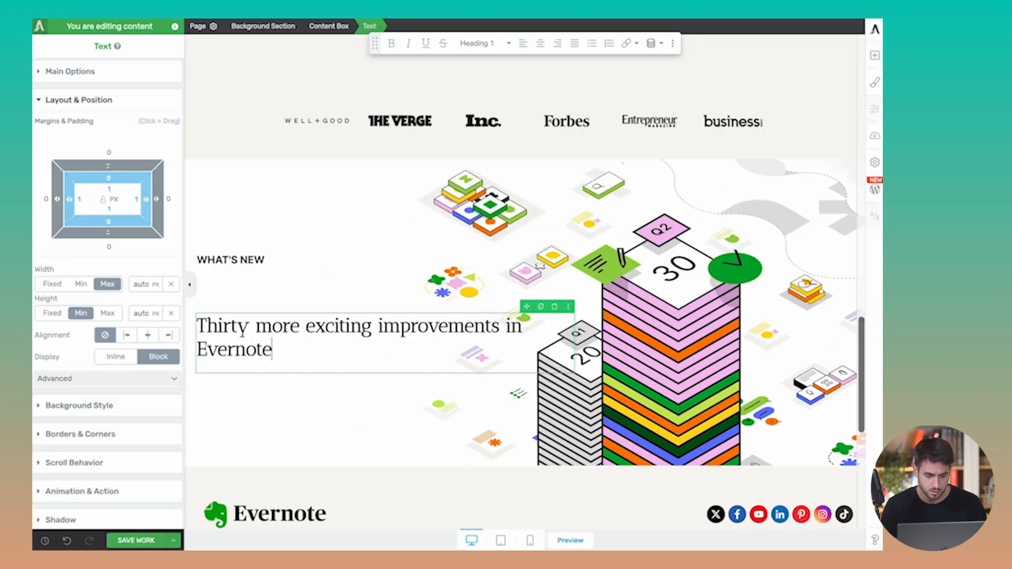
{"action": "scroll", "coordinate": [710, 205], "scroll_direction": "up", "scroll_amount": 10}
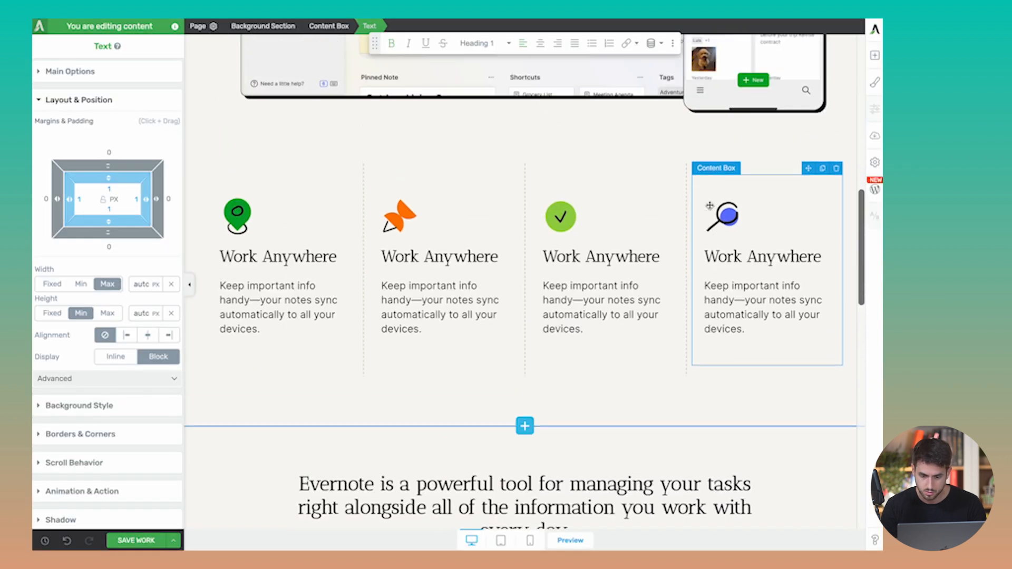
{"action": "scroll", "coordinate": [709, 206], "scroll_direction": "up", "scroll_amount": 1}
{"action": "left_click", "coordinate": [326, 288]}
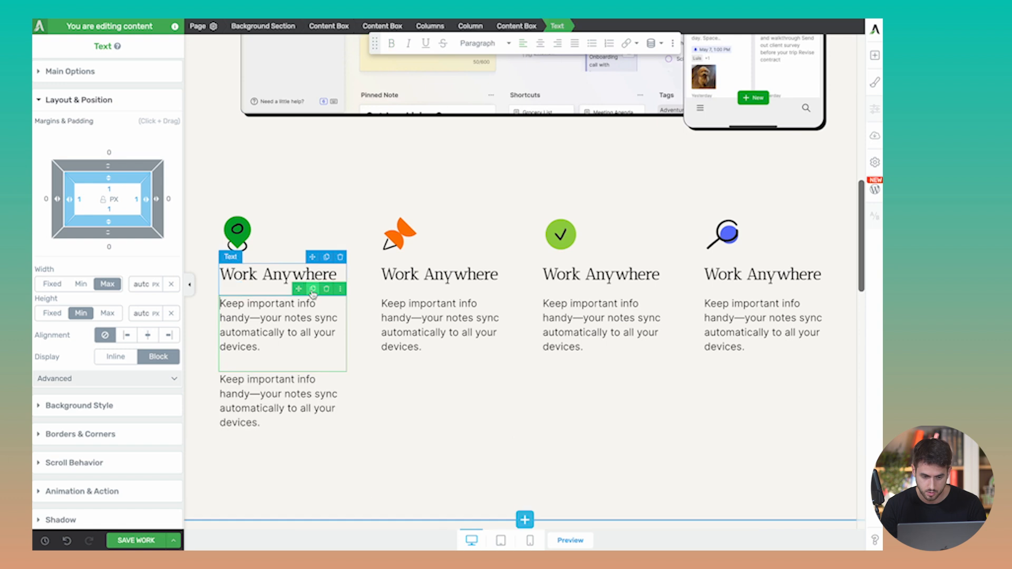
{"action": "left_click_drag", "start_coordinate": [312, 288], "coordinate": [276, 453]}
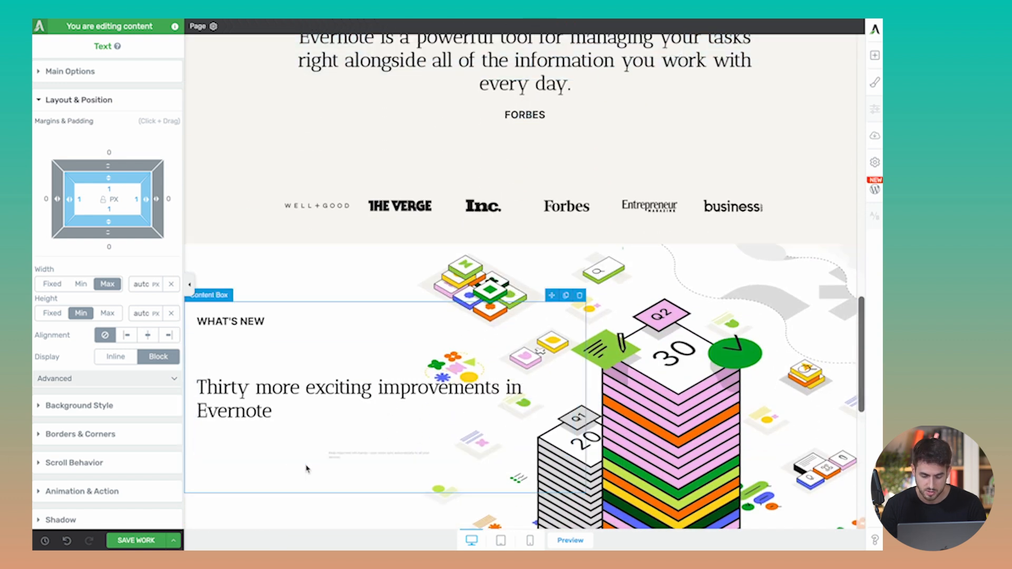
- Replace the text of the paragraph below the What's New heading with the description copied from the original page
{"action": "left_click", "coordinate": [332, 460]}
{"action": "triple_click", "coordinate": [332, 454]}
{"action": "key", "text": "ctrl+v"}
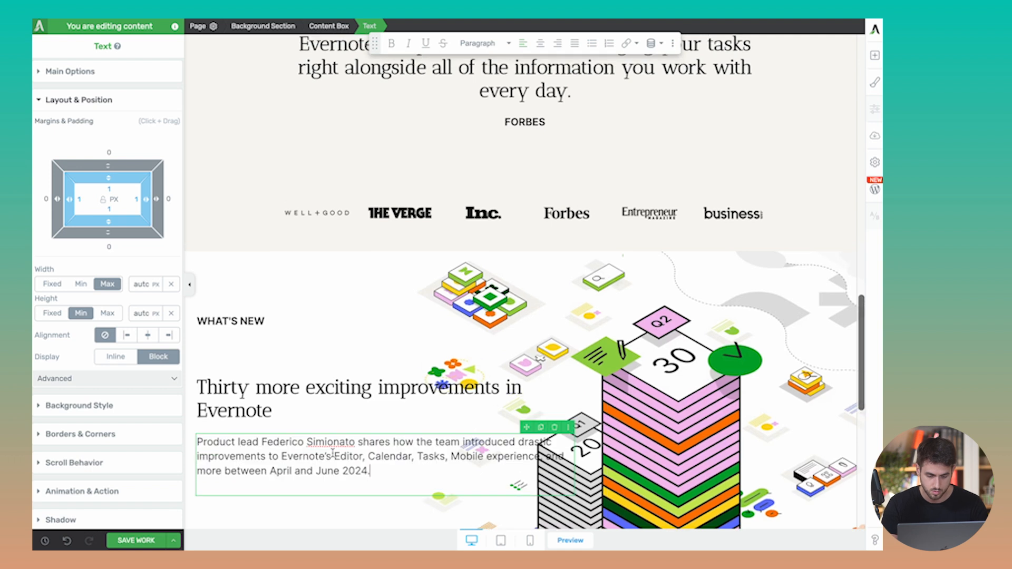
- Select the content box that holds the What's New label, heading and description
{"action": "left_click", "coordinate": [432, 358]}
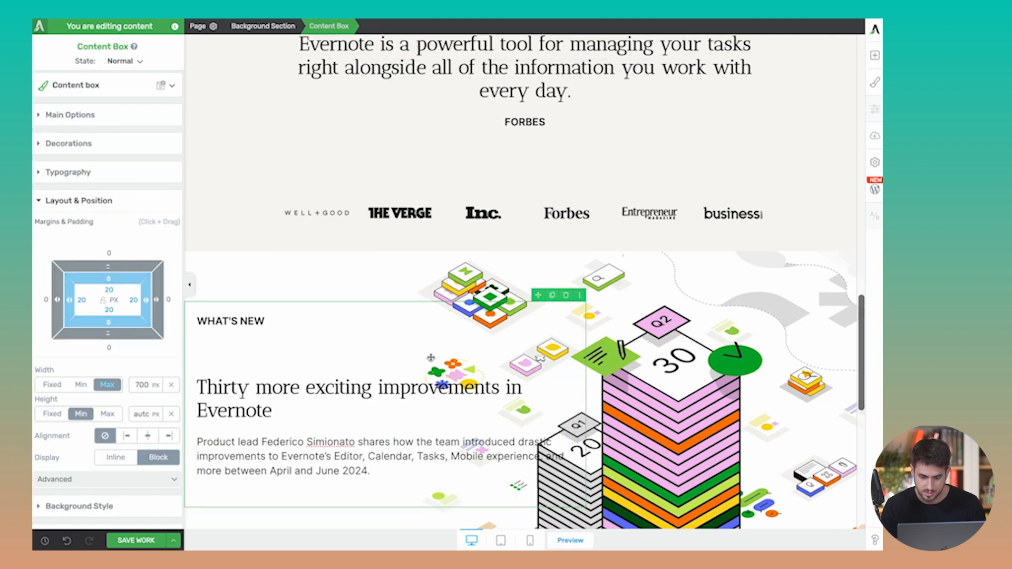
- Narrow the What's New content box to a maximum width of 516 px
{"action": "scroll", "coordinate": [427, 350], "scroll_direction": "down", "scroll_amount": 5}
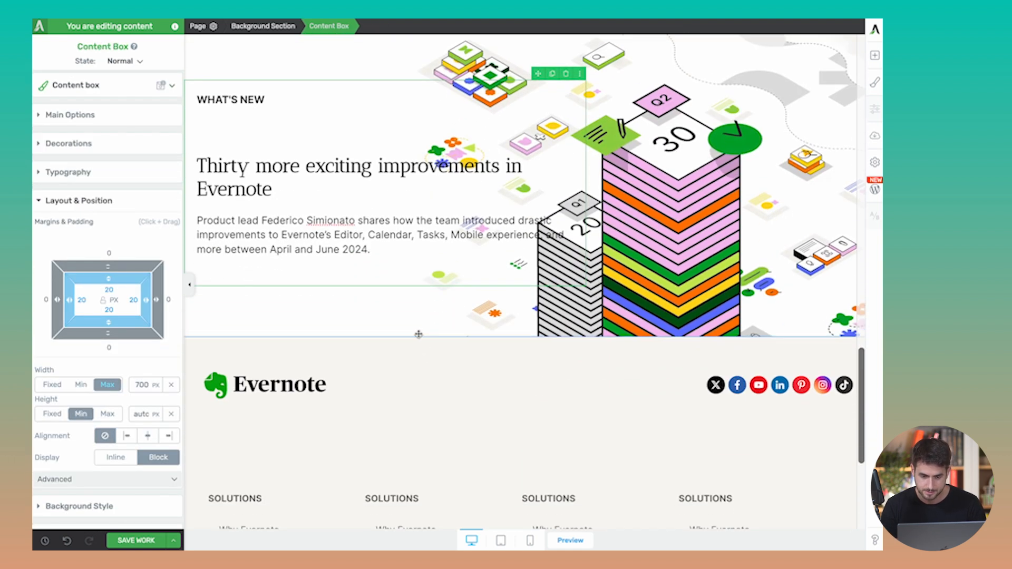
{"action": "scroll", "coordinate": [427, 346], "scroll_direction": "up", "scroll_amount": 2}
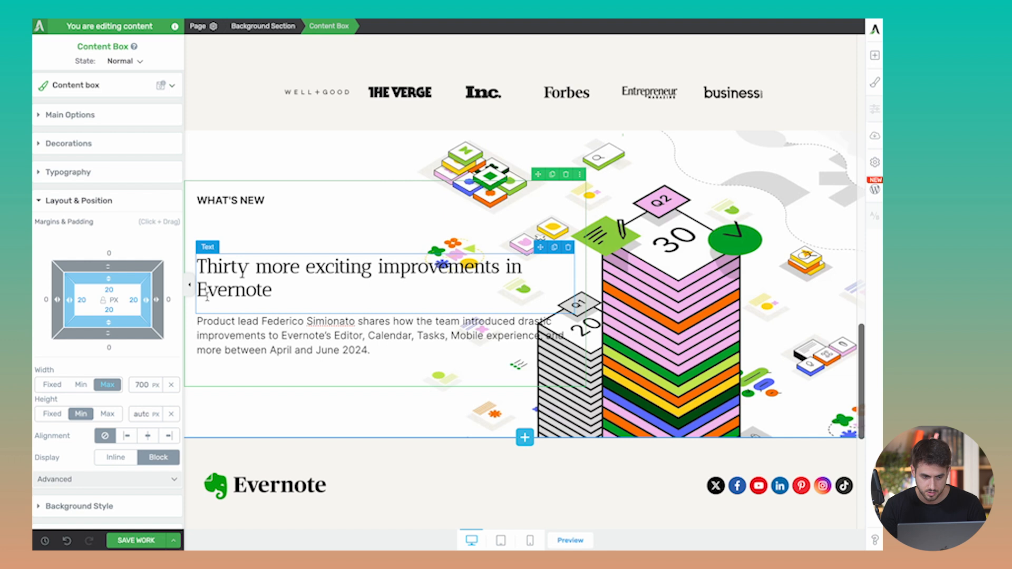
{"action": "left_click", "coordinate": [123, 115]}
{"action": "left_click_drag", "start_coordinate": [63, 158], "coordinate": [59, 157]}
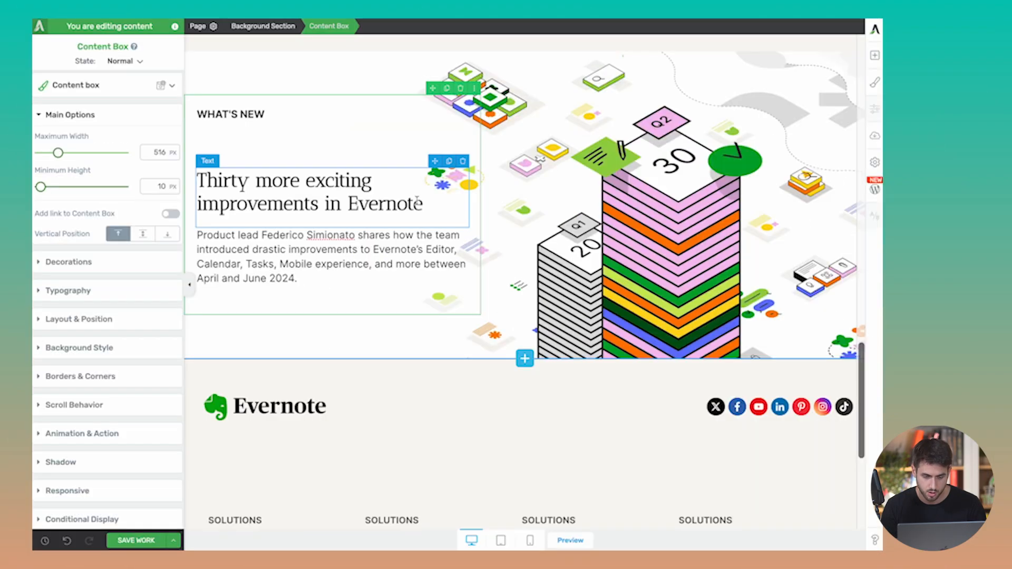
- Duplicate the WHAT'S NEW label and place the copy beneath the paragraph in the content box
{"action": "left_click", "coordinate": [449, 100]}
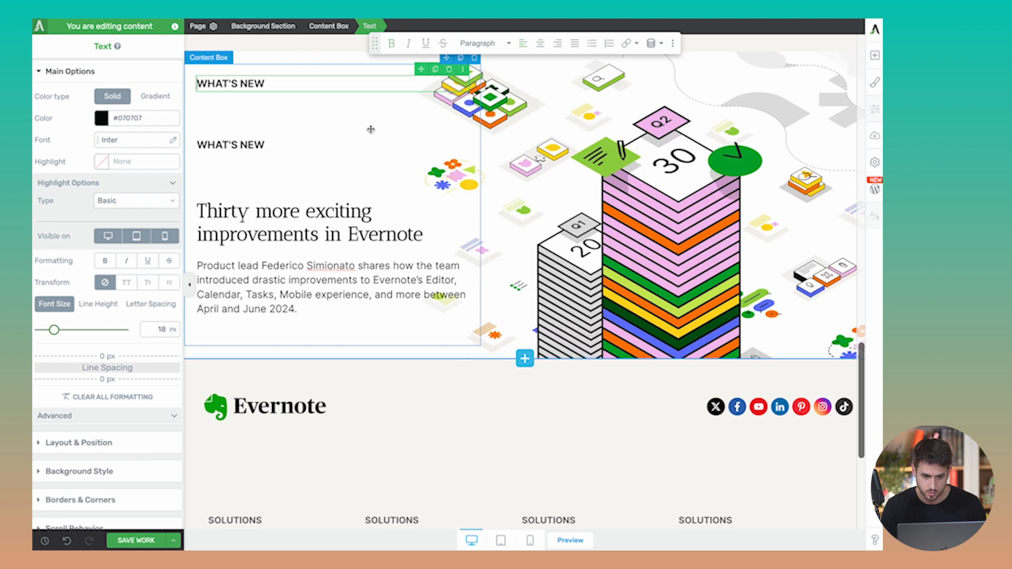
{"action": "left_click_drag", "start_coordinate": [399, 180], "coordinate": [323, 330]}
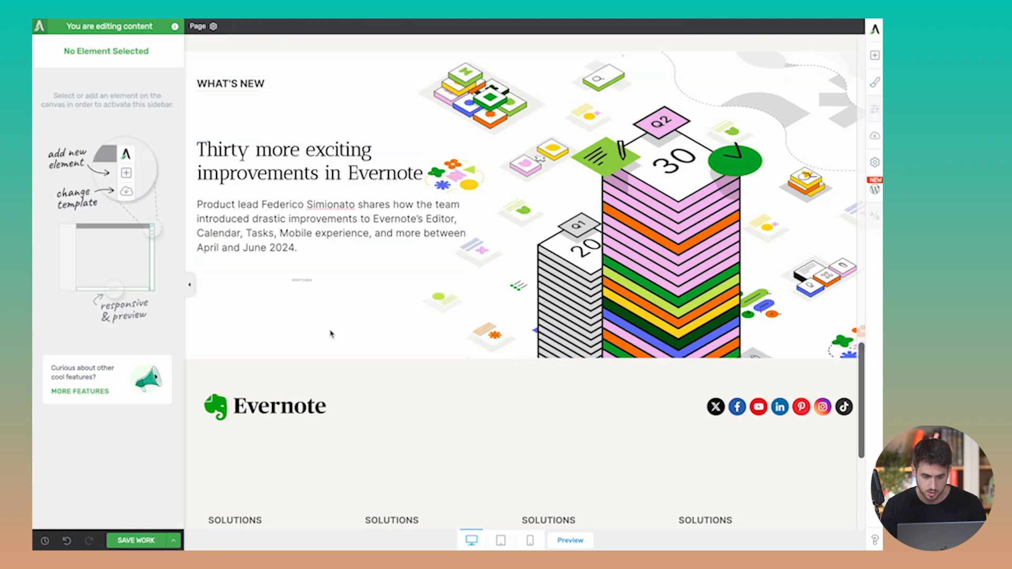
- Set the copied label's bottom margin to 0 and its top margin to 40 px
{"action": "left_click", "coordinate": [287, 281]}
{"action": "triple_click", "coordinate": [287, 281]}
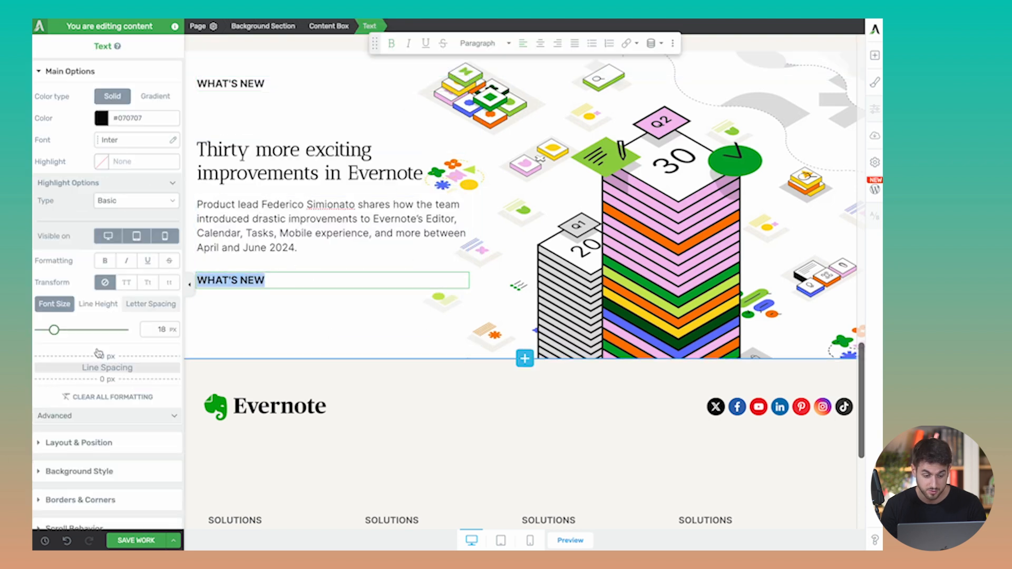
{"action": "scroll", "coordinate": [97, 358], "scroll_direction": "down", "scroll_amount": 3}
{"action": "left_click", "coordinate": [95, 375]}
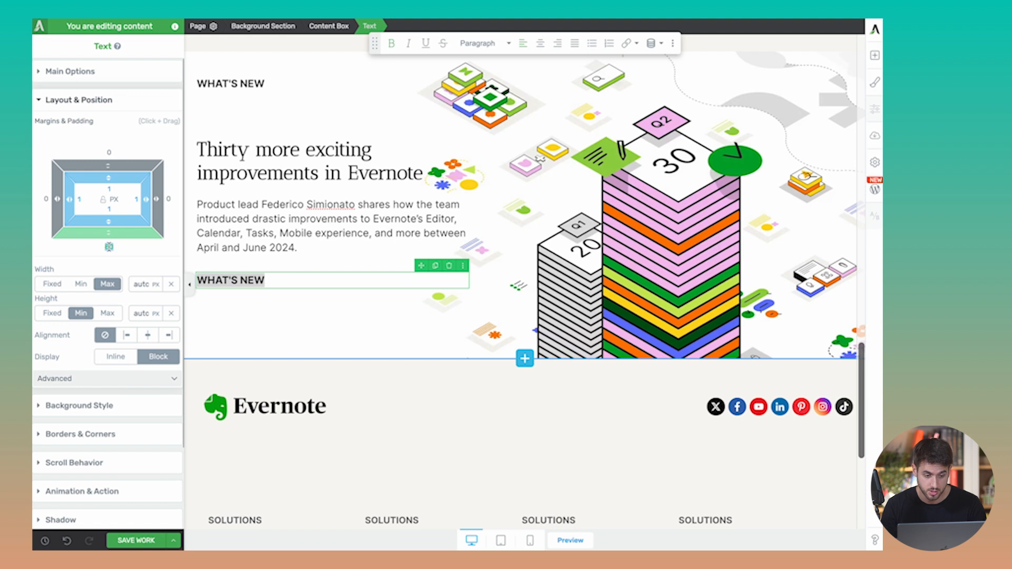
{"action": "left_click", "coordinate": [110, 246]}
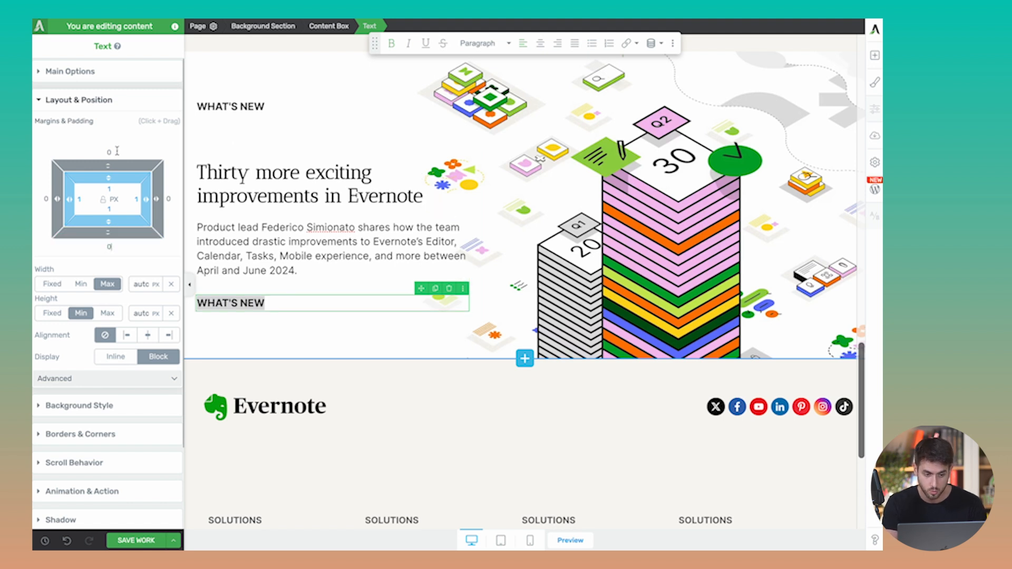
{"action": "type", "text": "80"}
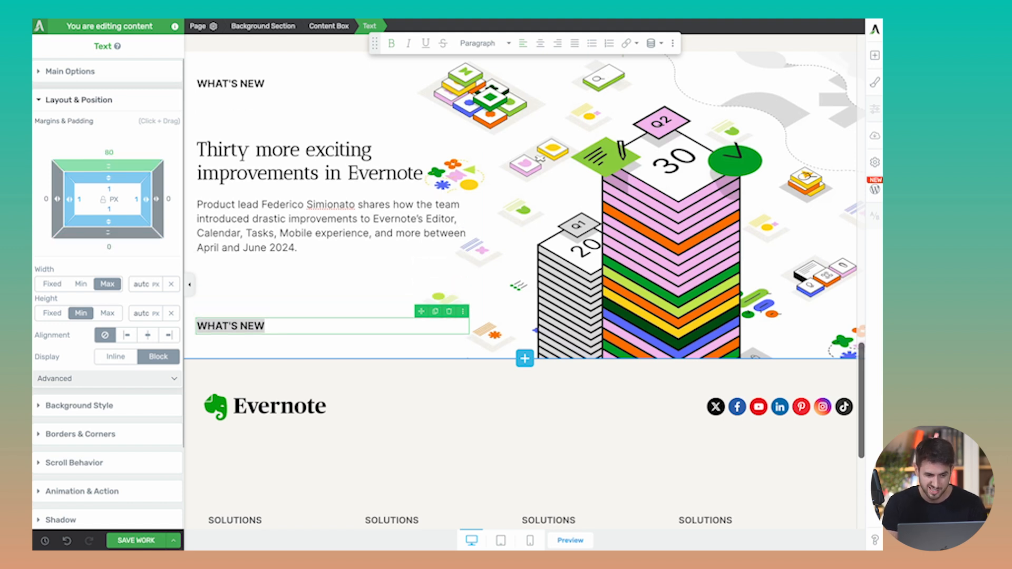
{"action": "key", "text": "BackSpace"}
{"action": "key", "text": "BackSpace"}
{"action": "type", "text": "40"}
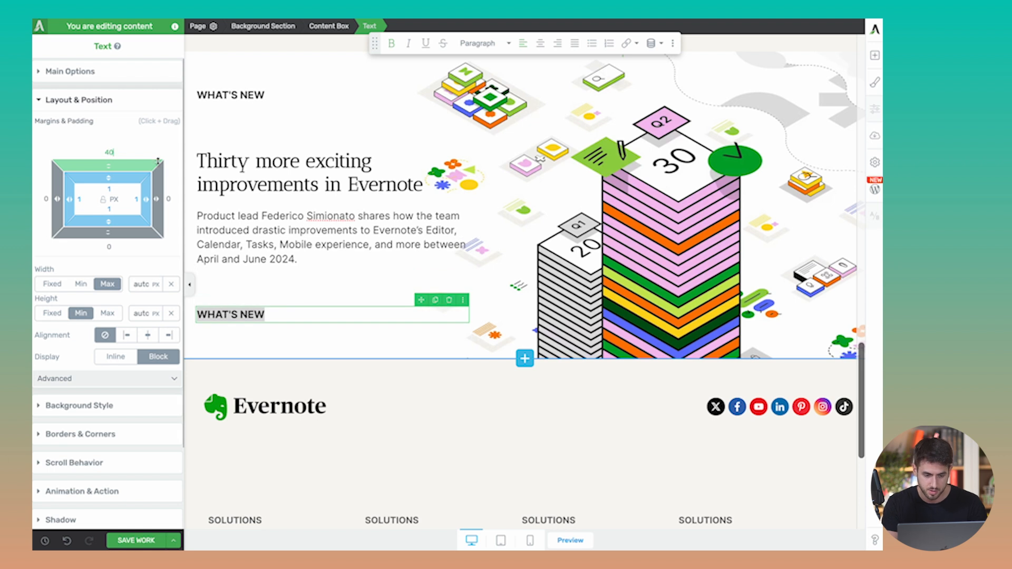
- Replace the copied label's text with "Read more" and underline it
{"action": "left_click", "coordinate": [324, 318]}
{"action": "type", "text": "Re"}
{"action": "key", "text": "ctrl+a"}
{"action": "type", "text": "Read more"}
{"action": "key", "text": "ctrl+a"}
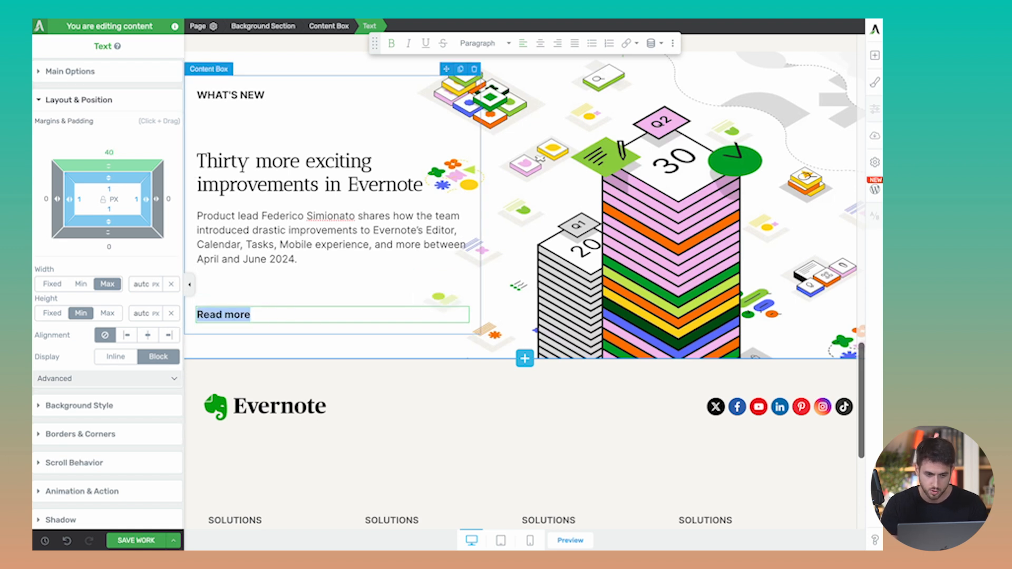
{"action": "left_click", "coordinate": [251, 270]}
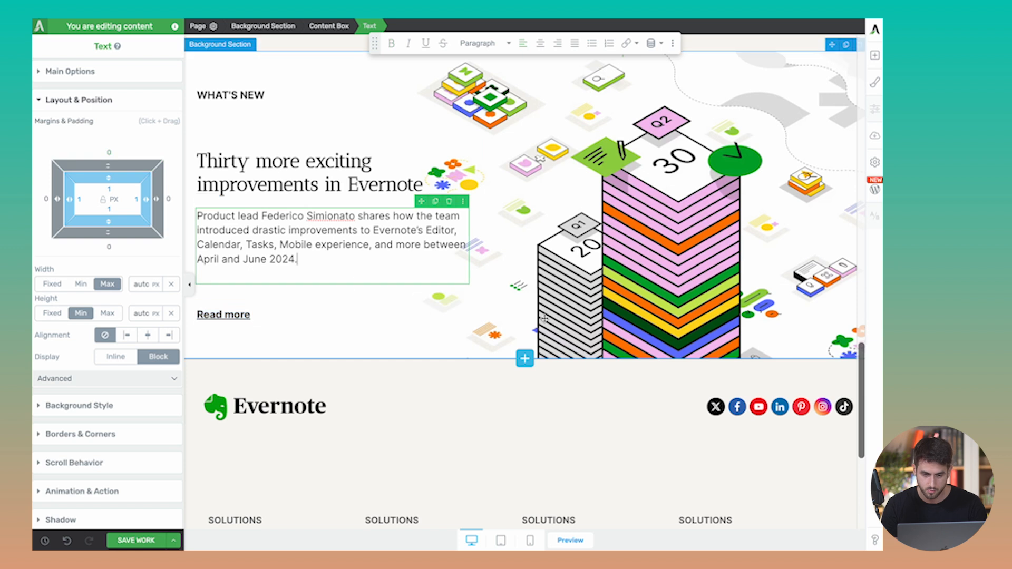
- Check the What's New section with the settings sidebar collapsed, then restore the sidebar and save the page
{"action": "left_click", "coordinate": [263, 26]}
{"action": "left_click", "coordinate": [189, 284]}
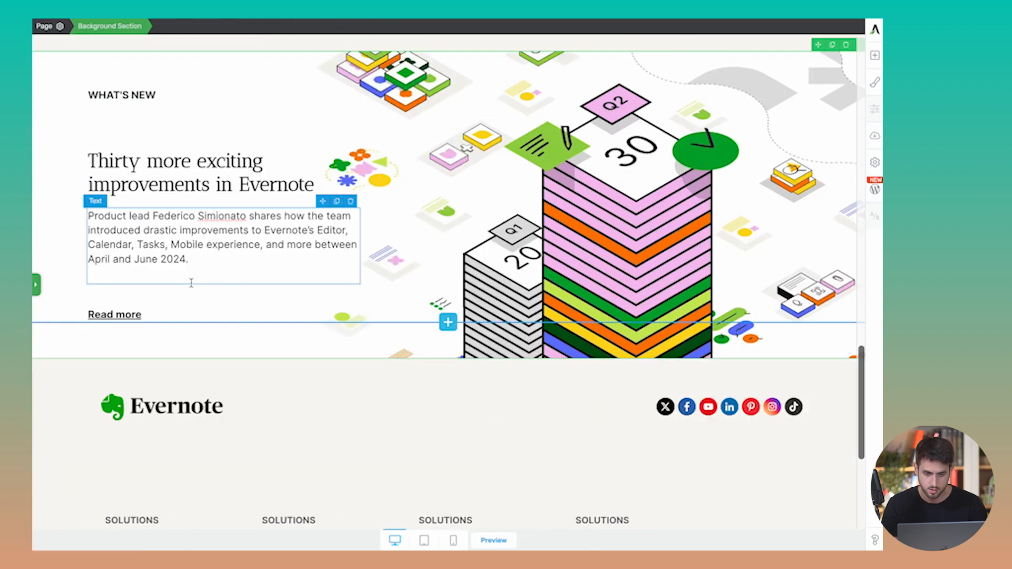
{"action": "scroll", "coordinate": [549, 200], "scroll_direction": "up", "scroll_amount": 2}
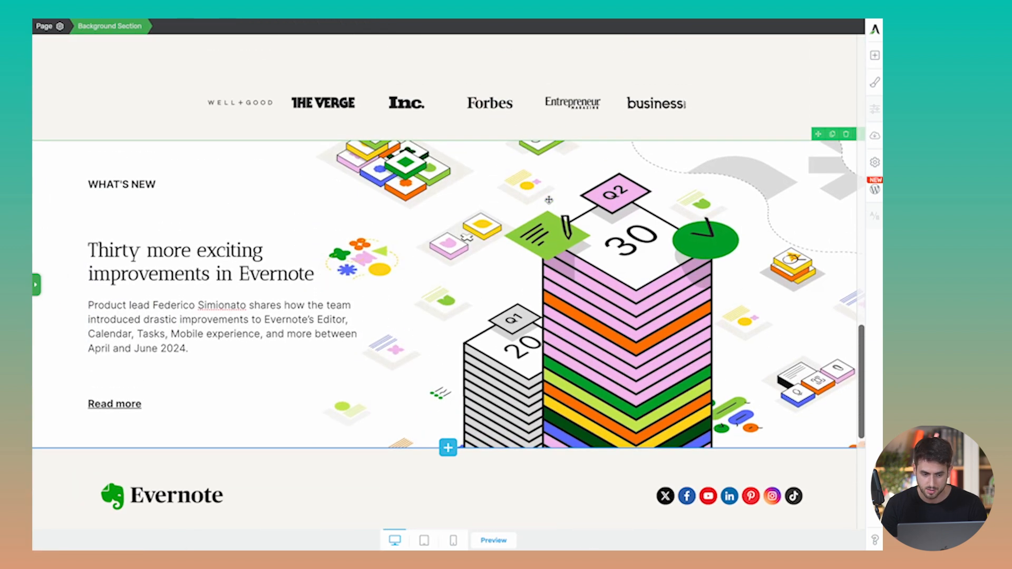
{"action": "scroll", "coordinate": [549, 200], "scroll_direction": "down", "scroll_amount": 1}
{"action": "scroll", "coordinate": [549, 200], "scroll_direction": "up", "scroll_amount": 3}
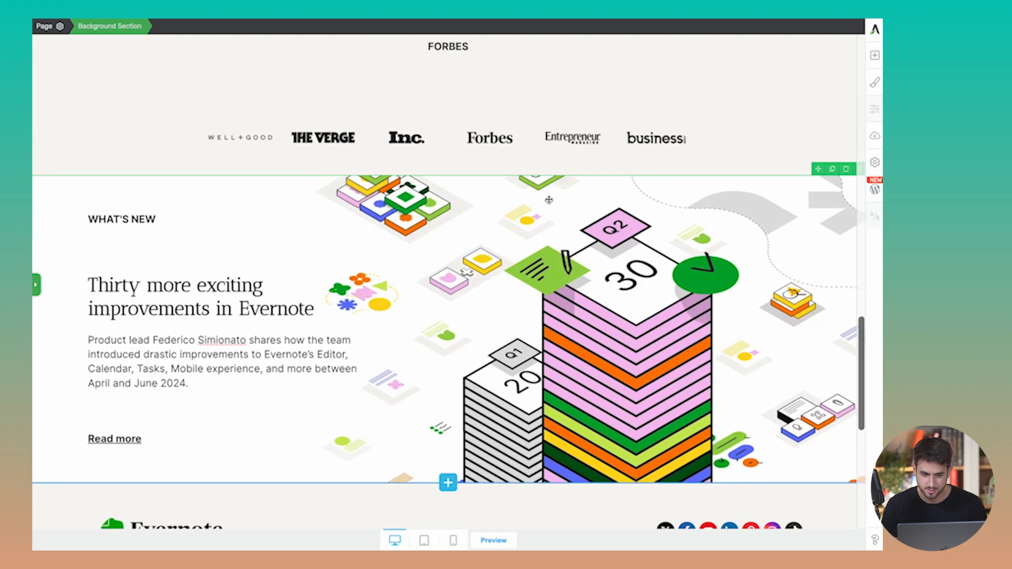
{"action": "left_click", "coordinate": [36, 285]}
{"action": "left_click", "coordinate": [137, 540]}
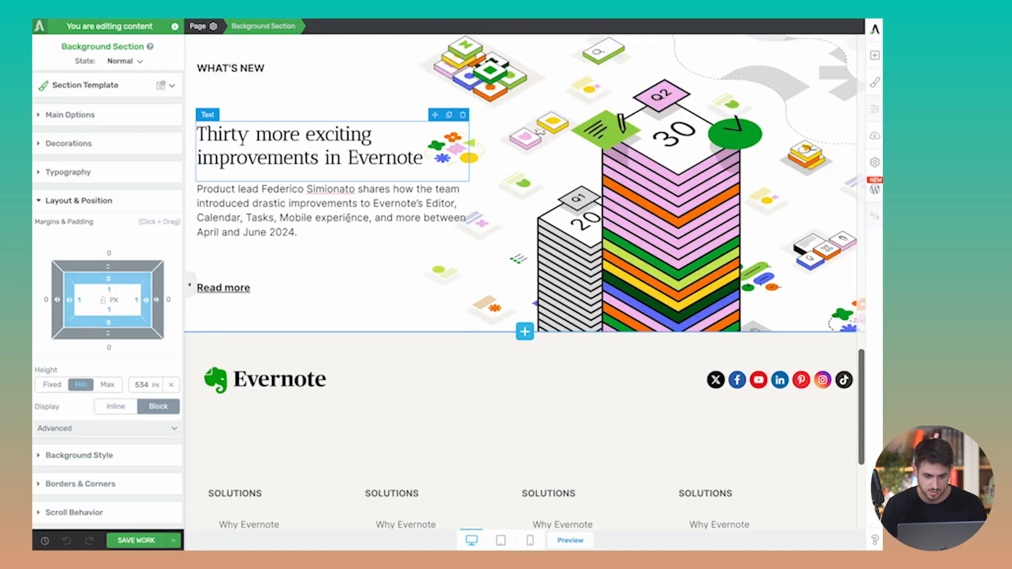
- Add a 1 px solid black border to the upper edge of the What's New background section
{"action": "scroll", "coordinate": [83, 333], "scroll_direction": "down", "scroll_amount": 2}
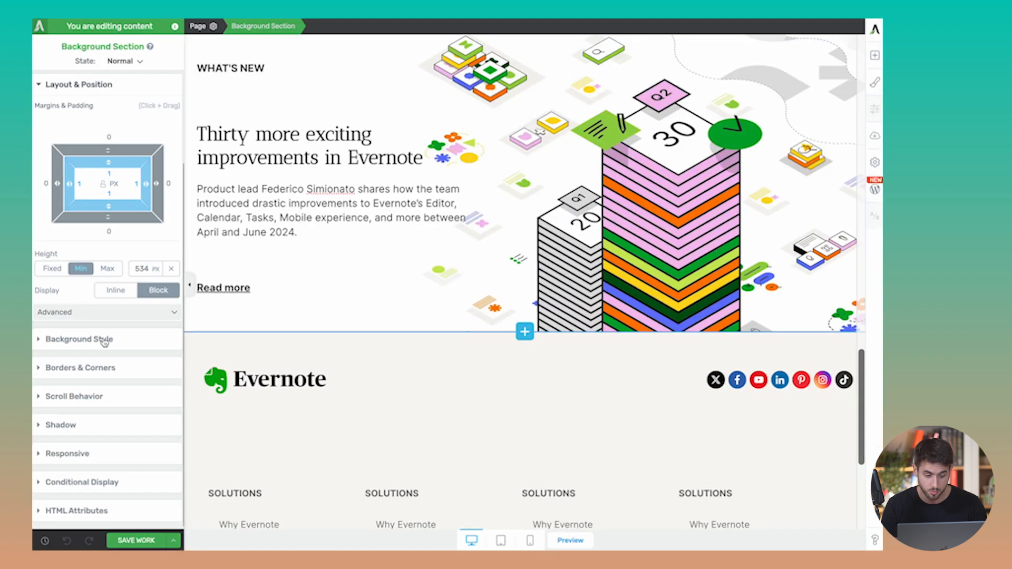
{"action": "left_click", "coordinate": [104, 340]}
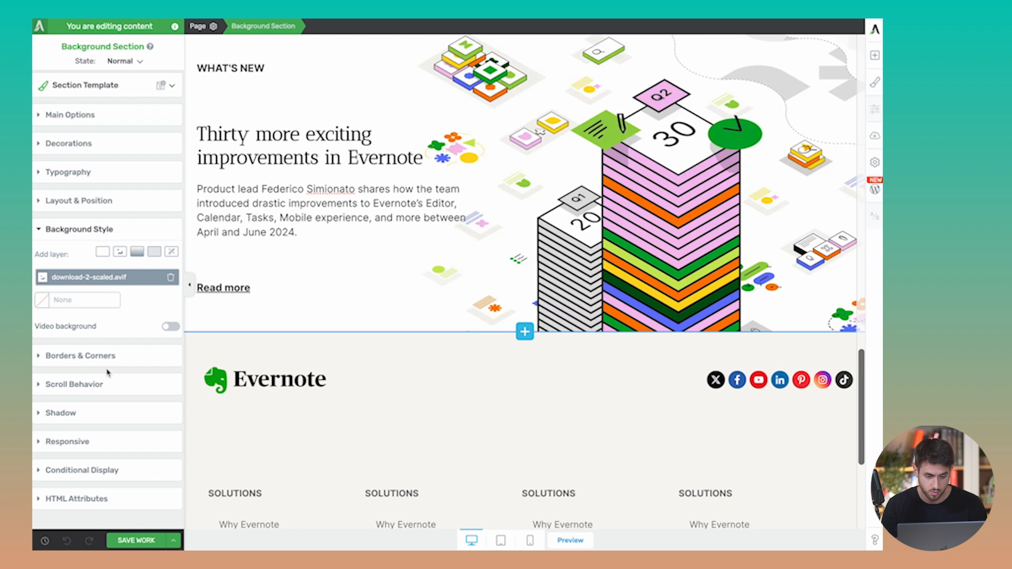
{"action": "left_click", "coordinate": [98, 357]}
{"action": "left_click", "coordinate": [106, 315]}
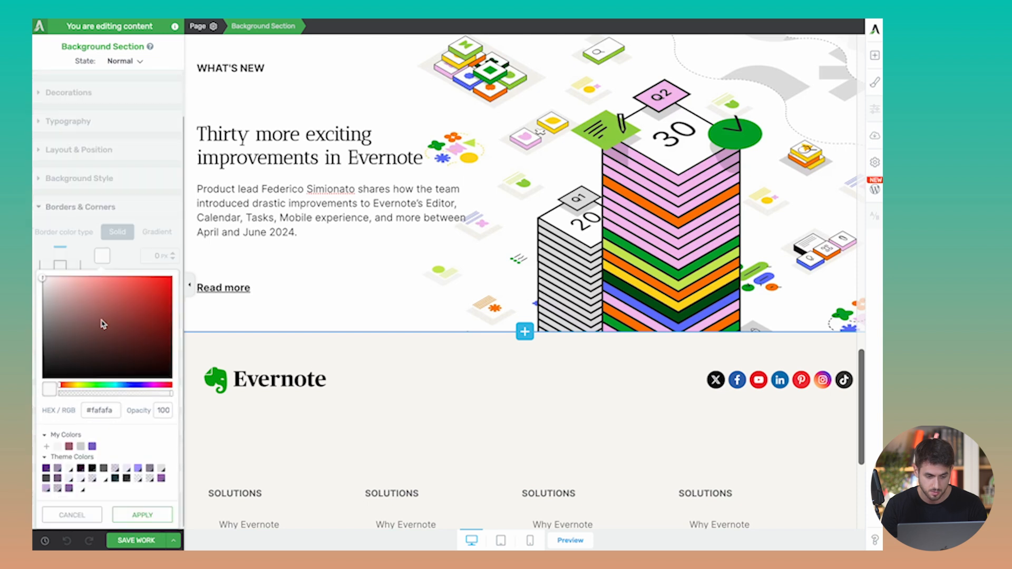
{"action": "left_click", "coordinate": [142, 514]}
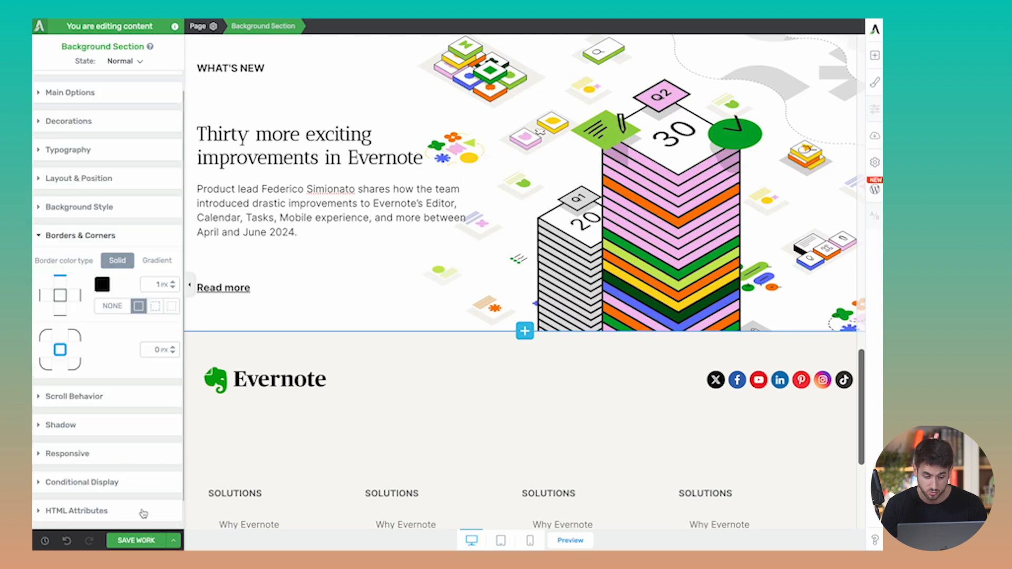
- Add a matching solid black border to the lower edge of the What's New background section
{"action": "left_click", "coordinate": [60, 315]}
{"action": "left_click", "coordinate": [123, 308]}
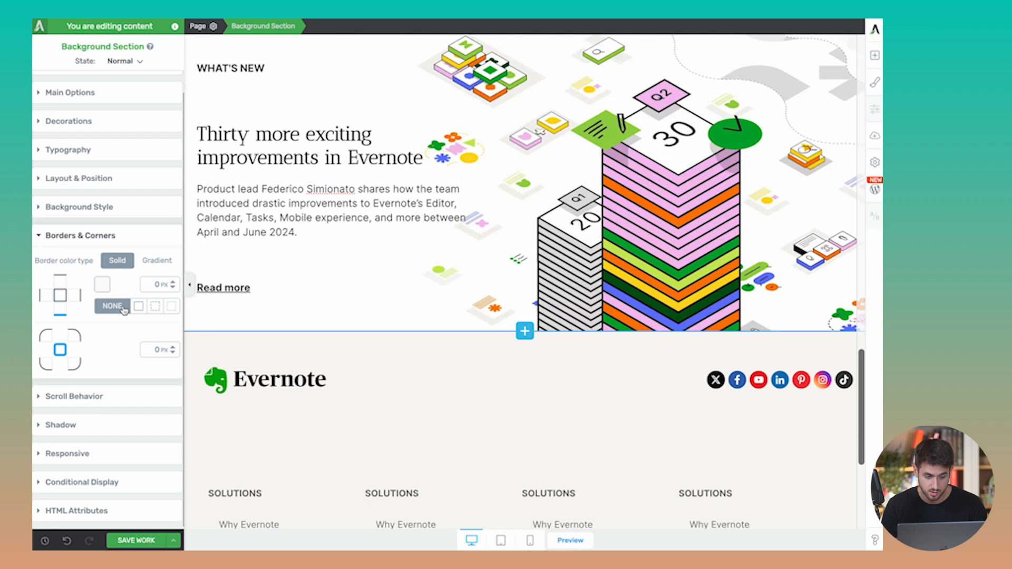
{"action": "left_click", "coordinate": [105, 284]}
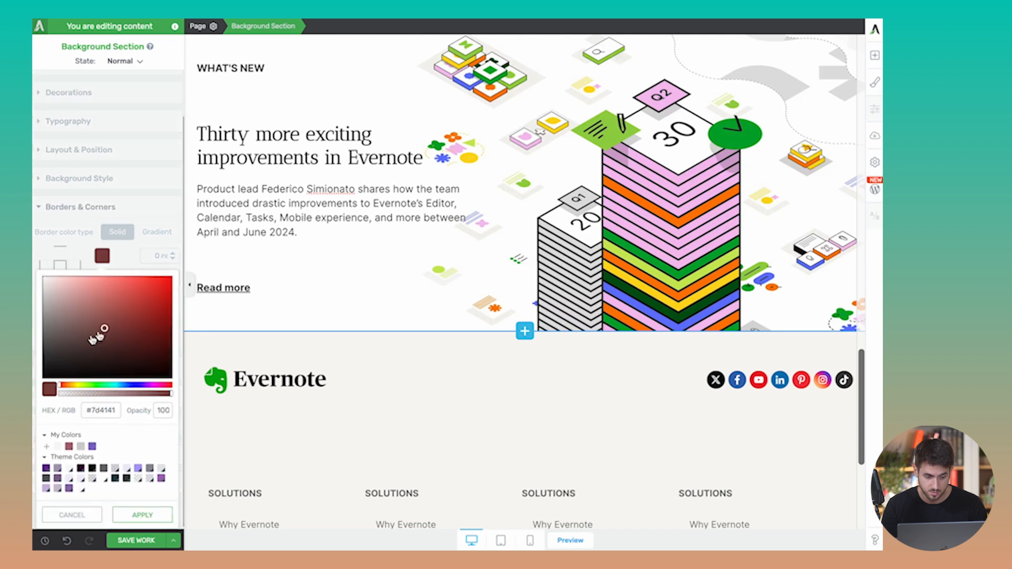
{"action": "left_click", "coordinate": [141, 515]}
{"action": "left_click", "coordinate": [430, 371]}
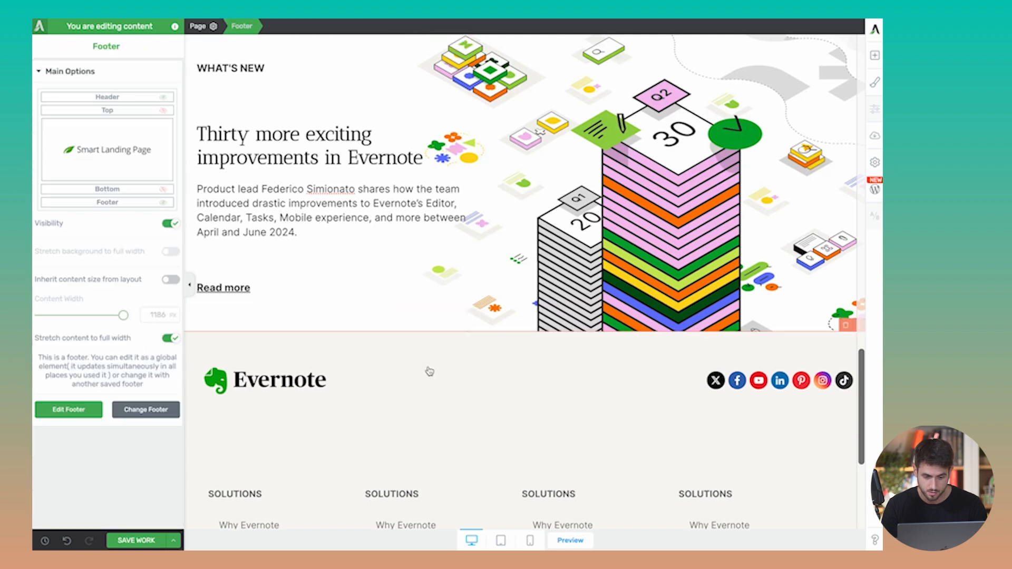
- Compare the section's borders with the original Evernote page and save the work
{"action": "scroll", "coordinate": [430, 372], "scroll_direction": "up", "scroll_amount": 3}
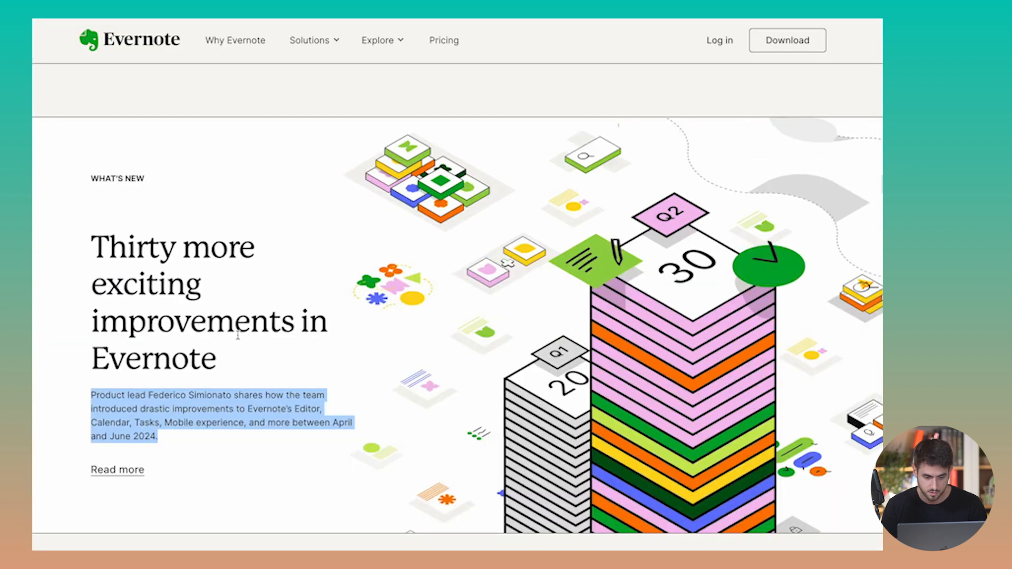
{"action": "scroll", "coordinate": [238, 335], "scroll_direction": "down", "scroll_amount": 3}
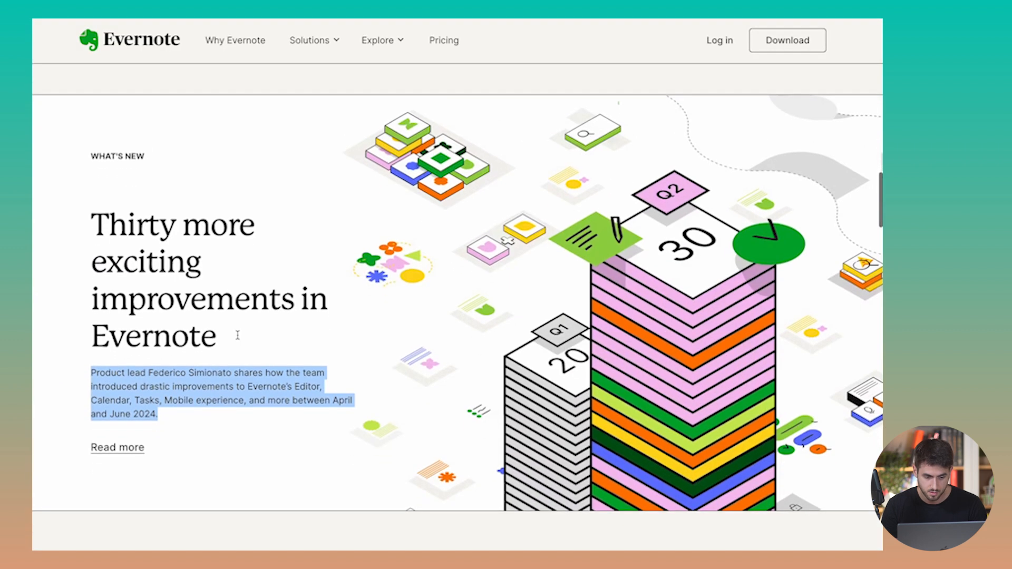
{"action": "scroll", "coordinate": [237, 335], "scroll_direction": "up", "scroll_amount": 2}
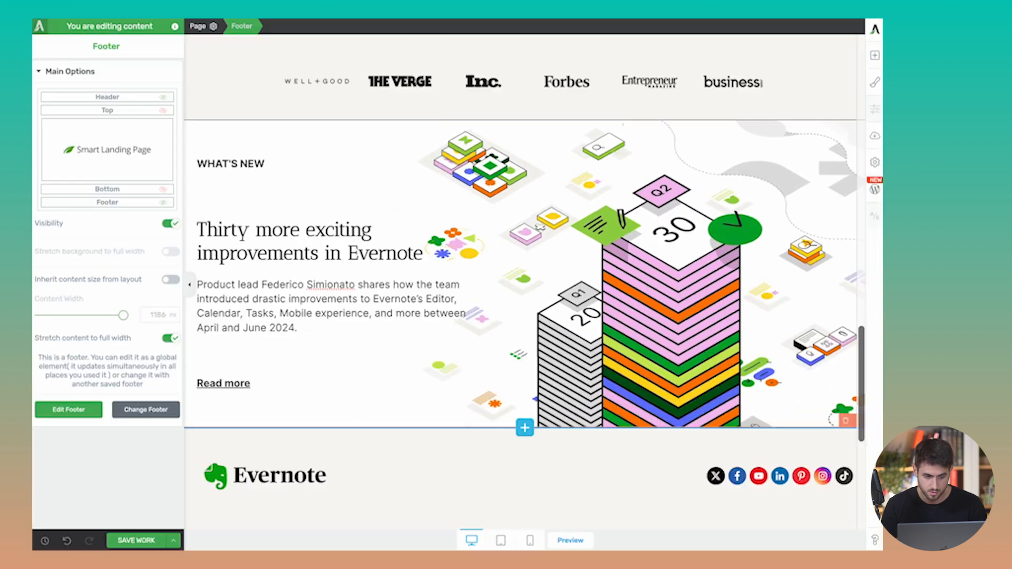
{"action": "left_click", "coordinate": [154, 539]}
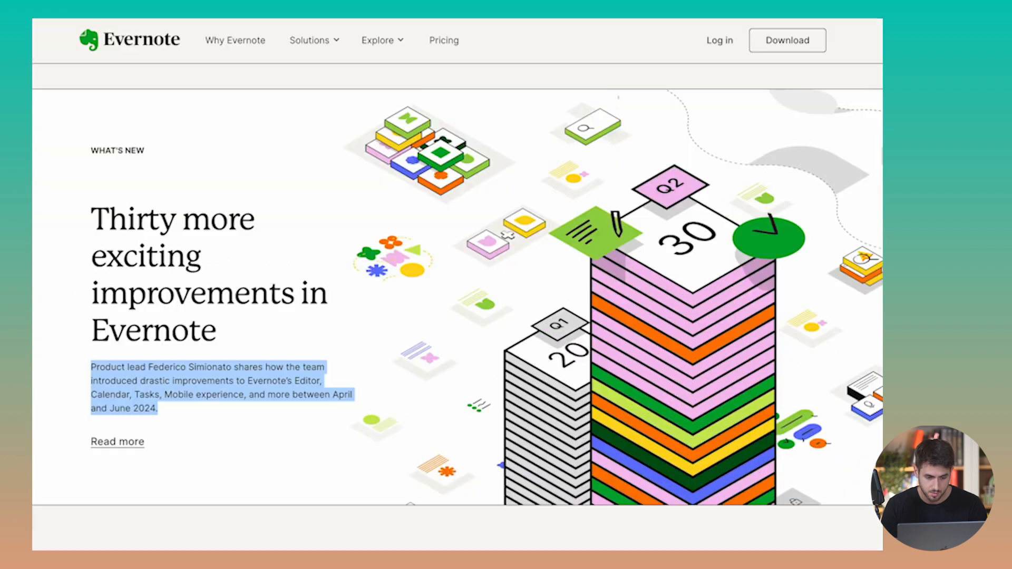
- Examine the sections below What's New on the original Evernote page down to "Evernote in action"
{"action": "scroll", "coordinate": [287, 361], "scroll_direction": "down", "scroll_amount": 3}
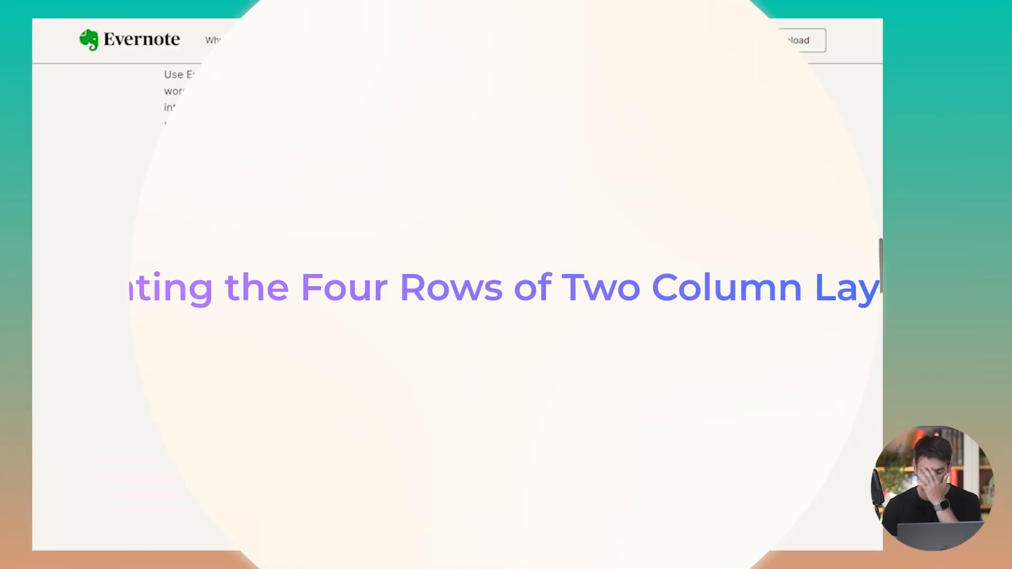
{"action": "scroll", "coordinate": [286, 361], "scroll_direction": "down", "scroll_amount": 3}
{"action": "scroll", "coordinate": [357, 297], "scroll_direction": "down", "scroll_amount": 15}
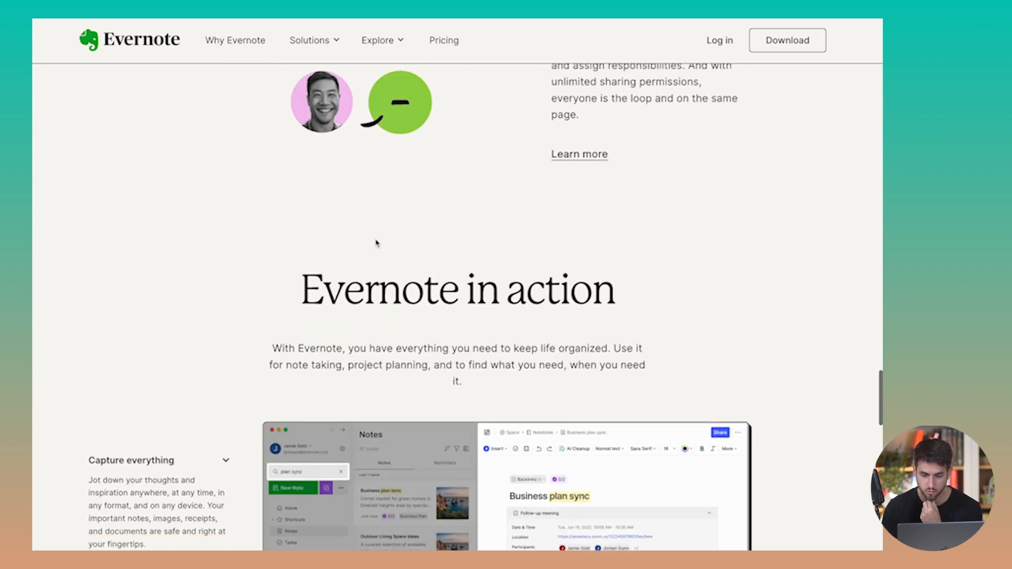
{"action": "scroll", "coordinate": [376, 242], "scroll_direction": "up", "scroll_amount": 15}
{"action": "scroll", "coordinate": [375, 242], "scroll_direction": "up", "scroll_amount": 1}
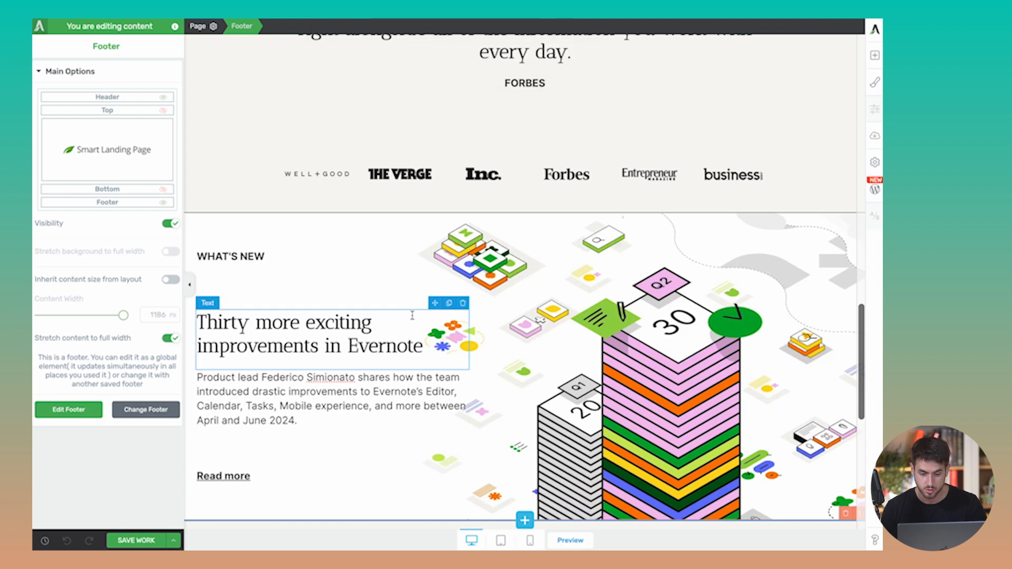
- Insert a new background section between the What's New section and the footer
{"action": "scroll", "coordinate": [412, 315], "scroll_direction": "down", "scroll_amount": 4}
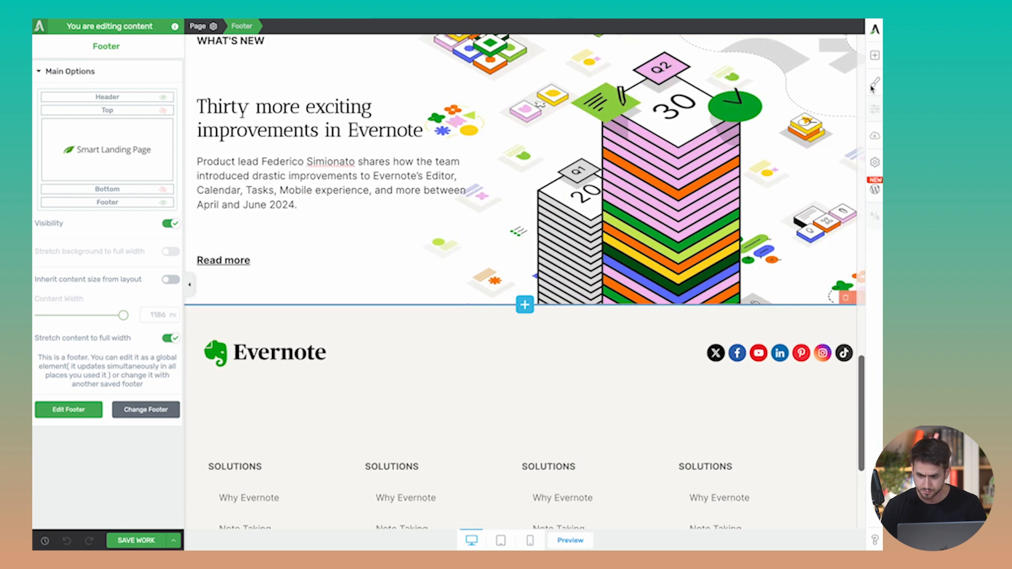
{"action": "left_click", "coordinate": [875, 55]}
{"action": "left_click_drag", "start_coordinate": [770, 230], "coordinate": [707, 339]}
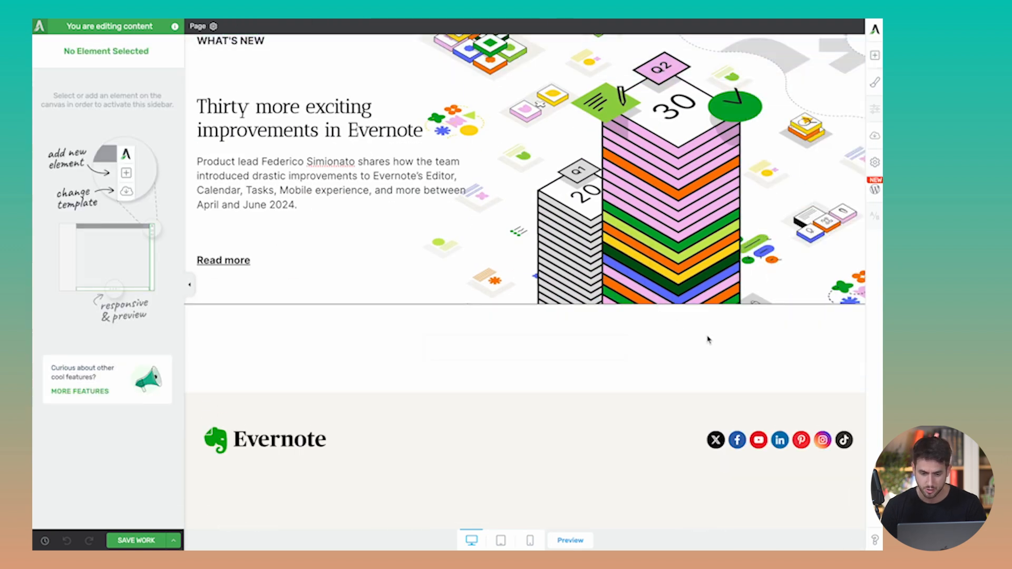
- Set the new background section's top and bottom padding to 60 px
{"action": "left_click", "coordinate": [121, 118]}
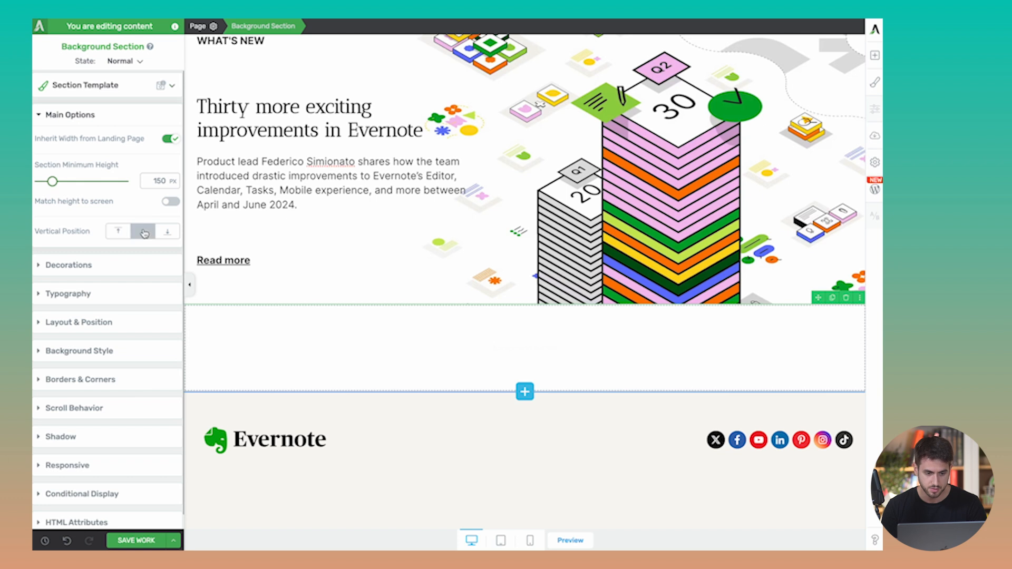
{"action": "left_click", "coordinate": [108, 319]}
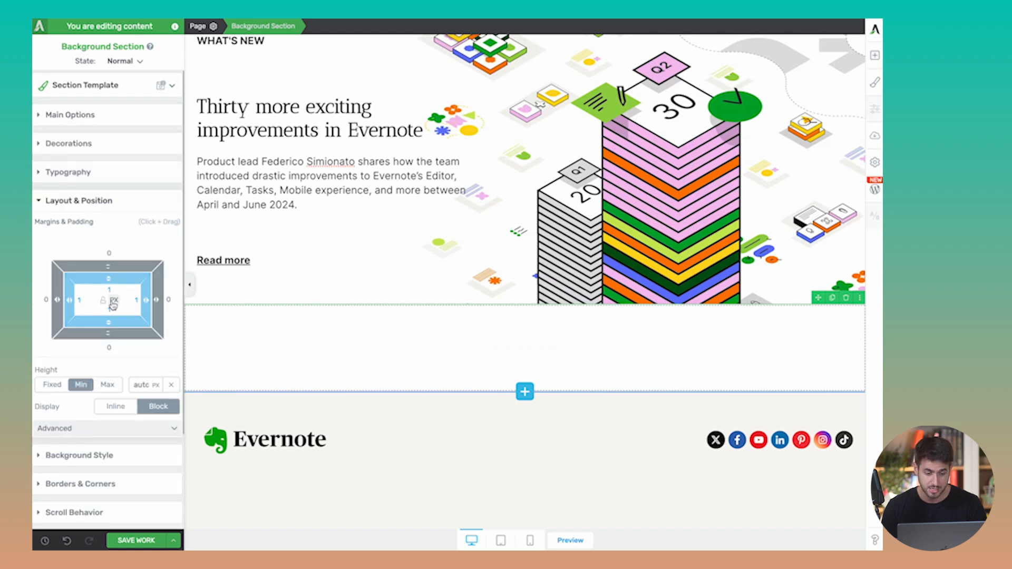
{"action": "type", "text": "60"}
{"action": "key", "text": "Tab"}
{"action": "key", "text": "Tab"}
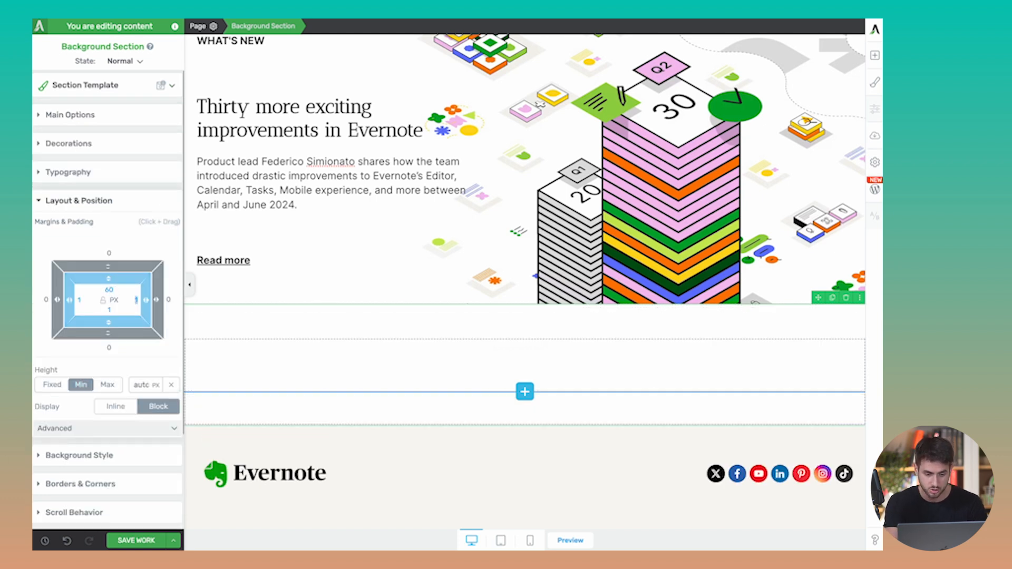
{"action": "type", "text": "60"}
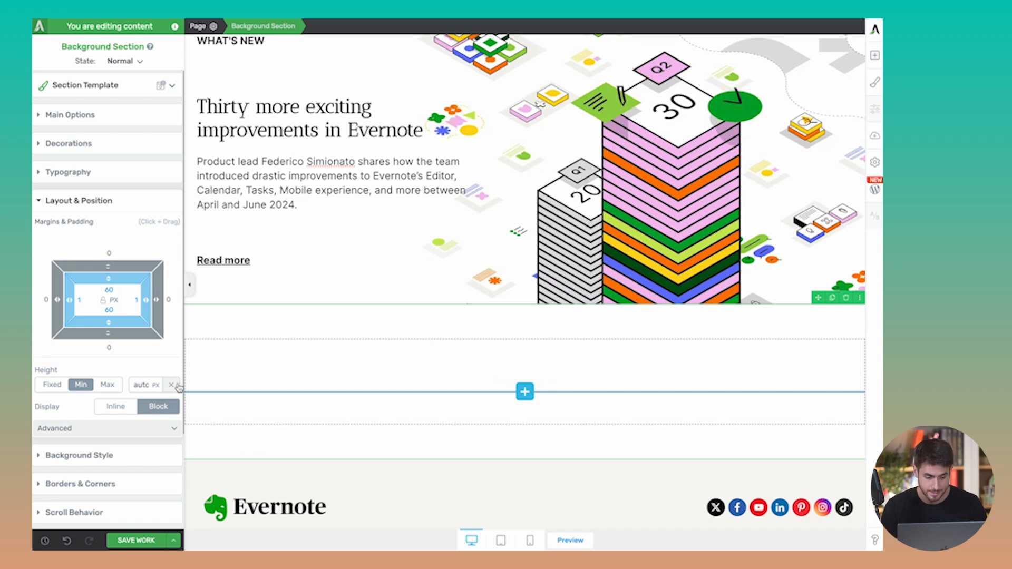
- Give the new background section the saved off-white background colour #f8f6f2
{"action": "scroll", "coordinate": [85, 317], "scroll_direction": "down", "scroll_amount": 3}
{"action": "left_click", "coordinate": [121, 343]}
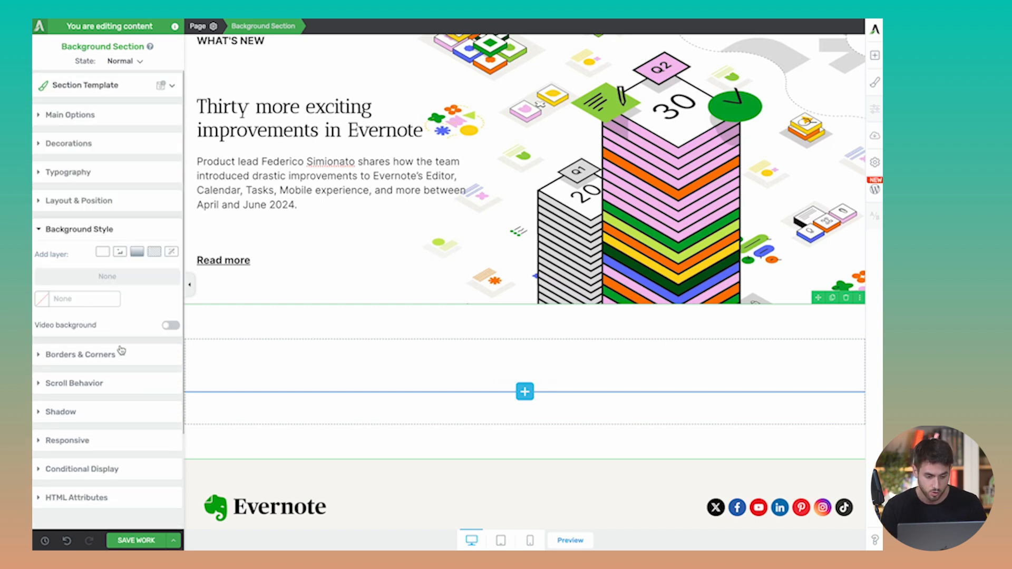
{"action": "left_click", "coordinate": [44, 299]}
{"action": "left_click", "coordinate": [57, 447]}
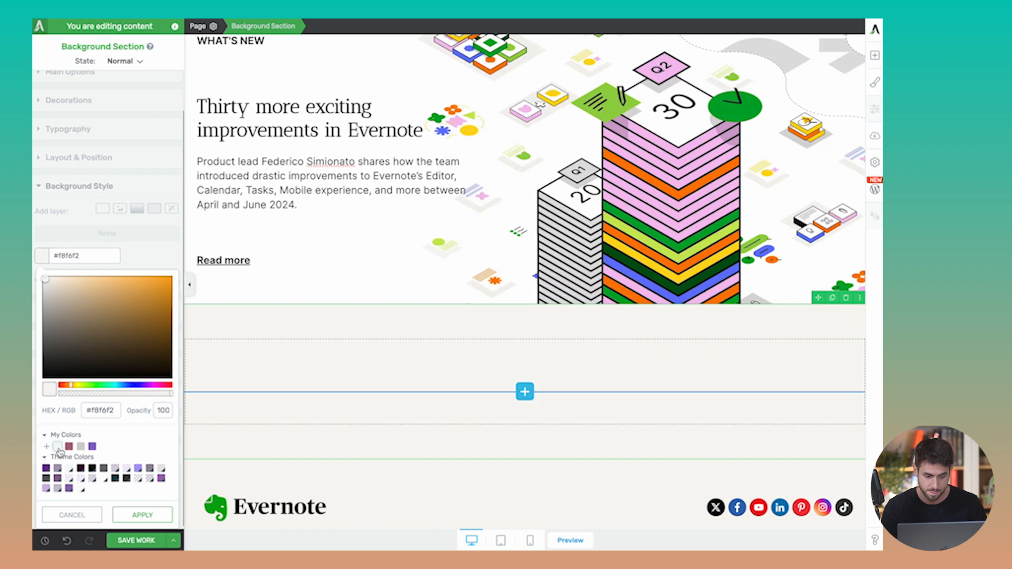
{"action": "left_click", "coordinate": [143, 515]}
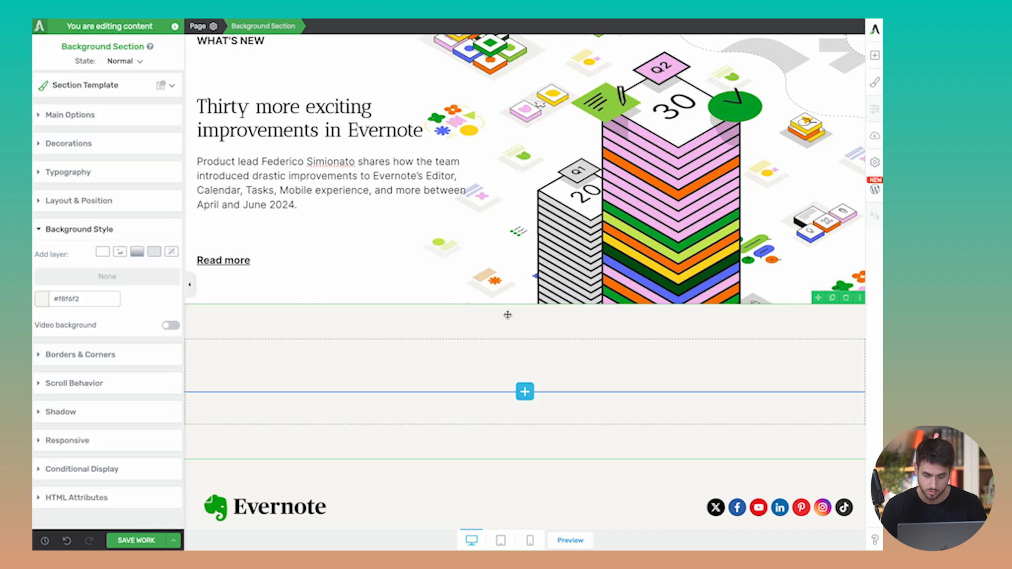
- Insert a content box into the new section and check the "Your information, your way" layout on the original Evernote page
{"action": "left_click", "coordinate": [875, 56]}
{"action": "left_click_drag", "start_coordinate": [833, 230], "coordinate": [603, 415]}
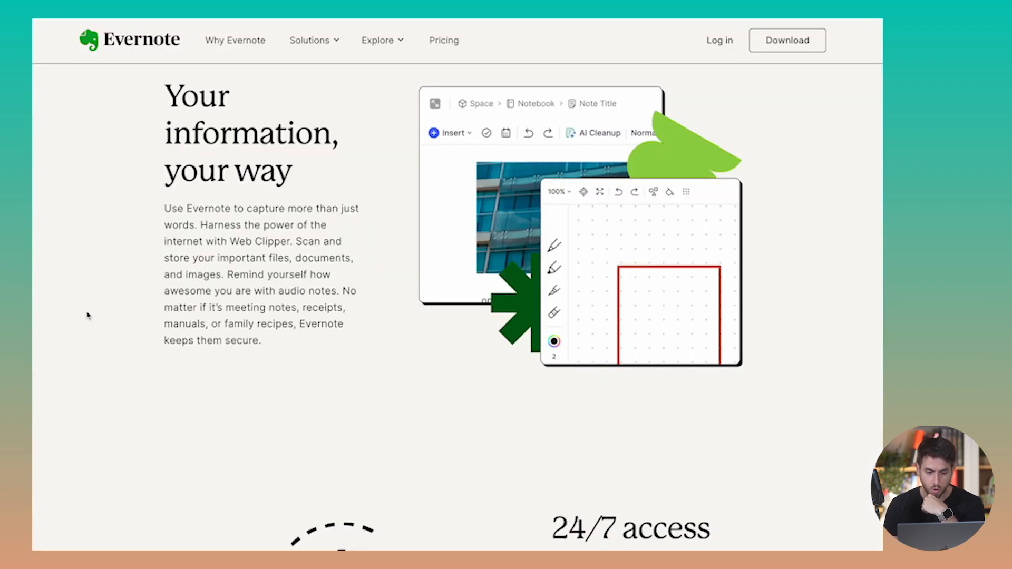
{"action": "scroll", "coordinate": [222, 237], "scroll_direction": "up", "scroll_amount": 2}
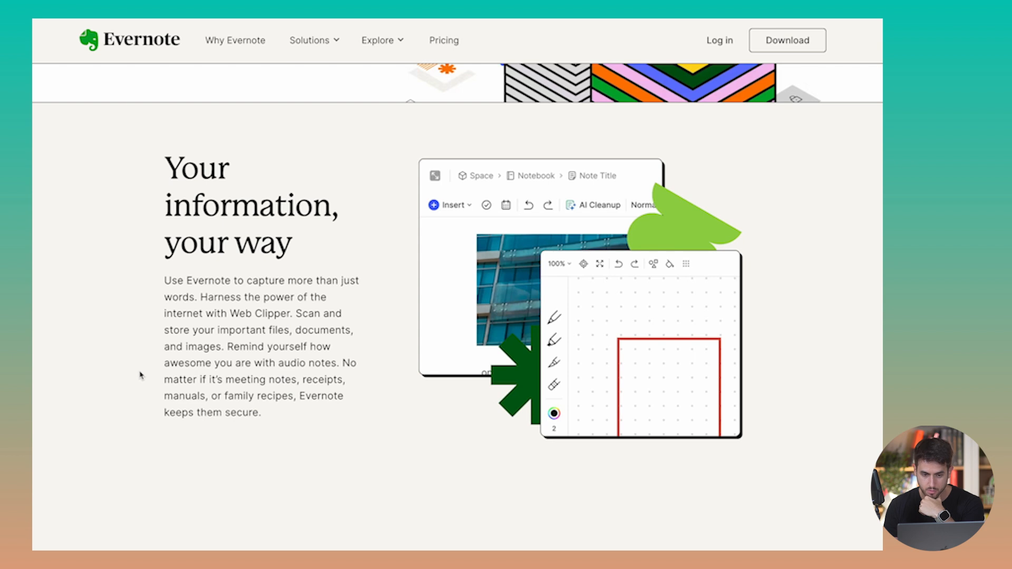
{"action": "scroll", "coordinate": [141, 376], "scroll_direction": "down", "scroll_amount": 1}
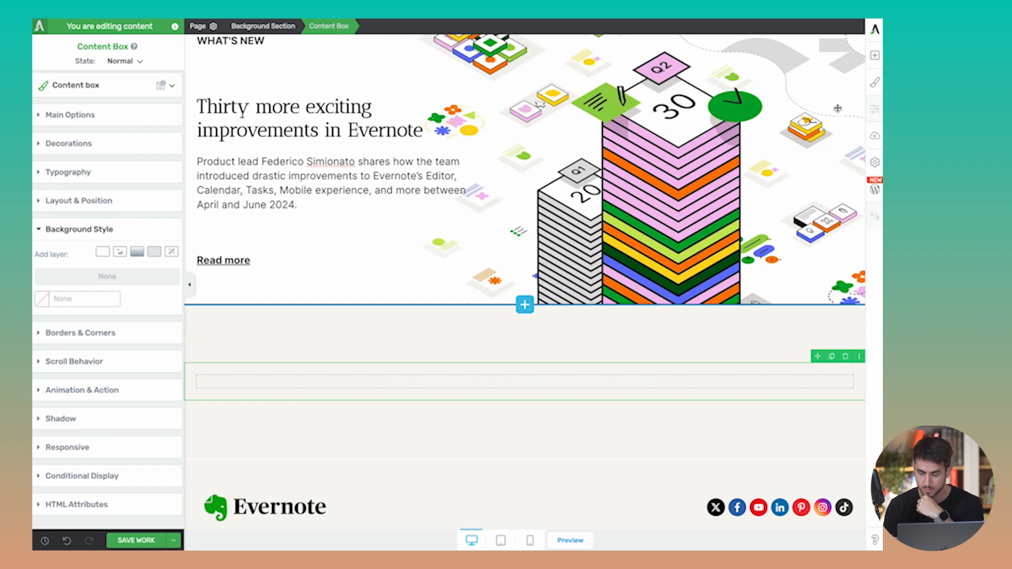
- Add a columns element with two equal halves inside the content box
{"action": "left_click", "coordinate": [875, 55]}
{"action": "left_click_drag", "start_coordinate": [833, 182], "coordinate": [564, 393]}
{"action": "left_click", "coordinate": [524, 383]}
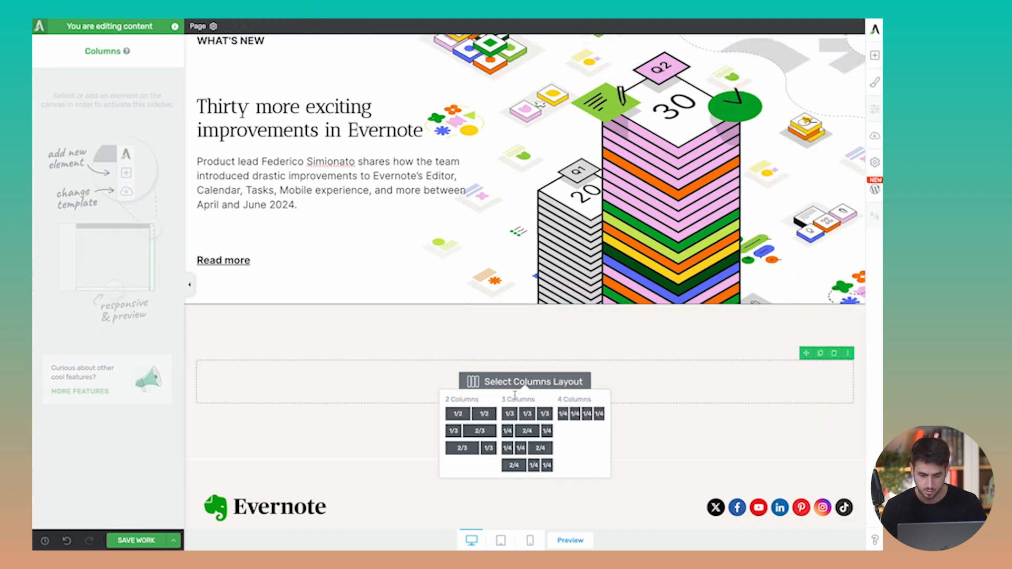
{"action": "left_click", "coordinate": [452, 415]}
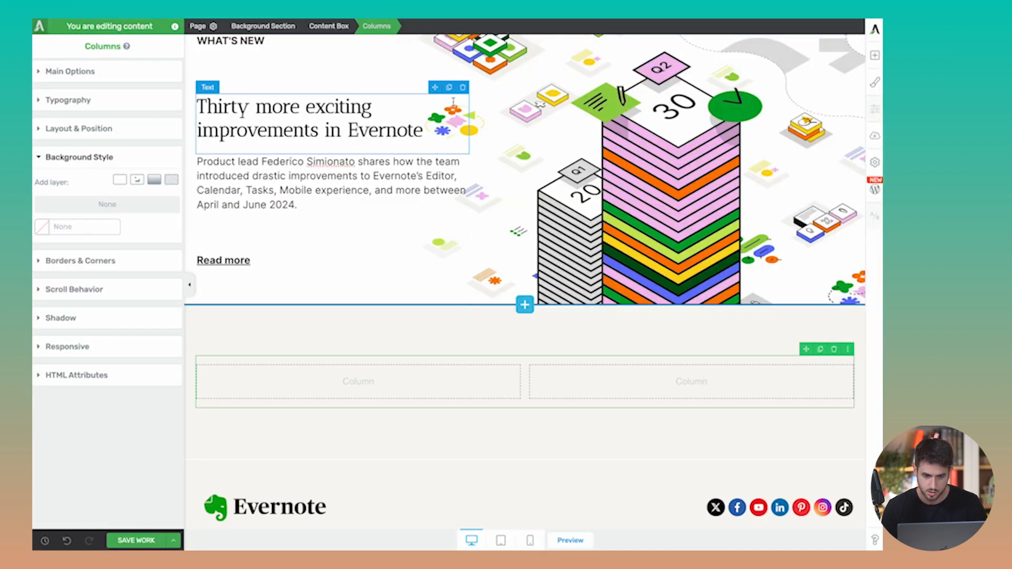
- Copy the What's New heading and paragraph into the left column, setting the copied heading's font size to 48 px
{"action": "left_click", "coordinate": [447, 87]}
{"action": "left_click_drag", "start_coordinate": [438, 87], "coordinate": [340, 386]}
{"action": "key", "text": "super+a"}
{"action": "left_click", "coordinate": [366, 390]}
{"action": "key", "text": "super+a"}
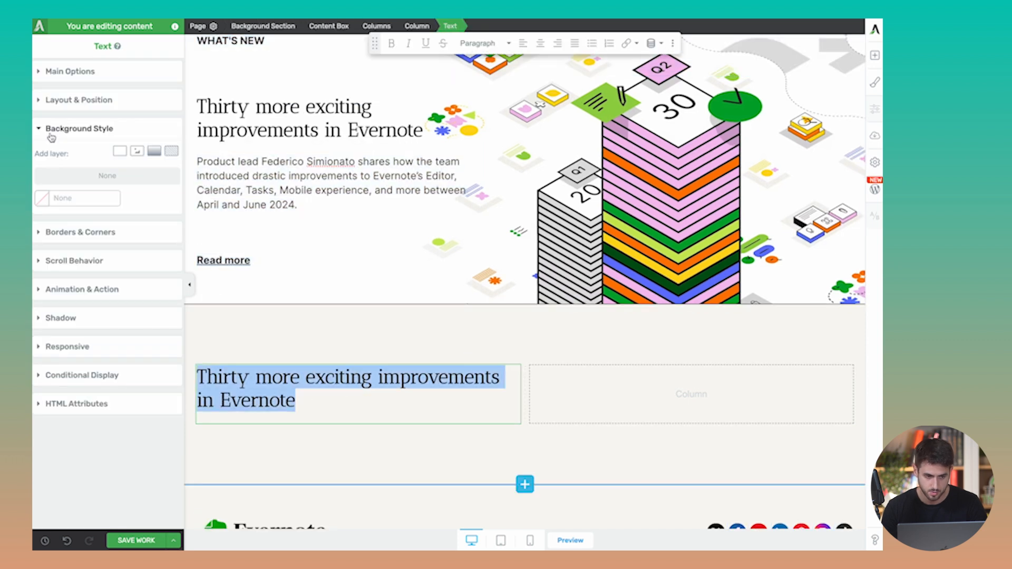
{"action": "left_click", "coordinate": [59, 75]}
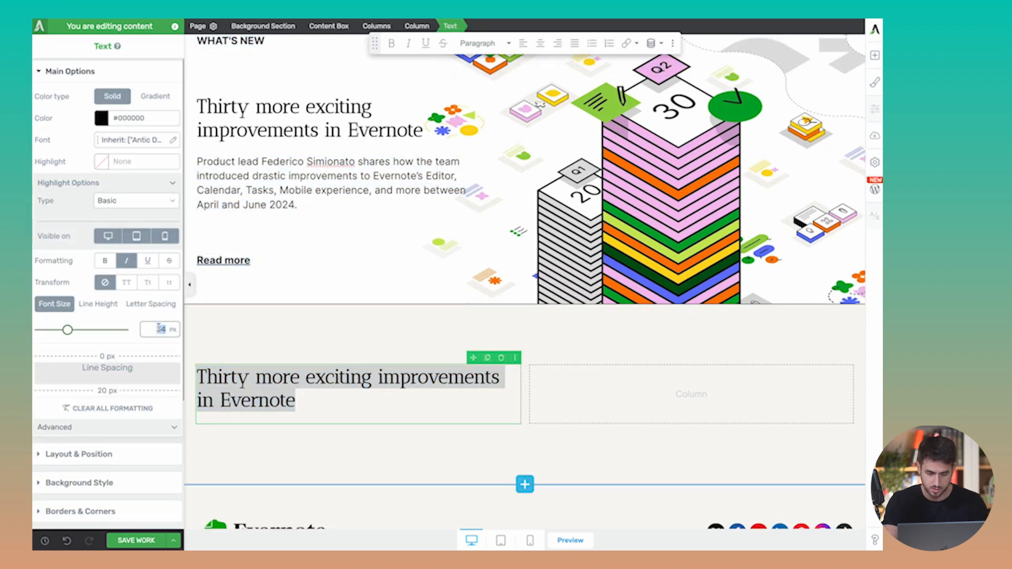
{"action": "type", "text": "48"}
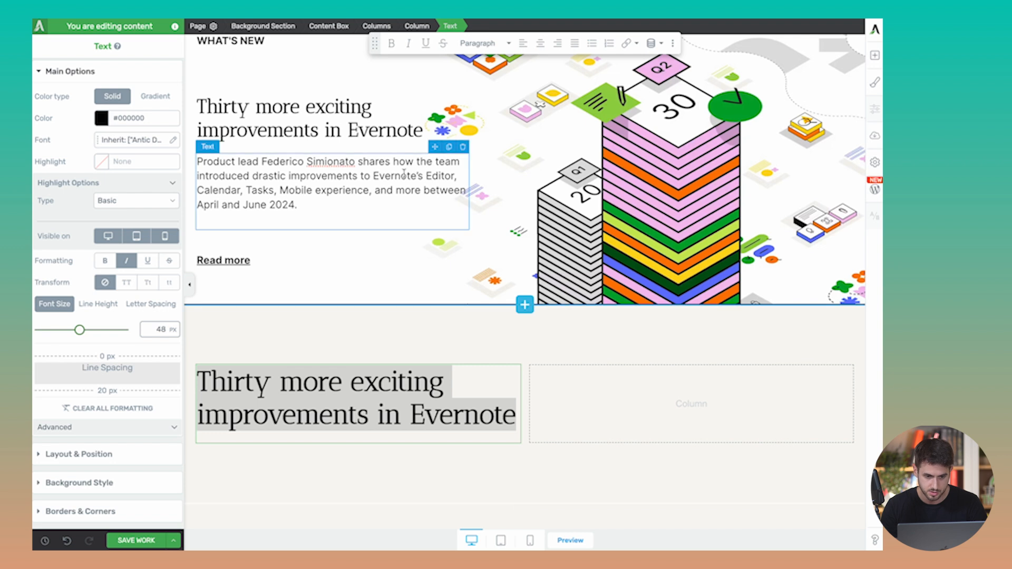
{"action": "left_click", "coordinate": [444, 148]}
{"action": "left_click_drag", "start_coordinate": [421, 122], "coordinate": [359, 443]}
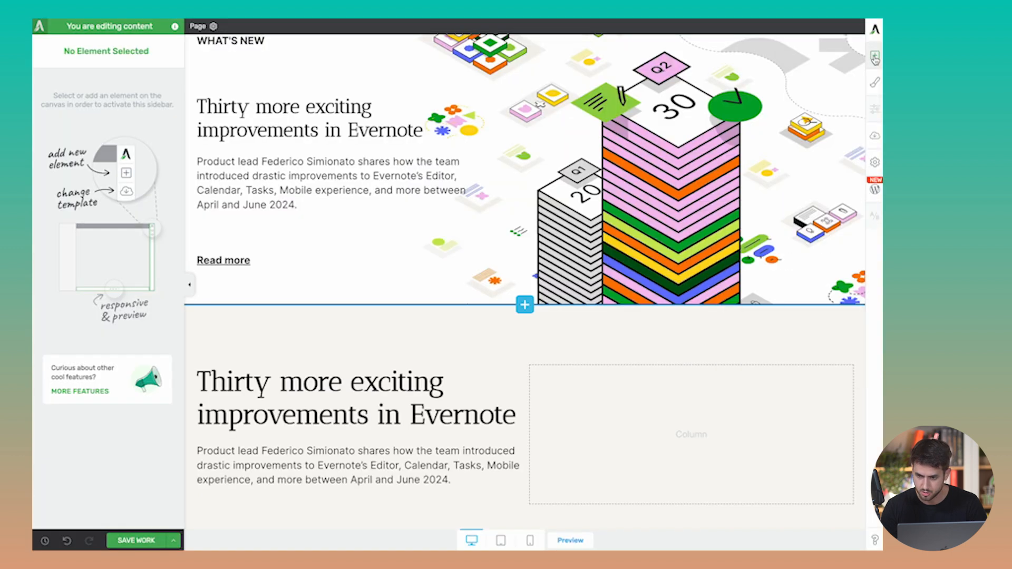
- Insert the sketches.webp image from the media library into the empty right column
{"action": "left_click", "coordinate": [875, 55]}
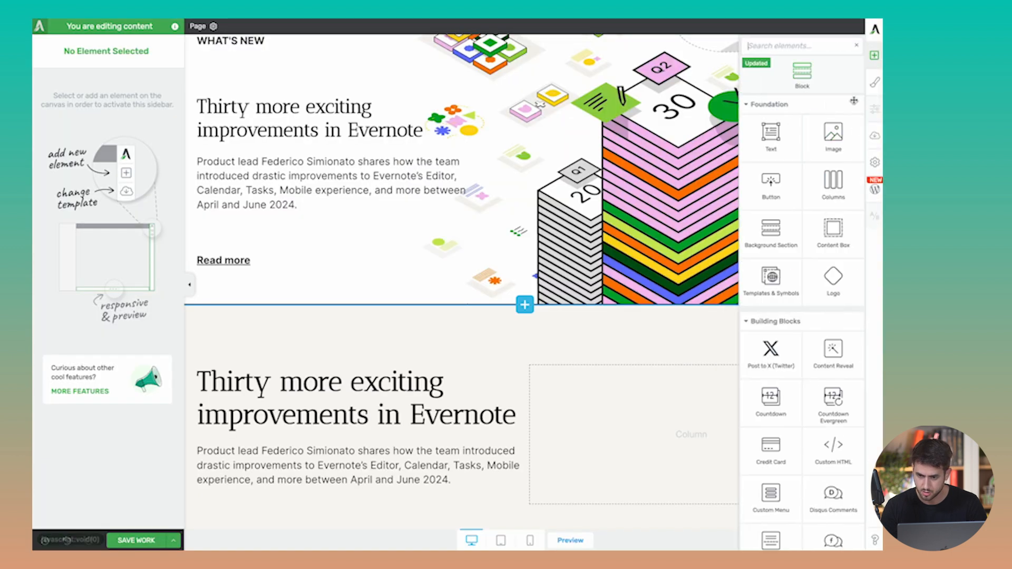
{"action": "left_click_drag", "start_coordinate": [833, 136], "coordinate": [685, 424]}
{"action": "left_click", "coordinate": [689, 397]}
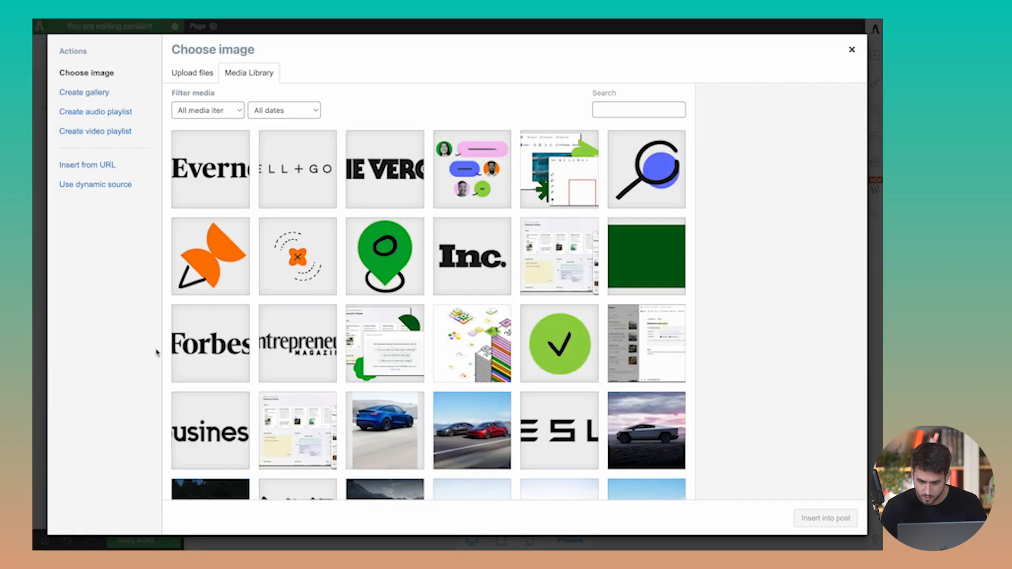
{"action": "left_click", "coordinate": [563, 191]}
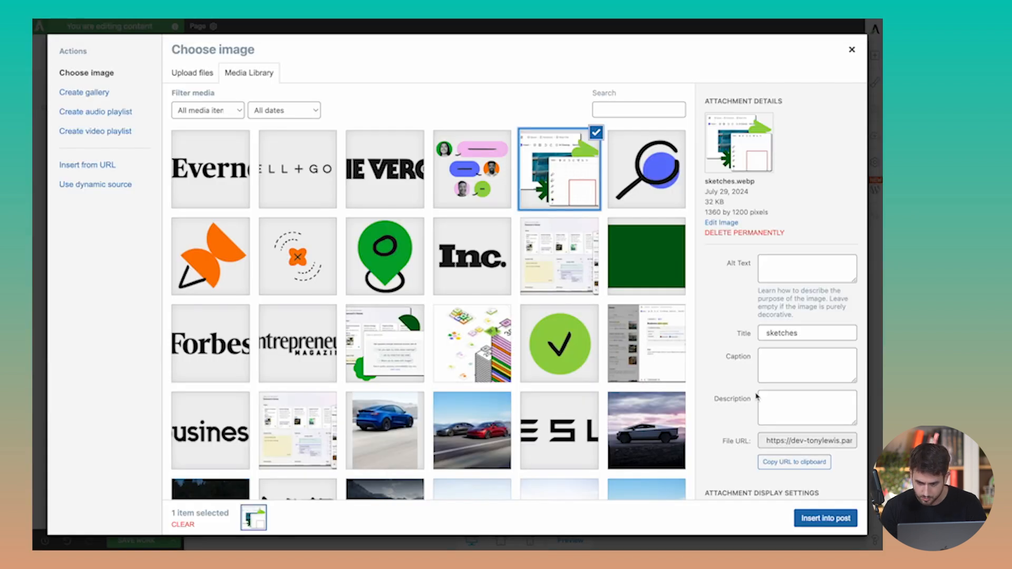
{"action": "left_click", "coordinate": [825, 519]}
{"action": "scroll", "coordinate": [567, 395], "scroll_direction": "down", "scroll_amount": 1}
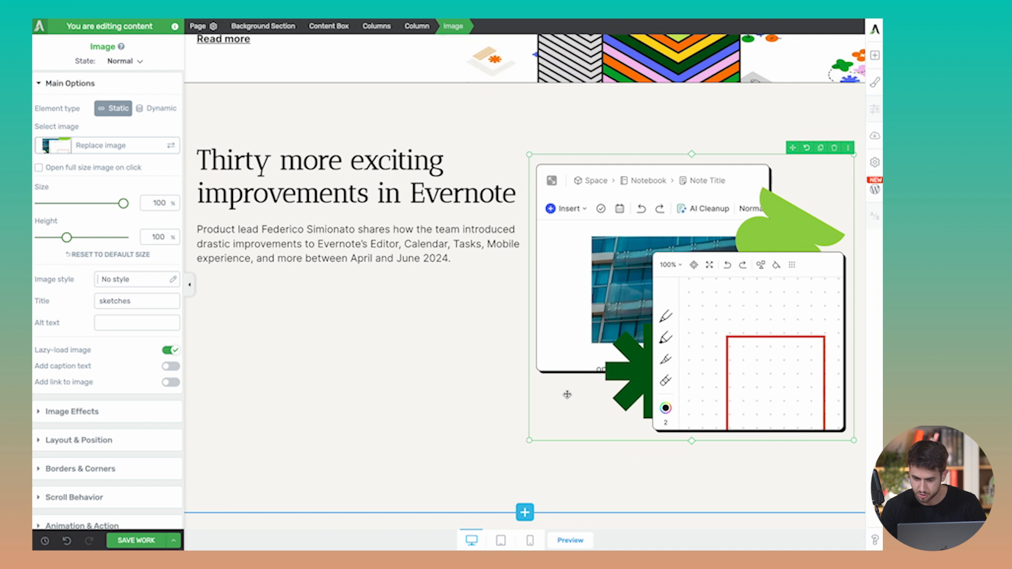
{"action": "scroll", "coordinate": [567, 395], "scroll_direction": "up", "scroll_amount": 2}
{"action": "scroll", "coordinate": [567, 395], "scroll_direction": "down", "scroll_amount": 2}
{"action": "scroll", "coordinate": [567, 395], "scroll_direction": "up", "scroll_amount": 2}
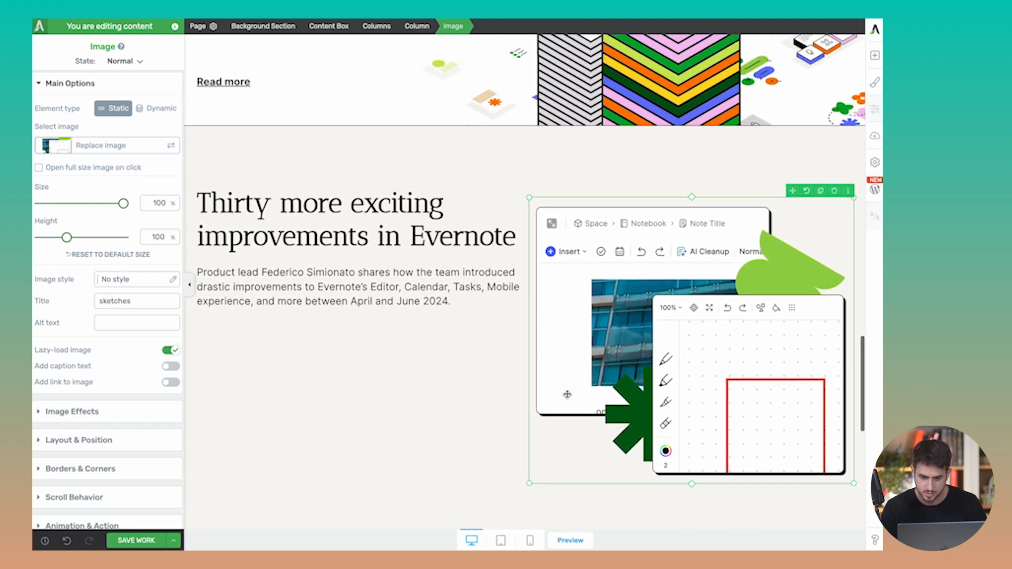
- Examine the column proportions and the gap between text and image in the original page's "Your information, your way" section
{"action": "key", "text": "ctrl+Tab"}
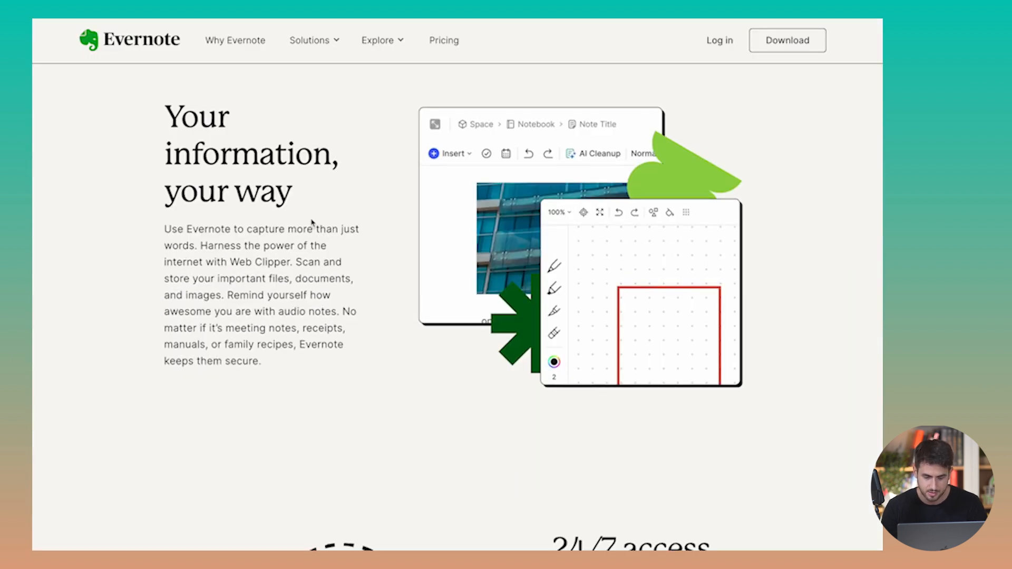
{"action": "scroll", "coordinate": [253, 211], "scroll_direction": "up", "scroll_amount": 1}
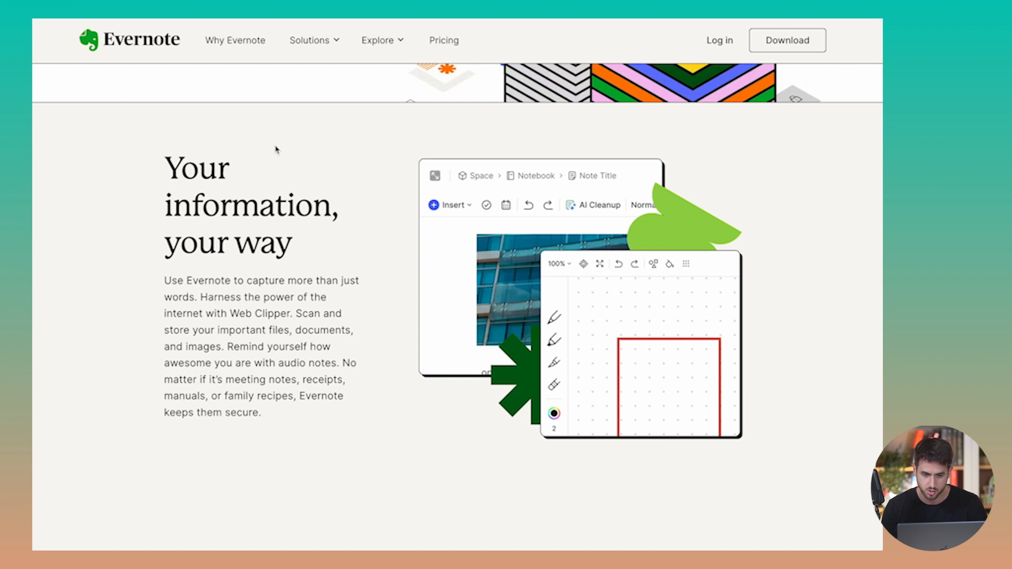
{"action": "mouse_move", "coordinate": [375, 134]}
{"action": "left_mouse_down"}
{"action": "mouse_move", "coordinate": [352, 414]}
{"action": "mouse_move", "coordinate": [171, 446]}
{"action": "left_mouse_up"}
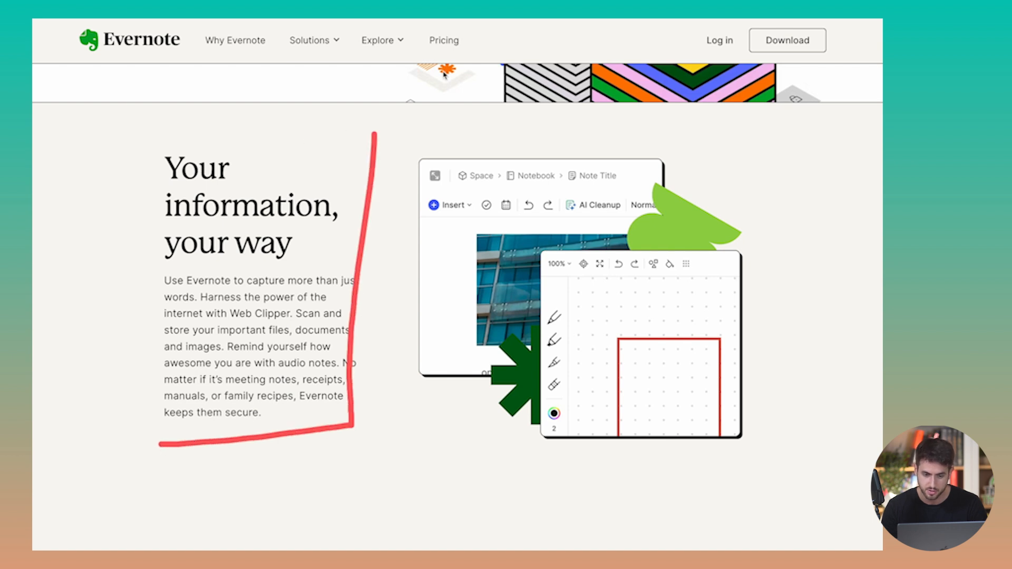
{"action": "mouse_move", "coordinate": [418, 127]}
{"action": "left_mouse_down"}
{"action": "mouse_move", "coordinate": [414, 438]}
{"action": "mouse_move", "coordinate": [779, 429]}
{"action": "mouse_move", "coordinate": [757, 154]}
{"action": "mouse_move", "coordinate": [476, 151]}
{"action": "left_mouse_up"}
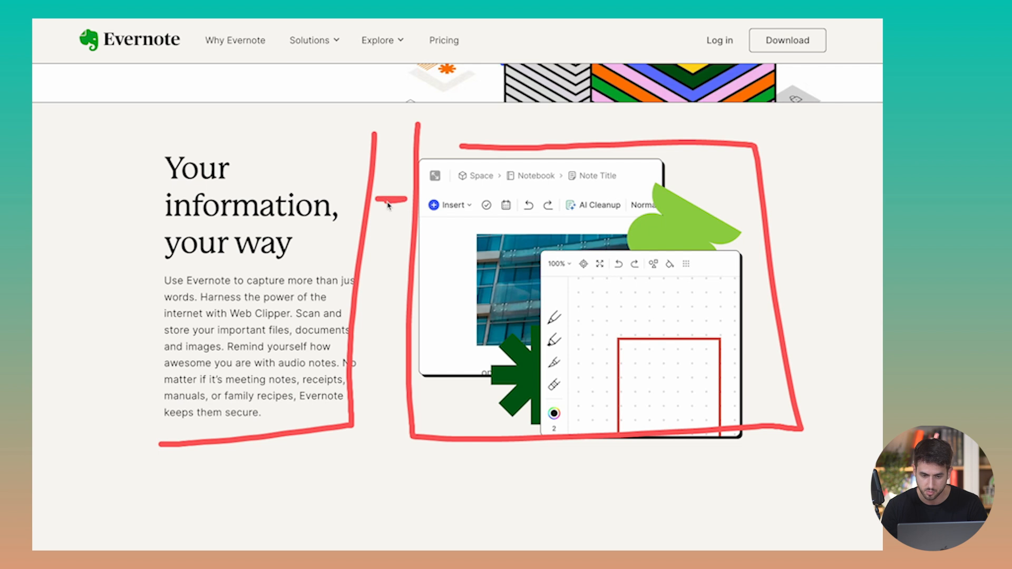
{"action": "key", "text": "Escape"}
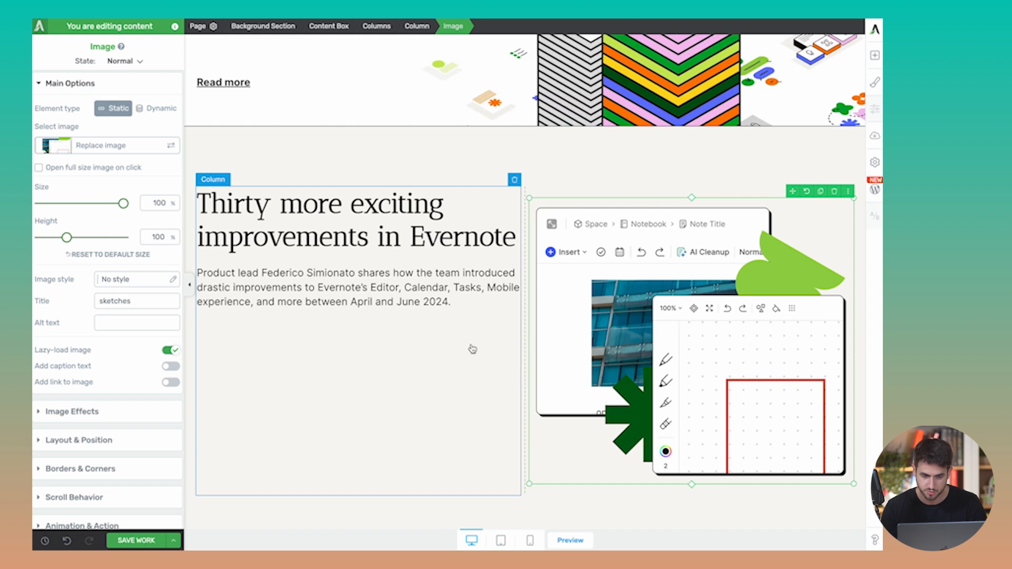
- Try a 25% width for the left text column and set it to 35%
{"action": "left_click", "coordinate": [472, 349]}
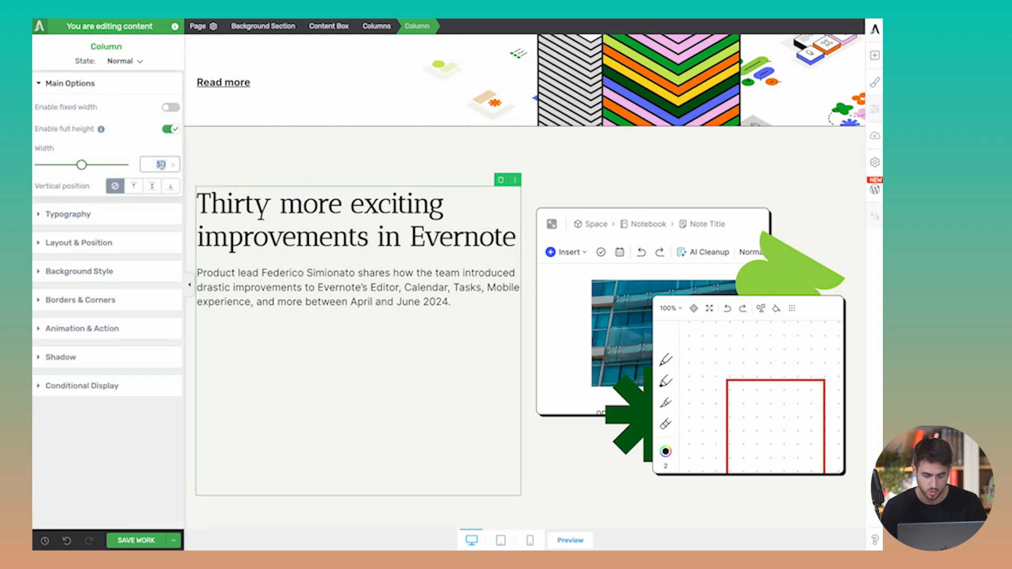
{"action": "type", "text": "25"}
{"action": "key", "text": "Return"}
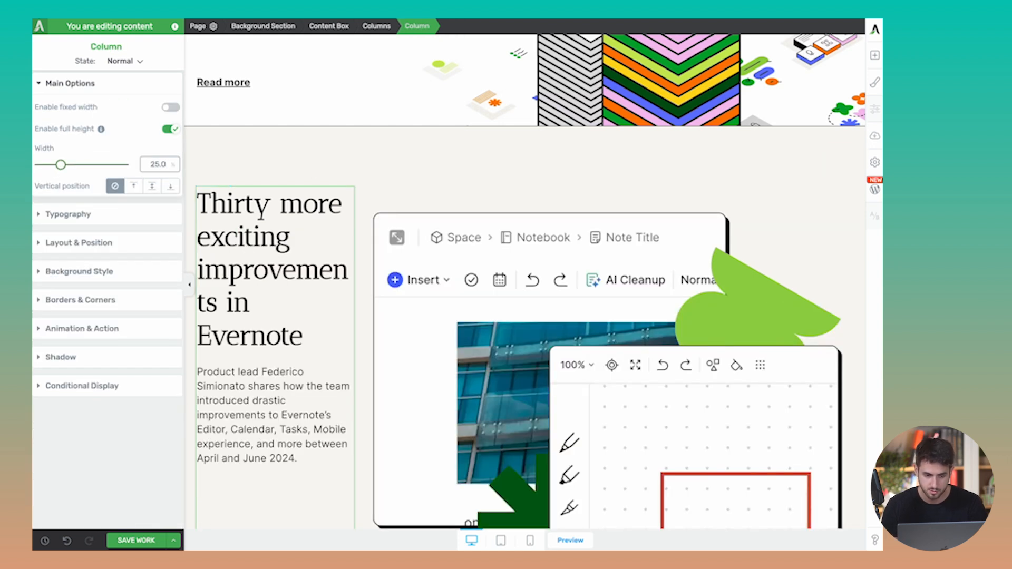
{"action": "type", "text": "35"}
{"action": "key", "text": "Return"}
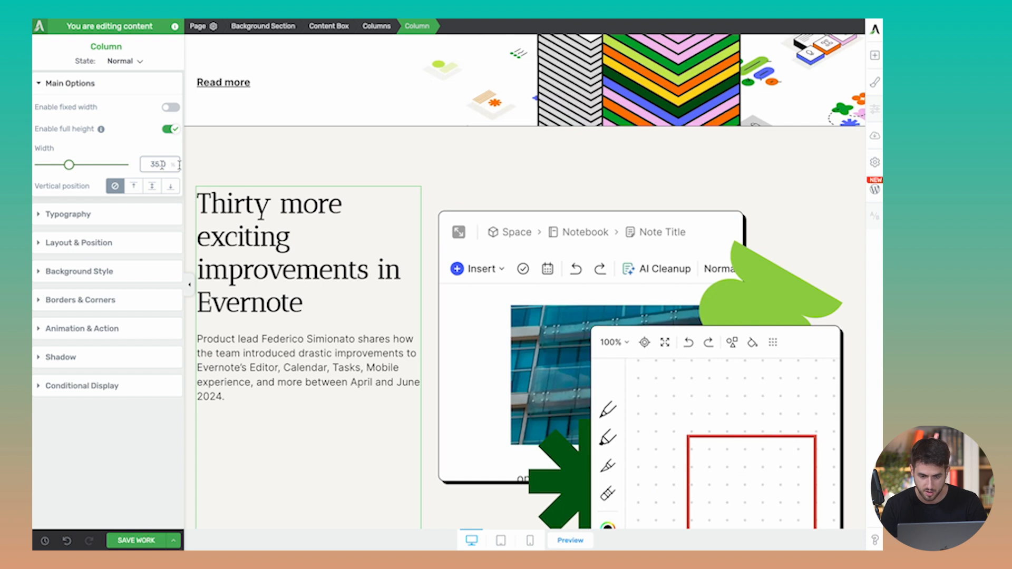
- Set the gutter width between the two columns to 60 px
{"action": "left_click", "coordinate": [376, 26]}
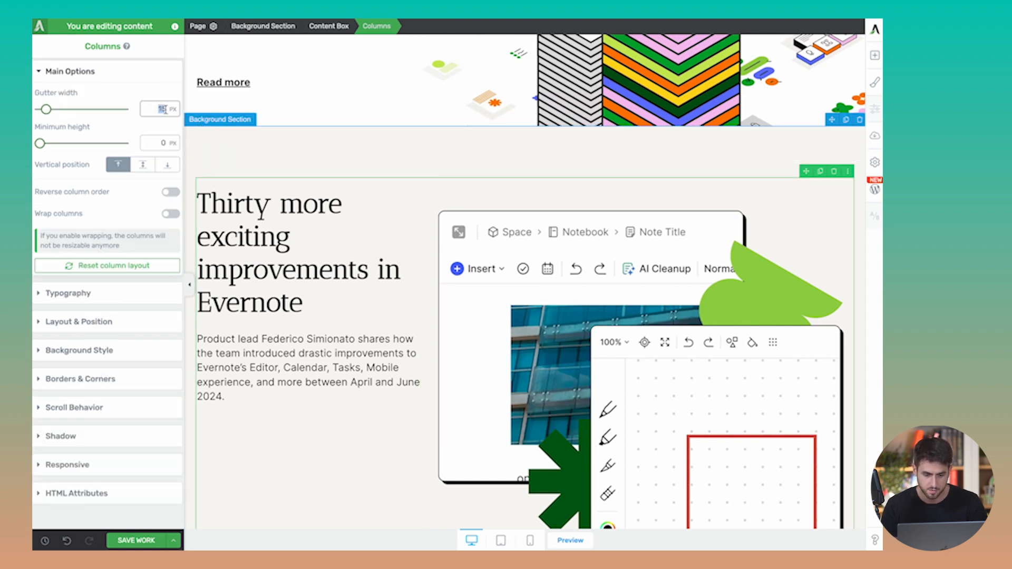
{"action": "type", "text": "60"}
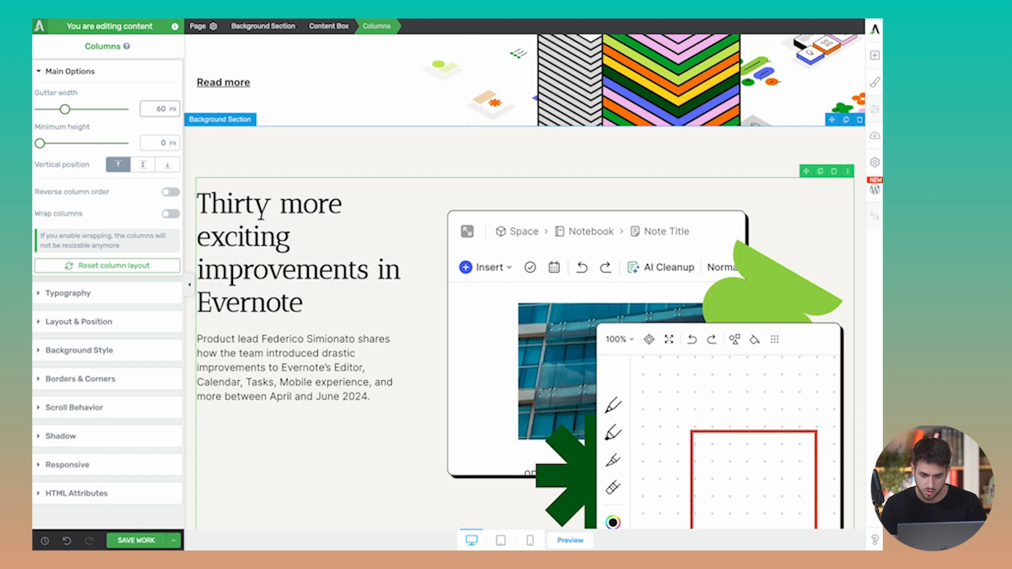
{"action": "scroll", "coordinate": [326, 258], "scroll_direction": "down", "scroll_amount": 5}
{"action": "scroll", "coordinate": [327, 262], "scroll_direction": "up", "scroll_amount": 4}
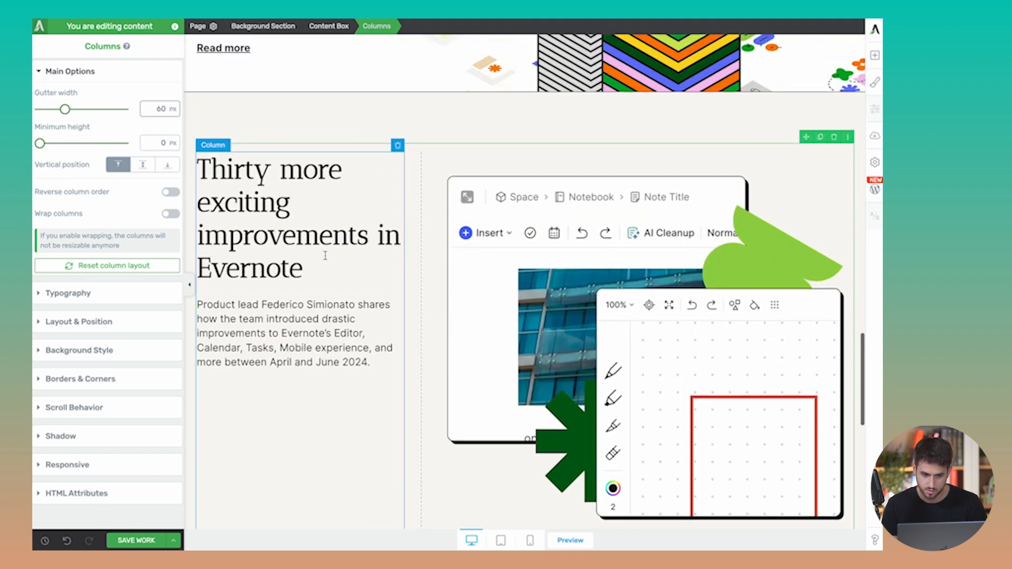
- Collapse the settings sidebar and widen the left text column to about 44.2%, leaving about 55.8% for the image column
{"action": "left_click", "coordinate": [189, 284]}
{"action": "scroll", "coordinate": [447, 140], "scroll_direction": "down", "scroll_amount": 5}
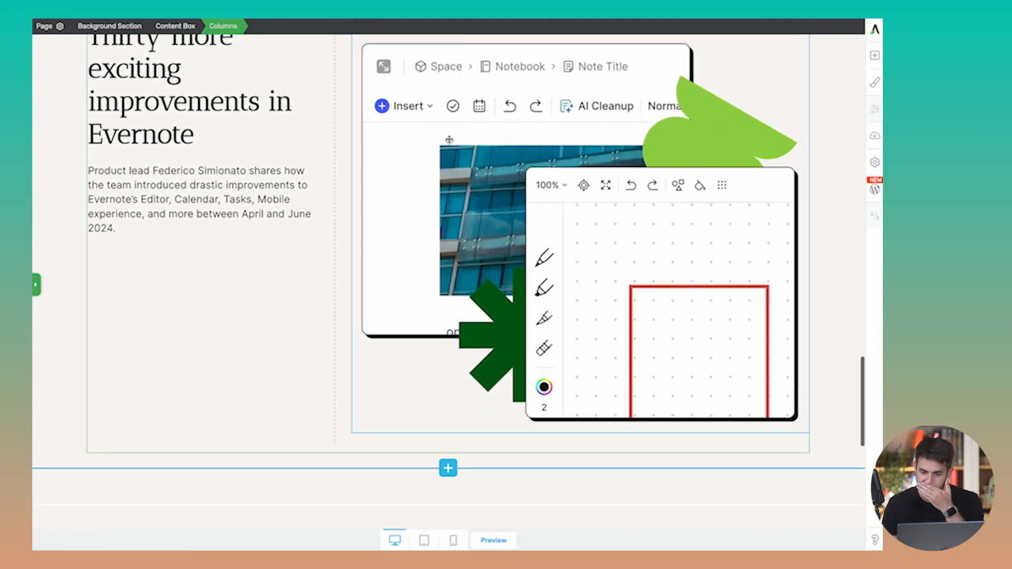
{"action": "scroll", "coordinate": [449, 140], "scroll_direction": "up", "scroll_amount": 2}
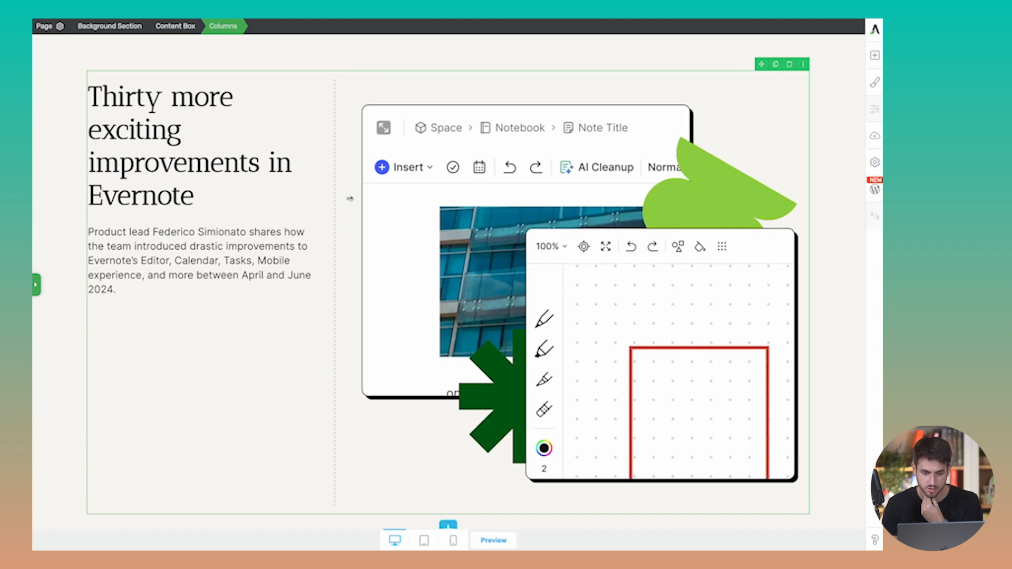
{"action": "left_click_drag", "start_coordinate": [335, 189], "coordinate": [405, 191]}
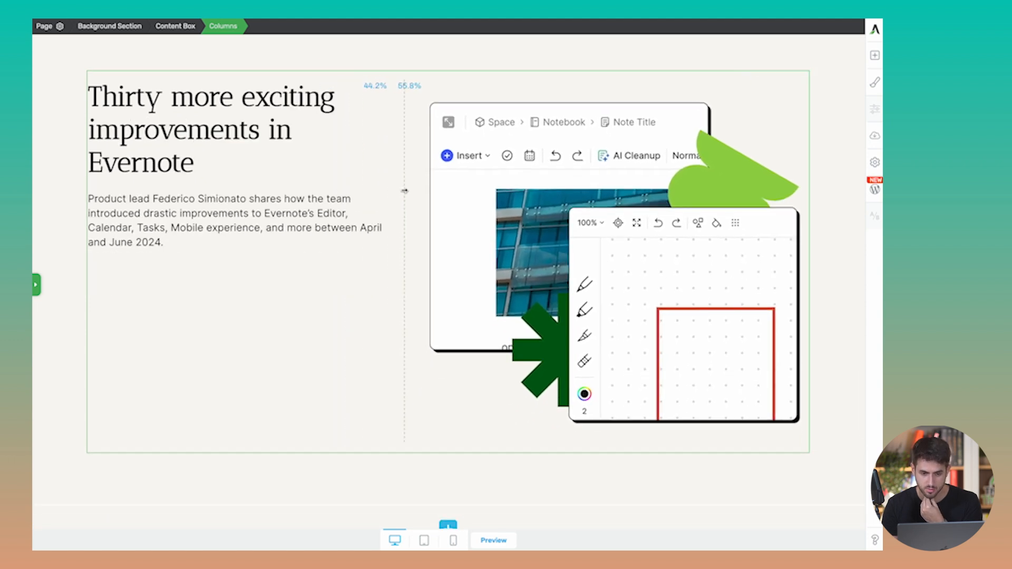
- Compare the text and image column layout of the new row with the original page's "Your information, your way" section
{"action": "scroll", "coordinate": [335, 284], "scroll_direction": "up", "scroll_amount": 5}
{"action": "scroll", "coordinate": [334, 284], "scroll_direction": "down", "scroll_amount": 4}
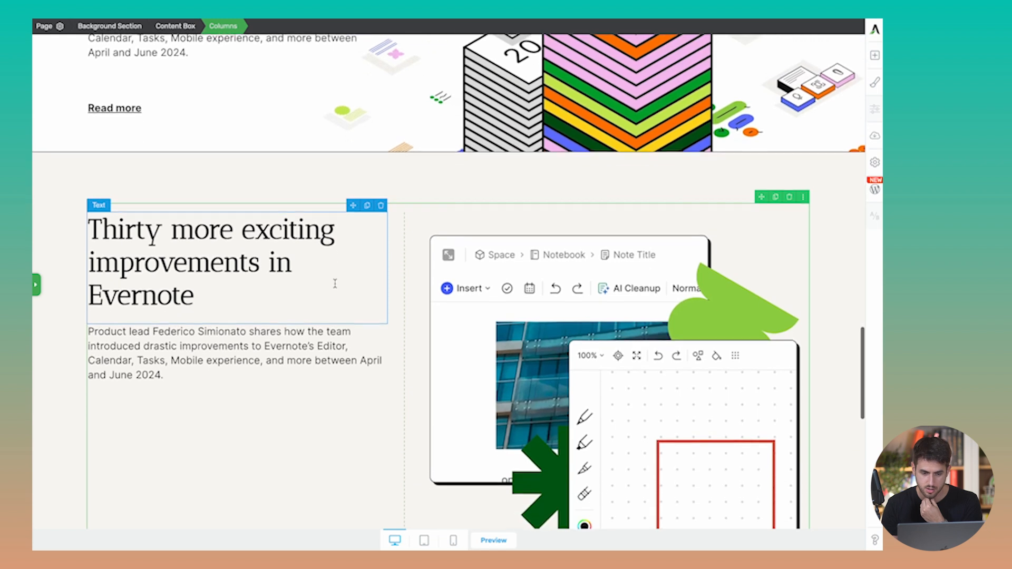
{"action": "left_click", "coordinate": [36, 285]}
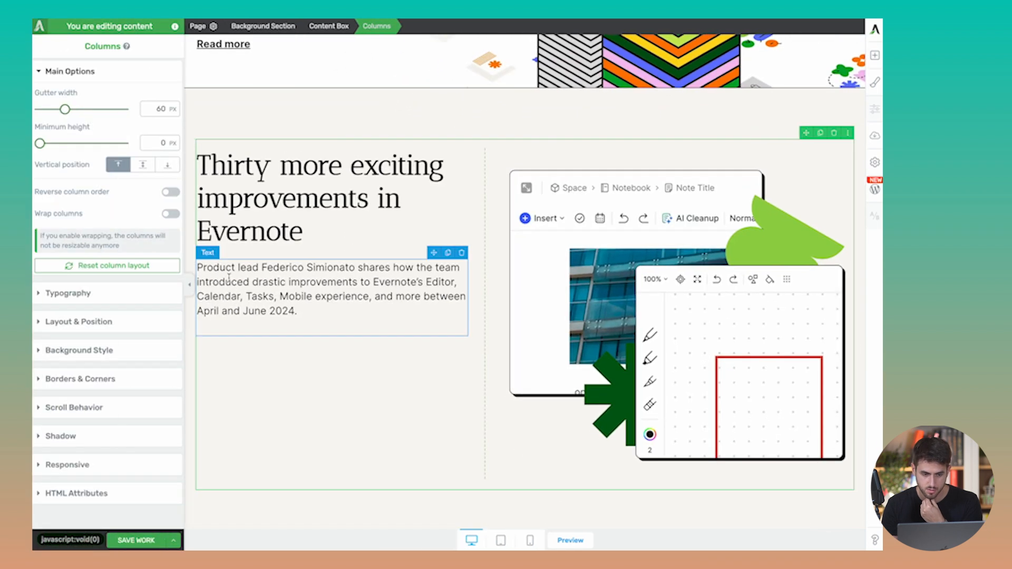
{"action": "key", "text": "ctrl+Tab"}
{"action": "scroll", "coordinate": [311, 336], "scroll_direction": "up", "scroll_amount": 1}
{"action": "scroll", "coordinate": [311, 336], "scroll_direction": "down", "scroll_amount": 1}
{"action": "scroll", "coordinate": [311, 333], "scroll_direction": "down", "scroll_amount": 1}
{"action": "key", "text": "ctrl+shift+Tab"}
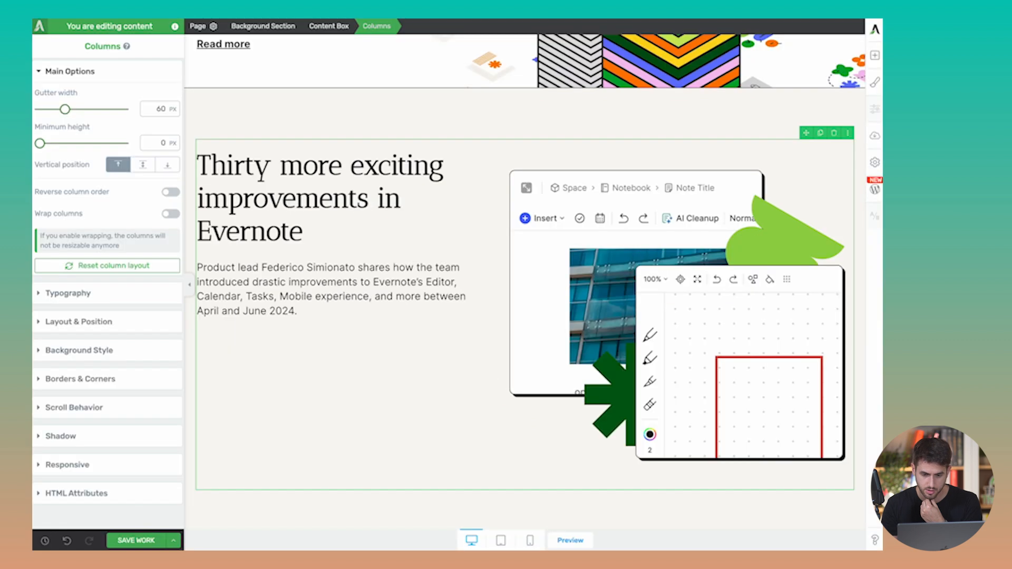
- Reduce the sketches image to 70% size and centre it within its column
{"action": "left_click", "coordinate": [612, 287]}
{"action": "left_click_drag", "start_coordinate": [123, 204], "coordinate": [97, 204]}
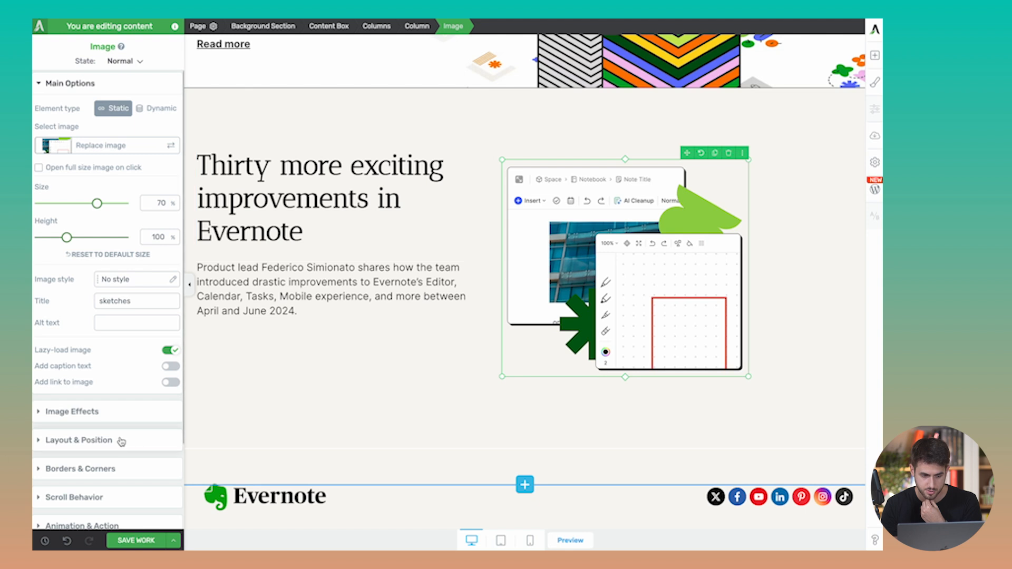
{"action": "left_click", "coordinate": [79, 440]}
{"action": "left_click", "coordinate": [148, 311]}
{"action": "left_click", "coordinate": [402, 324]}
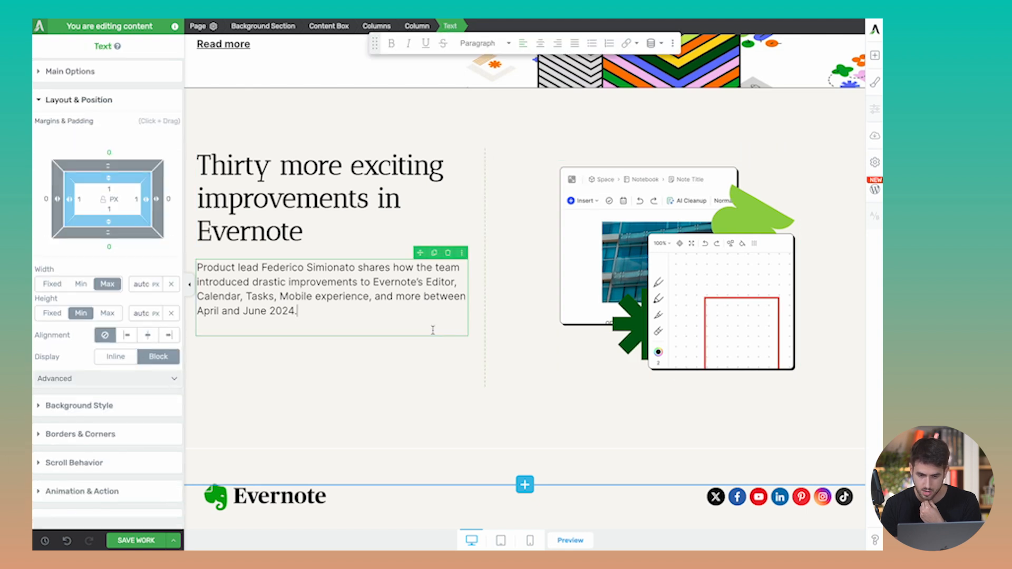
{"action": "scroll", "coordinate": [546, 316], "scroll_direction": "up", "scroll_amount": 2}
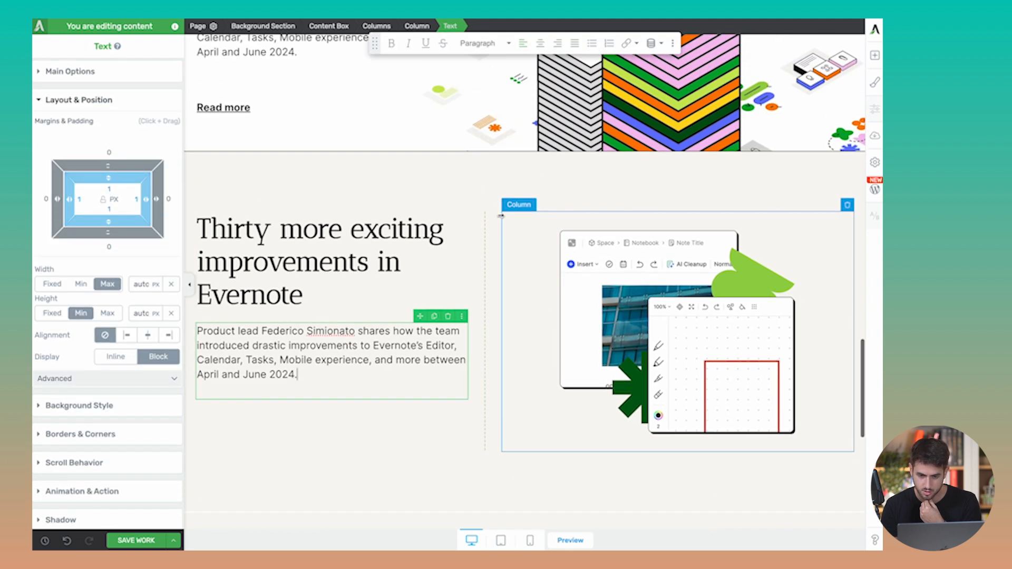
- Replace the "Thirty more exciting improvements in Evernote" heading in this row with "Your information, your way" copied from the original page
{"action": "left_click", "coordinate": [471, 198]}
{"action": "scroll", "coordinate": [471, 199], "scroll_direction": "up", "scroll_amount": 1}
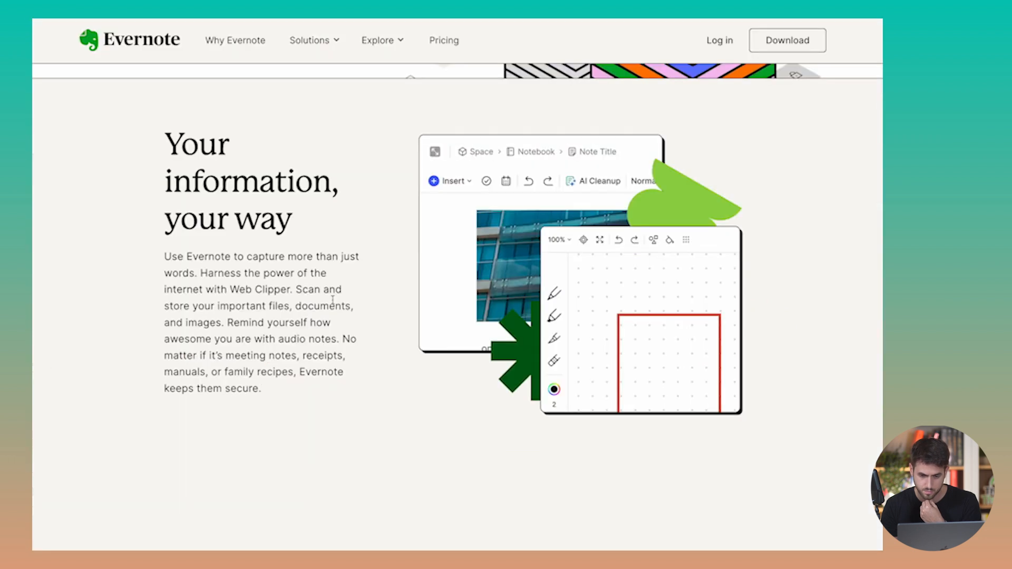
{"action": "scroll", "coordinate": [333, 299], "scroll_direction": "up", "scroll_amount": 1}
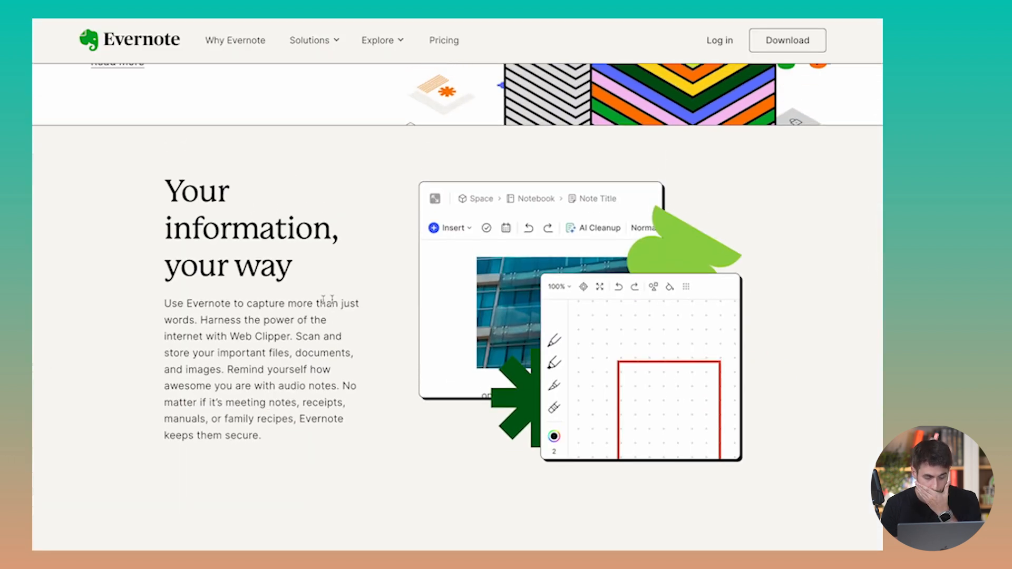
{"action": "triple_click", "coordinate": [174, 195]}
{"action": "key", "text": "ctrl+c"}
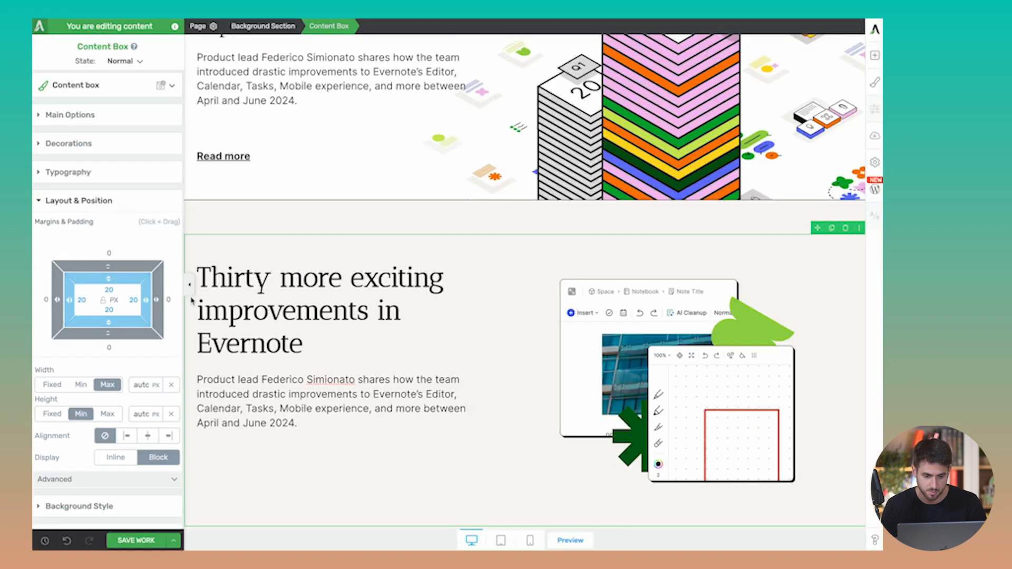
{"action": "left_click", "coordinate": [274, 299]}
{"action": "triple_click", "coordinate": [274, 299]}
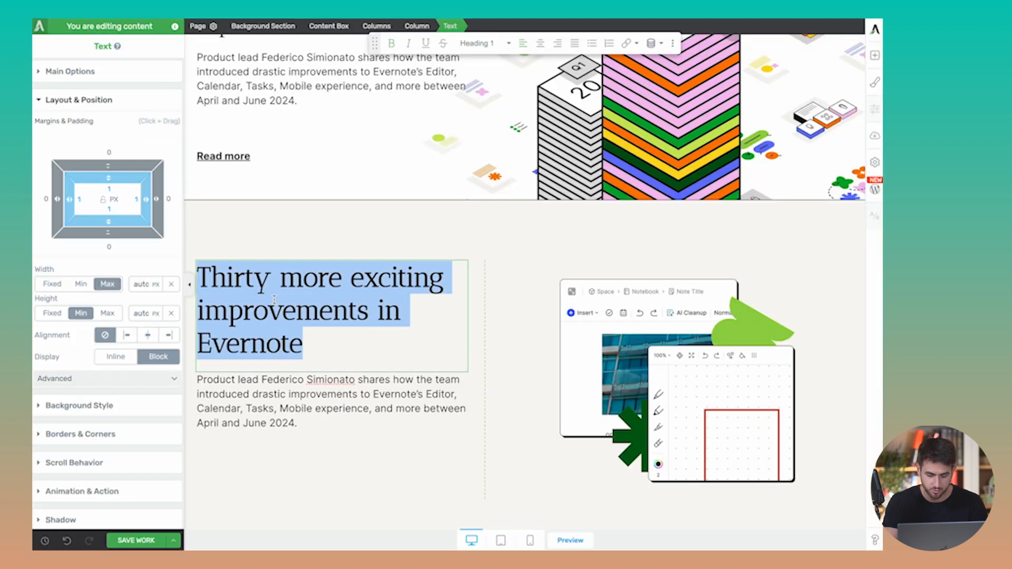
{"action": "key", "text": "ctrl+v"}
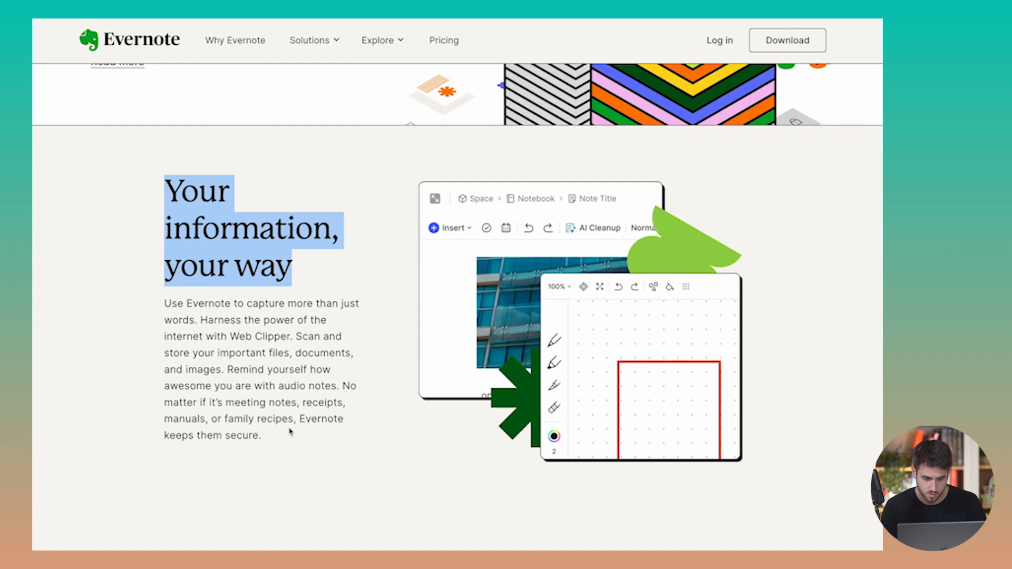
- Replace the paragraph below the heading with the original page's copy beginning "Use Evernote to capture more than just words."
{"action": "left_click_drag", "start_coordinate": [289, 432], "coordinate": [169, 304]}
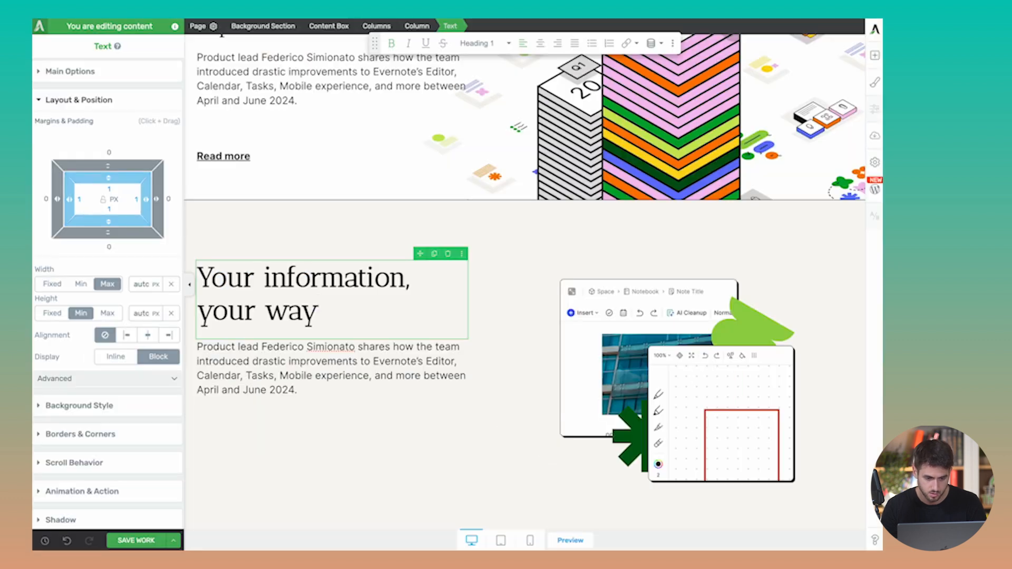
{"action": "left_click", "coordinate": [300, 361]}
{"action": "key", "text": "ctrl+a"}
{"action": "type", "text": "Use Evernote to capture more than just words. Harness the power of the internet with Web Clipper. Scan and store your important files, documents, and images. Remind yourself how awesome you are with audio notes. No matter if it's meeting notes, receipts, manuals, or family recipes, Evernote keeps them secure."}
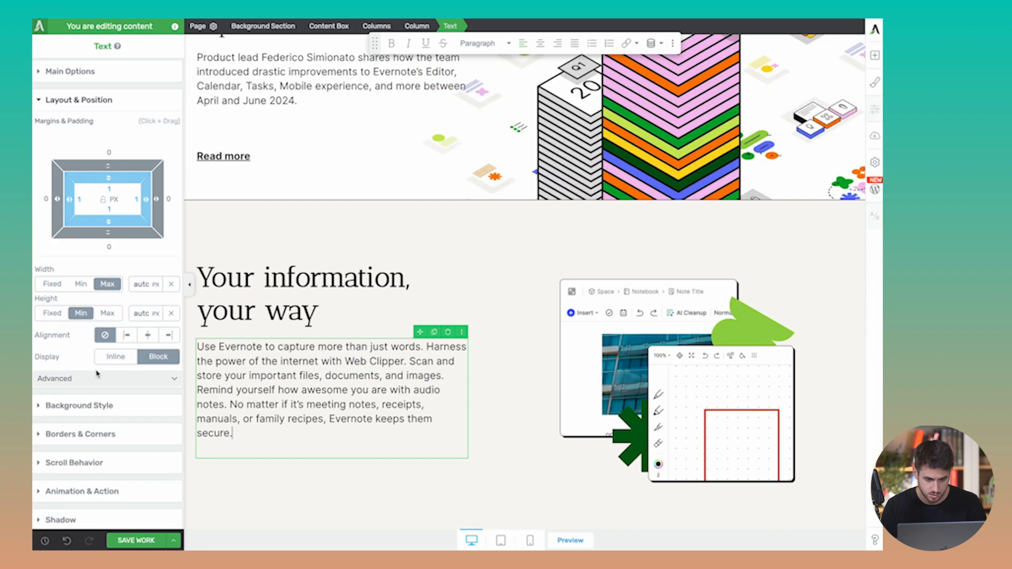
- Try a 22 px font size on the paragraph below the heading and return it to 18 px
{"action": "key", "text": "ctrl+a"}
{"action": "left_click", "coordinate": [119, 70]}
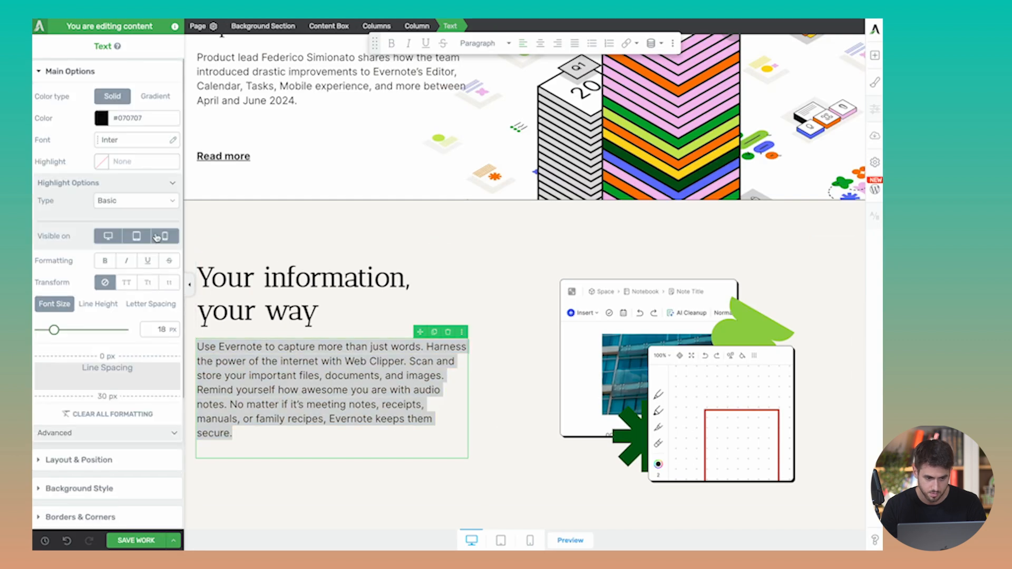
{"action": "type", "text": "22"}
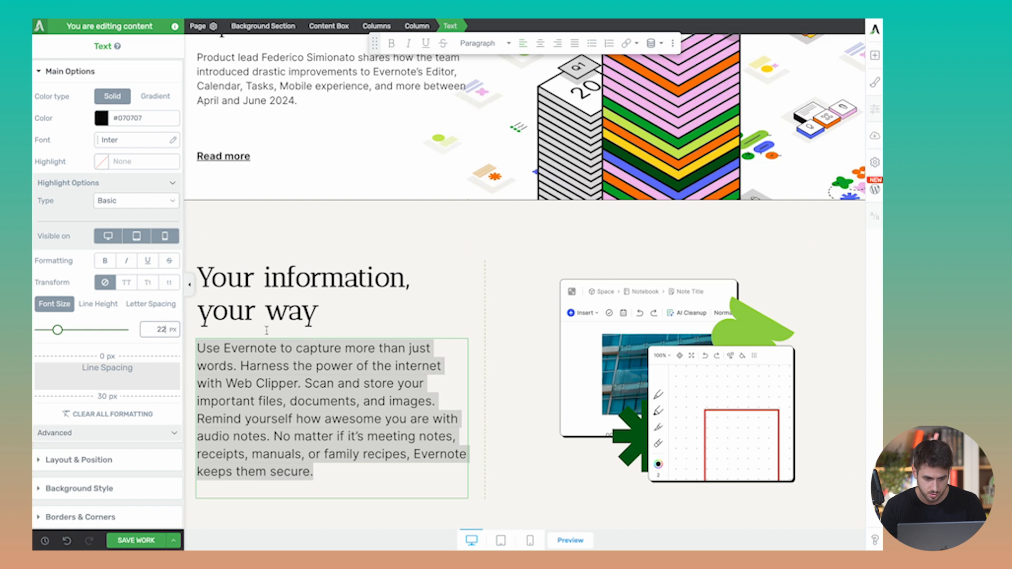
{"action": "left_click", "coordinate": [98, 304]}
{"action": "left_click", "coordinate": [319, 312]}
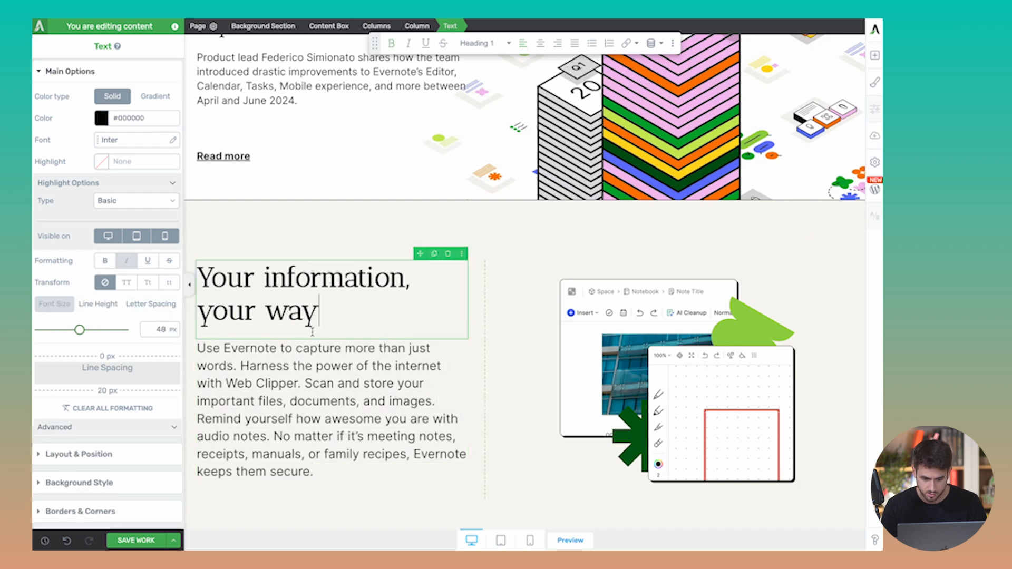
{"action": "triple_click", "coordinate": [316, 384]}
{"action": "left_click", "coordinate": [158, 339]}
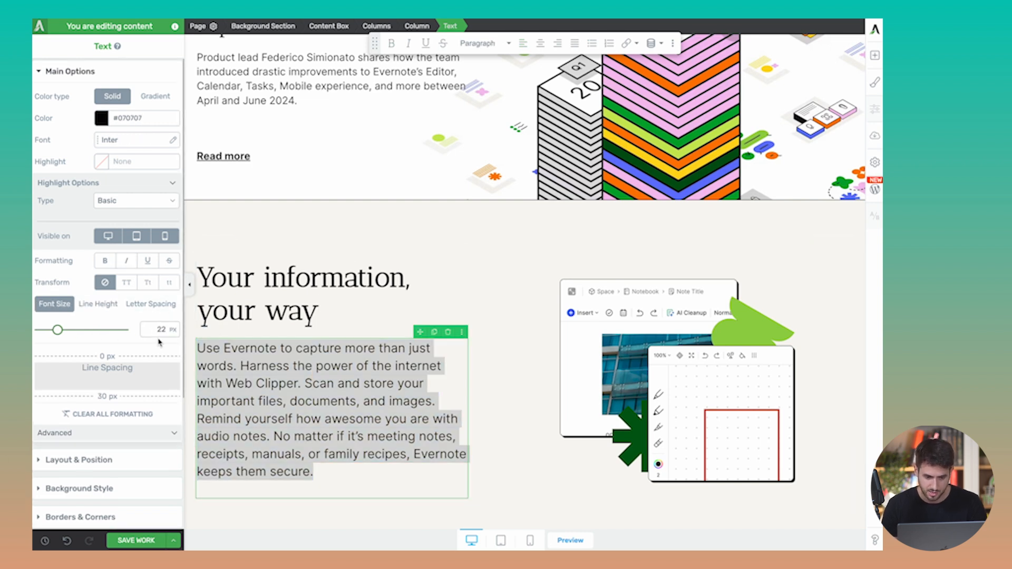
{"action": "type", "text": "18"}
{"action": "left_click", "coordinate": [530, 476]}
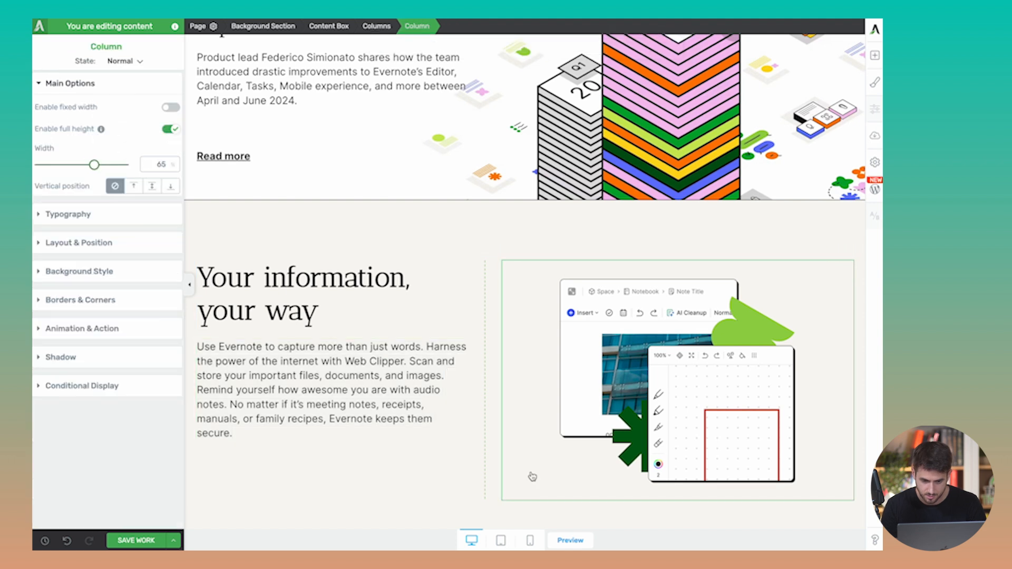
- Replace the space after "Your" in the heading with a line break so "information," starts its own line
{"action": "scroll", "coordinate": [532, 476], "scroll_direction": "down", "scroll_amount": 1}
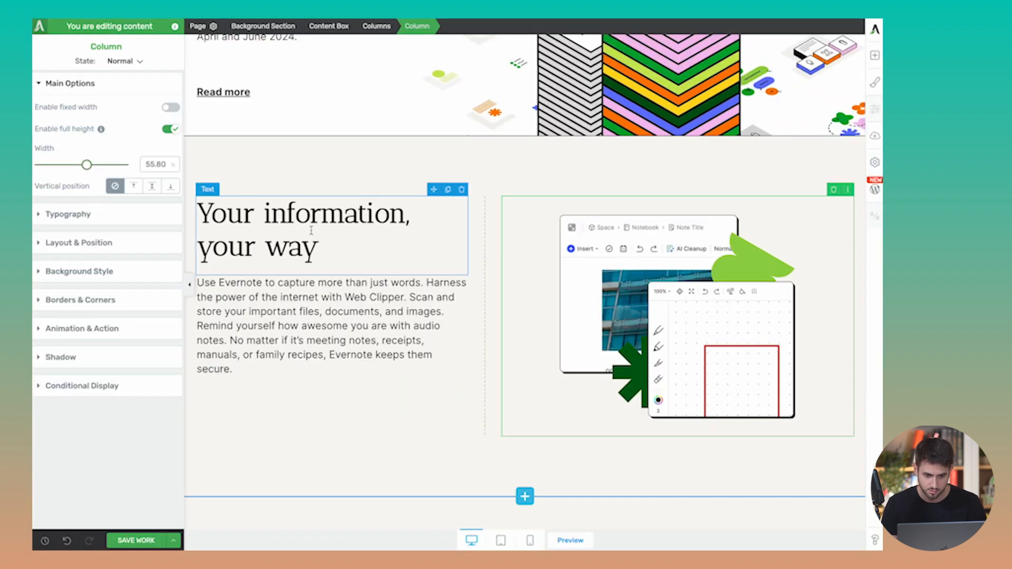
{"action": "left_click", "coordinate": [269, 212]}
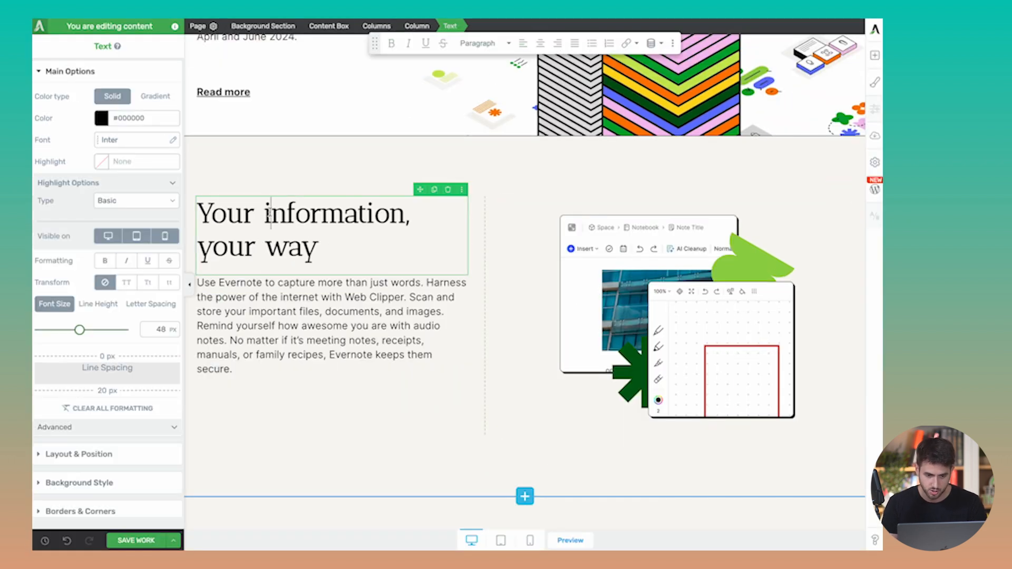
{"action": "key", "text": "BackSpace"}
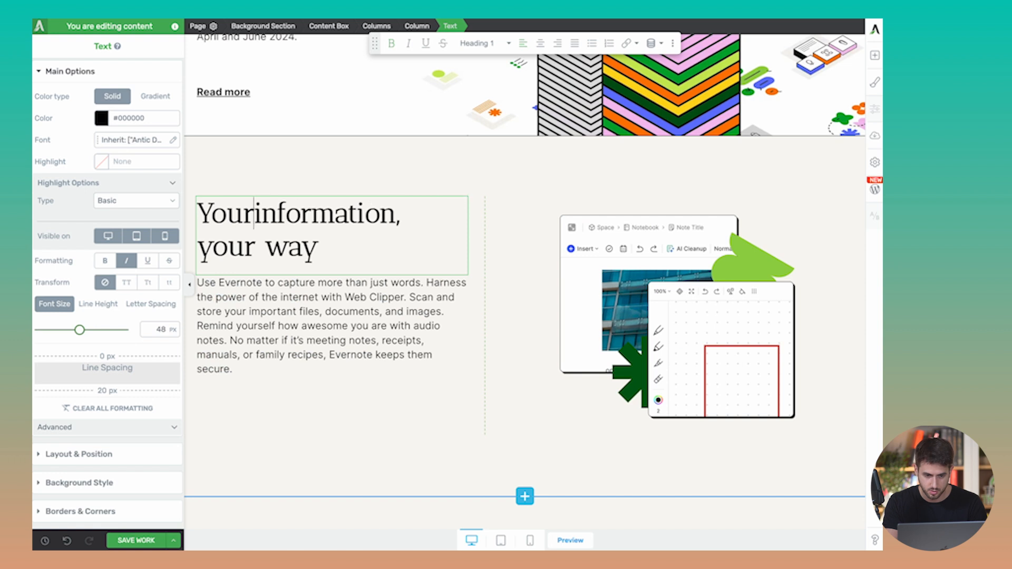
{"action": "key", "text": "Return"}
{"action": "key", "text": "BackSpace"}
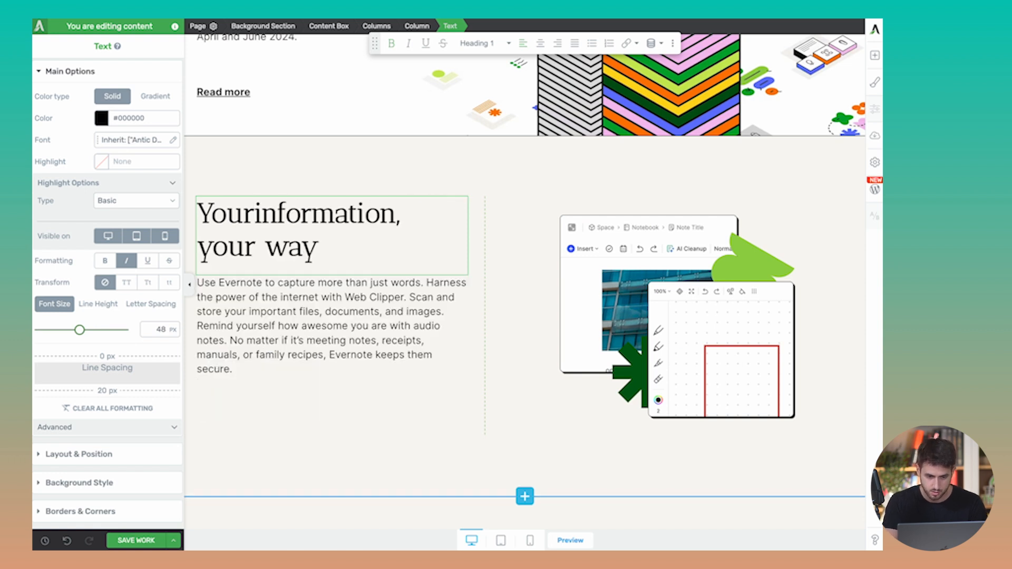
{"action": "key", "text": "Return"}
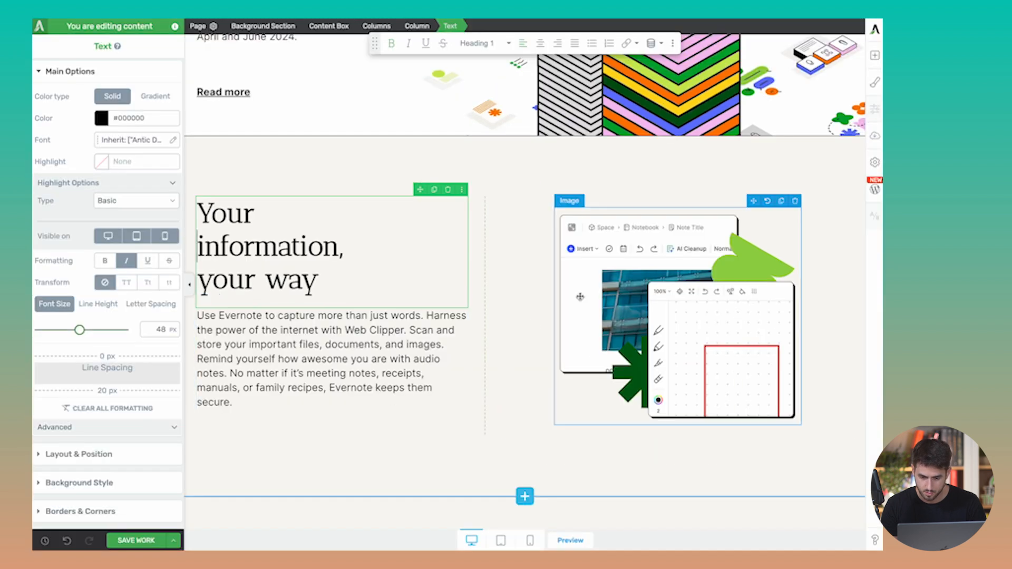
- Align the sketches image to the left of its column and collapse the settings sidebar to view the row
{"action": "left_click", "coordinate": [579, 297]}
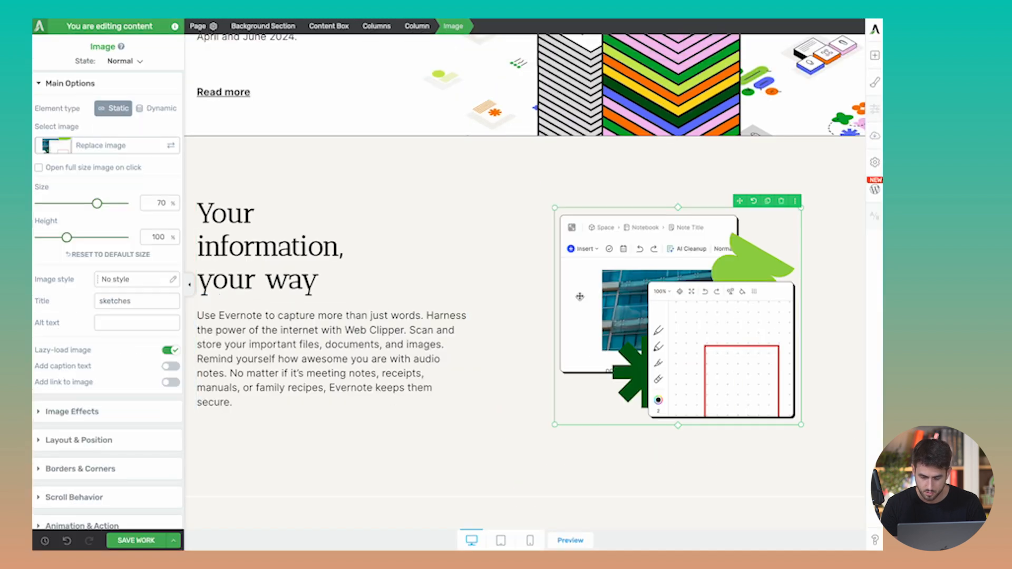
{"action": "left_click", "coordinate": [105, 452]}
{"action": "left_click", "coordinate": [137, 312]}
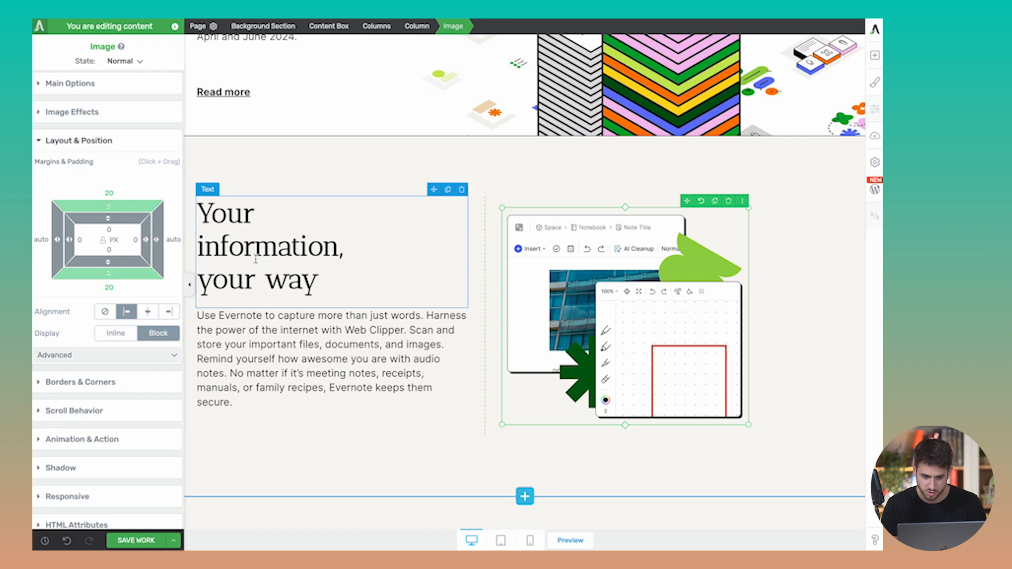
{"action": "left_click", "coordinate": [189, 284]}
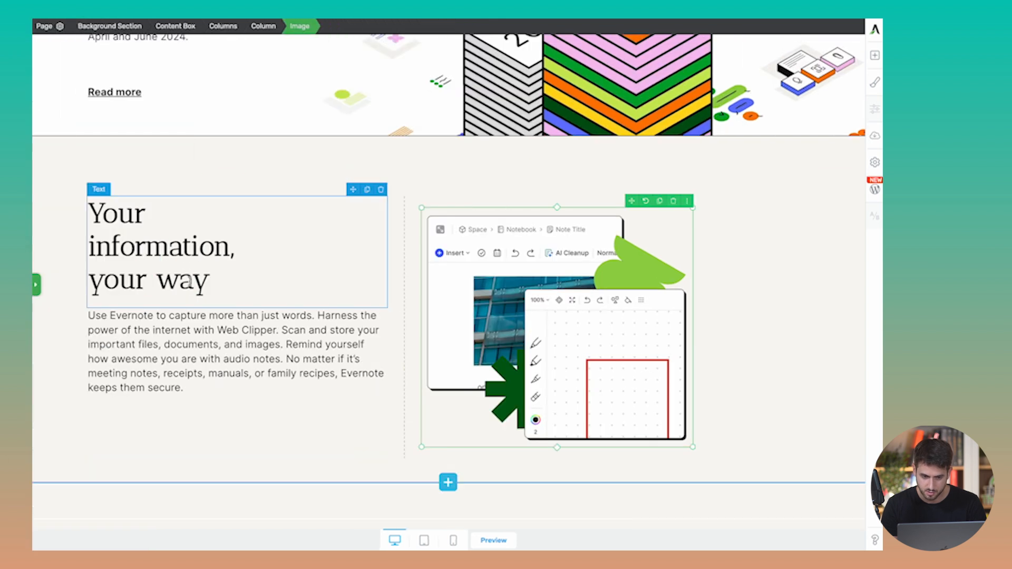
{"action": "scroll", "coordinate": [189, 281], "scroll_direction": "up", "scroll_amount": 1}
{"action": "left_click", "coordinate": [298, 202]}
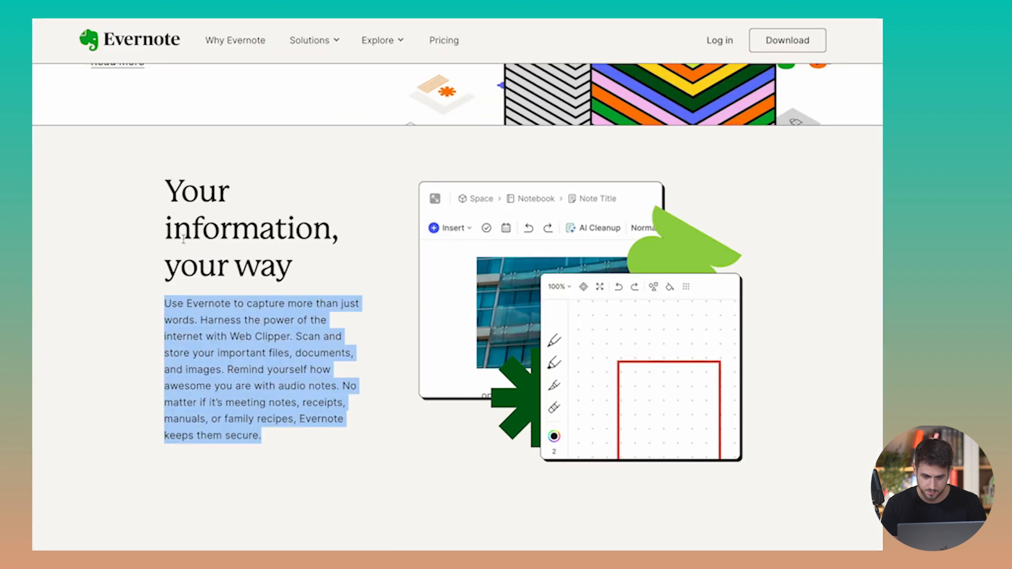
- Examine the original page's "Your information, your way" section and its spacing down to the 24/7 access section
{"action": "scroll", "coordinate": [183, 240], "scroll_direction": "down", "scroll_amount": 1}
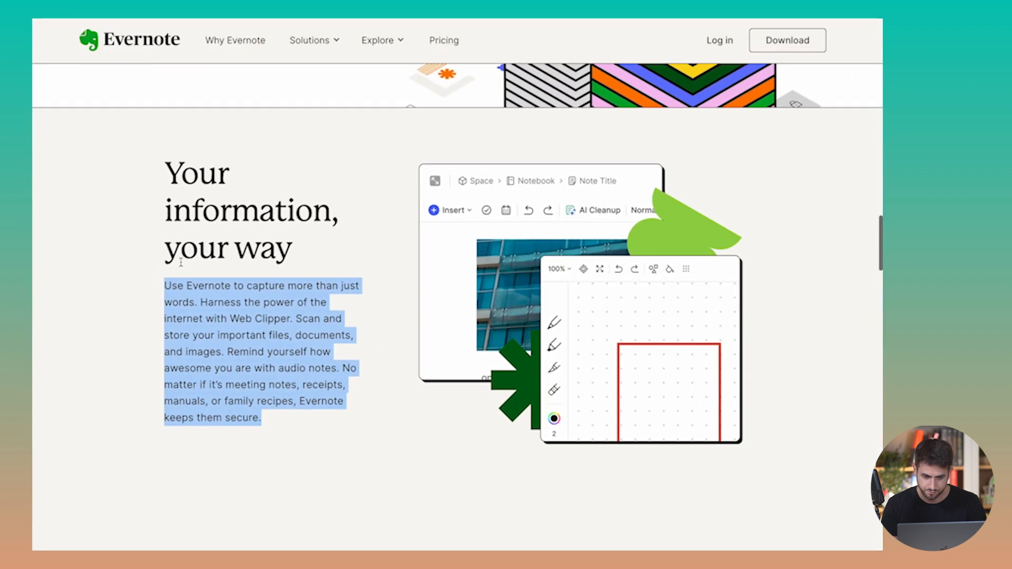
{"action": "scroll", "coordinate": [181, 265], "scroll_direction": "down", "scroll_amount": 5}
{"action": "scroll", "coordinate": [180, 262], "scroll_direction": "up", "scroll_amount": 4}
{"action": "scroll", "coordinate": [180, 262], "scroll_direction": "up", "scroll_amount": 1}
{"action": "scroll", "coordinate": [181, 262], "scroll_direction": "down", "scroll_amount": 2}
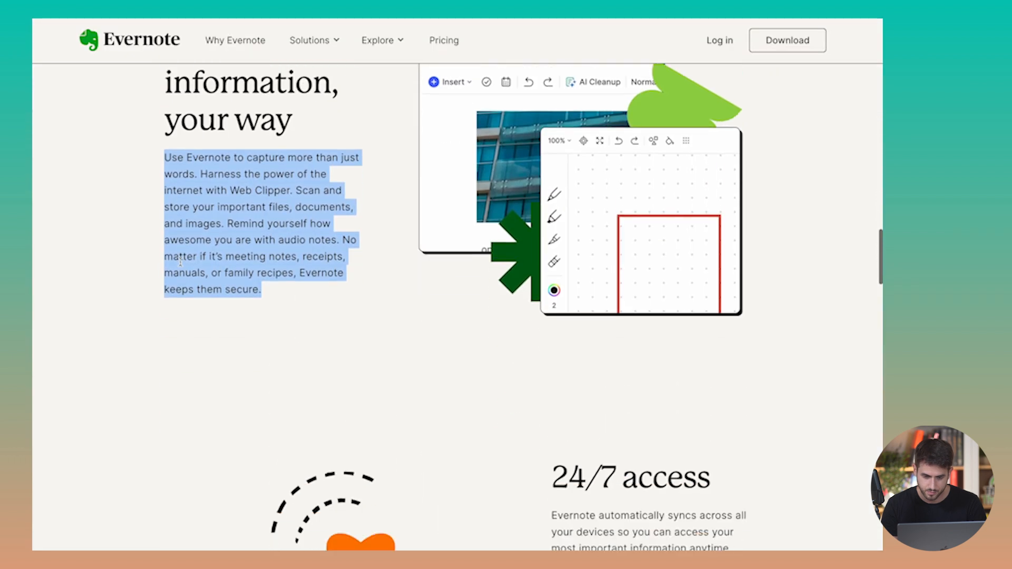
{"action": "scroll", "coordinate": [362, 251], "scroll_direction": "up", "scroll_amount": 3}
{"action": "left_click", "coordinate": [363, 251]}
- Inspect the original section's image and flex row container in the browser's developer tools to read the row width
{"action": "right_click", "coordinate": [464, 227]}
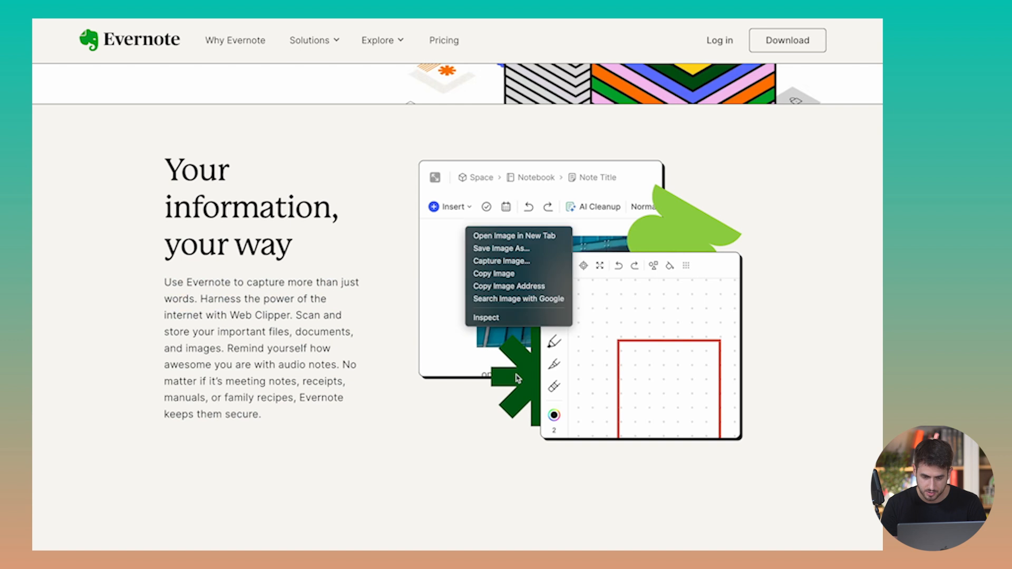
{"action": "left_click", "coordinate": [510, 315]}
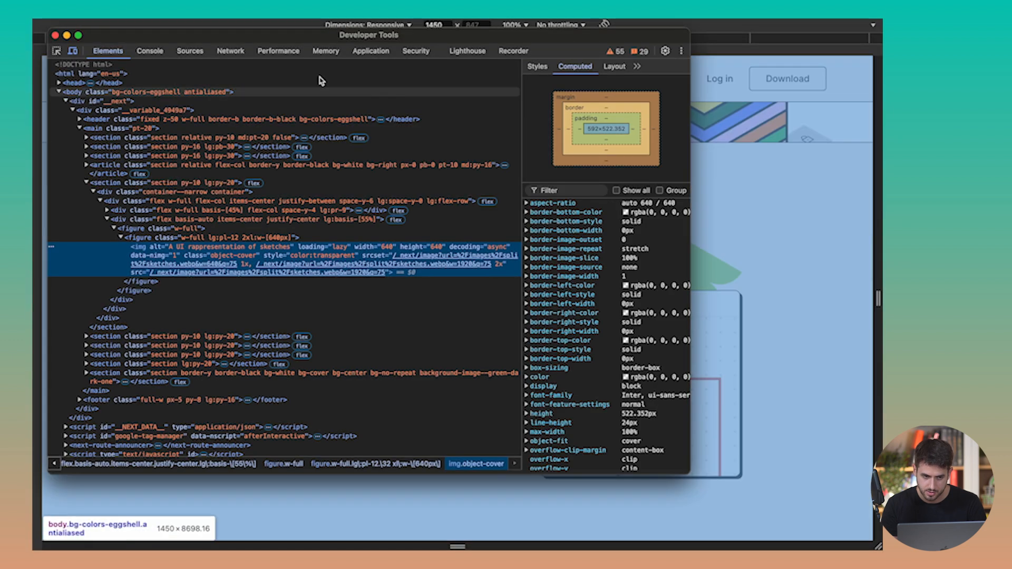
{"action": "left_click_drag", "start_coordinate": [52, 28], "coordinate": [253, 86]}
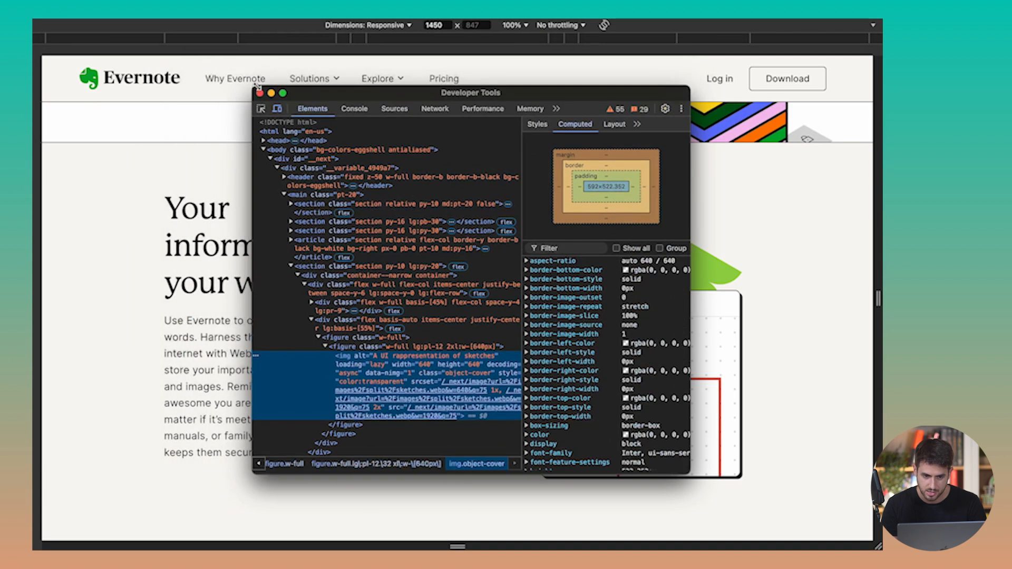
{"action": "left_click_drag", "start_coordinate": [337, 99], "coordinate": [743, 70]}
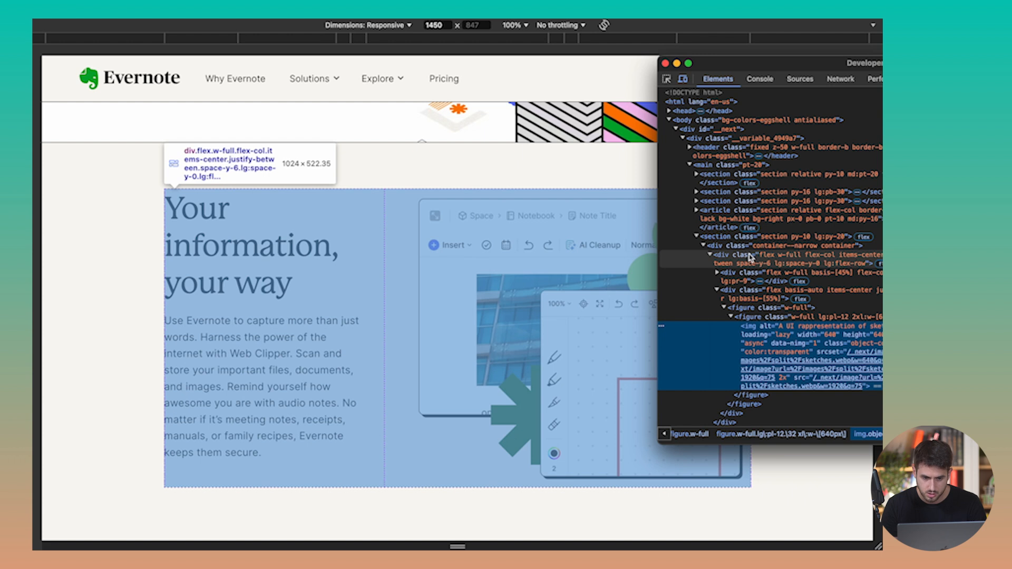
{"action": "left_click", "coordinate": [665, 63]}
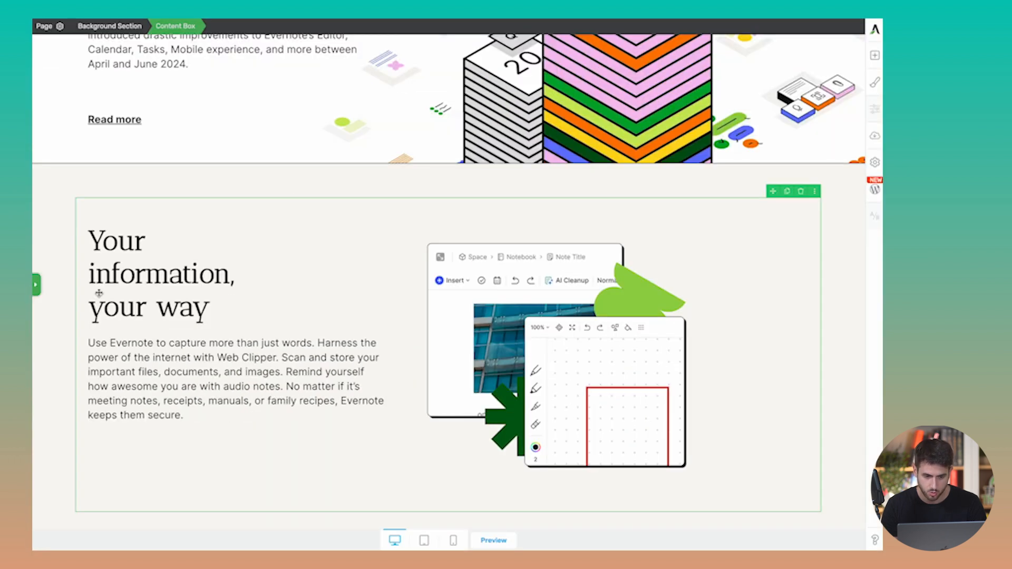
- Set the "Your information, your way" content box's maximum width to 1024 px and align it to the centre
{"action": "left_click", "coordinate": [36, 285]}
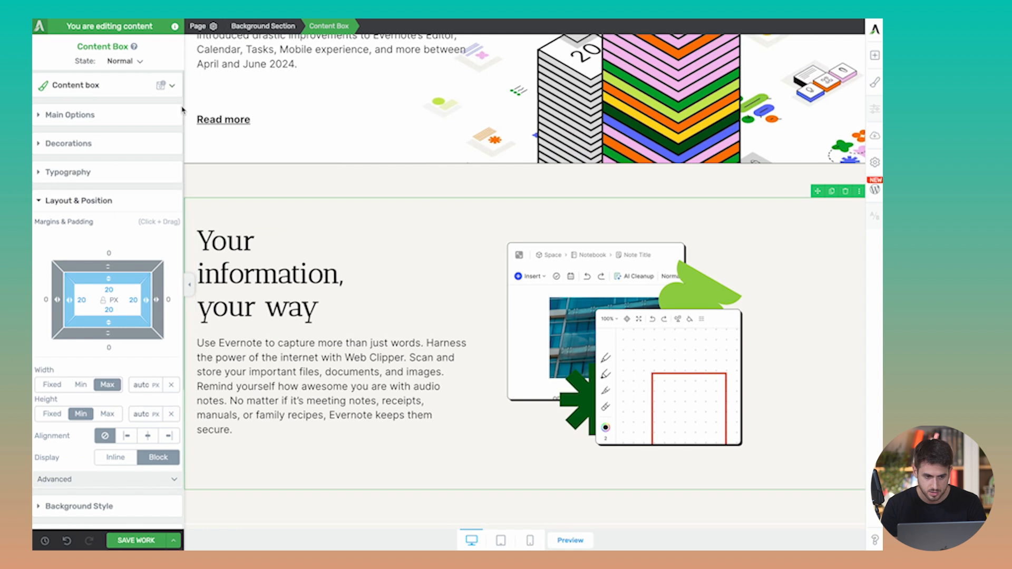
{"action": "left_click", "coordinate": [153, 114]}
{"action": "type", "text": "1024"}
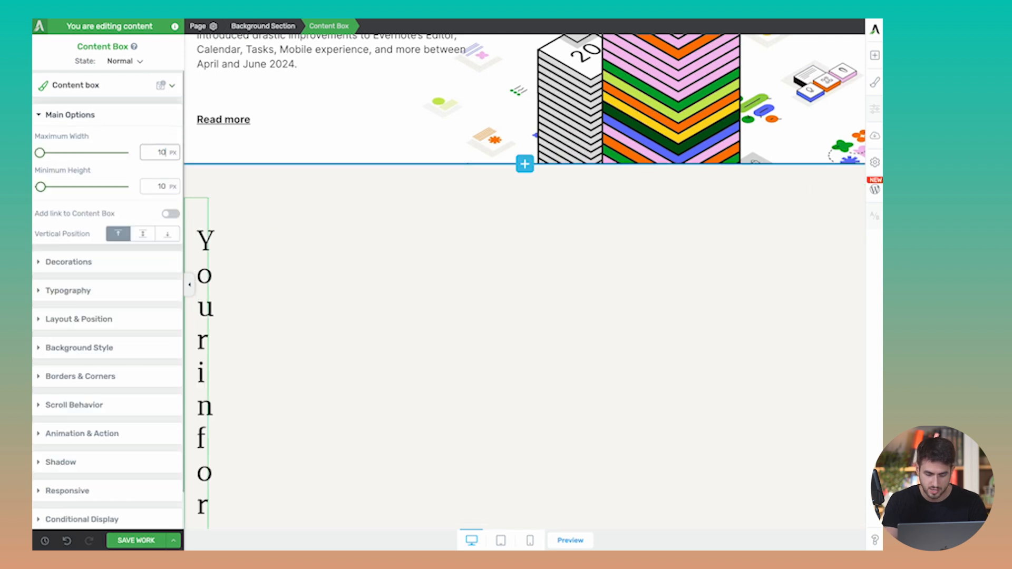
{"action": "left_click", "coordinate": [103, 320]}
{"action": "left_click", "coordinate": [149, 435]}
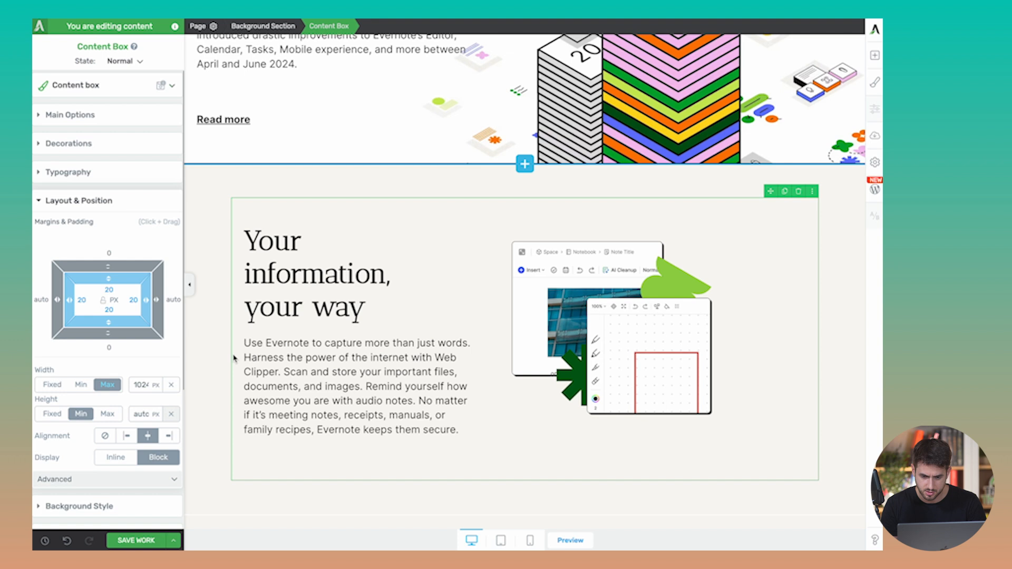
- Enlarge the sketches image to 96% and view the row at full canvas width
{"action": "left_click", "coordinate": [548, 259]}
{"action": "left_click", "coordinate": [90, 85]}
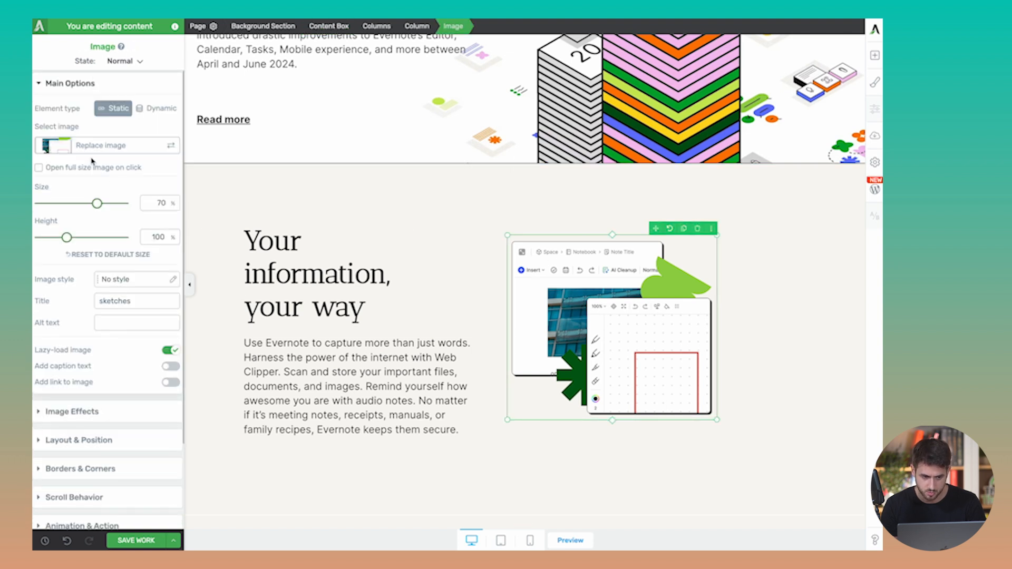
{"action": "left_click_drag", "start_coordinate": [97, 203], "coordinate": [121, 203]}
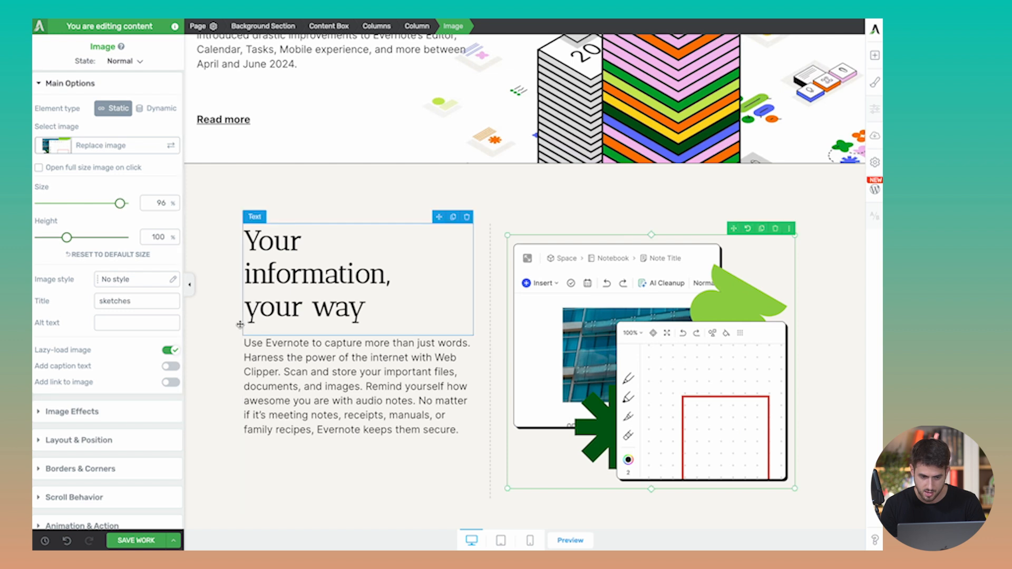
{"action": "left_click", "coordinate": [190, 284]}
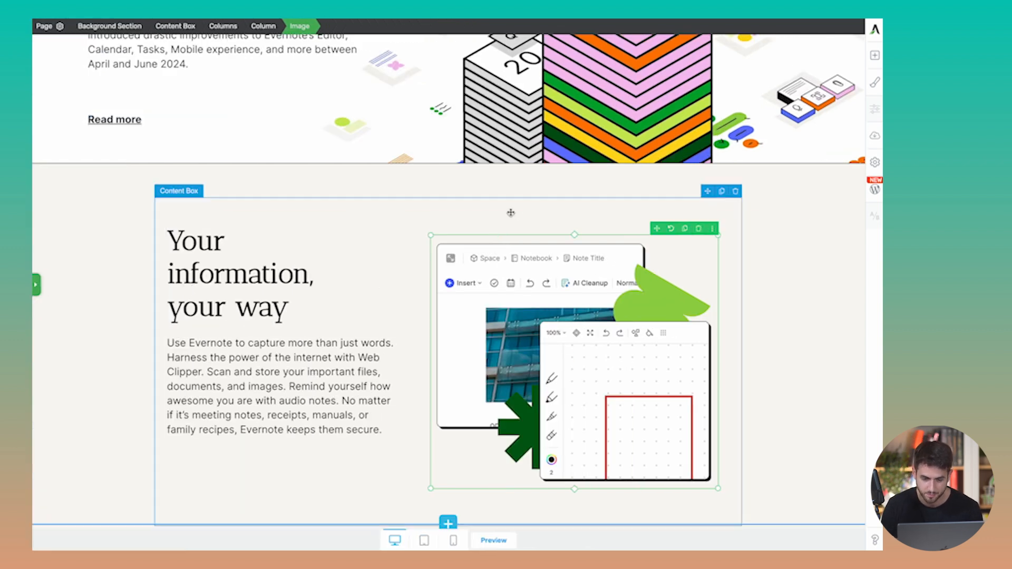
{"action": "left_click", "coordinate": [500, 228]}
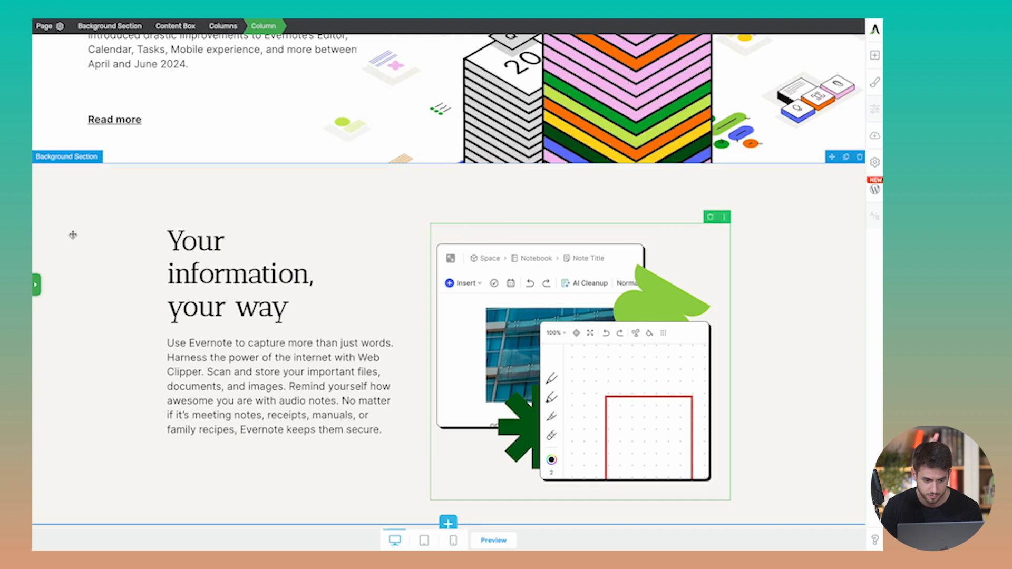
{"action": "left_click", "coordinate": [36, 284]}
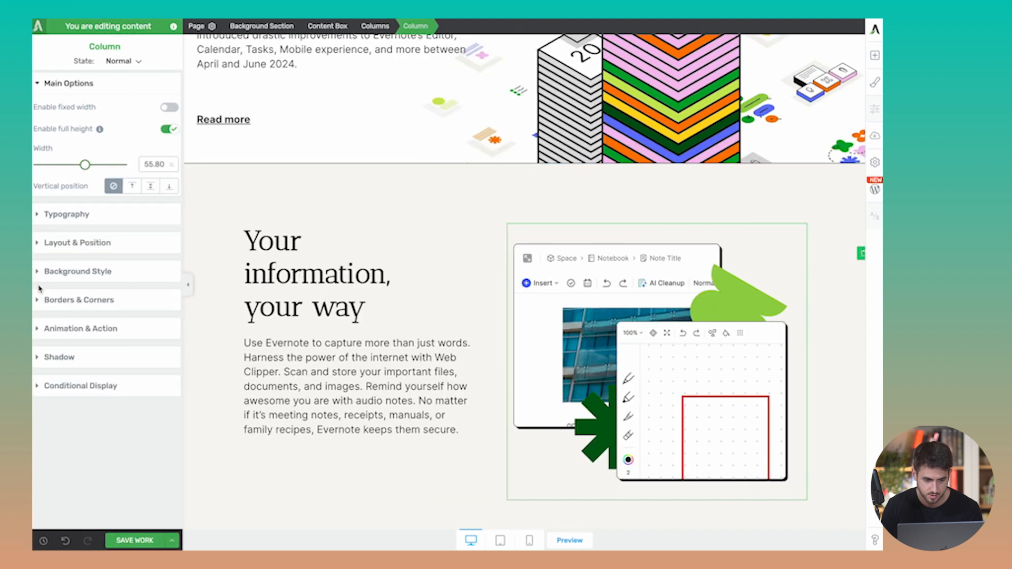
- Set the sketches image's top and bottom margins to 0
{"action": "left_click", "coordinate": [561, 287]}
{"action": "left_click", "coordinate": [101, 445]}
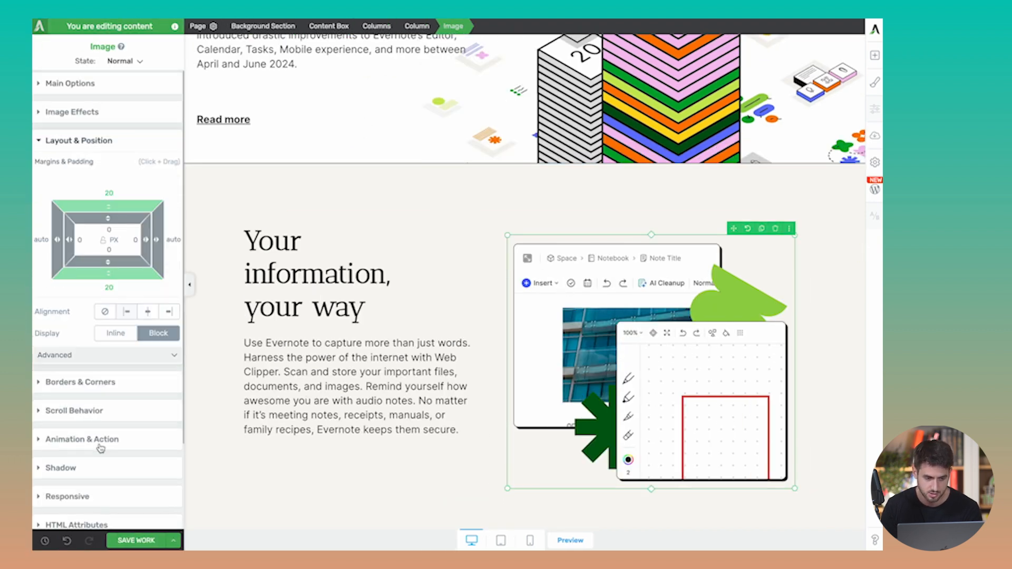
{"action": "type", "text": "0"}
{"action": "key", "text": "Tab"}
{"action": "key", "text": "Tab"}
{"action": "type", "text": "0"}
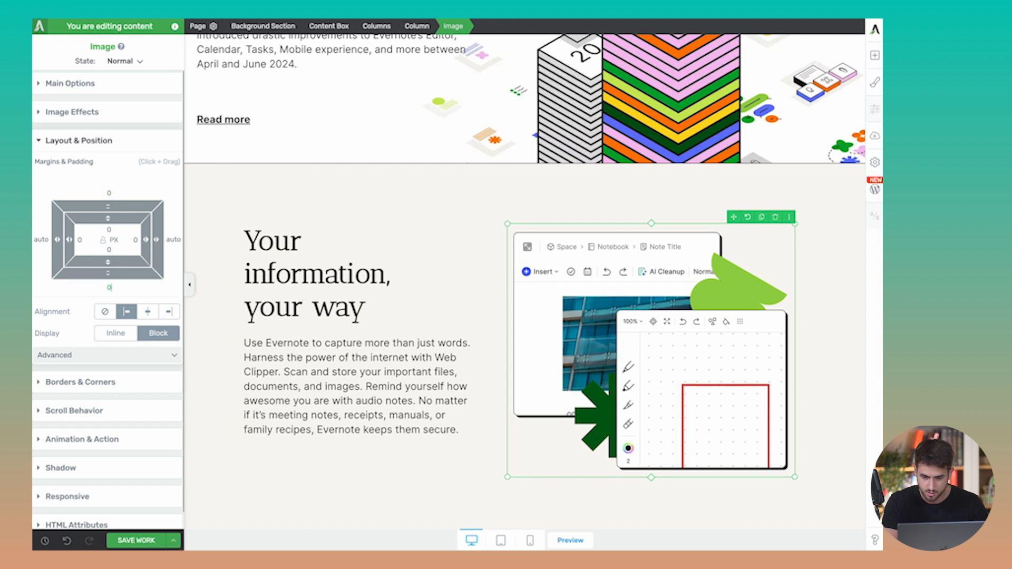
- Set the sketches image's size to 100% and save the page
{"action": "left_click", "coordinate": [537, 224]}
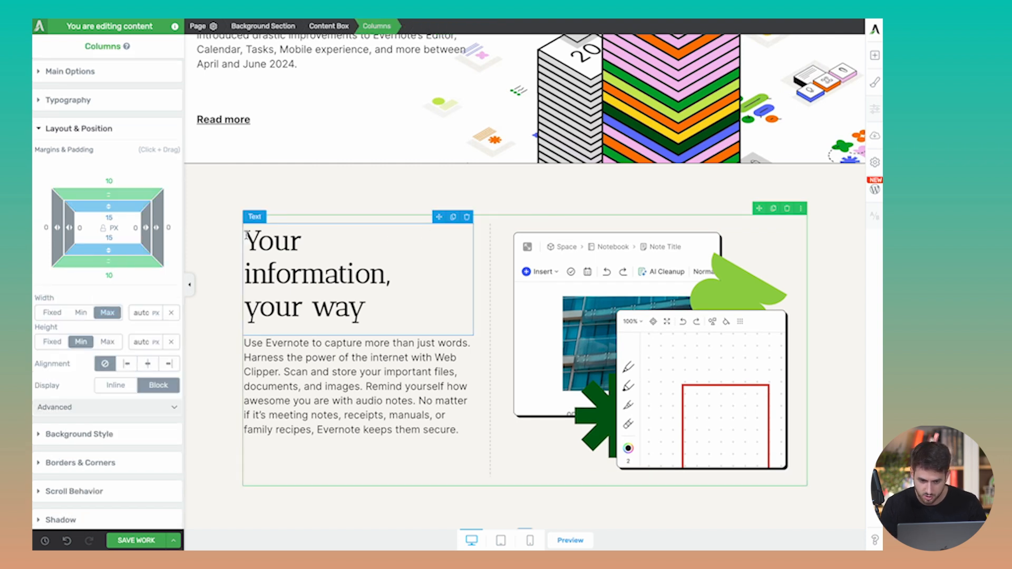
{"action": "left_click", "coordinate": [553, 236]}
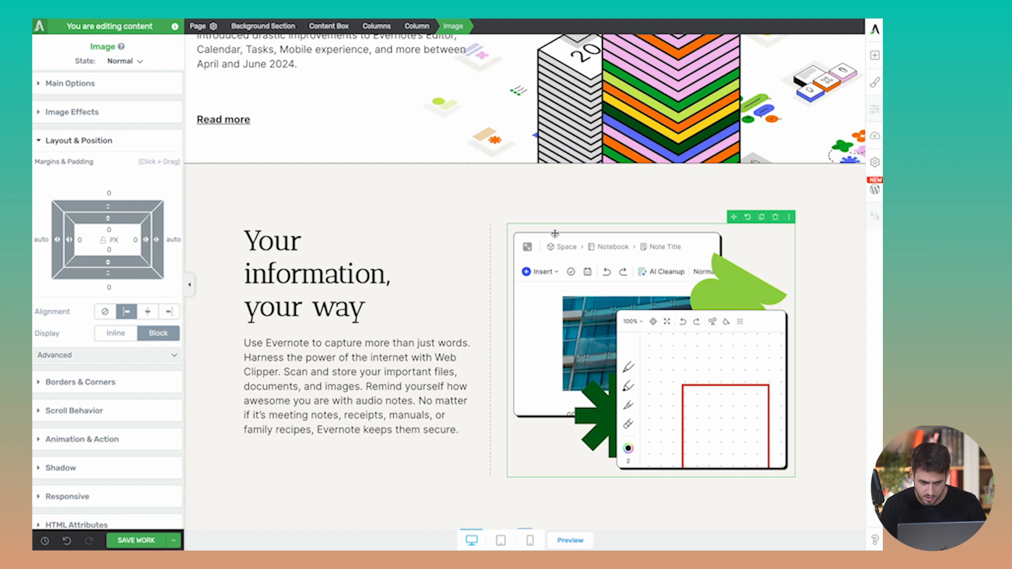
{"action": "left_click", "coordinate": [105, 86]}
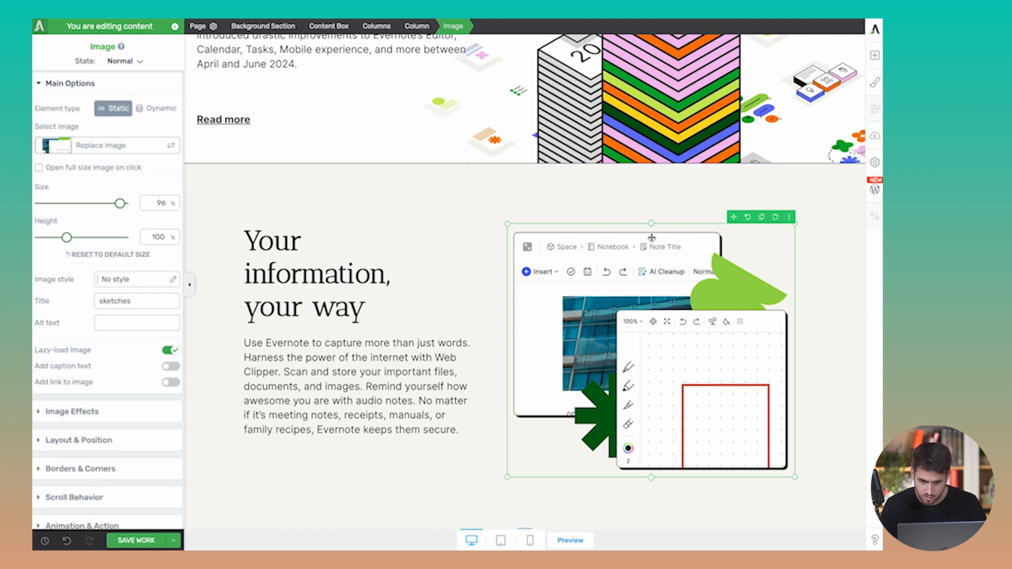
{"action": "left_click_drag", "start_coordinate": [121, 204], "coordinate": [150, 204]}
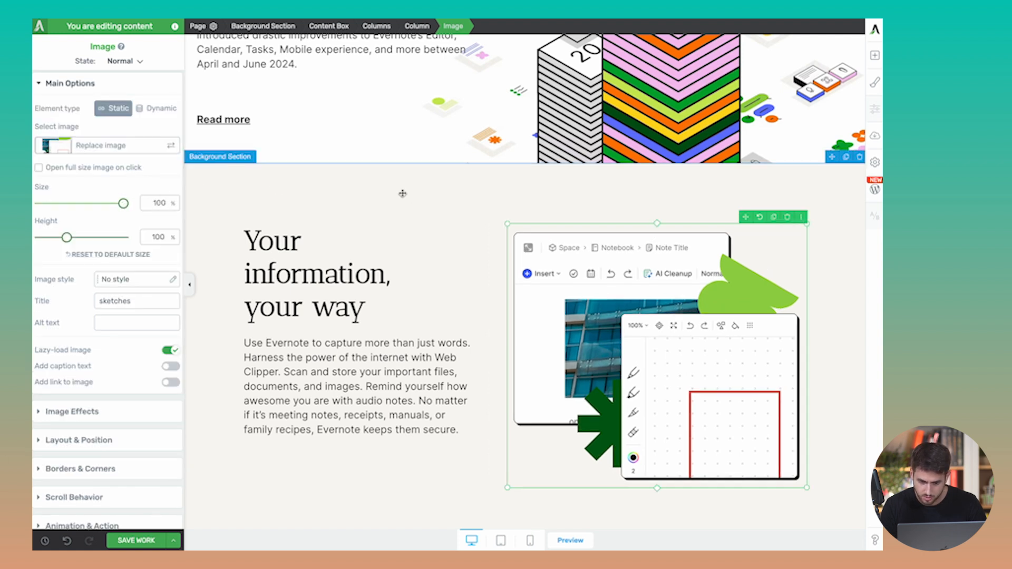
{"action": "left_click", "coordinate": [571, 223]}
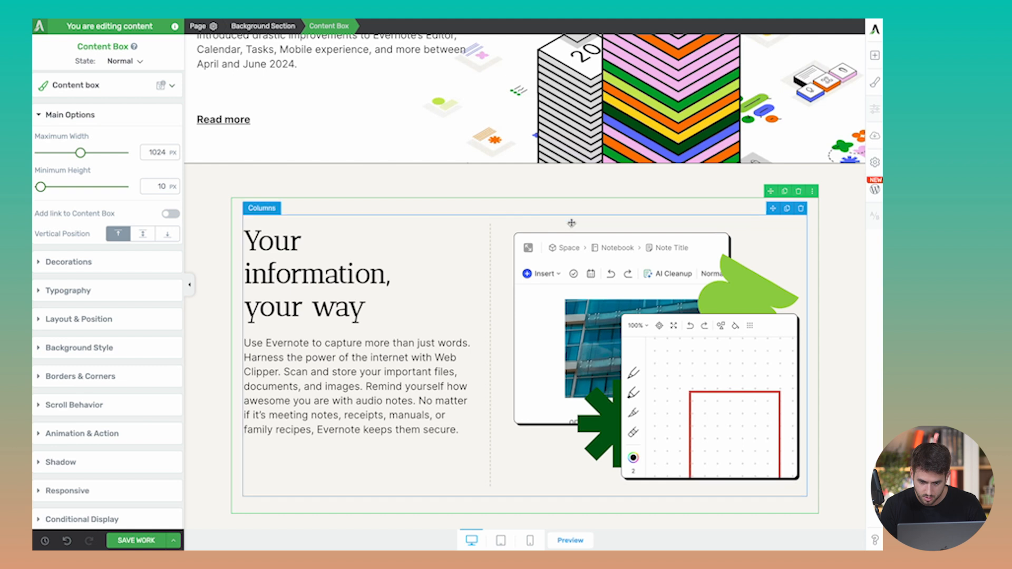
{"action": "left_click", "coordinate": [572, 223]}
{"action": "left_click", "coordinate": [126, 542]}
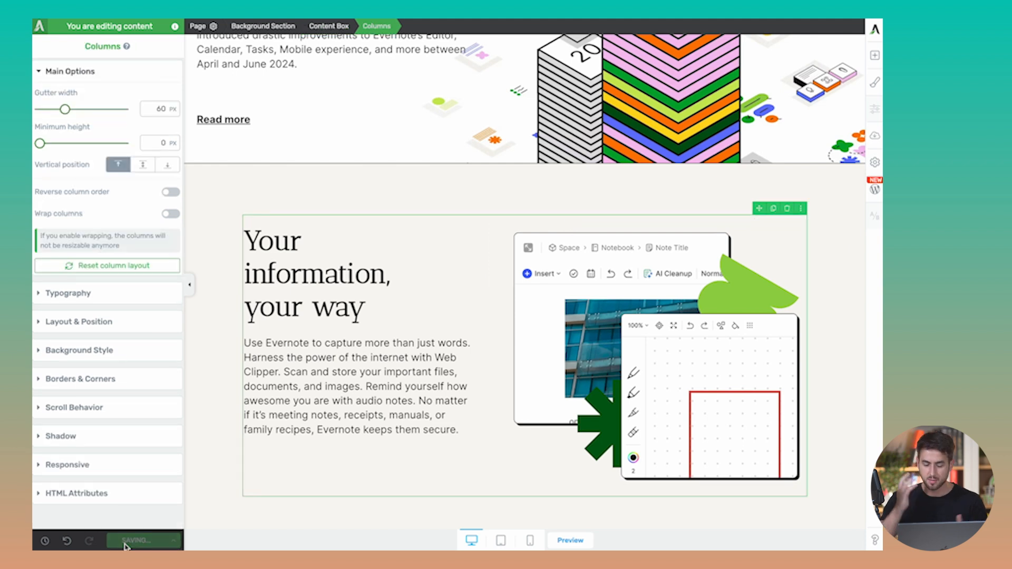
- Duplicate the content box holding the "Your information, your way" row
{"action": "scroll", "coordinate": [402, 409], "scroll_direction": "down", "scroll_amount": 5}
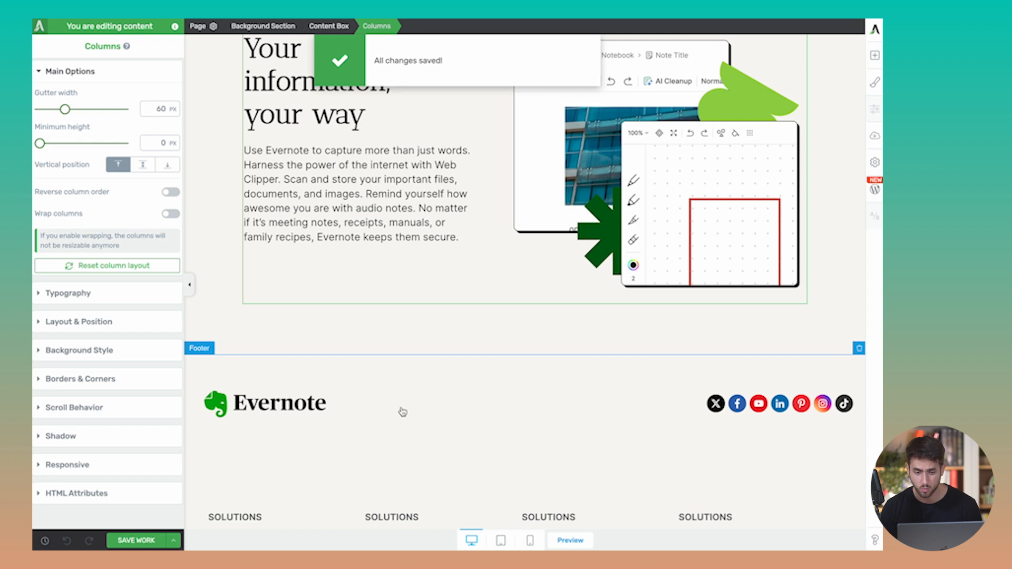
{"action": "scroll", "coordinate": [402, 411], "scroll_direction": "up", "scroll_amount": 3}
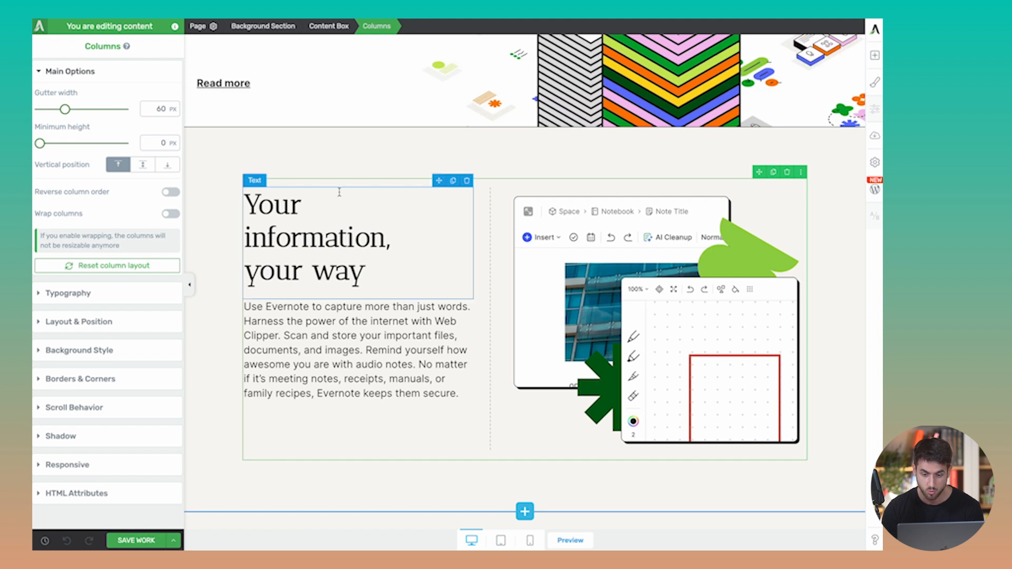
{"action": "left_click", "coordinate": [393, 171]}
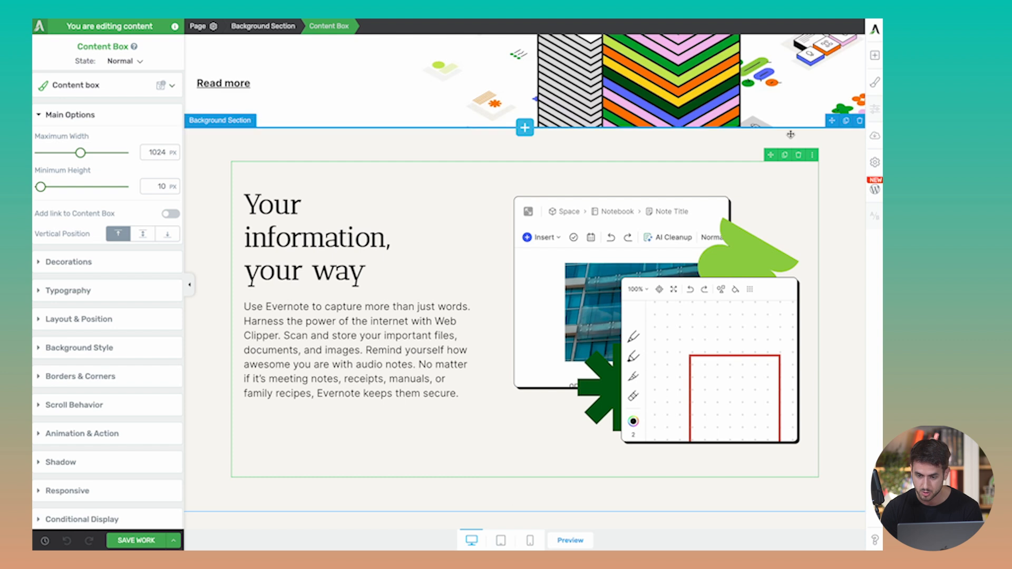
{"action": "left_click", "coordinate": [785, 155]}
{"action": "scroll", "coordinate": [454, 209], "scroll_direction": "down", "scroll_amount": 6}
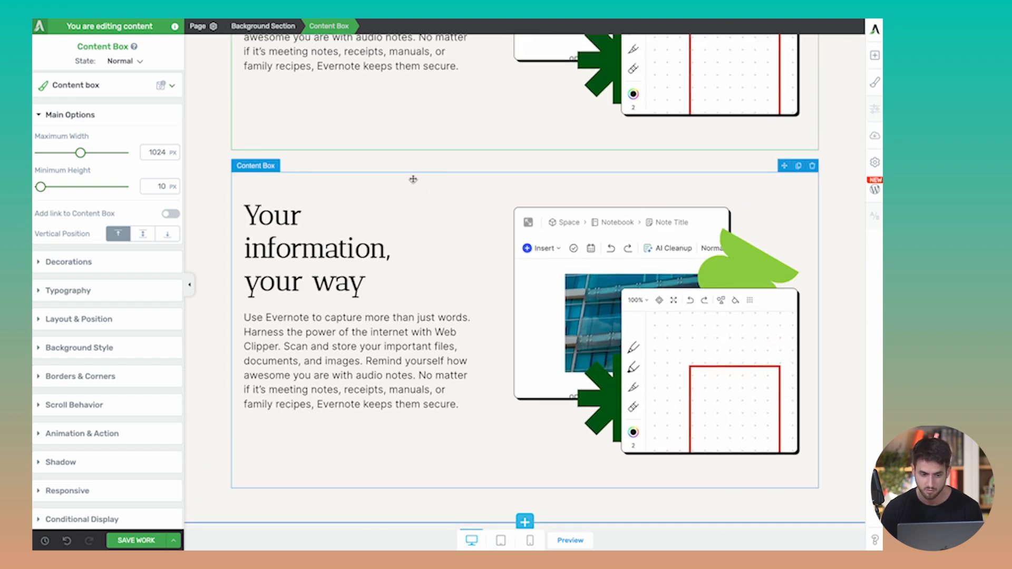
- Reverse the column order in the duplicated row so the image comes before the text
{"action": "left_click", "coordinate": [411, 191]}
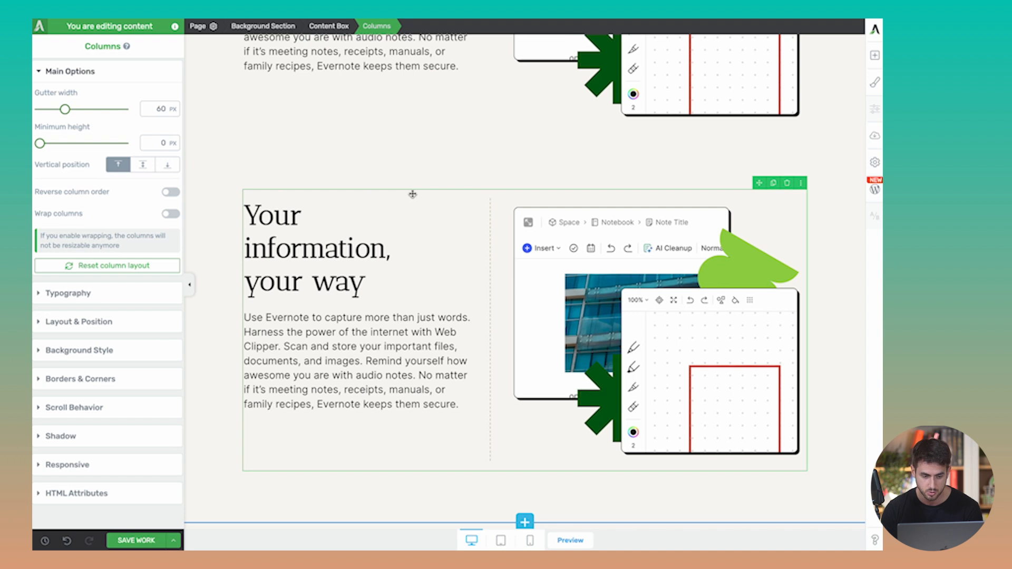
{"action": "left_click", "coordinate": [169, 193]}
{"action": "scroll", "coordinate": [432, 266], "scroll_direction": "up", "scroll_amount": 3}
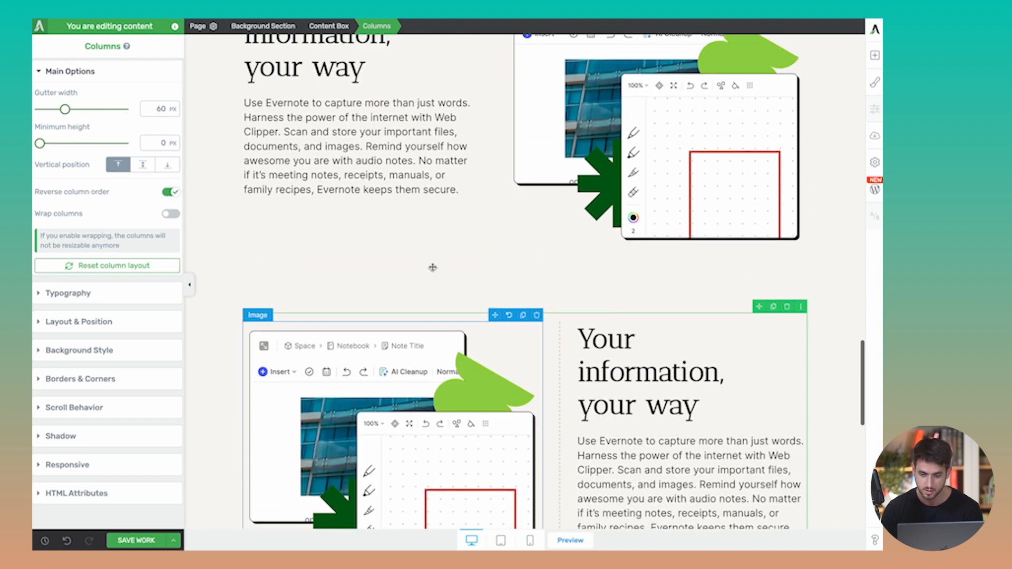
- Check the original page's next section and replace the duplicated row's sketches image with the orange no-signal image from the media library
{"action": "scroll", "coordinate": [433, 271], "scroll_direction": "down", "scroll_amount": 4}
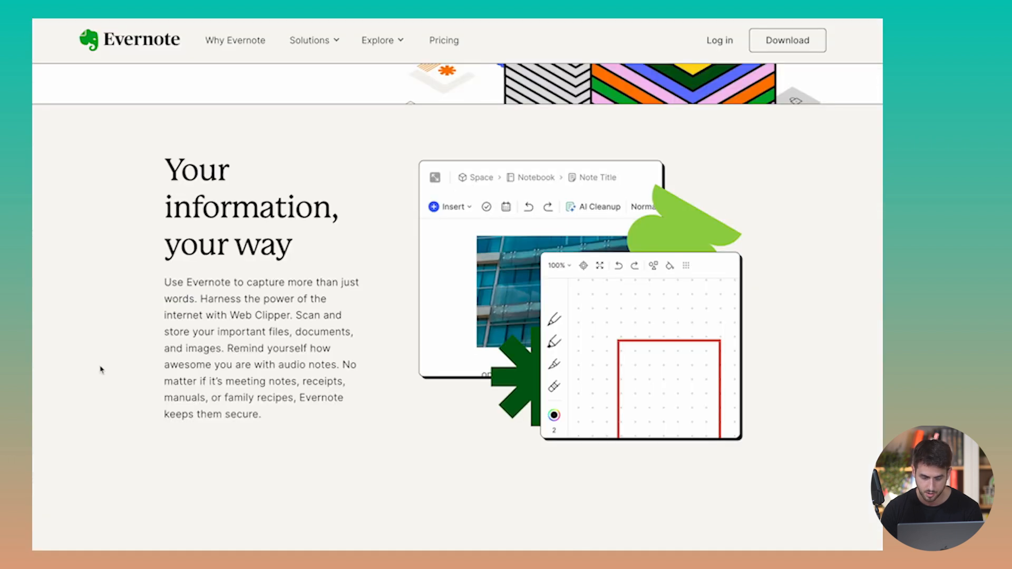
{"action": "scroll", "coordinate": [223, 364], "scroll_direction": "down", "scroll_amount": 8}
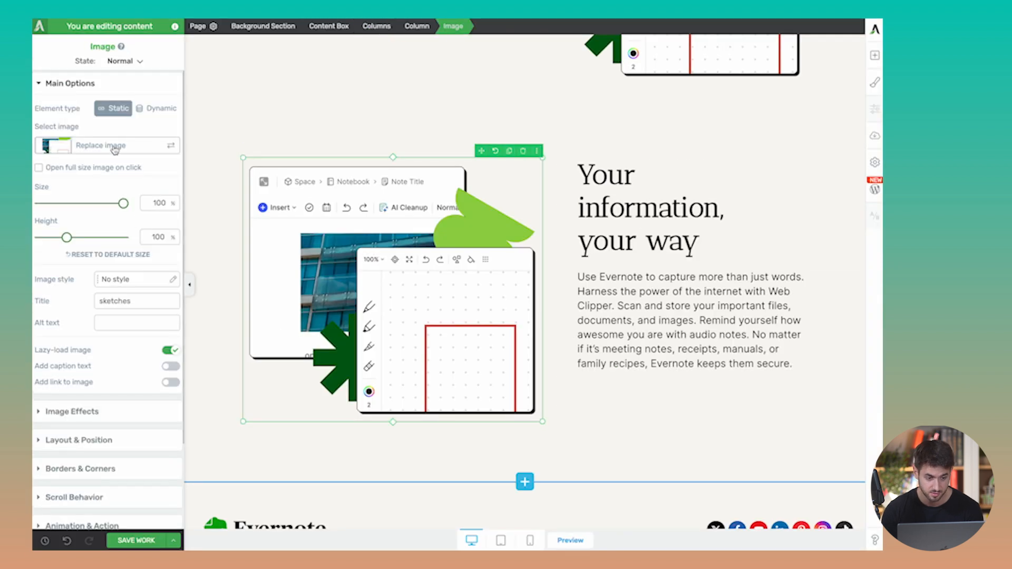
{"action": "left_click", "coordinate": [117, 146]}
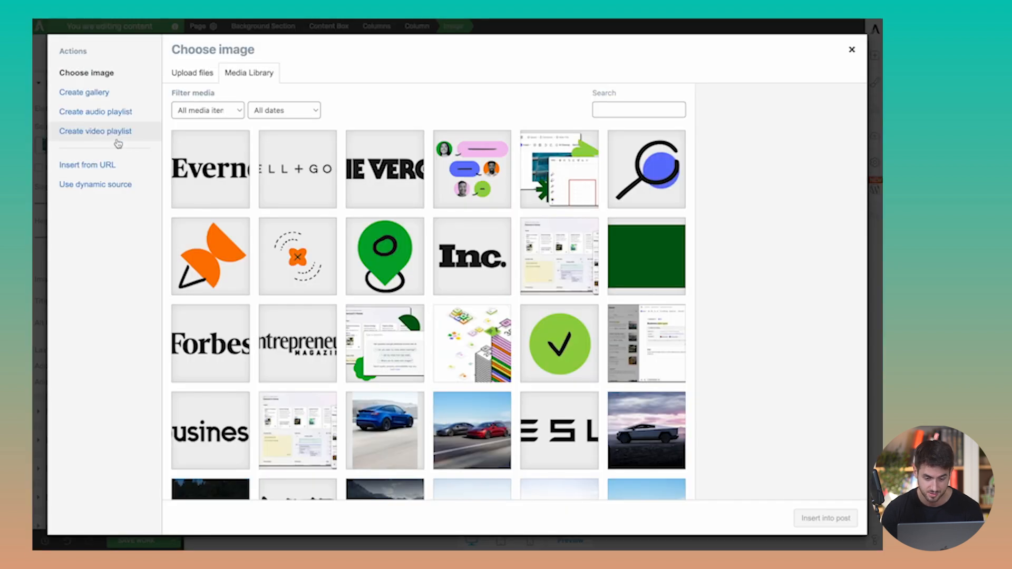
{"action": "left_click", "coordinate": [266, 227]}
{"action": "left_click", "coordinate": [838, 522]}
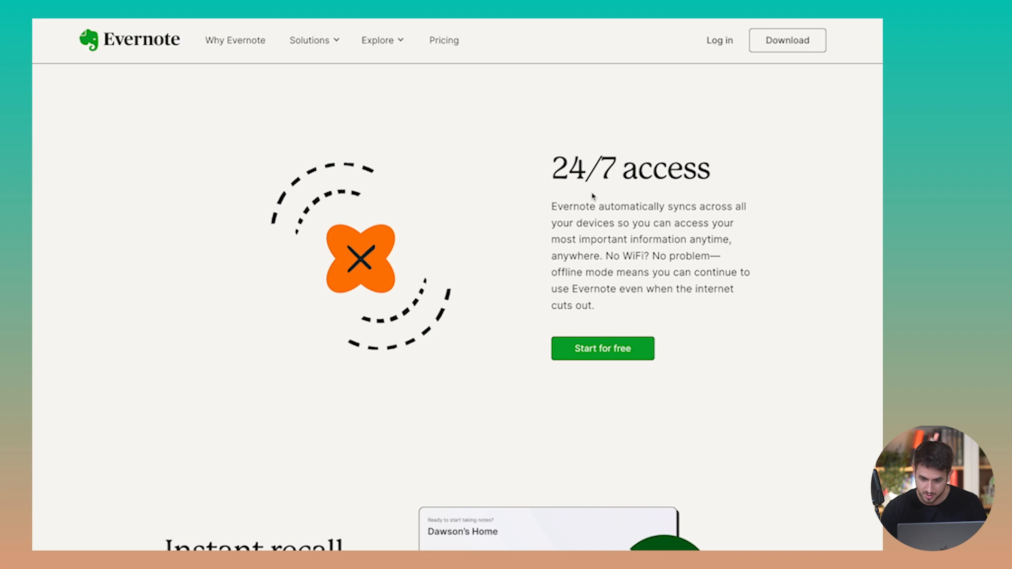
- Examine the original page's 24/7 access section and select its heading text
{"action": "scroll", "coordinate": [696, 184], "scroll_direction": "up", "scroll_amount": 6}
{"action": "scroll", "coordinate": [659, 316], "scroll_direction": "down", "scroll_amount": 5}
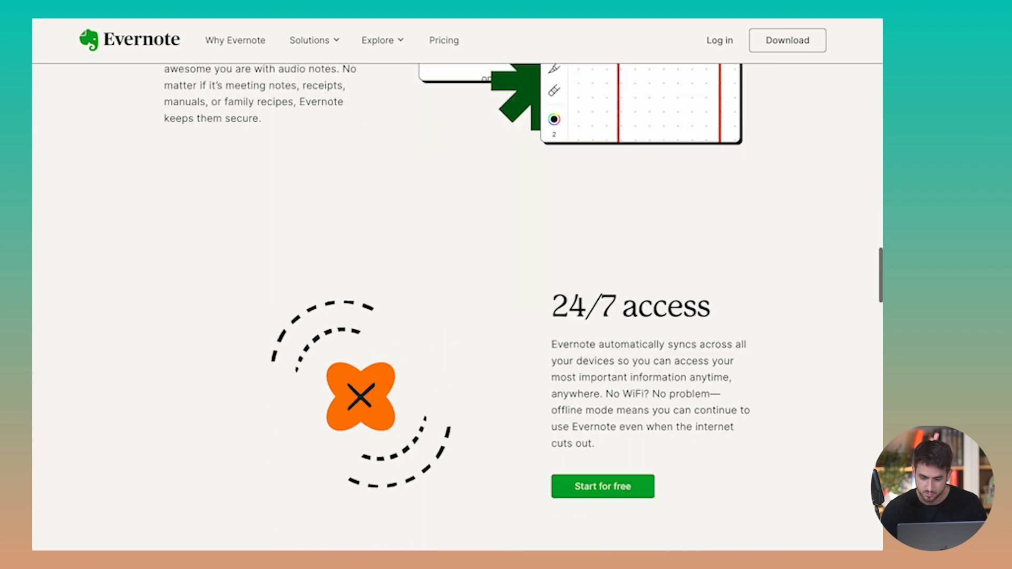
{"action": "scroll", "coordinate": [613, 402], "scroll_direction": "up", "scroll_amount": 1}
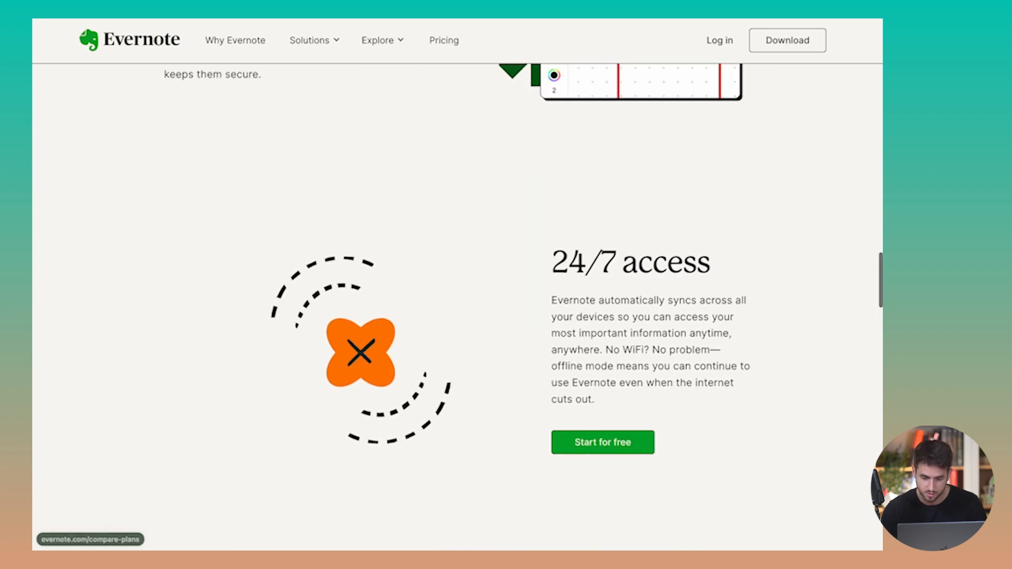
{"action": "left_click_drag", "start_coordinate": [714, 269], "coordinate": [552, 255]}
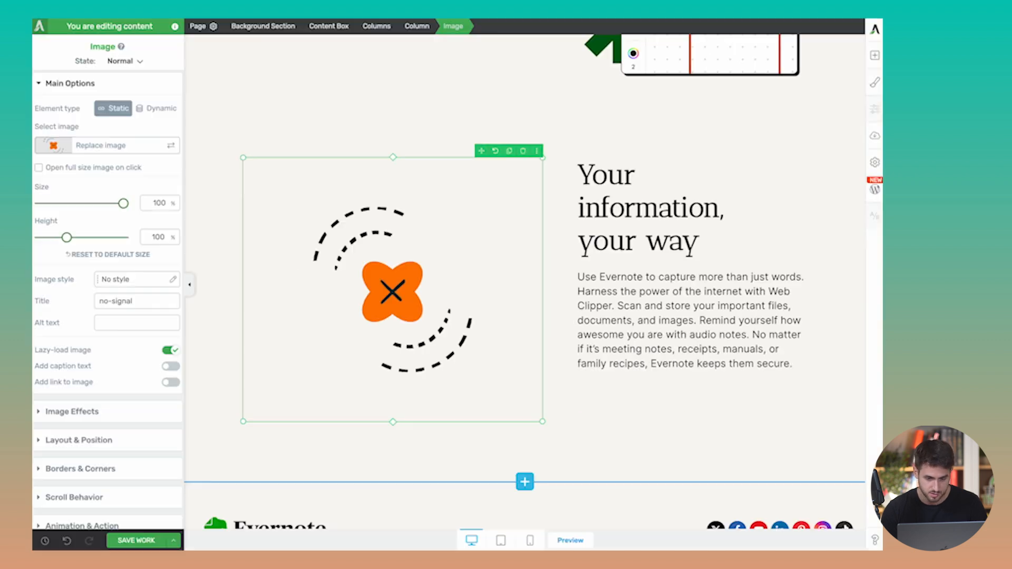
- Try to replace the duplicated row's heading with "24/7", then clear the text
{"action": "left_click", "coordinate": [693, 176]}
{"action": "left_click", "coordinate": [686, 213]}
{"action": "key", "text": "ctrl+a"}
{"action": "key", "text": "BackSpace"}
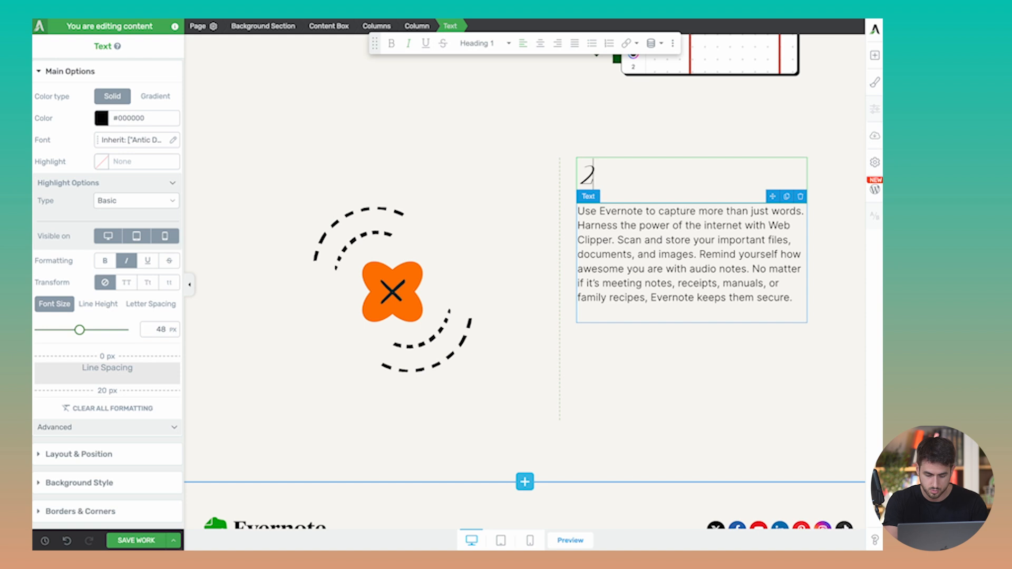
{"action": "type", "text": "24/7"}
{"action": "key", "text": "BackSpace"}
{"action": "key", "text": "BackSpace"}
{"action": "key", "text": "BackSpace"}
{"action": "key", "text": "BackSpace"}
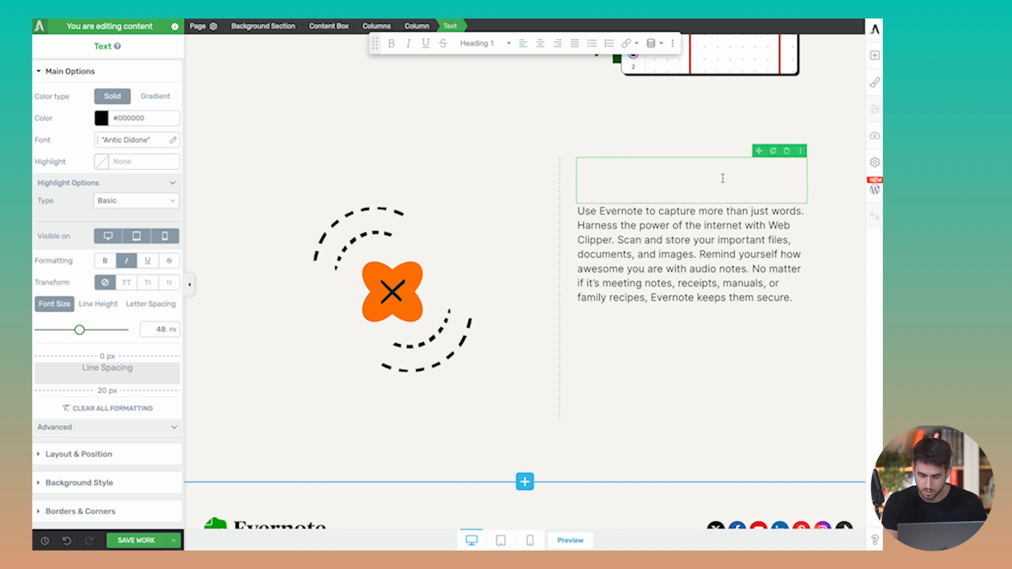
- Duplicate the first row's "Your information, your way" heading and move the copy above the paragraph in the no-signal row
{"action": "scroll", "coordinate": [723, 178], "scroll_direction": "up", "scroll_amount": 5}
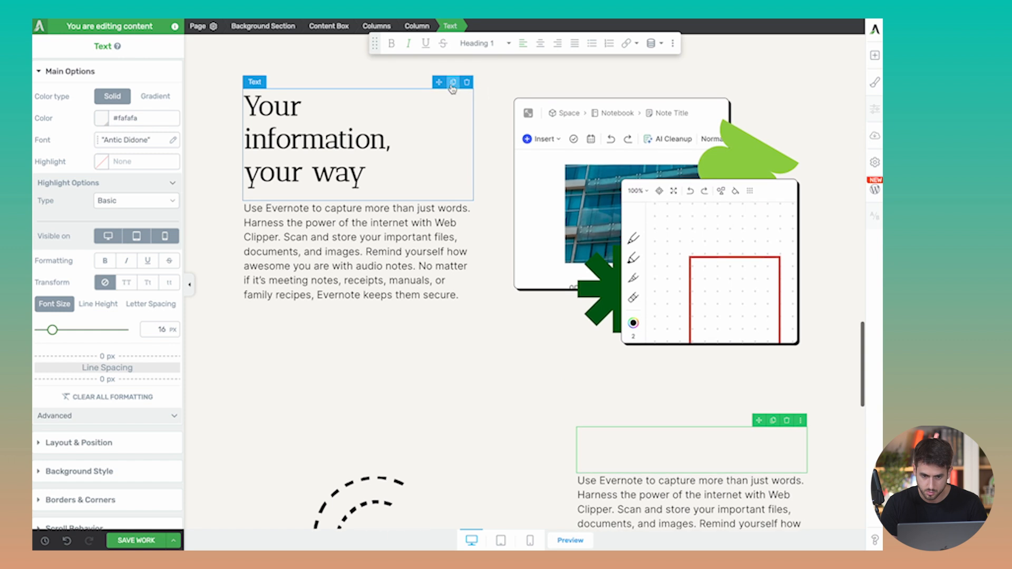
{"action": "left_click", "coordinate": [453, 83]}
{"action": "left_click_drag", "start_coordinate": [428, 92], "coordinate": [639, 367]}
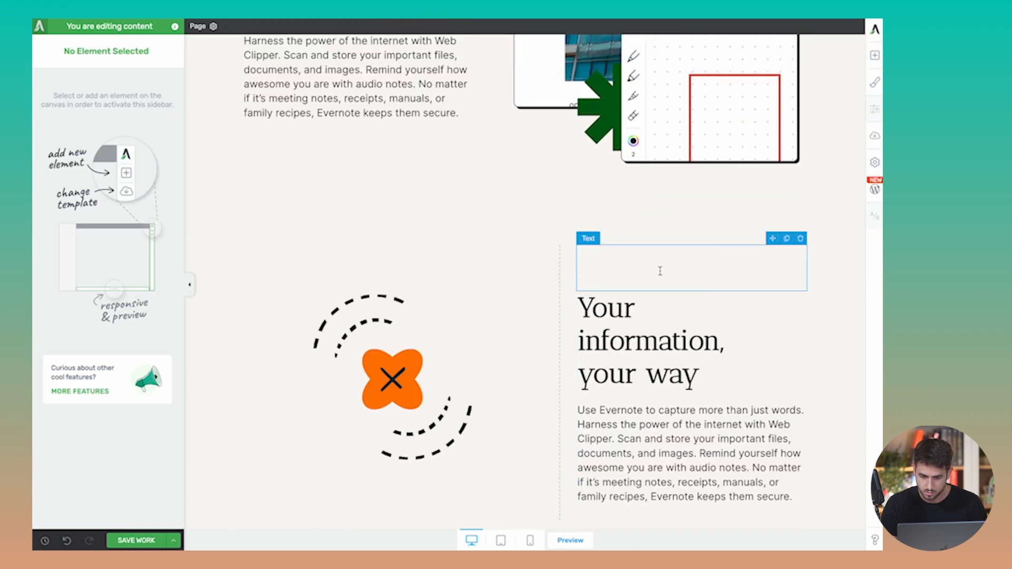
- Replace the moved heading's text with "24/7 Access" and select the whole heading
{"action": "triple_click", "coordinate": [703, 285]}
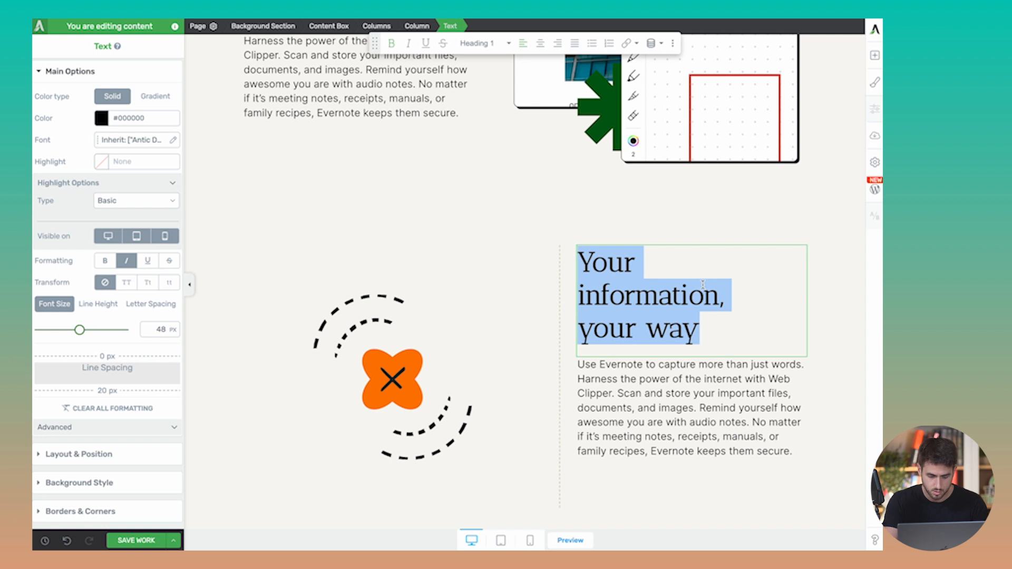
{"action": "type", "text": "24/7 Access"}
{"action": "key", "text": "ctrl+a"}
{"action": "scroll", "coordinate": [452, 35], "scroll_direction": "up", "scroll_amount": 2}
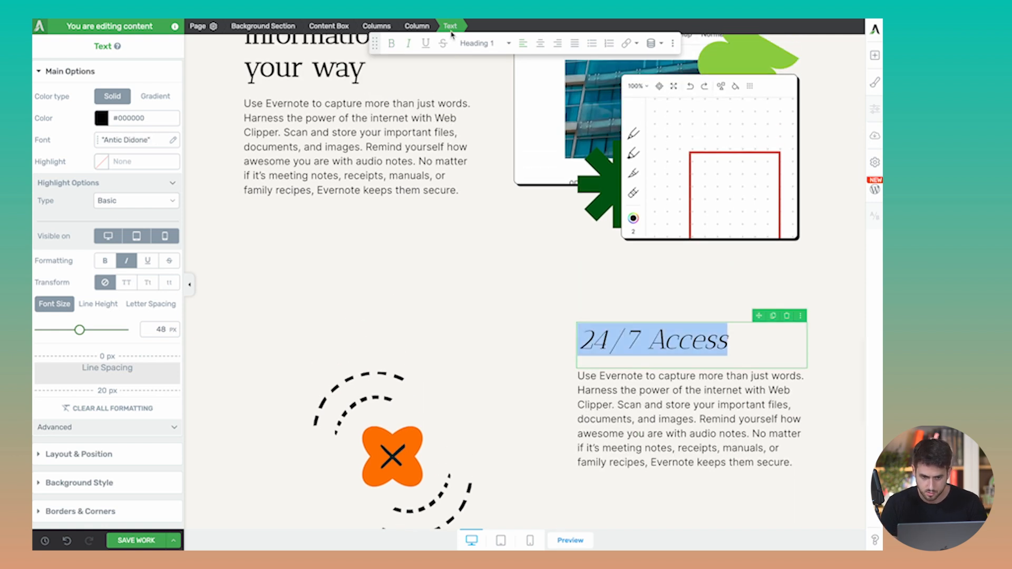
- Make the "24/7 Access" heading bold and remove its italics
{"action": "left_click", "coordinate": [391, 43]}
{"action": "left_click", "coordinate": [408, 44]}
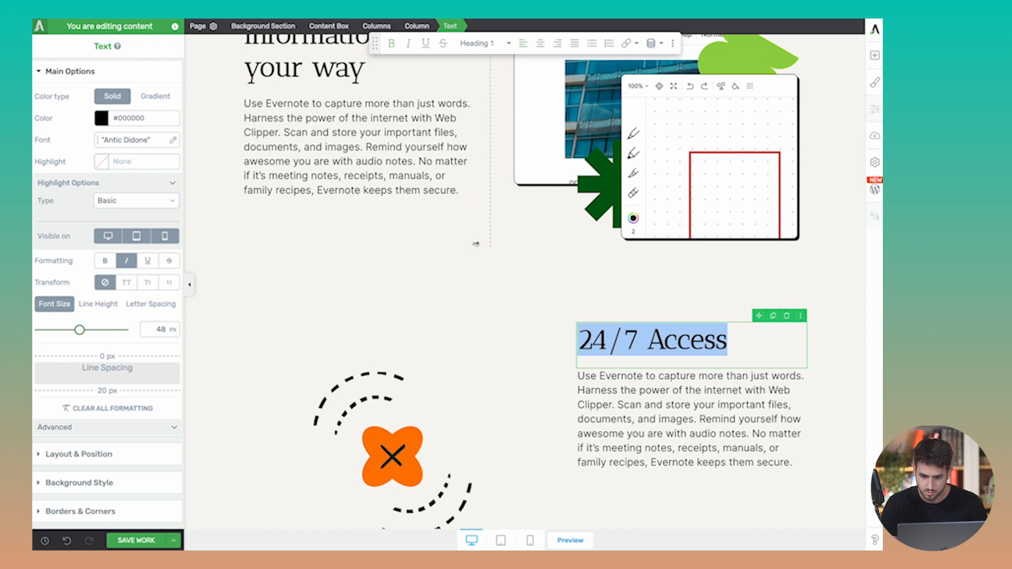
{"action": "scroll", "coordinate": [476, 244], "scroll_direction": "up", "scroll_amount": 2}
- Copy the original page's "24/7 access" paragraph and paste it over the paragraph under the new "24/7 Access" heading
{"action": "key", "text": "ctrl+Tab"}
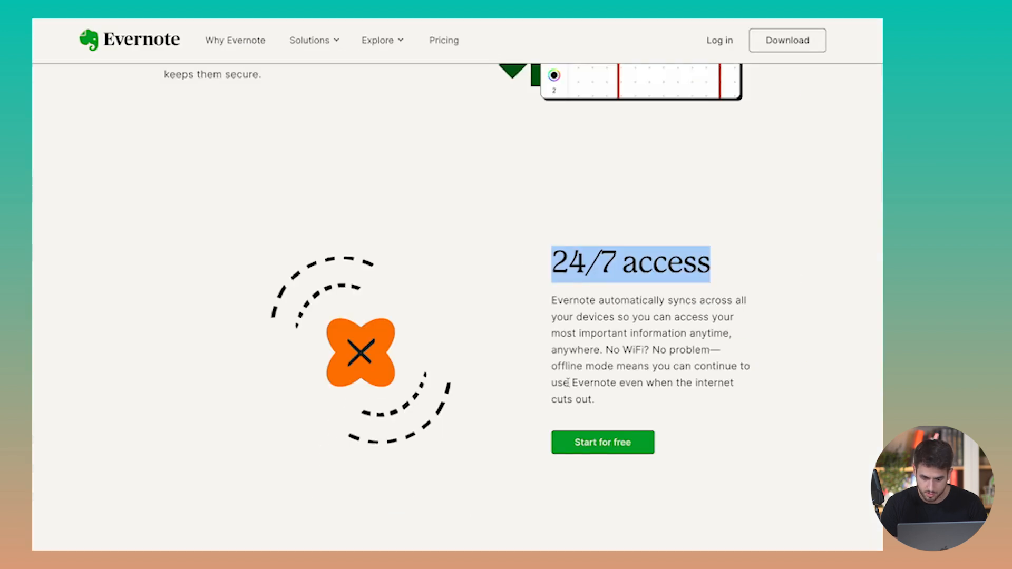
{"action": "left_click_drag", "start_coordinate": [620, 399], "coordinate": [549, 312]}
{"action": "key", "text": "ctrl+c"}
{"action": "key", "text": "ctrl+Tab"}
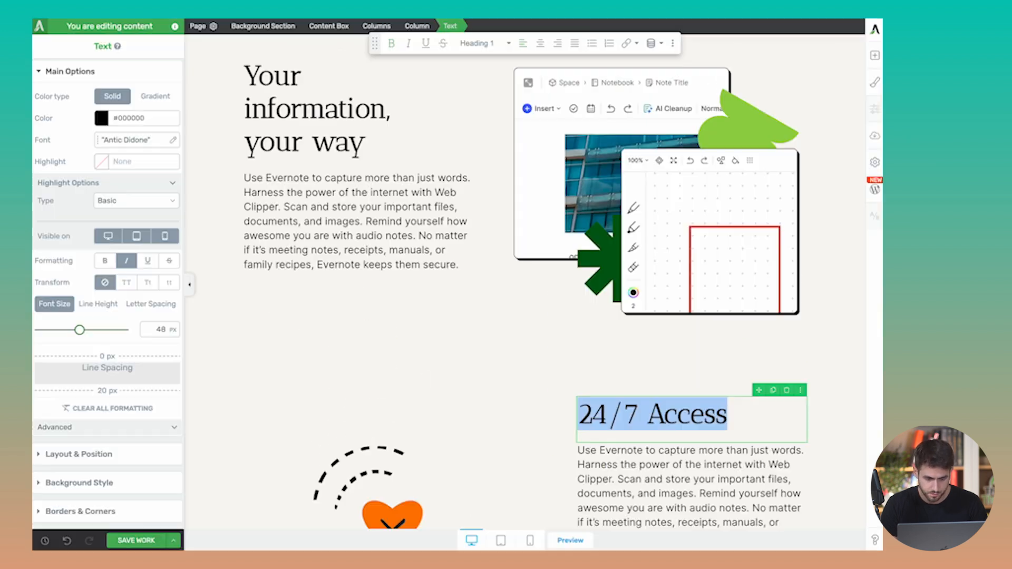
{"action": "triple_click", "coordinate": [767, 474]}
{"action": "key", "text": "Delete"}
{"action": "key", "text": "ctrl+v"}
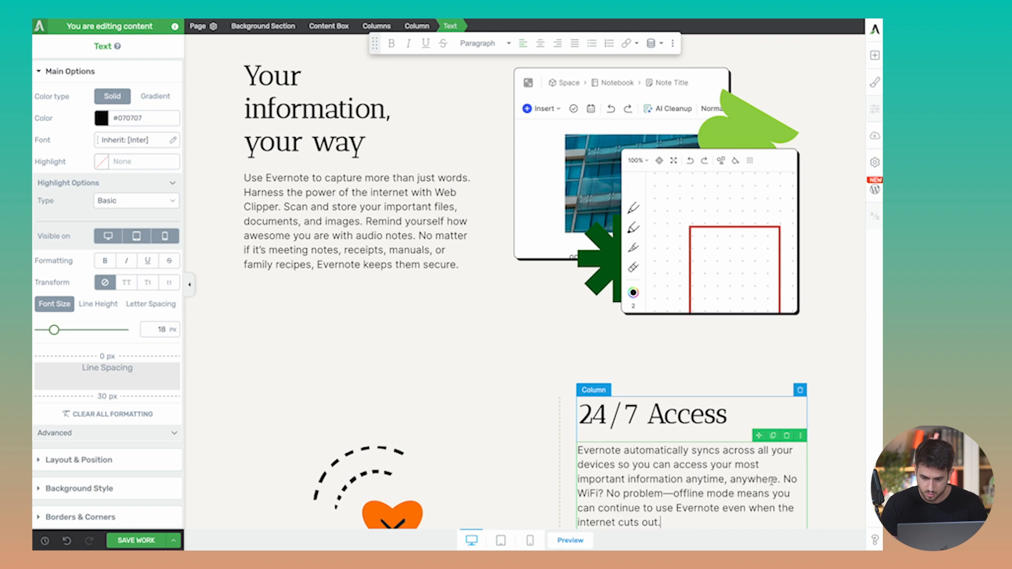
- Duplicate the hero section's "Start for free" button and move the copy below the 24/7 Access paragraph
{"action": "scroll", "coordinate": [771, 480], "scroll_direction": "down", "scroll_amount": 15}
{"action": "scroll", "coordinate": [771, 480], "scroll_direction": "up", "scroll_amount": 20}
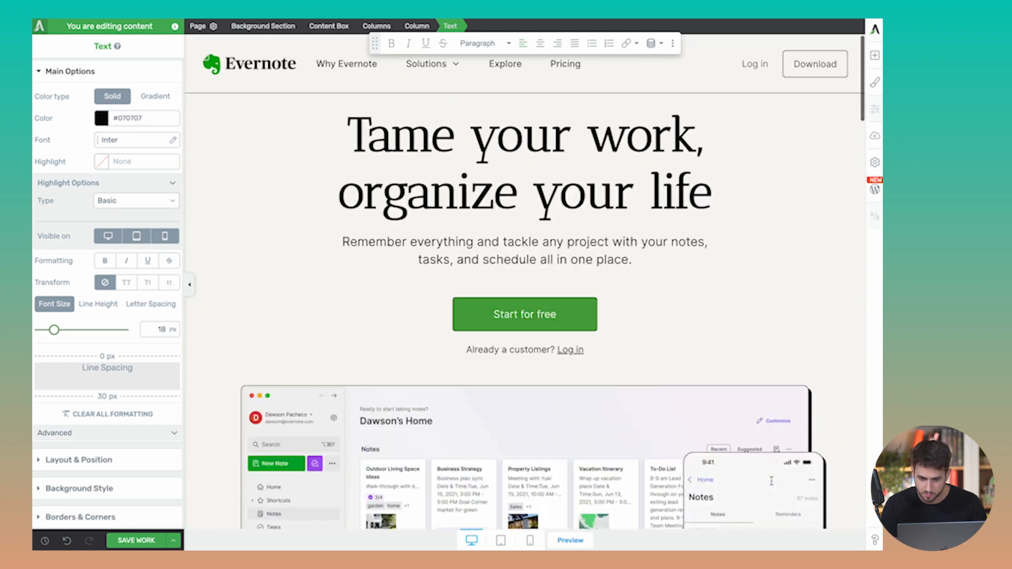
{"action": "left_click", "coordinate": [525, 314]}
{"action": "left_click", "coordinate": [578, 292]}
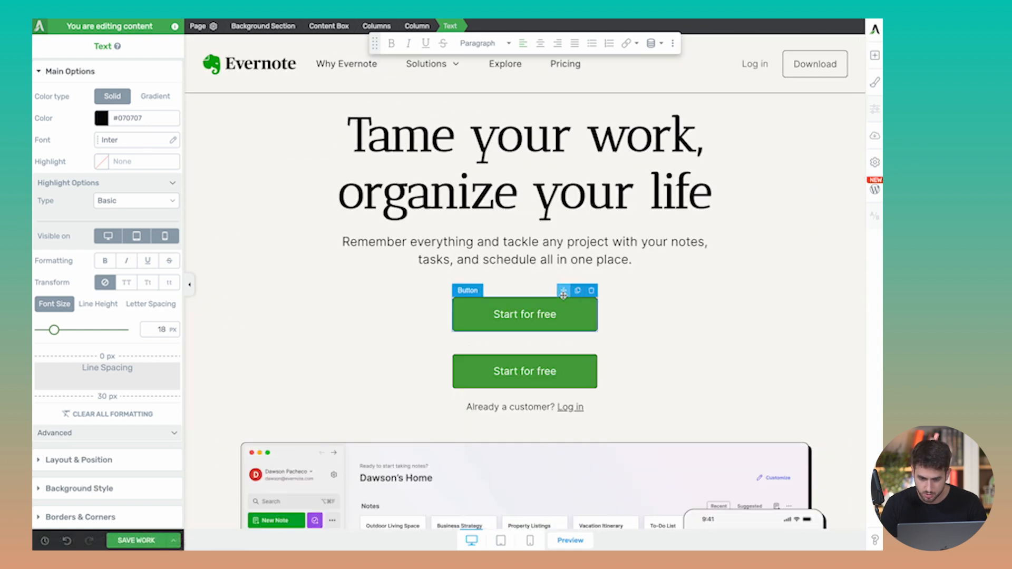
{"action": "scroll", "coordinate": [522, 529], "scroll_direction": "down", "scroll_amount": 10}
{"action": "scroll", "coordinate": [520, 532], "scroll_direction": "down", "scroll_amount": 15}
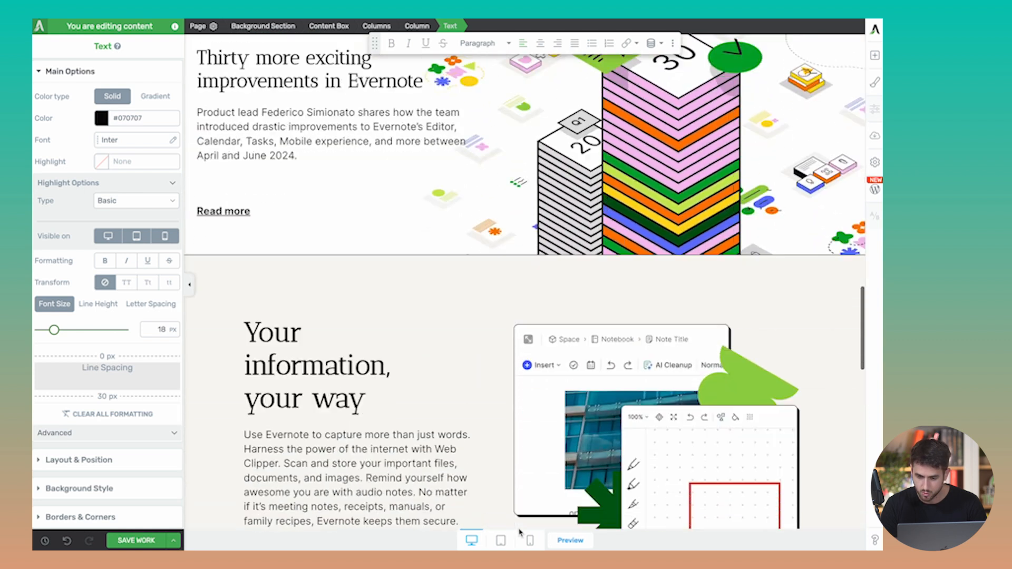
{"action": "left_click_drag", "start_coordinate": [519, 532], "coordinate": [695, 398]}
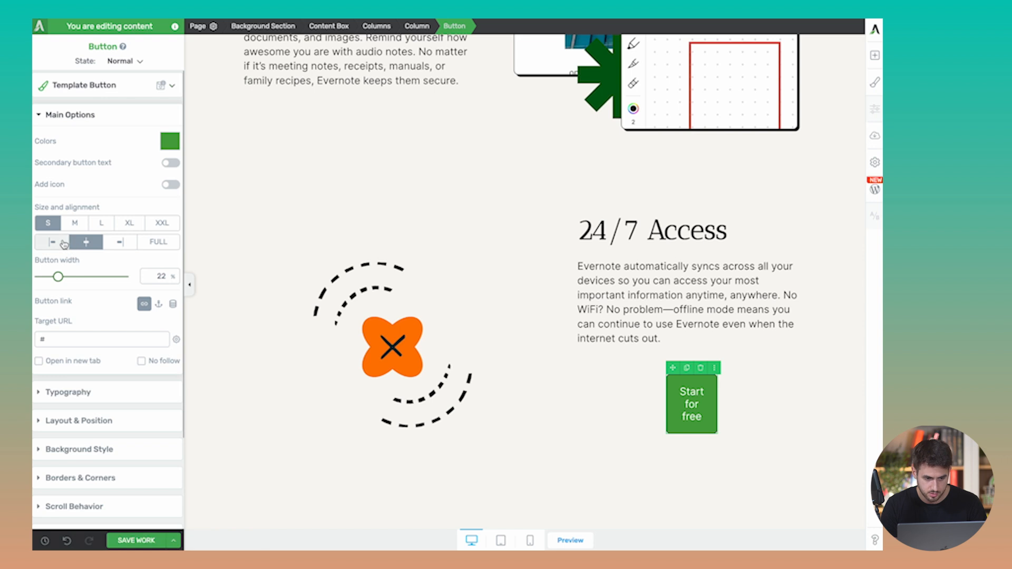
- Align the moved "Start for free" button left, set its width to 53%, and save the page
{"action": "left_click", "coordinate": [63, 244]}
{"action": "left_click_drag", "start_coordinate": [61, 281], "coordinate": [85, 281]}
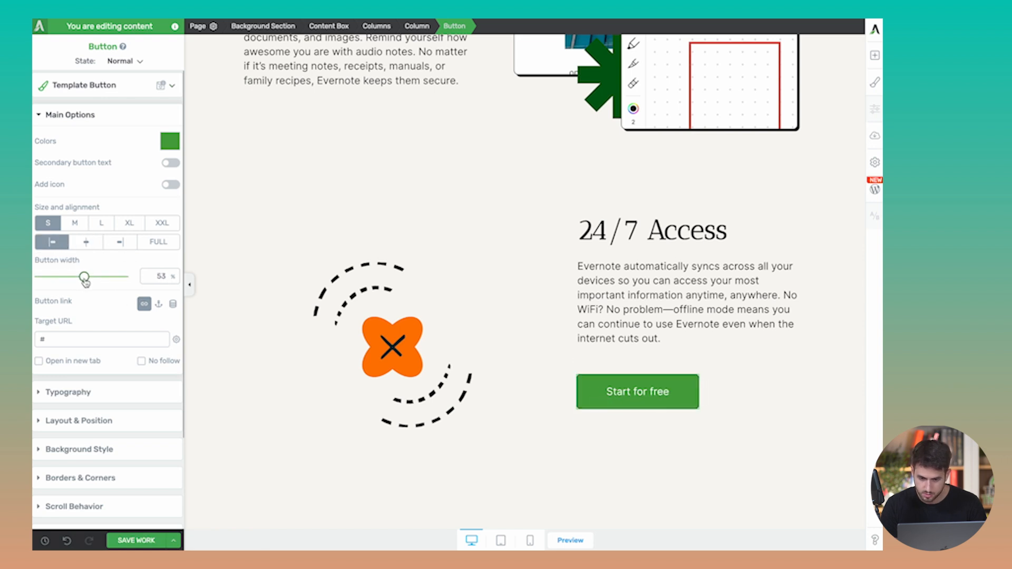
{"action": "key", "text": "super+s"}
- Duplicate the "Your information, your way" content box and move the copy below the 24/7 Access row
{"action": "scroll", "coordinate": [341, 401], "scroll_direction": "up", "scroll_amount": 8}
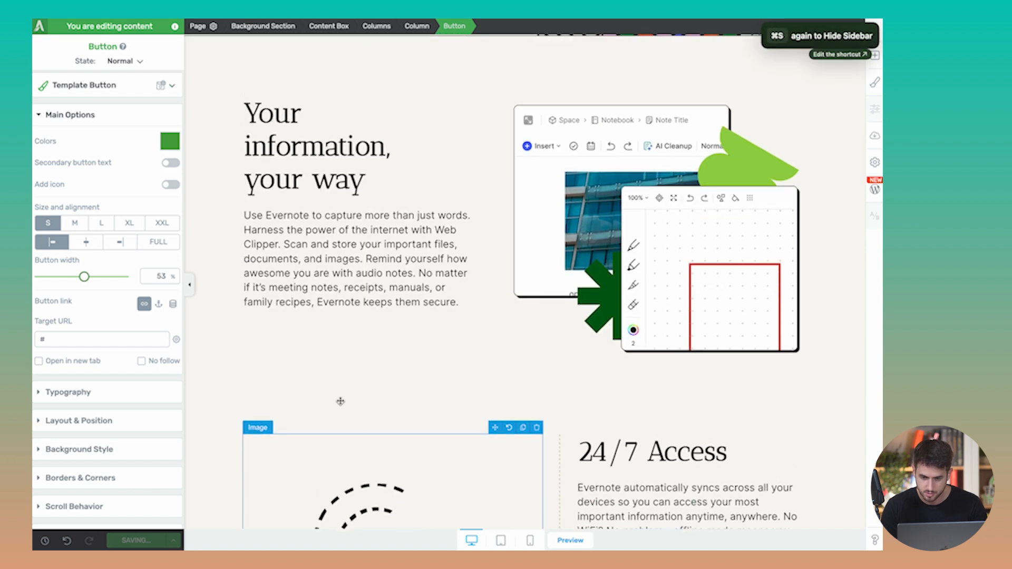
{"action": "scroll", "coordinate": [340, 401], "scroll_direction": "down", "scroll_amount": 10}
{"action": "scroll", "coordinate": [341, 401], "scroll_direction": "up", "scroll_amount": 7}
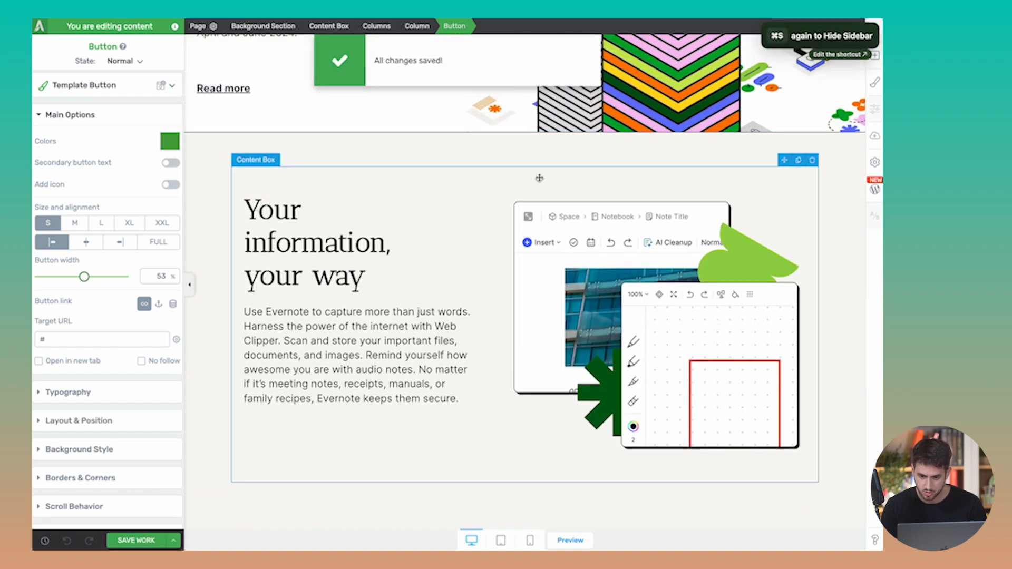
{"action": "left_click", "coordinate": [537, 178]}
{"action": "left_click_drag", "start_coordinate": [767, 161], "coordinate": [605, 290]}
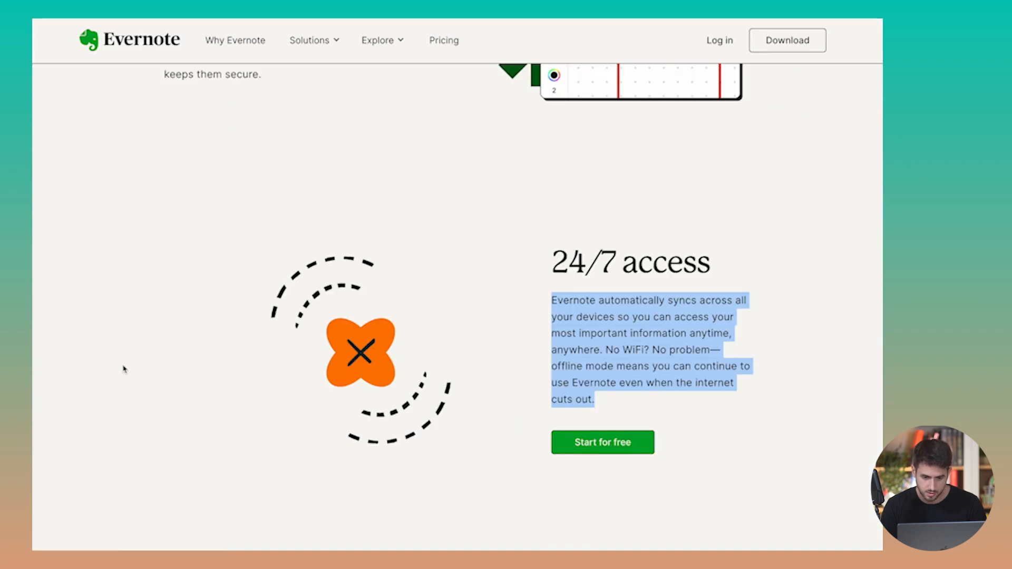
- Replace the image in the copied "Your information, your way" row with easy-search.webp from the media library
{"action": "scroll", "coordinate": [285, 381], "scroll_direction": "down", "scroll_amount": 10}
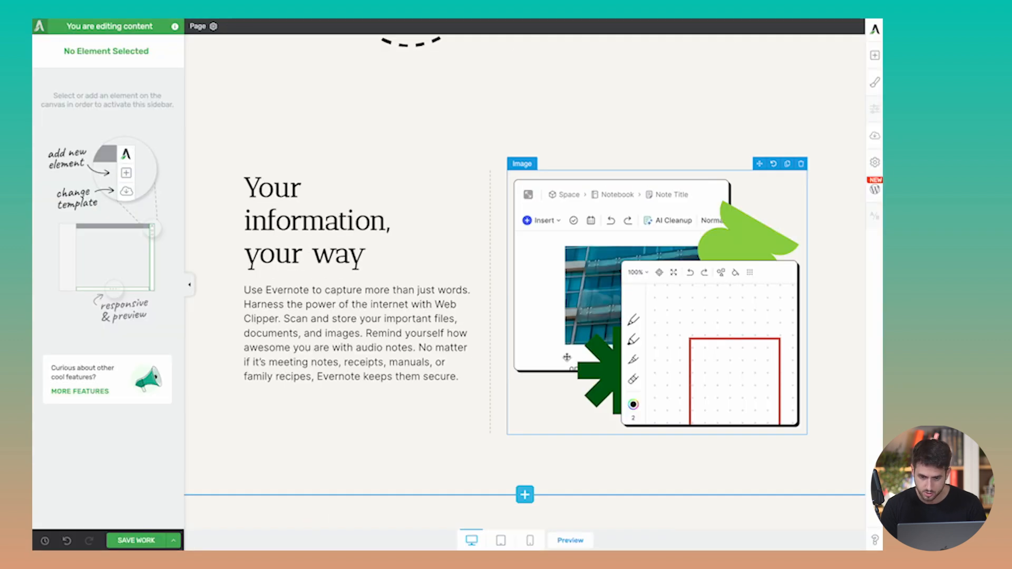
{"action": "left_click", "coordinate": [566, 358]}
{"action": "left_click", "coordinate": [105, 149]}
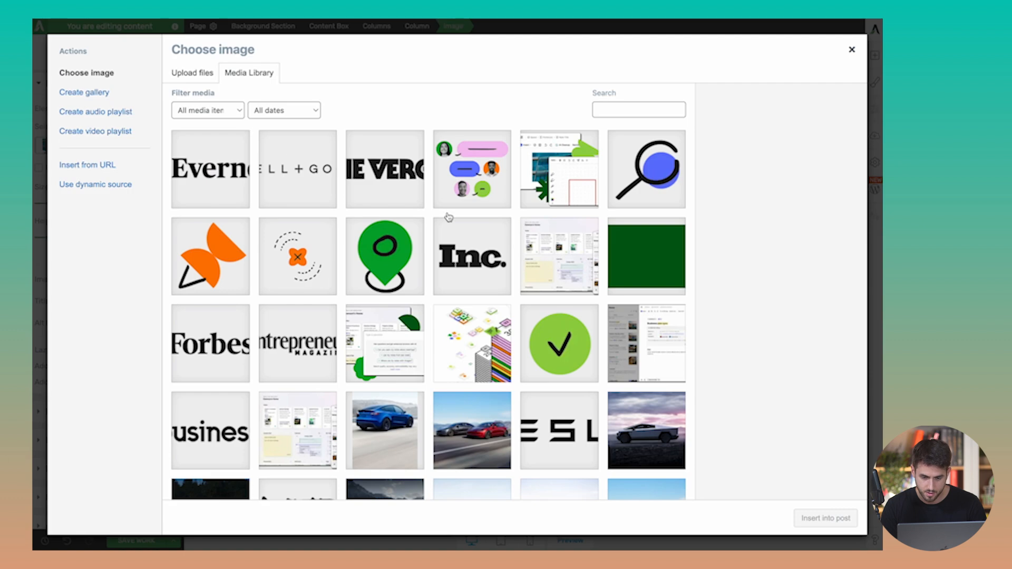
{"action": "left_click", "coordinate": [559, 281]}
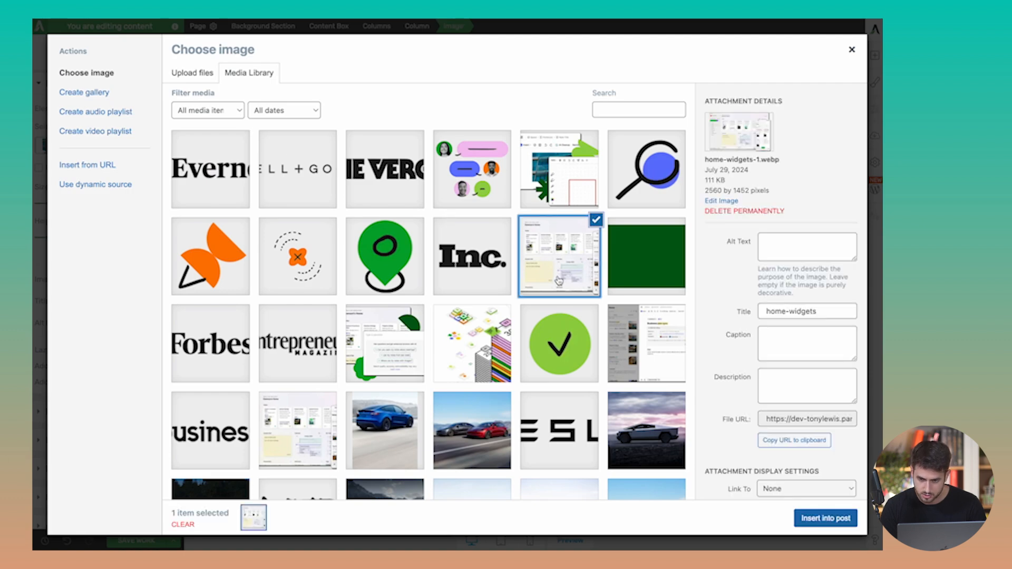
{"action": "left_click", "coordinate": [400, 338]}
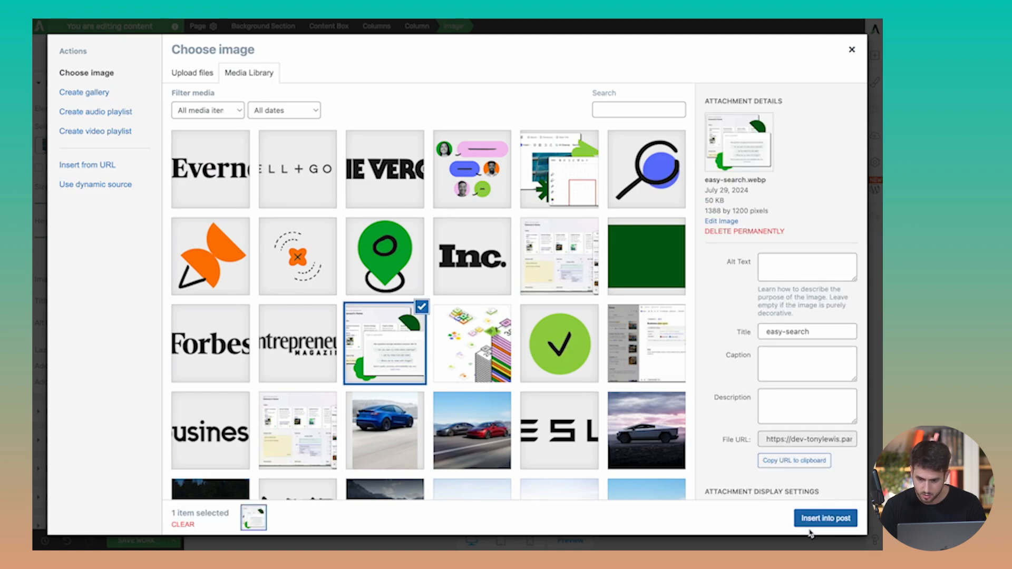
{"action": "left_click", "coordinate": [824, 518]}
- Duplicate the 24/7 Access content box and move the copy below the easy-search row, just above the footer
{"action": "scroll", "coordinate": [573, 361], "scroll_direction": "up", "scroll_amount": 5}
{"action": "scroll", "coordinate": [574, 361], "scroll_direction": "up", "scroll_amount": 3}
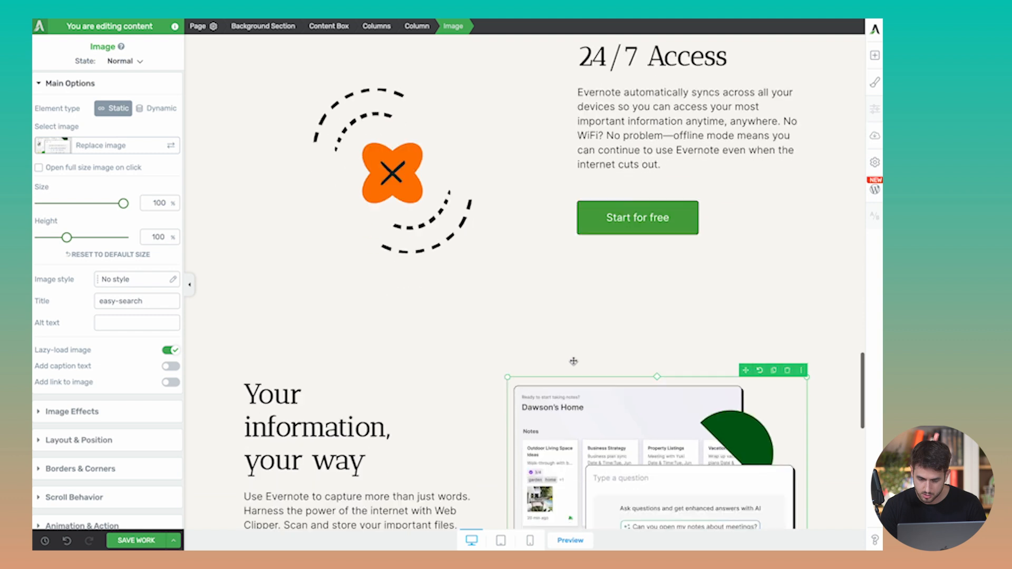
{"action": "left_click", "coordinate": [467, 155]}
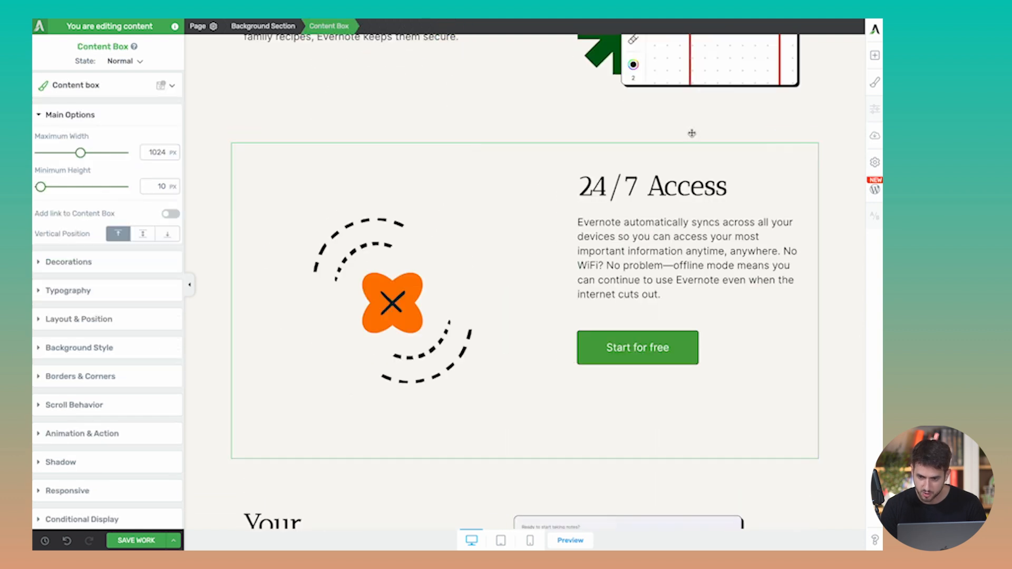
{"action": "left_click", "coordinate": [785, 137]}
{"action": "left_click_drag", "start_coordinate": [771, 137], "coordinate": [497, 271]}
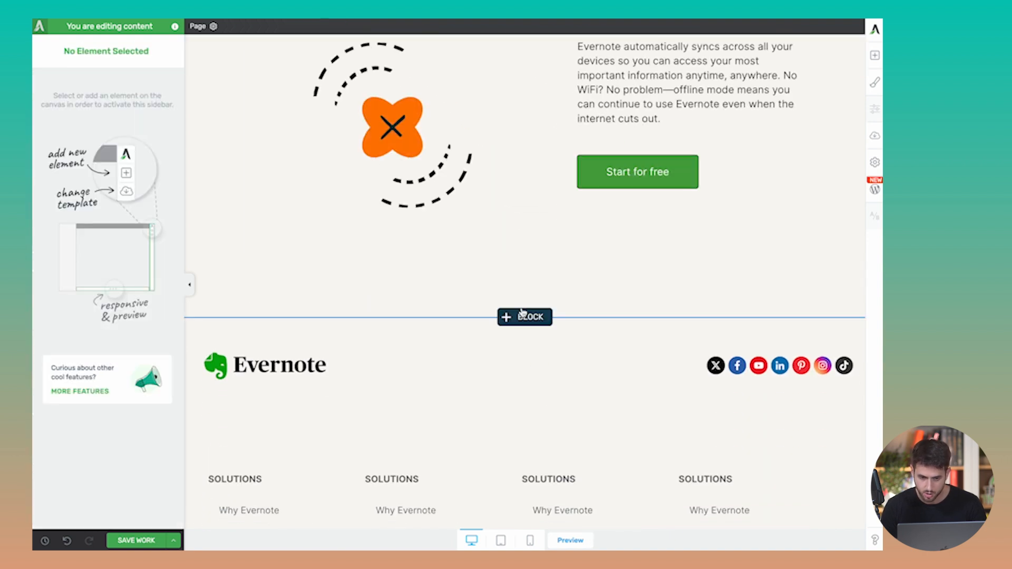
- Replace the orange no-signal image in the copied 24/7 Access row with teamwork.webp from the media library
{"action": "left_click", "coordinate": [375, 163]}
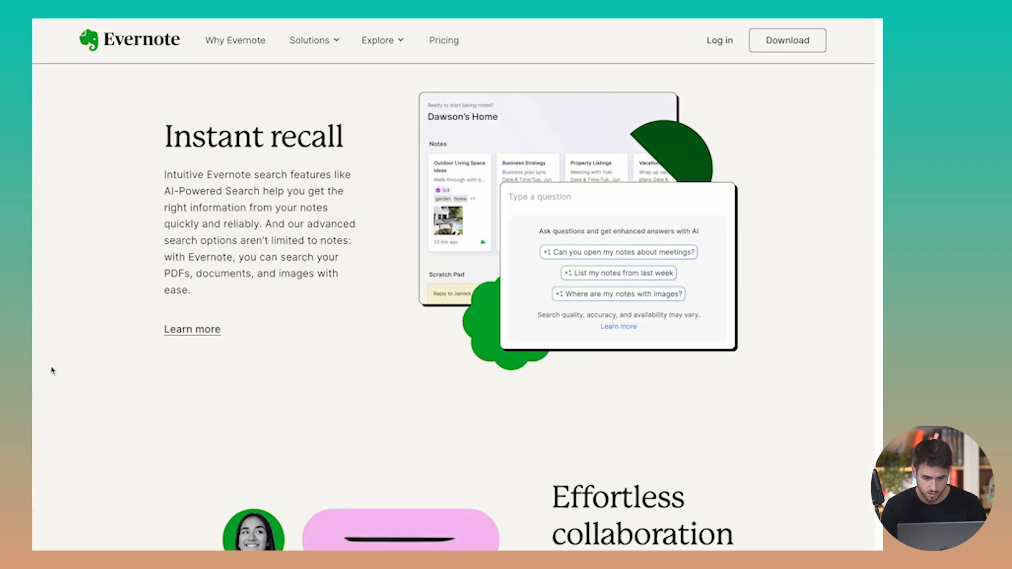
{"action": "scroll", "coordinate": [163, 369], "scroll_direction": "down", "scroll_amount": 8}
{"action": "scroll", "coordinate": [163, 369], "scroll_direction": "up", "scroll_amount": 2}
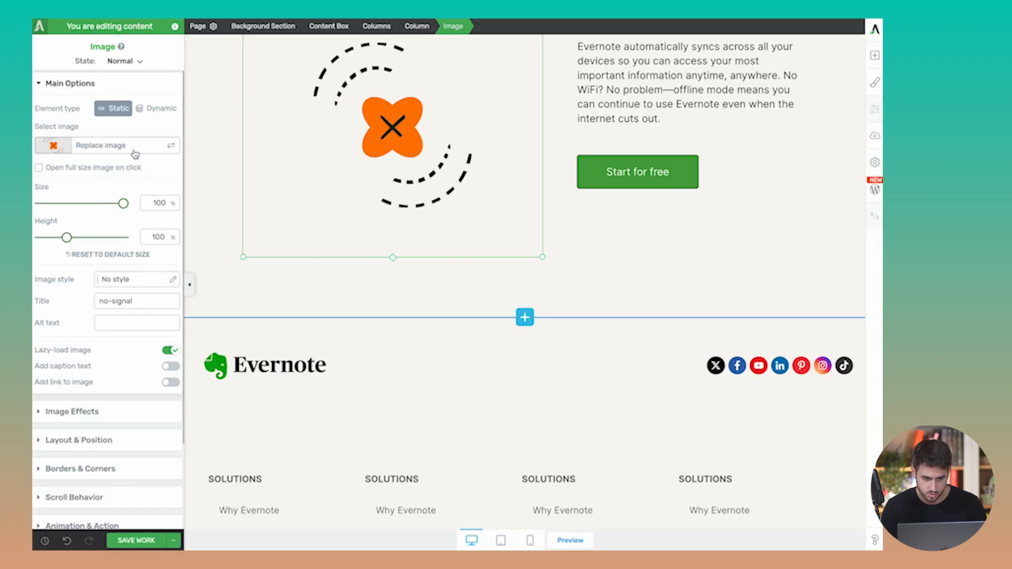
{"action": "left_click", "coordinate": [133, 151]}
{"action": "left_click", "coordinate": [505, 177]}
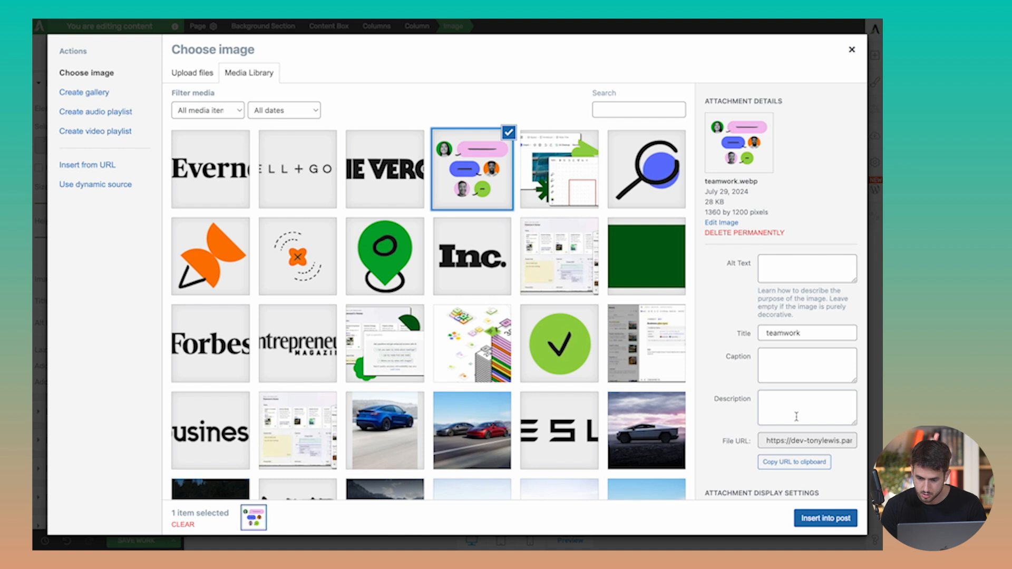
{"action": "left_click", "coordinate": [825, 518]}
- Compare the rebuilt rows with the original page's "Effortless collaboration" and "Evernote in action" sections
{"action": "scroll", "coordinate": [446, 350], "scroll_direction": "up", "scroll_amount": 5}
{"action": "scroll", "coordinate": [446, 351], "scroll_direction": "up", "scroll_amount": 16}
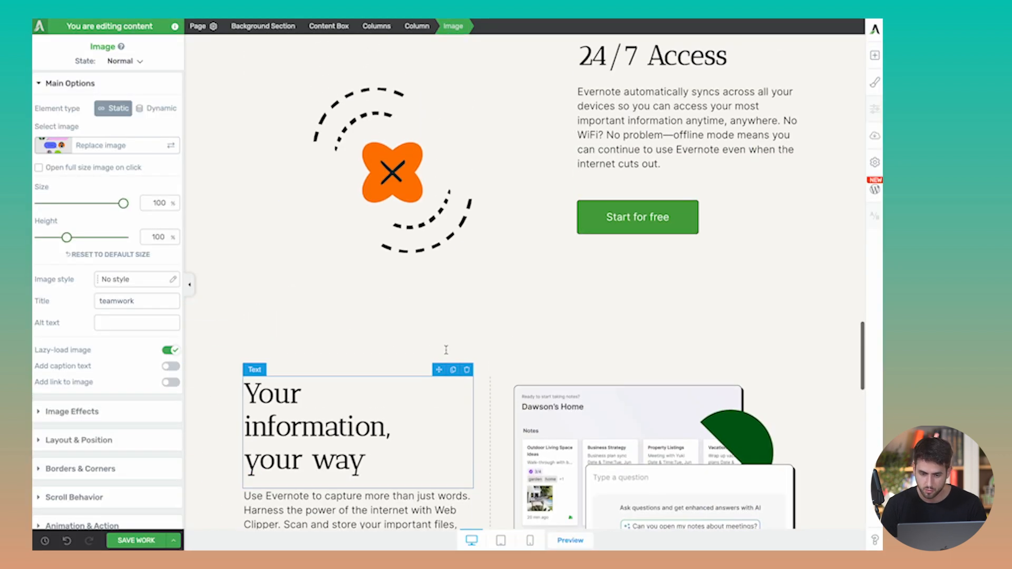
{"action": "scroll", "coordinate": [446, 352], "scroll_direction": "down", "scroll_amount": 12}
{"action": "scroll", "coordinate": [447, 354], "scroll_direction": "down", "scroll_amount": 10}
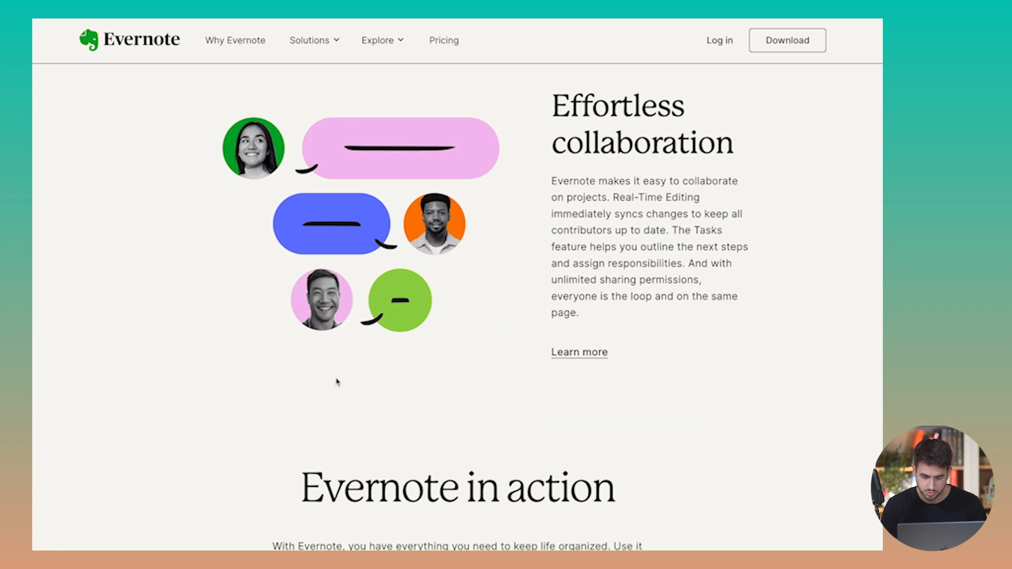
{"action": "scroll", "coordinate": [337, 382], "scroll_direction": "down", "scroll_amount": 10}
{"action": "scroll", "coordinate": [336, 379], "scroll_direction": "up", "scroll_amount": 3}
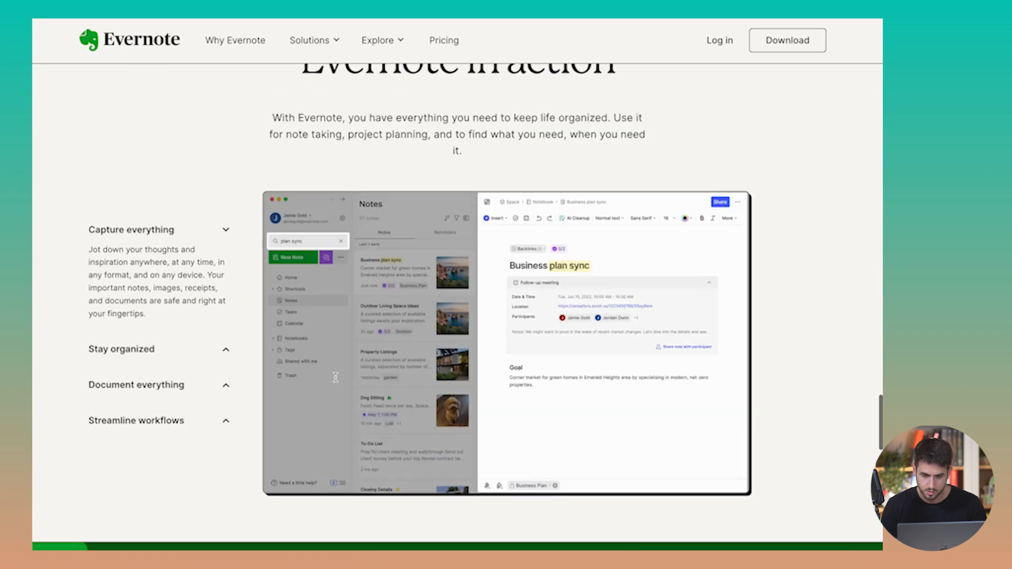
{"action": "scroll", "coordinate": [336, 377], "scroll_direction": "up", "scroll_amount": 2}
{"action": "scroll", "coordinate": [338, 381], "scroll_direction": "down", "scroll_amount": 1}
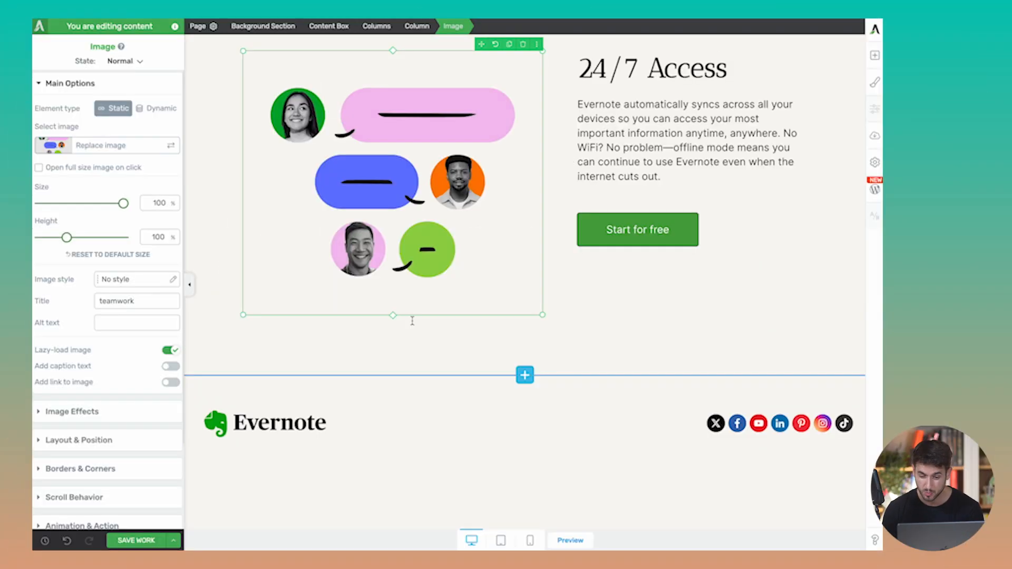
- Duplicate the hero's entire background section and move the copy below the row with the teamwork image
{"action": "scroll", "coordinate": [412, 318], "scroll_direction": "up", "scroll_amount": 15}
{"action": "scroll", "coordinate": [412, 318], "scroll_direction": "up", "scroll_amount": 5}
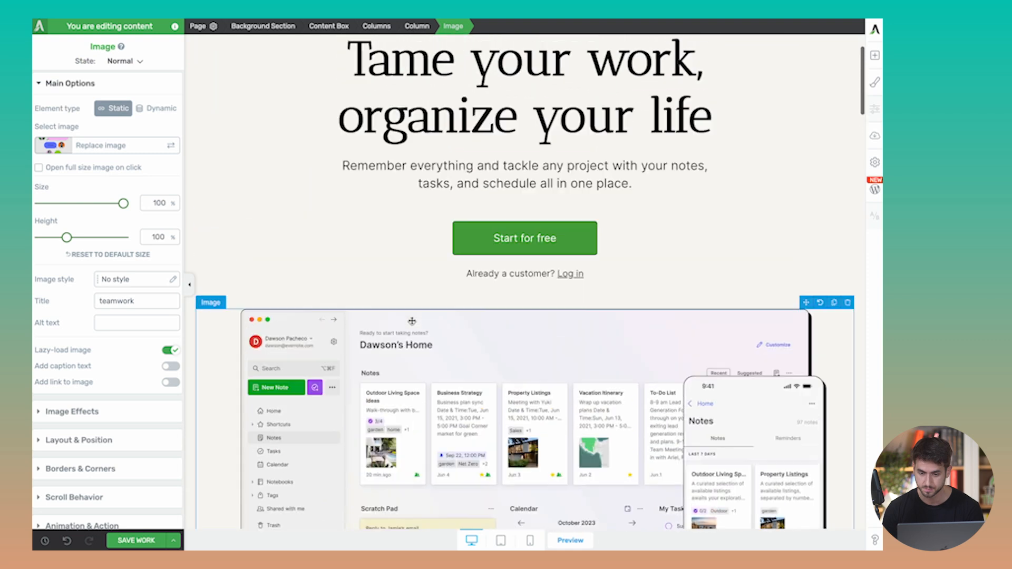
{"action": "left_click", "coordinate": [820, 97]}
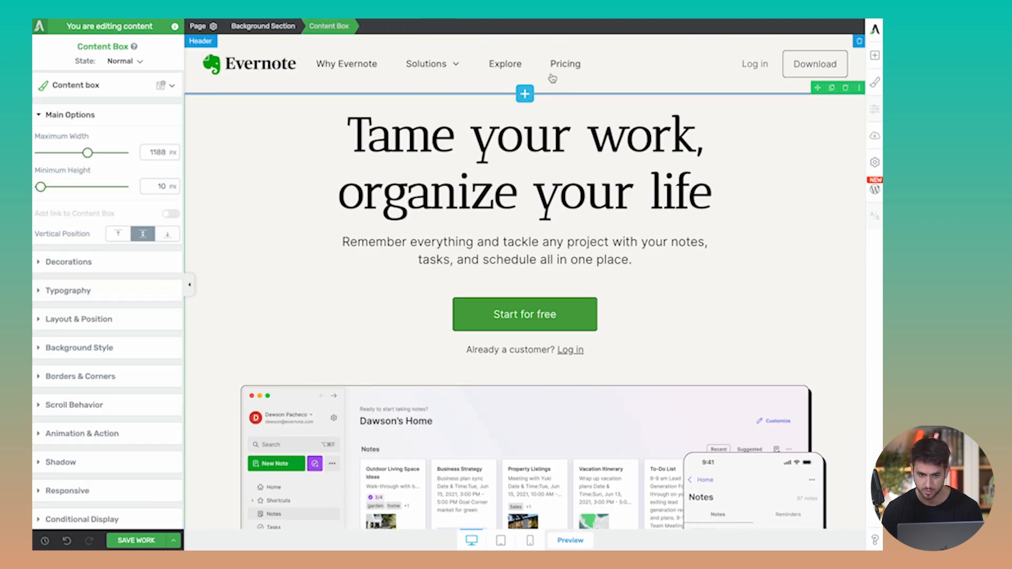
{"action": "left_click", "coordinate": [284, 28]}
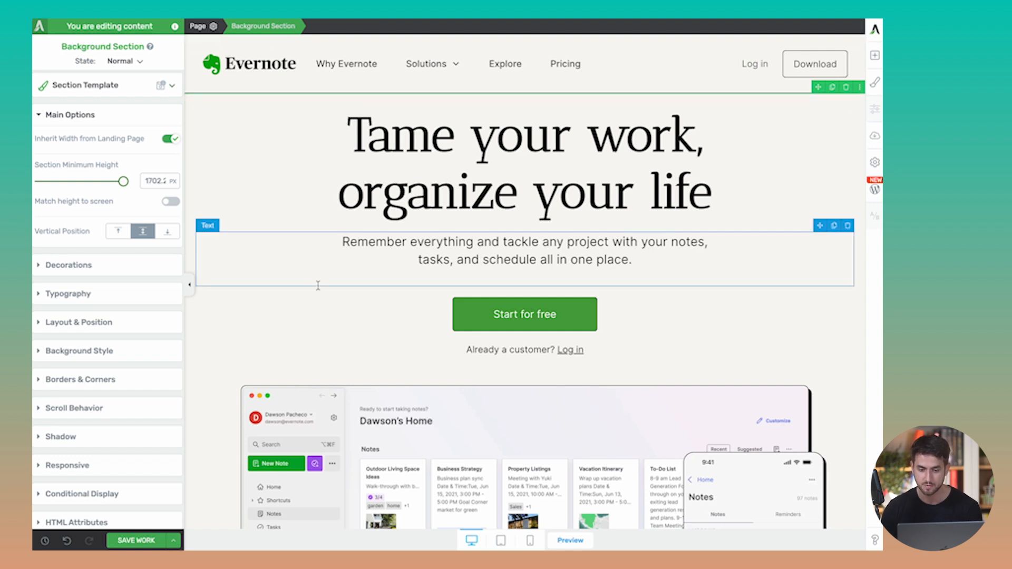
{"action": "left_click", "coordinate": [532, 197]}
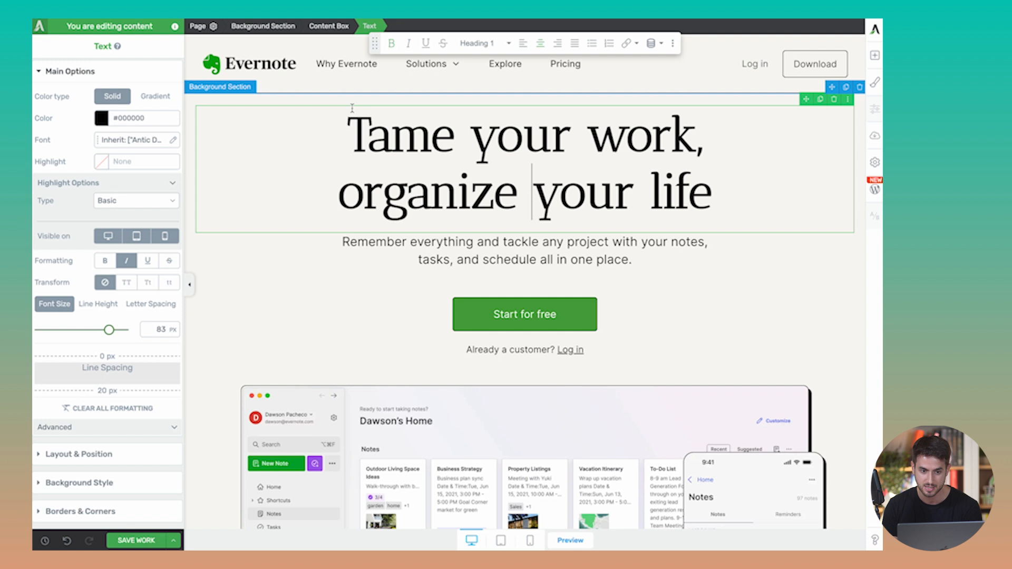
{"action": "left_click", "coordinate": [330, 27]}
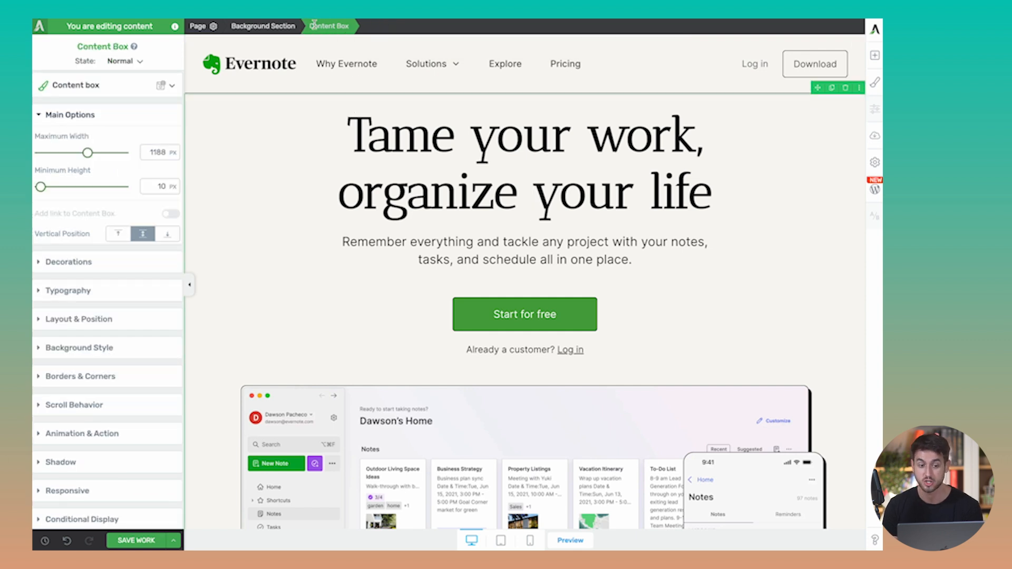
{"action": "left_click", "coordinate": [273, 25]}
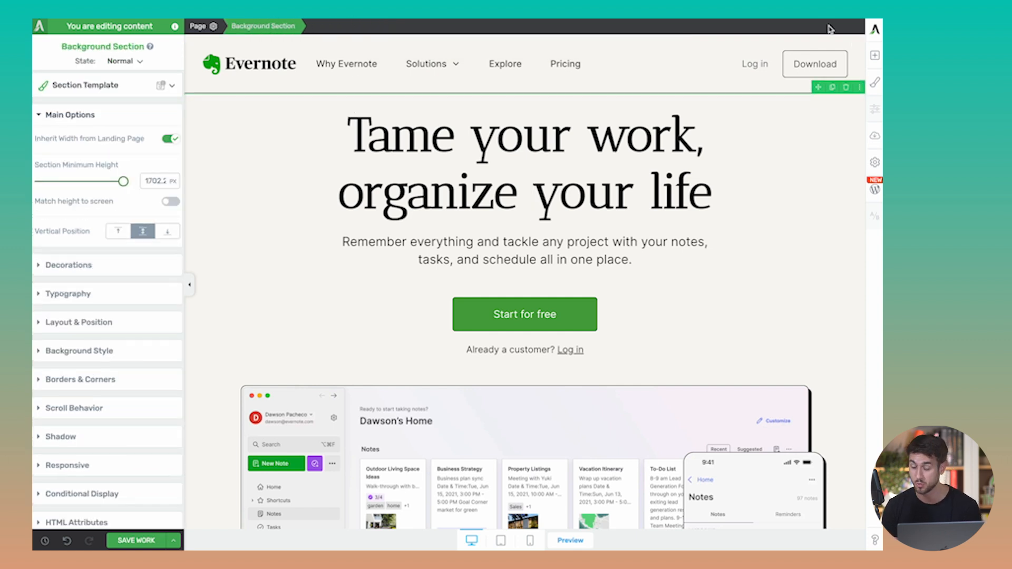
{"action": "left_click", "coordinate": [832, 87]}
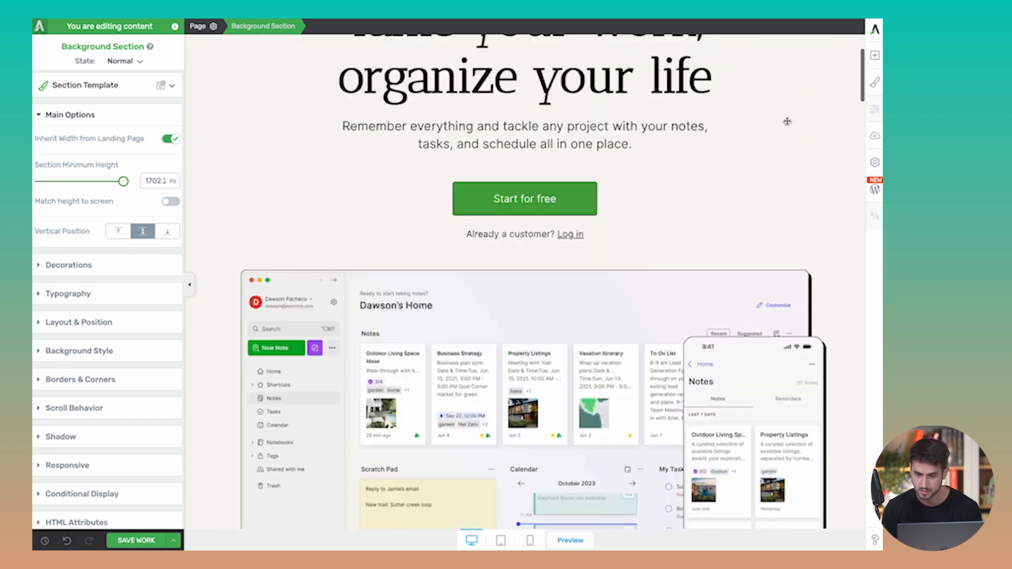
{"action": "left_click_drag", "start_coordinate": [745, 260], "coordinate": [627, 182]}
{"action": "scroll", "coordinate": [634, 217], "scroll_direction": "down", "scroll_amount": 2}
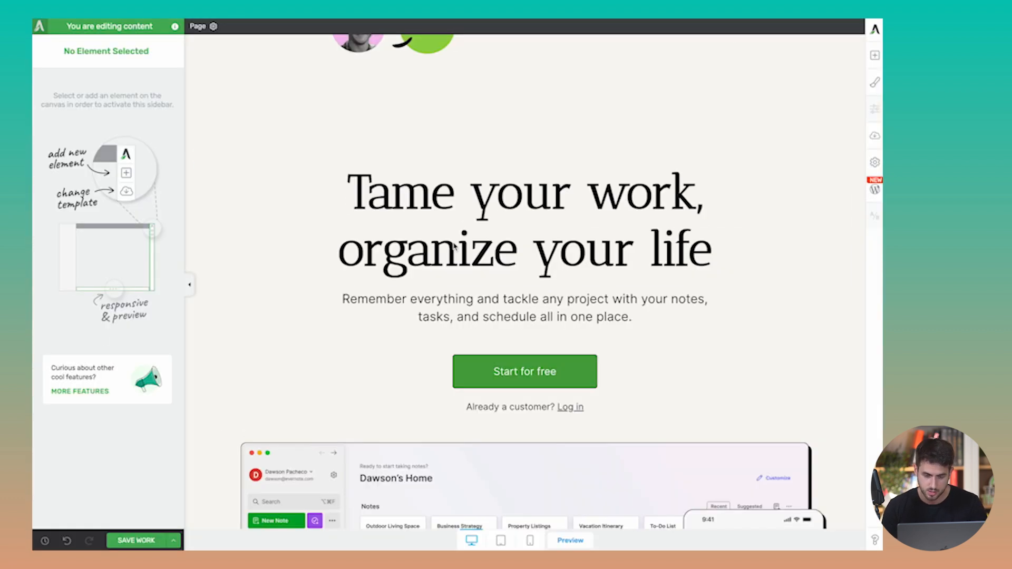
- Replace the copied hero heading with "Evernote in Action", checking the wording against the original page
{"action": "left_click", "coordinate": [453, 245]}
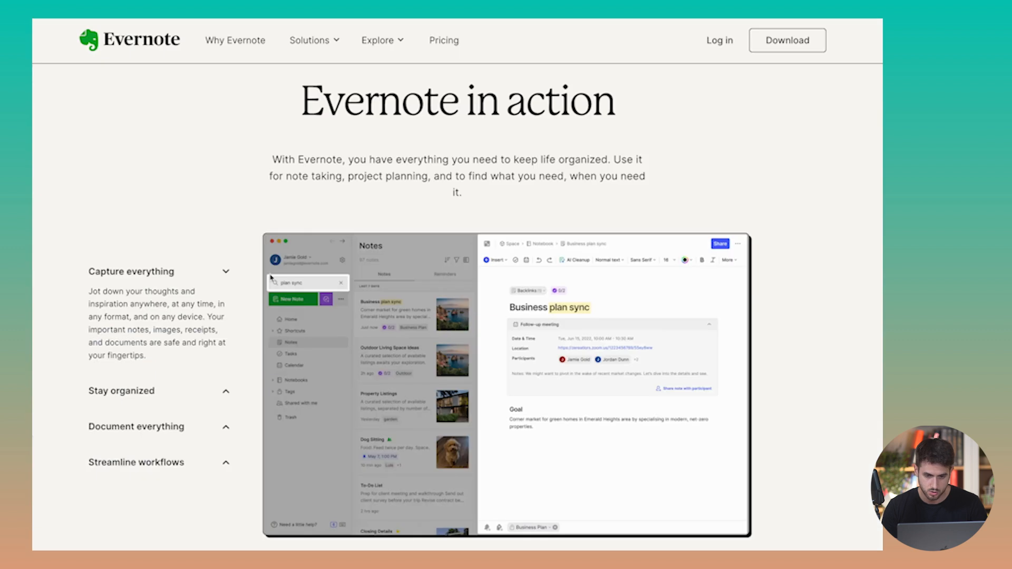
{"action": "scroll", "coordinate": [145, 294], "scroll_direction": "up", "scroll_amount": 2}
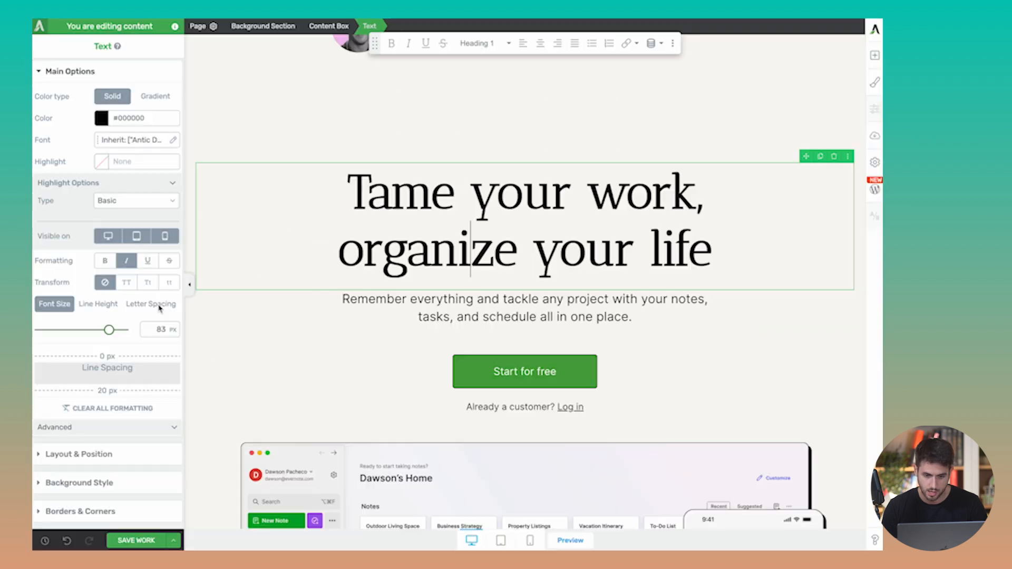
{"action": "triple_click", "coordinate": [427, 257]}
{"action": "type", "text": "Evernote in Acti"}
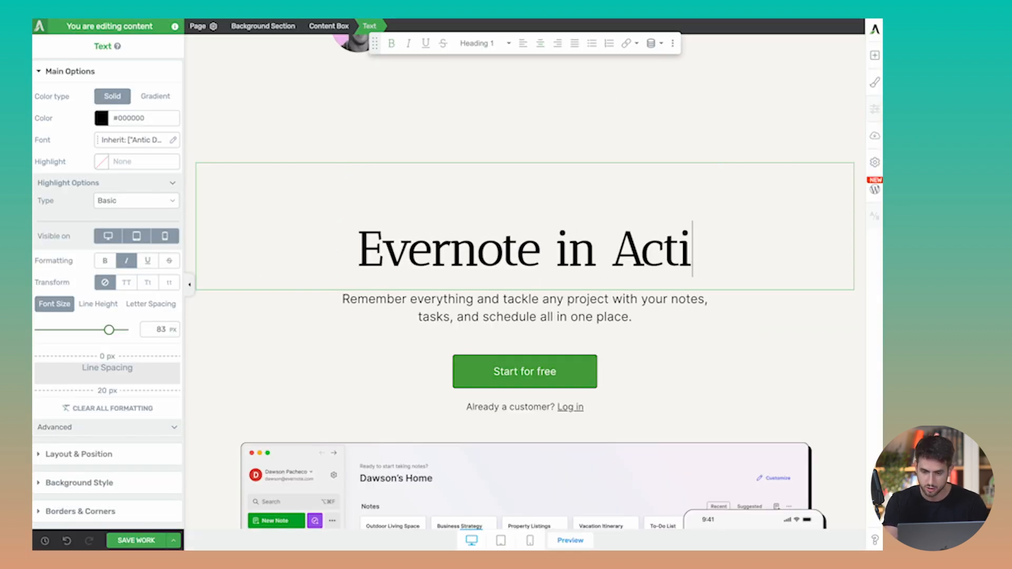
{"action": "type", "text": "on"}
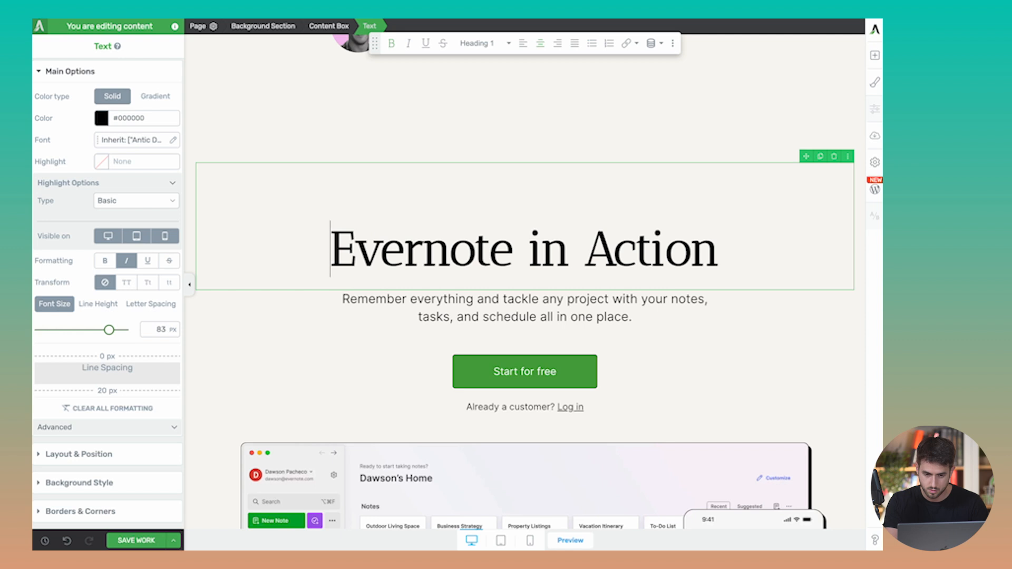
- Copy the intro paragraph under "Evernote in action" on the original page and paste it over the copied hero's subheading
{"action": "scroll", "coordinate": [525, 339], "scroll_direction": "down", "scroll_amount": 1}
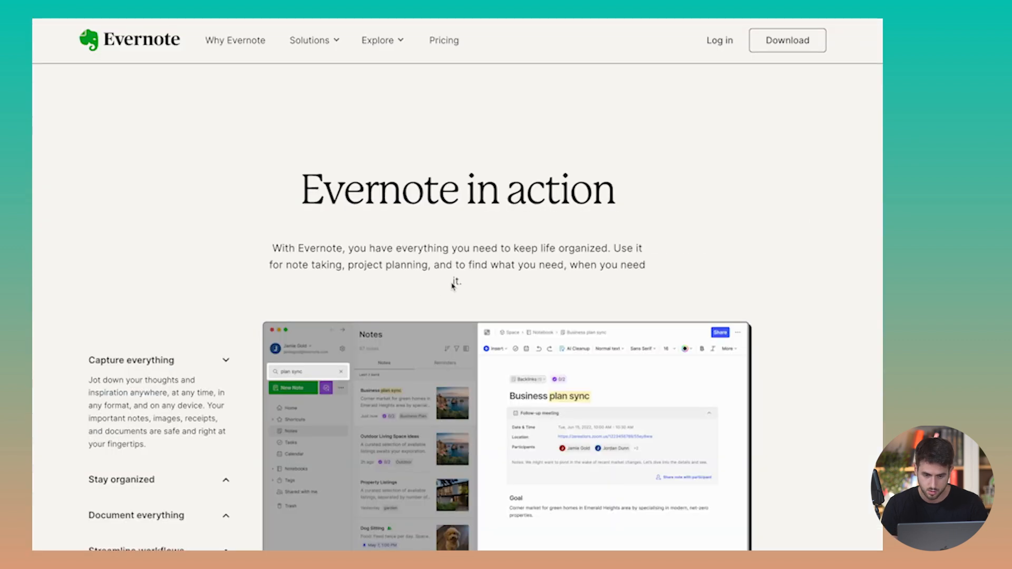
{"action": "left_click_drag", "start_coordinate": [506, 279], "coordinate": [274, 247]}
{"action": "key", "text": "ctrl+c"}
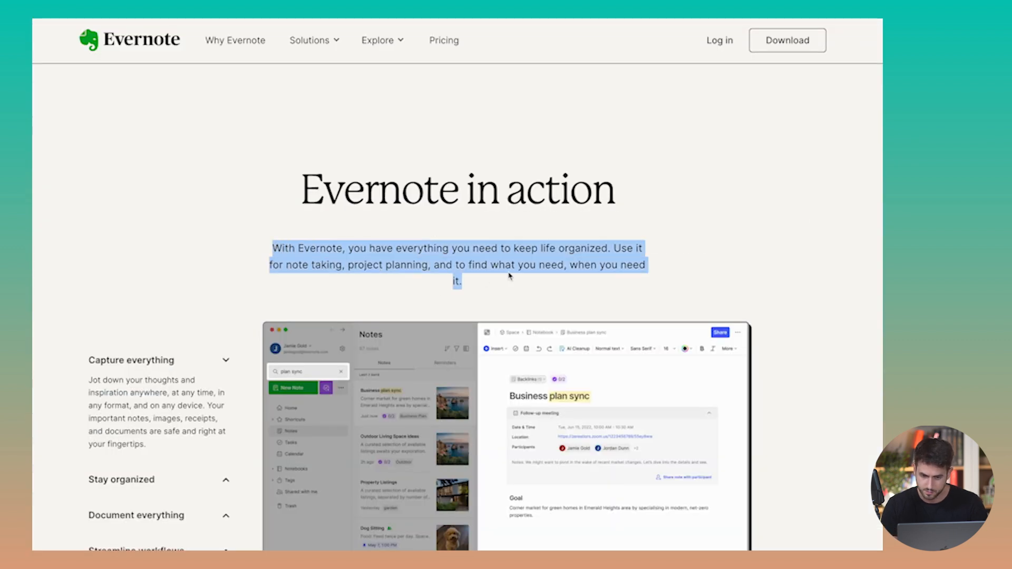
{"action": "left_click", "coordinate": [472, 285]}
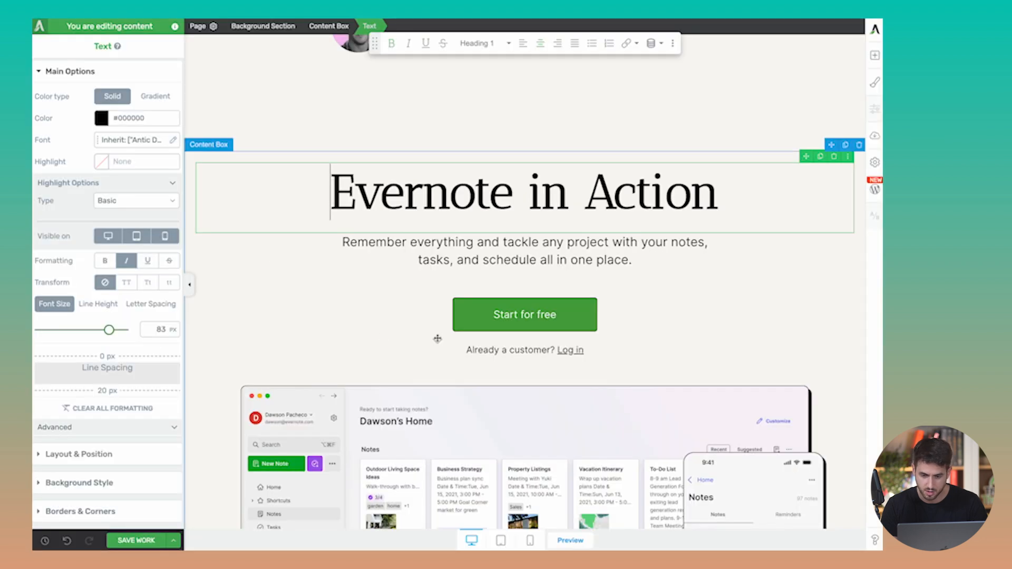
{"action": "left_click", "coordinate": [531, 262]}
{"action": "key", "text": "ctrl+a"}
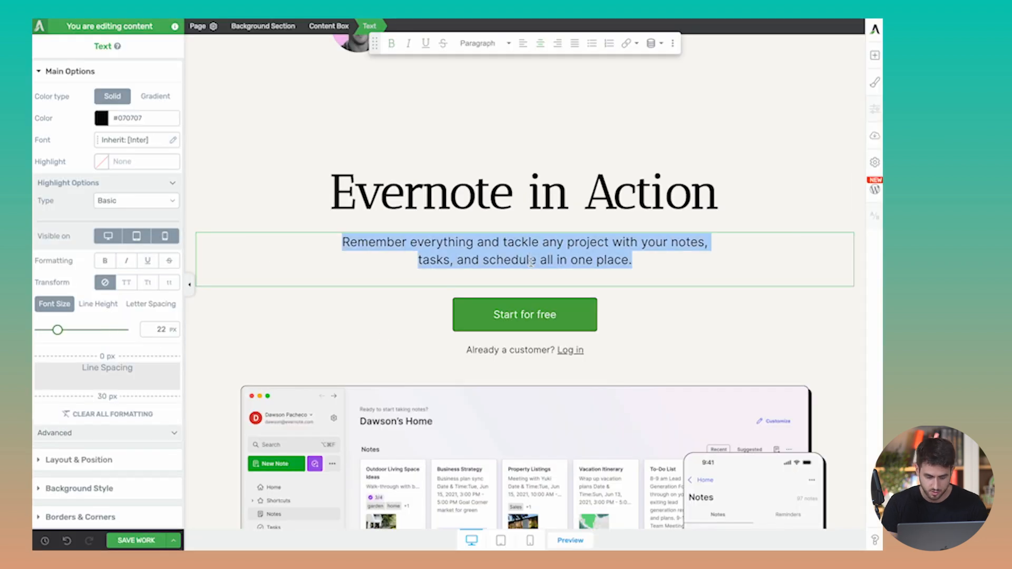
{"action": "key", "text": "ctrl+v"}
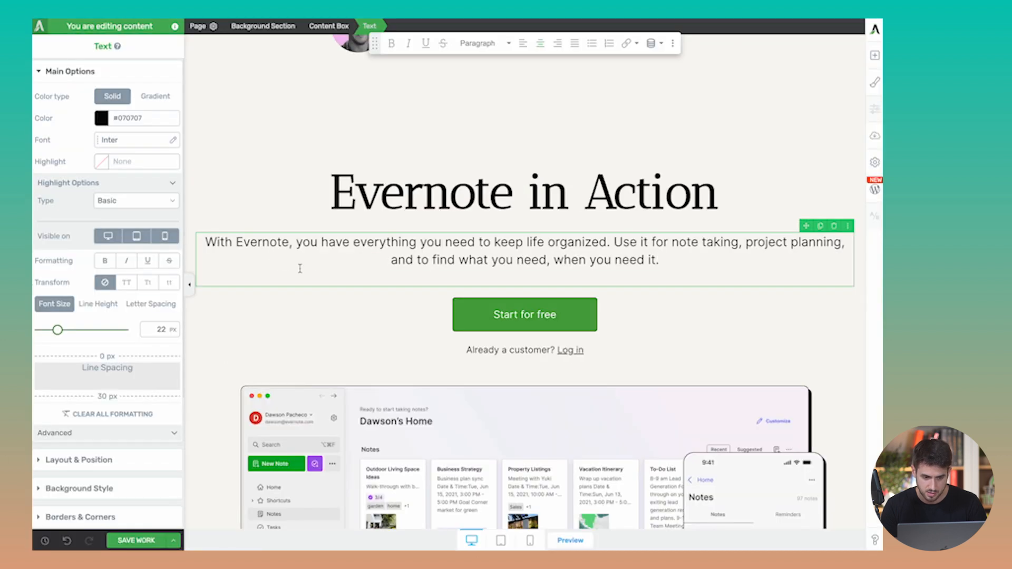
- Set the pasted intro paragraph's font size to 18 px and narrow its text area to wrap more like the original
{"action": "key", "text": "ctrl+a"}
{"action": "type", "text": "18"}
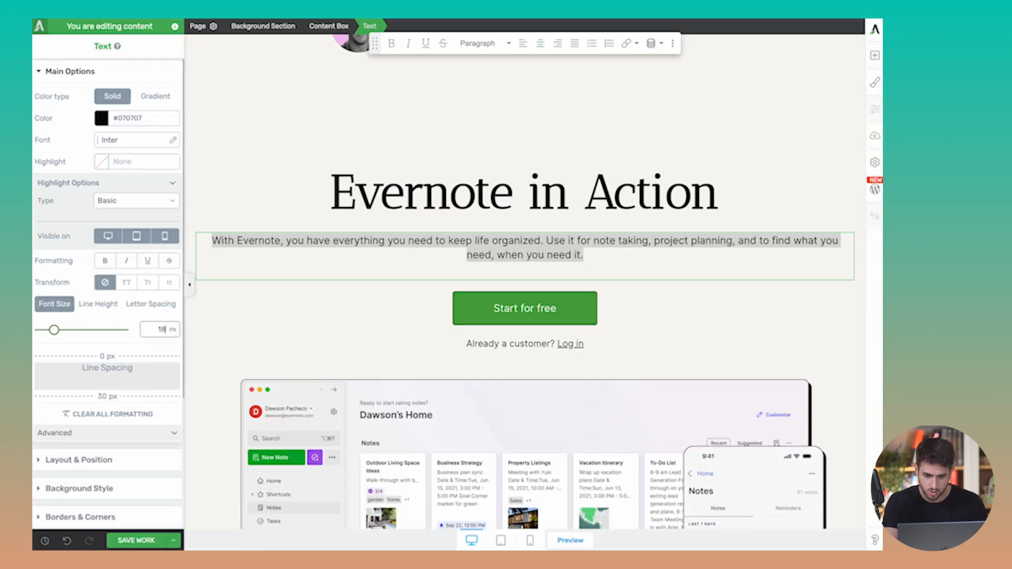
{"action": "scroll", "coordinate": [129, 413], "scroll_direction": "down", "scroll_amount": 4}
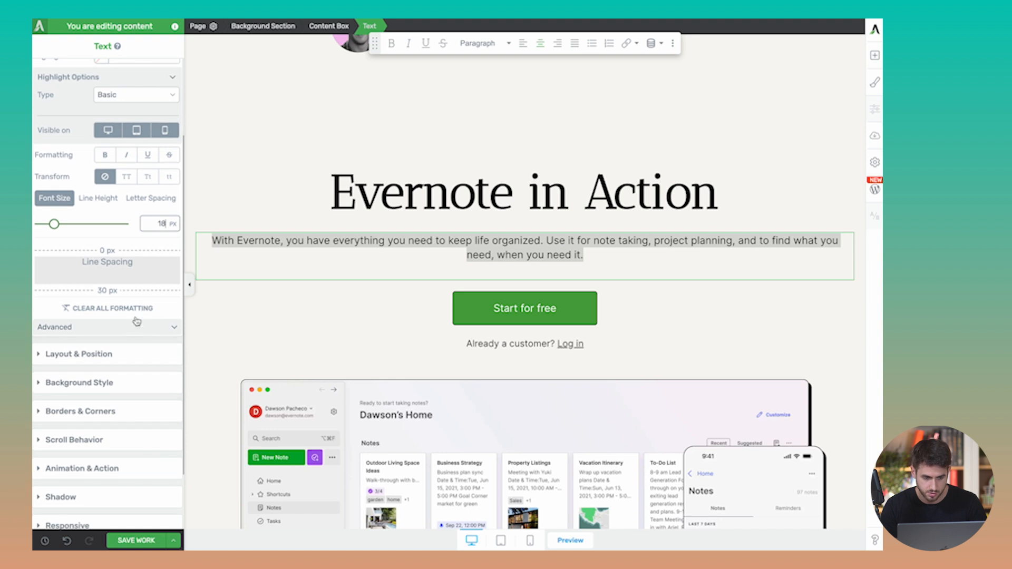
{"action": "left_click", "coordinate": [129, 363]}
{"action": "left_click_drag", "start_coordinate": [144, 278], "coordinate": [118, 503]}
{"action": "left_click", "coordinate": [148, 335]}
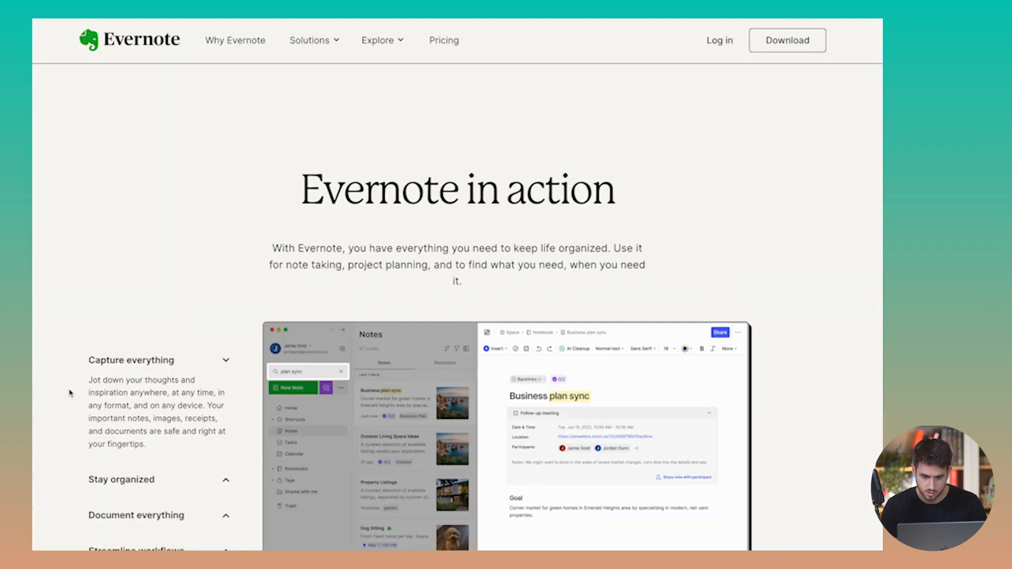
- Examine how the original "Evernote in action" toggles, from Capture everything to Streamline workflows, switch the text and screenshot
{"action": "scroll", "coordinate": [267, 387], "scroll_direction": "down", "scroll_amount": 3}
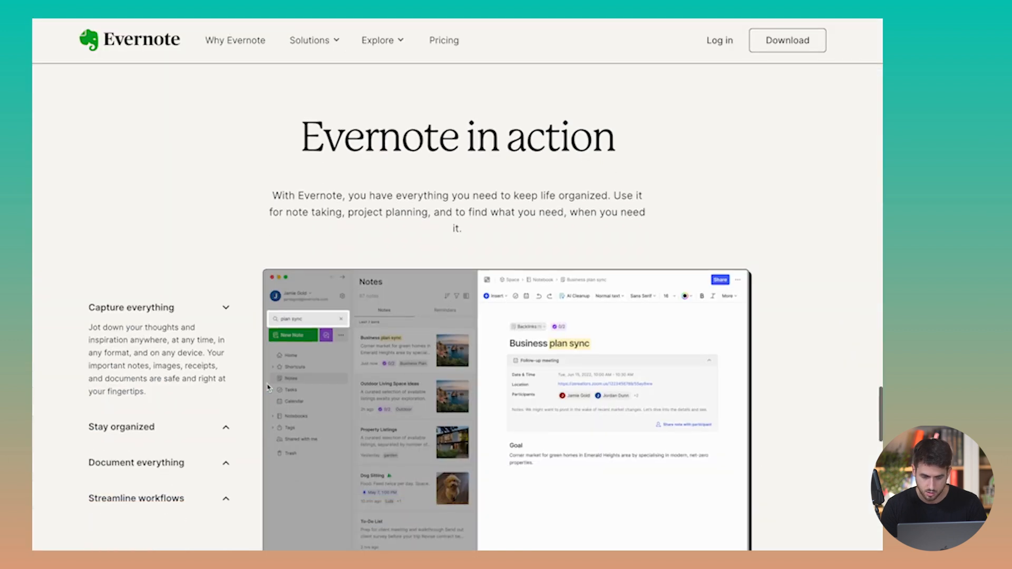
{"action": "scroll", "coordinate": [268, 386], "scroll_direction": "up", "scroll_amount": 1}
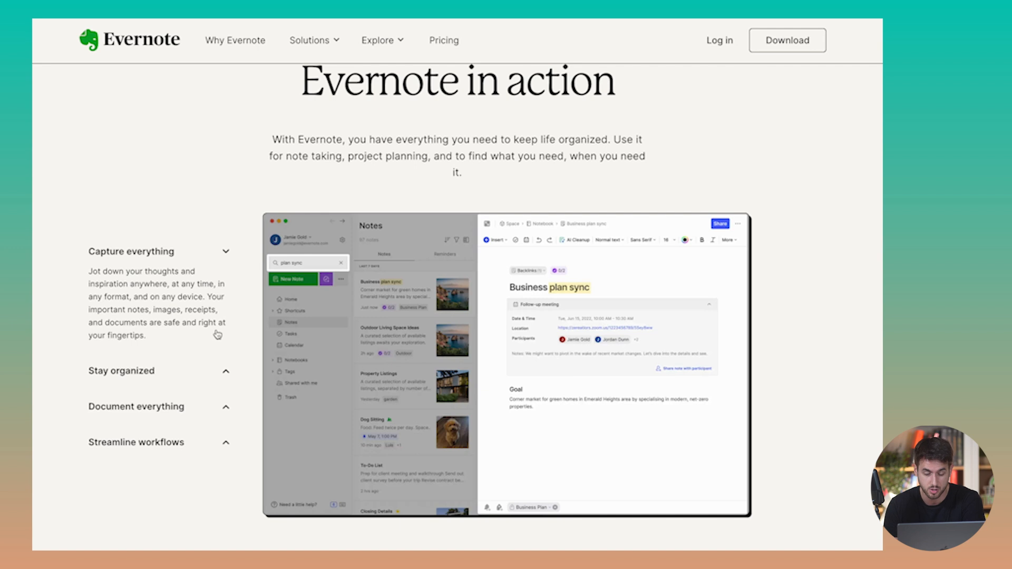
{"action": "left_click", "coordinate": [160, 371]}
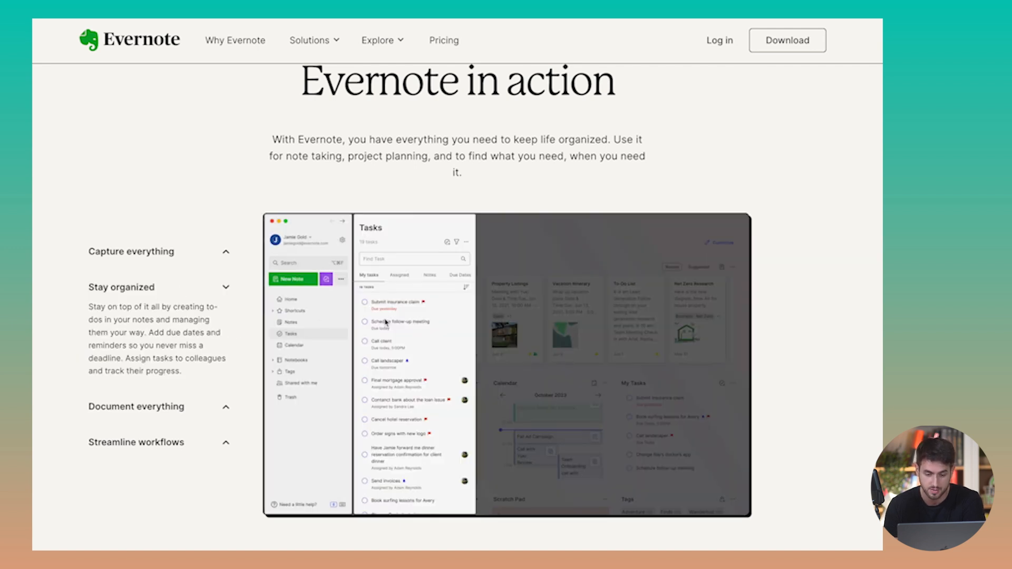
{"action": "left_click", "coordinate": [153, 407]}
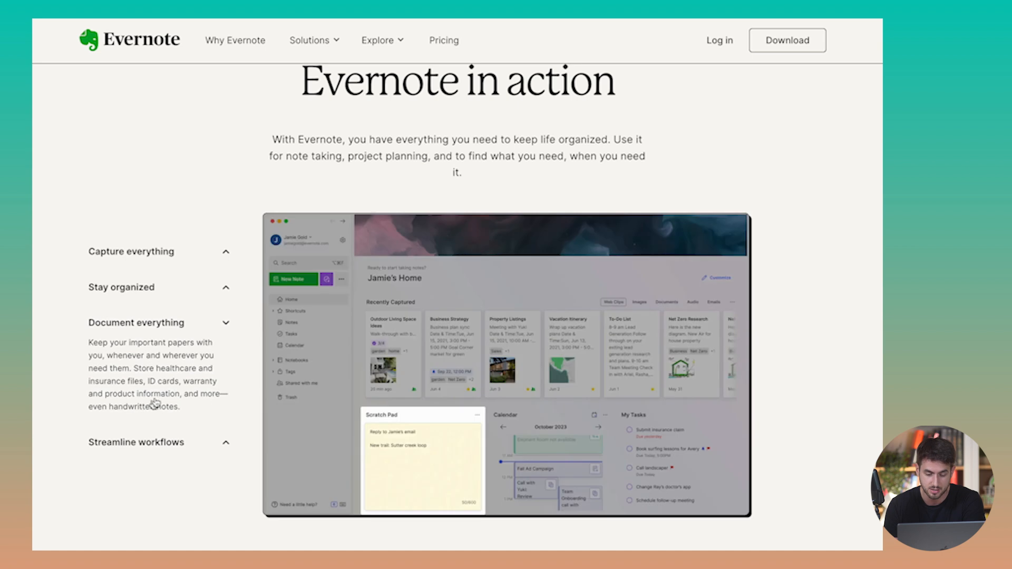
{"action": "left_click", "coordinate": [152, 443]}
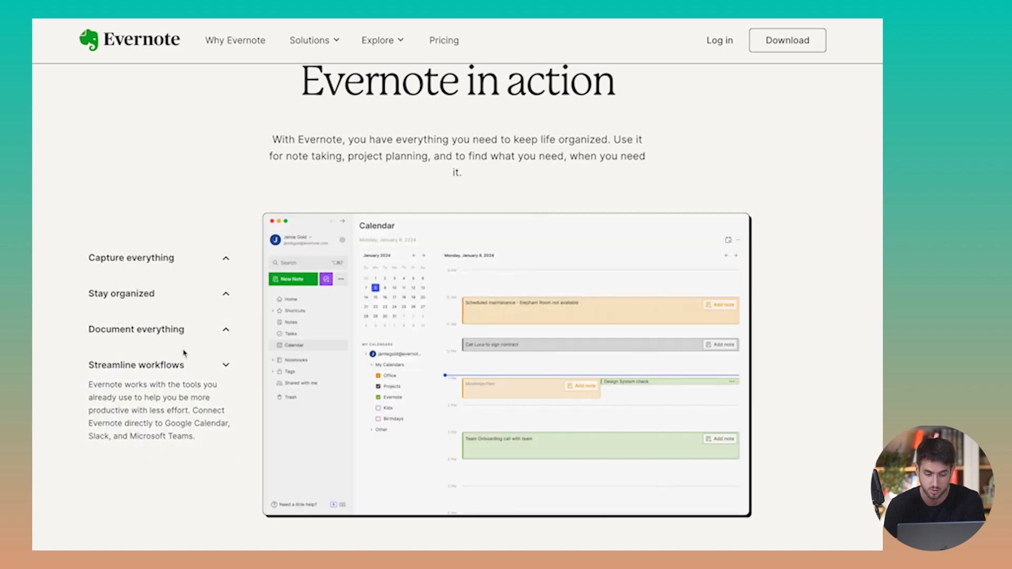
{"action": "left_click", "coordinate": [182, 258]}
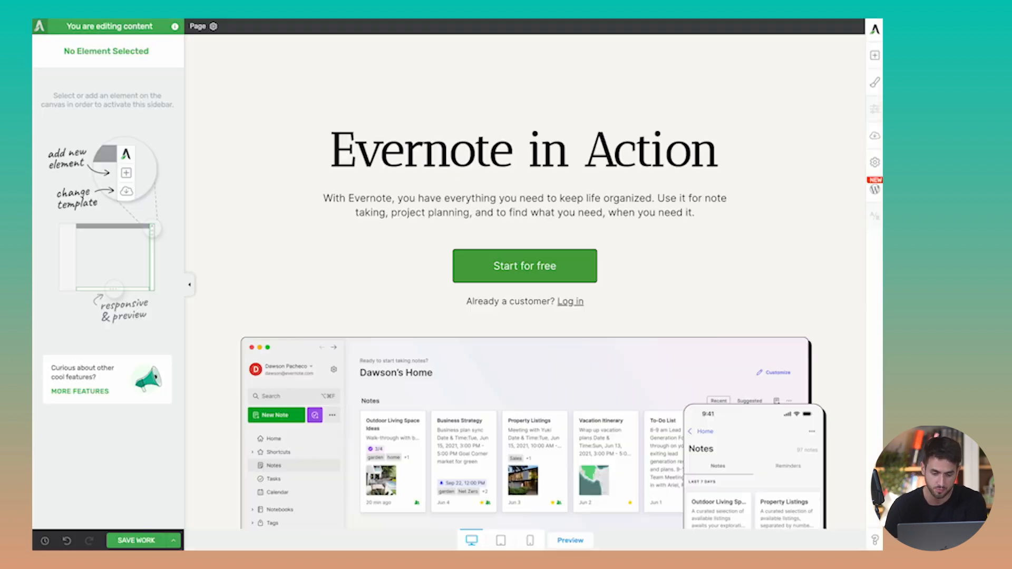
- Delete the four "Work Anywhere" columns and their empty content box below the copied hero's image
{"action": "scroll", "coordinate": [528, 307], "scroll_direction": "down", "scroll_amount": 4}
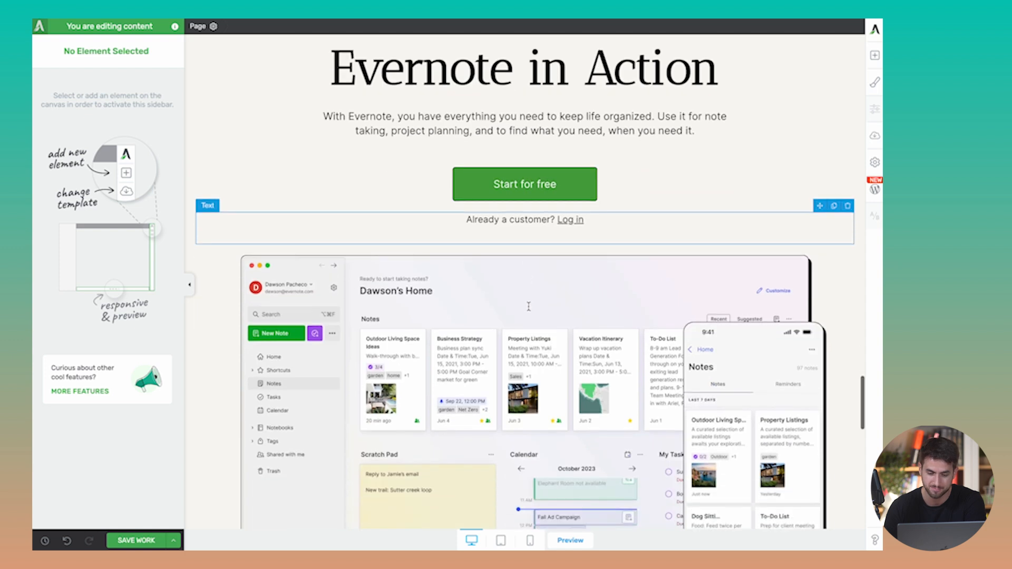
{"action": "scroll", "coordinate": [529, 307], "scroll_direction": "up", "scroll_amount": 1}
{"action": "scroll", "coordinate": [528, 308], "scroll_direction": "down", "scroll_amount": 5}
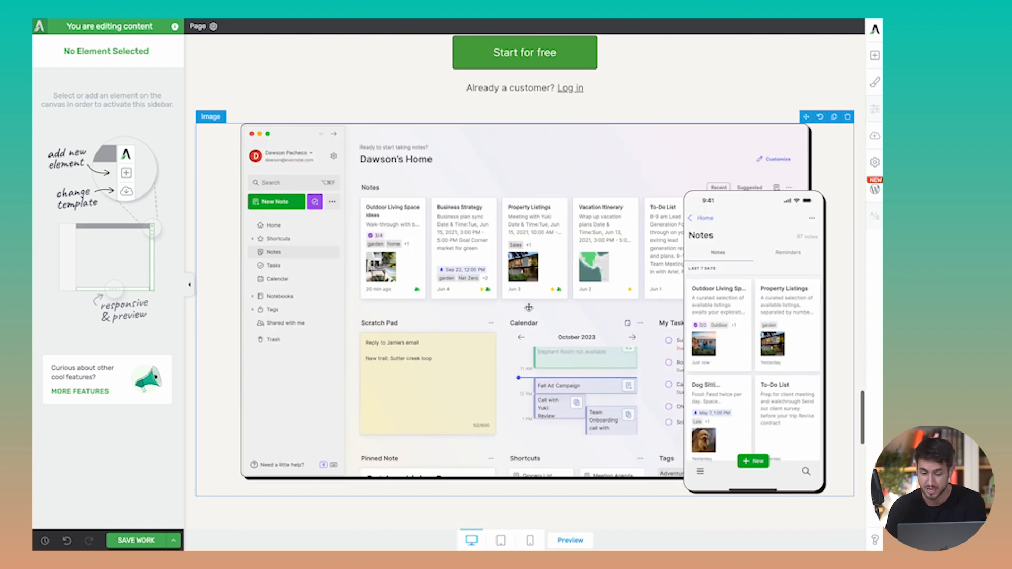
{"action": "scroll", "coordinate": [852, 318], "scroll_direction": "down", "scroll_amount": 2}
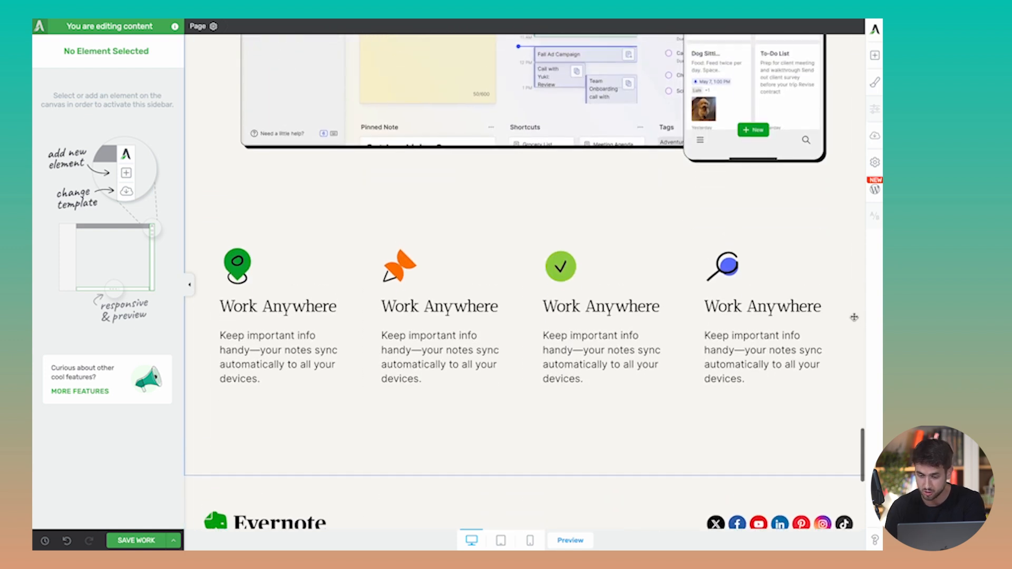
{"action": "scroll", "coordinate": [852, 316], "scroll_direction": "up", "scroll_amount": 1}
{"action": "left_click", "coordinate": [837, 252]}
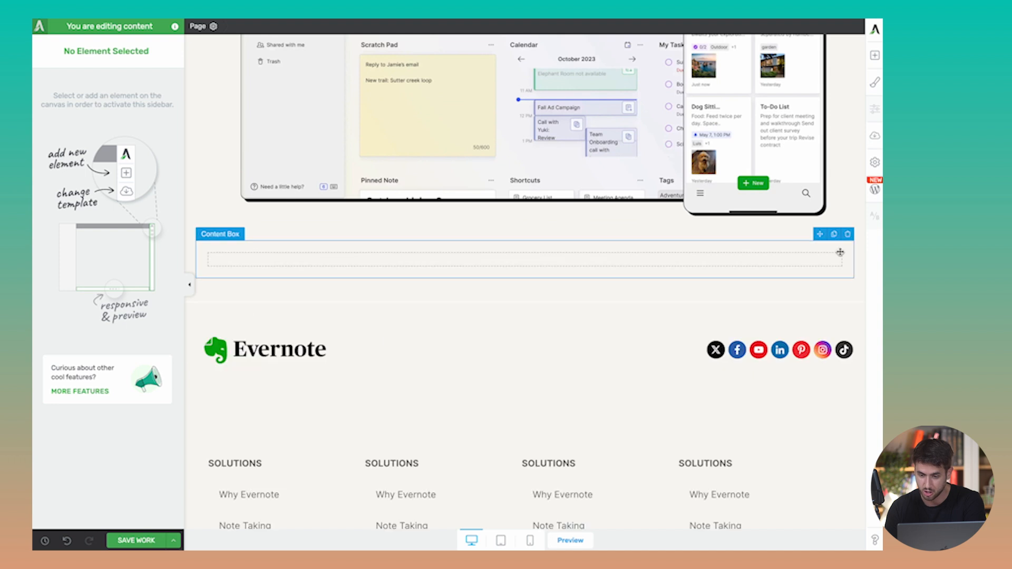
{"action": "left_click", "coordinate": [847, 234]}
- Insert a pricing table between the intro paragraph and the Start for free button, using the Pricing Table 44 template
{"action": "scroll", "coordinate": [843, 239], "scroll_direction": "up", "scroll_amount": 10}
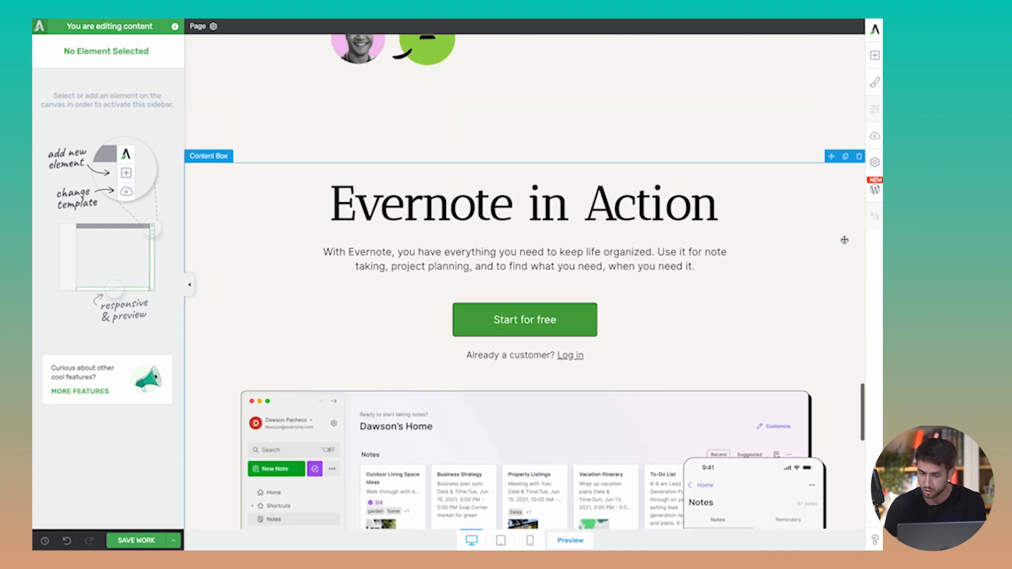
{"action": "left_click", "coordinate": [874, 55]}
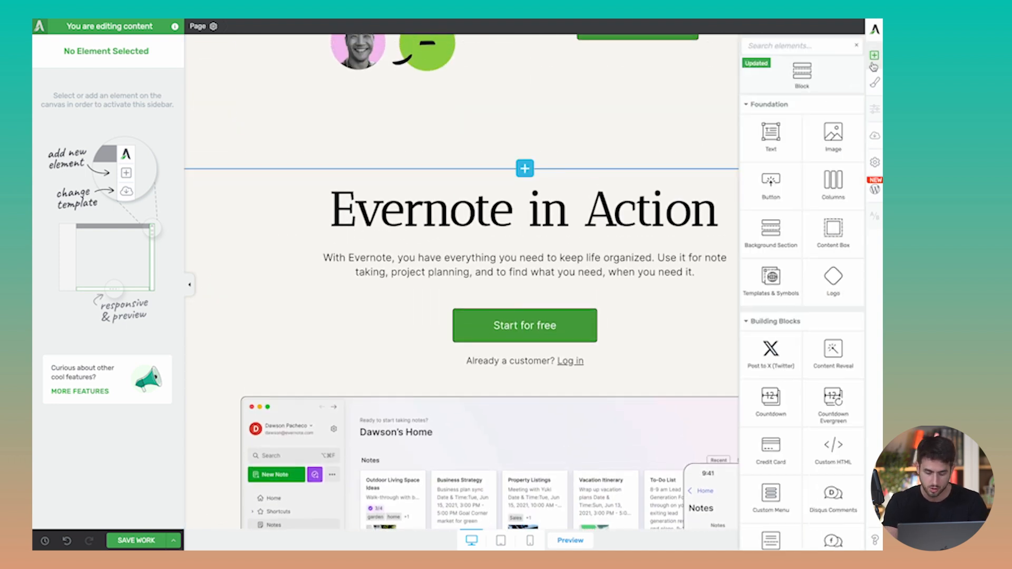
{"action": "type", "text": "pric"}
{"action": "left_click_drag", "start_coordinate": [770, 121], "coordinate": [573, 317]}
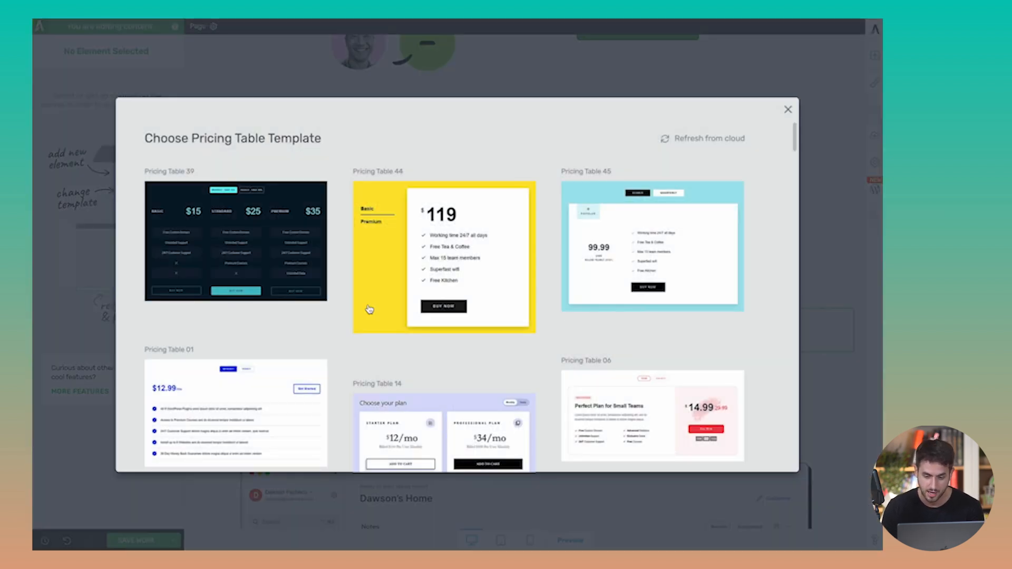
{"action": "scroll", "coordinate": [368, 306], "scroll_direction": "down", "scroll_amount": 1}
{"action": "scroll", "coordinate": [369, 306], "scroll_direction": "up", "scroll_amount": 1}
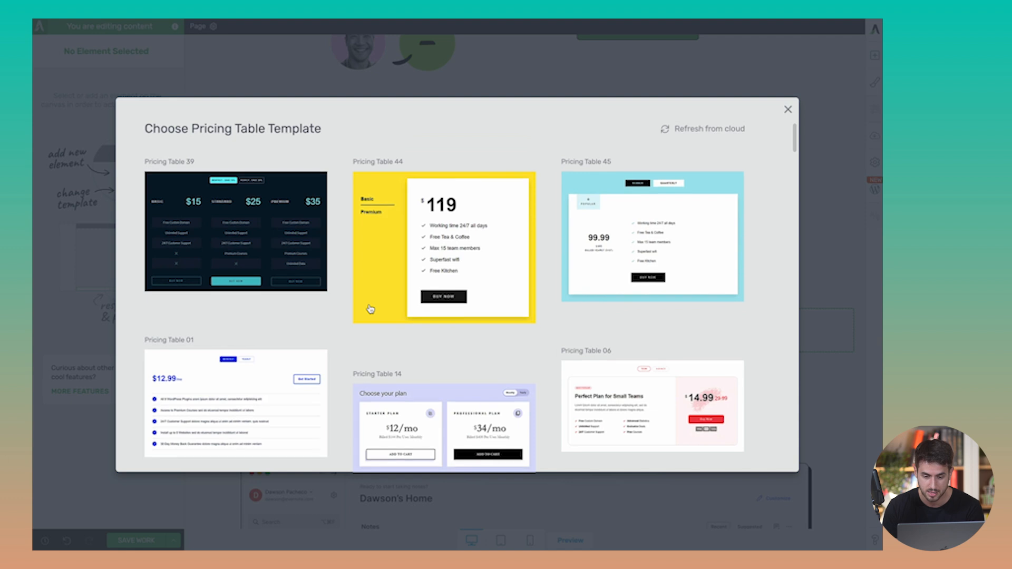
{"action": "left_click", "coordinate": [383, 210]}
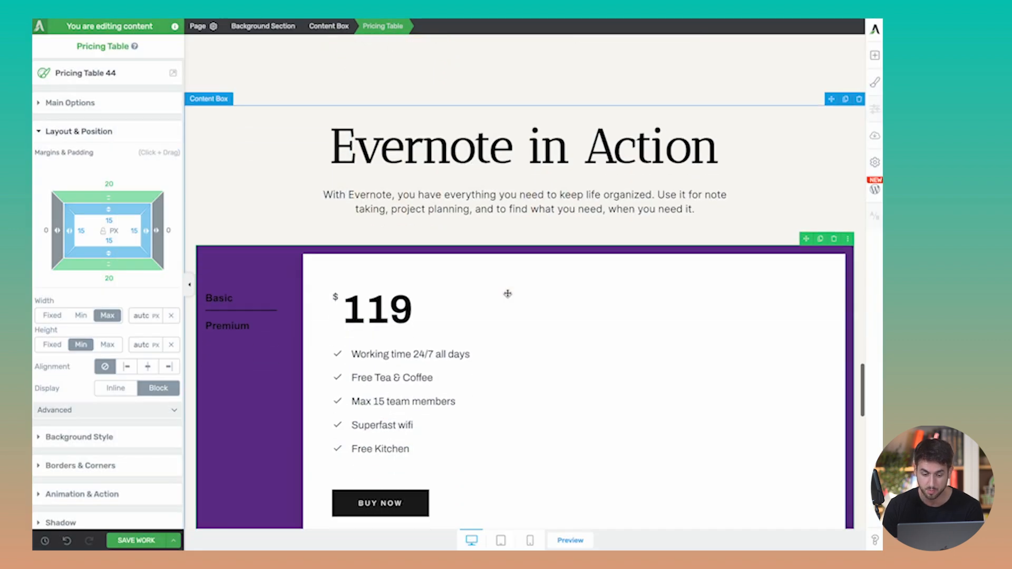
- Remove the purple background layer from the whole pricing table
{"action": "left_click", "coordinate": [245, 218]}
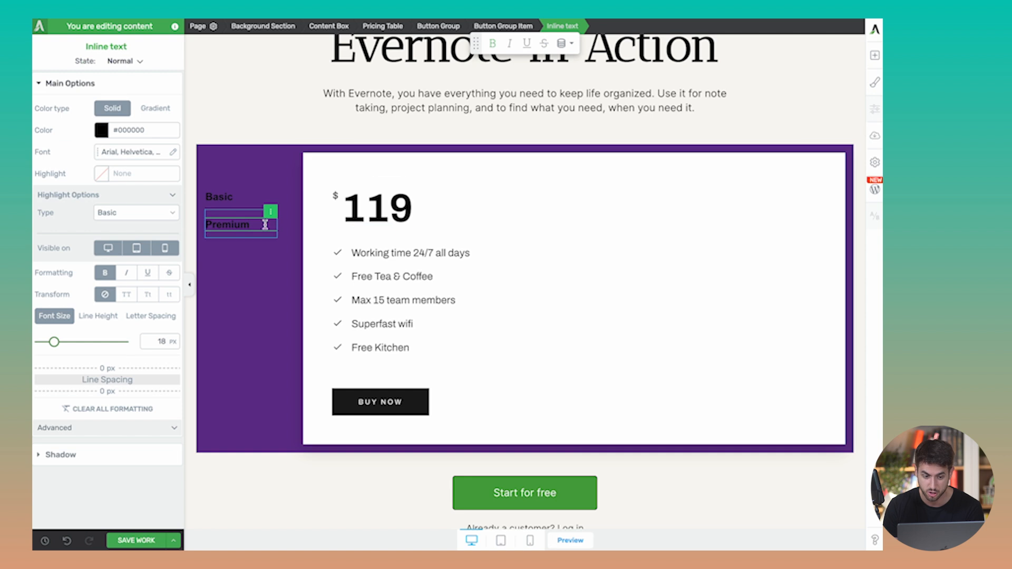
{"action": "left_click", "coordinate": [244, 236]}
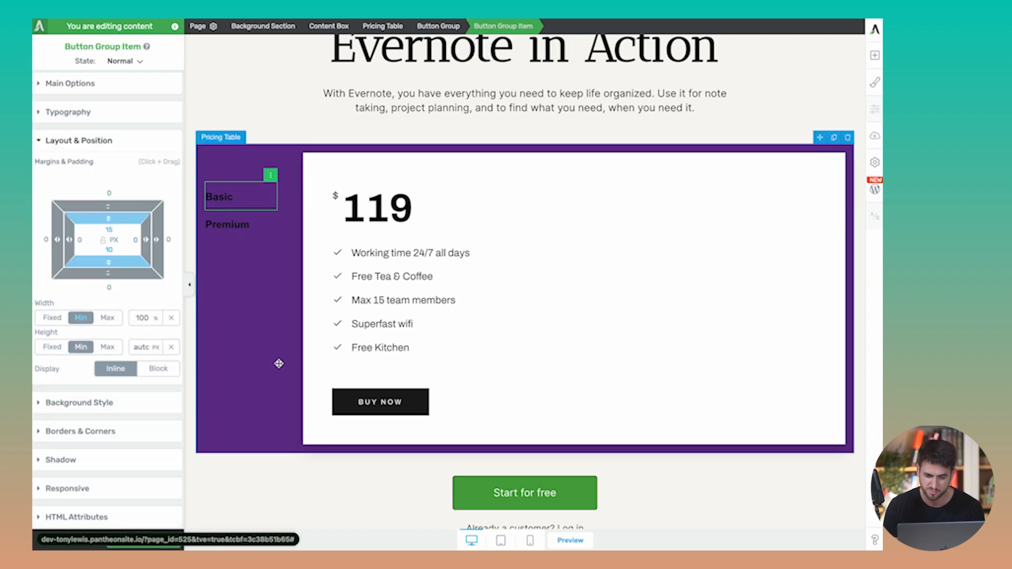
{"action": "left_click", "coordinate": [248, 389]}
{"action": "scroll", "coordinate": [87, 370], "scroll_direction": "down", "scroll_amount": 1}
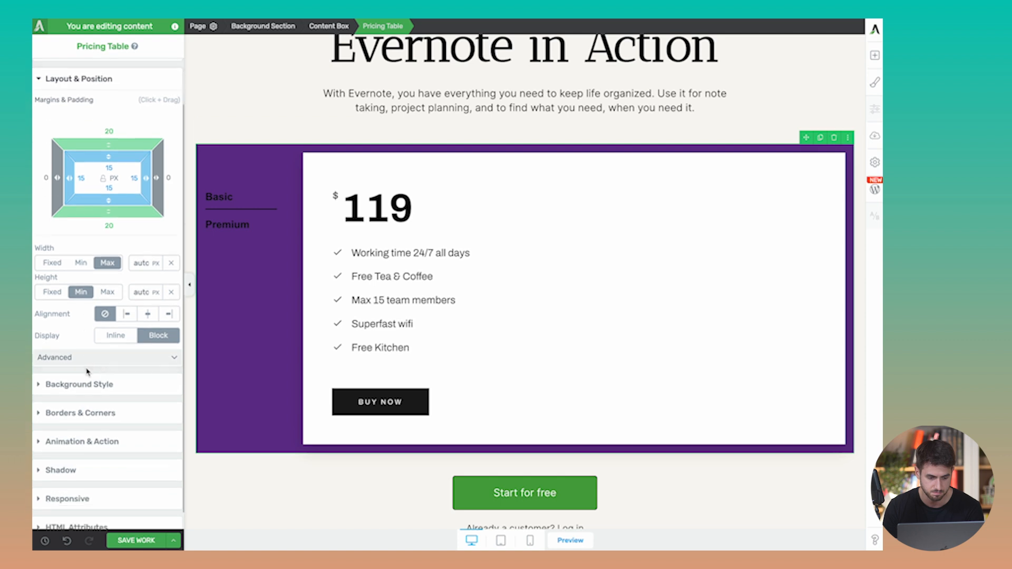
{"action": "left_click", "coordinate": [90, 386]}
{"action": "left_click", "coordinate": [171, 208]}
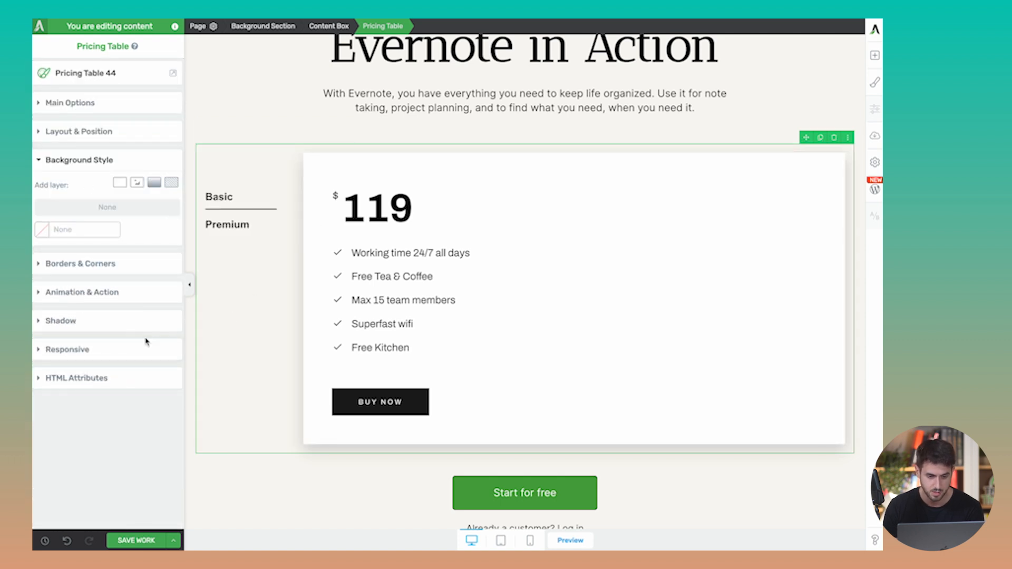
- Rename the pricing table's first instance, Basic, as "Capture Everything"
{"action": "left_click", "coordinate": [230, 189]}
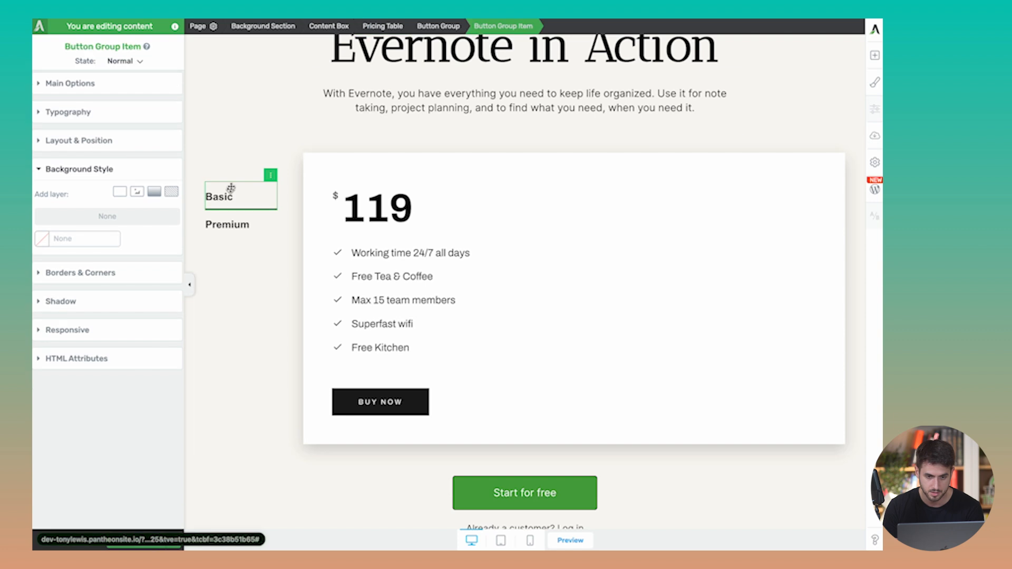
{"action": "left_click", "coordinate": [439, 25]}
{"action": "left_click", "coordinate": [119, 78]}
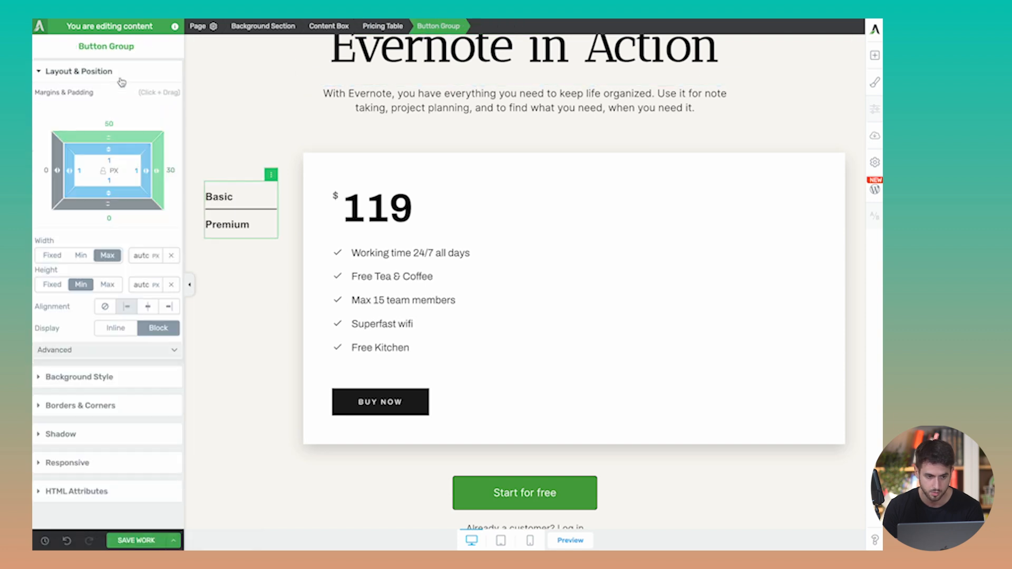
{"action": "scroll", "coordinate": [190, 156], "scroll_direction": "up", "scroll_amount": 3}
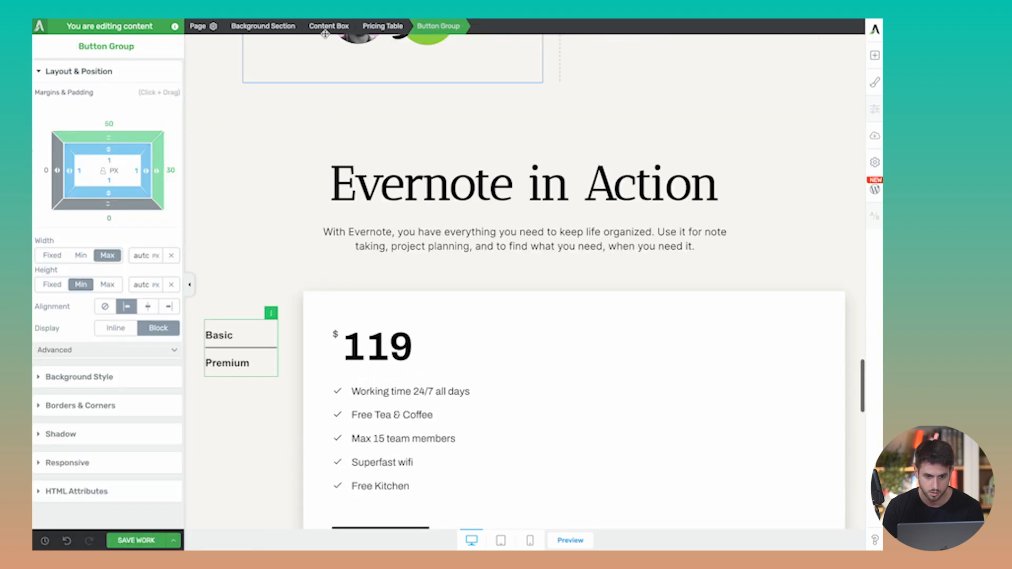
{"action": "left_click", "coordinate": [383, 26]}
{"action": "left_click", "coordinate": [97, 106]}
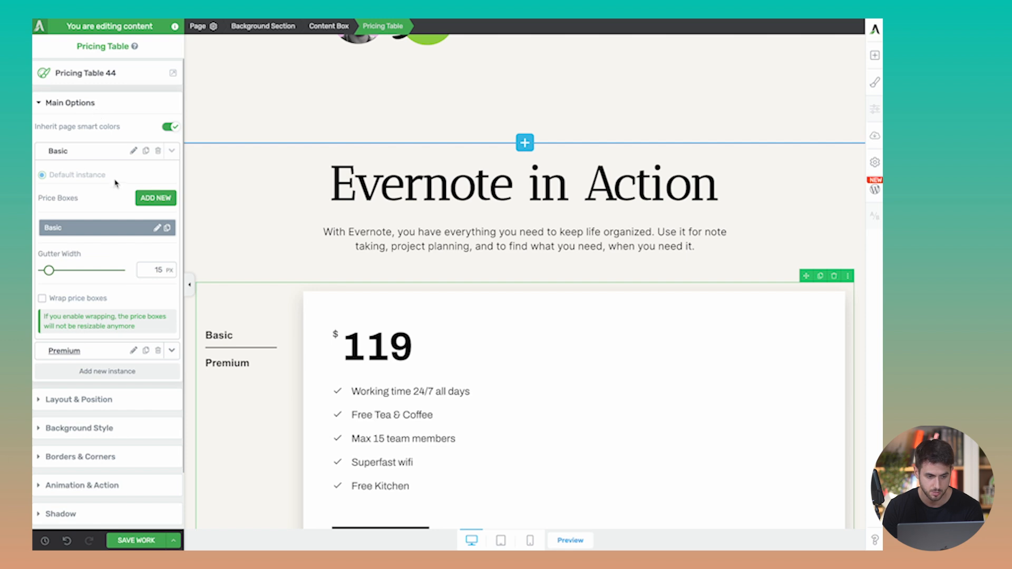
{"action": "scroll", "coordinate": [115, 183], "scroll_direction": "down", "scroll_amount": 1}
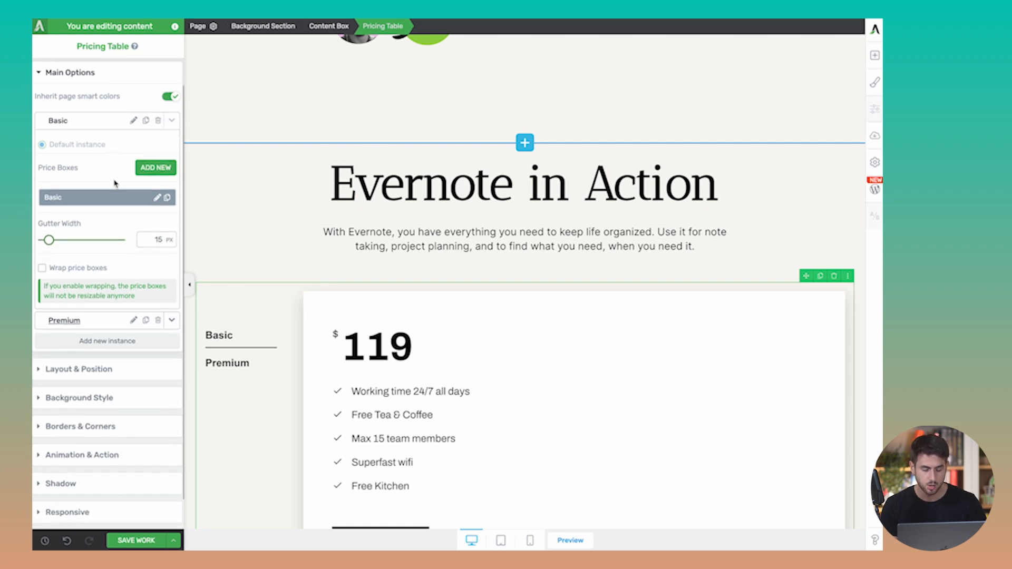
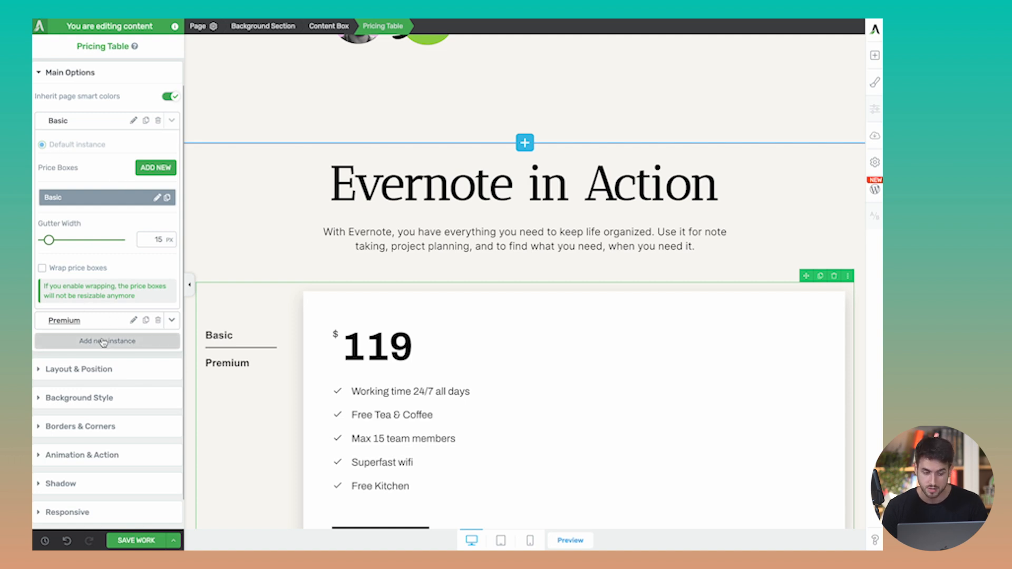
{"action": "left_click", "coordinate": [134, 122]}
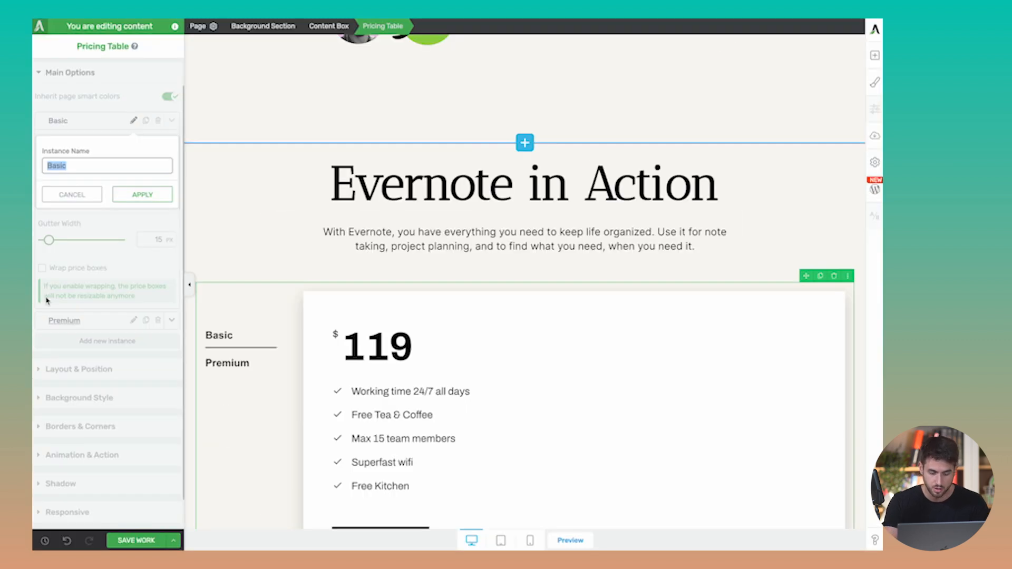
{"action": "type", "text": "Captur"}
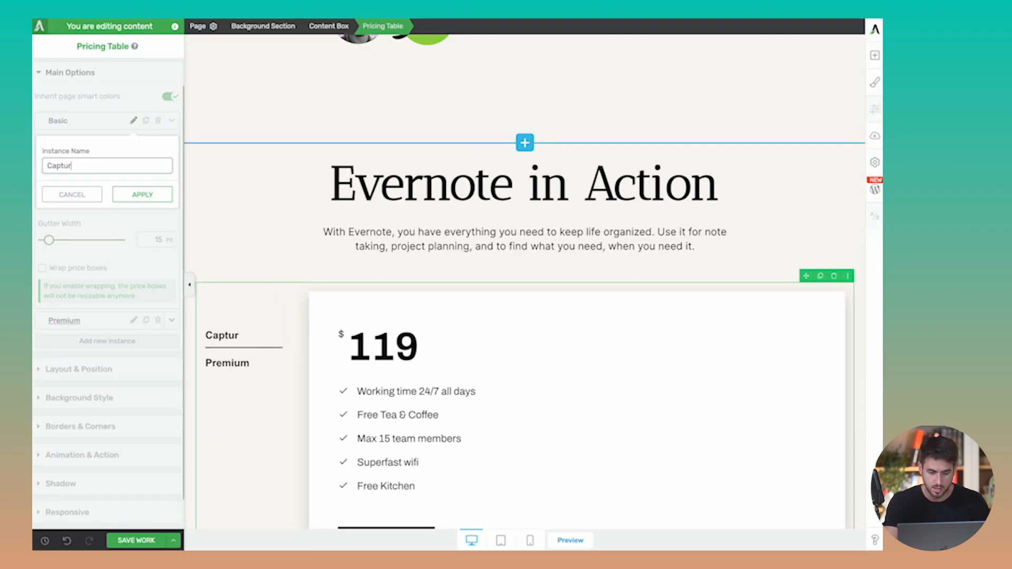
{"action": "type", "text": "e Everything"}
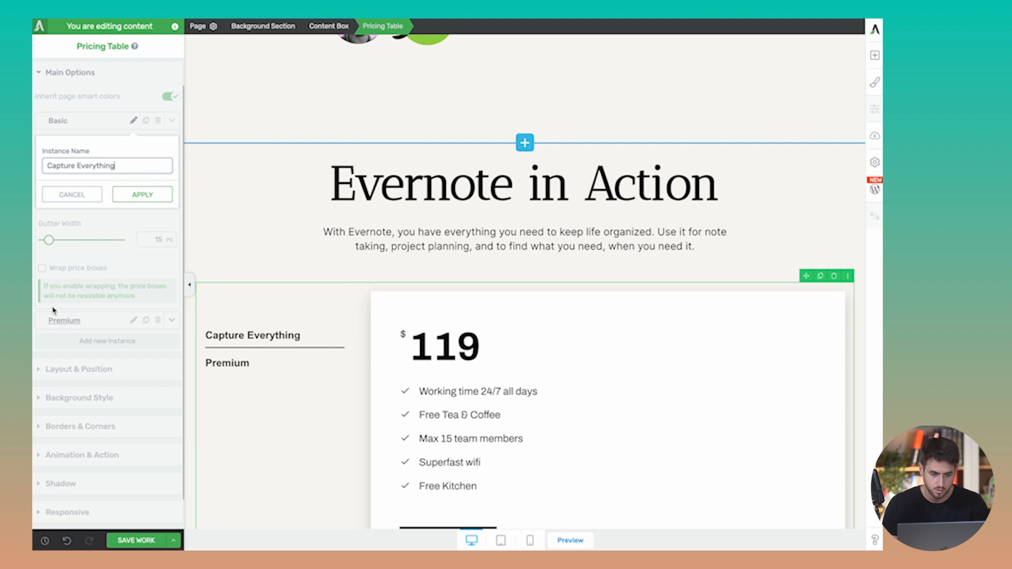
{"action": "left_click", "coordinate": [151, 195]}
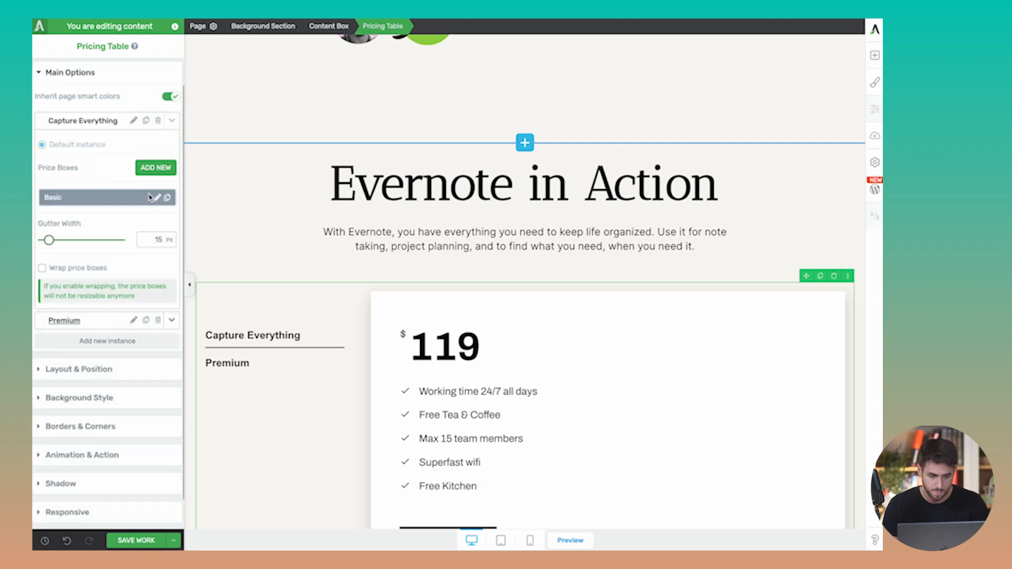
- Rename the pricing table's Premium instance as "Stay organized"
{"action": "left_click", "coordinate": [134, 321]}
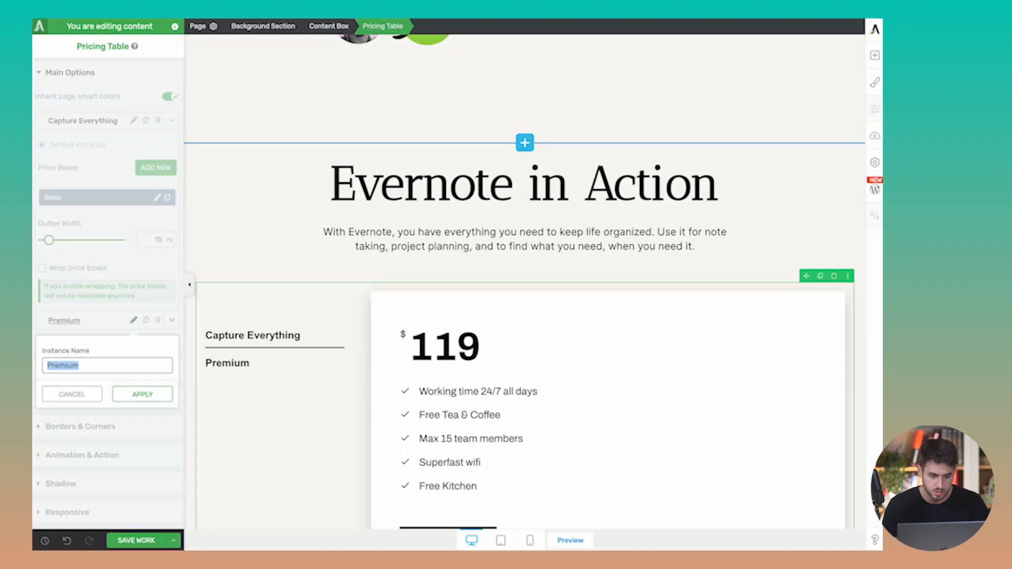
{"action": "type", "text": "Stay organ"}
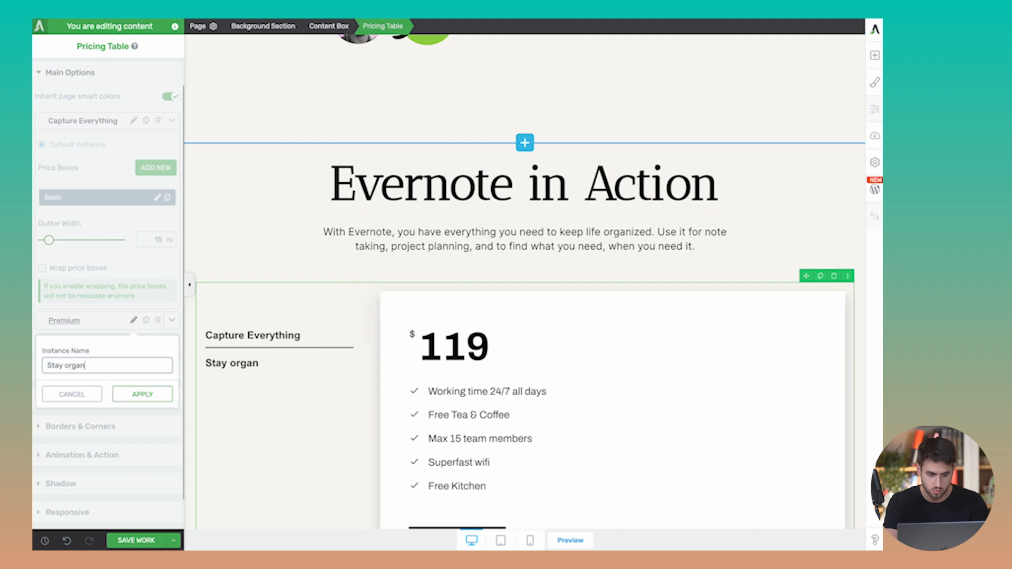
{"action": "type", "text": "ized"}
{"action": "left_click", "coordinate": [153, 394]}
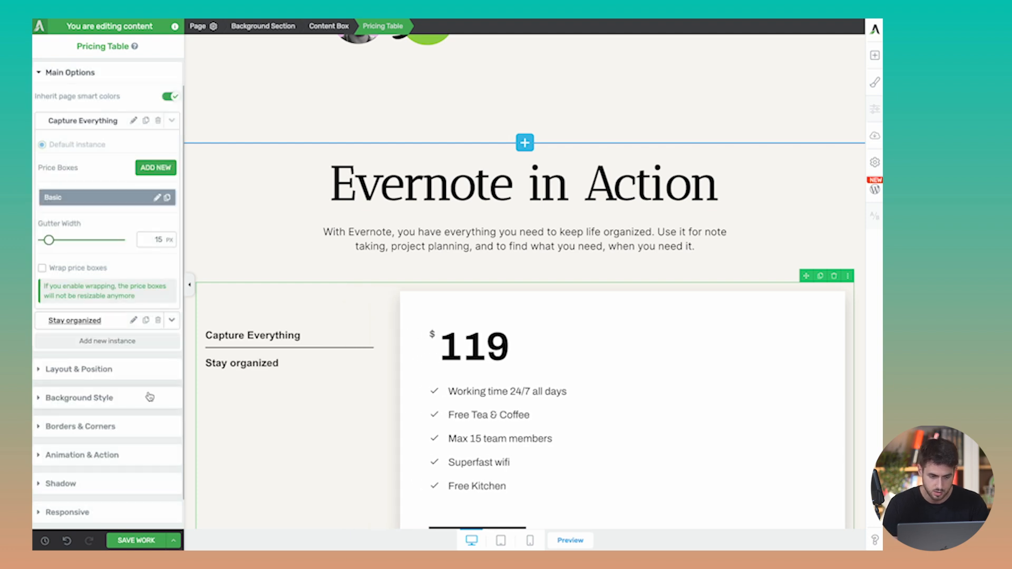
- Duplicate the Stay organized instance and name the copy "Document Everything"
{"action": "left_click", "coordinate": [146, 321]}
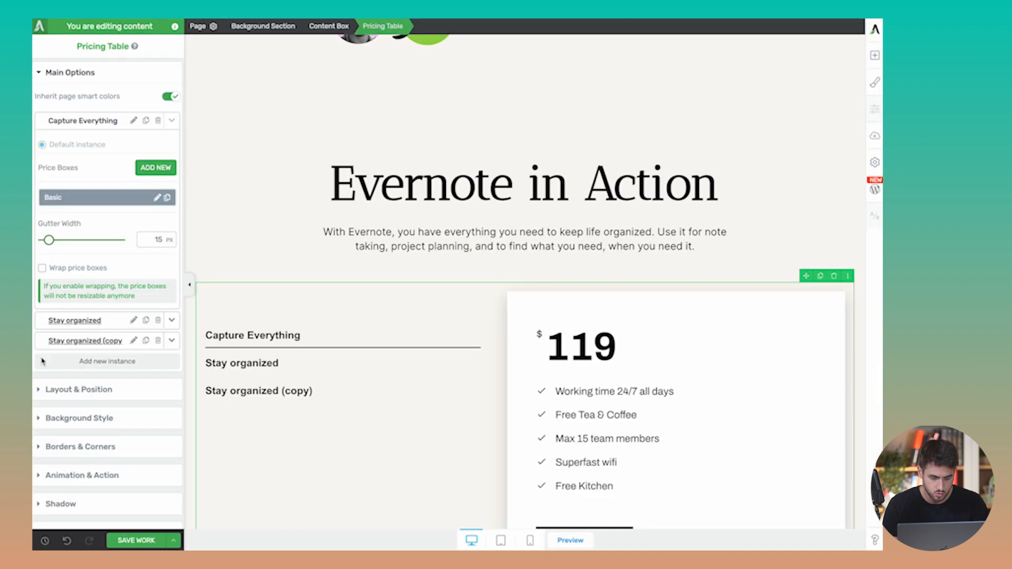
{"action": "left_click", "coordinate": [134, 341]}
{"action": "type", "text": "Document Everything"}
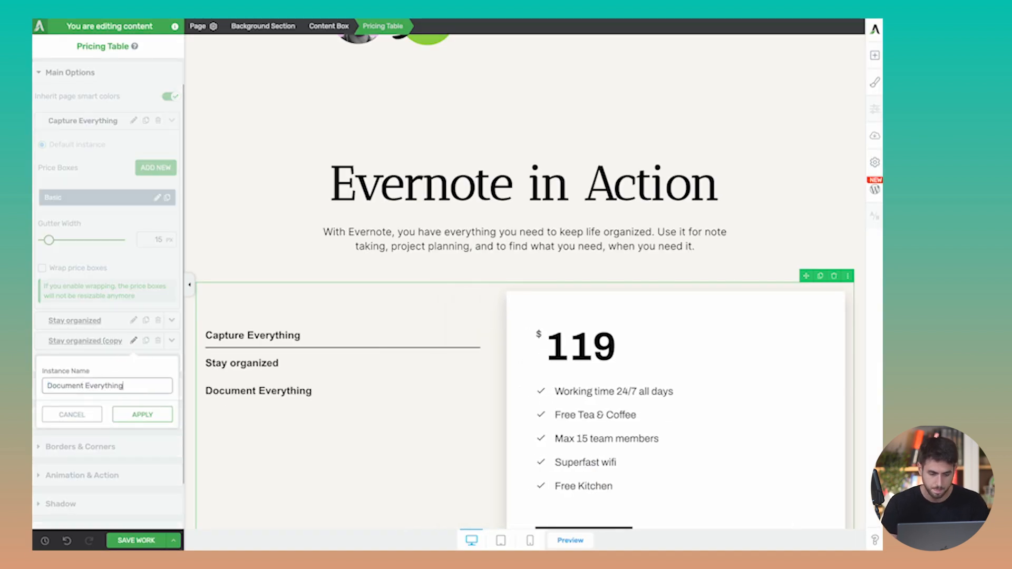
{"action": "left_click", "coordinate": [141, 413]}
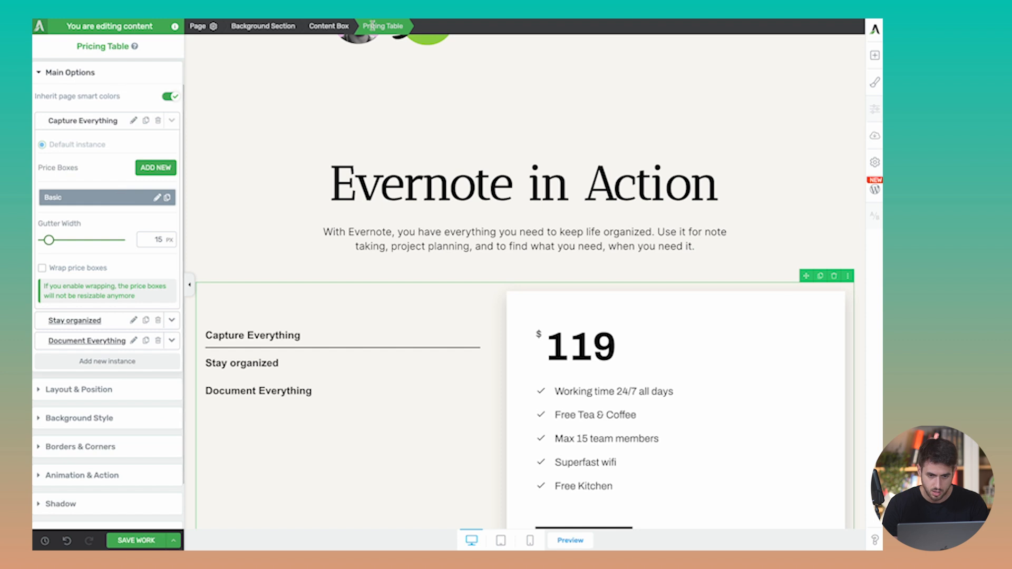
- Remove the bottom border from the Stay organized and Capture Everything tab buttons by setting their border style to none
{"action": "left_click", "coordinate": [316, 370]}
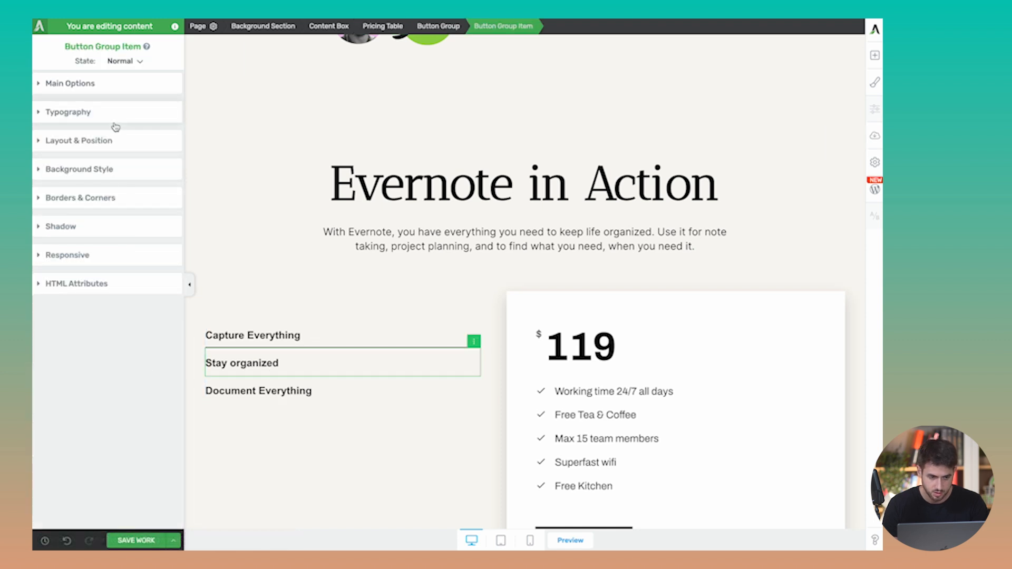
{"action": "left_click", "coordinate": [90, 202]}
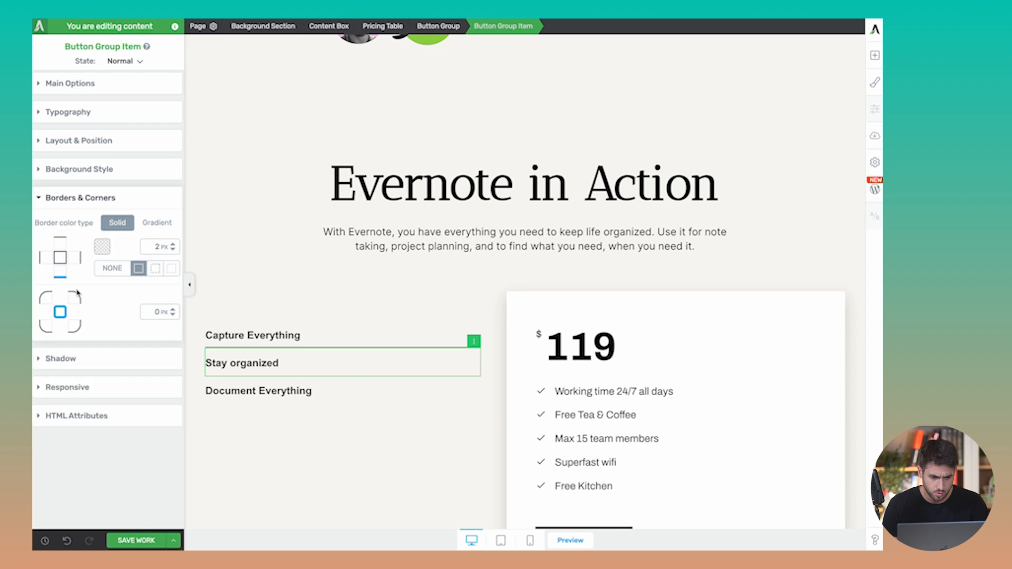
{"action": "left_click", "coordinate": [107, 268]}
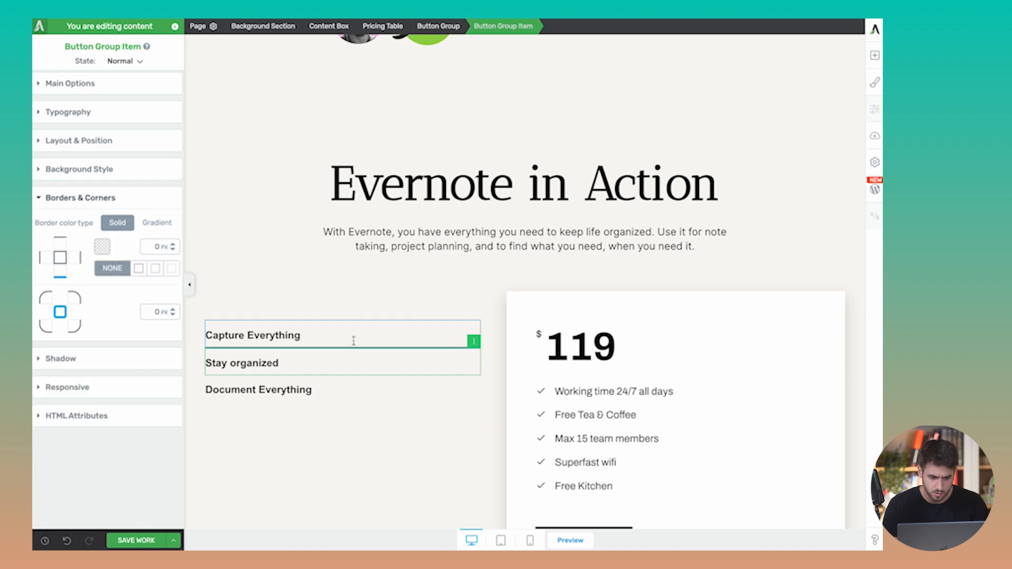
{"action": "left_click", "coordinate": [288, 339]}
{"action": "left_click", "coordinate": [285, 343]}
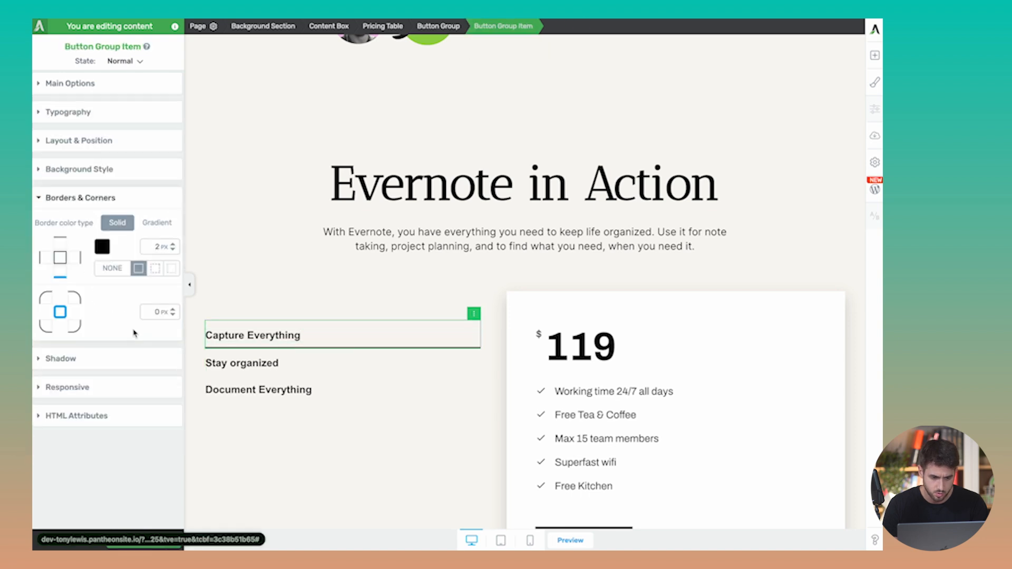
{"action": "left_click", "coordinate": [112, 268]}
- Set a 10 px bottom margin on the Capture Everything and Stay organized tab buttons
{"action": "left_click", "coordinate": [97, 144]}
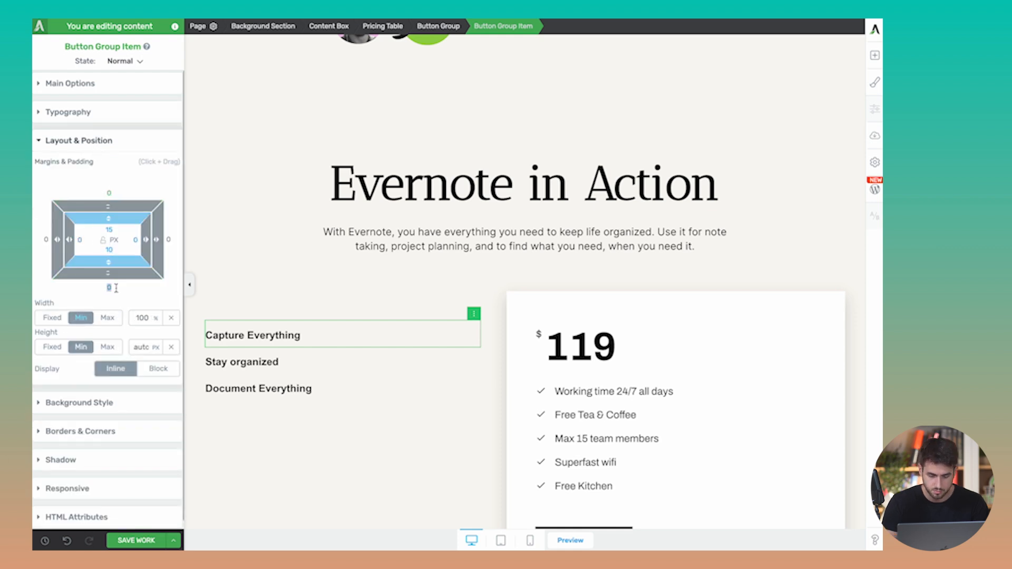
{"action": "type", "text": "10"}
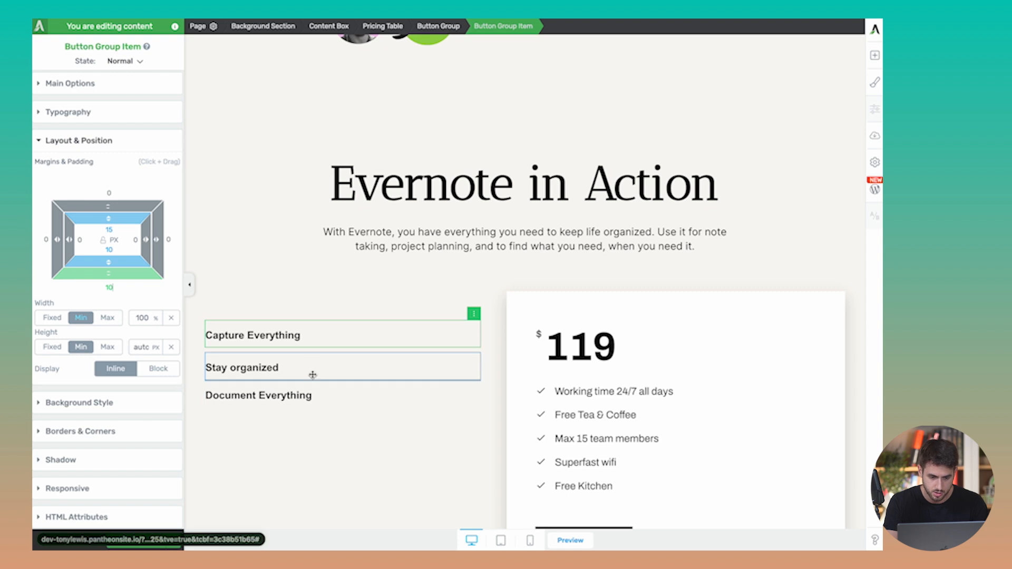
{"action": "left_click", "coordinate": [312, 375]}
{"action": "left_click", "coordinate": [109, 287]}
{"action": "type", "text": "10"}
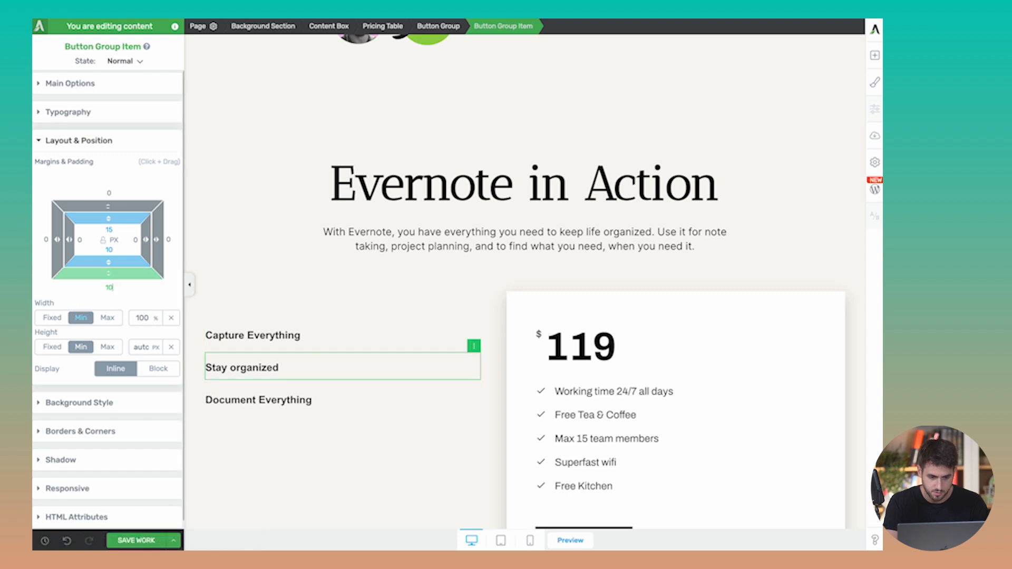
{"action": "left_click", "coordinate": [363, 392]}
{"action": "left_click", "coordinate": [367, 412]}
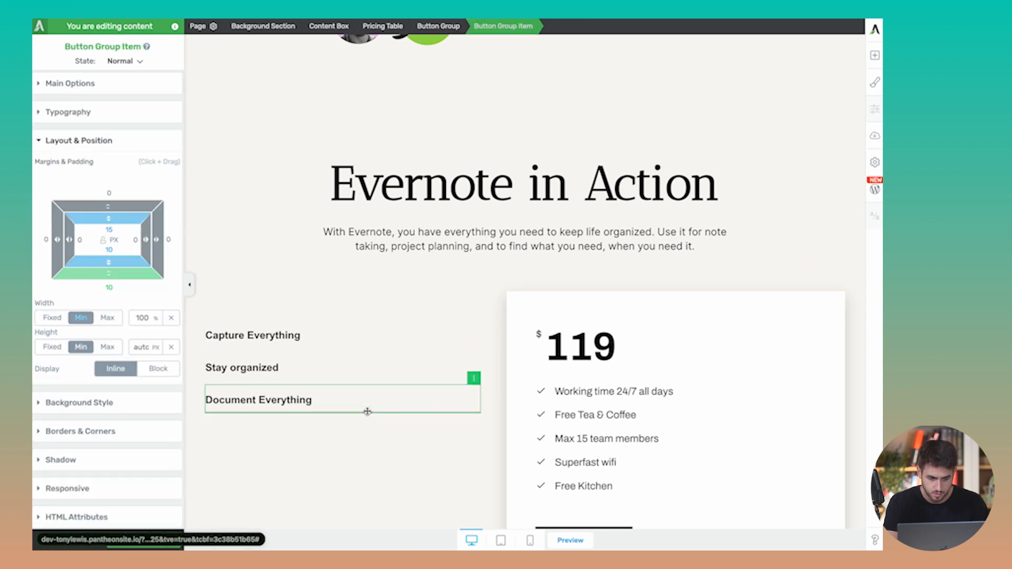
- Change the Capture Everything tab button from full width to left alignment
{"action": "left_click", "coordinate": [393, 451]}
{"action": "scroll", "coordinate": [425, 435], "scroll_direction": "down", "scroll_amount": 5}
{"action": "scroll", "coordinate": [460, 258], "scroll_direction": "up", "scroll_amount": 2}
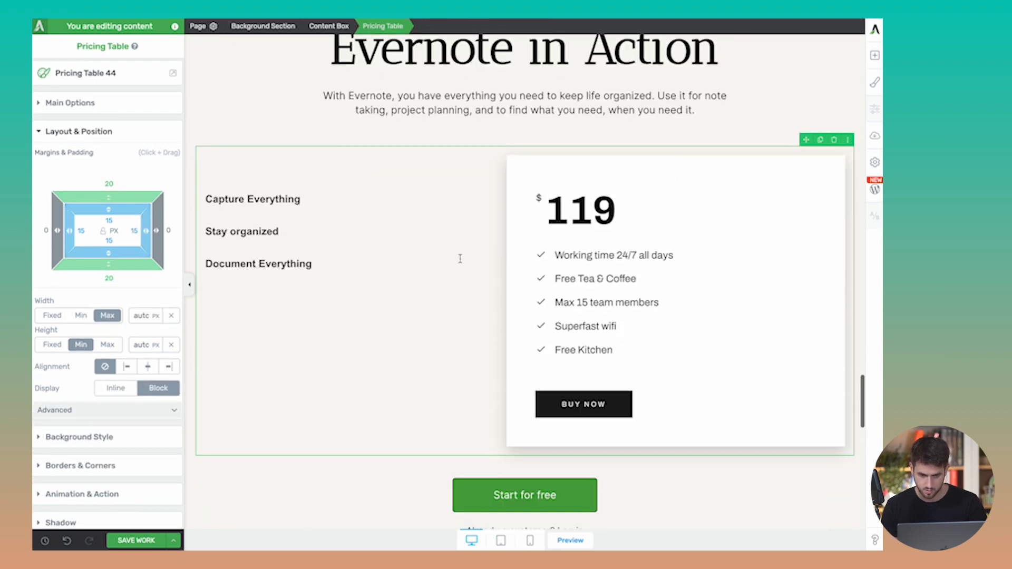
{"action": "left_click", "coordinate": [386, 199]}
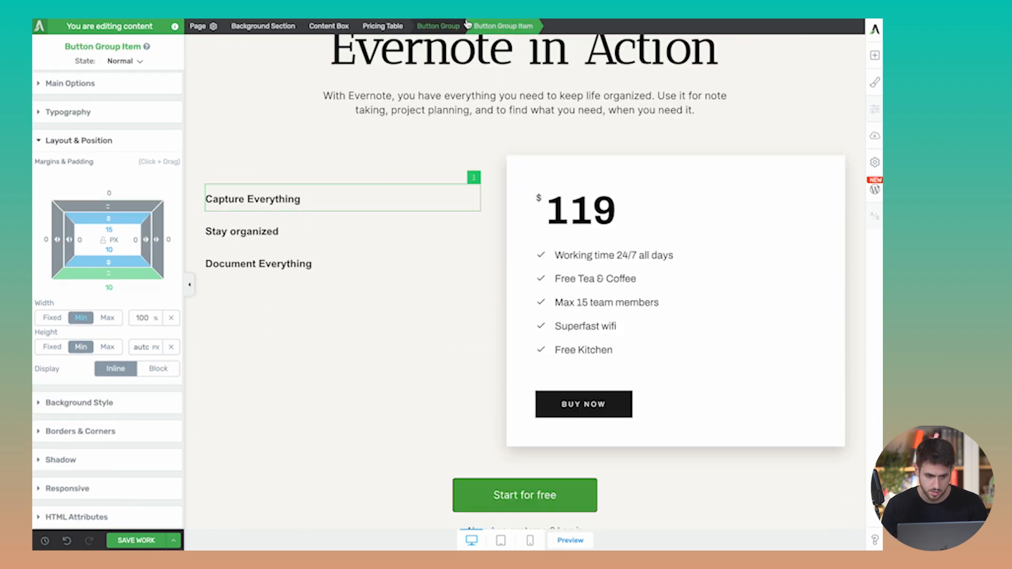
{"action": "left_click", "coordinate": [108, 85]}
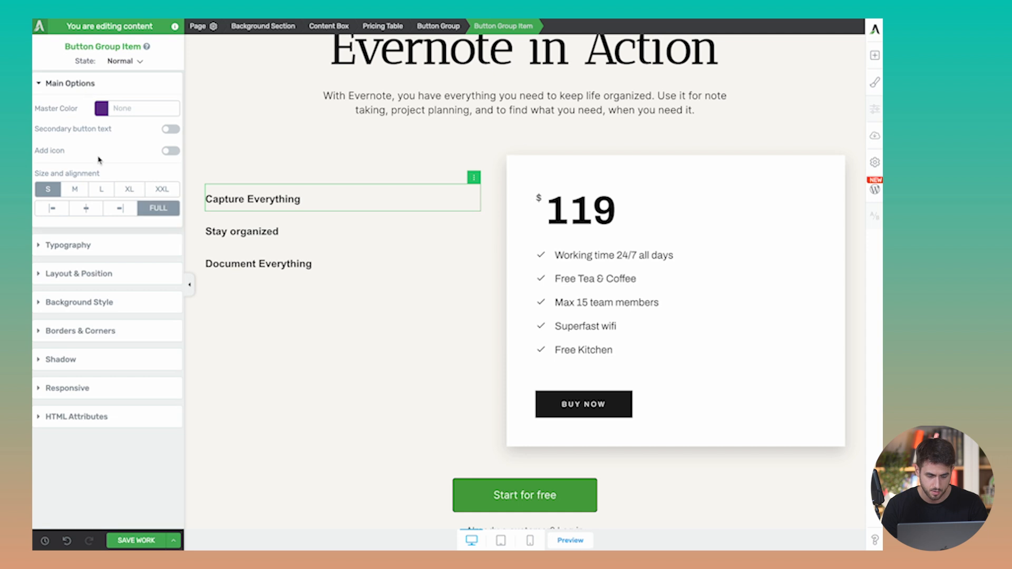
{"action": "left_click", "coordinate": [58, 209]}
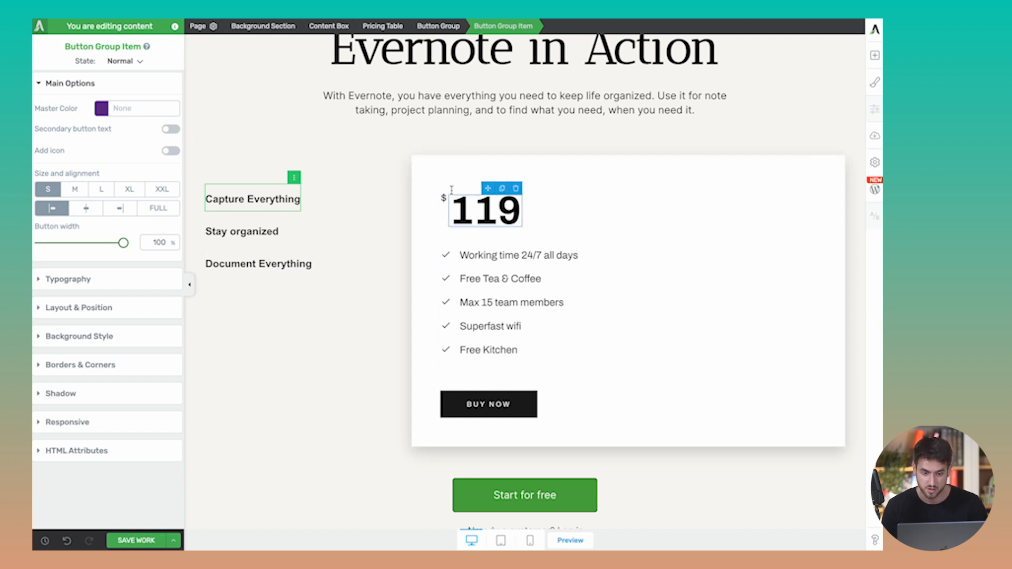
- Insert the Business plan sync note screenshot from the media library between the price and feature list in the pricing box
{"action": "left_click", "coordinate": [562, 190]}
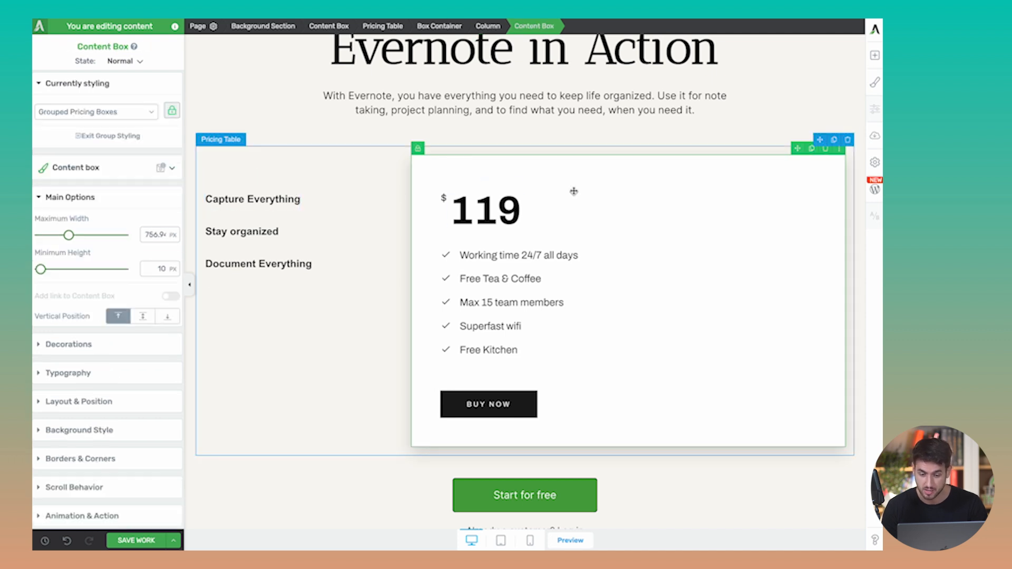
{"action": "left_click", "coordinate": [875, 55]}
{"action": "left_click_drag", "start_coordinate": [833, 134], "coordinate": [496, 209]}
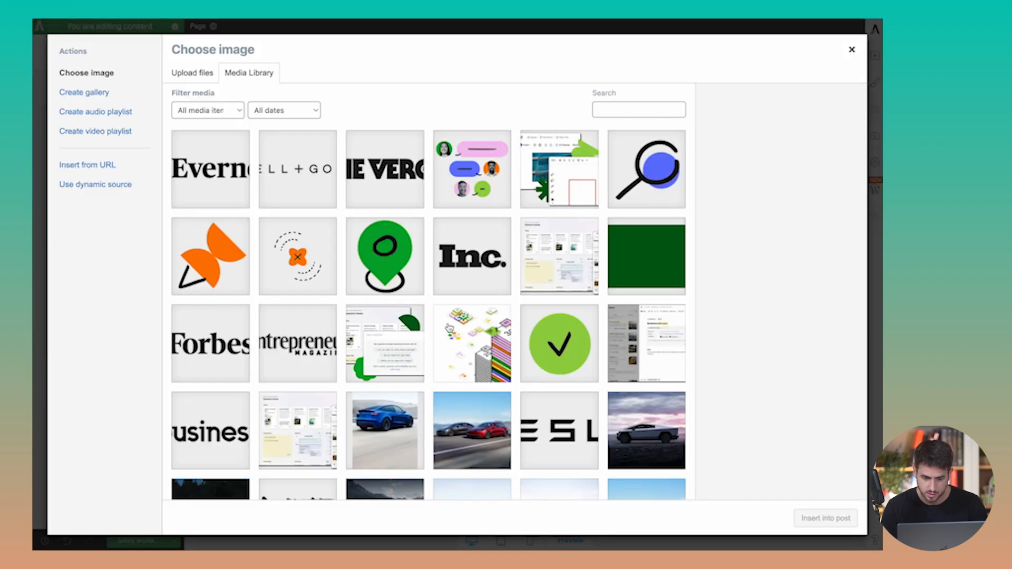
{"action": "scroll", "coordinate": [450, 328], "scroll_direction": "down", "scroll_amount": 2}
{"action": "scroll", "coordinate": [390, 301], "scroll_direction": "down", "scroll_amount": 2}
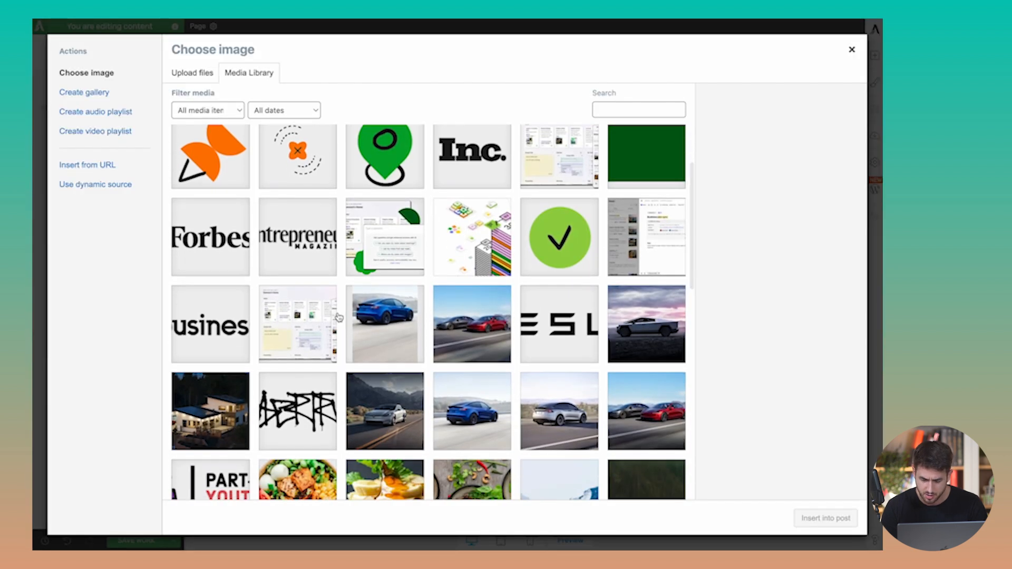
{"action": "left_click", "coordinate": [681, 263]}
{"action": "left_click", "coordinate": [826, 519]}
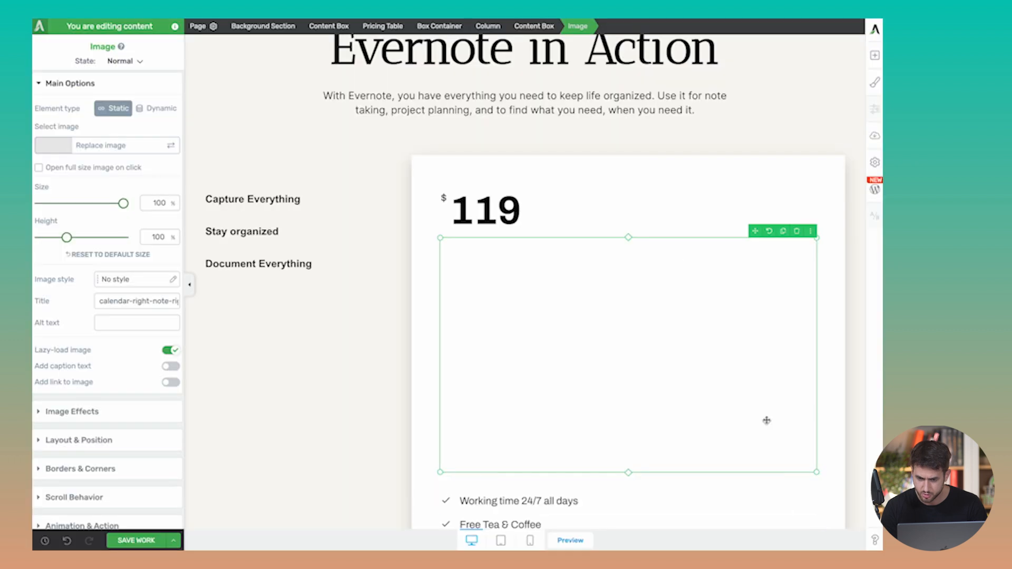
- Delete the $119 price above the screenshot in the pricing box
{"action": "scroll", "coordinate": [684, 252], "scroll_direction": "up", "scroll_amount": 1}
{"action": "double_click", "coordinate": [495, 238]}
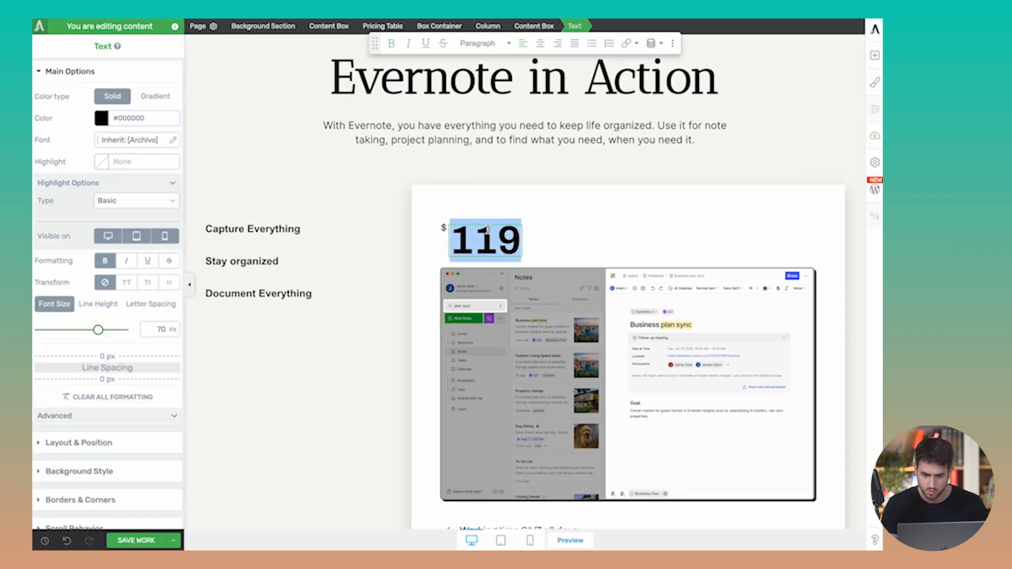
{"action": "key", "text": "BackSpace"}
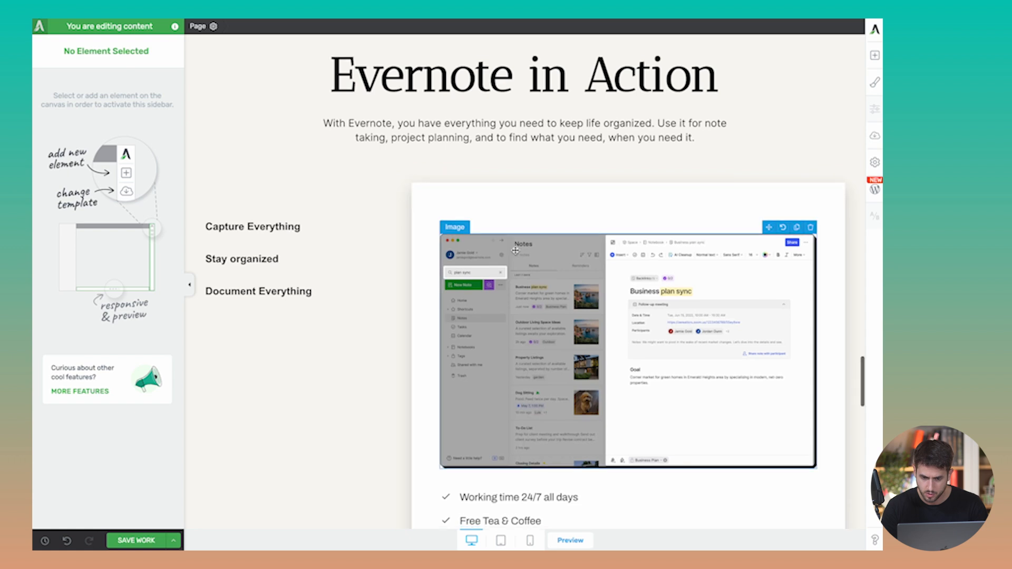
- Delete the styled feature list and the Buy Now button below the screenshot in the pricing box
{"action": "scroll", "coordinate": [613, 286], "scroll_direction": "down", "scroll_amount": 5}
{"action": "left_click", "coordinate": [613, 287]}
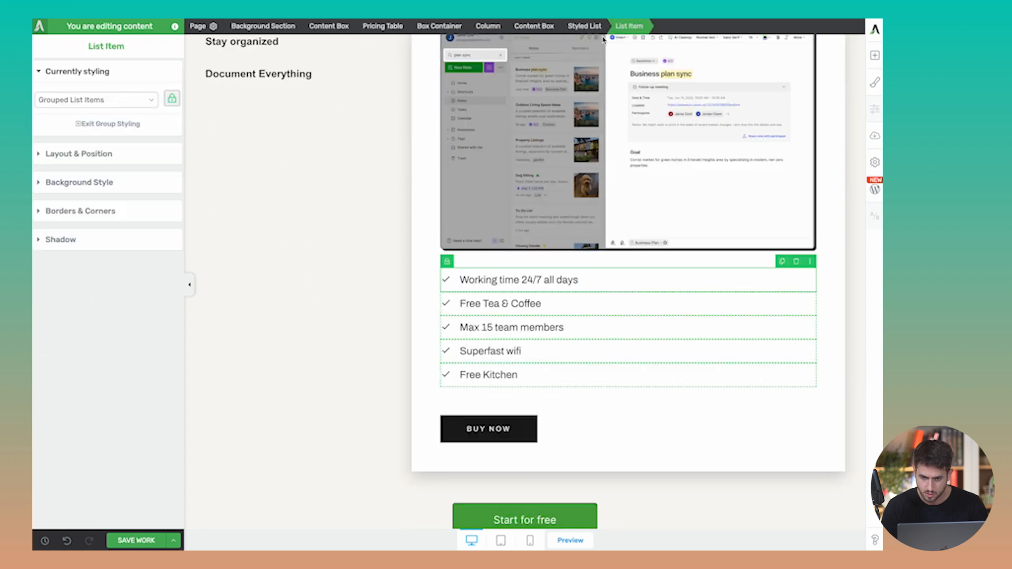
{"action": "left_click", "coordinate": [584, 26]}
{"action": "left_click", "coordinate": [798, 257]}
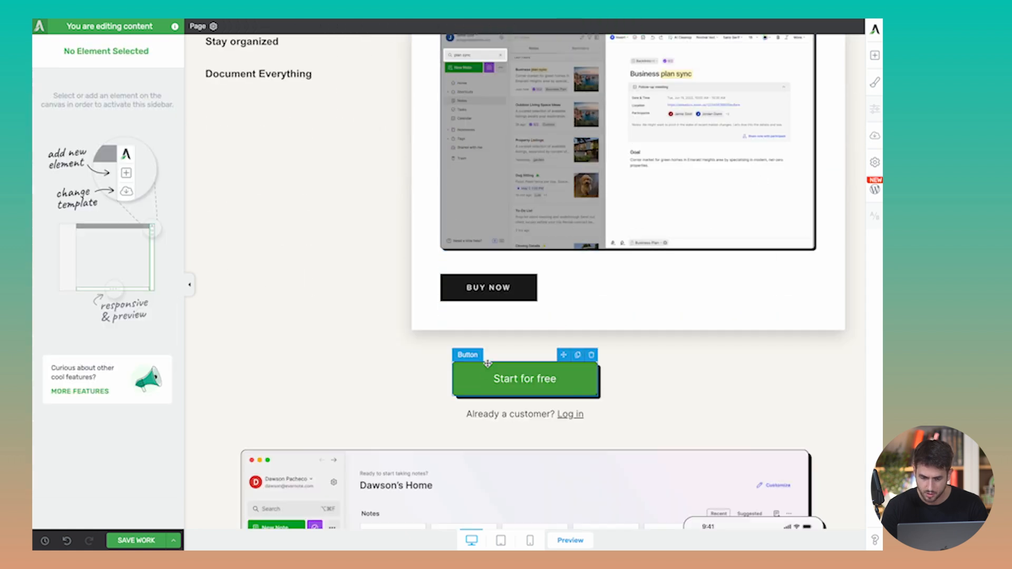
{"action": "left_click", "coordinate": [531, 271]}
- Set the padding of the content box around the screenshot to 0 px on all sides
{"action": "scroll", "coordinate": [530, 270], "scroll_direction": "up", "scroll_amount": 3}
{"action": "scroll", "coordinate": [531, 270], "scroll_direction": "up", "scroll_amount": 2}
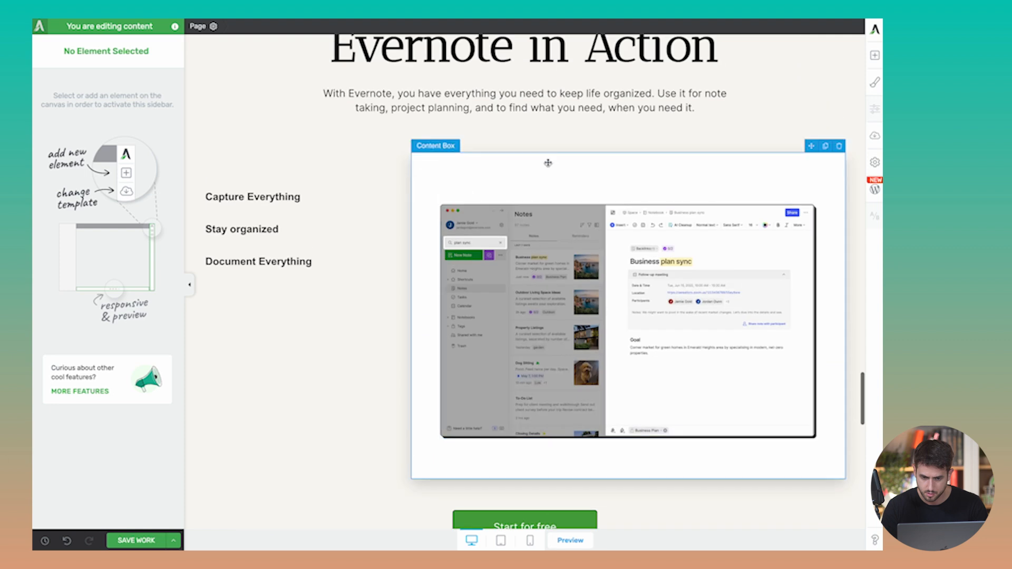
{"action": "left_click", "coordinate": [546, 162]}
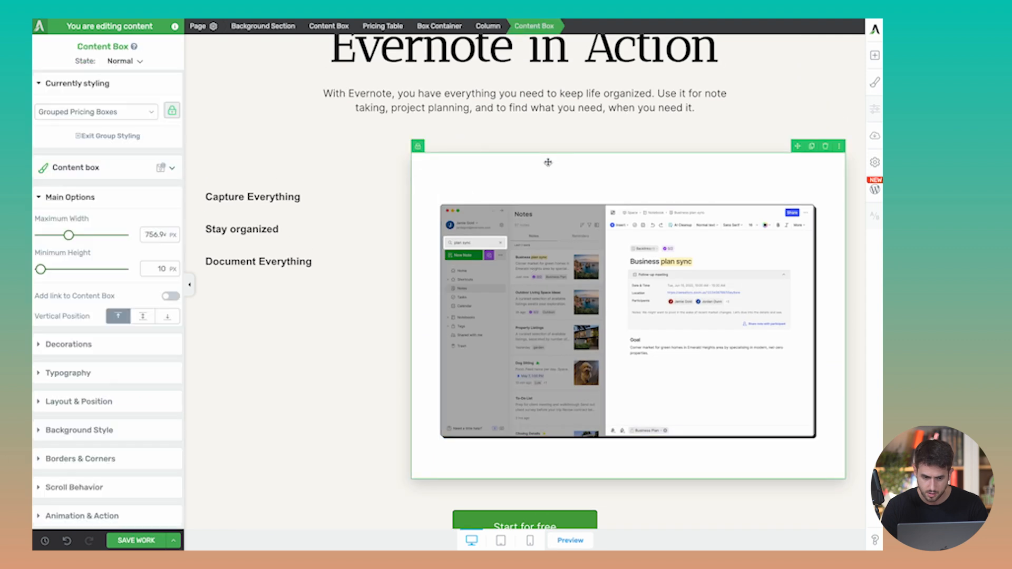
{"action": "left_click", "coordinate": [91, 401]}
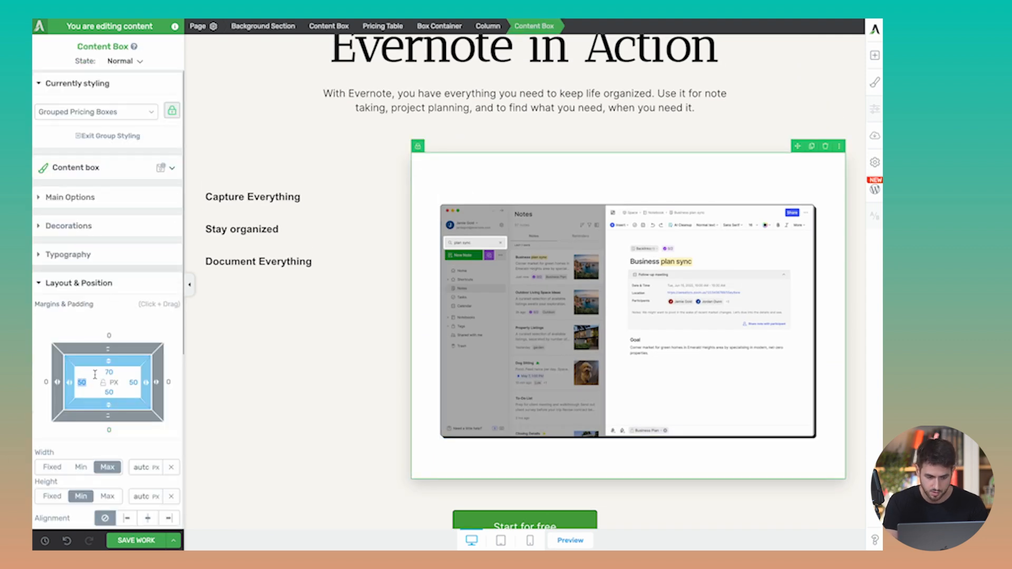
{"action": "type", "text": "0"}
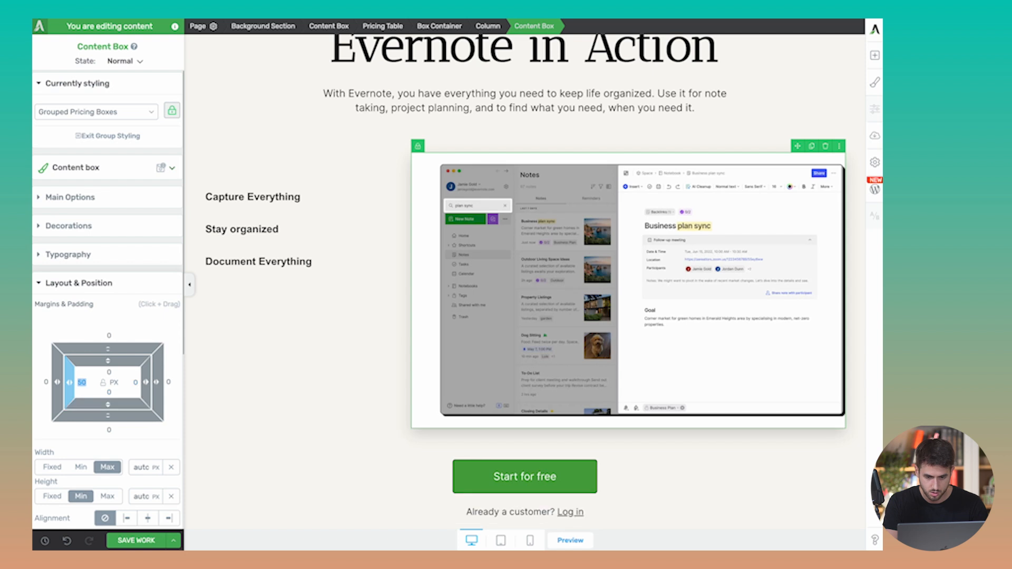
- Set the Business plan sync screenshot's top and bottom margins to 0 px and save the page
{"action": "left_click", "coordinate": [473, 239]}
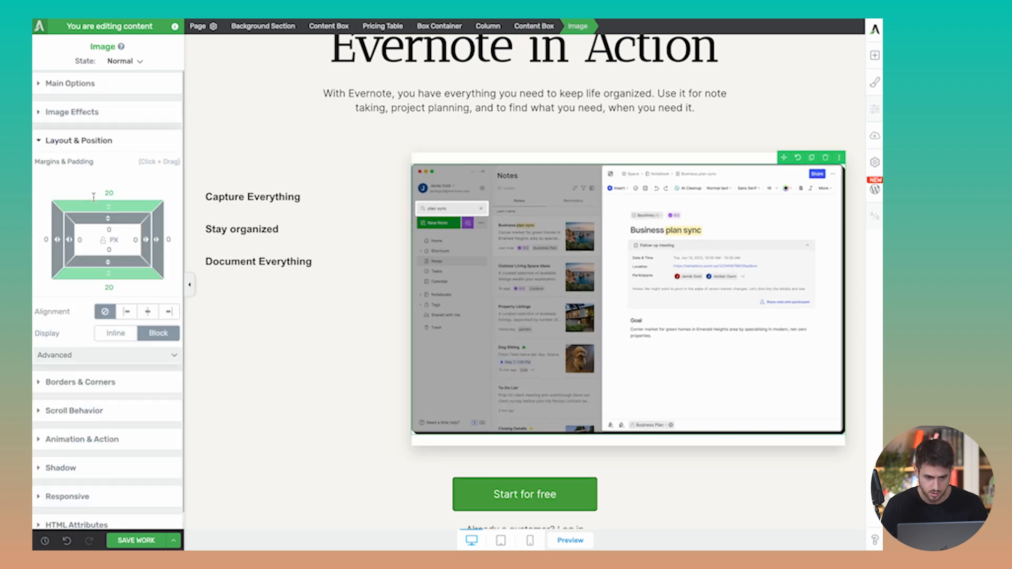
{"action": "type", "text": "0"}
{"action": "key", "text": "Tab"}
{"action": "type", "text": "0"}
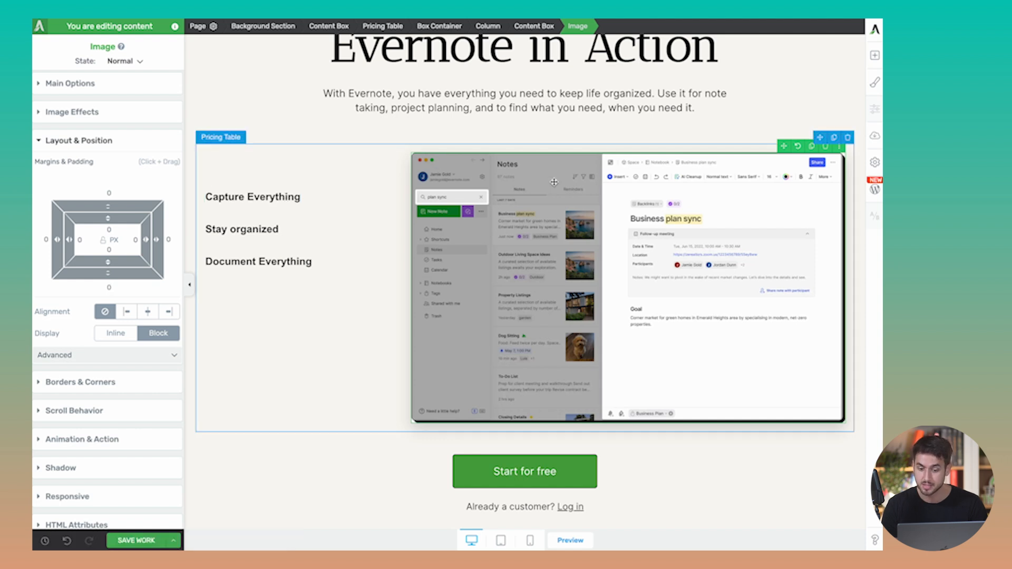
{"action": "key", "text": "ctrl+s"}
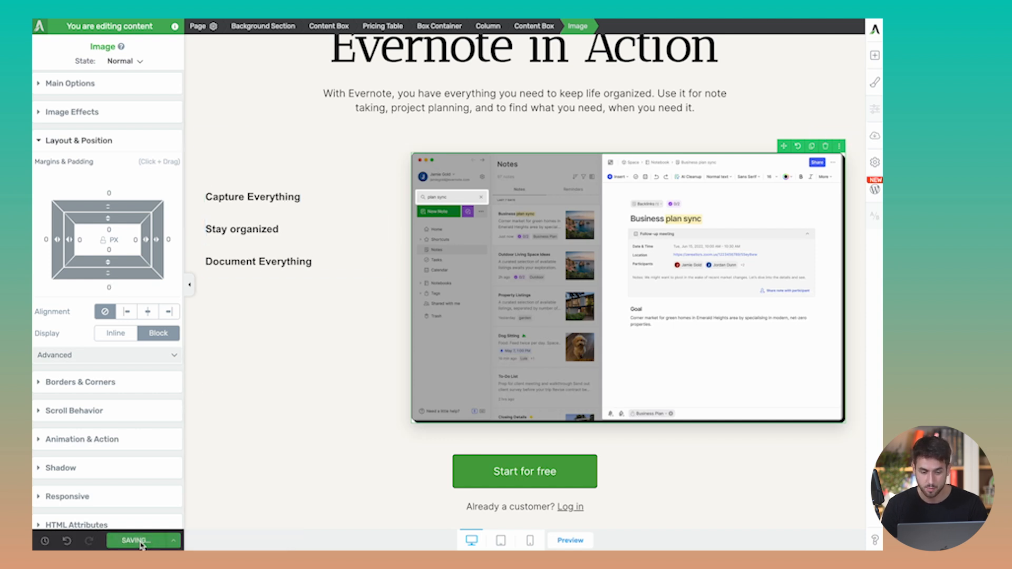
- Preview the page, test the Stay organized and Capture Everything tabs, and compare the section with the original Evernote site
{"action": "scroll", "coordinate": [561, 453], "scroll_direction": "down", "scroll_amount": 1}
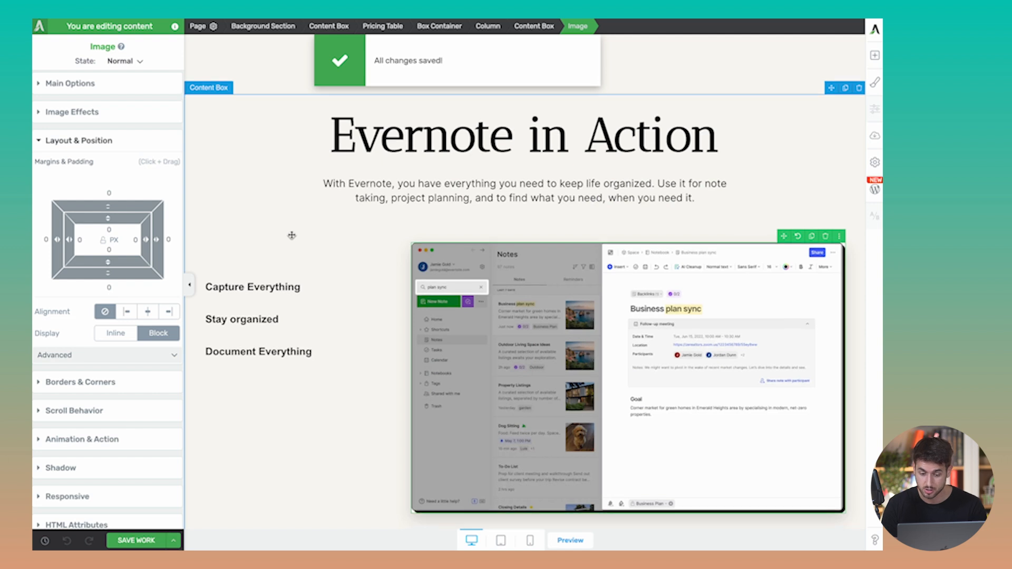
{"action": "left_click", "coordinate": [571, 541]}
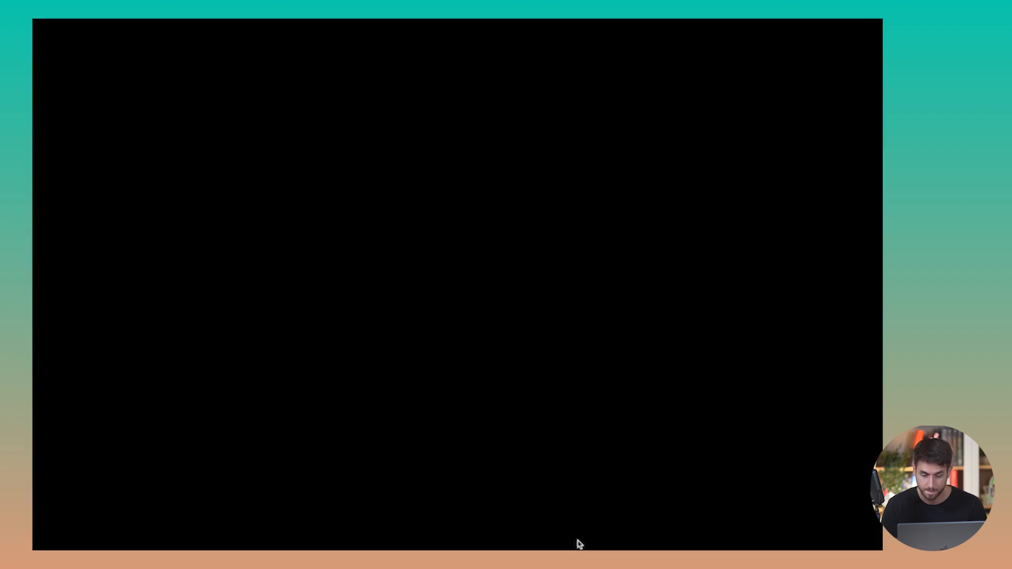
{"action": "scroll", "coordinate": [441, 415], "scroll_direction": "down", "scroll_amount": 15}
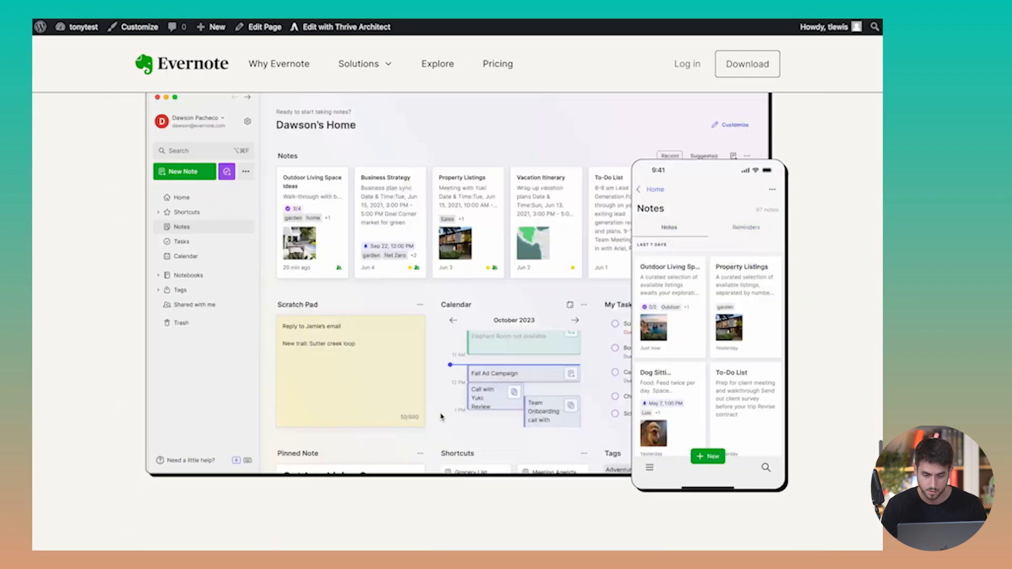
{"action": "scroll", "coordinate": [441, 416], "scroll_direction": "down", "scroll_amount": 5}
{"action": "scroll", "coordinate": [237, 248], "scroll_direction": "up", "scroll_amount": 1}
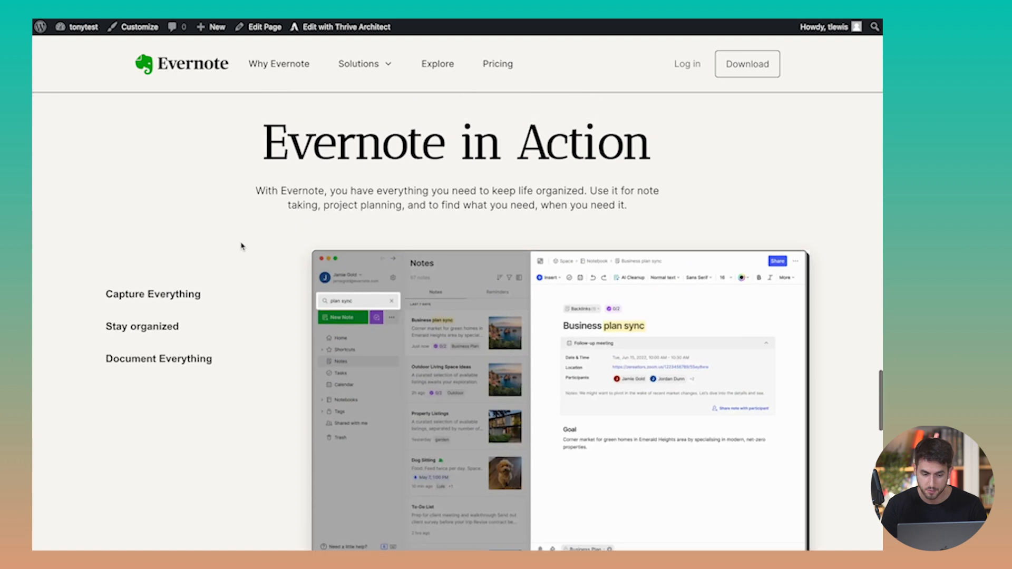
{"action": "left_click", "coordinate": [149, 334]}
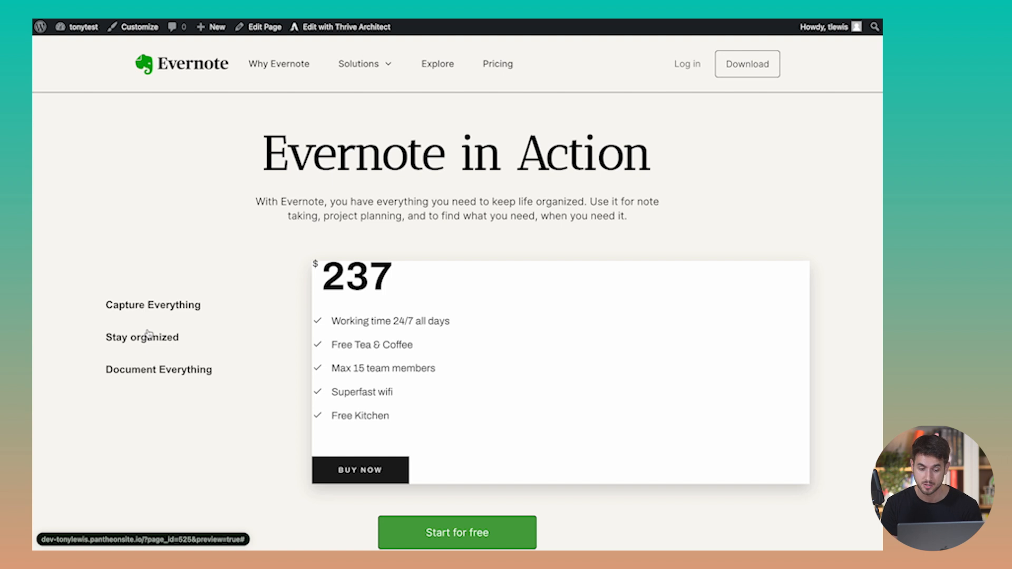
{"action": "scroll", "coordinate": [149, 334], "scroll_direction": "down", "scroll_amount": 2}
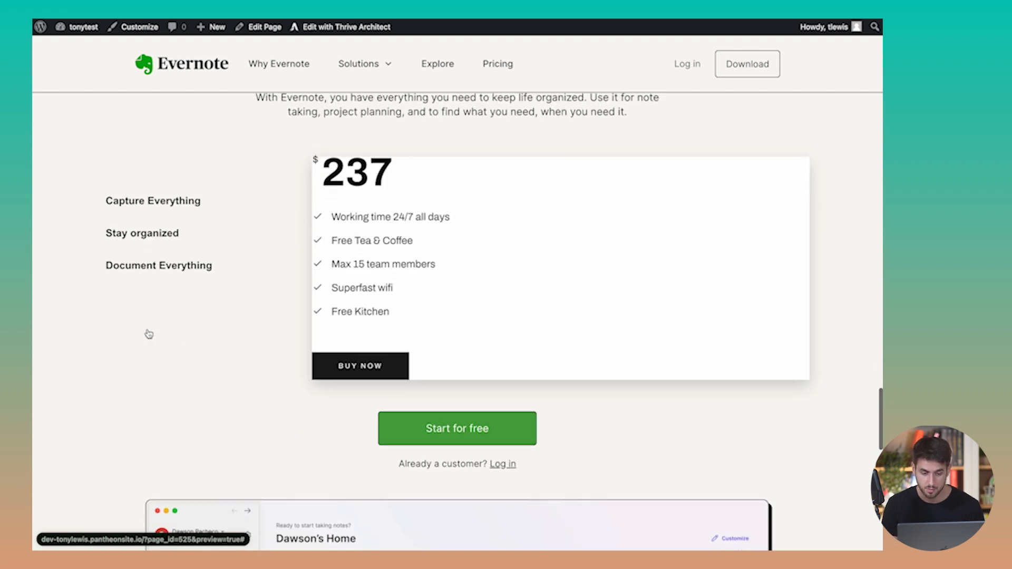
{"action": "left_click", "coordinate": [163, 201]}
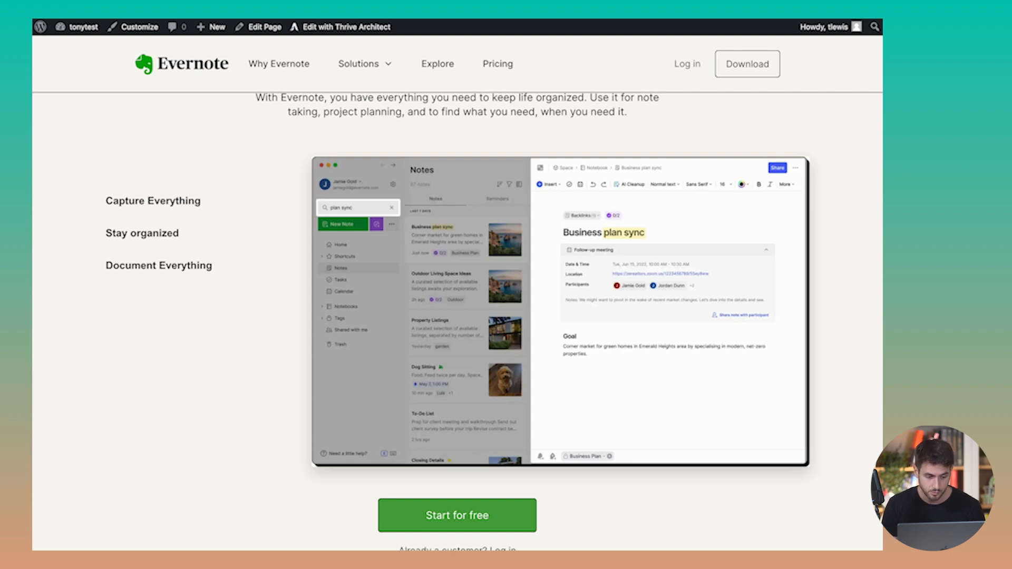
{"action": "key", "text": "ctrl+Tab"}
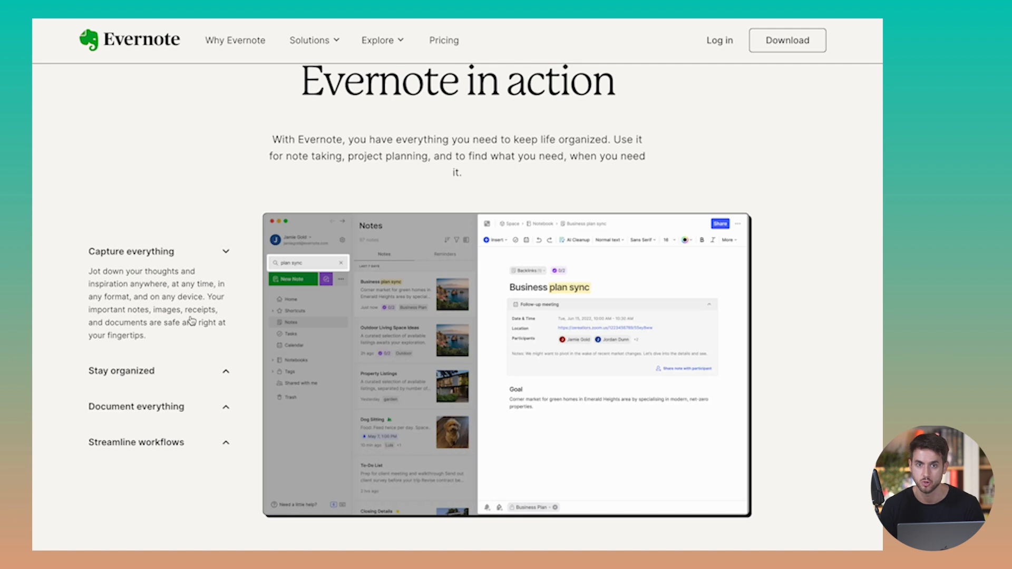
{"action": "scroll", "coordinate": [172, 292], "scroll_direction": "down", "scroll_amount": 6}
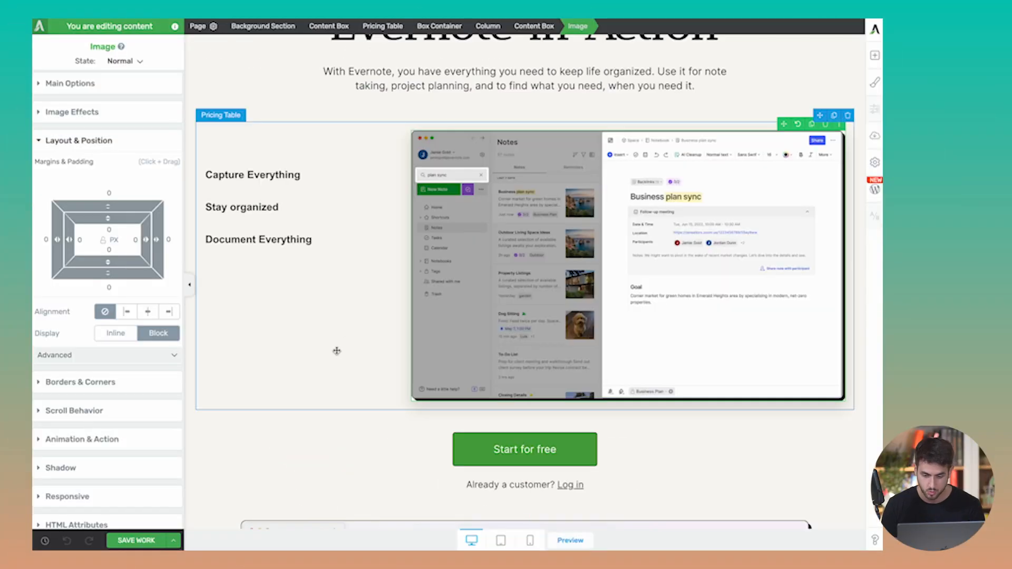
- Insert a background section between the app screenshot and the footer with the social icons
{"action": "scroll", "coordinate": [336, 350], "scroll_direction": "down", "scroll_amount": 5}
{"action": "scroll", "coordinate": [475, 264], "scroll_direction": "down", "scroll_amount": 5}
{"action": "scroll", "coordinate": [684, 87], "scroll_direction": "up", "scroll_amount": 4}
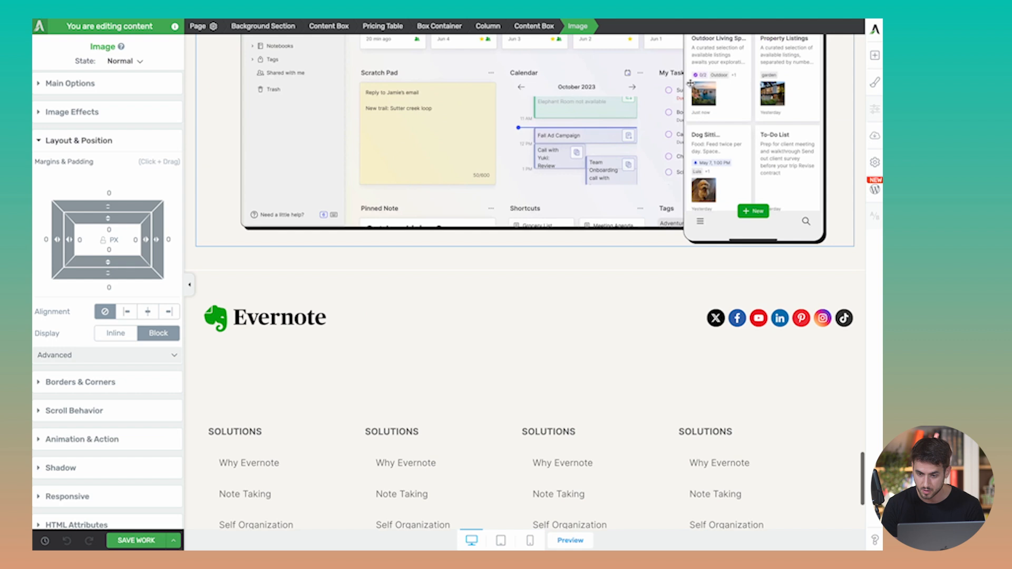
{"action": "left_click", "coordinate": [875, 55]}
{"action": "left_click_drag", "start_coordinate": [773, 233], "coordinate": [662, 323]}
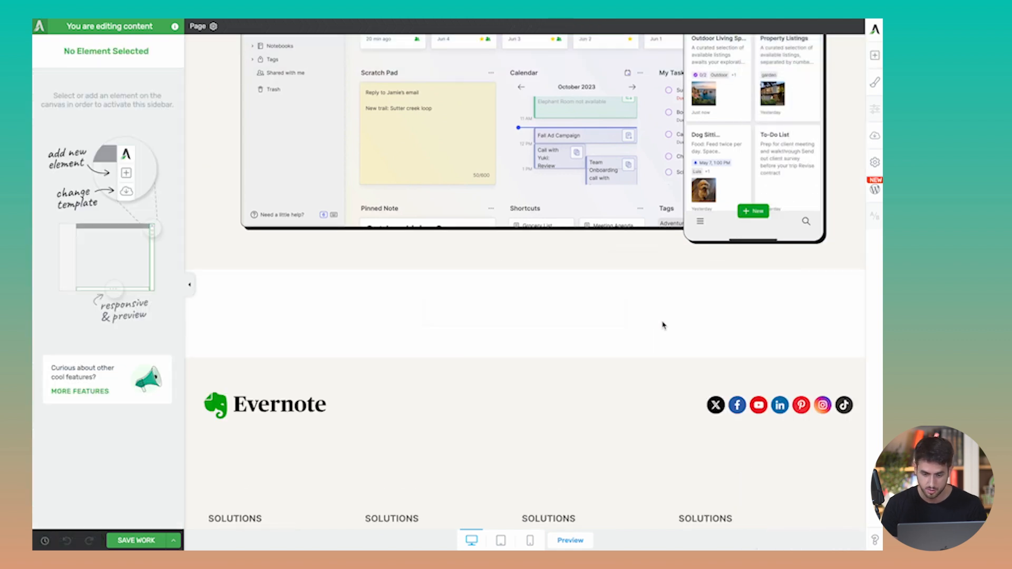
- Apply the green-dark-one image from the media library as the new section's background, with static type and Cover display
{"action": "left_click", "coordinate": [328, 319]}
{"action": "scroll", "coordinate": [75, 291], "scroll_direction": "down", "scroll_amount": 2}
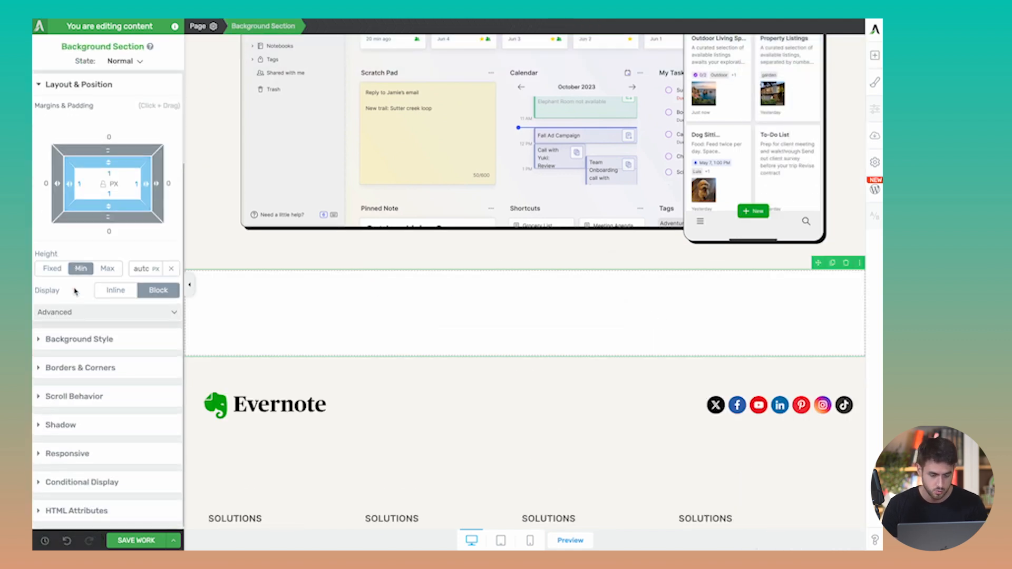
{"action": "scroll", "coordinate": [105, 237], "scroll_direction": "up", "scroll_amount": 3}
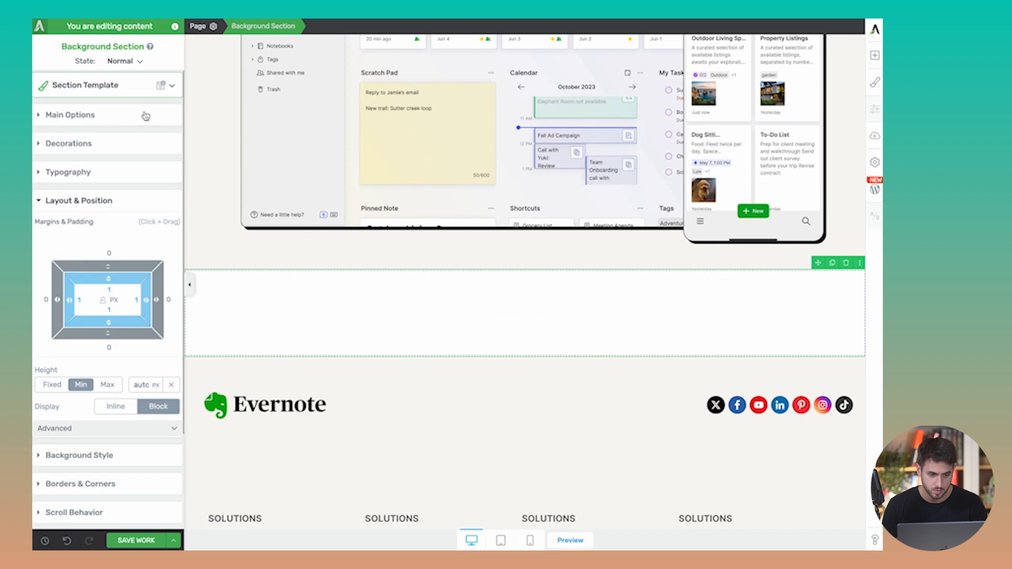
{"action": "left_click", "coordinate": [142, 114]}
{"action": "scroll", "coordinate": [119, 327], "scroll_direction": "down", "scroll_amount": 1}
{"action": "left_click", "coordinate": [106, 344]}
{"action": "left_click", "coordinate": [121, 253]}
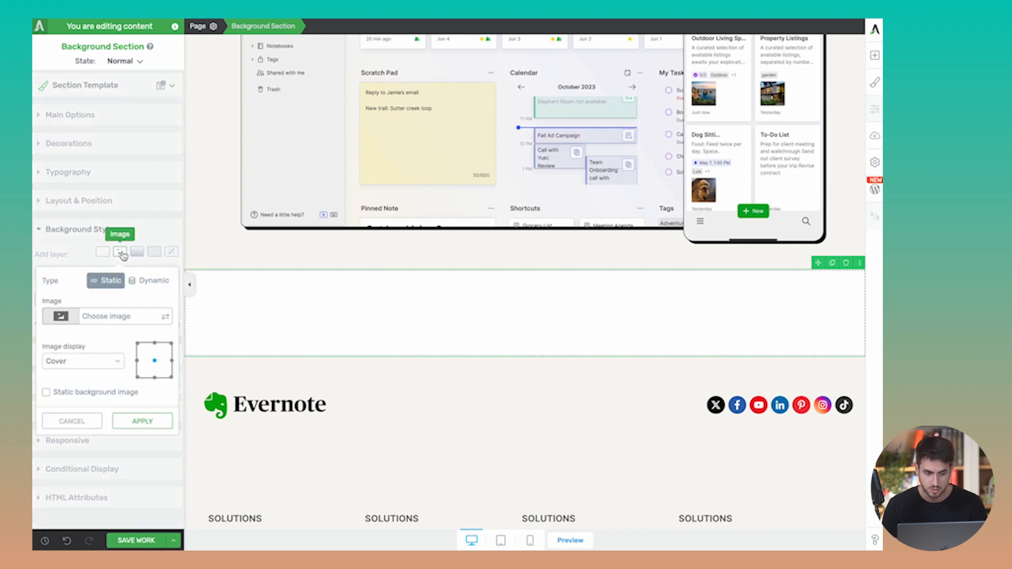
{"action": "left_click", "coordinate": [158, 322]}
{"action": "scroll", "coordinate": [416, 298], "scroll_direction": "up", "scroll_amount": 1}
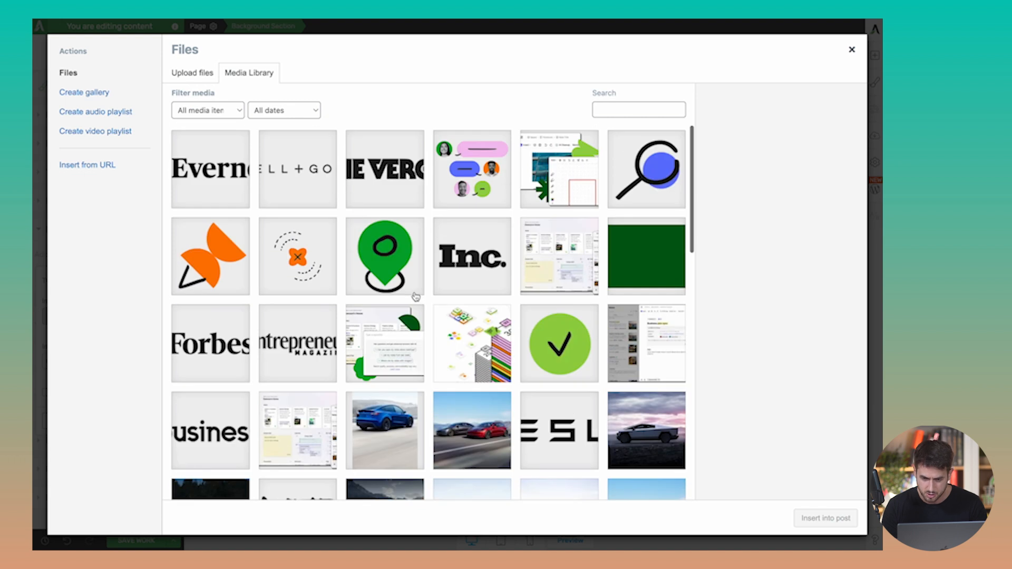
{"action": "left_click", "coordinate": [655, 251]}
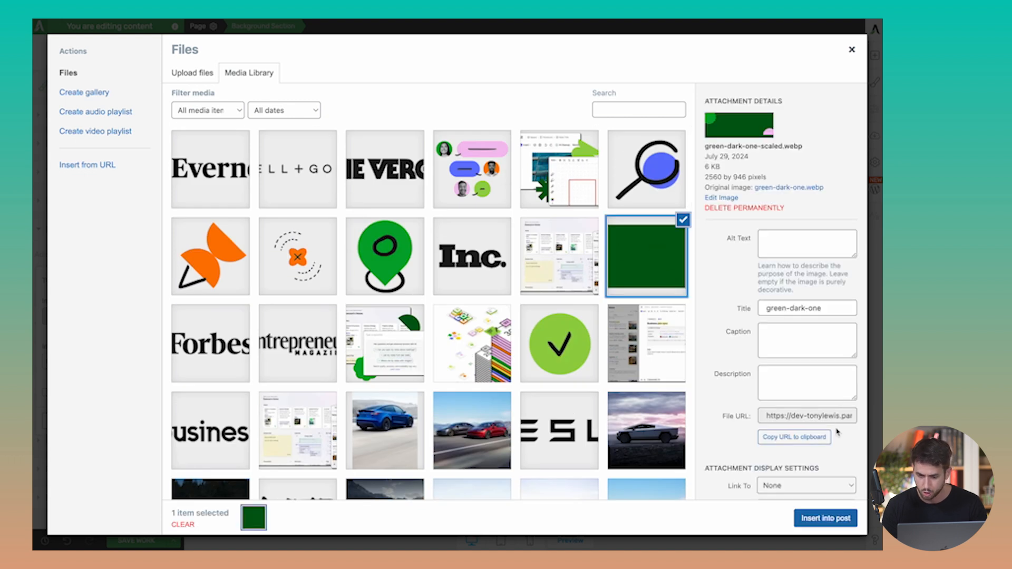
{"action": "left_click", "coordinate": [820, 511]}
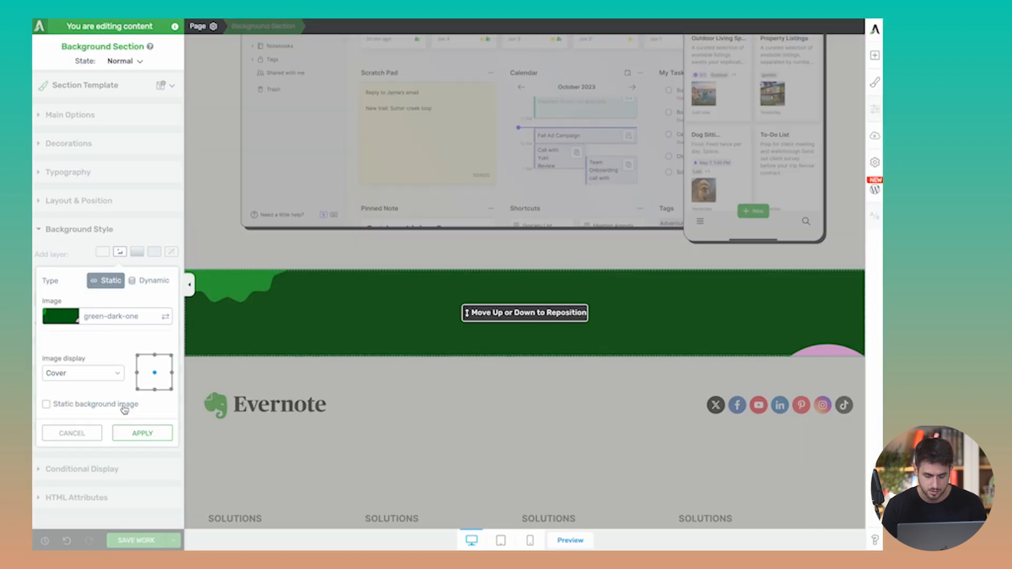
{"action": "left_click", "coordinate": [130, 433]}
- Set the green section's minimum height to 330 px and check the matching section on the original Evernote site
{"action": "left_click", "coordinate": [101, 116]}
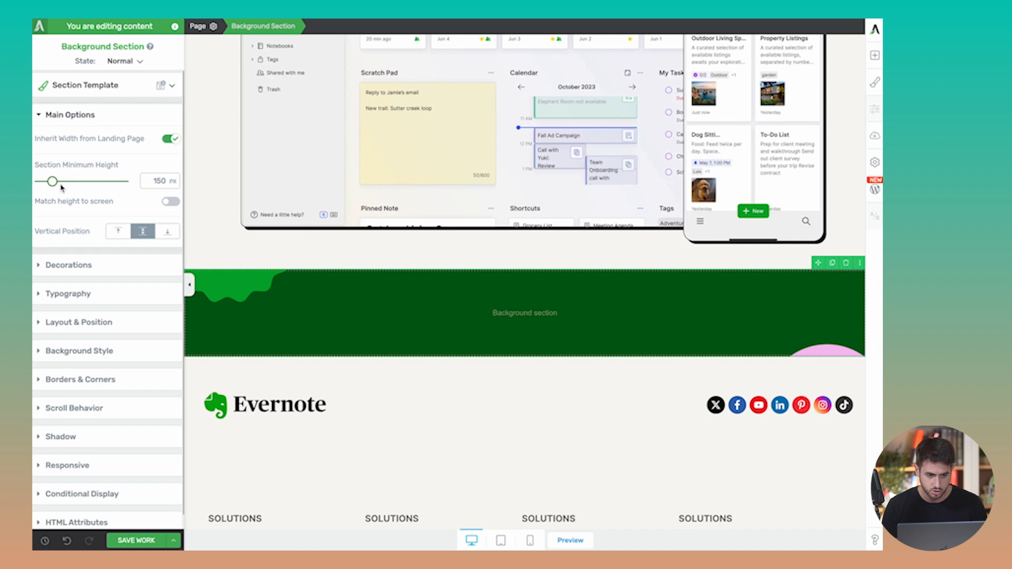
{"action": "left_click_drag", "start_coordinate": [52, 182], "coordinate": [68, 186]}
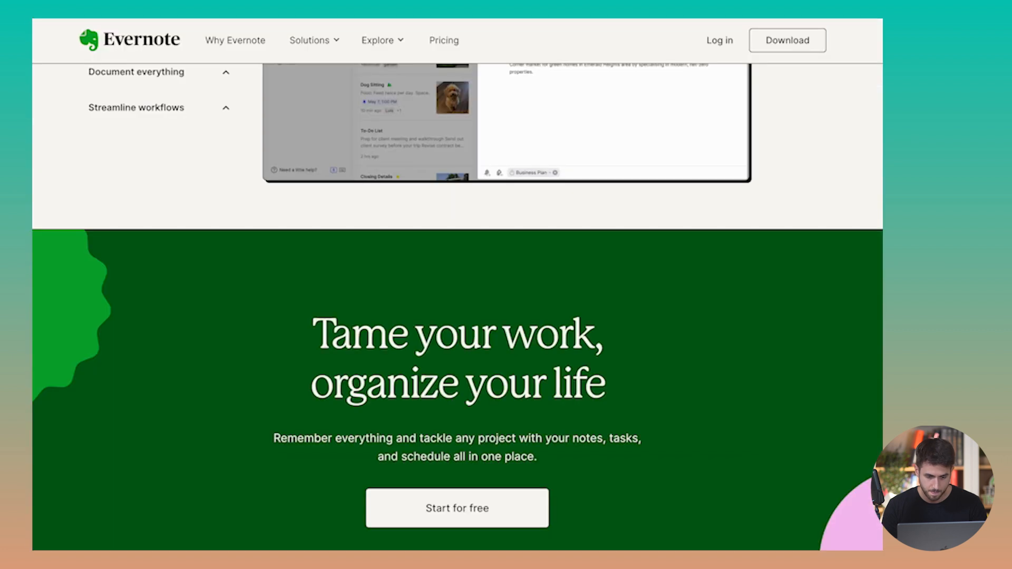
{"action": "scroll", "coordinate": [117, 402], "scroll_direction": "down", "scroll_amount": 3}
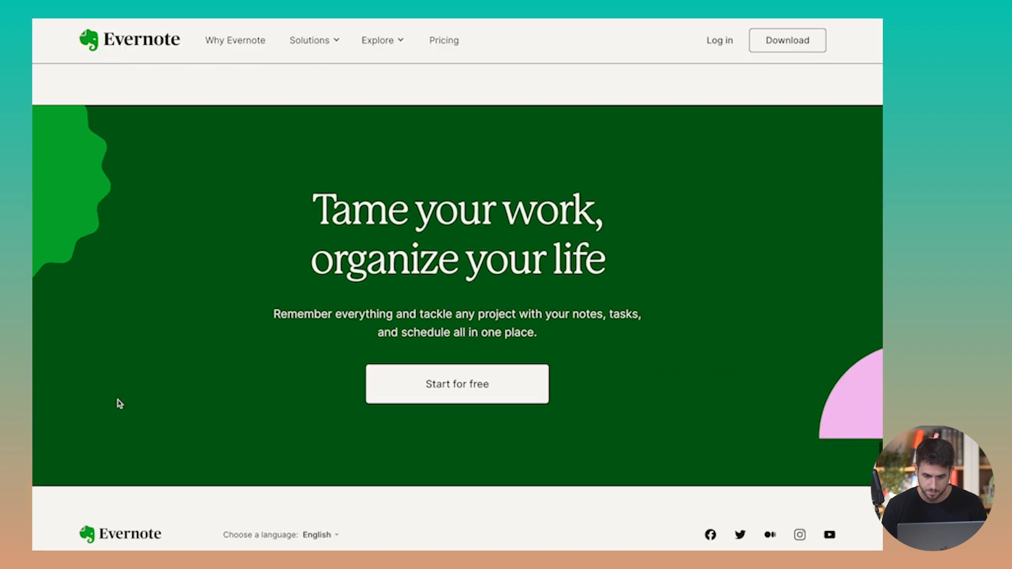
{"action": "left_click_drag", "start_coordinate": [628, 273], "coordinate": [316, 202]}
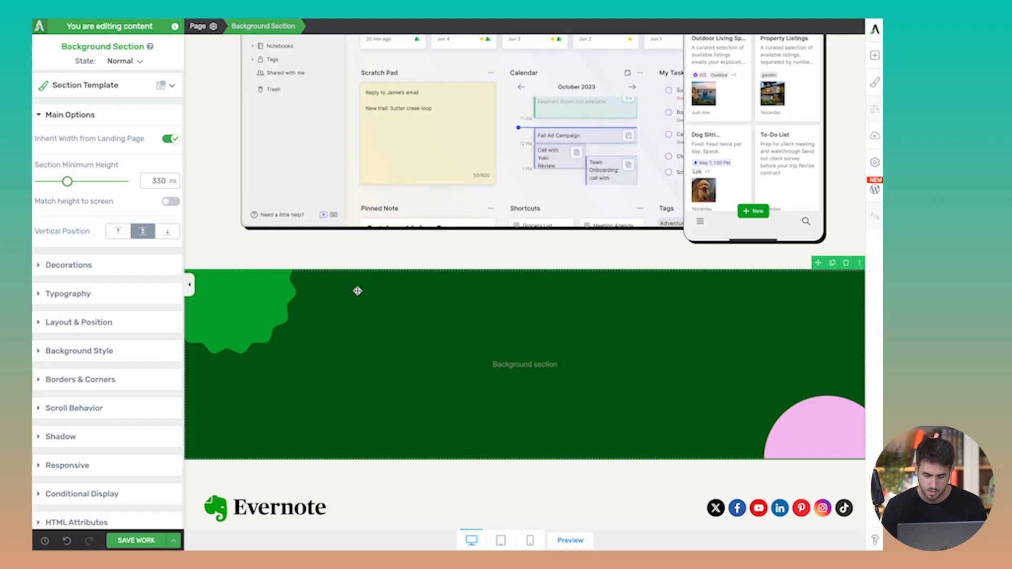
- Duplicate the "Tame your work, organize your life" hero heading and move the copy into the green section above the footer
{"action": "scroll", "coordinate": [357, 292], "scroll_direction": "up", "scroll_amount": 15}
{"action": "scroll", "coordinate": [358, 295], "scroll_direction": "up", "scroll_amount": 10}
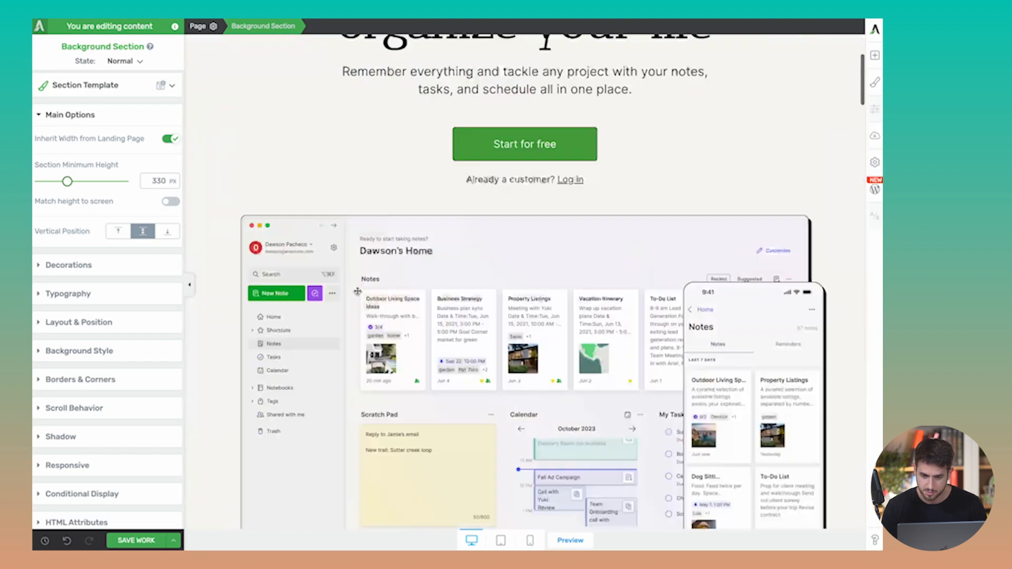
{"action": "left_click", "coordinate": [833, 100]}
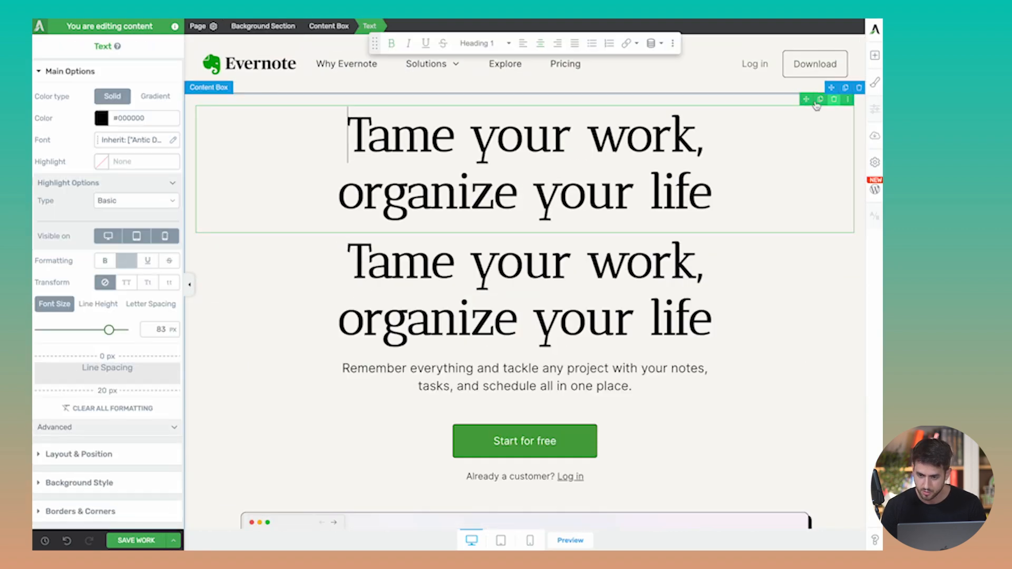
{"action": "left_click_drag", "start_coordinate": [802, 101], "coordinate": [576, 374]}
- Set the heading text in the green section to white (#ffffff) with a font size of 64 px
{"action": "left_click", "coordinate": [603, 385]}
{"action": "key", "text": "super+a"}
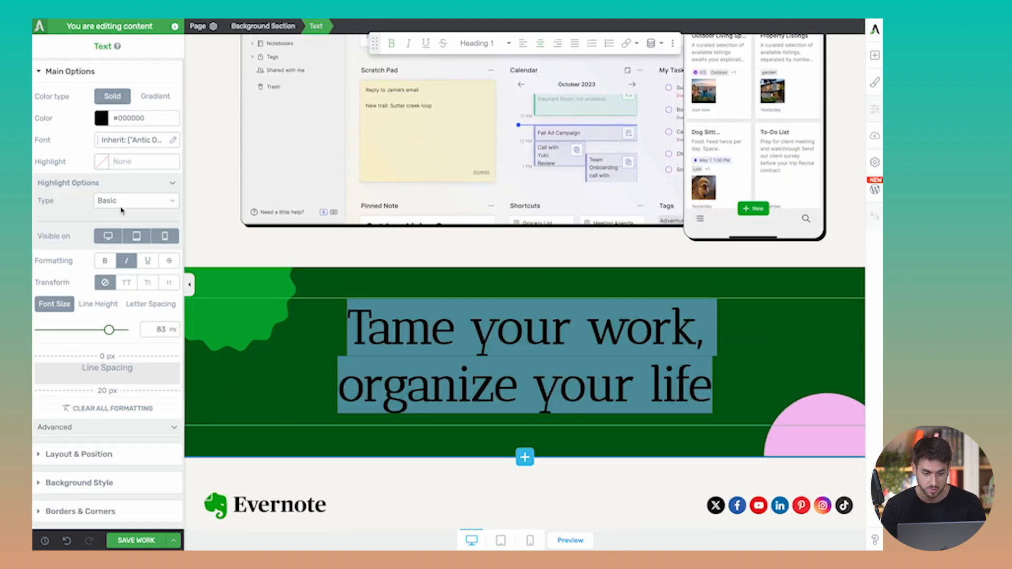
{"action": "left_click", "coordinate": [103, 119]}
{"action": "left_click", "coordinate": [106, 341]}
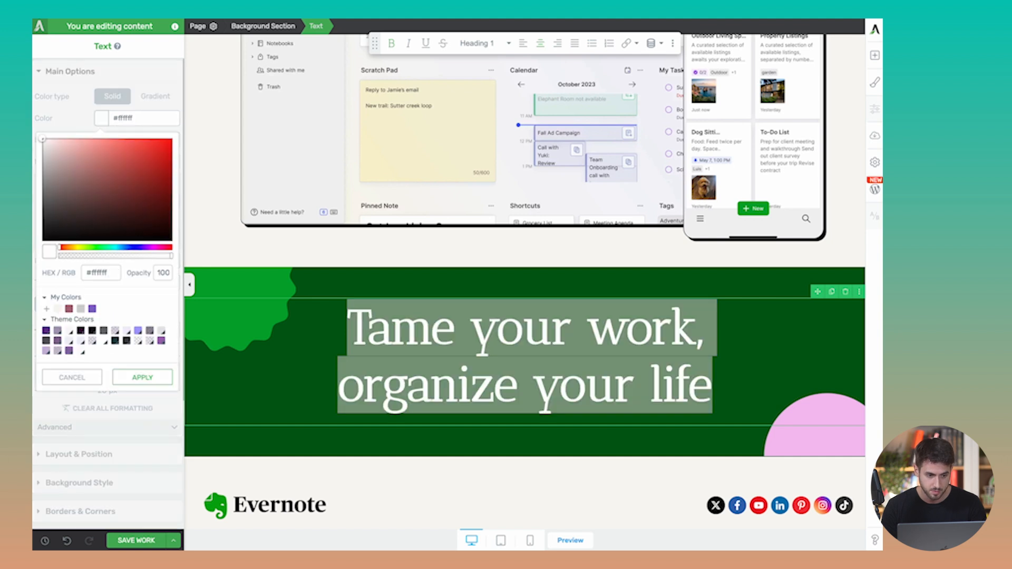
{"action": "left_click", "coordinate": [142, 378]}
{"action": "type", "text": "64"}
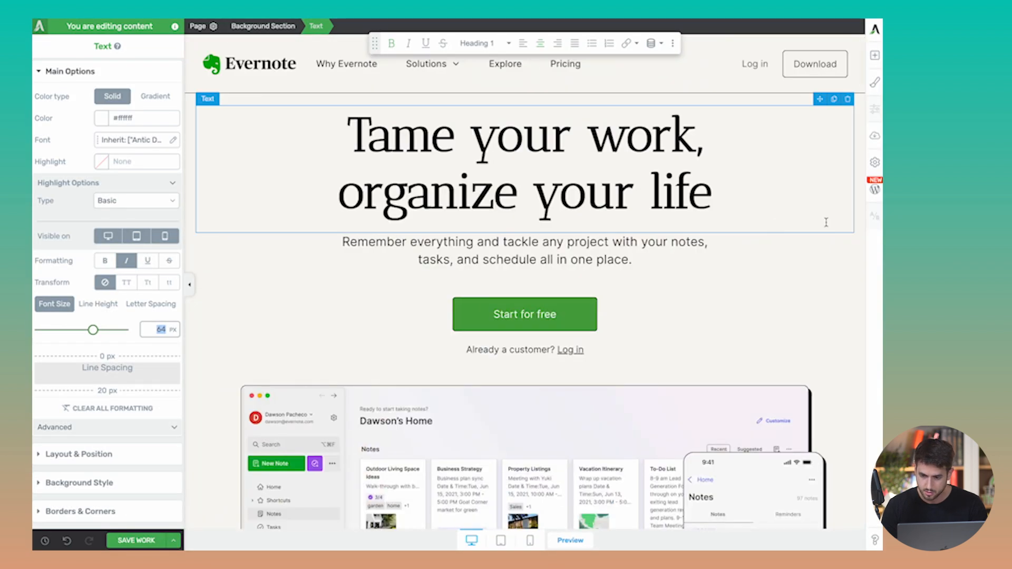
- Duplicate the hero's "Remember everything…" paragraph and move the copy below the heading in the green section above the footer
{"action": "left_click", "coordinate": [822, 227]}
{"action": "left_click_drag", "start_coordinate": [806, 226], "coordinate": [596, 391]}
{"action": "left_click", "coordinate": [533, 374]}
- Set the text color of the paragraph in the green section to white (#ffffff)
{"action": "triple_click", "coordinate": [534, 374]}
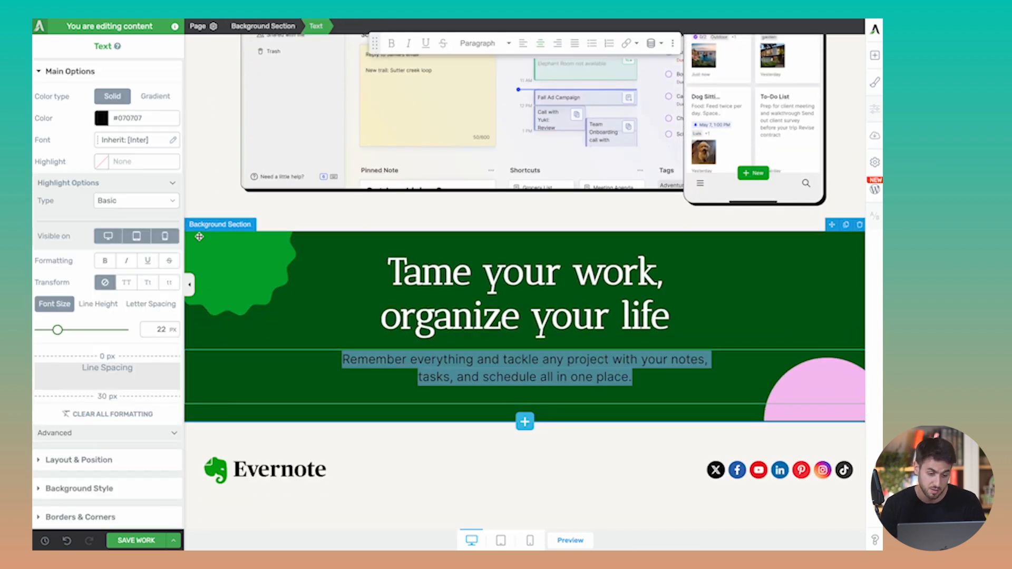
{"action": "left_click", "coordinate": [100, 119]}
{"action": "left_click", "coordinate": [69, 307]}
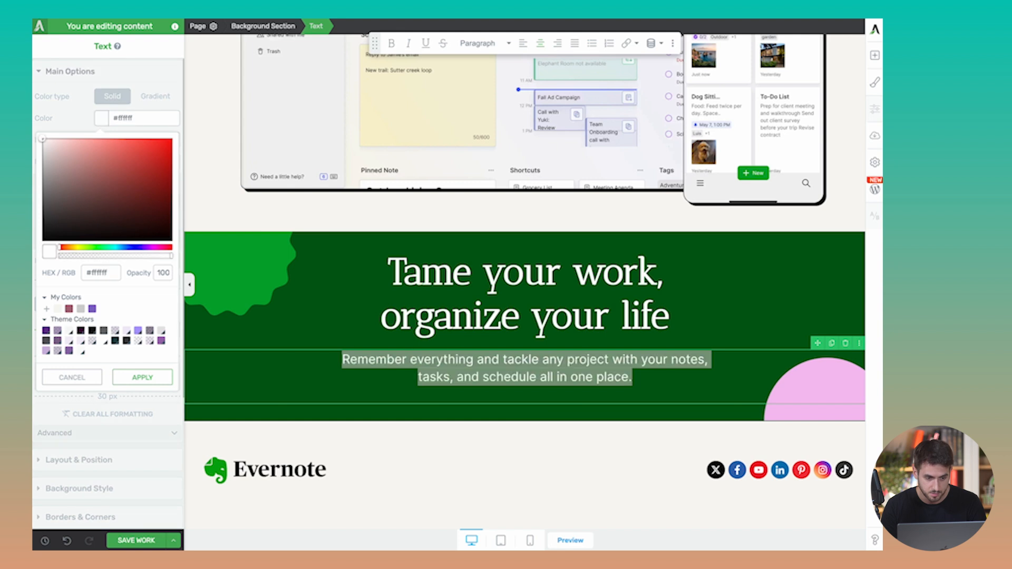
{"action": "left_click", "coordinate": [141, 380]}
- Duplicate the hero's "Start for free" button and move the copy below the paragraph in the green section
{"action": "scroll", "coordinate": [527, 263], "scroll_direction": "up", "scroll_amount": 20}
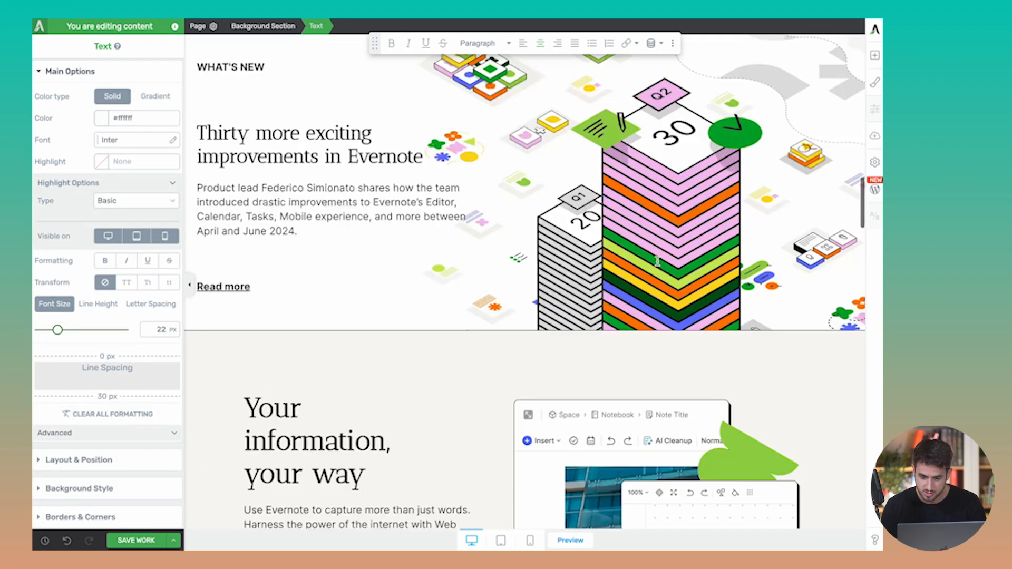
{"action": "left_click", "coordinate": [579, 293]}
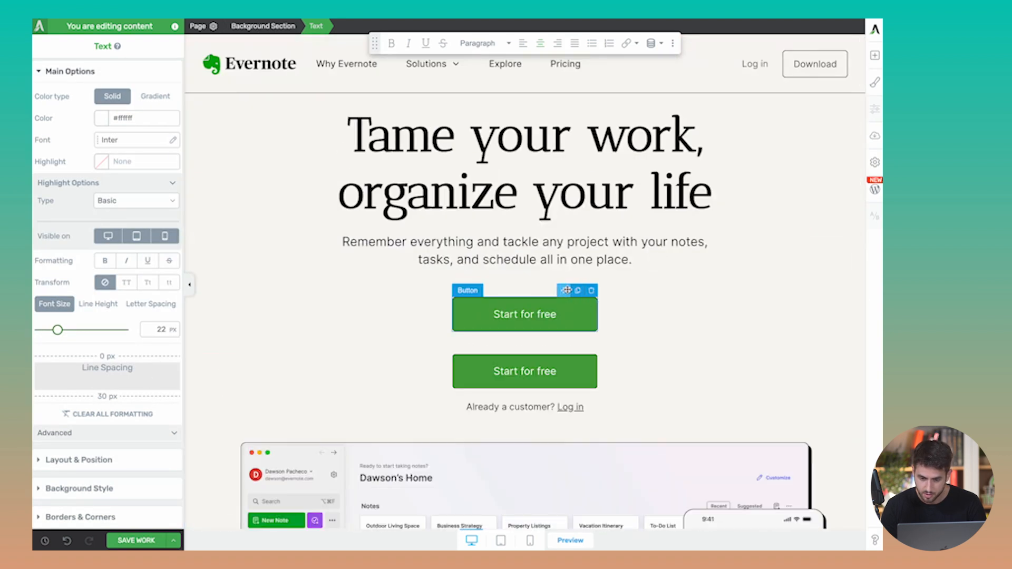
{"action": "scroll", "coordinate": [514, 525], "scroll_direction": "down", "scroll_amount": 15}
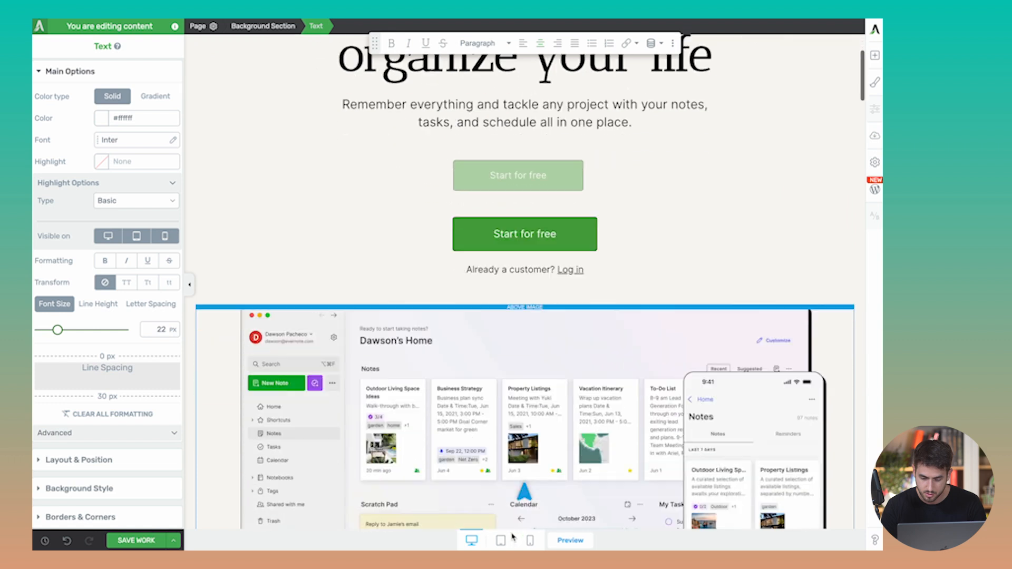
{"action": "scroll", "coordinate": [511, 536], "scroll_direction": "down", "scroll_amount": 15}
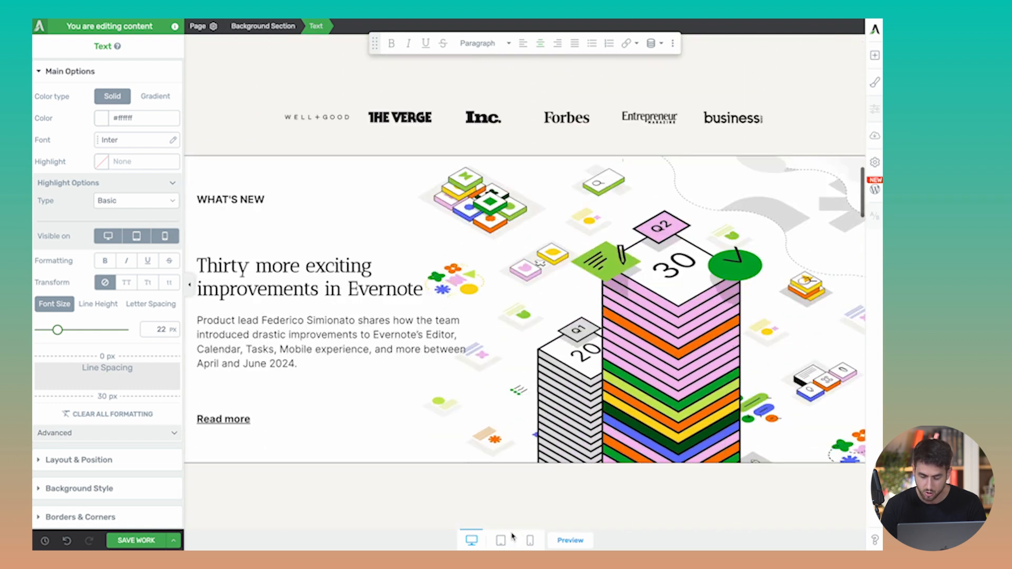
{"action": "scroll", "coordinate": [514, 538], "scroll_direction": "down", "scroll_amount": 15}
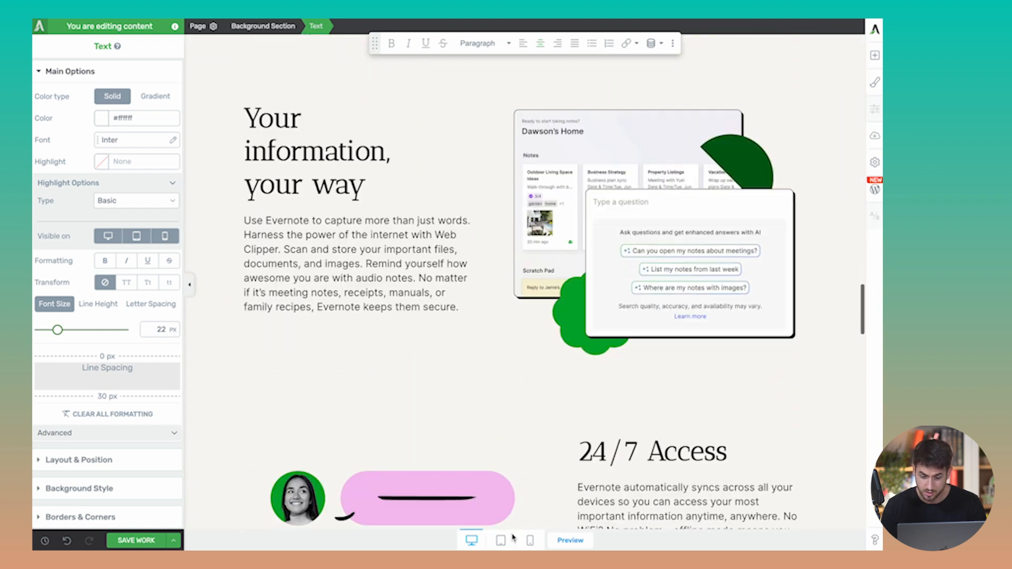
{"action": "scroll", "coordinate": [514, 535], "scroll_direction": "down", "scroll_amount": 10}
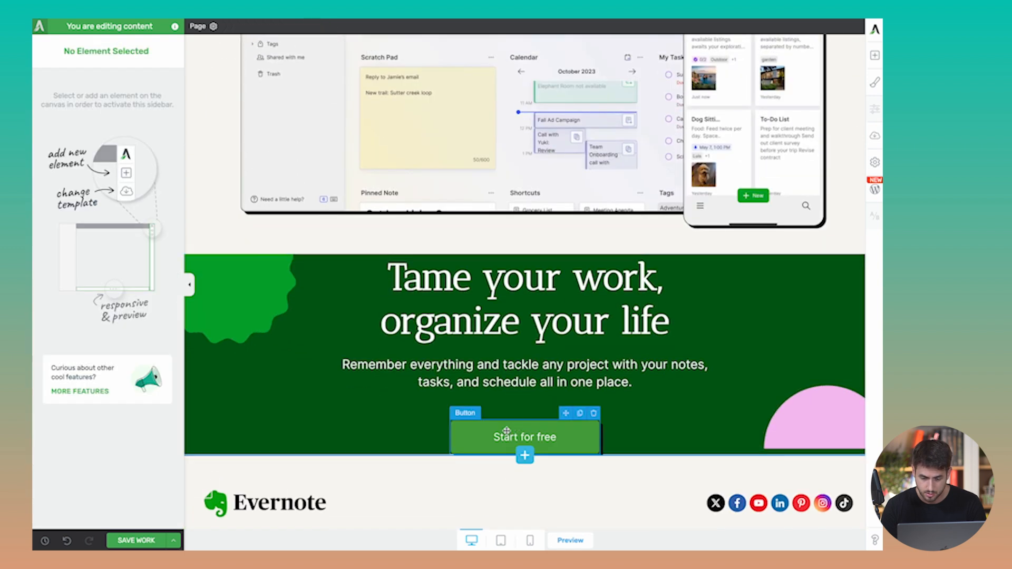
- Set the color of the "Start for free" button in the green section to white (#ffffff)
{"action": "left_click", "coordinate": [519, 436]}
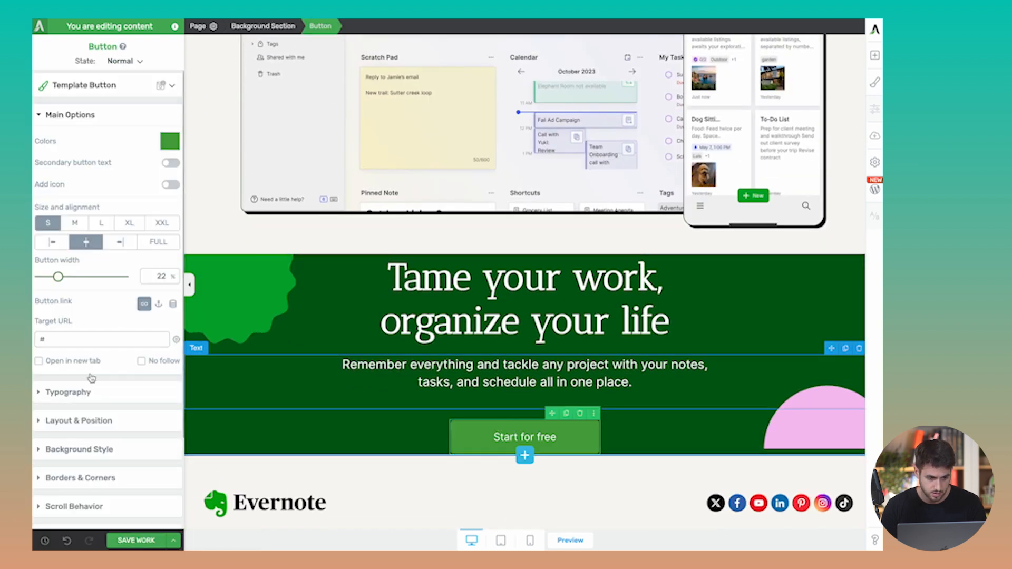
{"action": "left_click", "coordinate": [176, 148]}
{"action": "left_click_drag", "start_coordinate": [124, 198], "coordinate": [43, 159]}
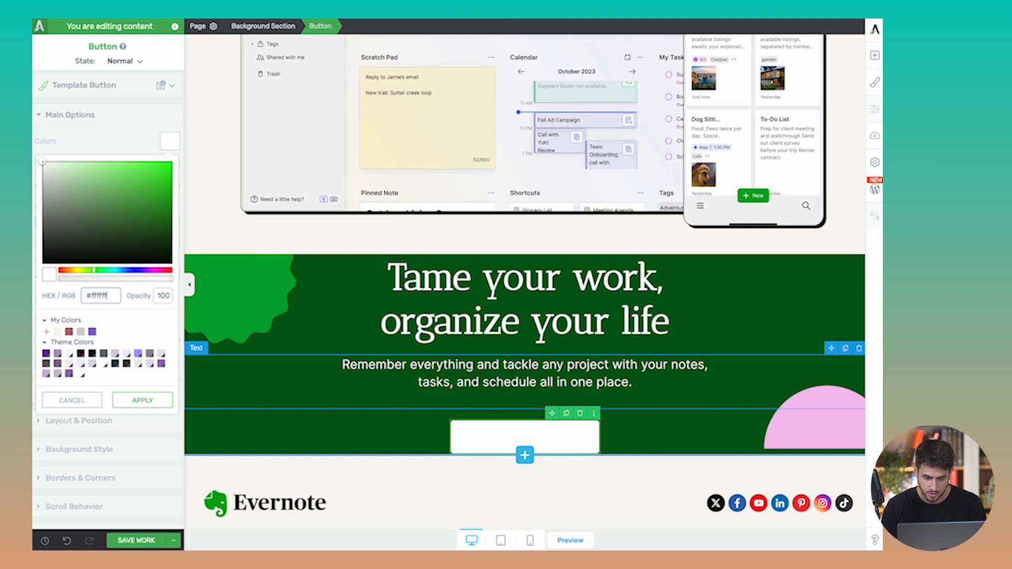
{"action": "left_click", "coordinate": [140, 399]}
- Set the text color of the green section's "Start for free" button to black (#000000)
{"action": "left_click", "coordinate": [122, 394]}
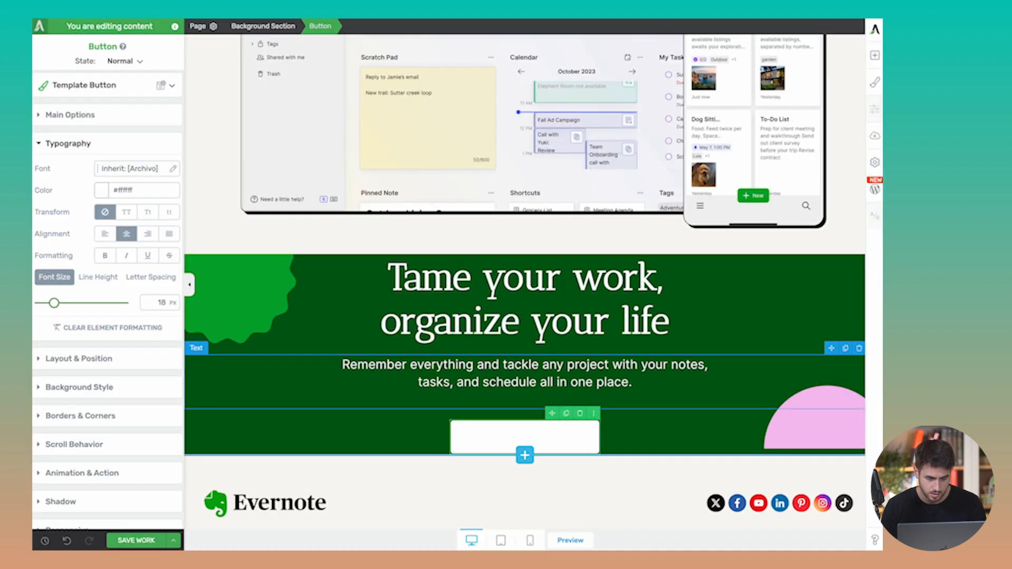
{"action": "left_click", "coordinate": [101, 190]}
{"action": "left_click", "coordinate": [44, 315]}
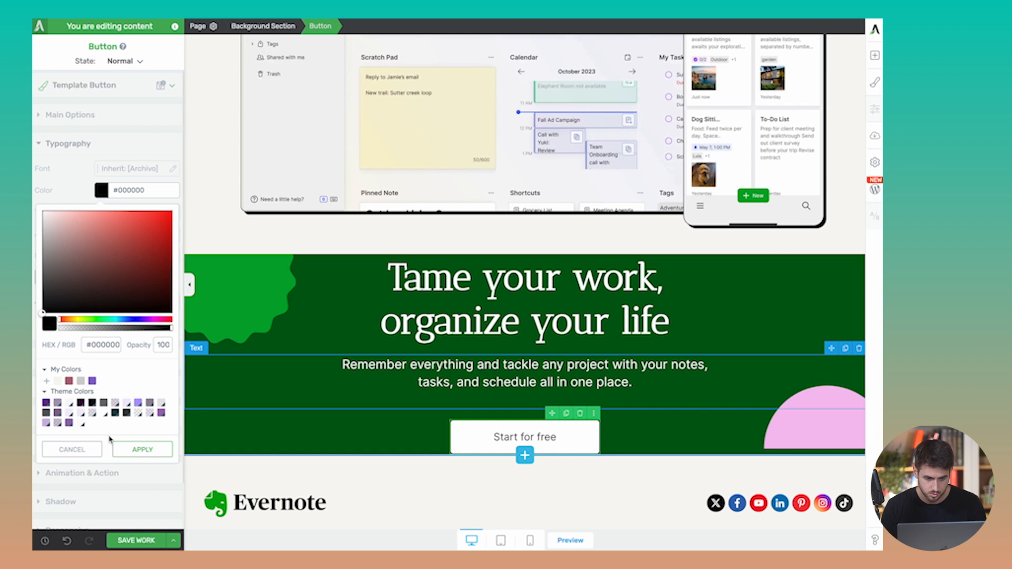
{"action": "left_click", "coordinate": [138, 451]}
- Set the green background section's top and bottom padding to 60 px each
{"action": "left_click", "coordinate": [245, 435]}
{"action": "scroll", "coordinate": [244, 436], "scroll_direction": "down", "scroll_amount": 2}
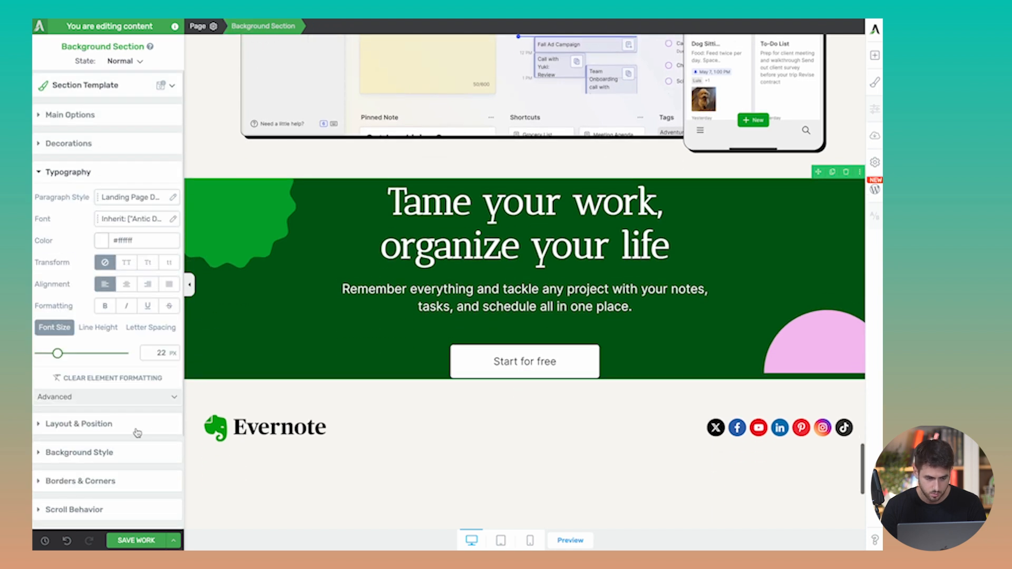
{"action": "left_click", "coordinate": [115, 431]}
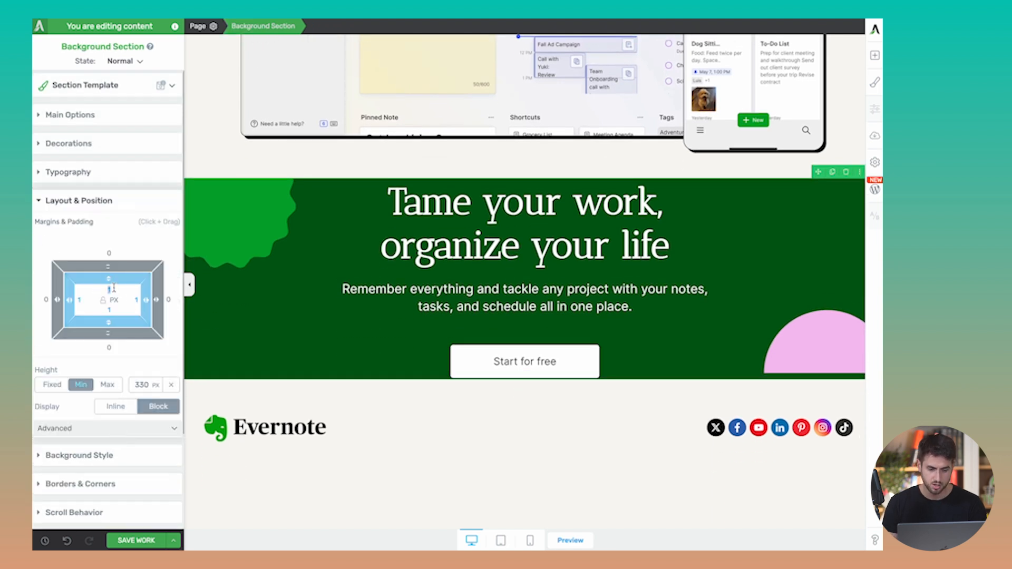
{"action": "type", "text": "32"}
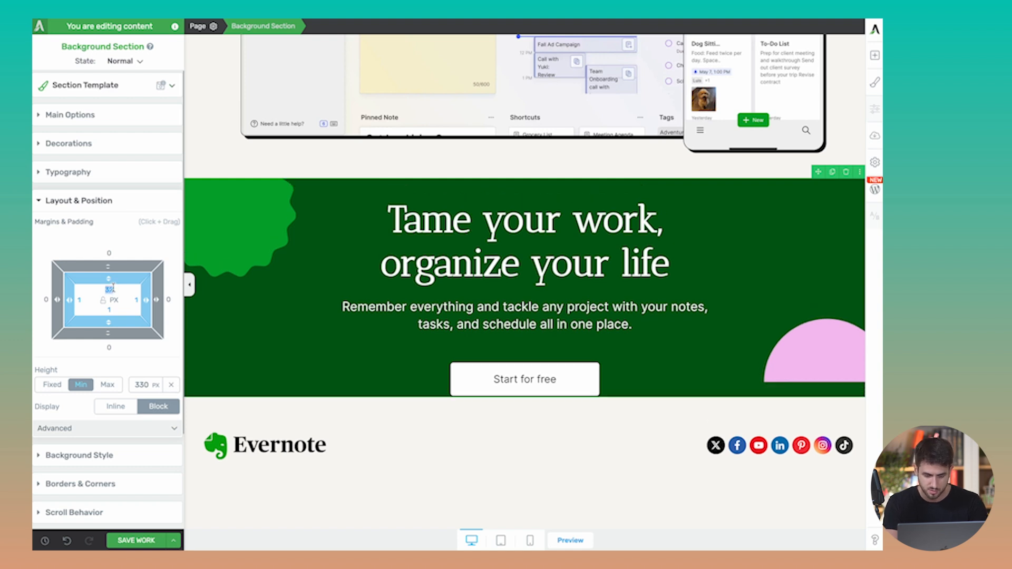
{"action": "type", "text": "60"}
{"action": "key", "text": "Tab"}
{"action": "type", "text": "60"}
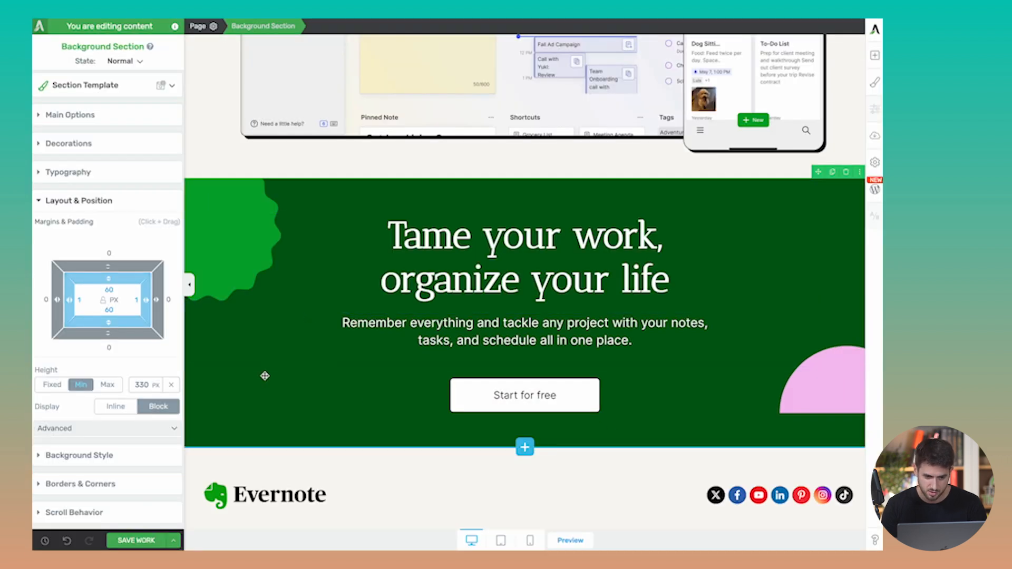
- Increase the green section's minimum height to 417 px and save the page
{"action": "left_click", "coordinate": [105, 113]}
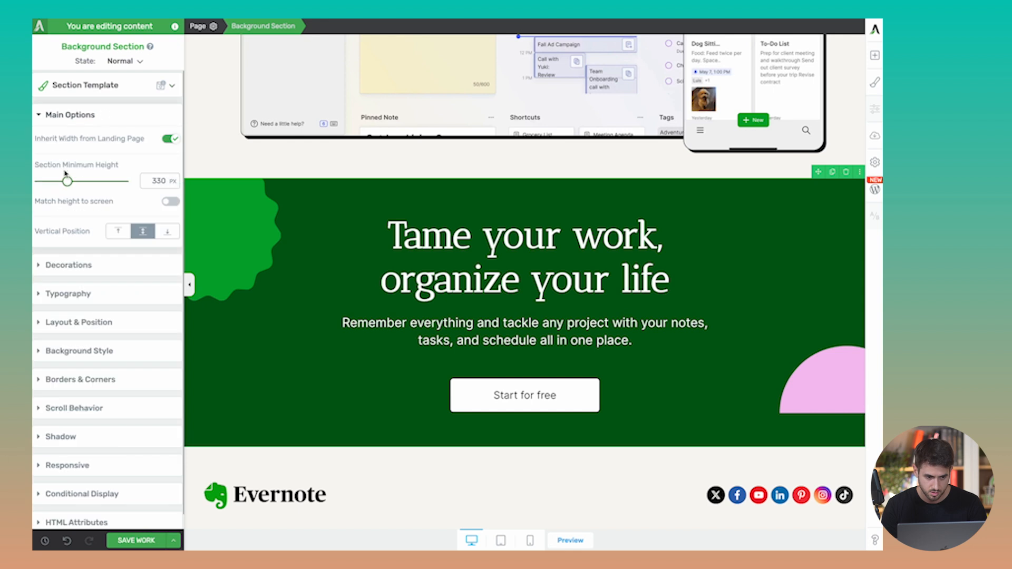
{"action": "left_click_drag", "start_coordinate": [68, 183], "coordinate": [75, 182]}
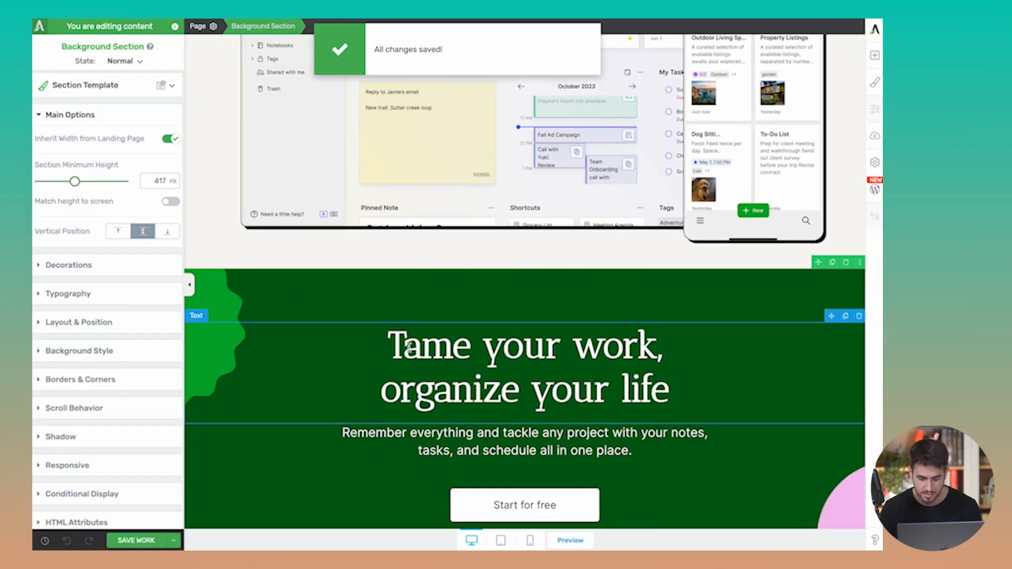
{"action": "scroll", "coordinate": [587, 360], "scroll_direction": "down", "scroll_amount": 8}
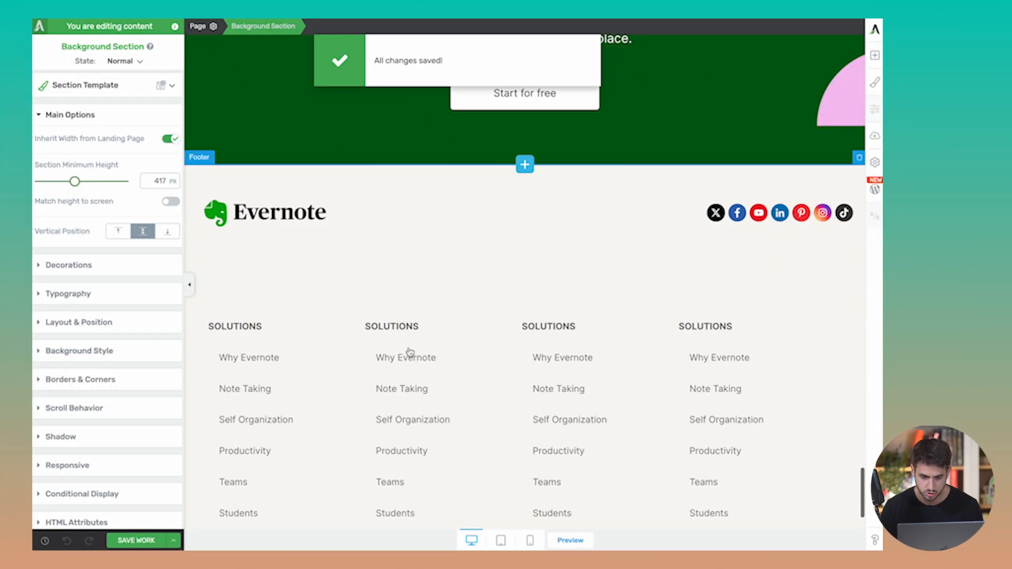
{"action": "scroll", "coordinate": [587, 360], "scroll_direction": "up", "scroll_amount": 10}
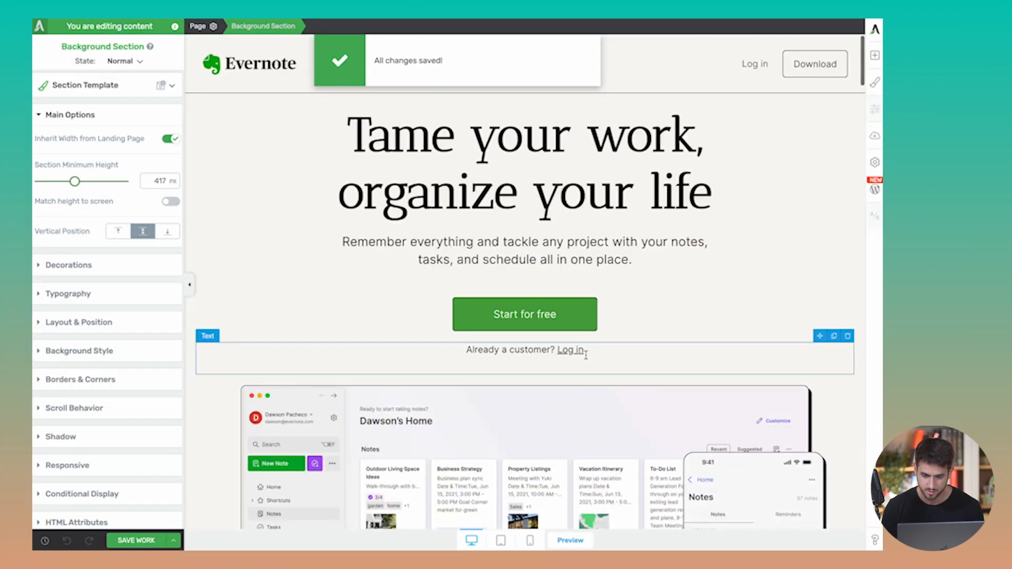
- Preview the page and examine the hero, the Work Anywhere columns, and the Forbes quote with its press logos
{"action": "left_click", "coordinate": [570, 540]}
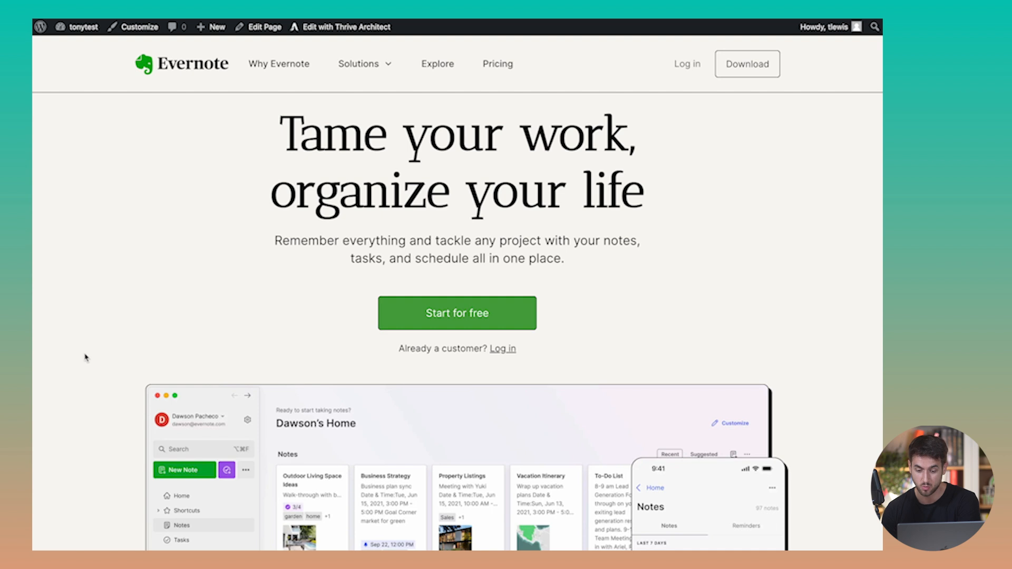
{"action": "scroll", "coordinate": [86, 358], "scroll_direction": "down", "scroll_amount": 1}
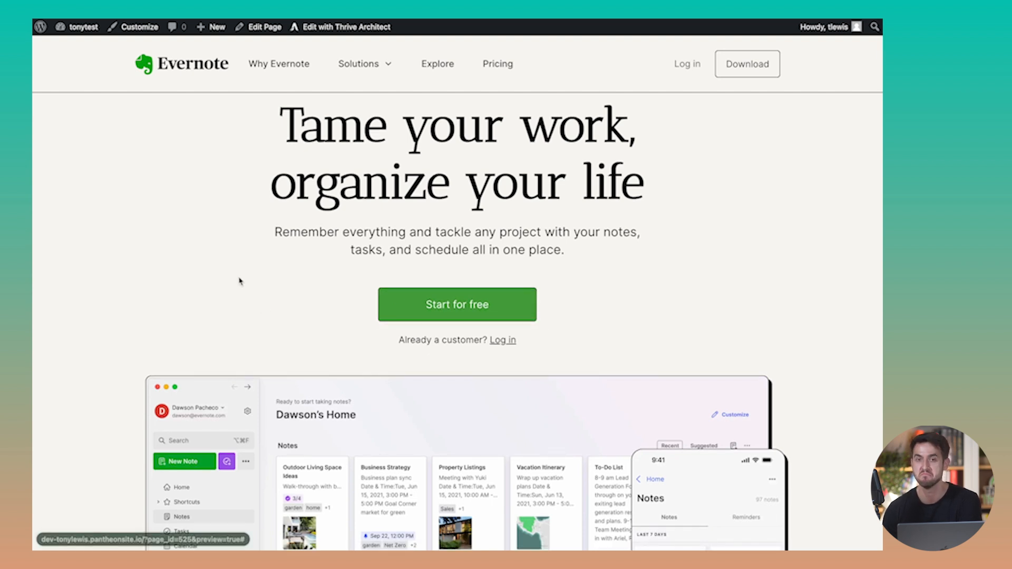
{"action": "scroll", "coordinate": [239, 281], "scroll_direction": "down", "scroll_amount": 1}
{"action": "scroll", "coordinate": [239, 281], "scroll_direction": "down", "scroll_amount": 10}
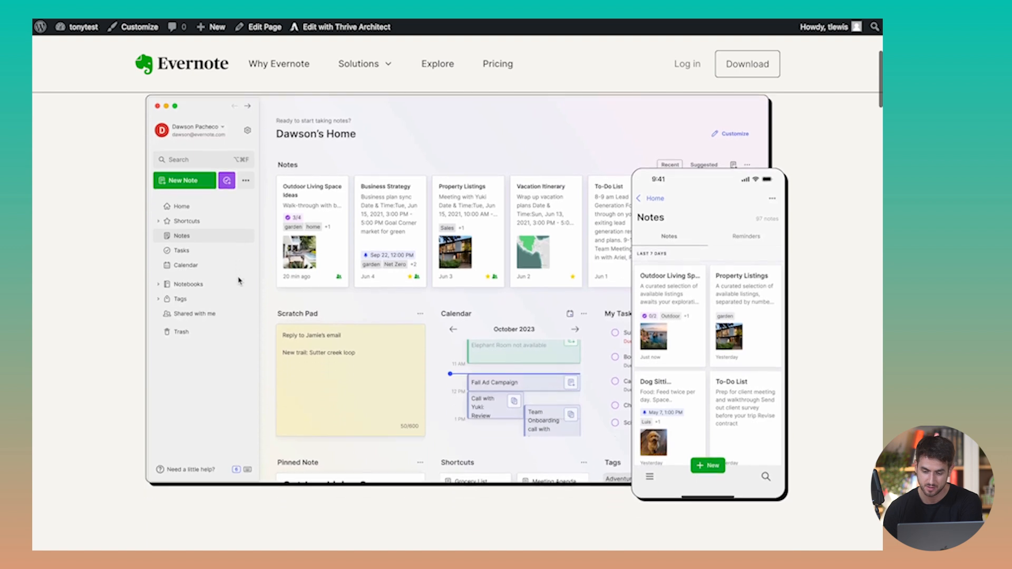
{"action": "scroll", "coordinate": [239, 281], "scroll_direction": "down", "scroll_amount": 5}
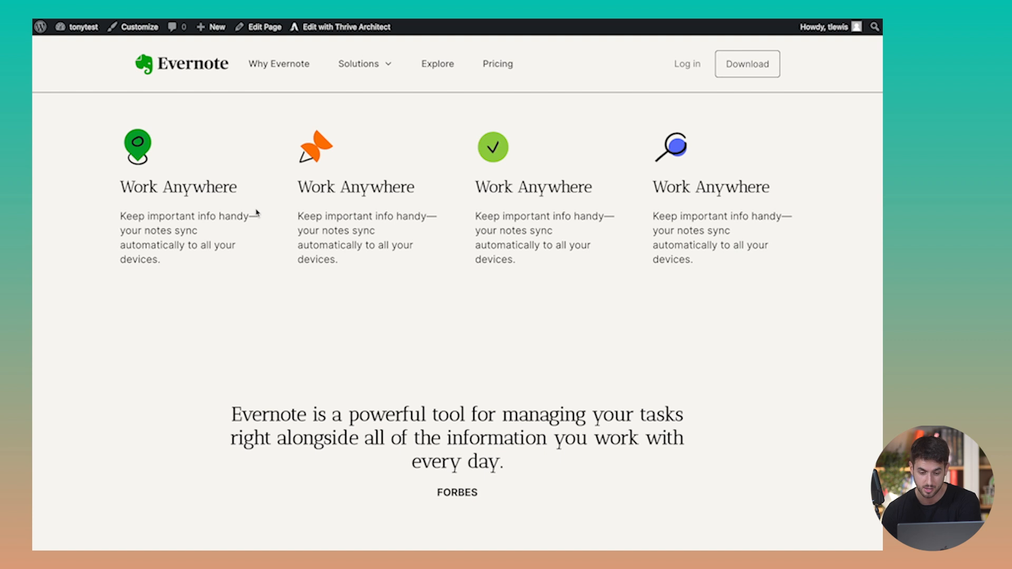
{"action": "scroll", "coordinate": [171, 324], "scroll_direction": "down", "scroll_amount": 1}
{"action": "scroll", "coordinate": [172, 325], "scroll_direction": "down", "scroll_amount": 4}
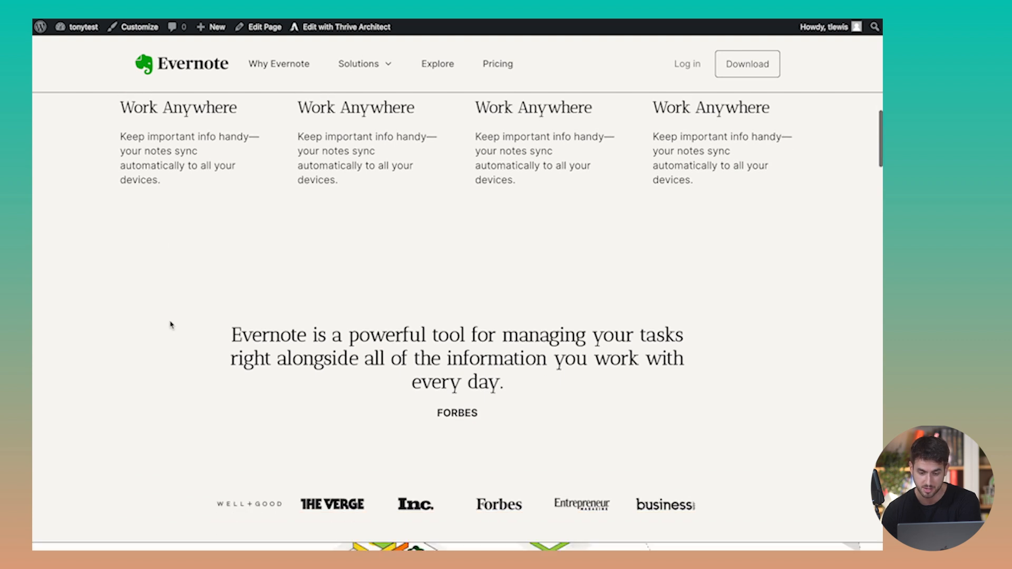
{"action": "scroll", "coordinate": [171, 325], "scroll_direction": "down", "scroll_amount": 2}
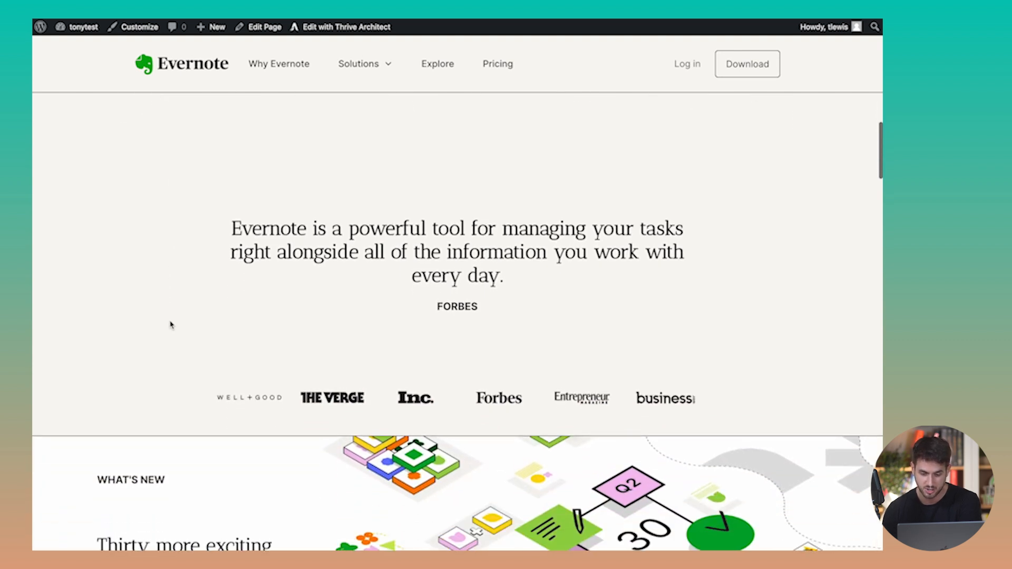
{"action": "scroll", "coordinate": [171, 325], "scroll_direction": "up", "scroll_amount": 2}
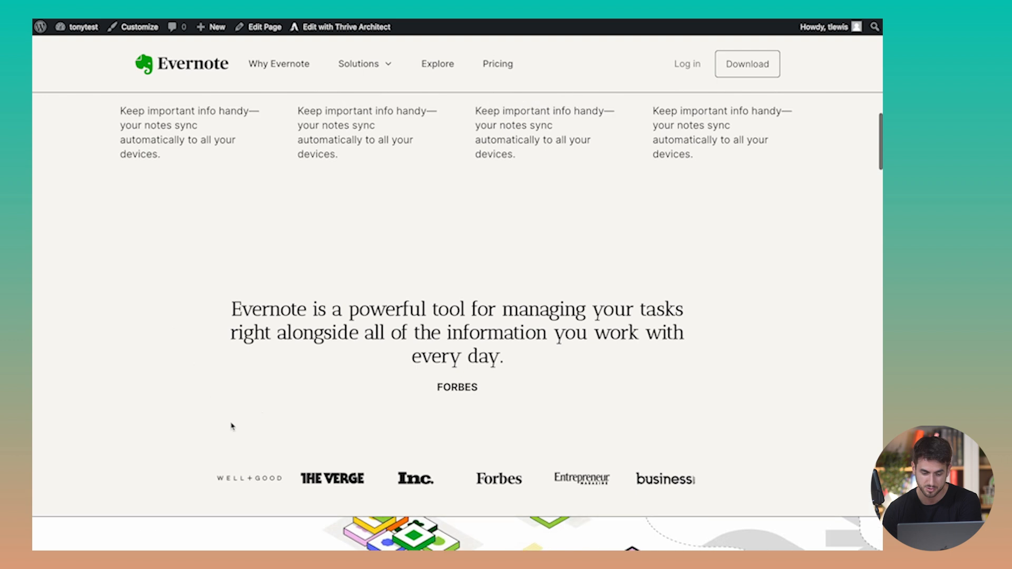
{"action": "scroll", "coordinate": [212, 436], "scroll_direction": "down", "scroll_amount": 2}
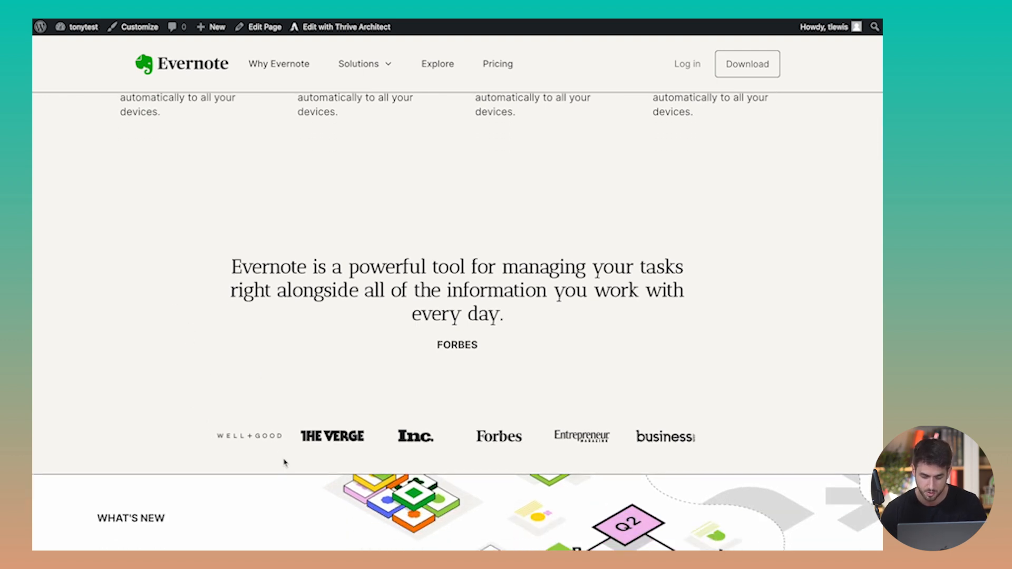
- Examine the previewed What's New, "Your information, your way", 24/7 Access and Evernote in Action sections
{"action": "scroll", "coordinate": [96, 418], "scroll_direction": "down", "scroll_amount": 6}
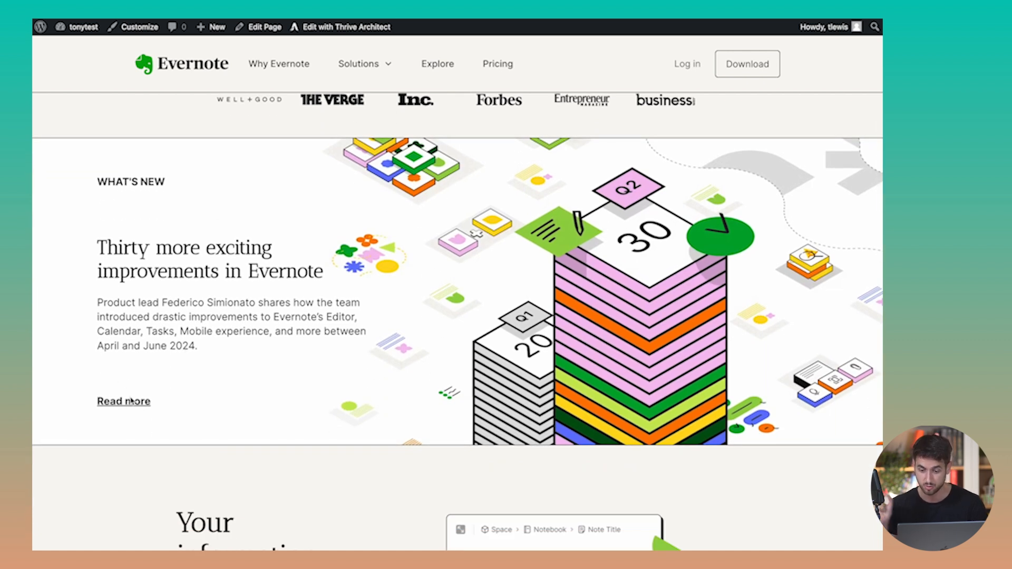
{"action": "scroll", "coordinate": [131, 401], "scroll_direction": "down", "scroll_amount": 10}
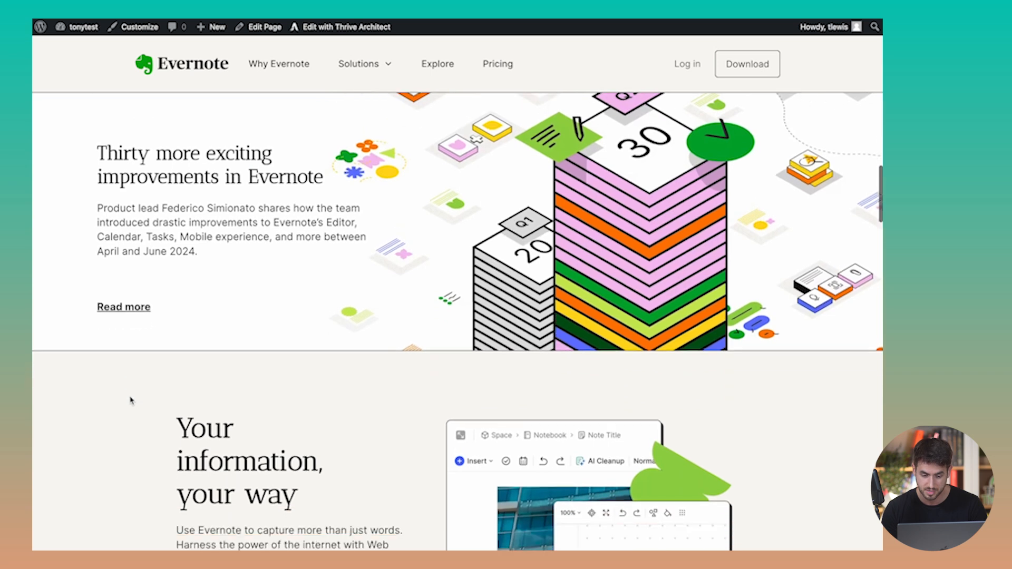
{"action": "scroll", "coordinate": [130, 400], "scroll_direction": "up", "scroll_amount": 2}
{"action": "scroll", "coordinate": [130, 400], "scroll_direction": "down", "scroll_amount": 9}
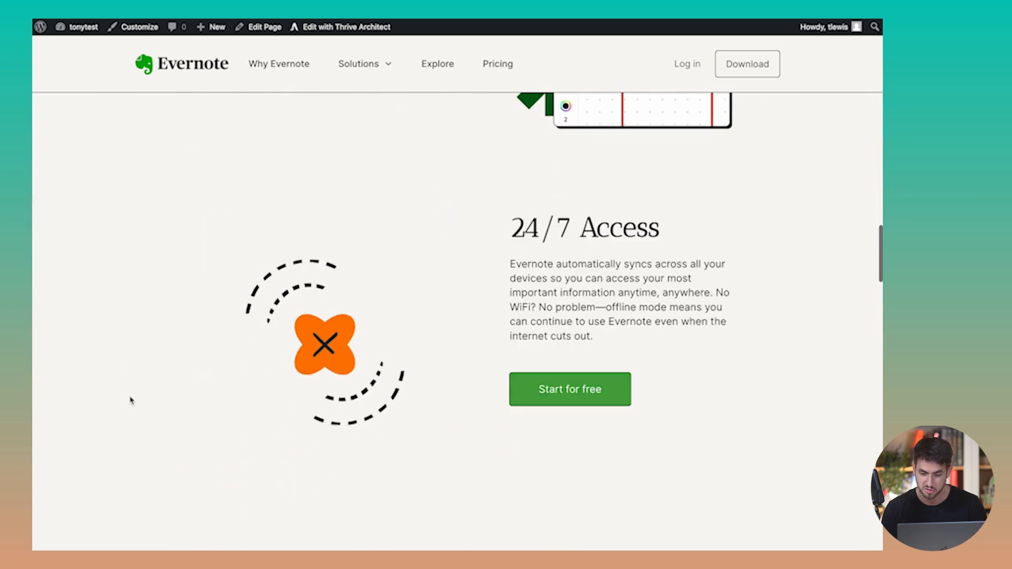
{"action": "scroll", "coordinate": [131, 400], "scroll_direction": "down", "scroll_amount": 8}
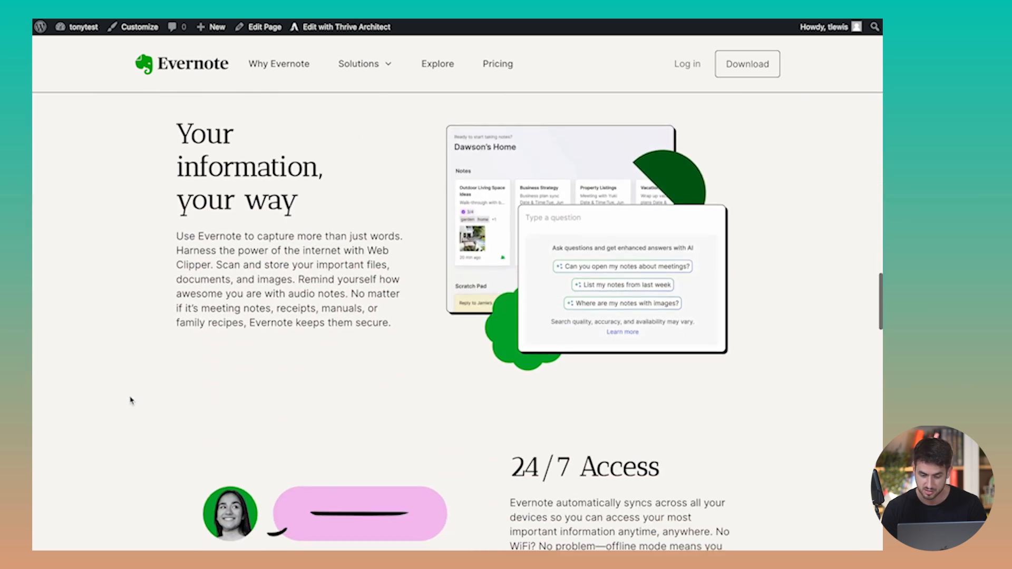
{"action": "scroll", "coordinate": [131, 401], "scroll_direction": "down", "scroll_amount": 5}
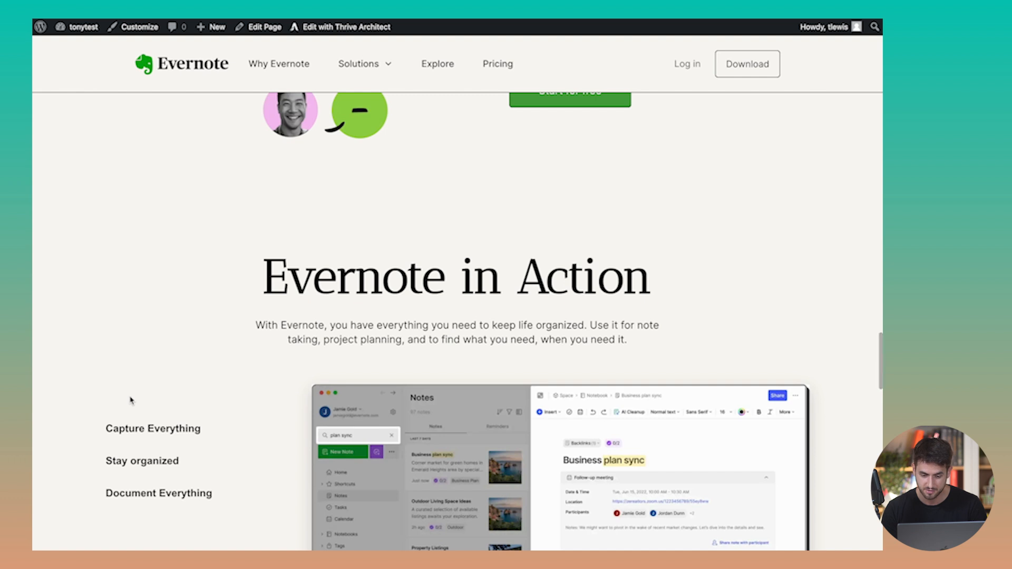
{"action": "scroll", "coordinate": [130, 400], "scroll_direction": "down", "scroll_amount": 2}
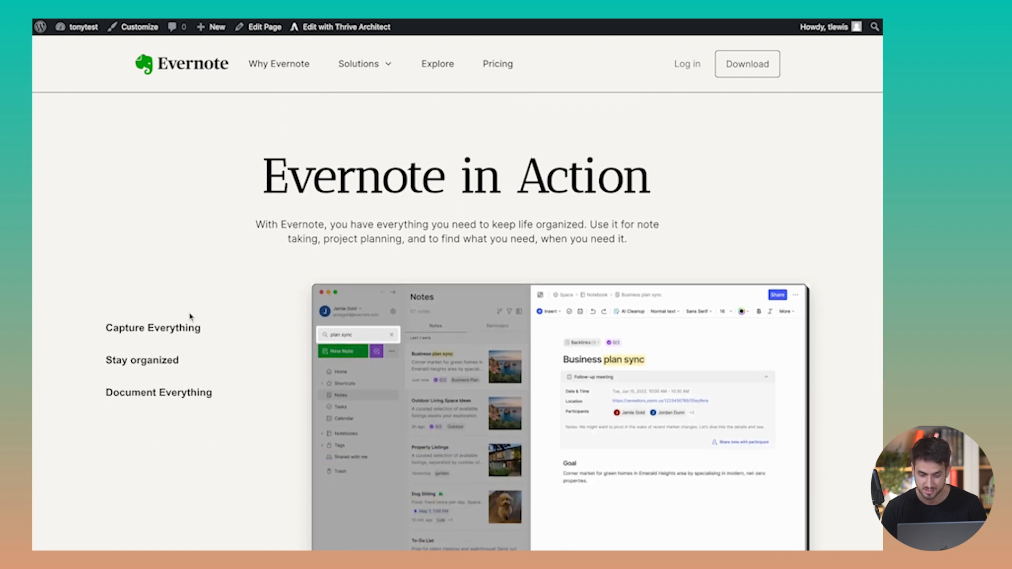
- Test switching between the "Capture Everything" and "Stay organized" tabs in the previewed Evernote in Action section
{"action": "left_click", "coordinate": [169, 361]}
{"action": "left_click", "coordinate": [170, 336]}
{"action": "left_click", "coordinate": [172, 363]}
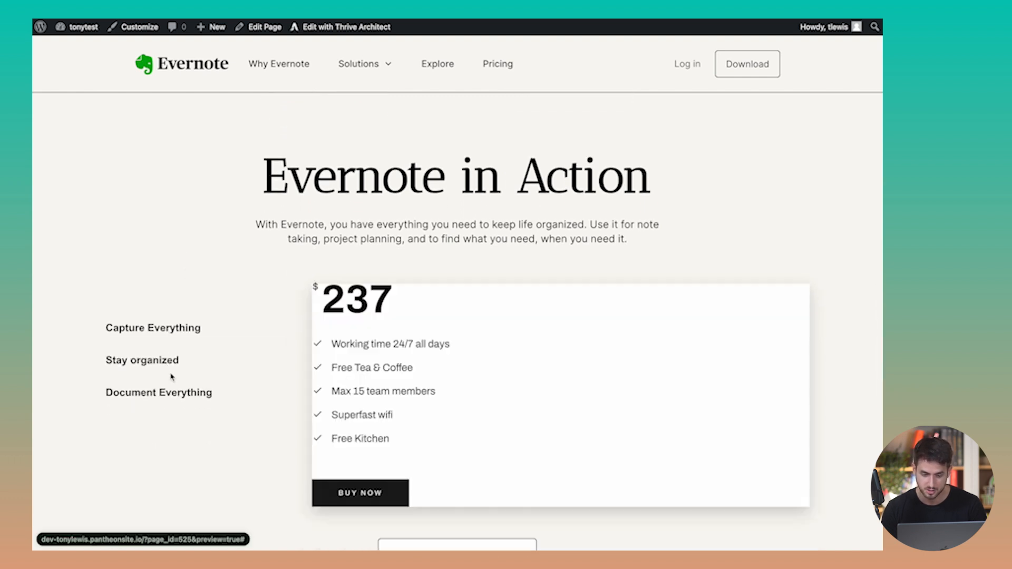
- Show the "Capture Everything" tab again and examine the button, log-in line and app mockup image below it in the preview
{"action": "left_click", "coordinate": [172, 329]}
{"action": "scroll", "coordinate": [170, 328], "scroll_direction": "down", "scroll_amount": 1}
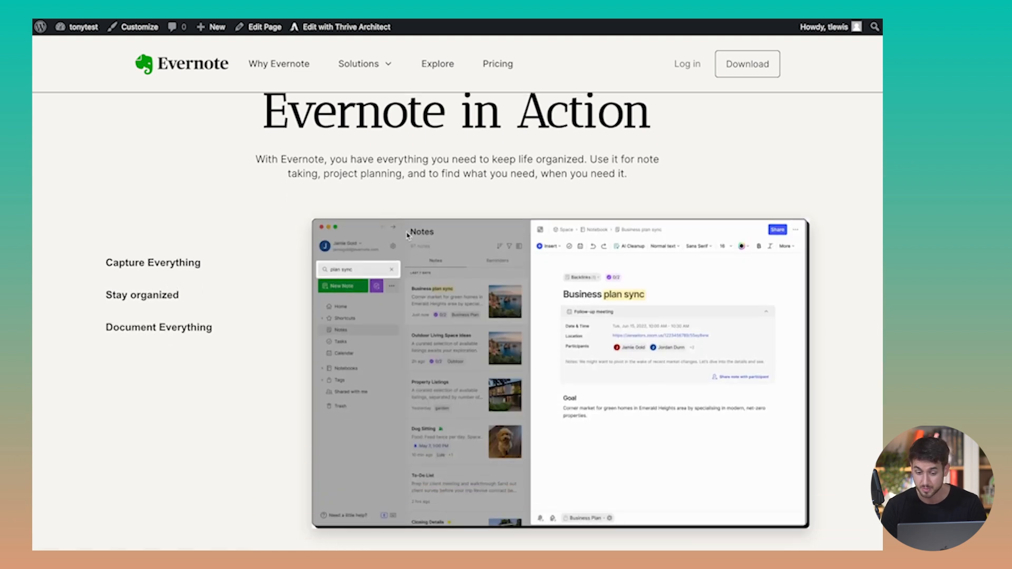
{"action": "scroll", "coordinate": [408, 235], "scroll_direction": "down", "scroll_amount": 7}
{"action": "scroll", "coordinate": [406, 234], "scroll_direction": "down", "scroll_amount": 1}
{"action": "scroll", "coordinate": [406, 233], "scroll_direction": "up", "scroll_amount": 1}
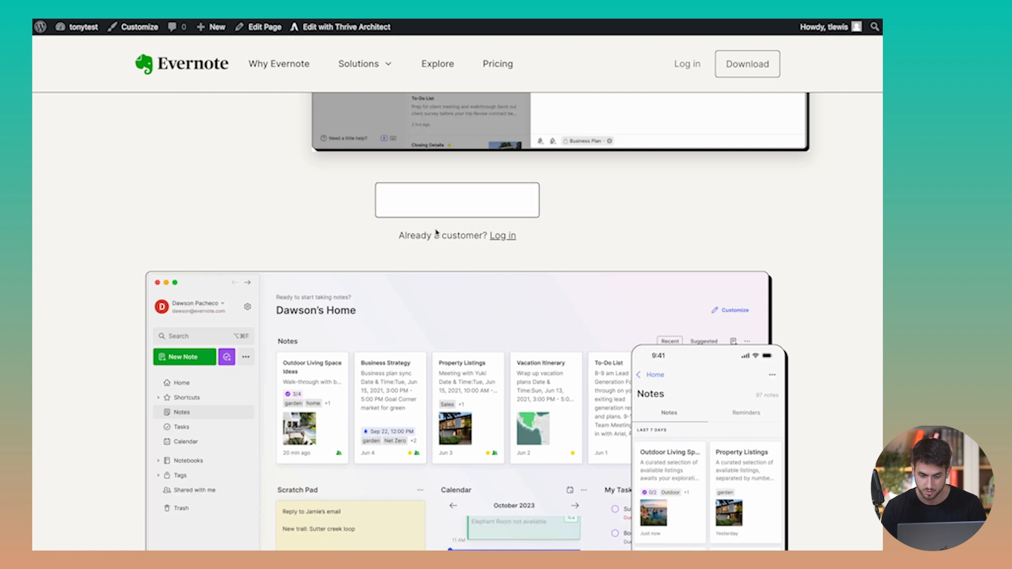
{"action": "scroll", "coordinate": [167, 227], "scroll_direction": "down", "scroll_amount": 6}
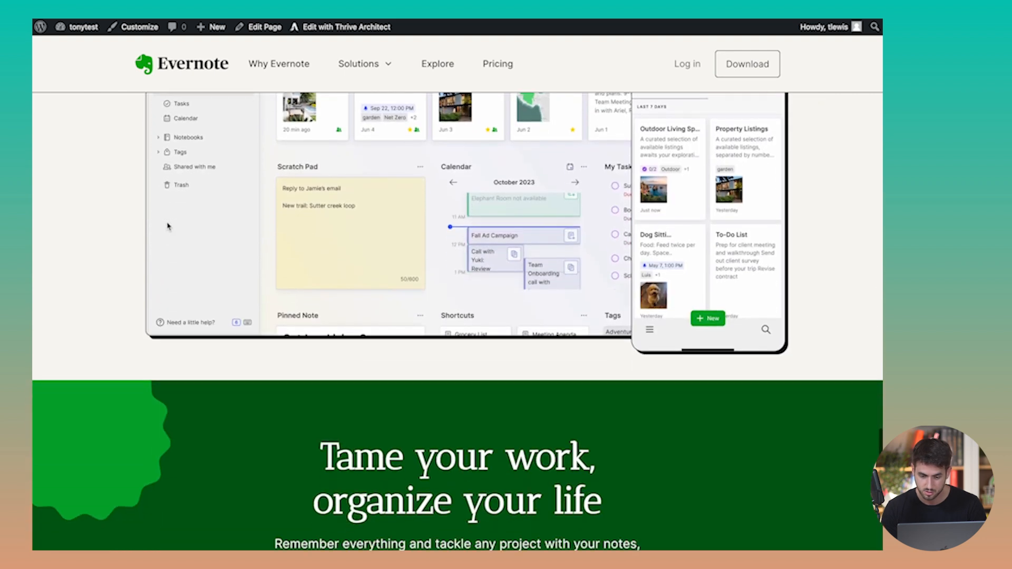
{"action": "scroll", "coordinate": [167, 226], "scroll_direction": "up", "scroll_amount": 3}
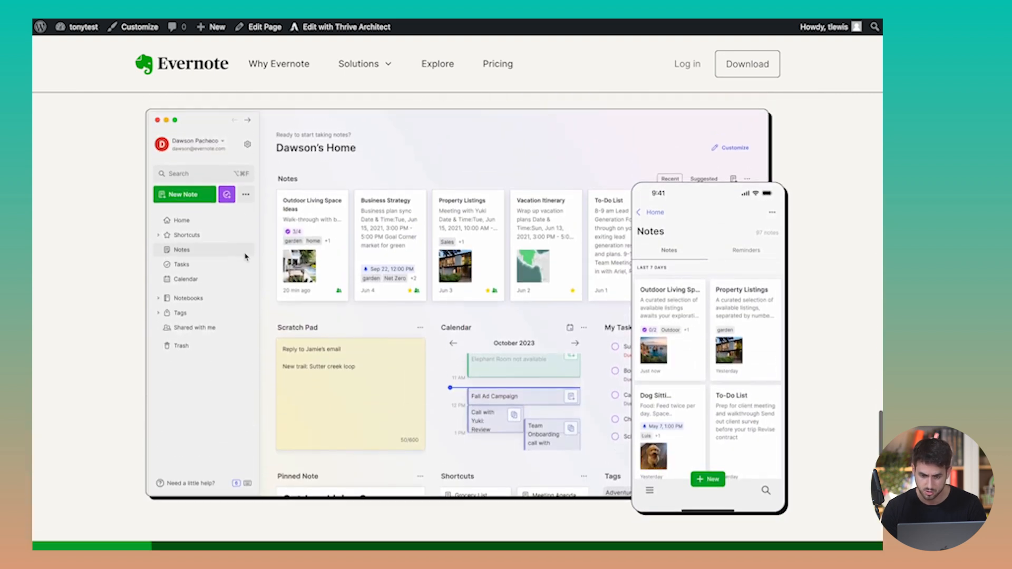
- Examine the previewed green "Tame your work, organize your life" section and the footer with its logo and link columns
{"action": "scroll", "coordinate": [246, 256], "scroll_direction": "down", "scroll_amount": 6}
{"action": "scroll", "coordinate": [245, 257], "scroll_direction": "down", "scroll_amount": 3}
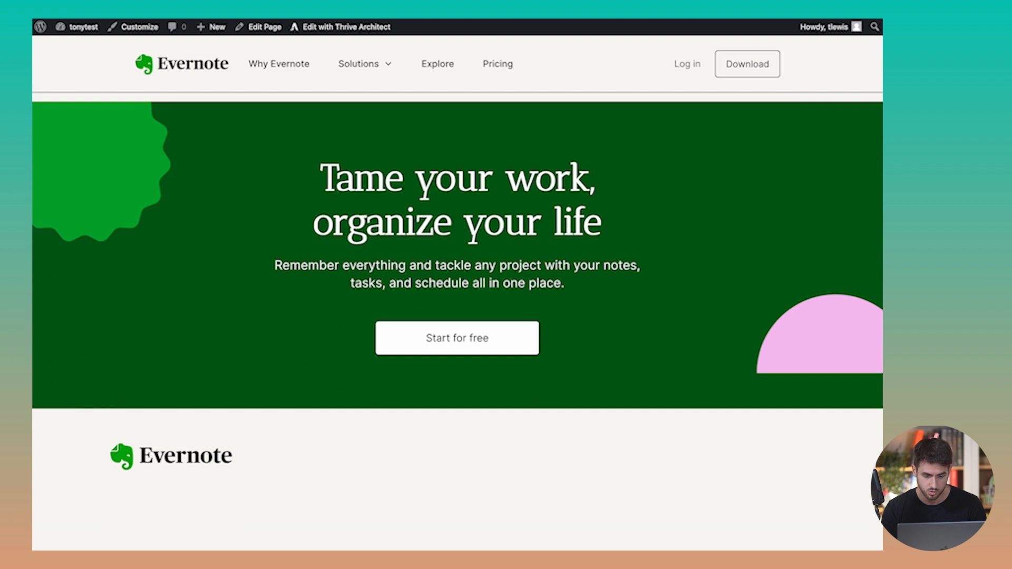
{"action": "scroll", "coordinate": [132, 312], "scroll_direction": "down", "scroll_amount": 4}
{"action": "scroll", "coordinate": [131, 312], "scroll_direction": "up", "scroll_amount": 5}
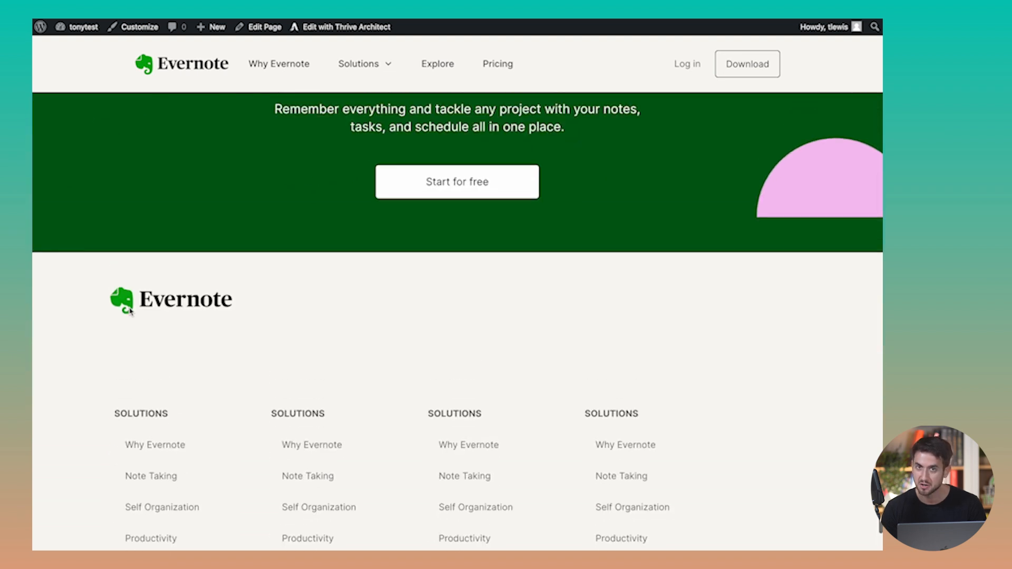